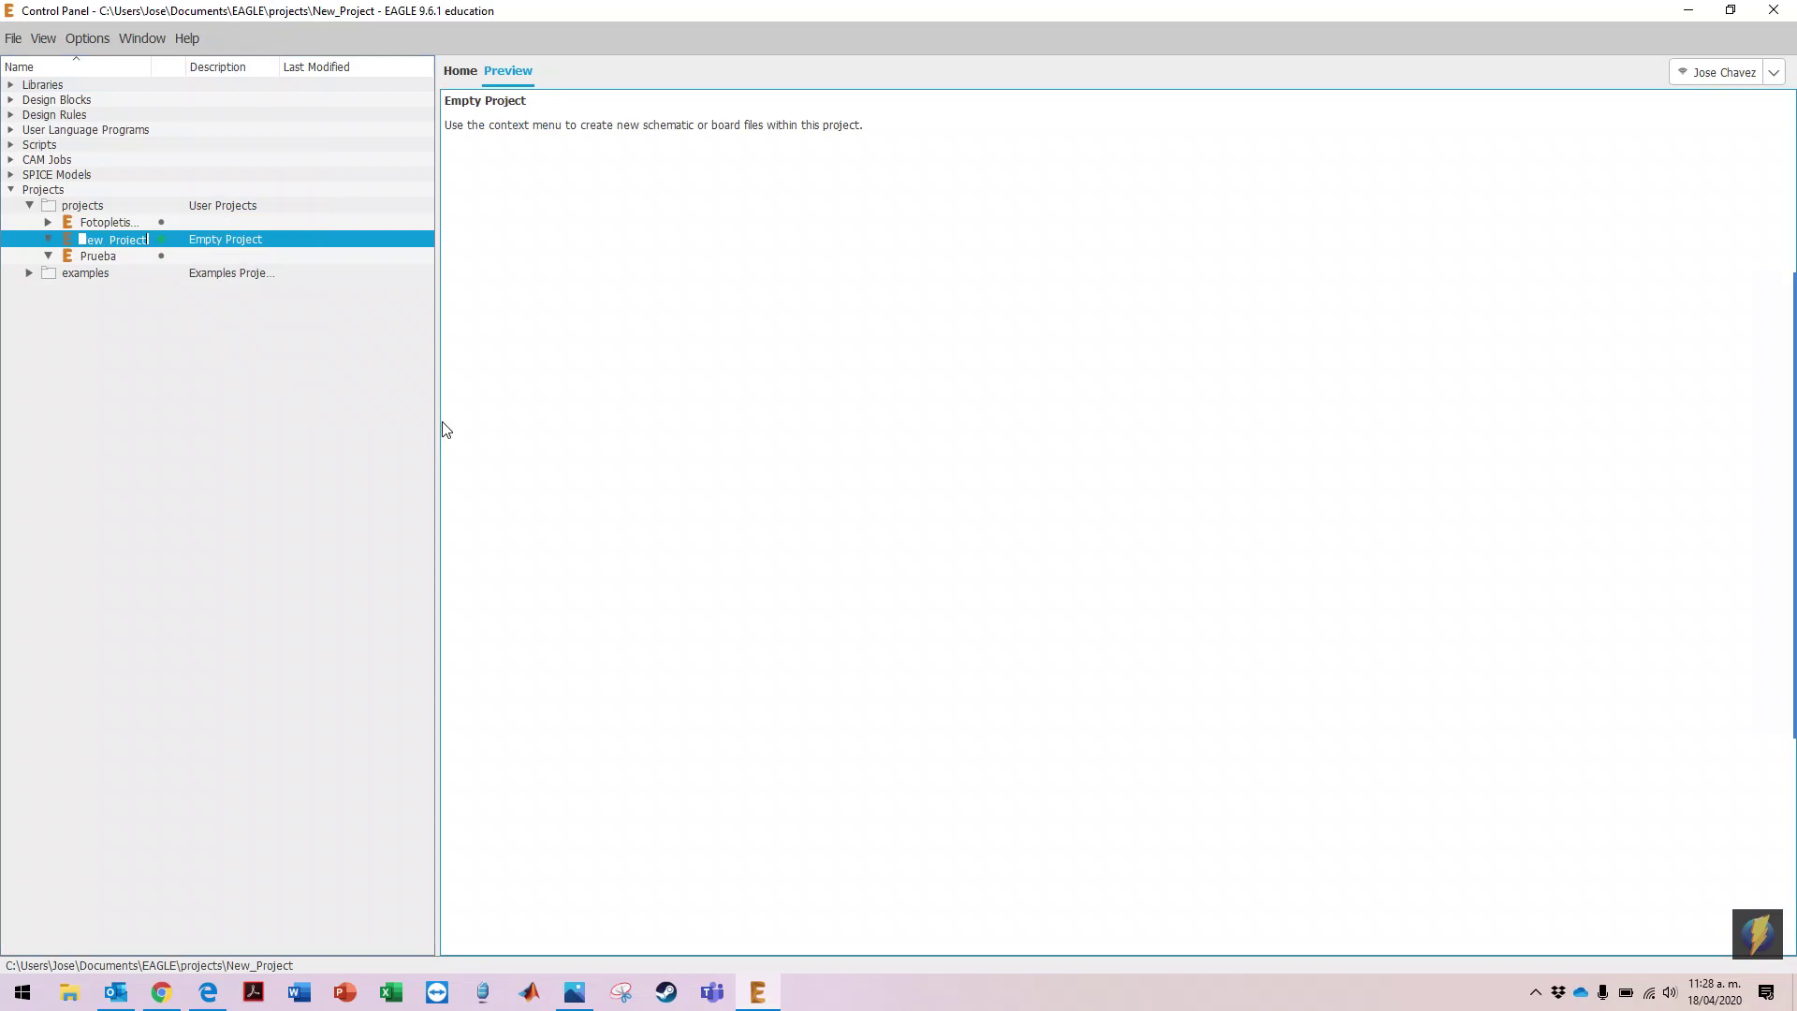
Step: Name the new project Fotopletismografo_Turorial and create a new schematic inside it
key("BackSpace")
type("Fotopletismografo_Turorial")
key("Return")
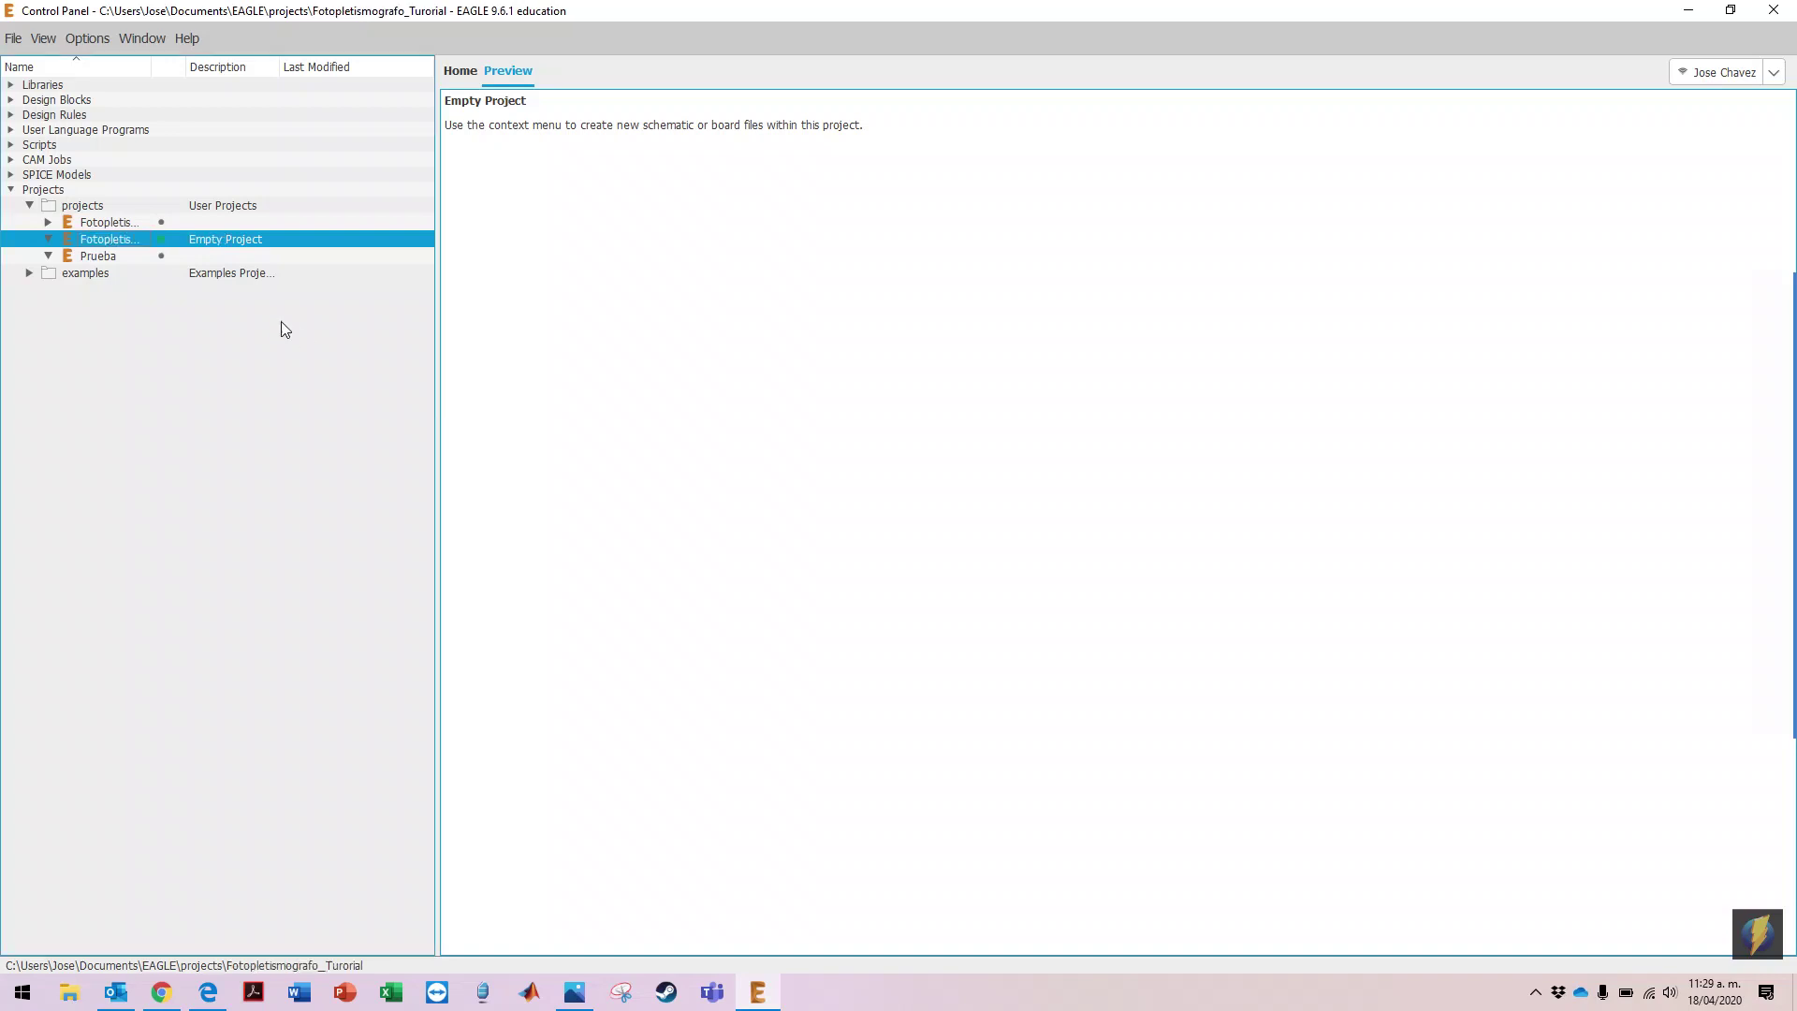
right_click(90, 246)
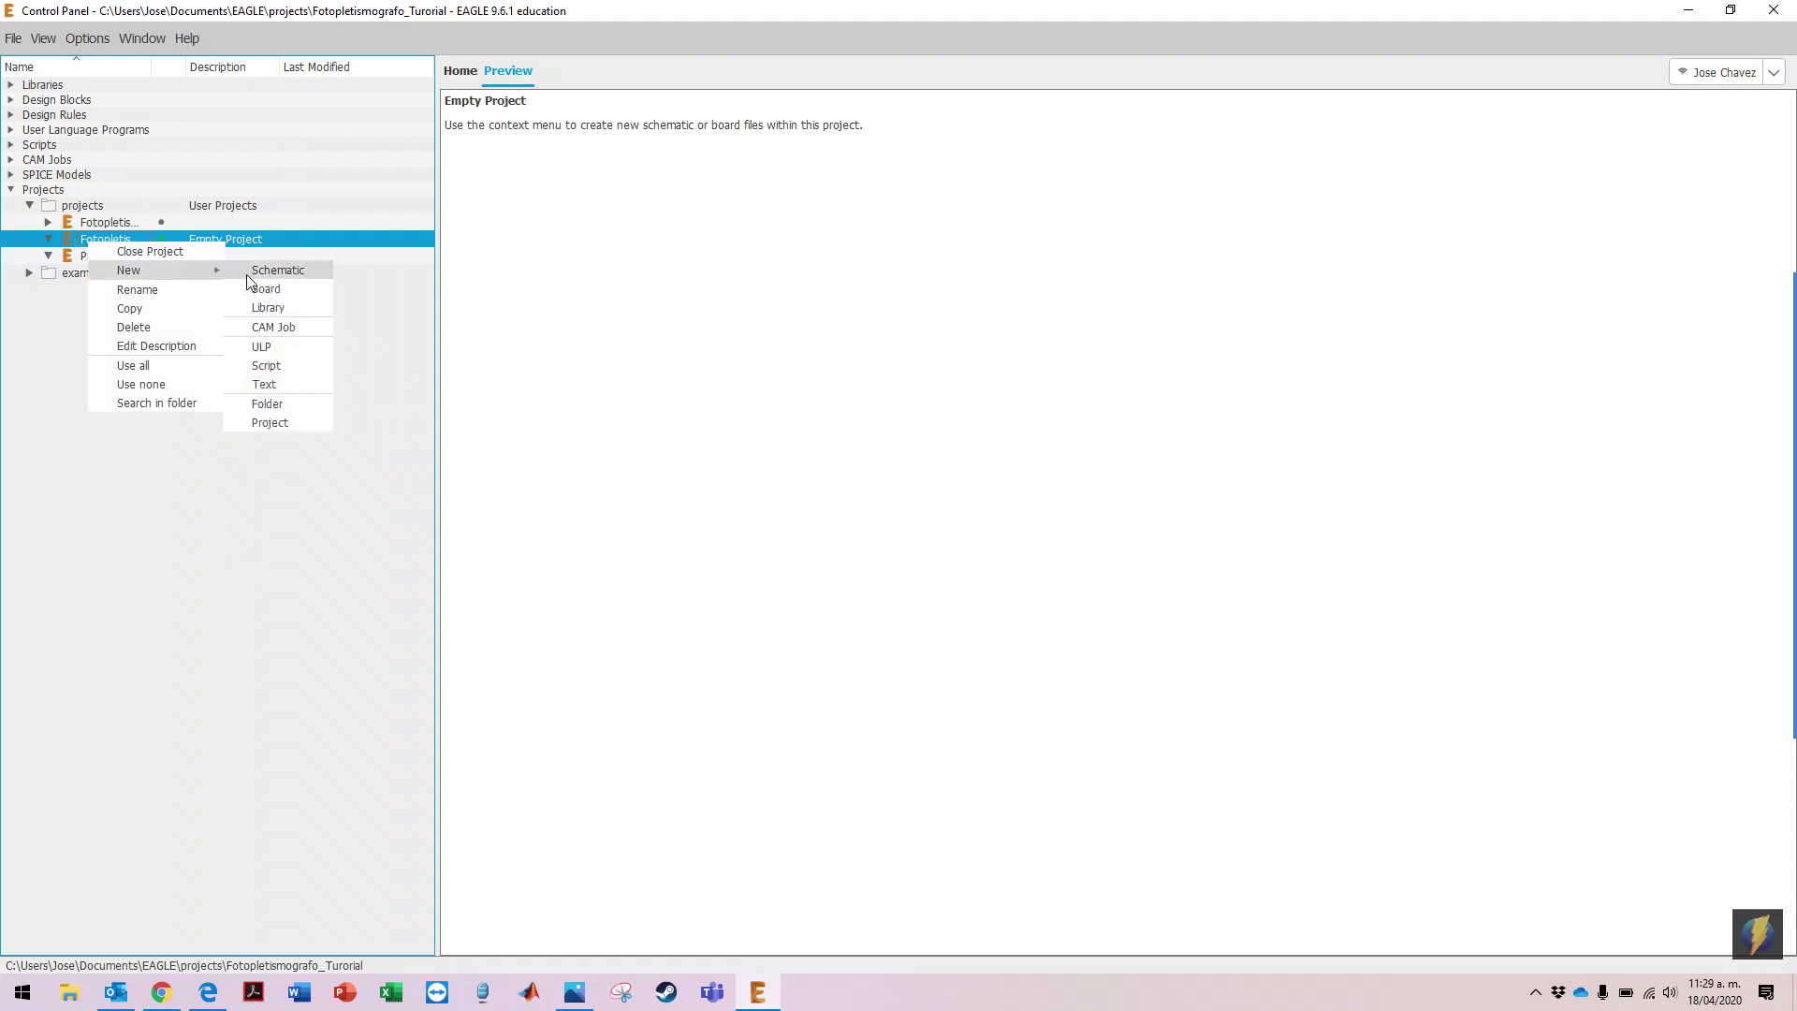
left_click(249, 273)
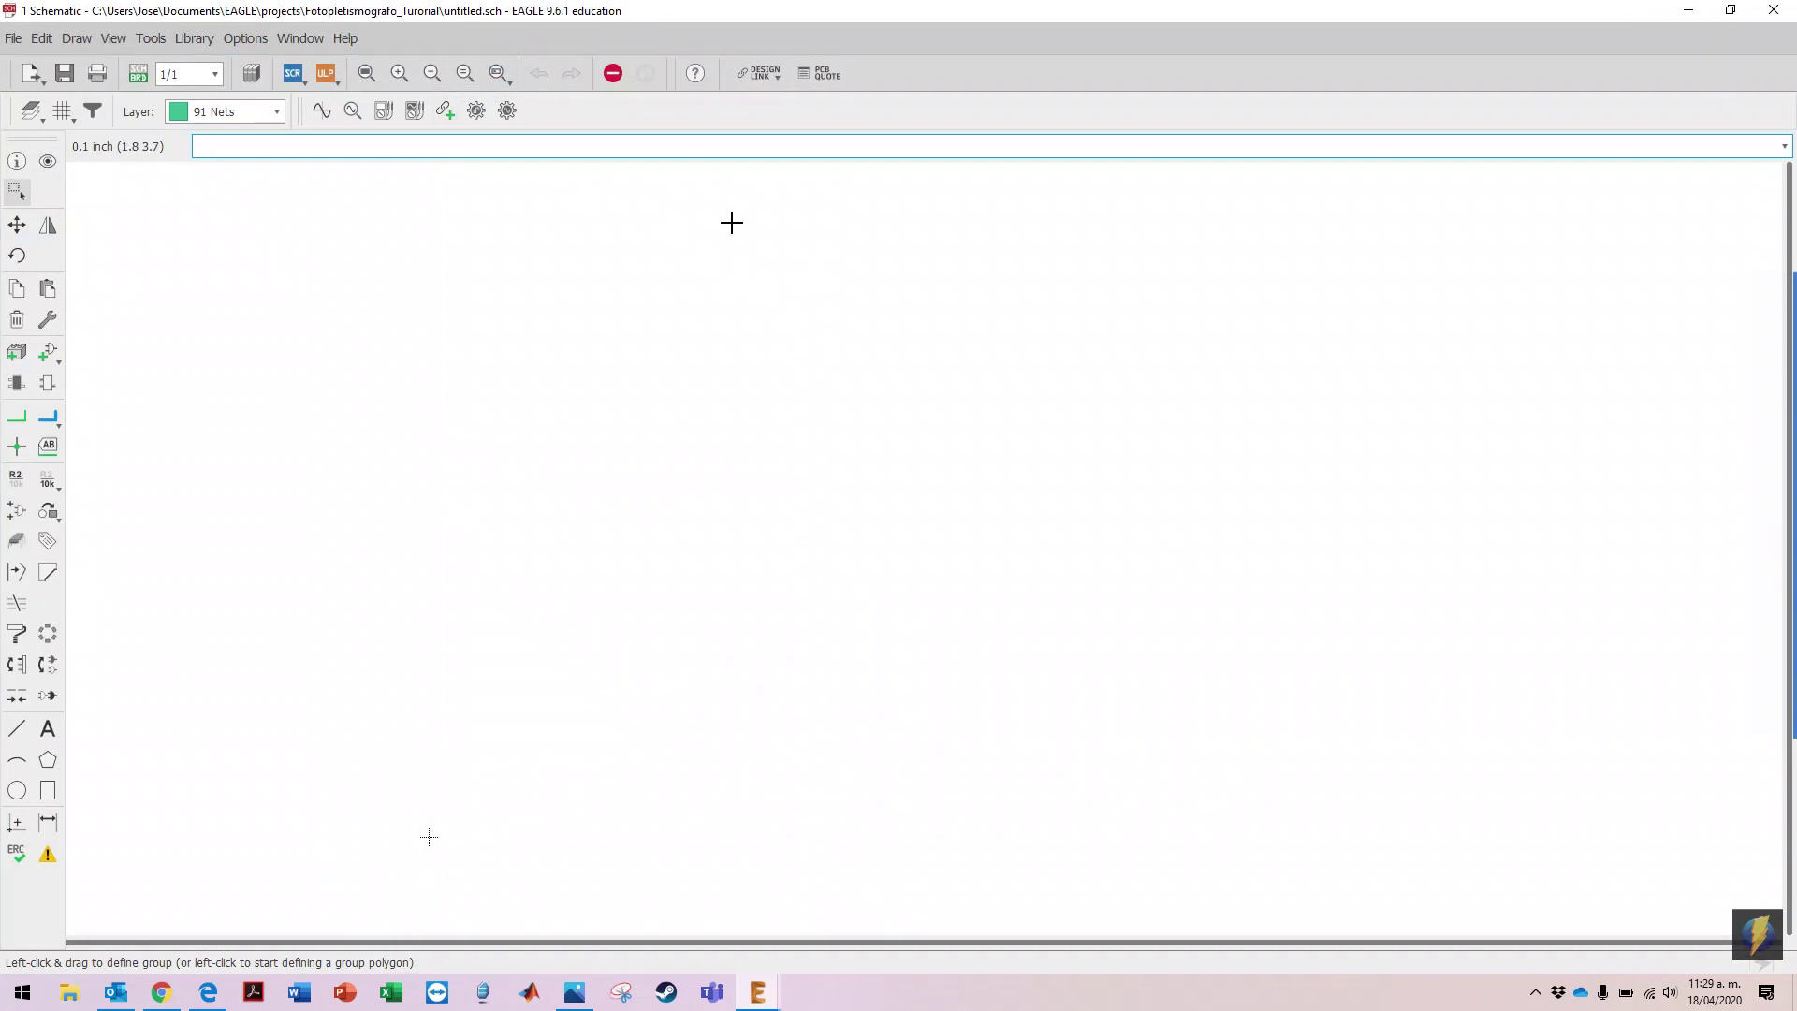
Step: Minimize the Control Panel and arrange the schematic window side by side with the reference circuit image from Photos
left_click_drag(1055, 8, 1795, 245)
left_click(884, 15)
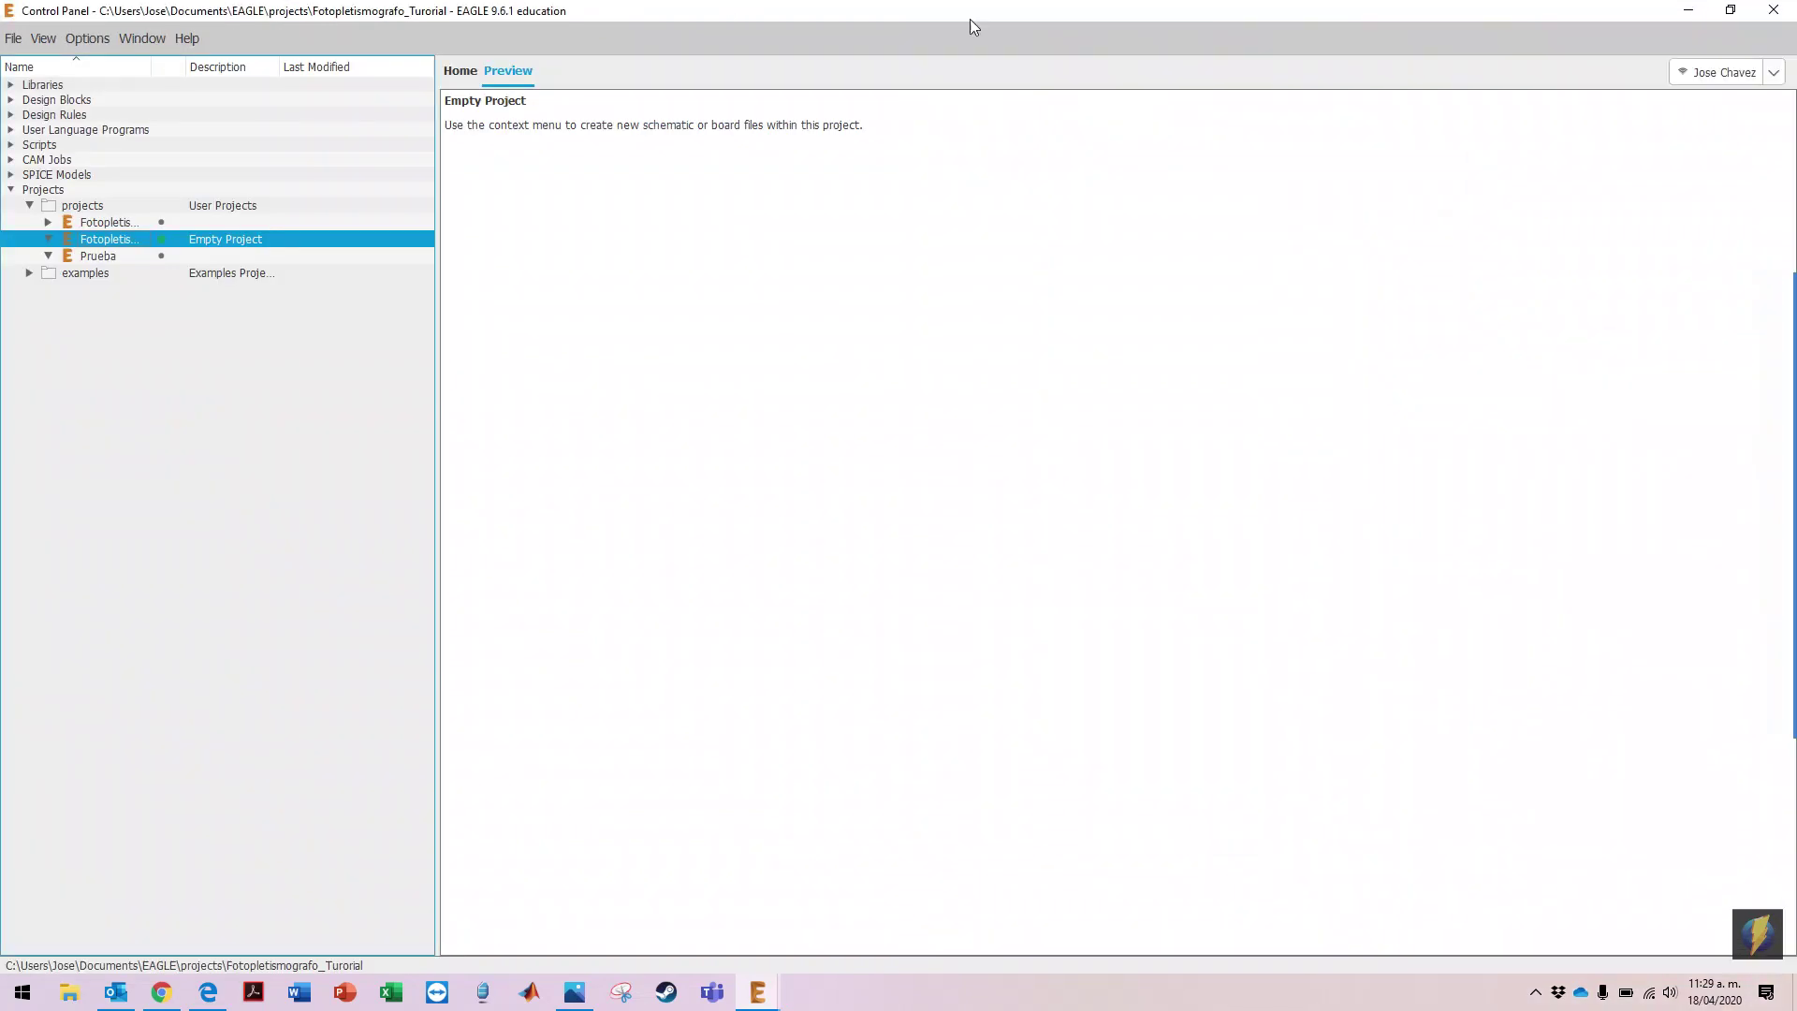
left_click(1690, 9)
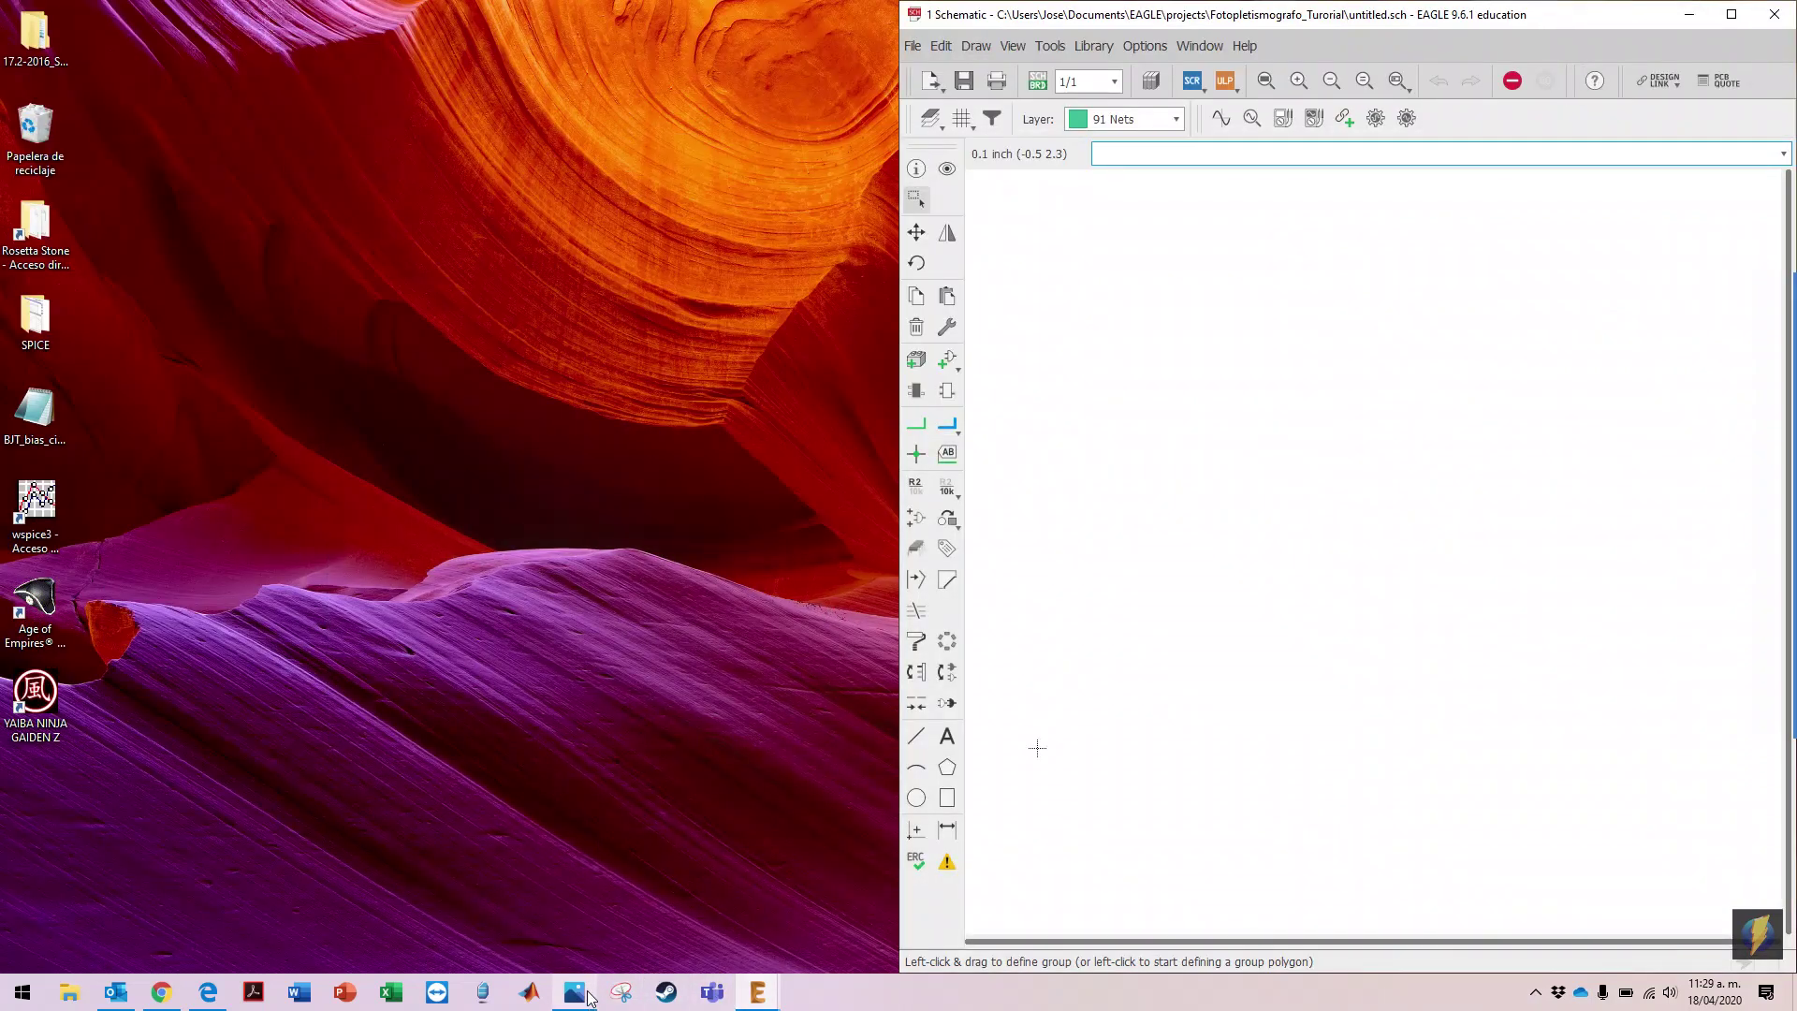
left_click(574, 992)
left_click_drag(502, 20, 13, 334)
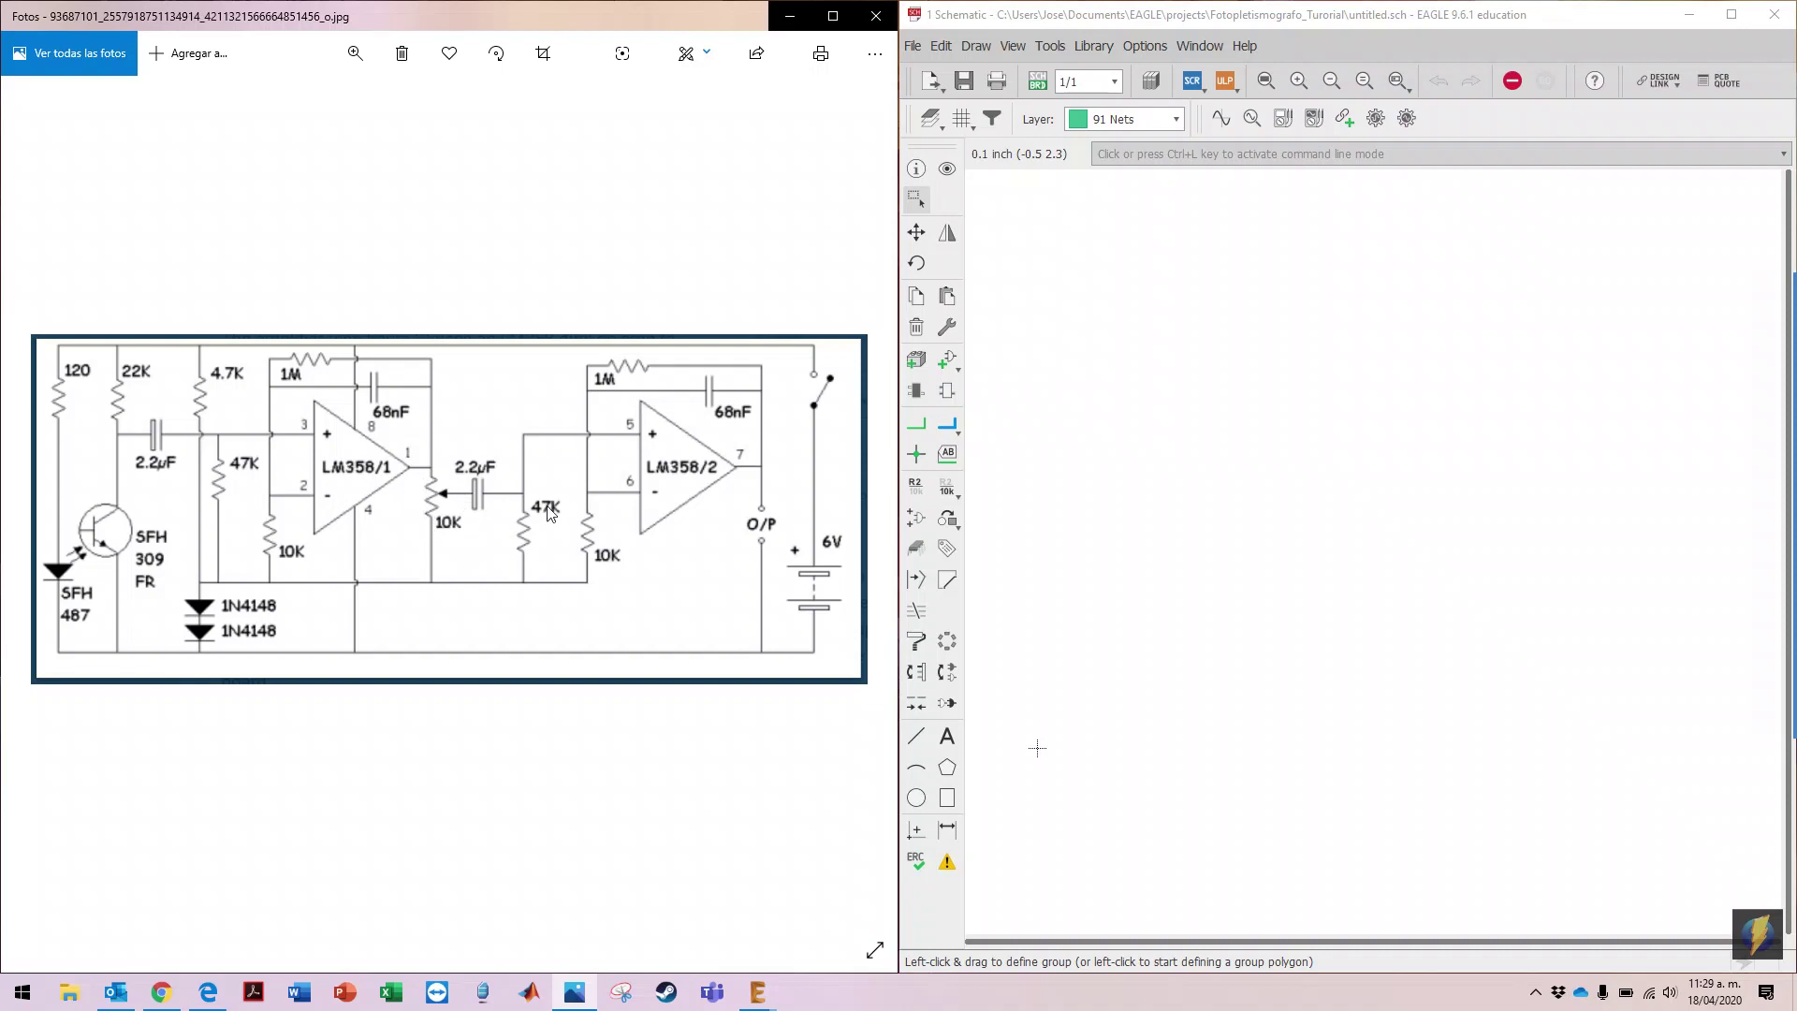
Step: Choose the American-symbol resistor R-US_0204/7 from the rcl library for placement
left_click(948, 361)
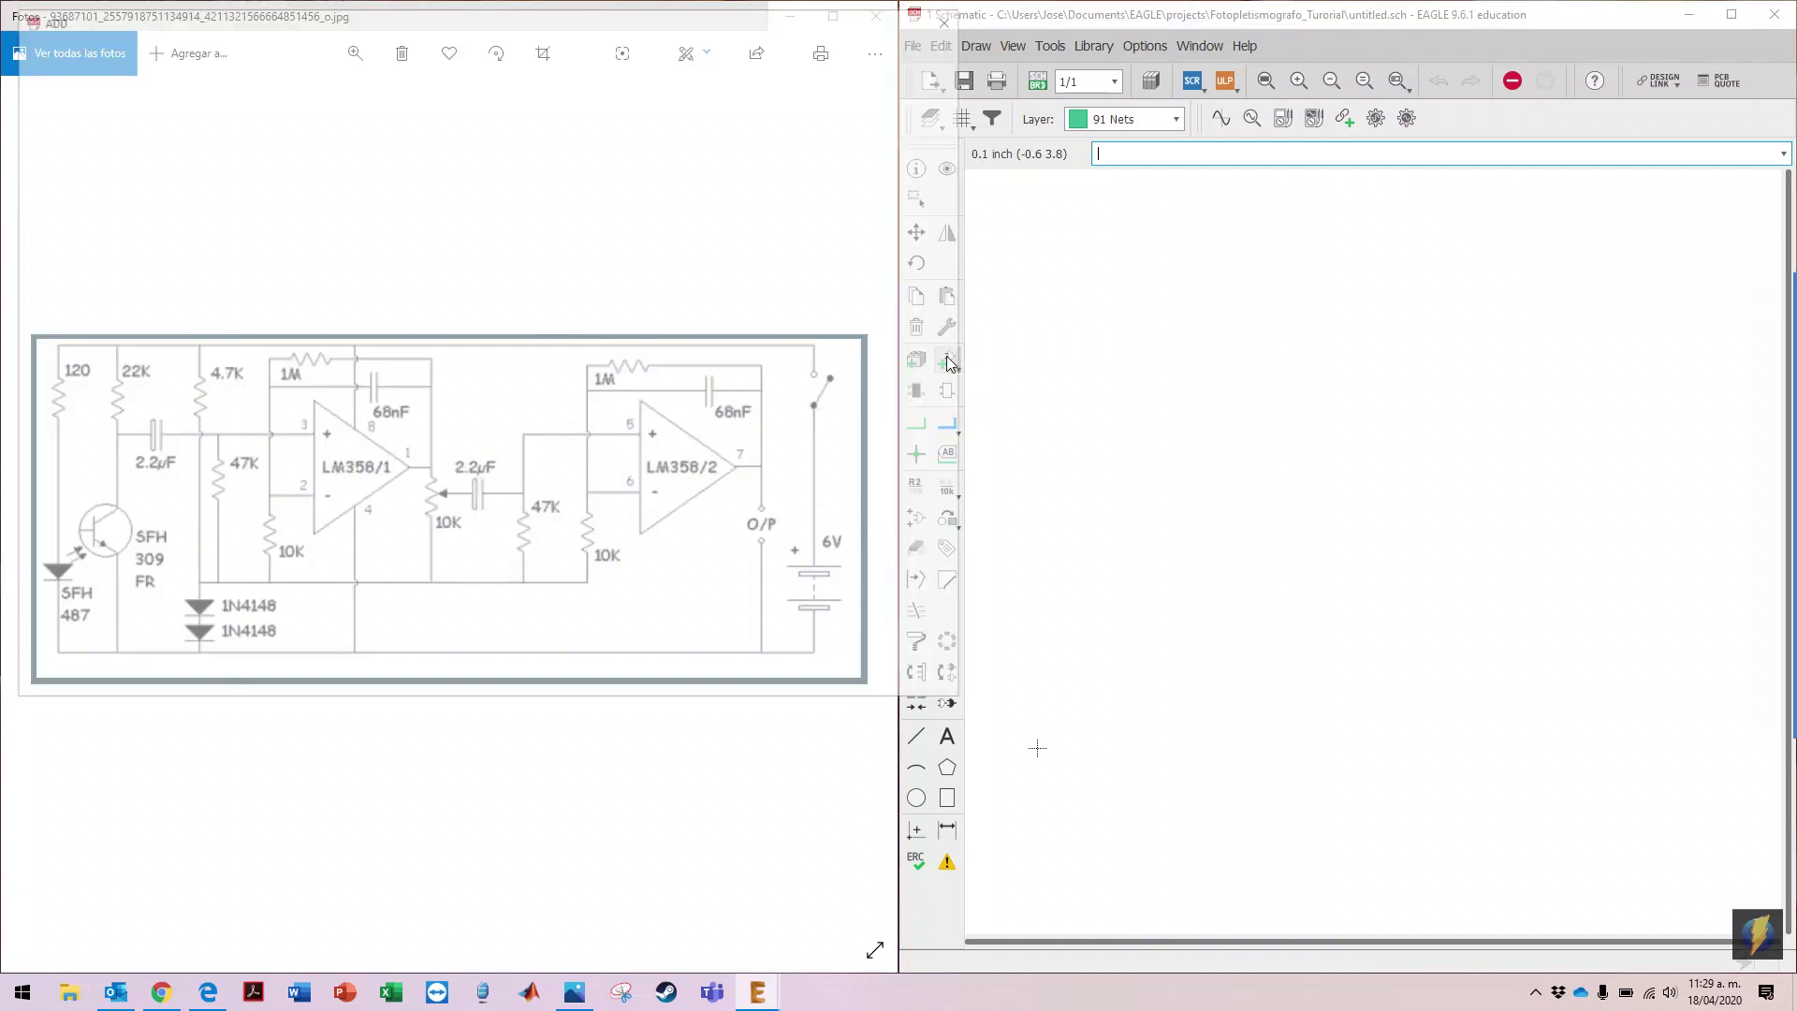
scroll(298, 359, "down", 15)
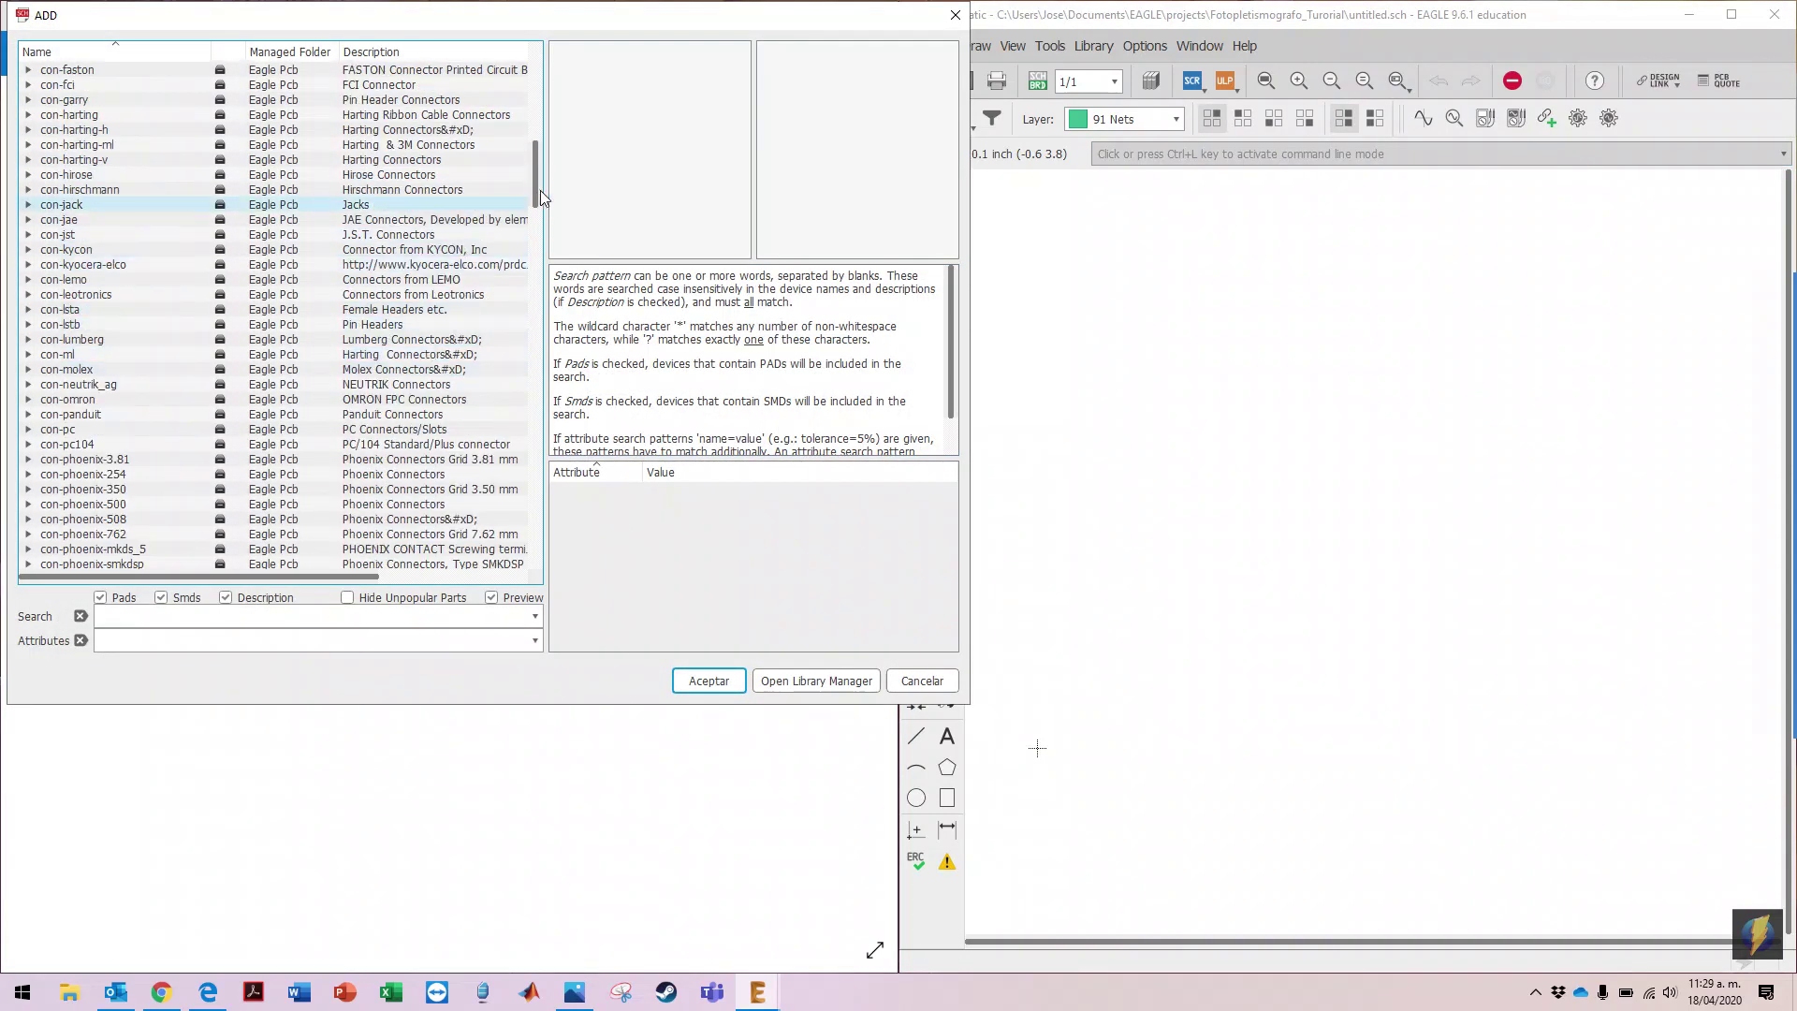
left_click_drag(538, 186, 543, 448)
left_click(30, 328)
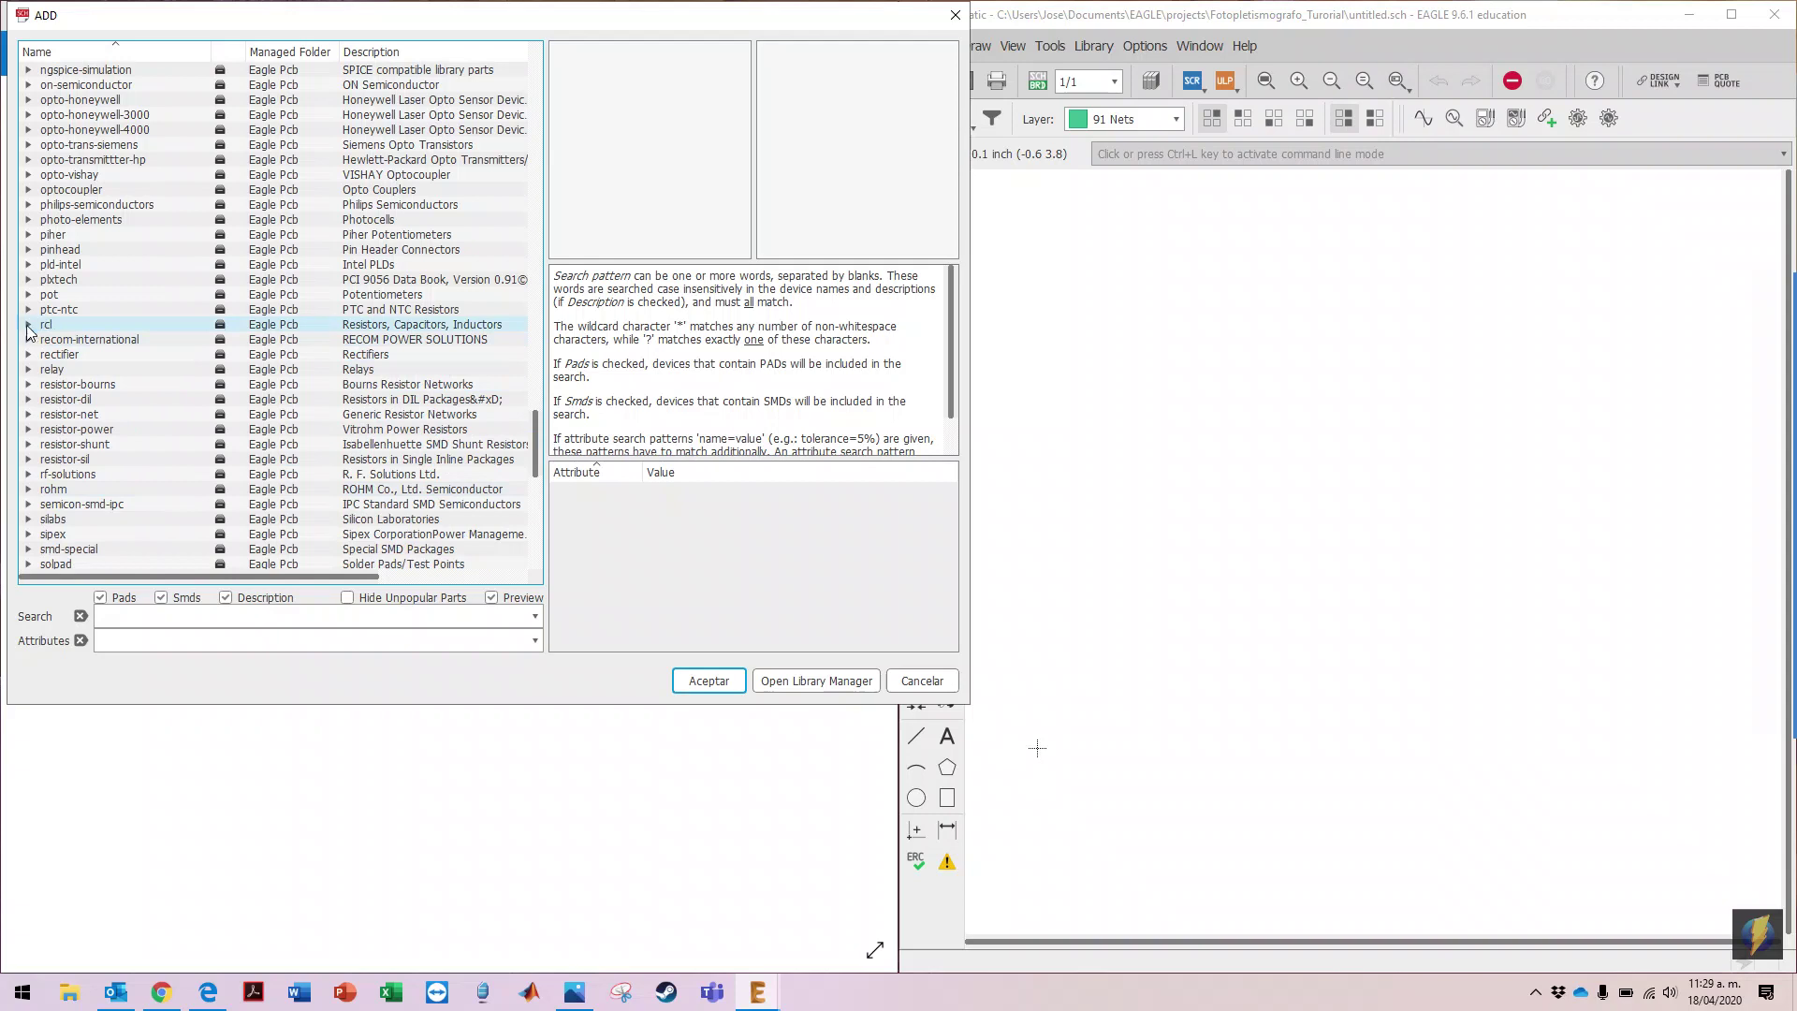
left_click(29, 326)
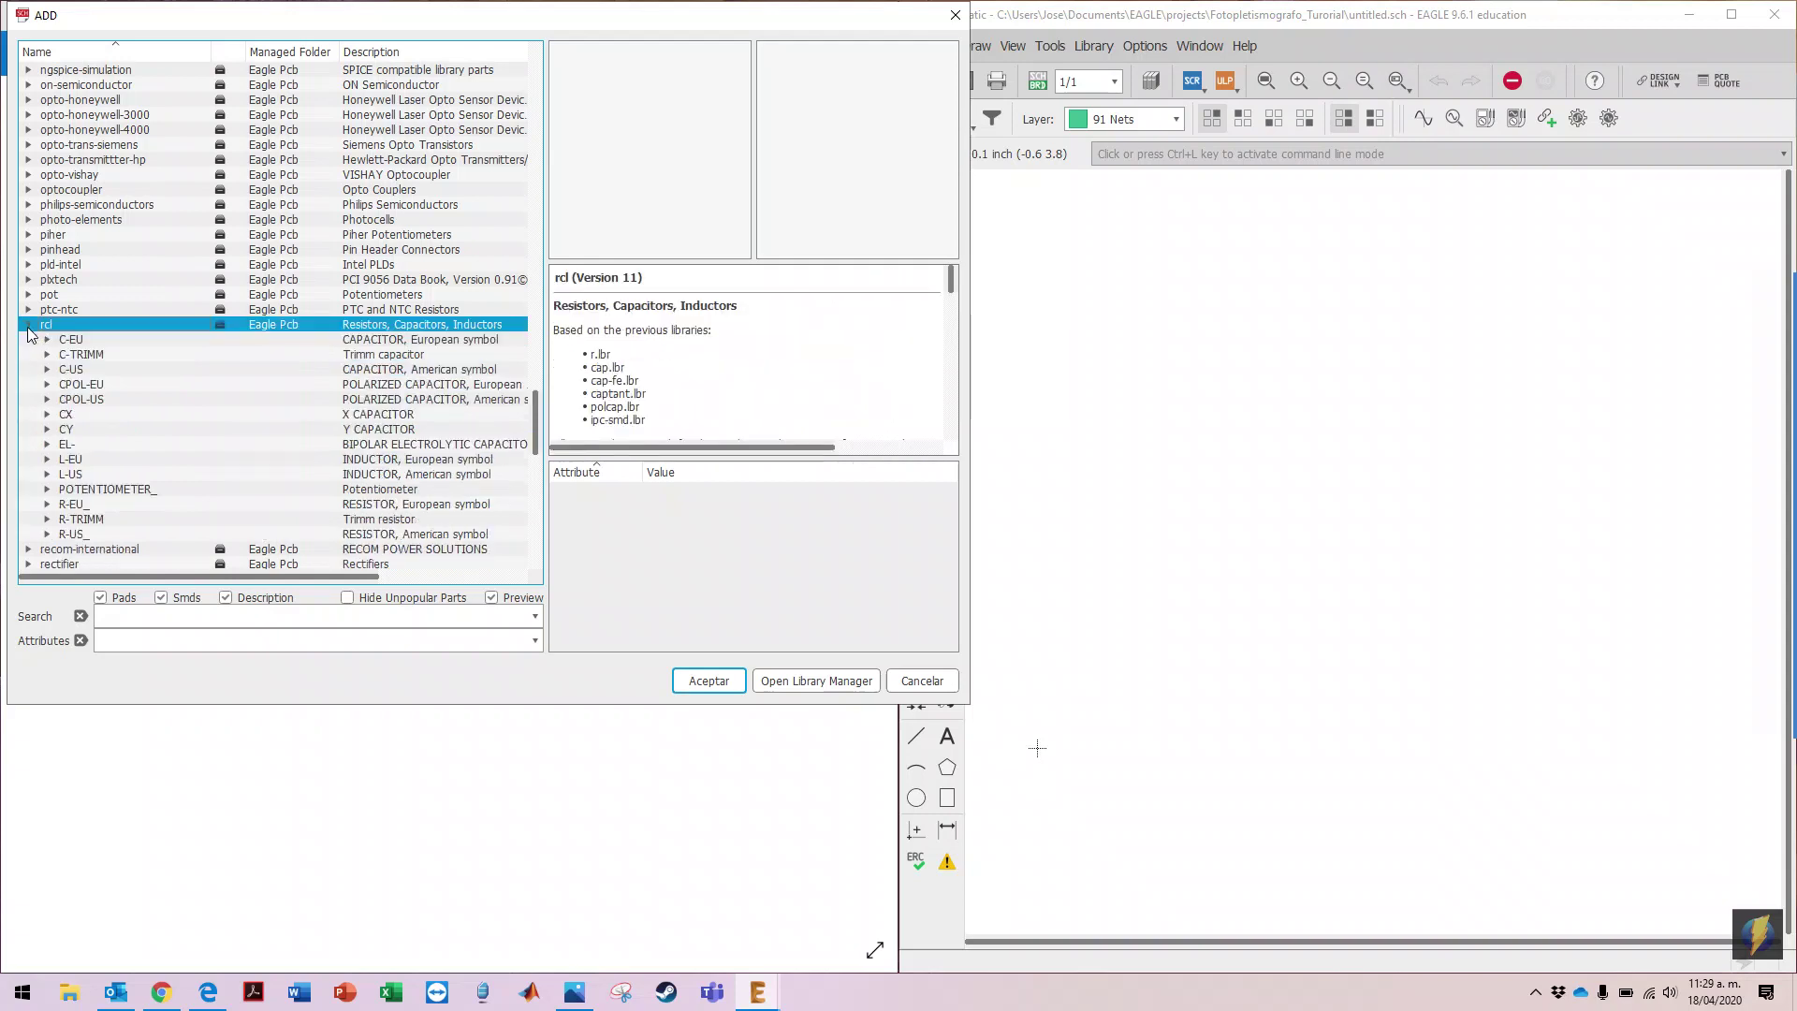
left_click(70, 536)
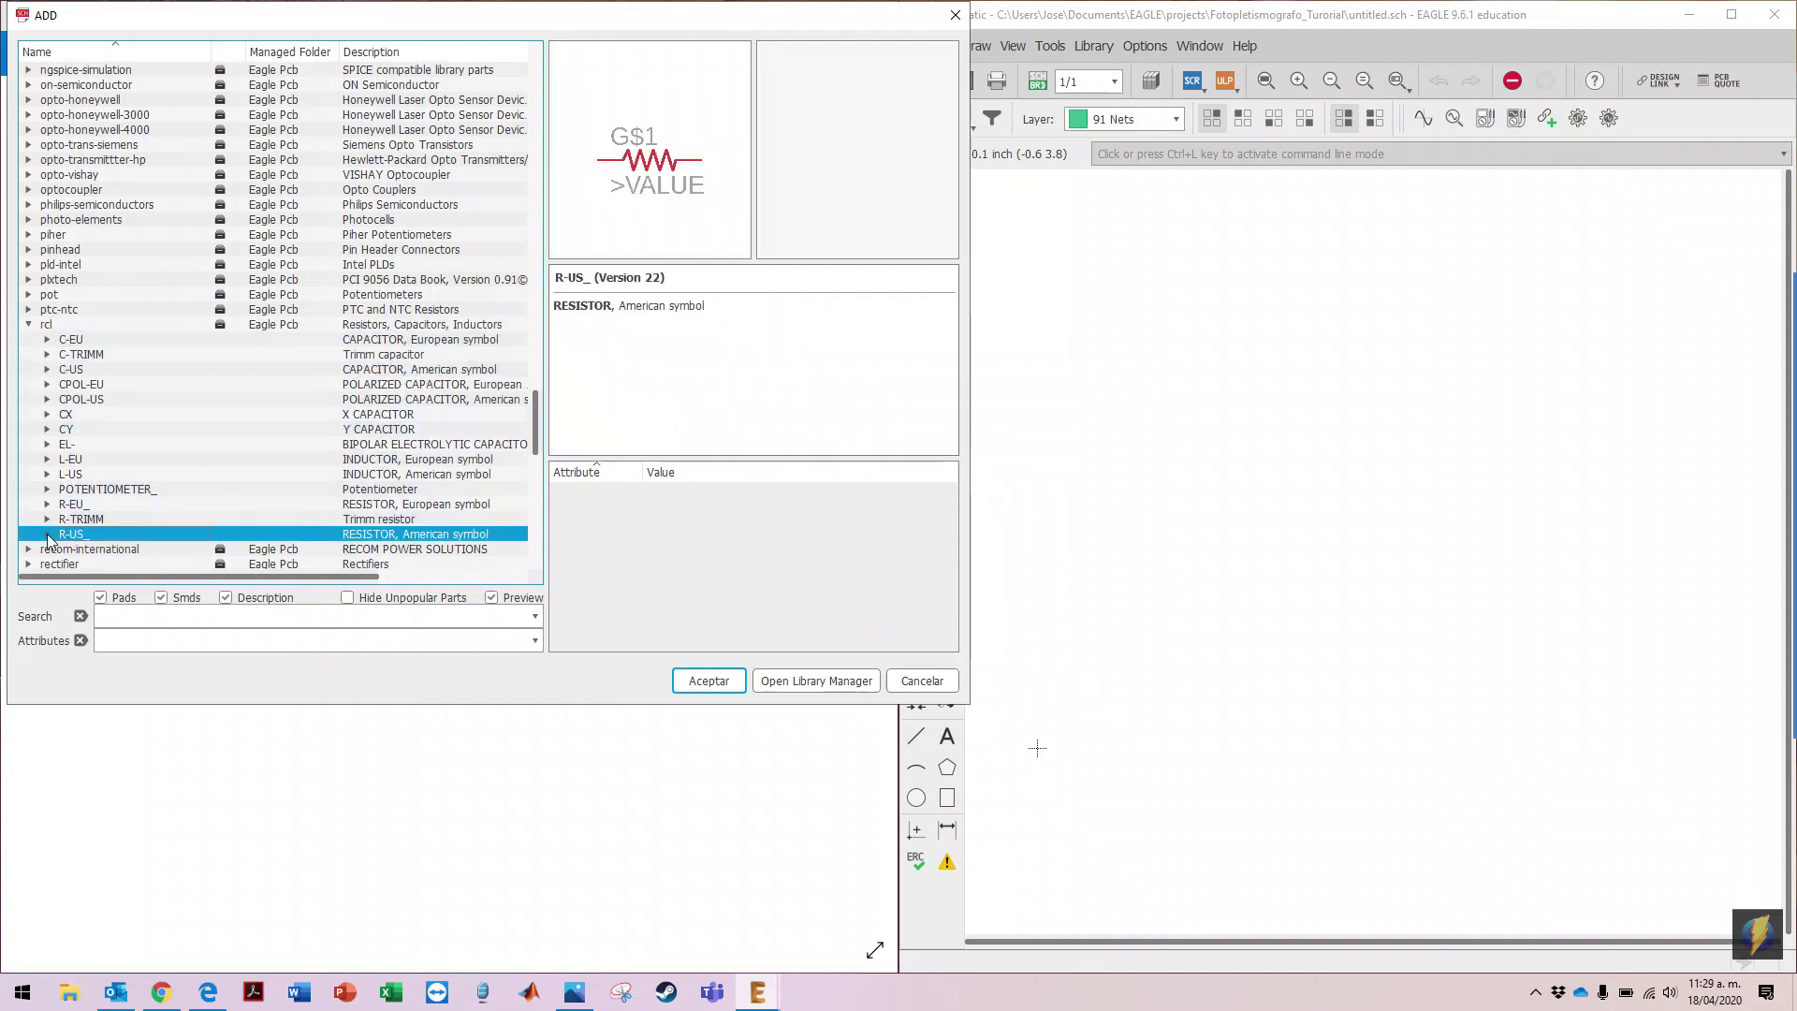
left_click(47, 535)
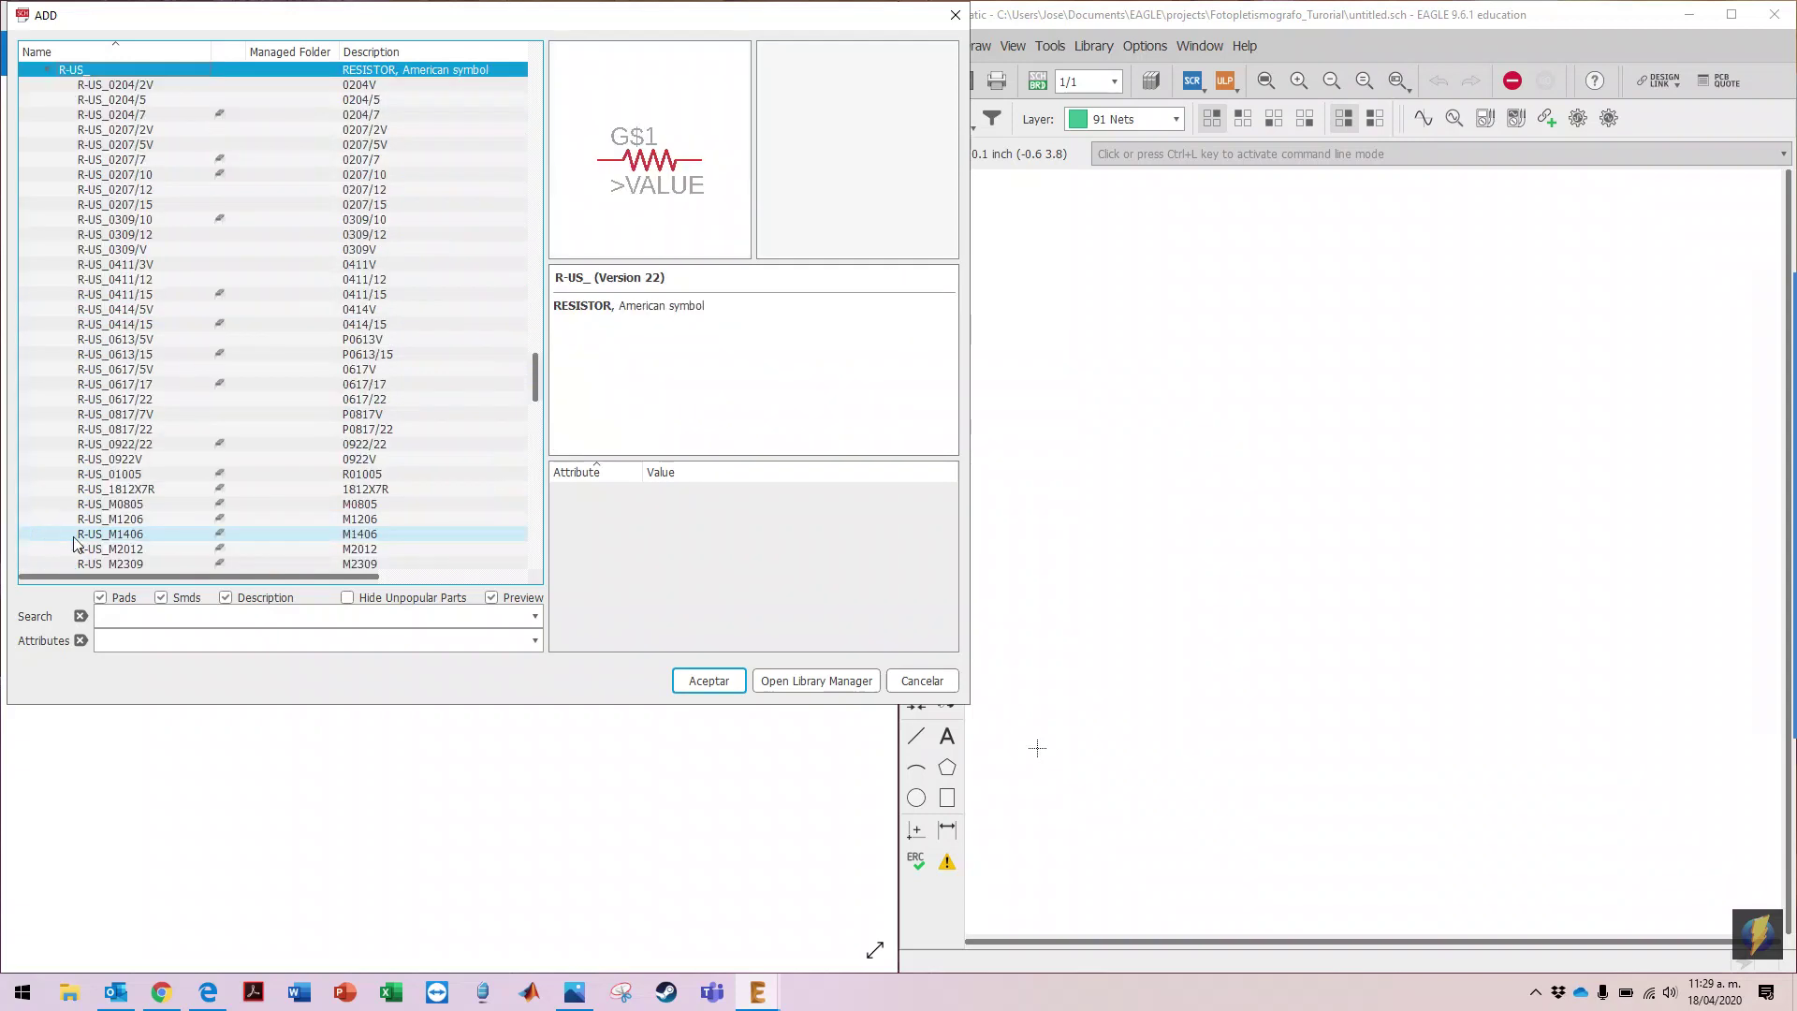
left_click(374, 114)
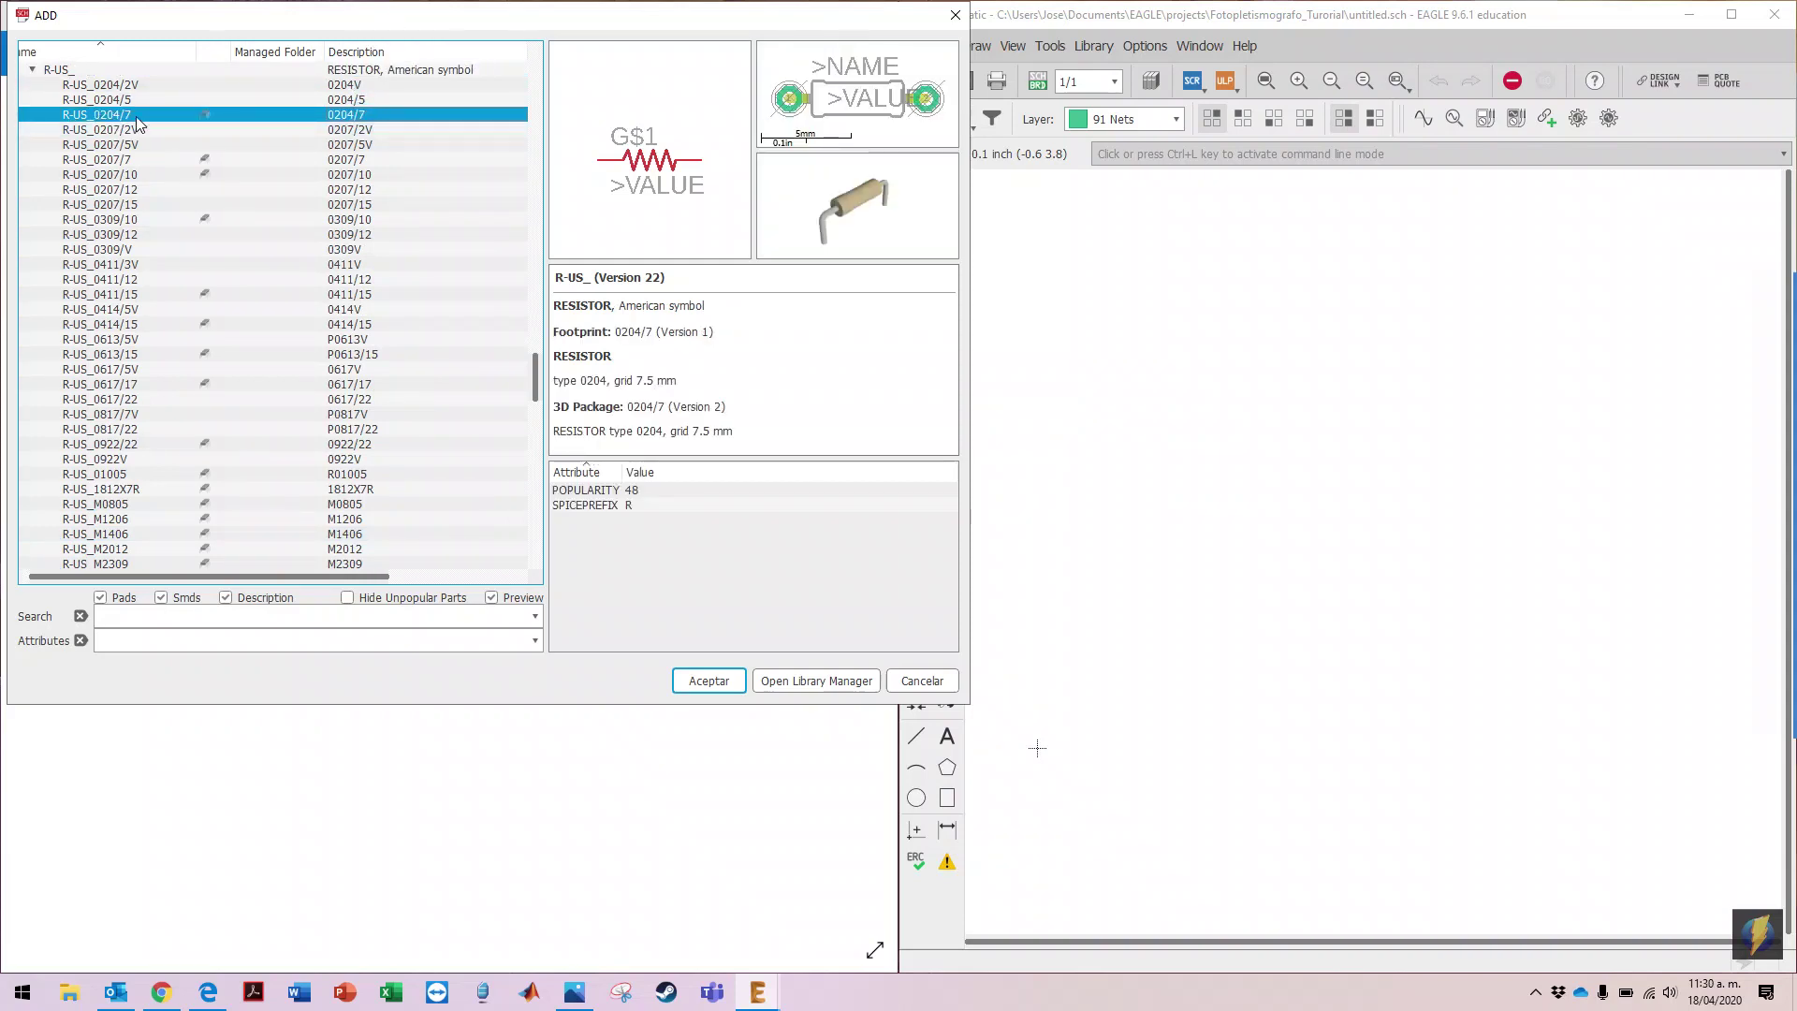
left_click(704, 681)
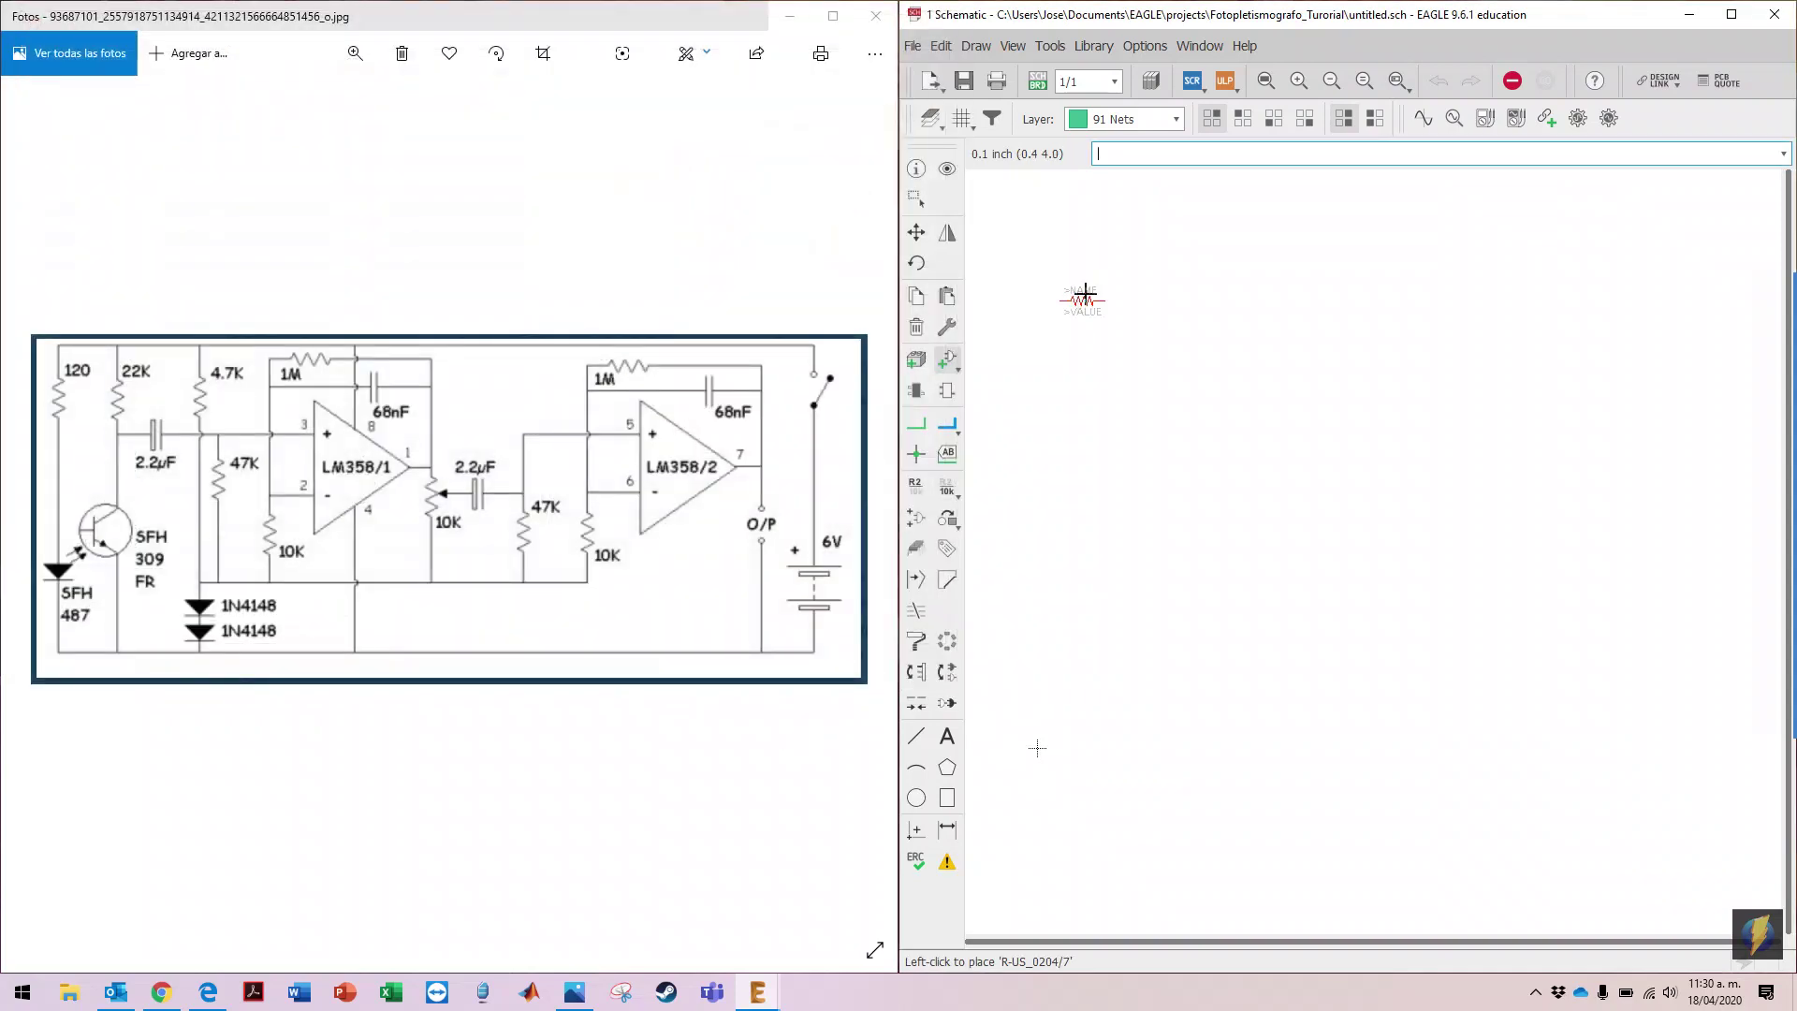
Step: Place nine R-US_0204/7 resistors in an evenly spaced horizontal row near the top of the schematic
left_click(1070, 254)
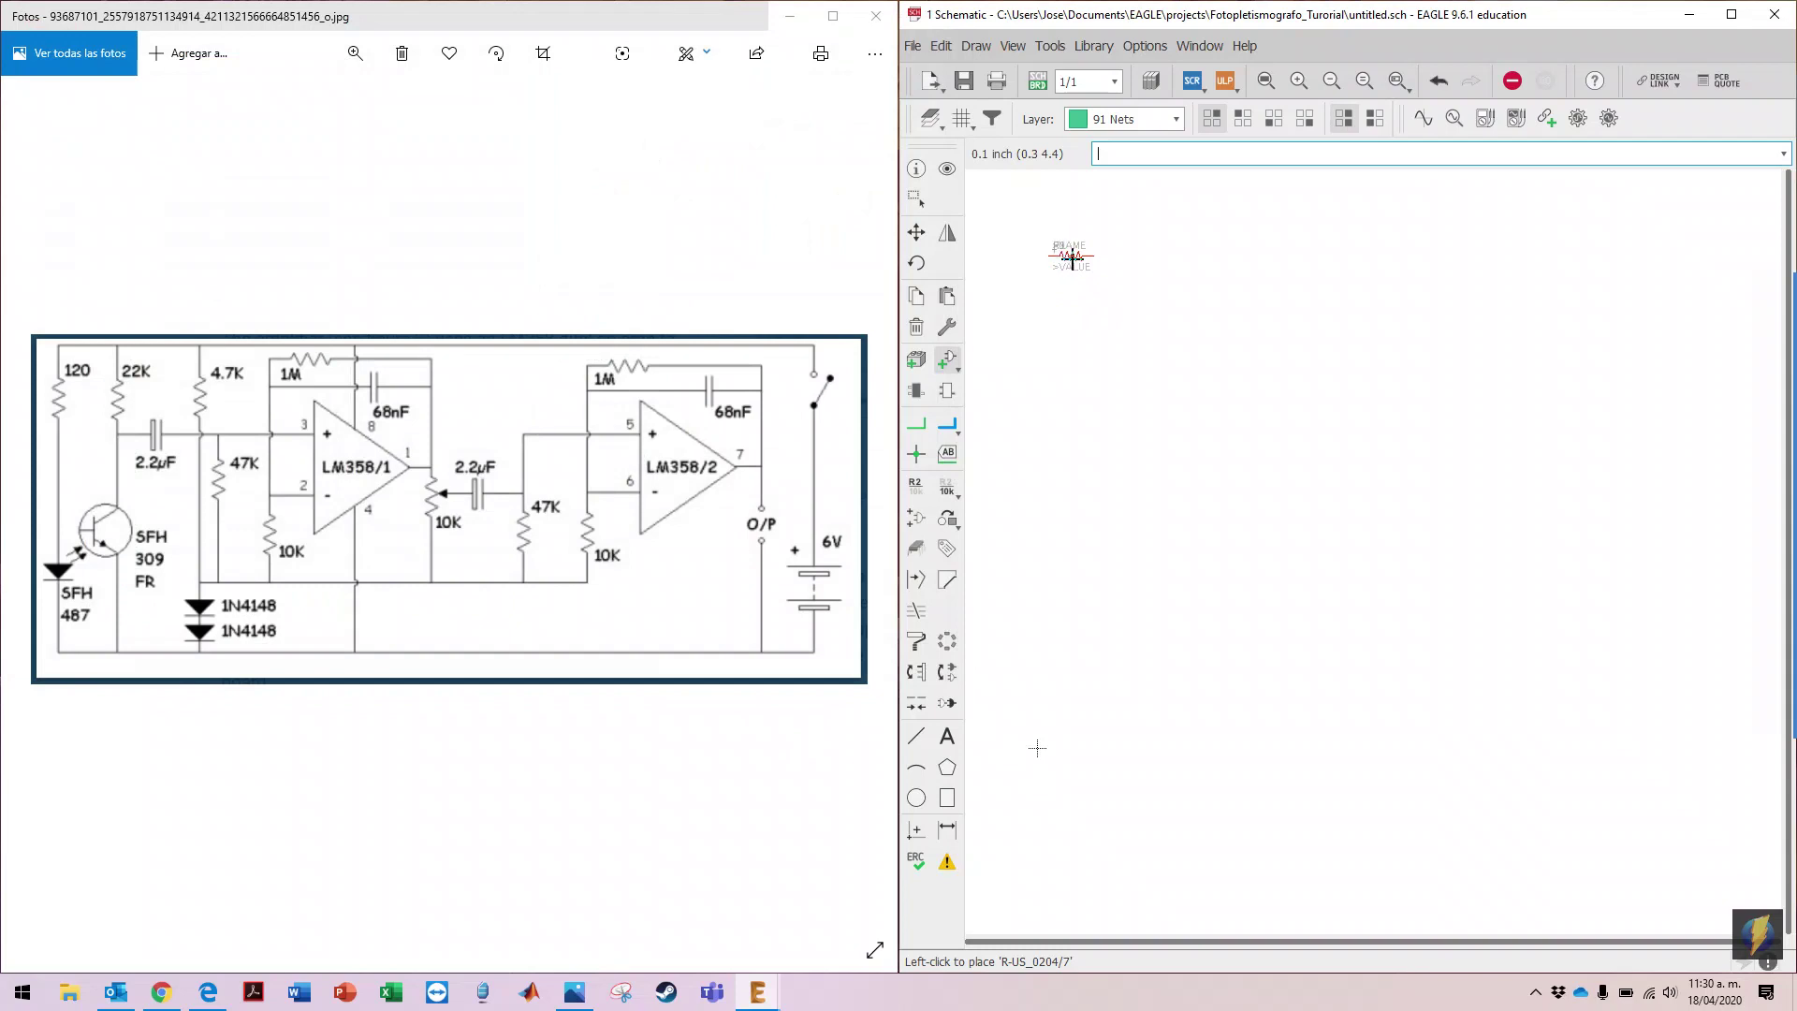
left_click(1135, 255)
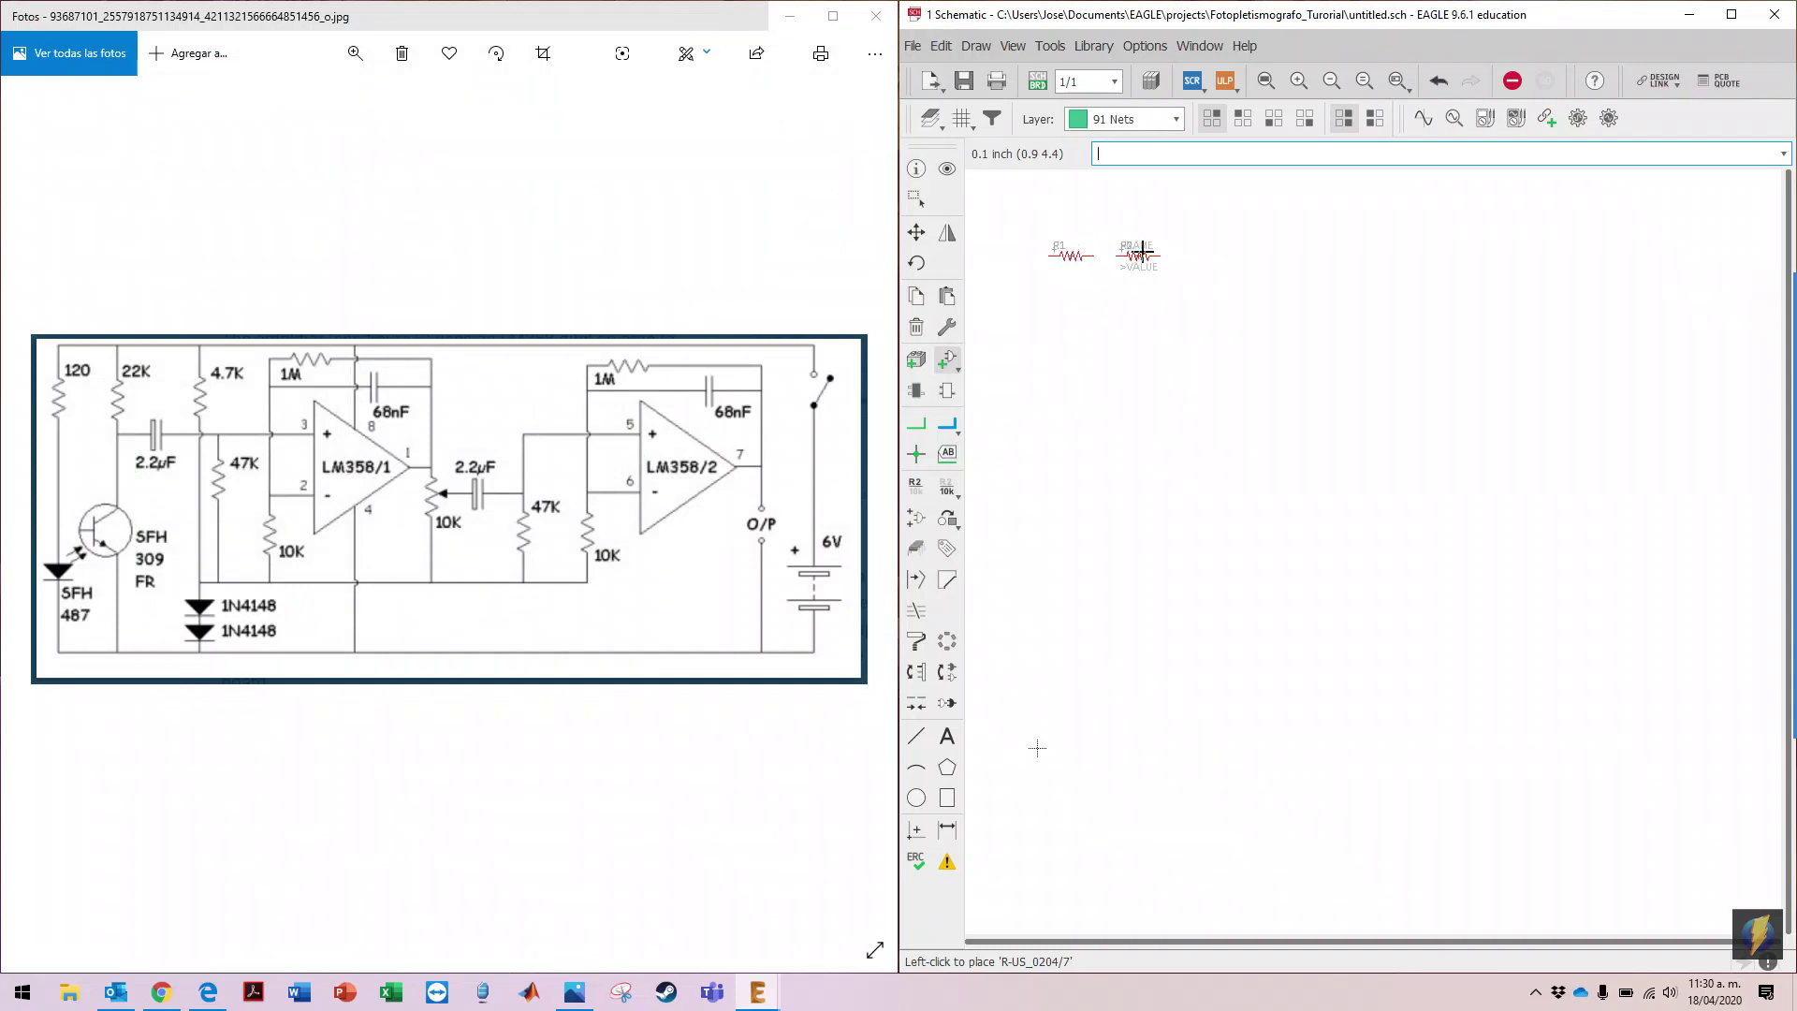
left_click(1204, 255)
left_click(1271, 255)
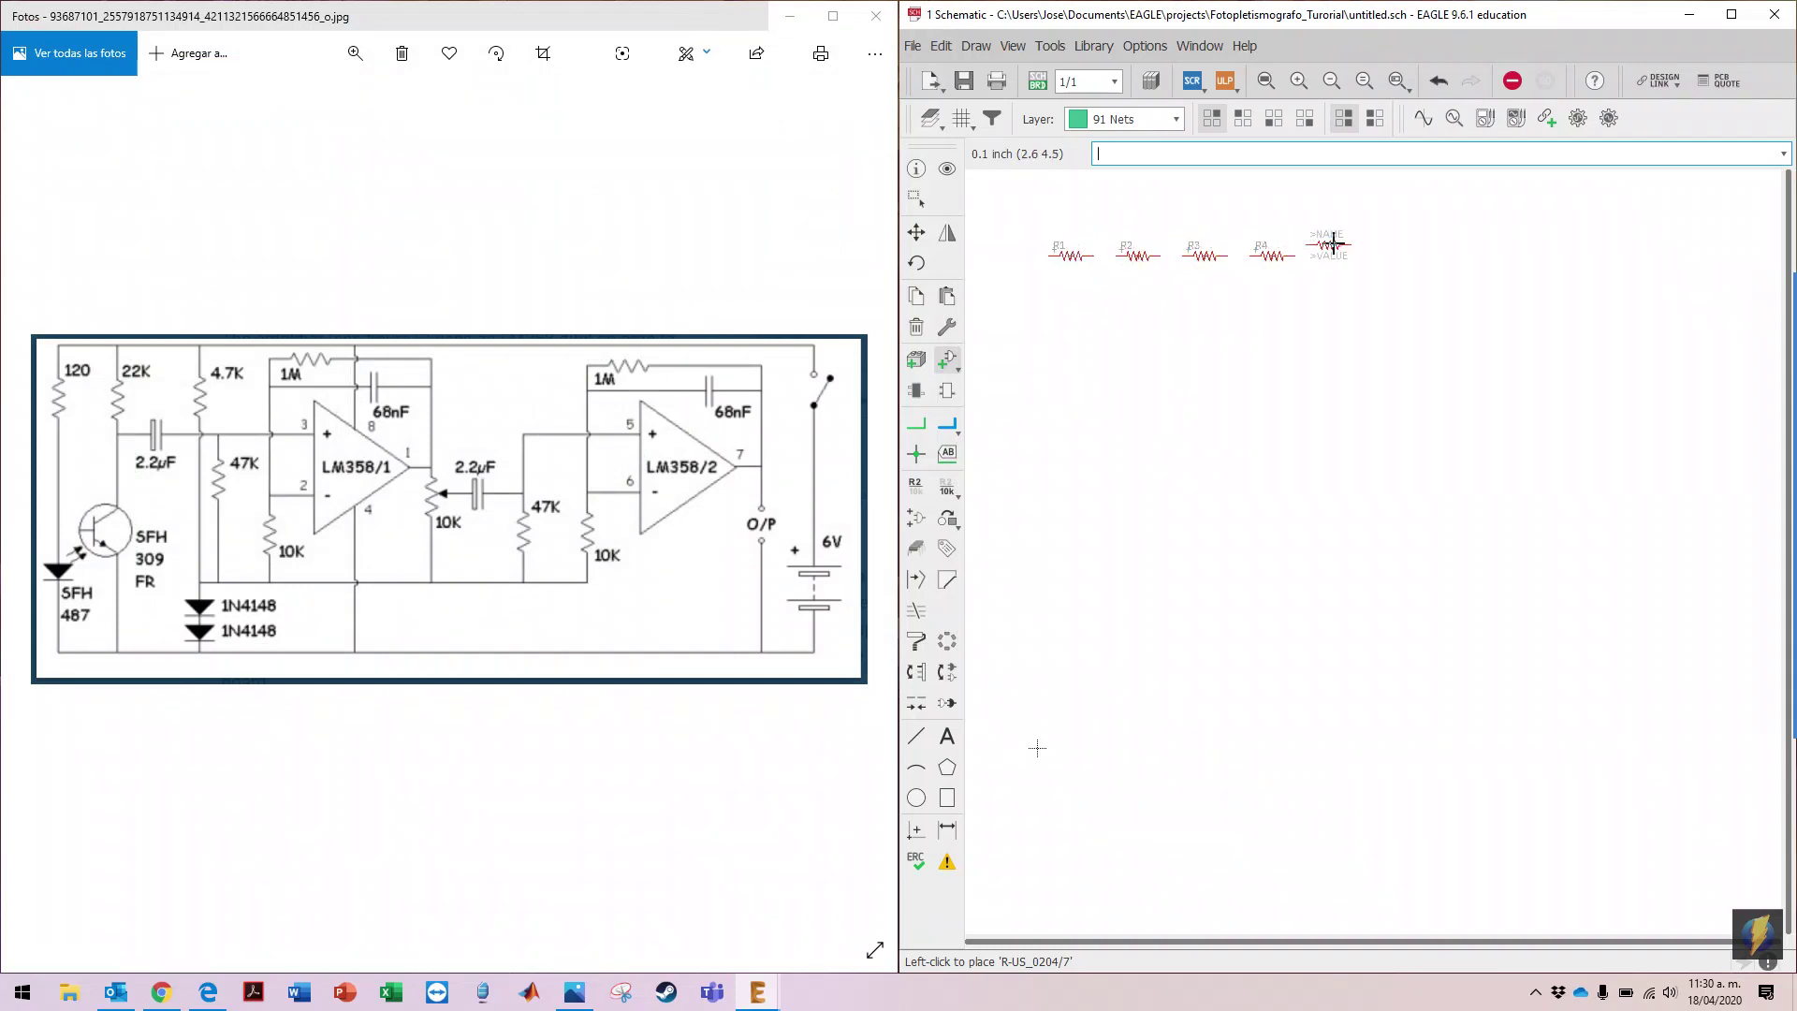
left_click(1339, 255)
left_click(1406, 254)
left_click(1473, 255)
left_click(1538, 253)
left_click(1607, 253)
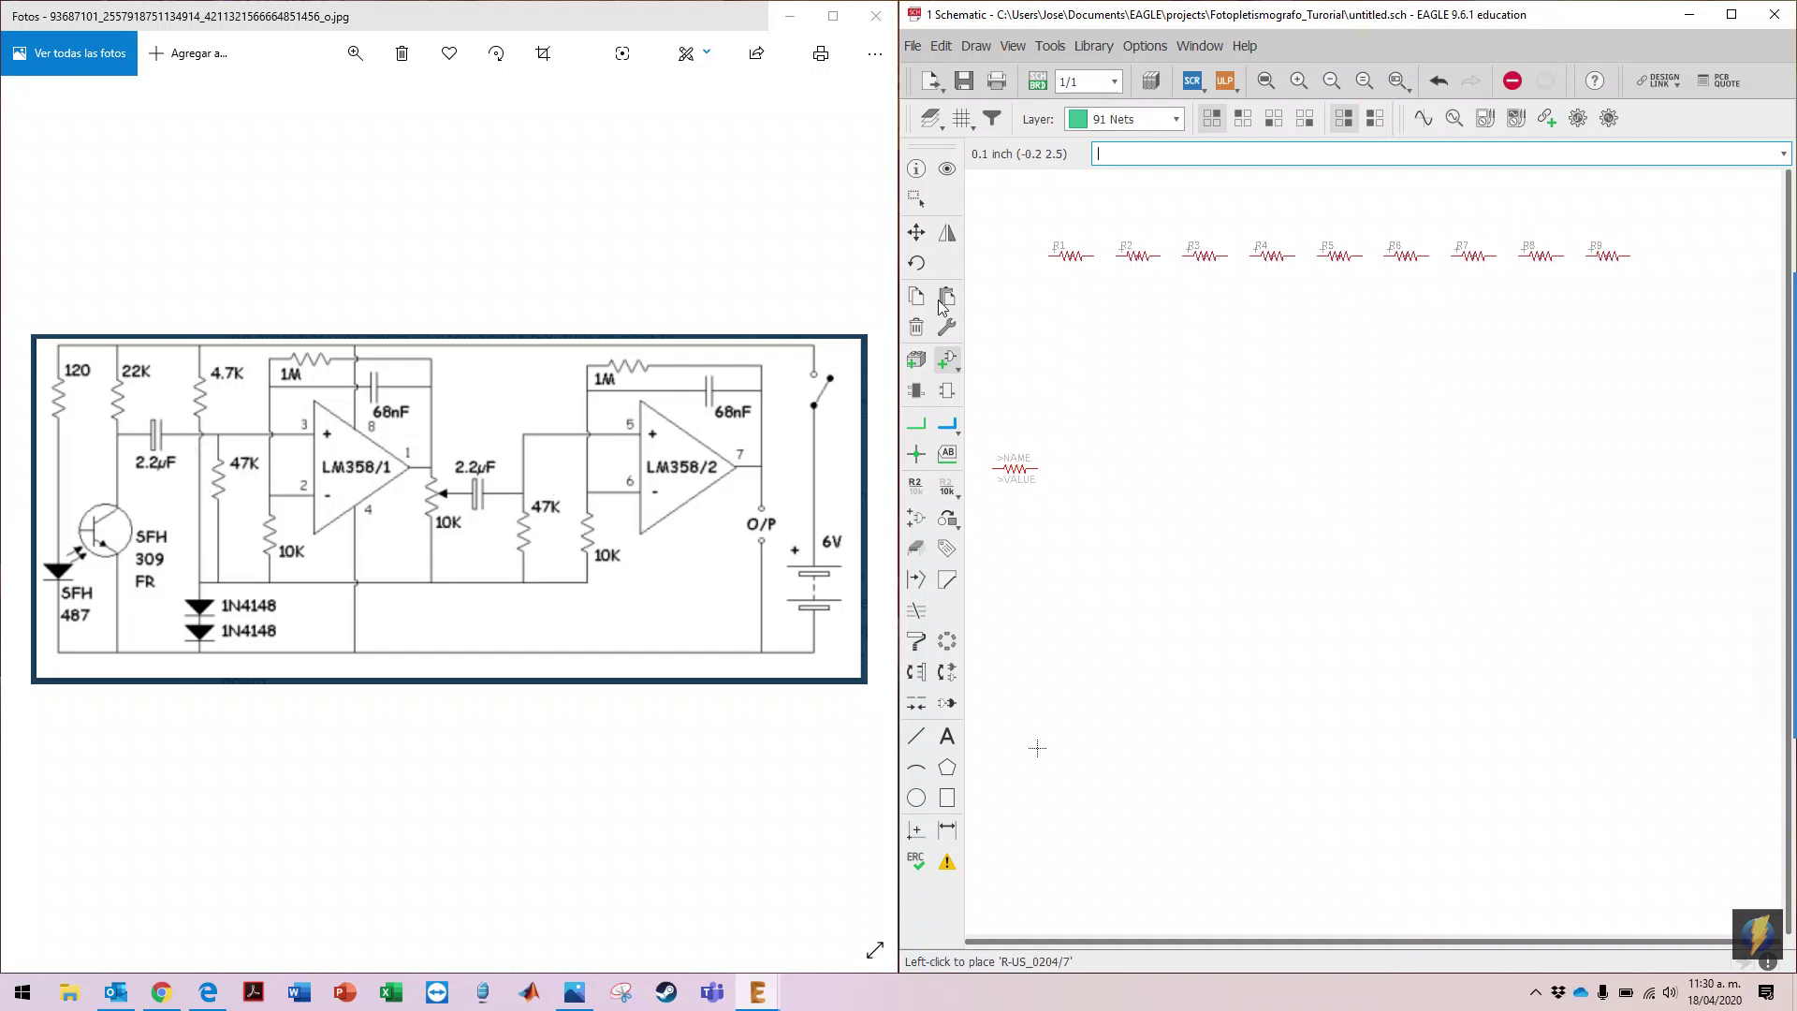
Step: Go back to the part library, collapse the R-US_ resistors and list the C-US American-symbol capacitor variants in rcl
left_click(947, 361)
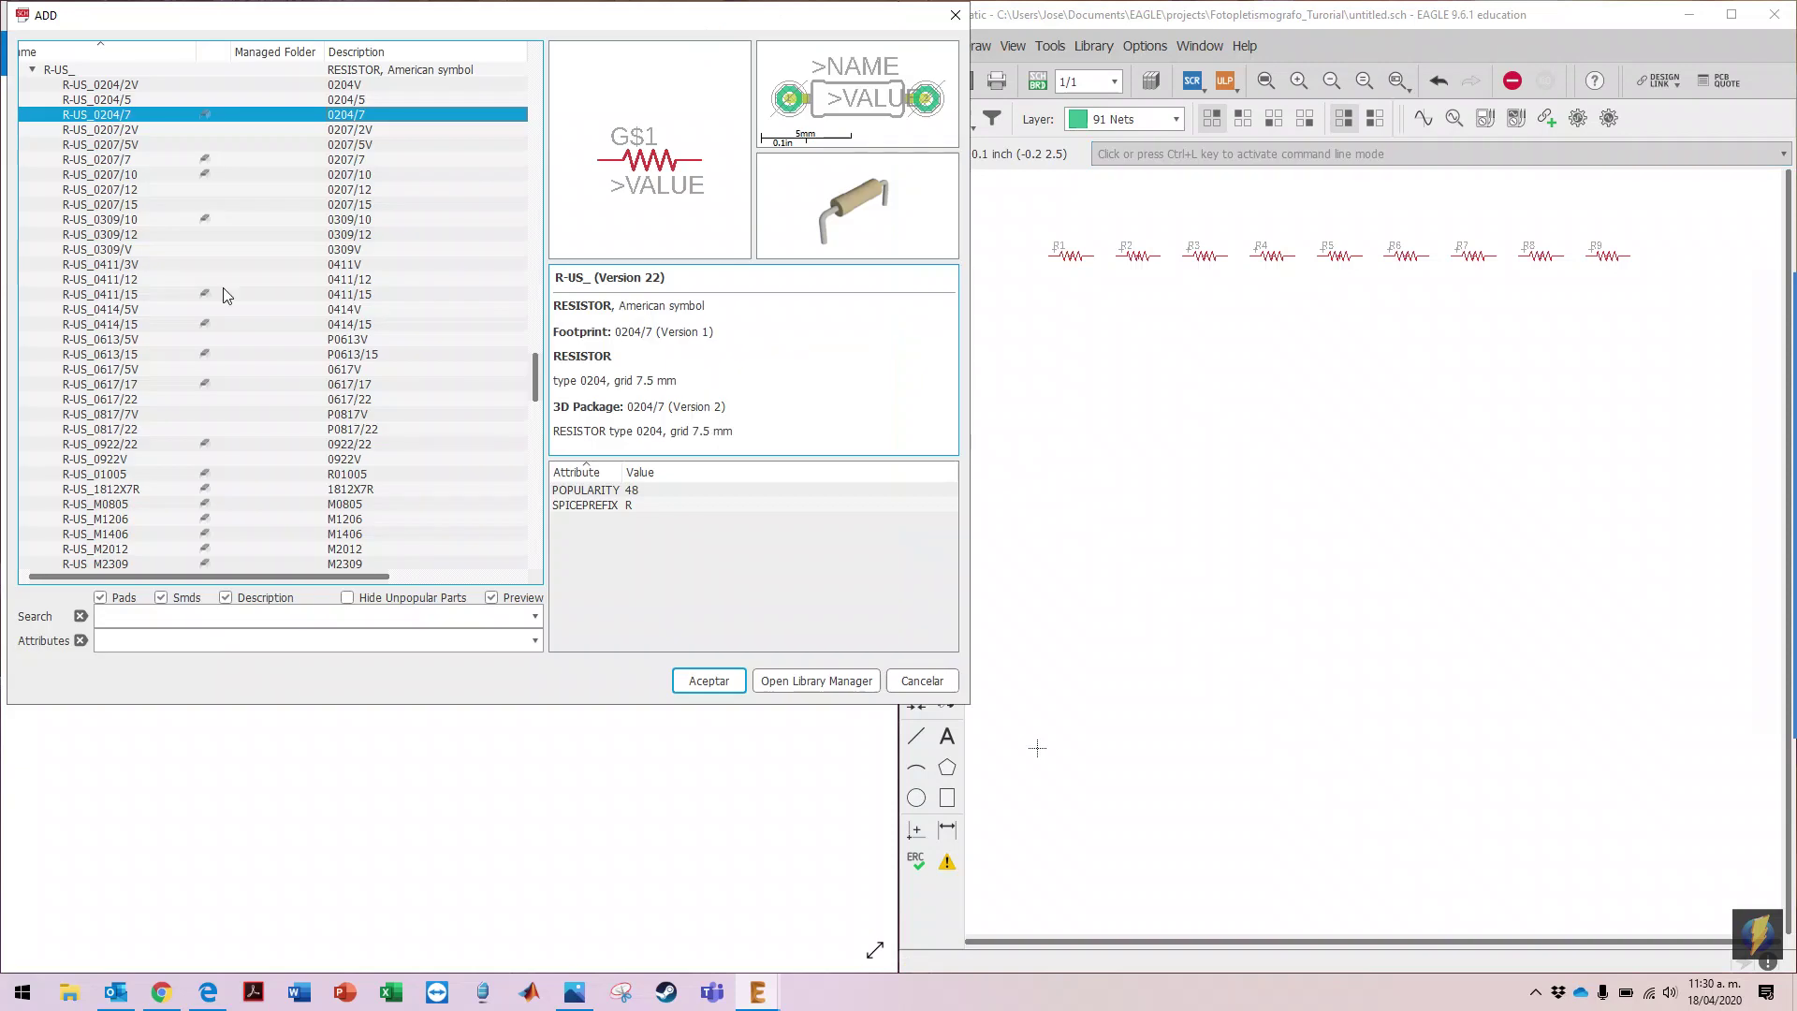
scroll(122, 206, "up", 3)
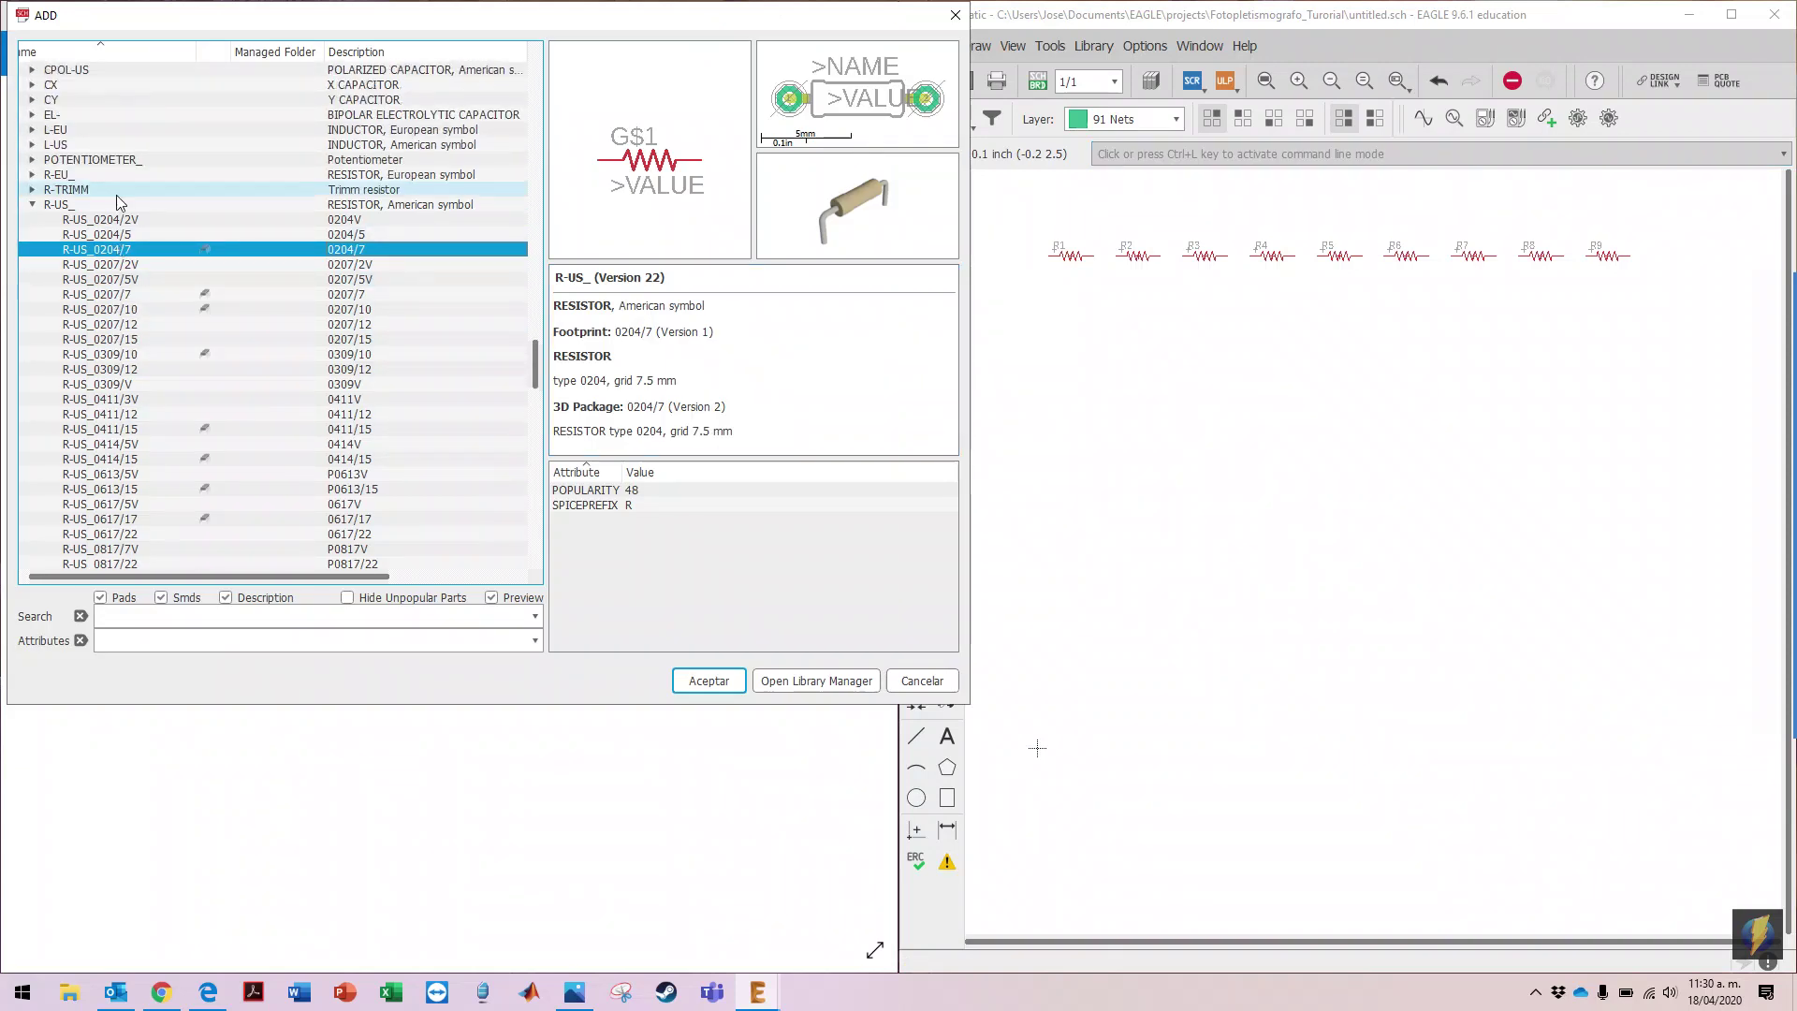
left_click(31, 204)
scroll(33, 188, "up", 3)
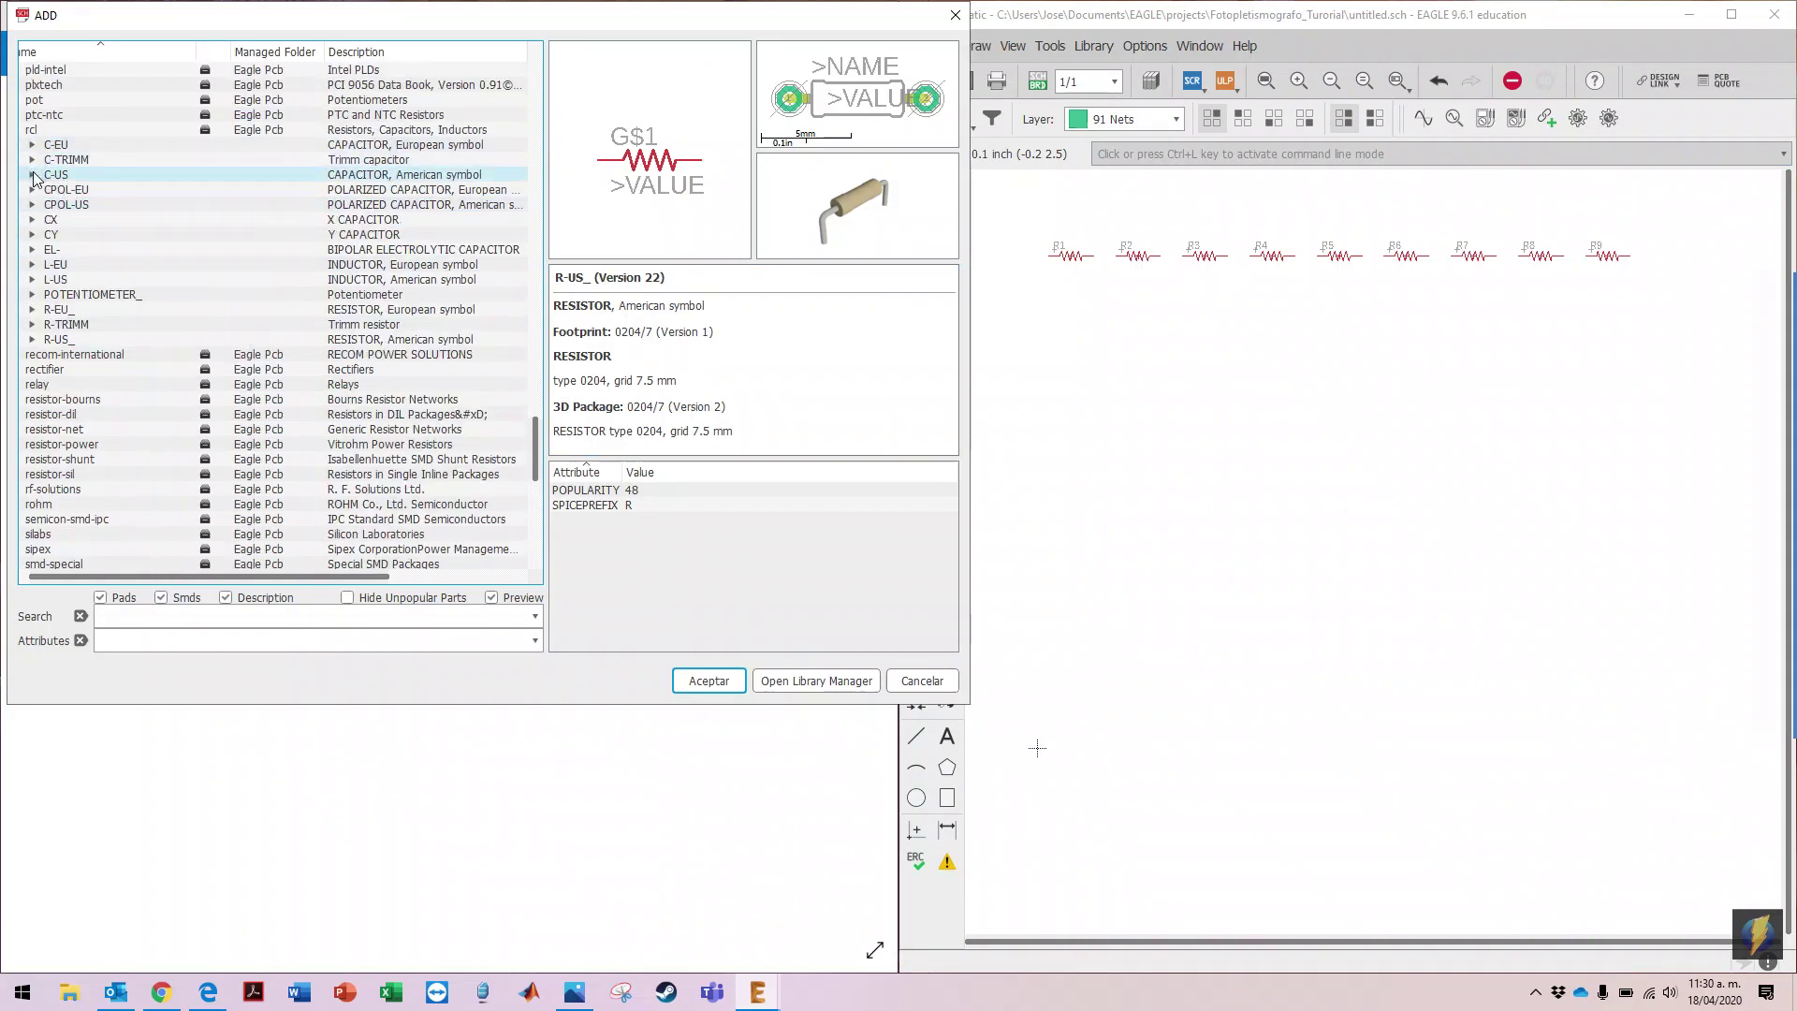
left_click(32, 174)
left_click(270, 100)
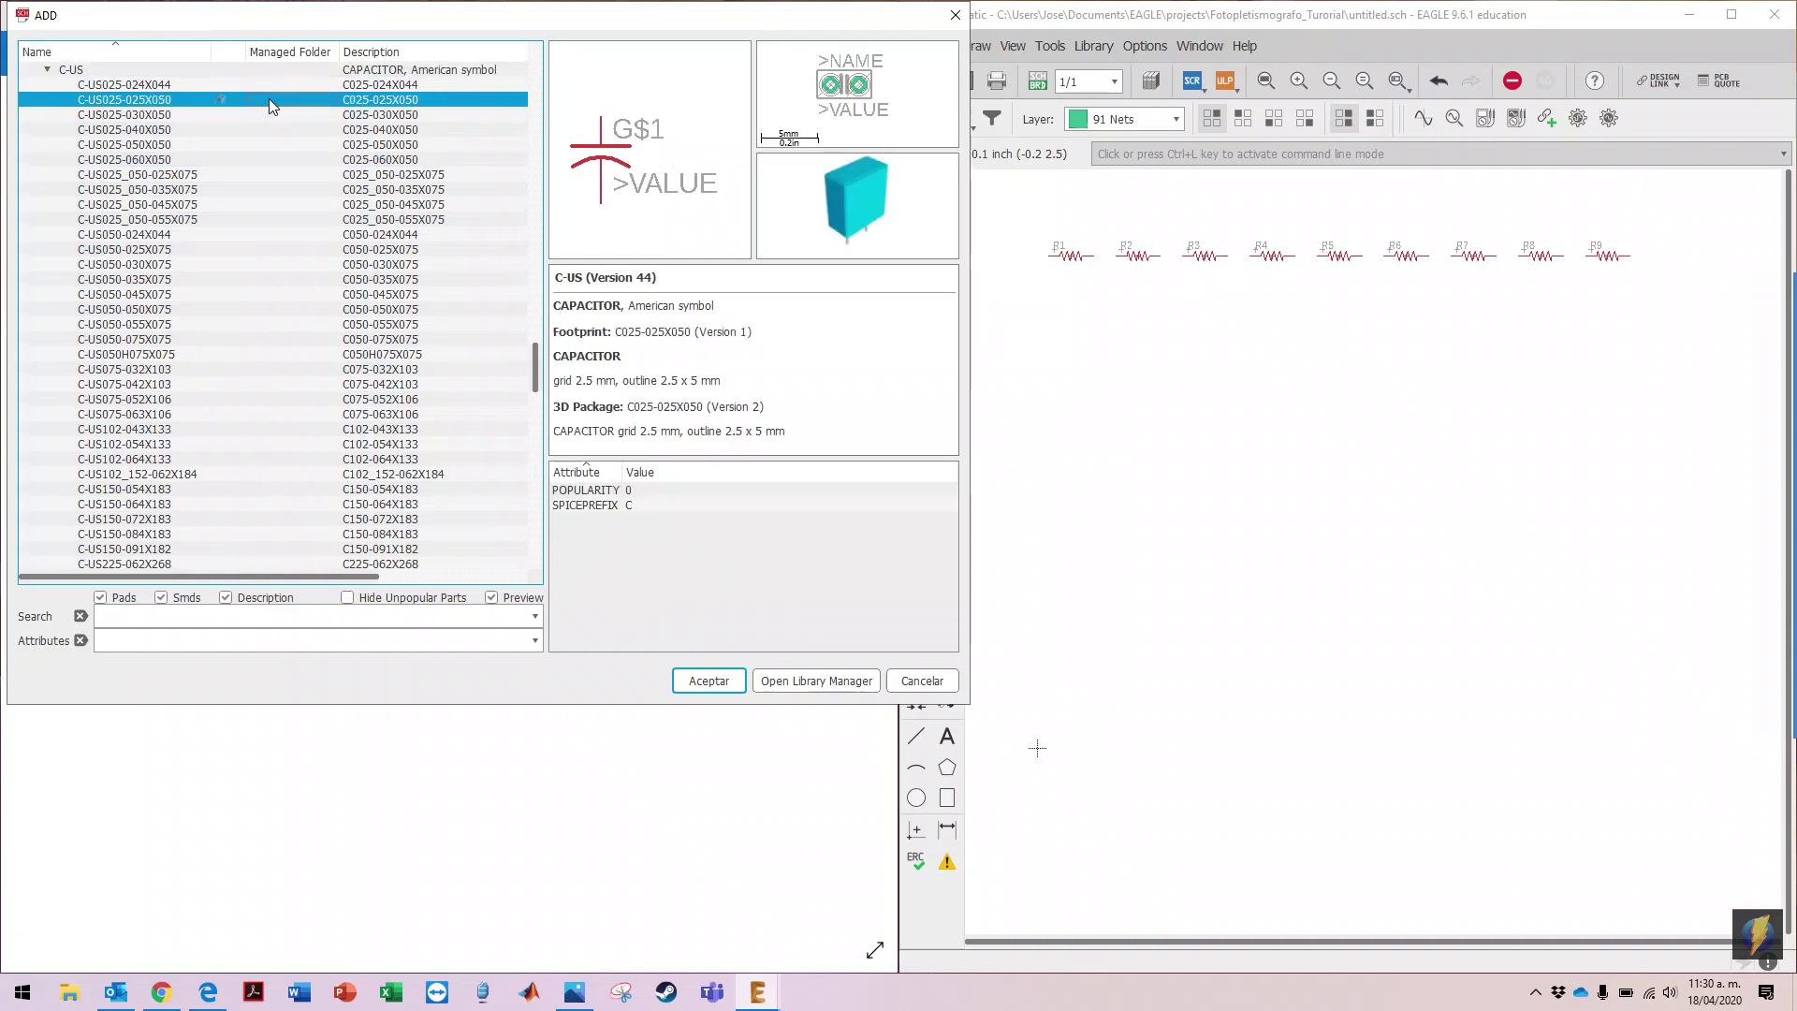
Step: Examine the footprints and grid spacings of the C-US capacitor variants, from C-US025-024X044 through C-US050-025X075
left_click(262, 124)
left_click(260, 143)
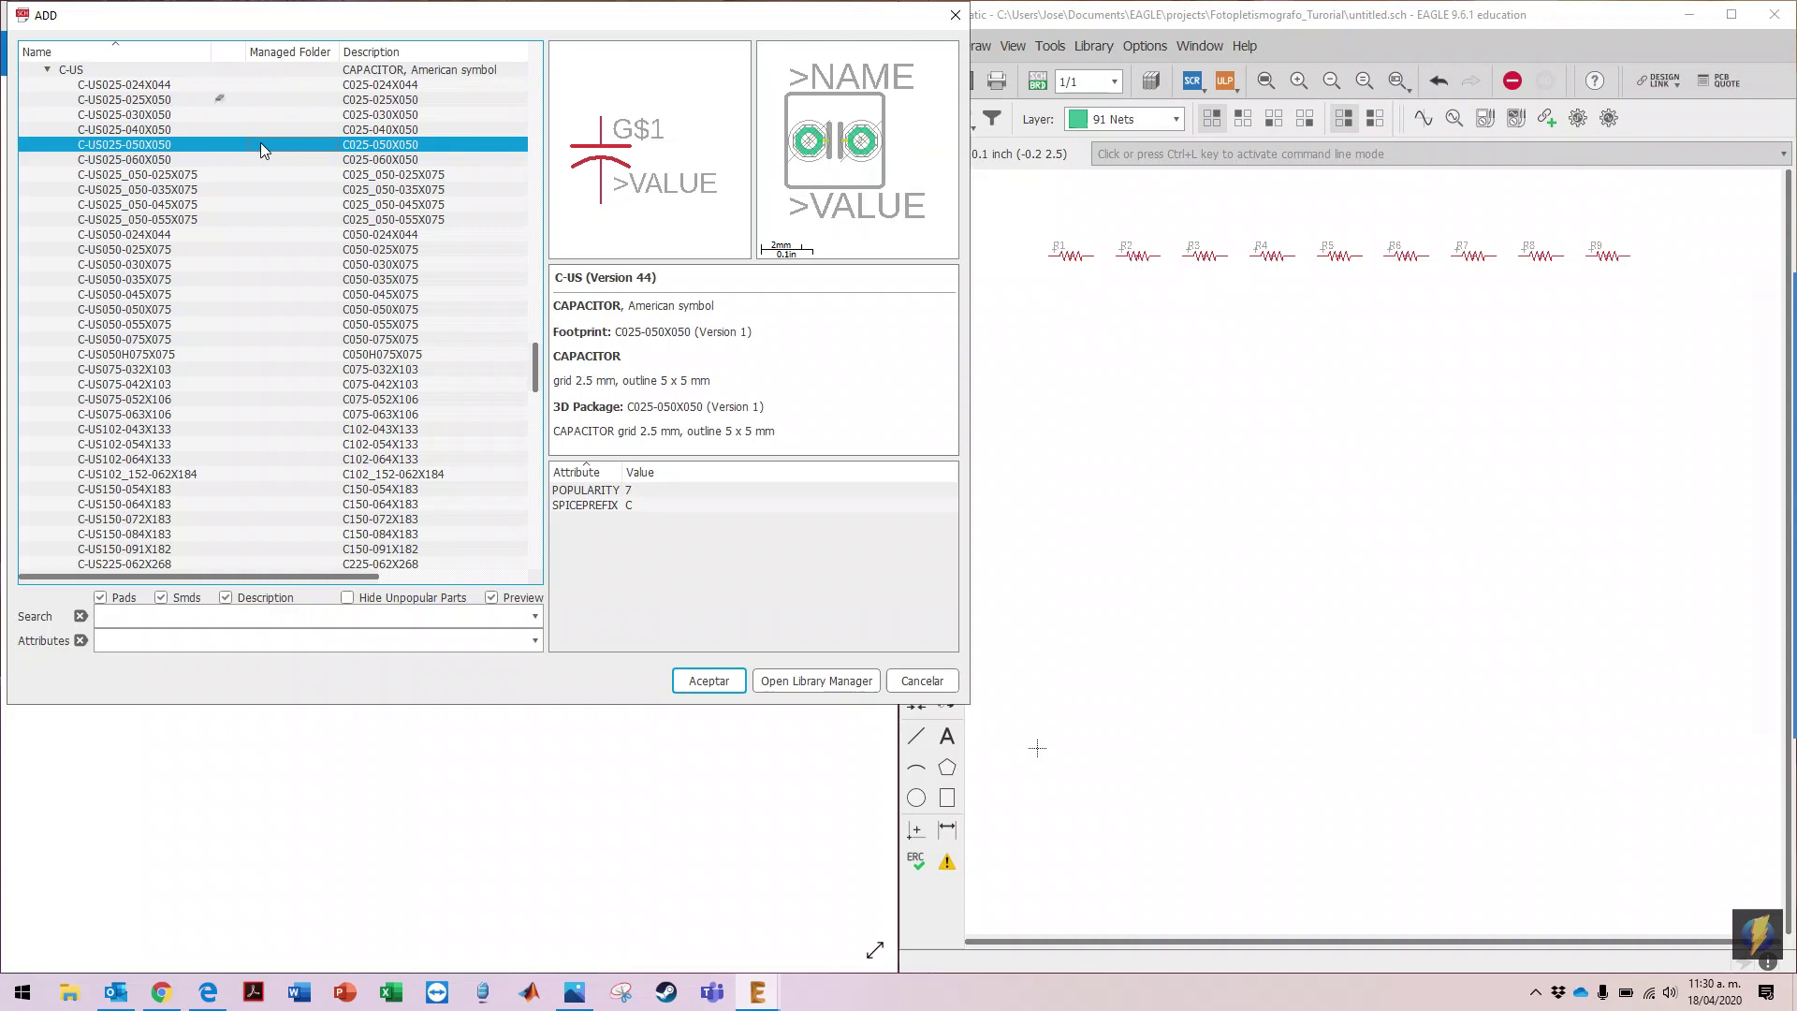
key("Up")
key("Up")
key("Up")
key("Up")
key("Down")
key("Down")
key("Down")
key("Down")
key("Down")
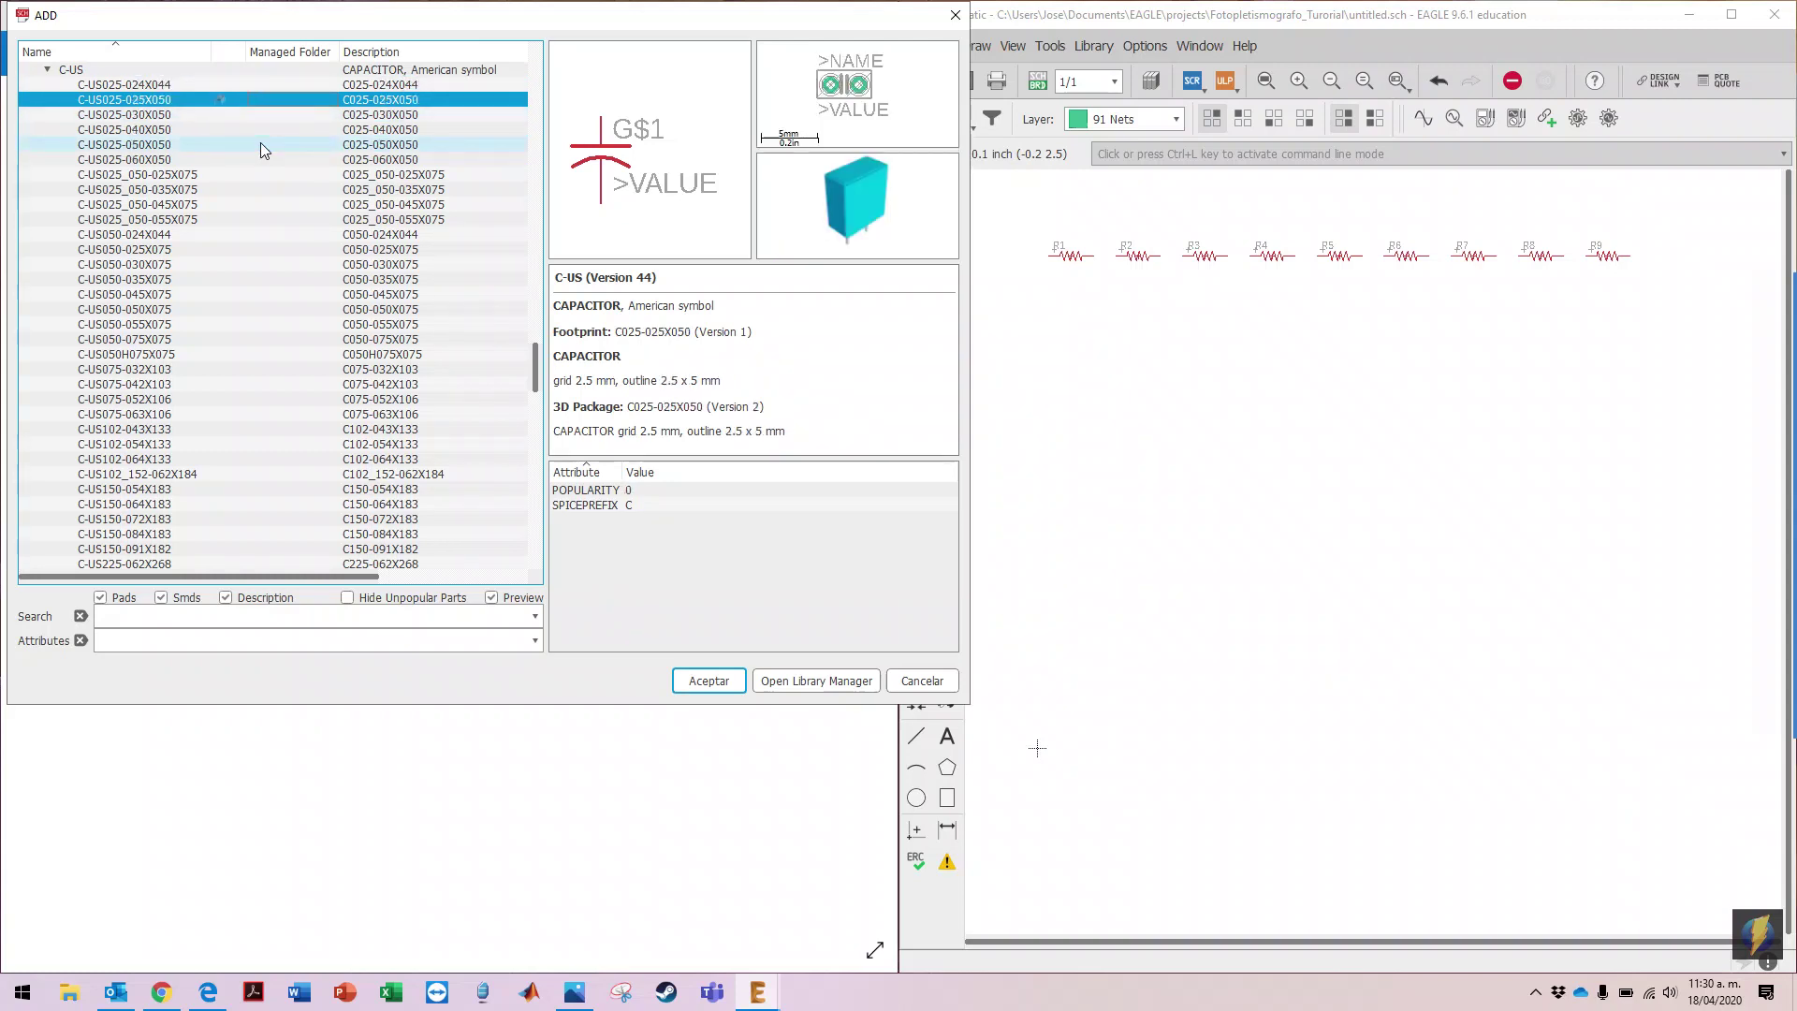
key("Down")
key("Down")
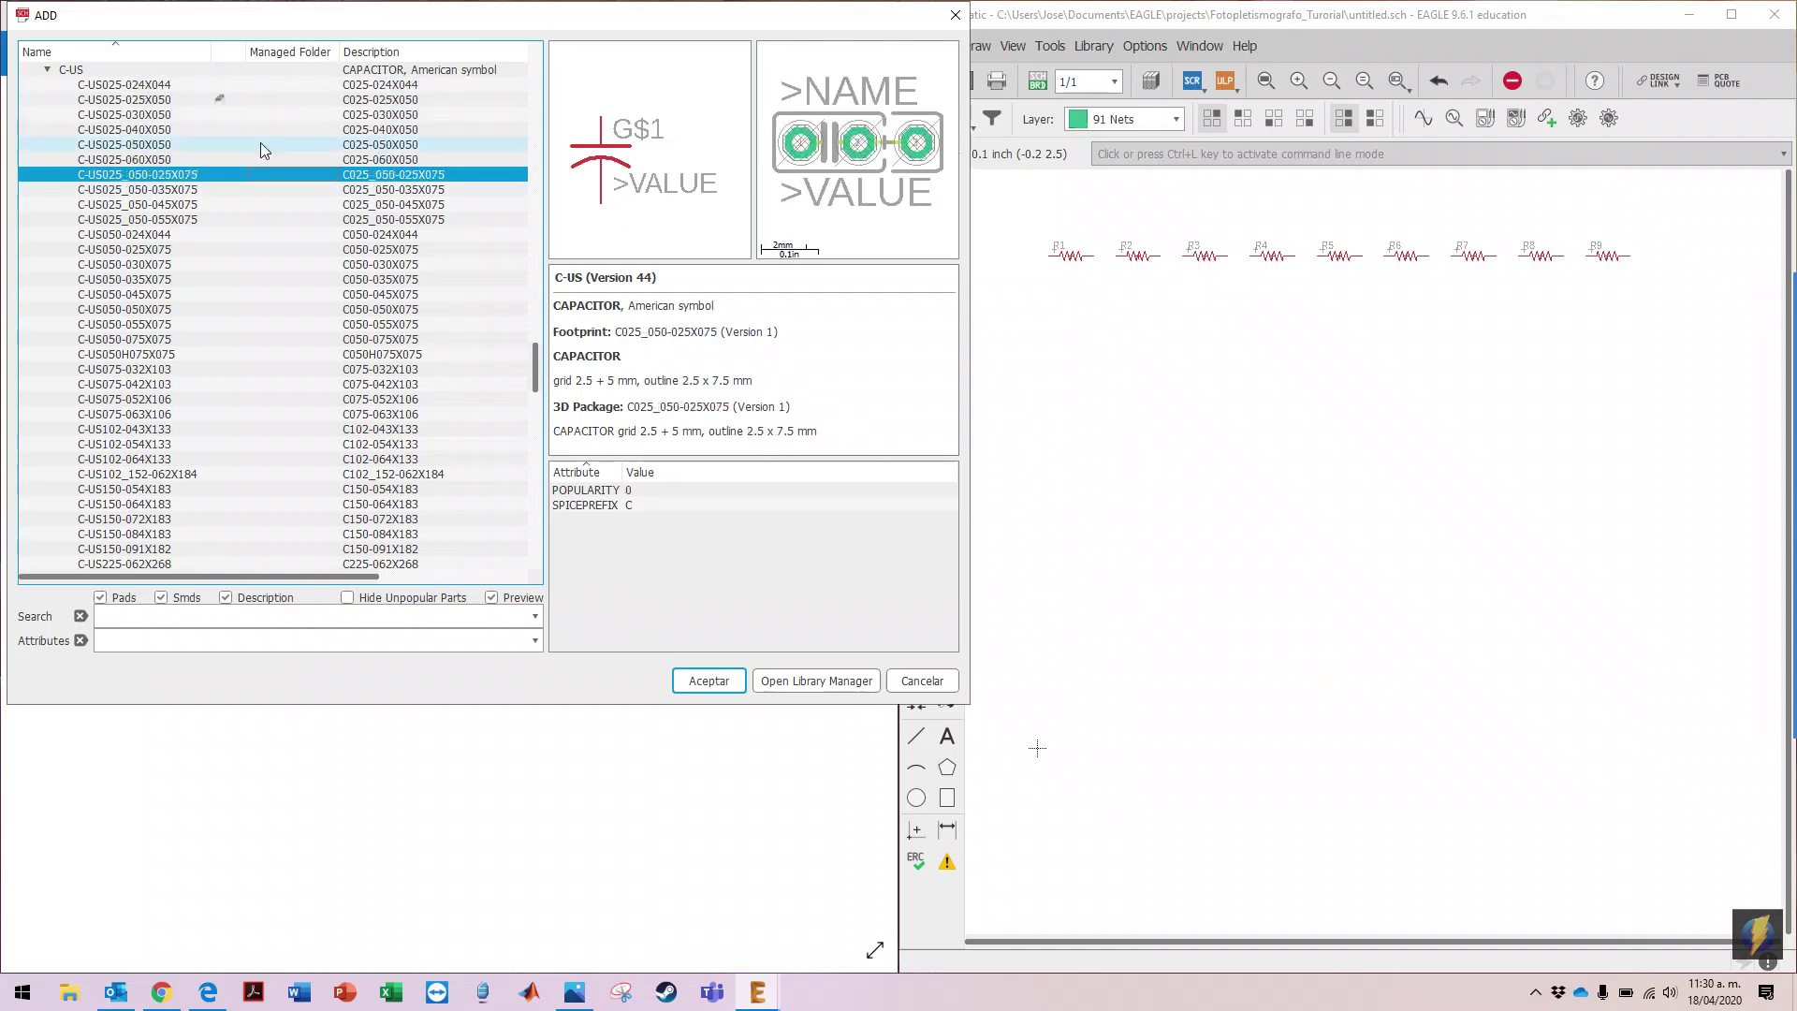
key("Up")
key("Up")
key("Down")
key("Down")
key("Down")
key("Down")
key("Down")
key("Down")
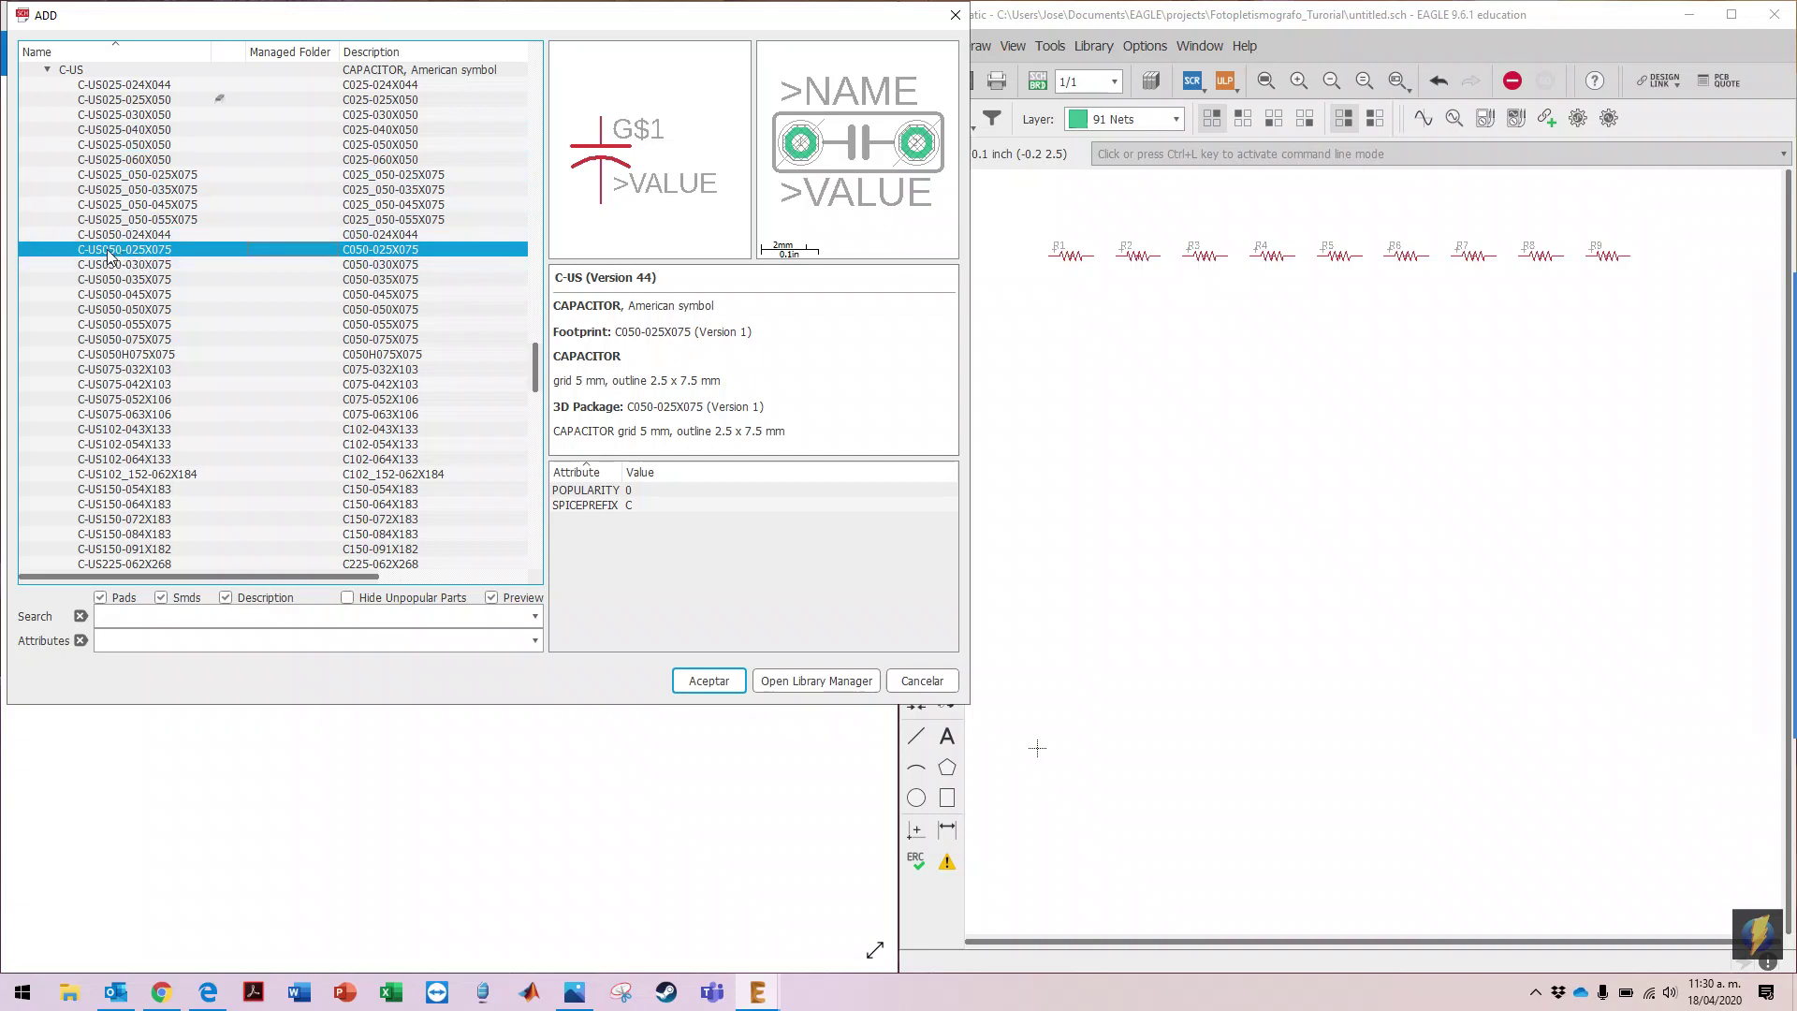
Step: Place four C-US050-025X075 capacitors in a horizontal row below the resistors
double_click(176, 249)
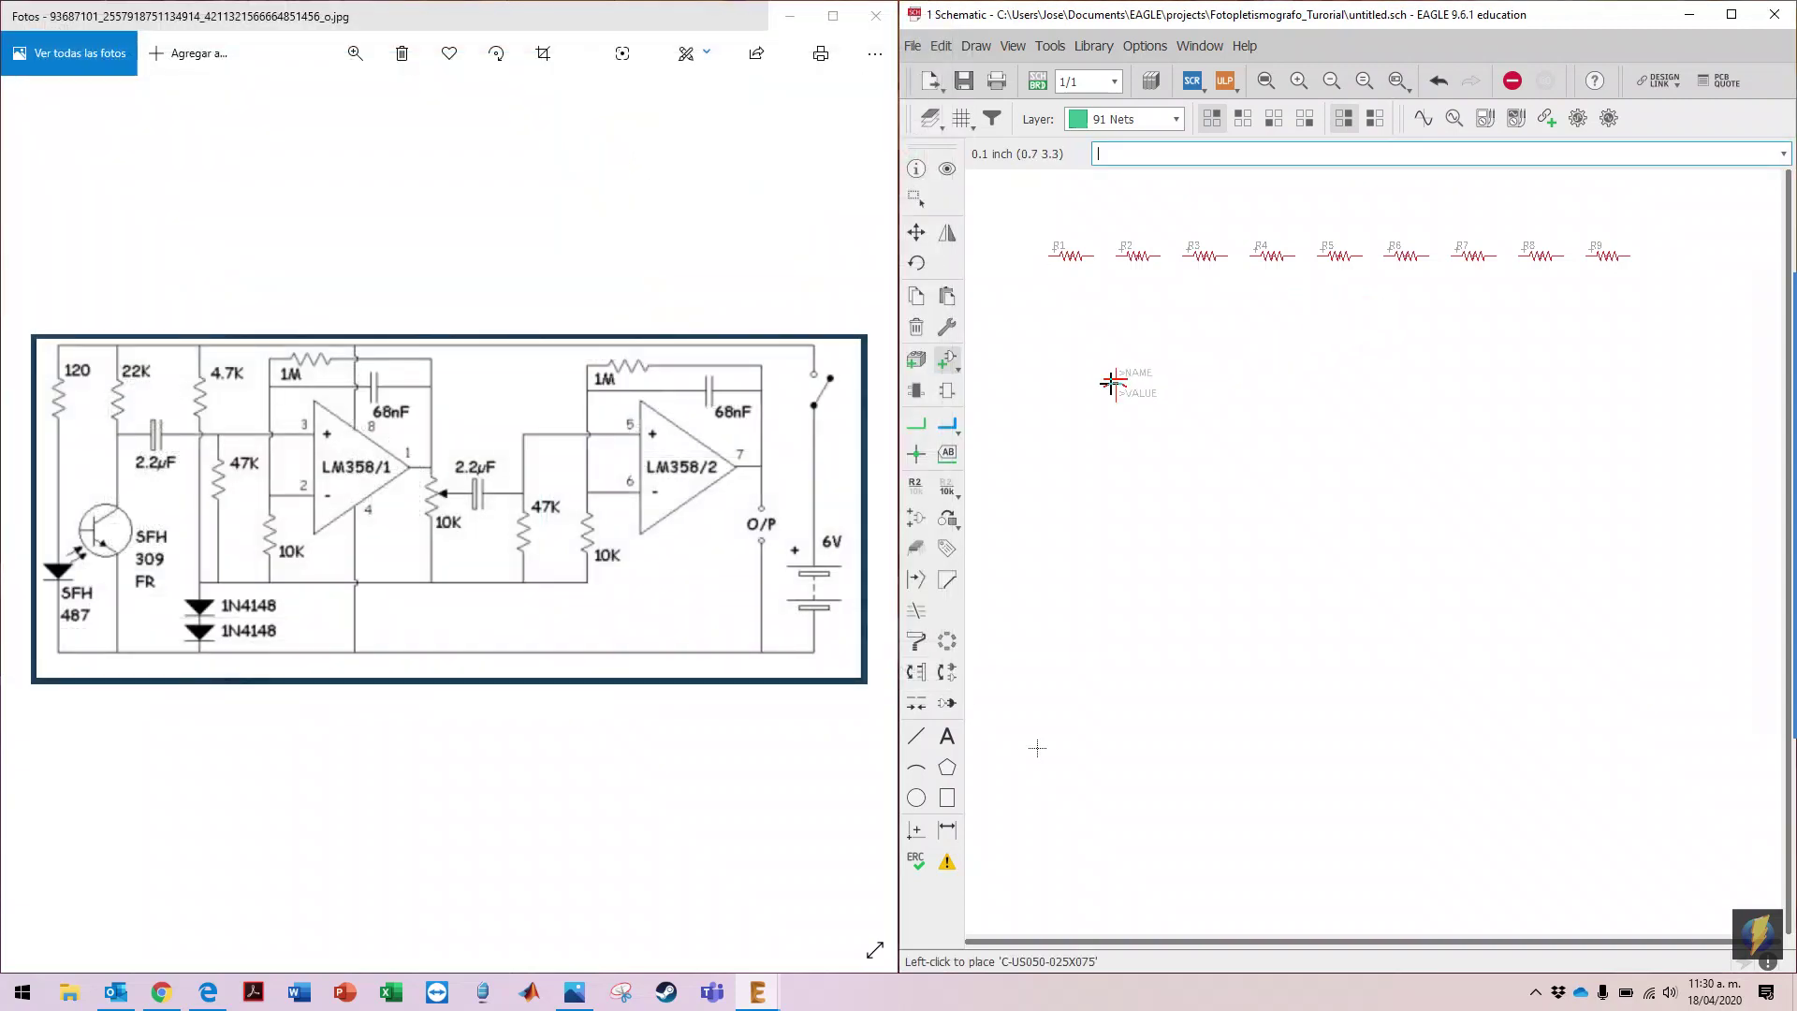
left_click(1070, 339)
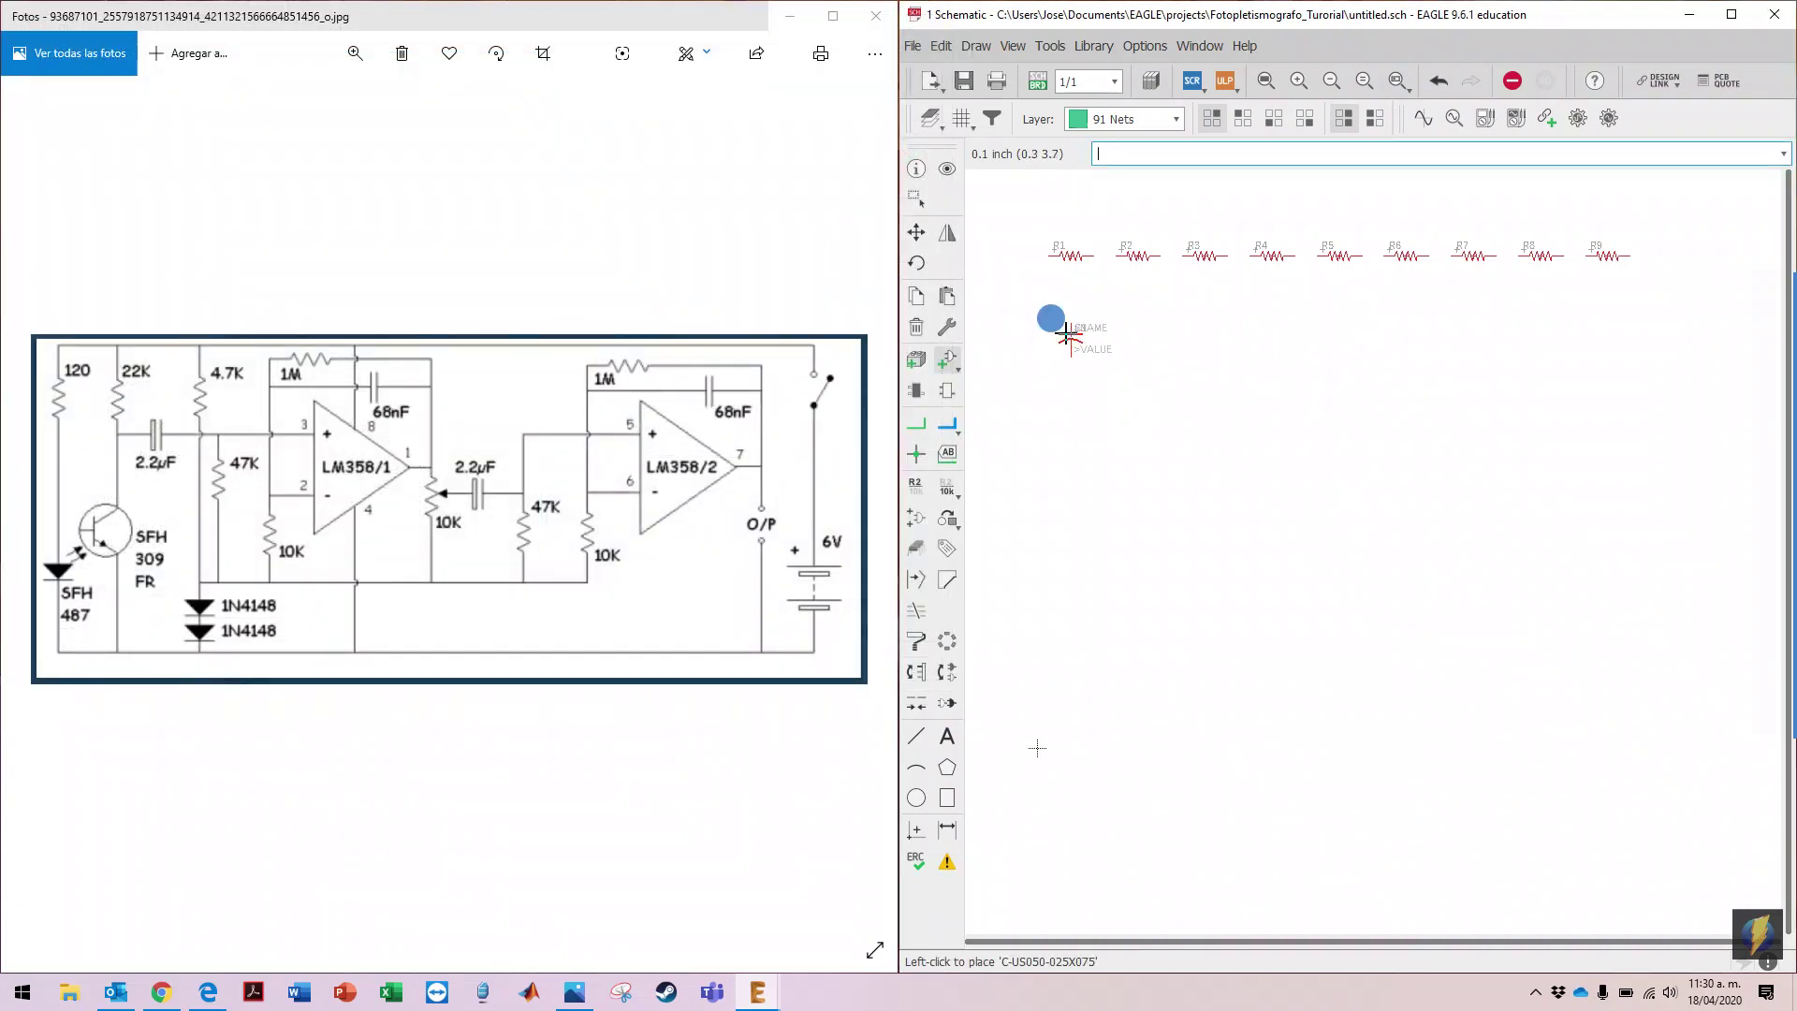
left_click(1127, 337)
left_click(1182, 337)
left_click(1238, 337)
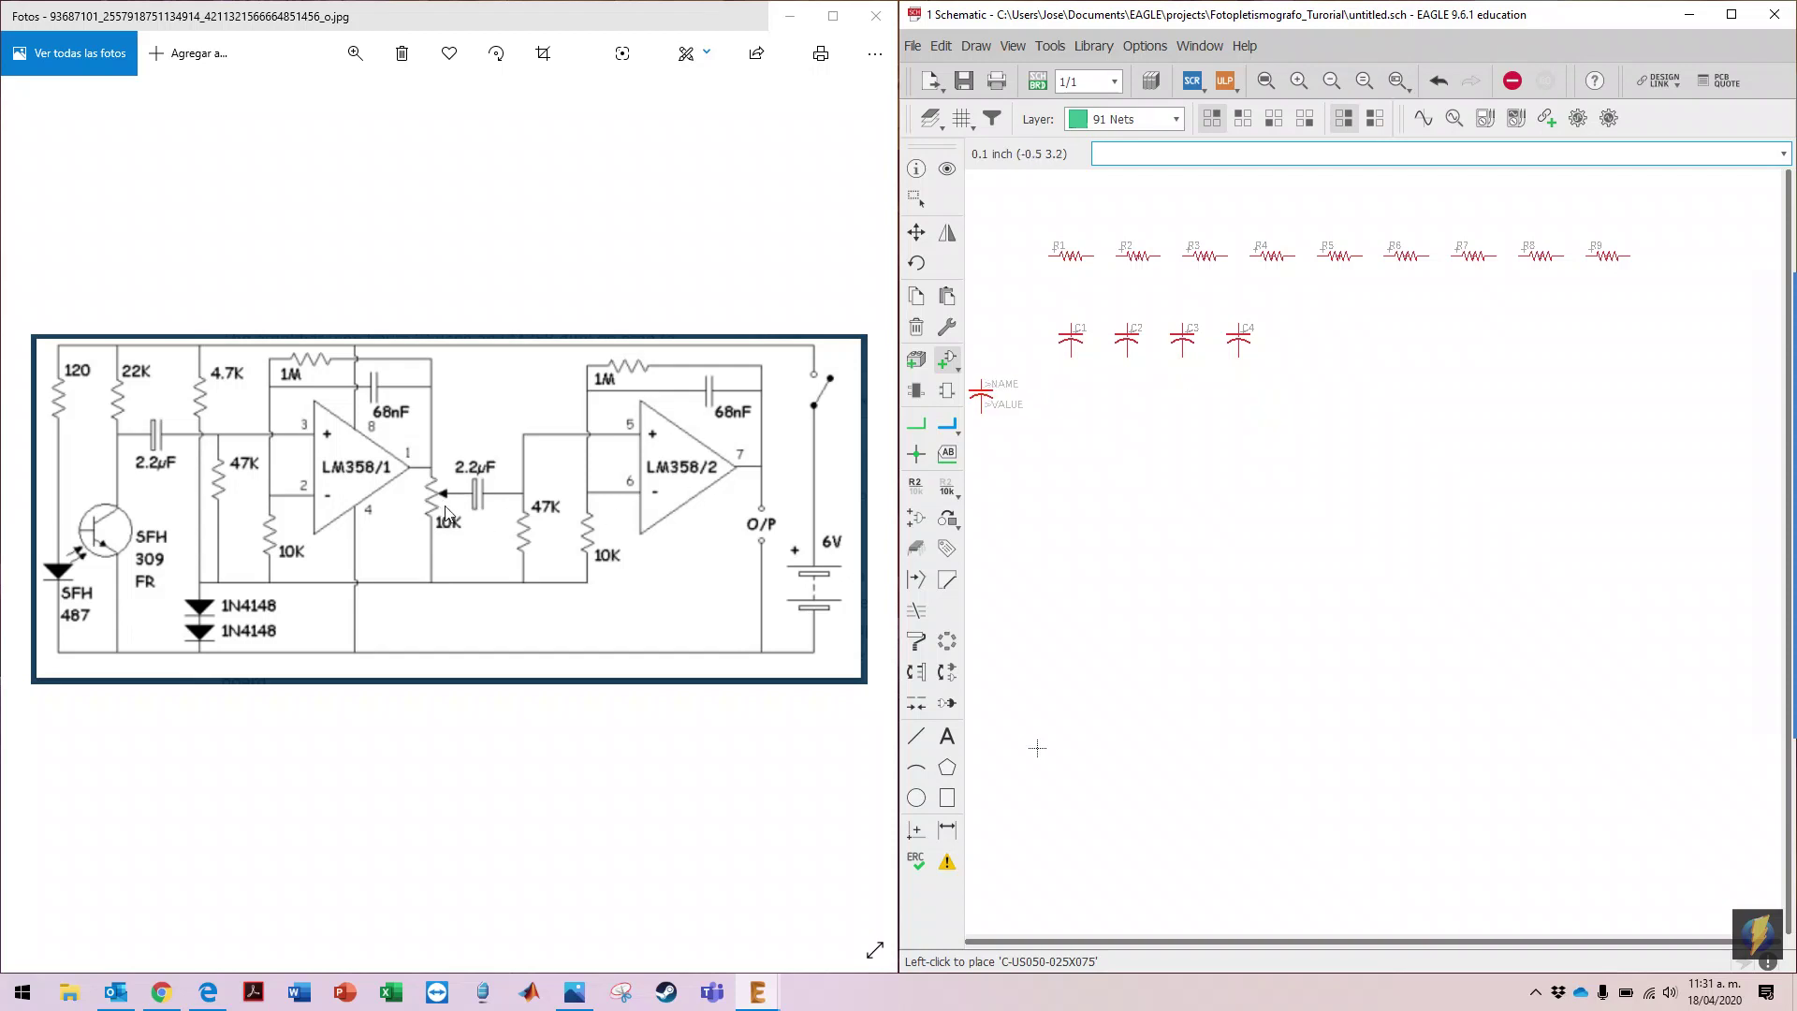
Step: End the capacitor placement, collapse the rcl library and list the US-EVU rotary potentiometer variants in the pot library
key("Escape")
scroll(122, 286, "up", 6)
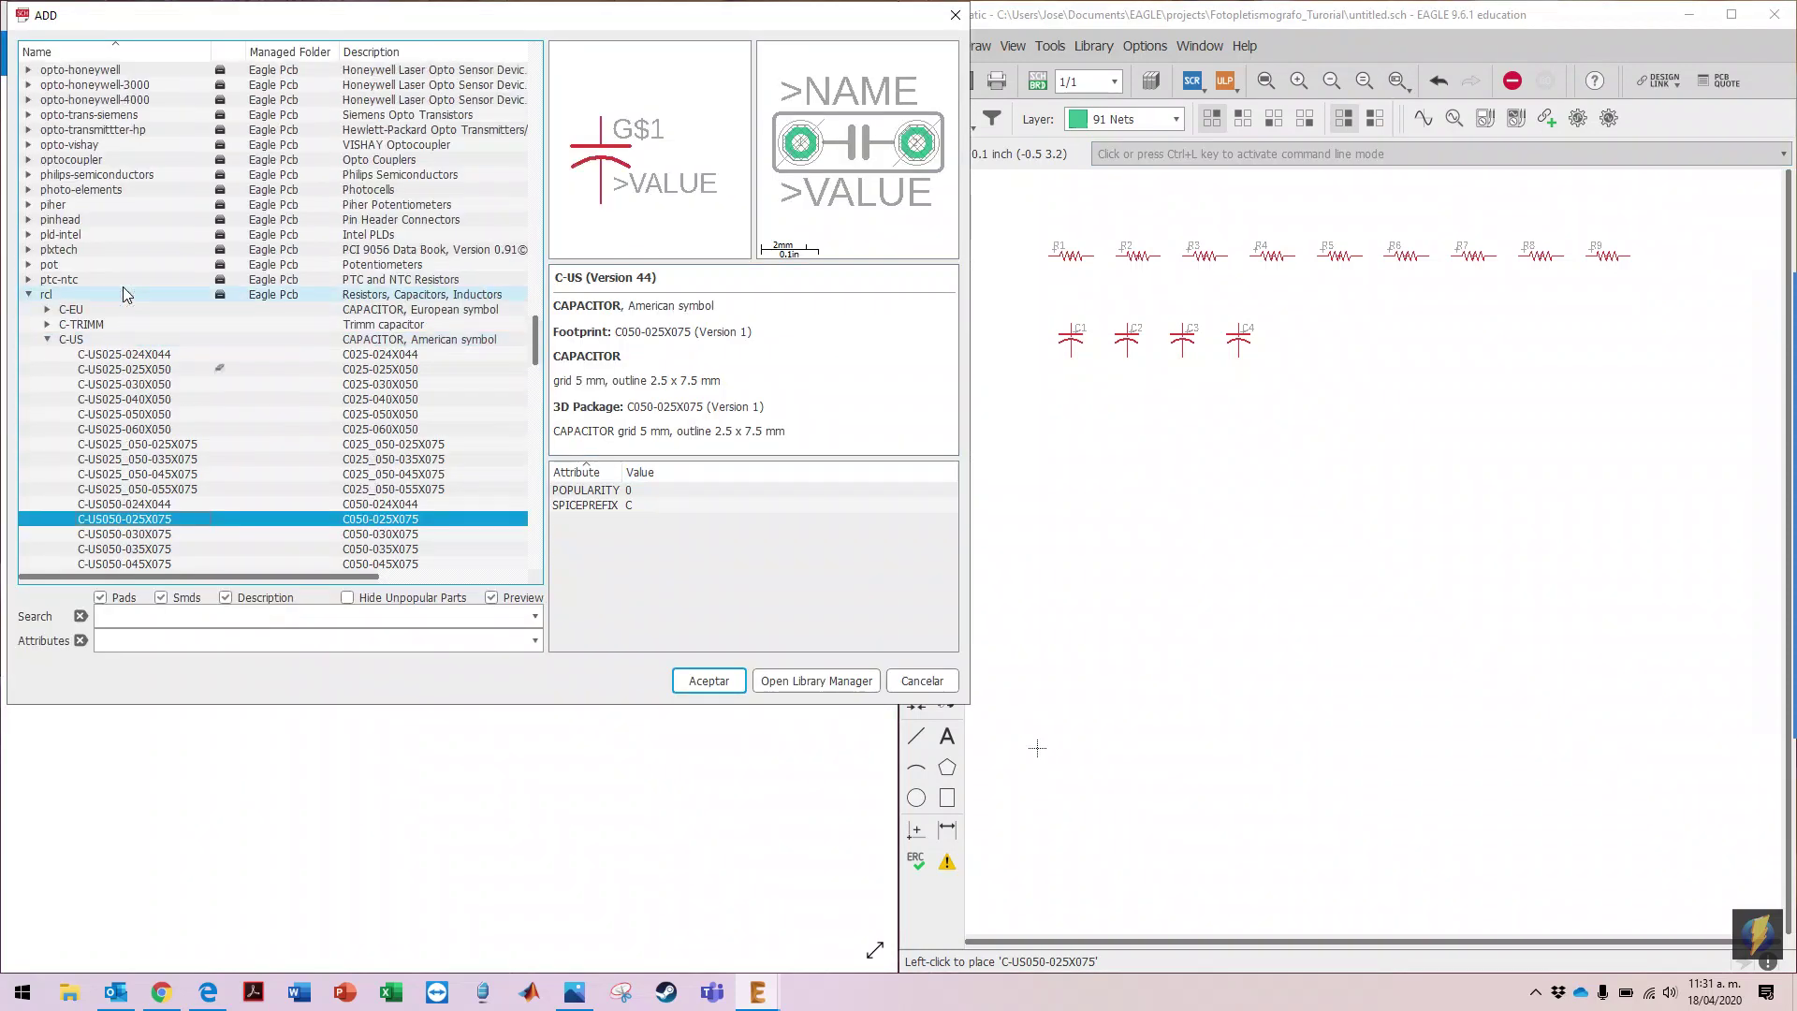
left_click(47, 339)
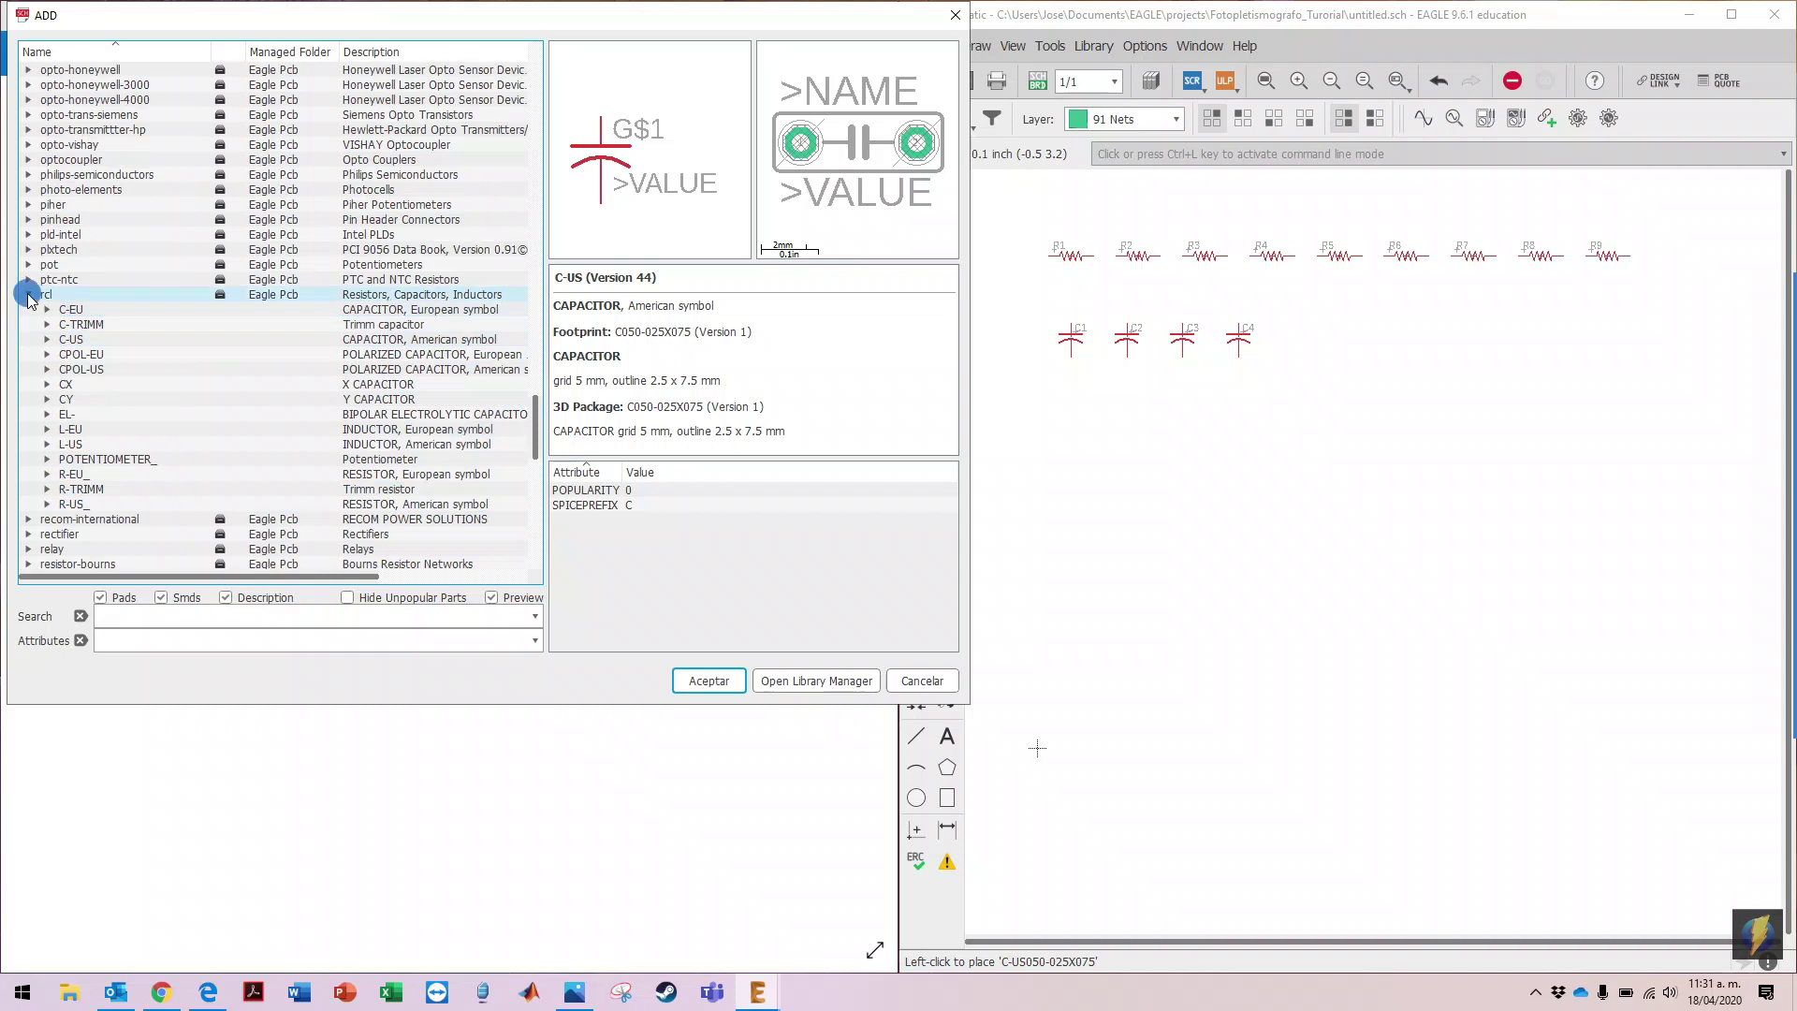
left_click(28, 294)
left_click(29, 269)
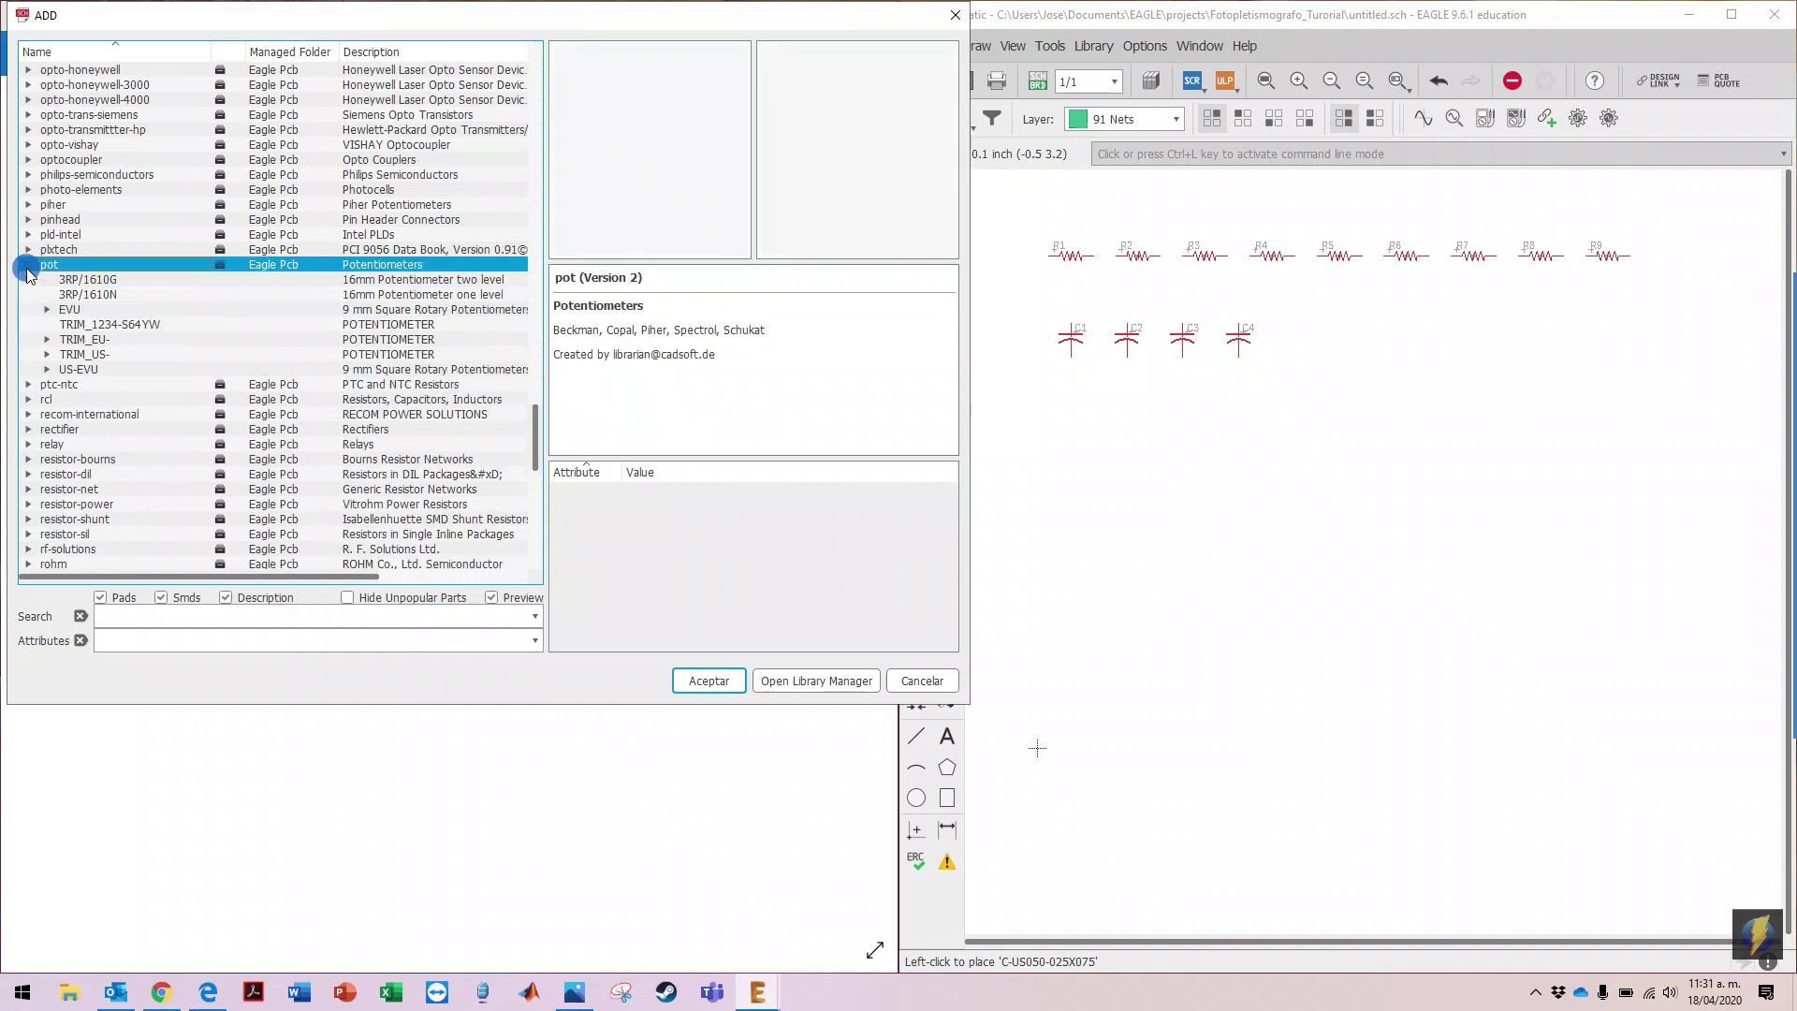
left_click(57, 370)
left_click(48, 369)
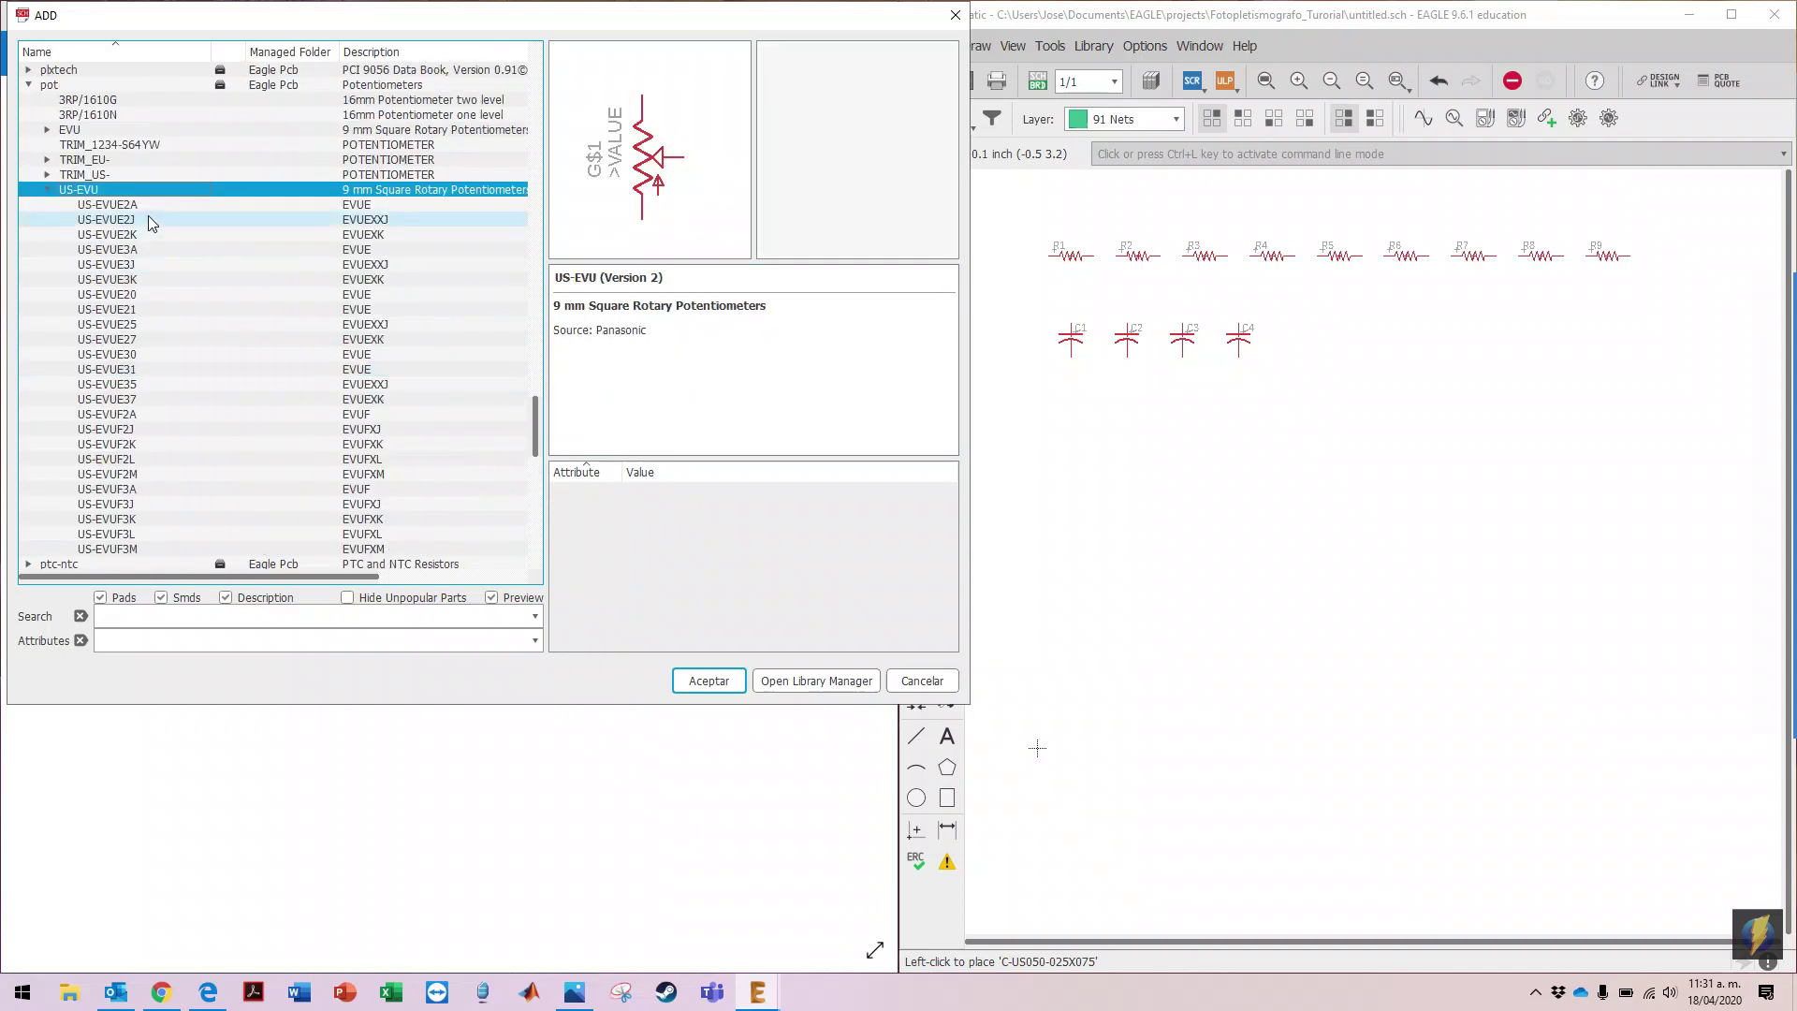
Step: Examine the footprints of the US-EVU potentiometer variants, from US-EVUE2A through US-EVUF3M
key("Down")
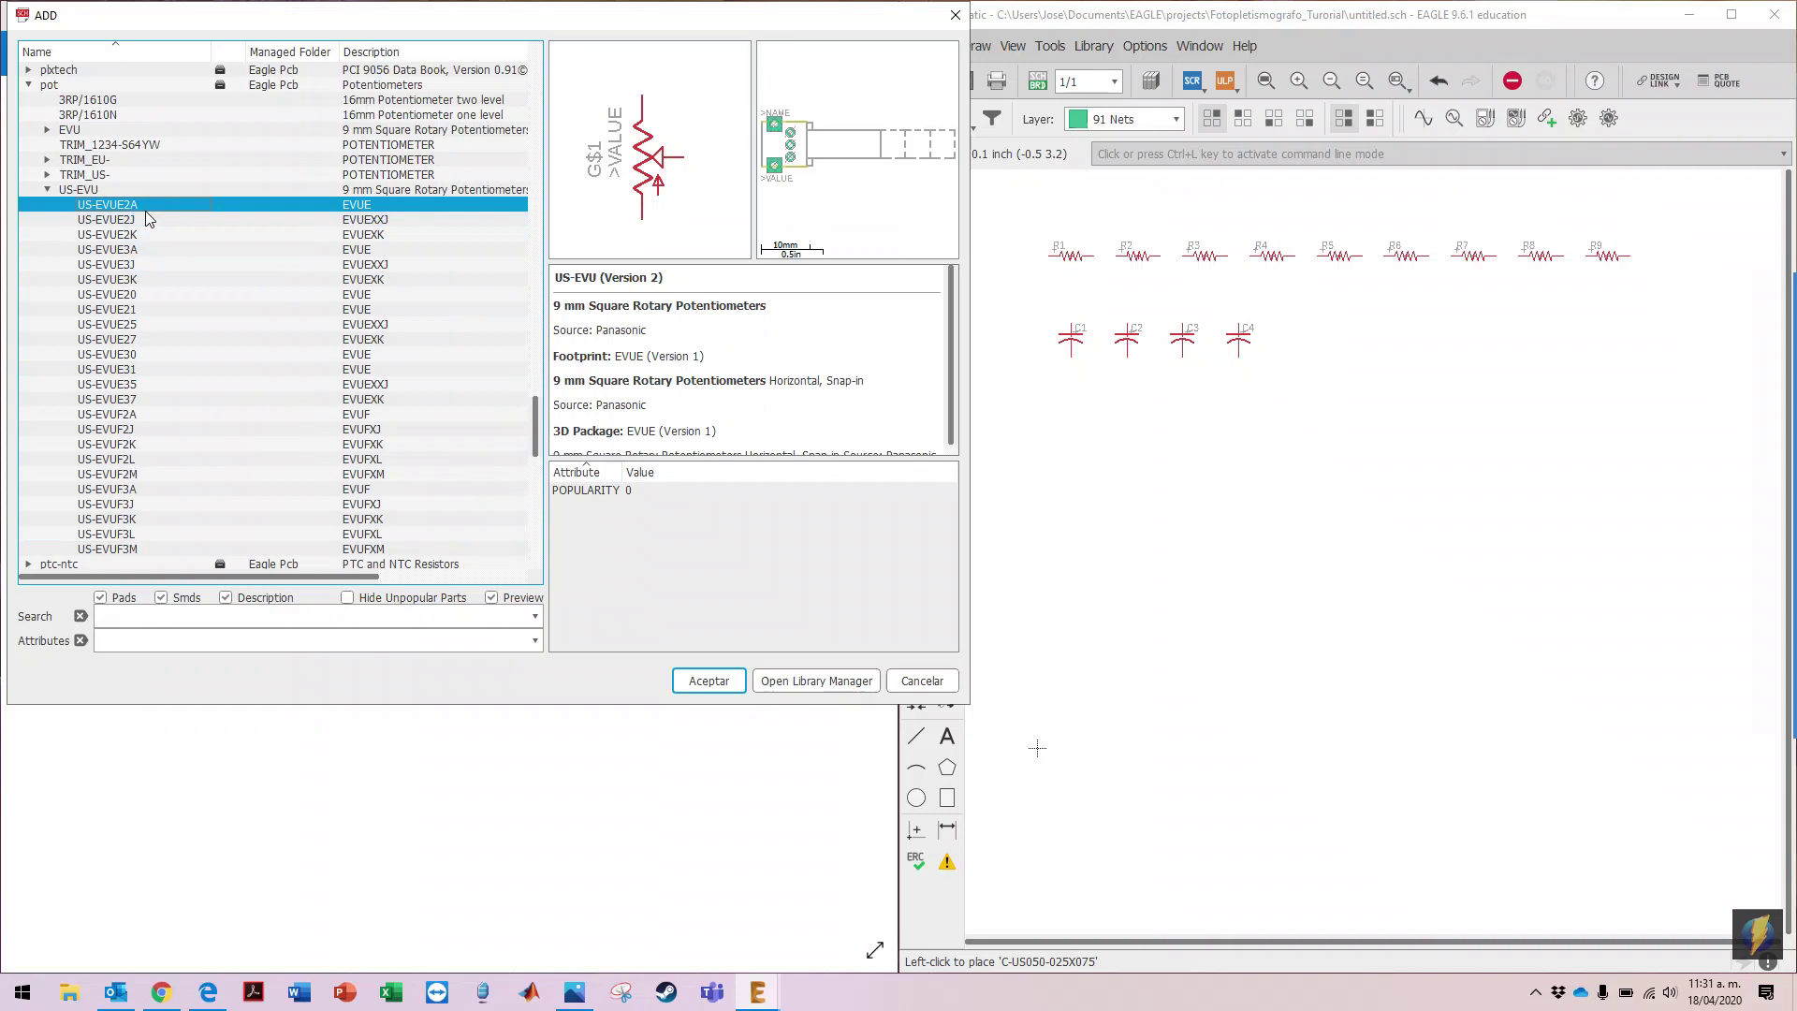
key("Down")
key("Down")
key("Down")
key("Down")
key("Down")
key("Down")
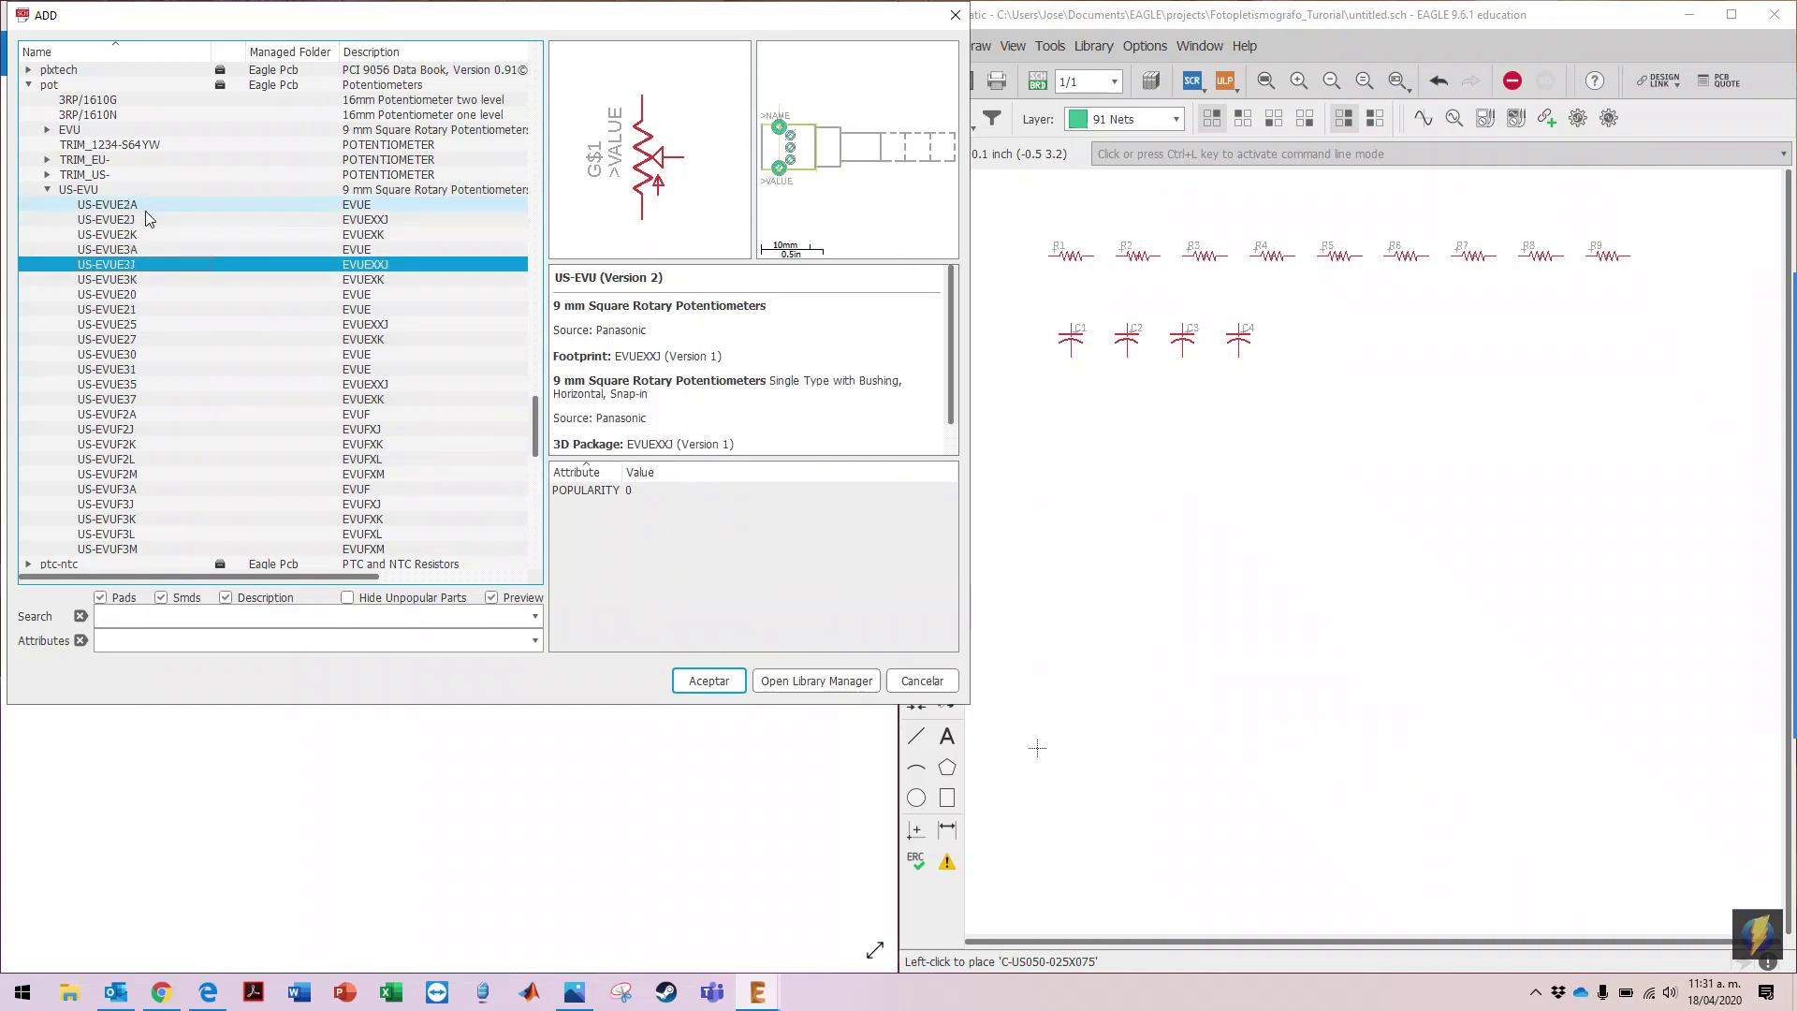
key("Down")
key("Down")
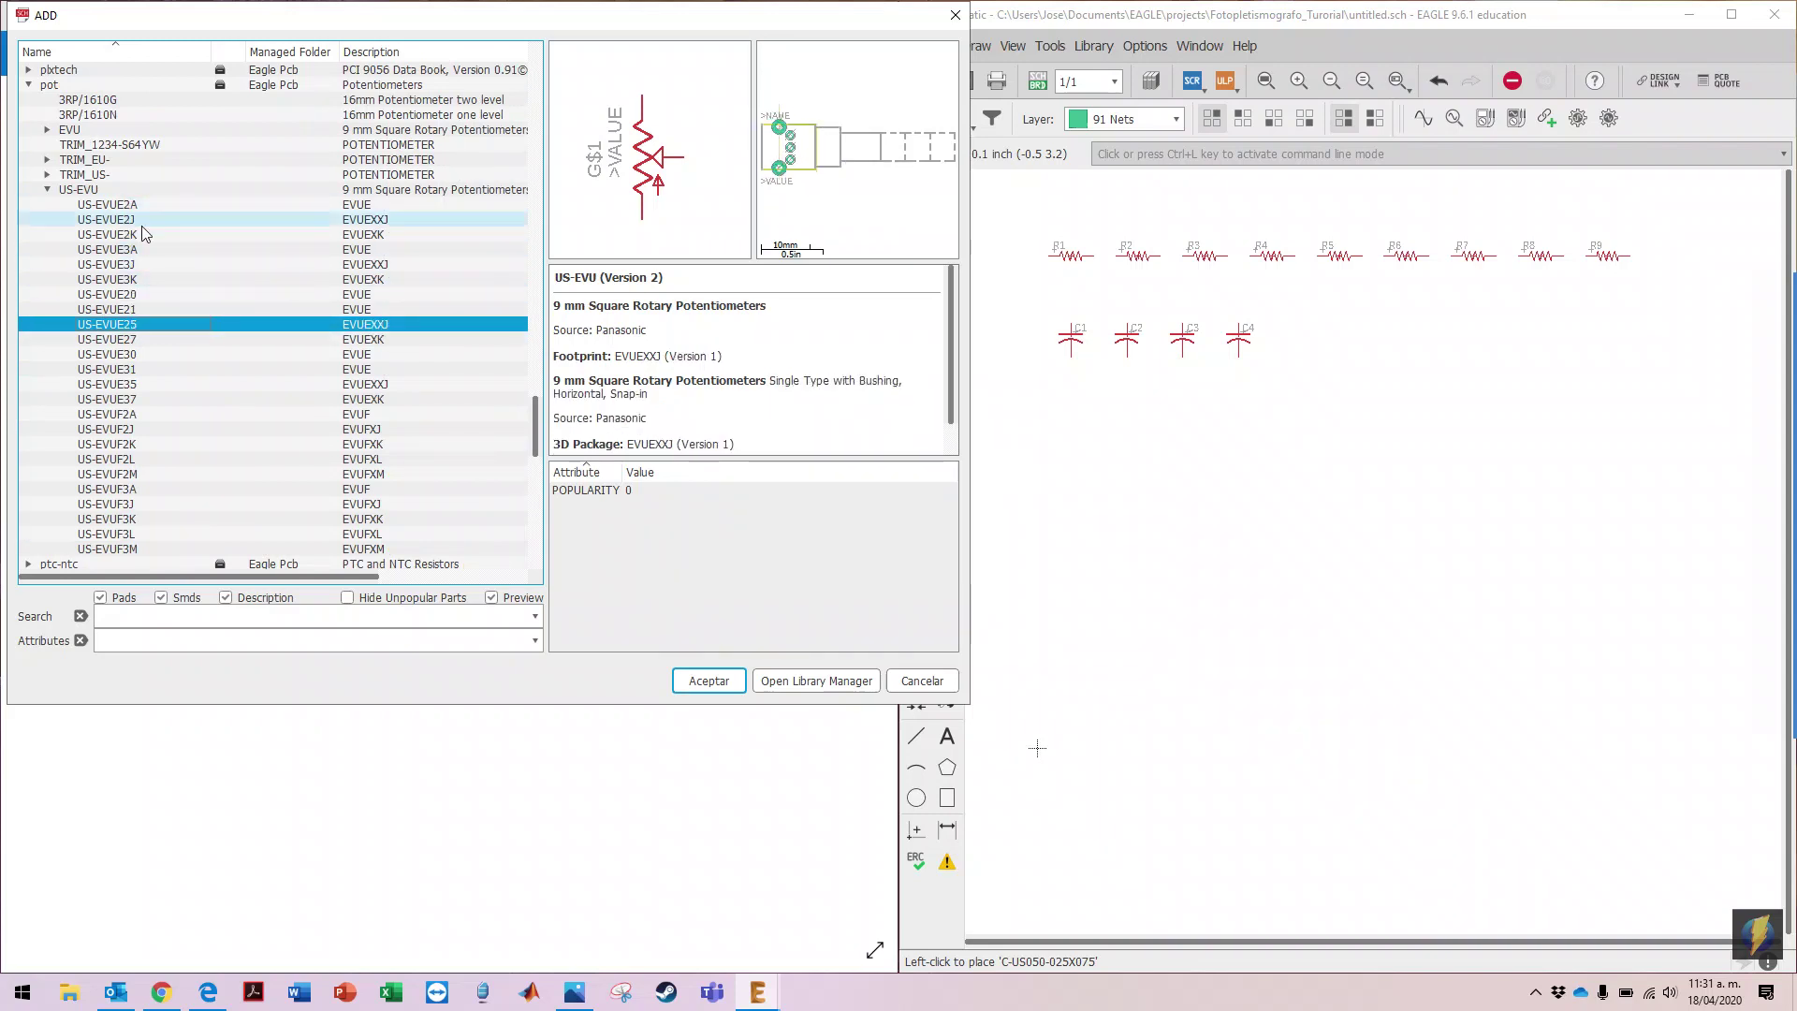
key("Down")
key("Down")
key("Down")
key("Down")
key("Down")
key("Down")
key("Down")
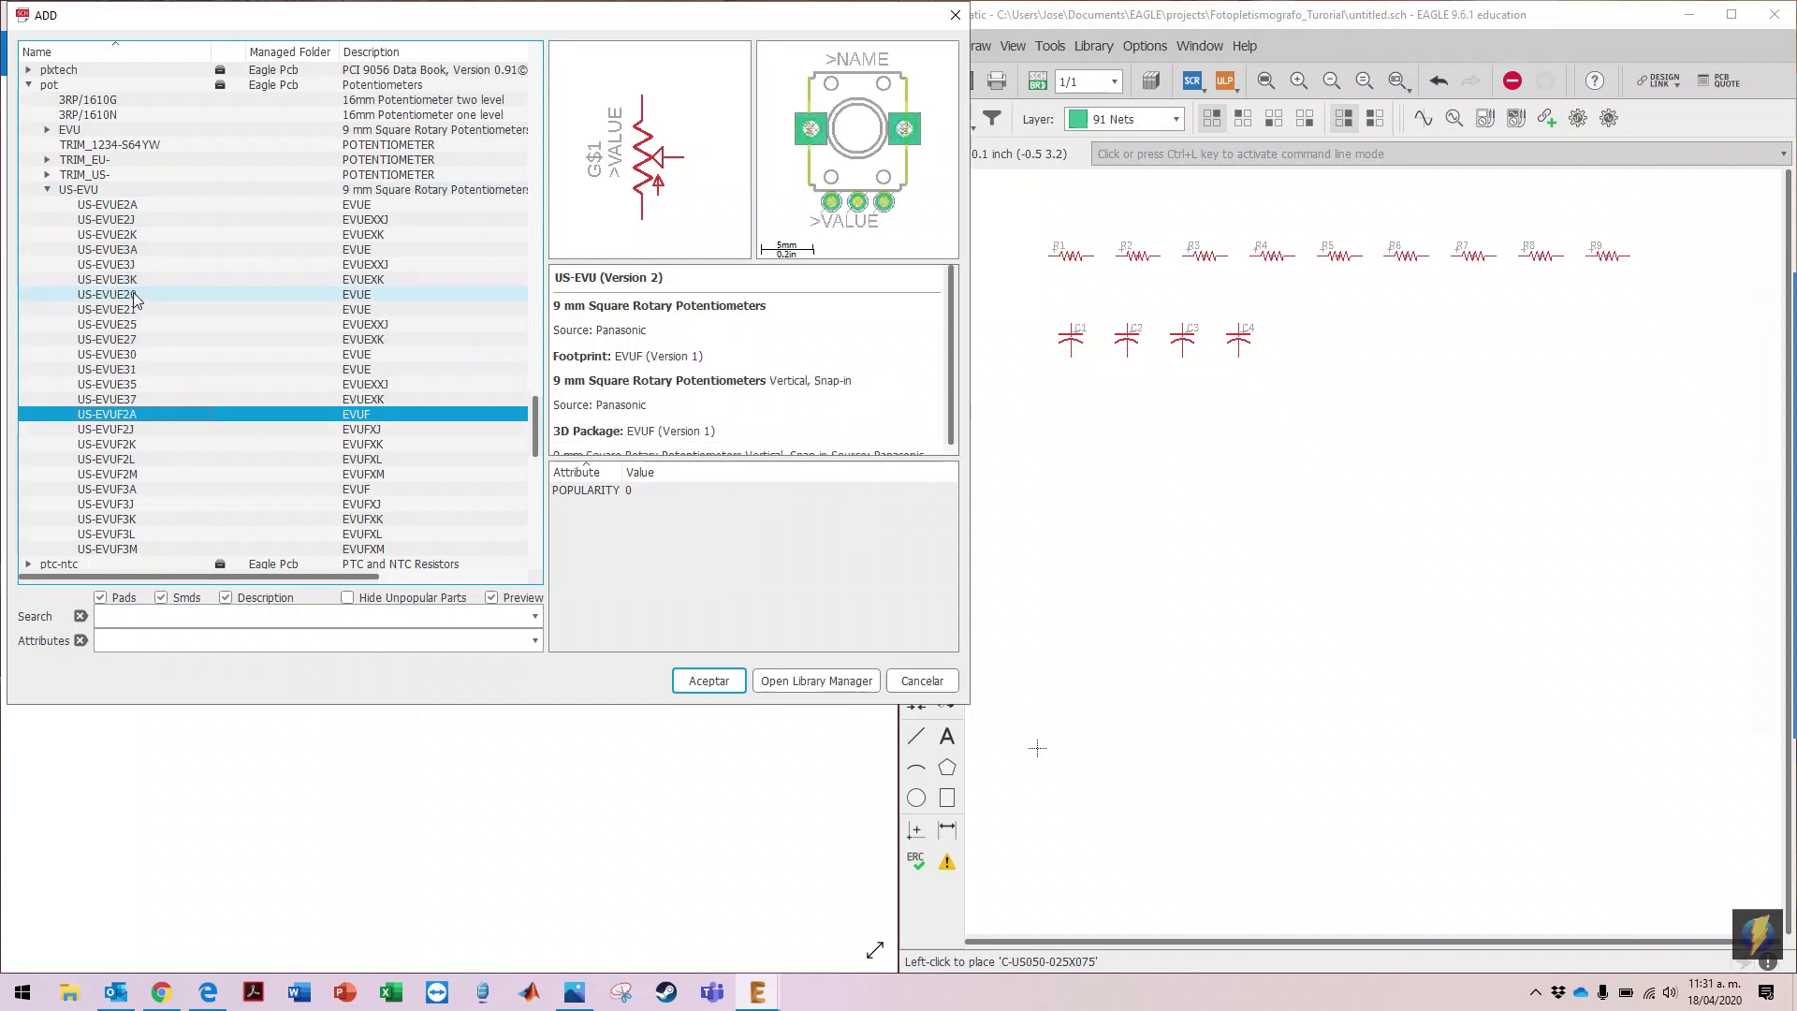
key("Down")
key("Down")
key("Down")
key("Down")
key("Down")
key("Down")
key("Down")
key("Down")
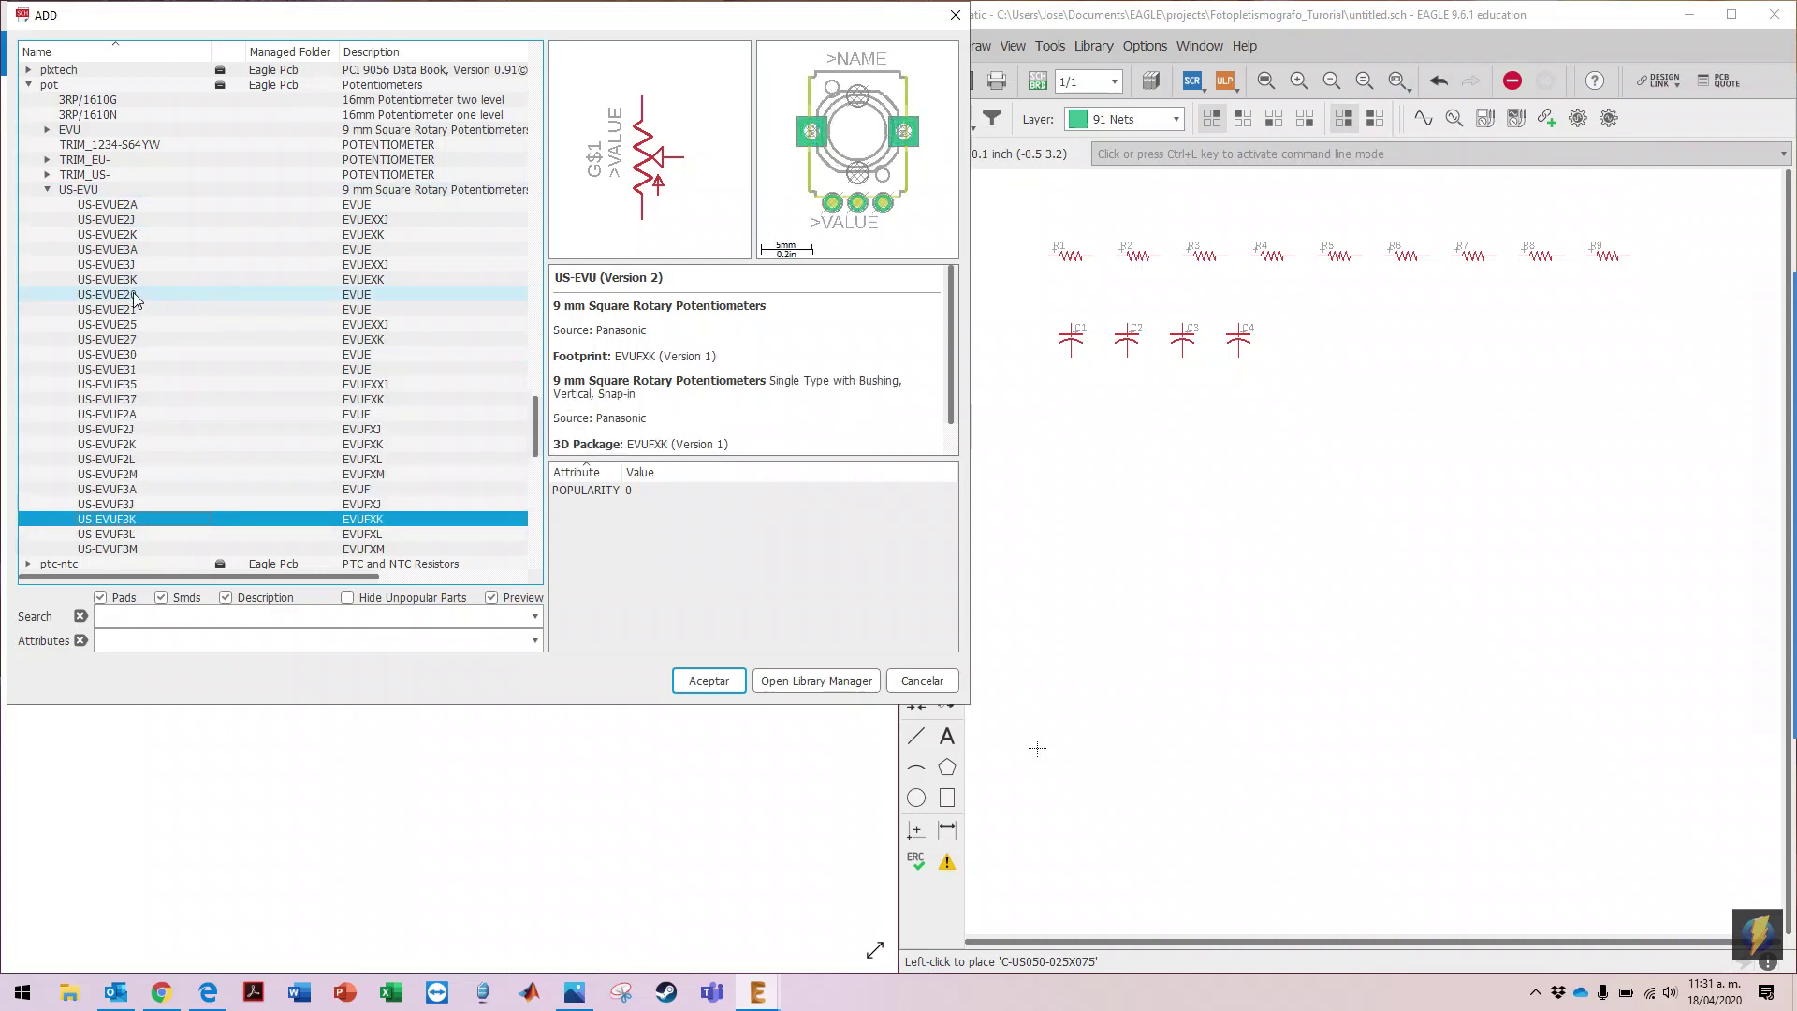
key("Down")
key("Down")
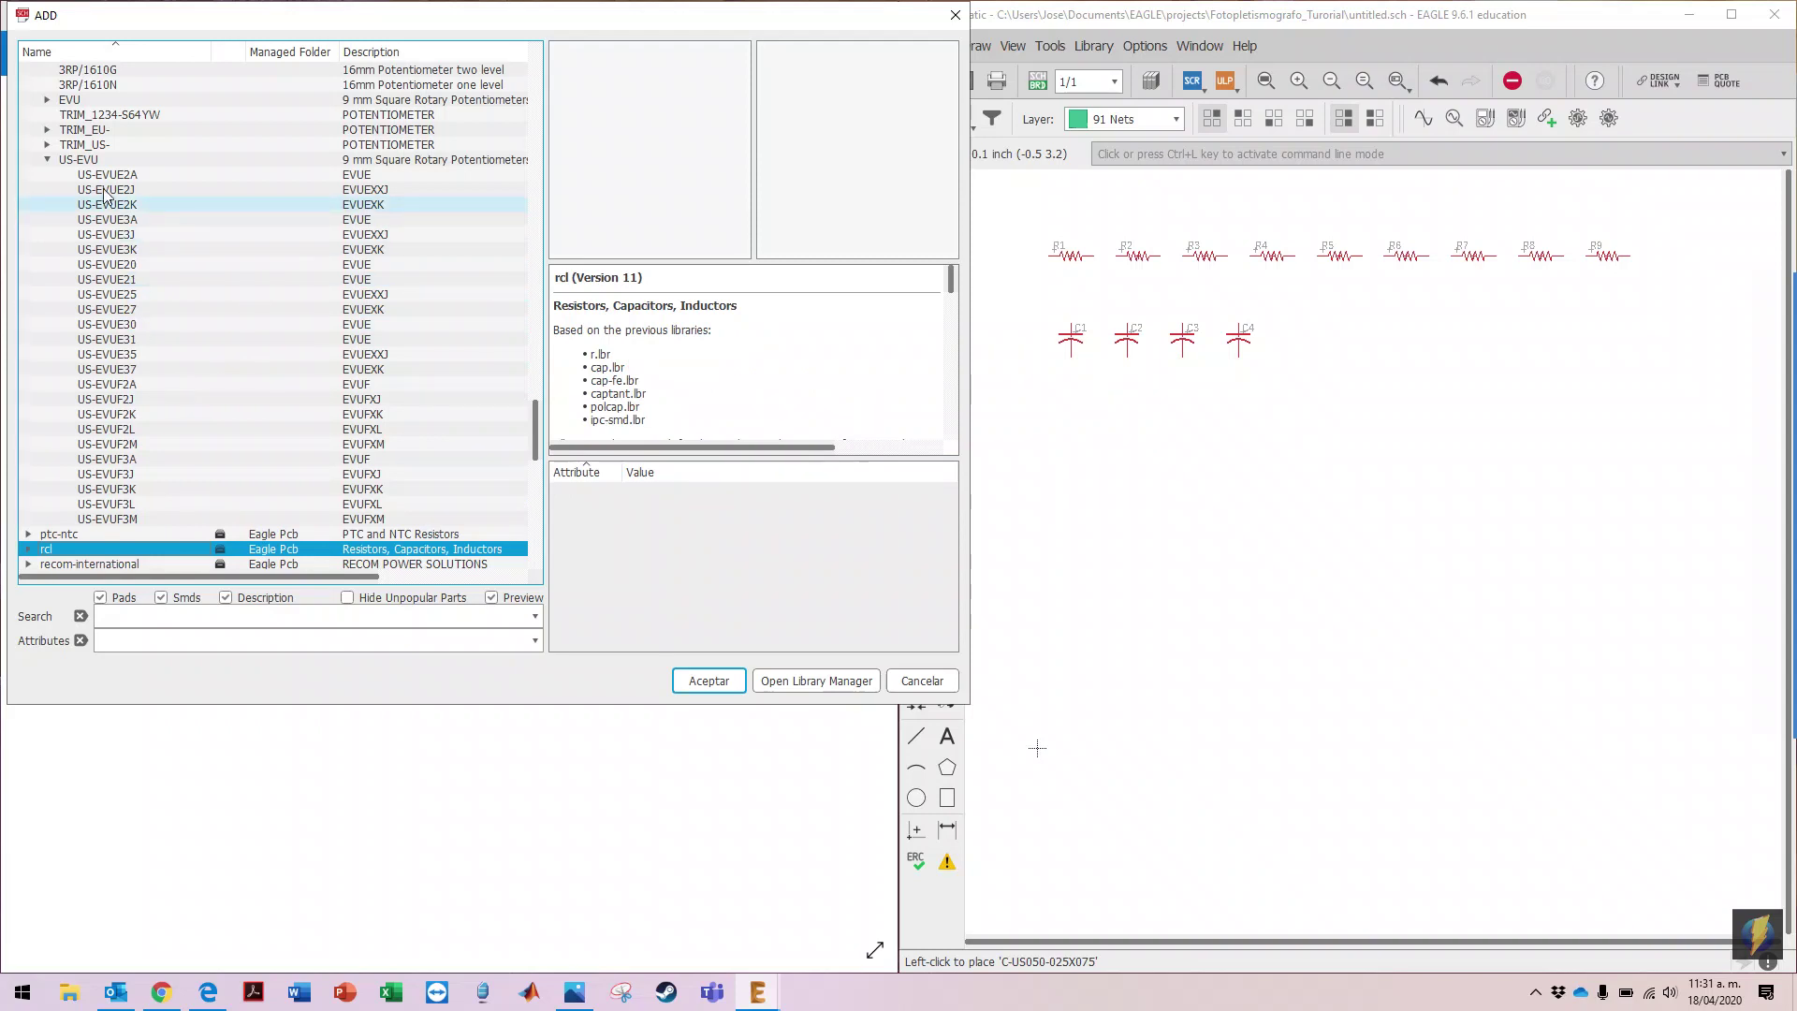
Step: Collapse the US-EVU variants and place one 3RP/1610N potentiometer beside the capacitor row
left_click(47, 159)
left_click(101, 160)
left_click(109, 175)
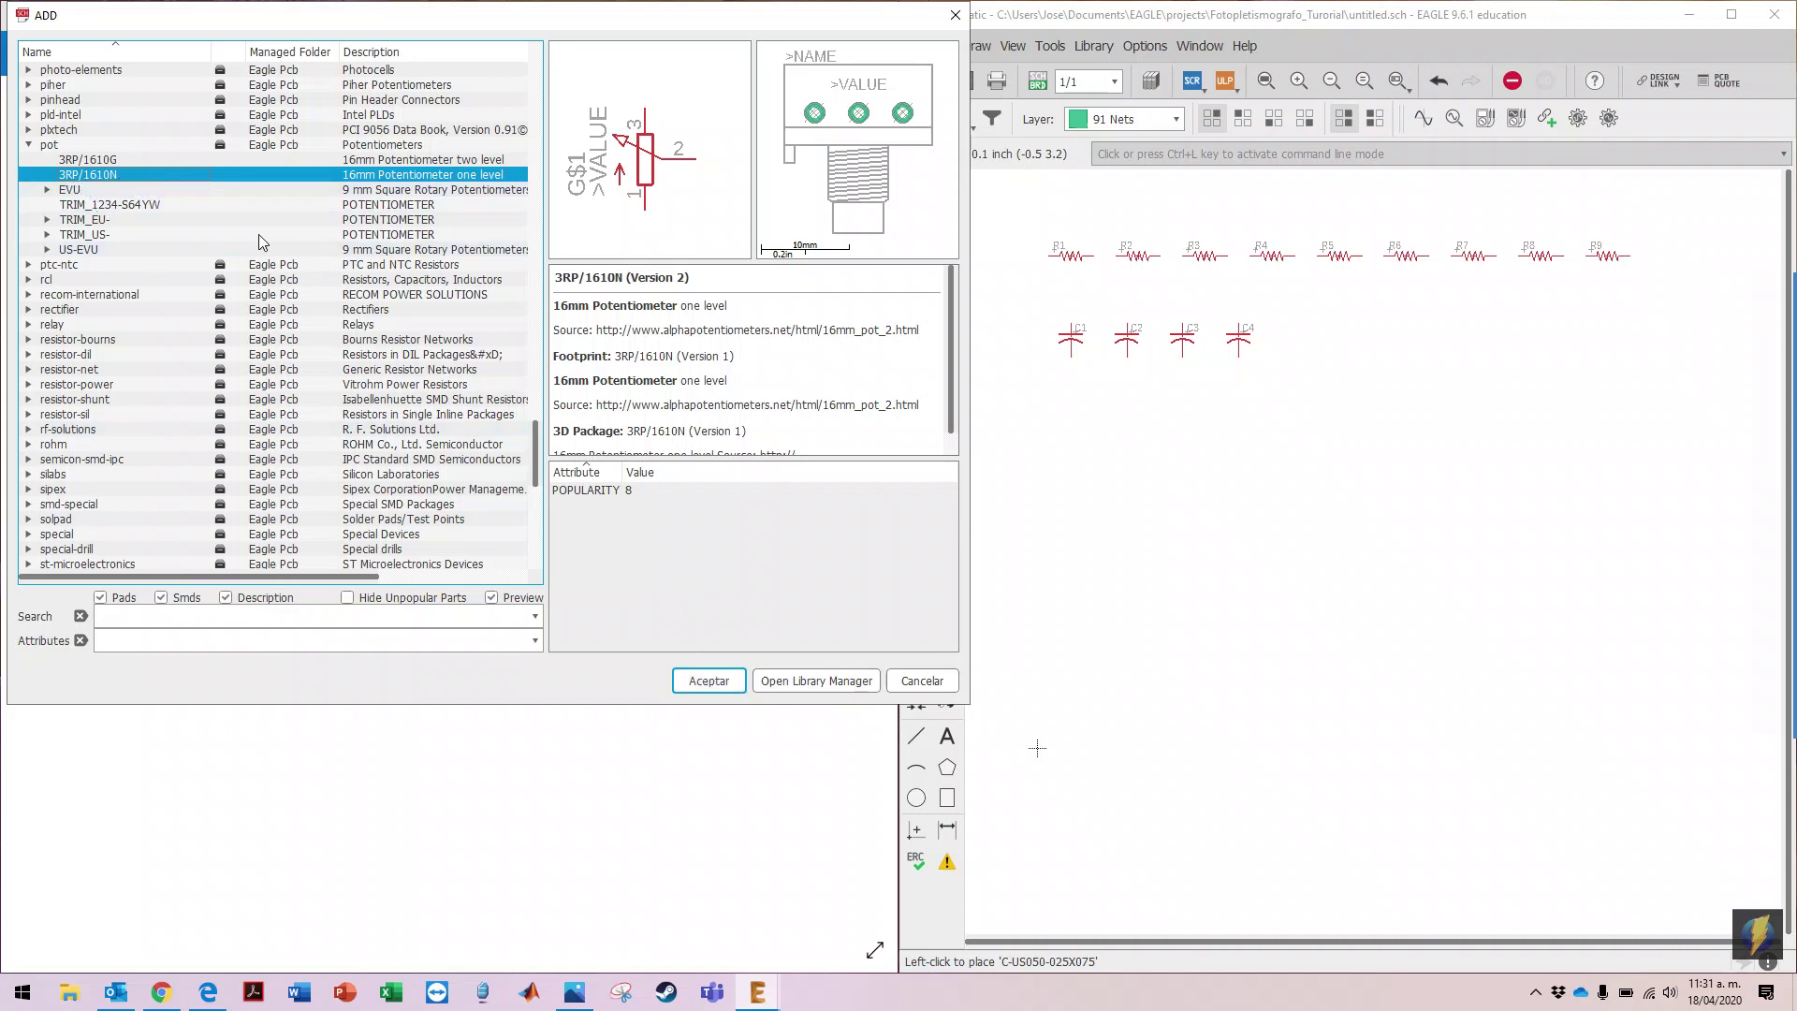
left_click(708, 681)
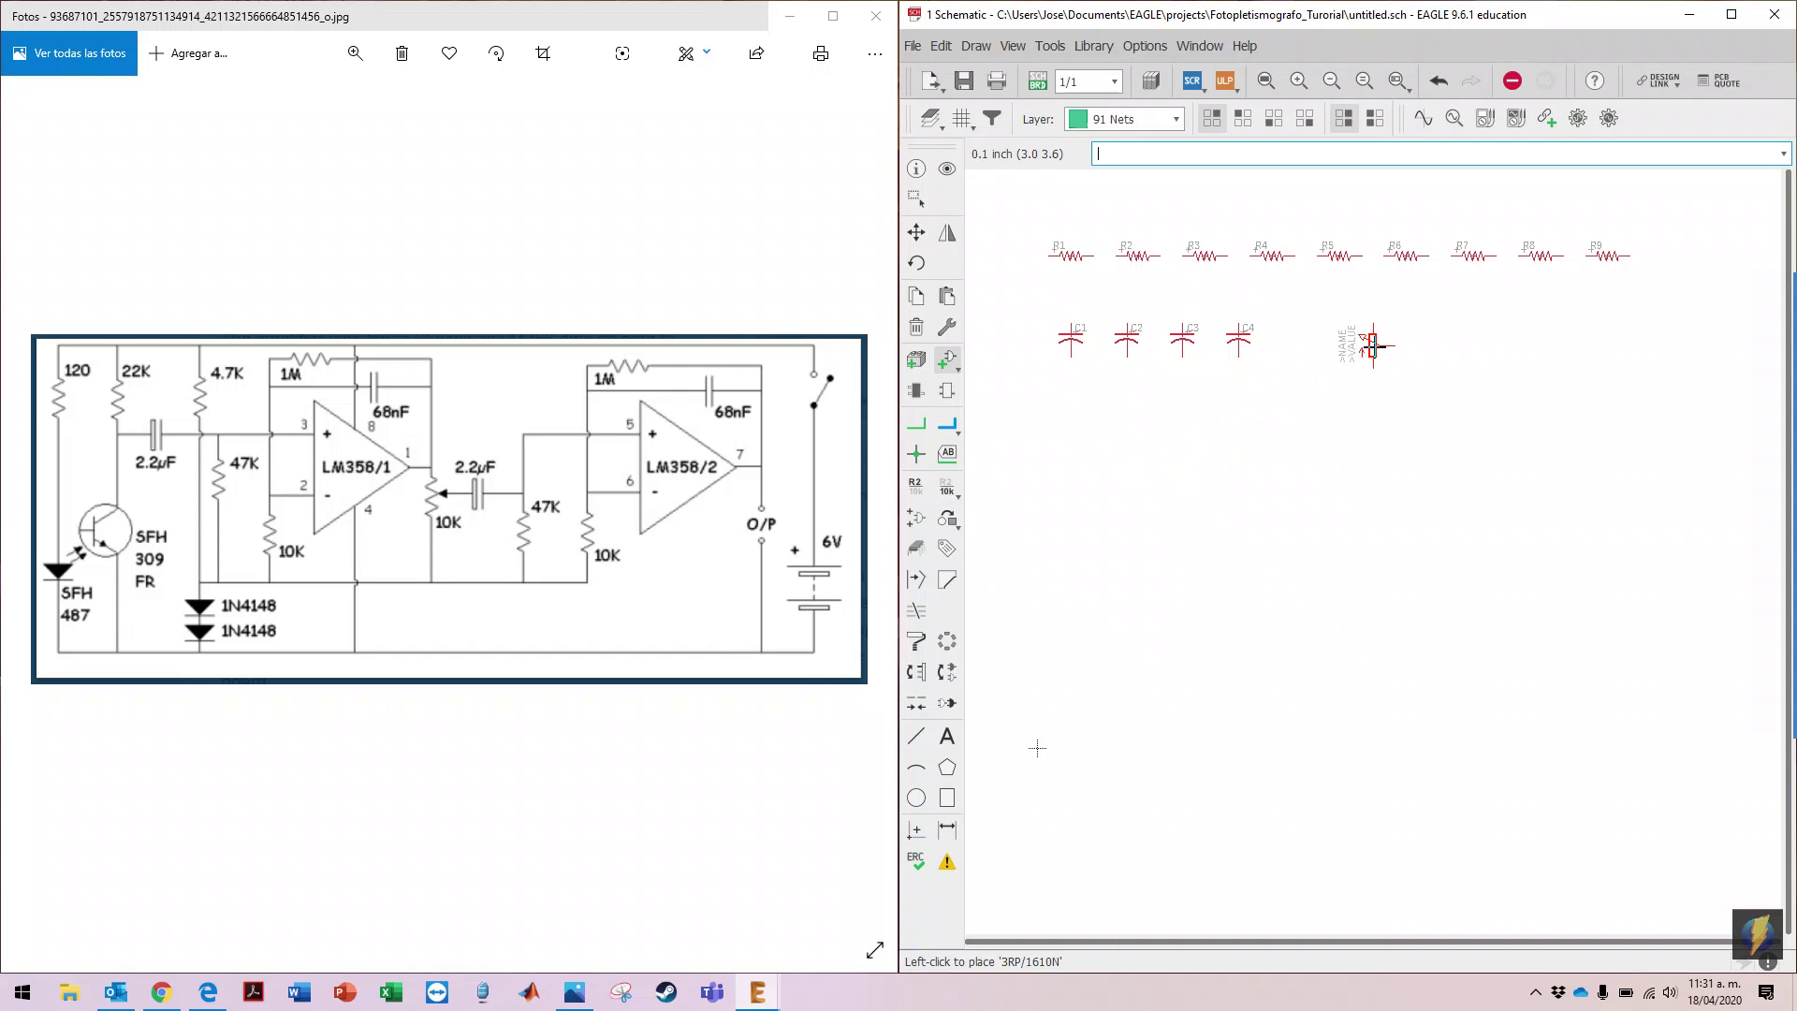
left_click(1372, 345)
key("Escape")
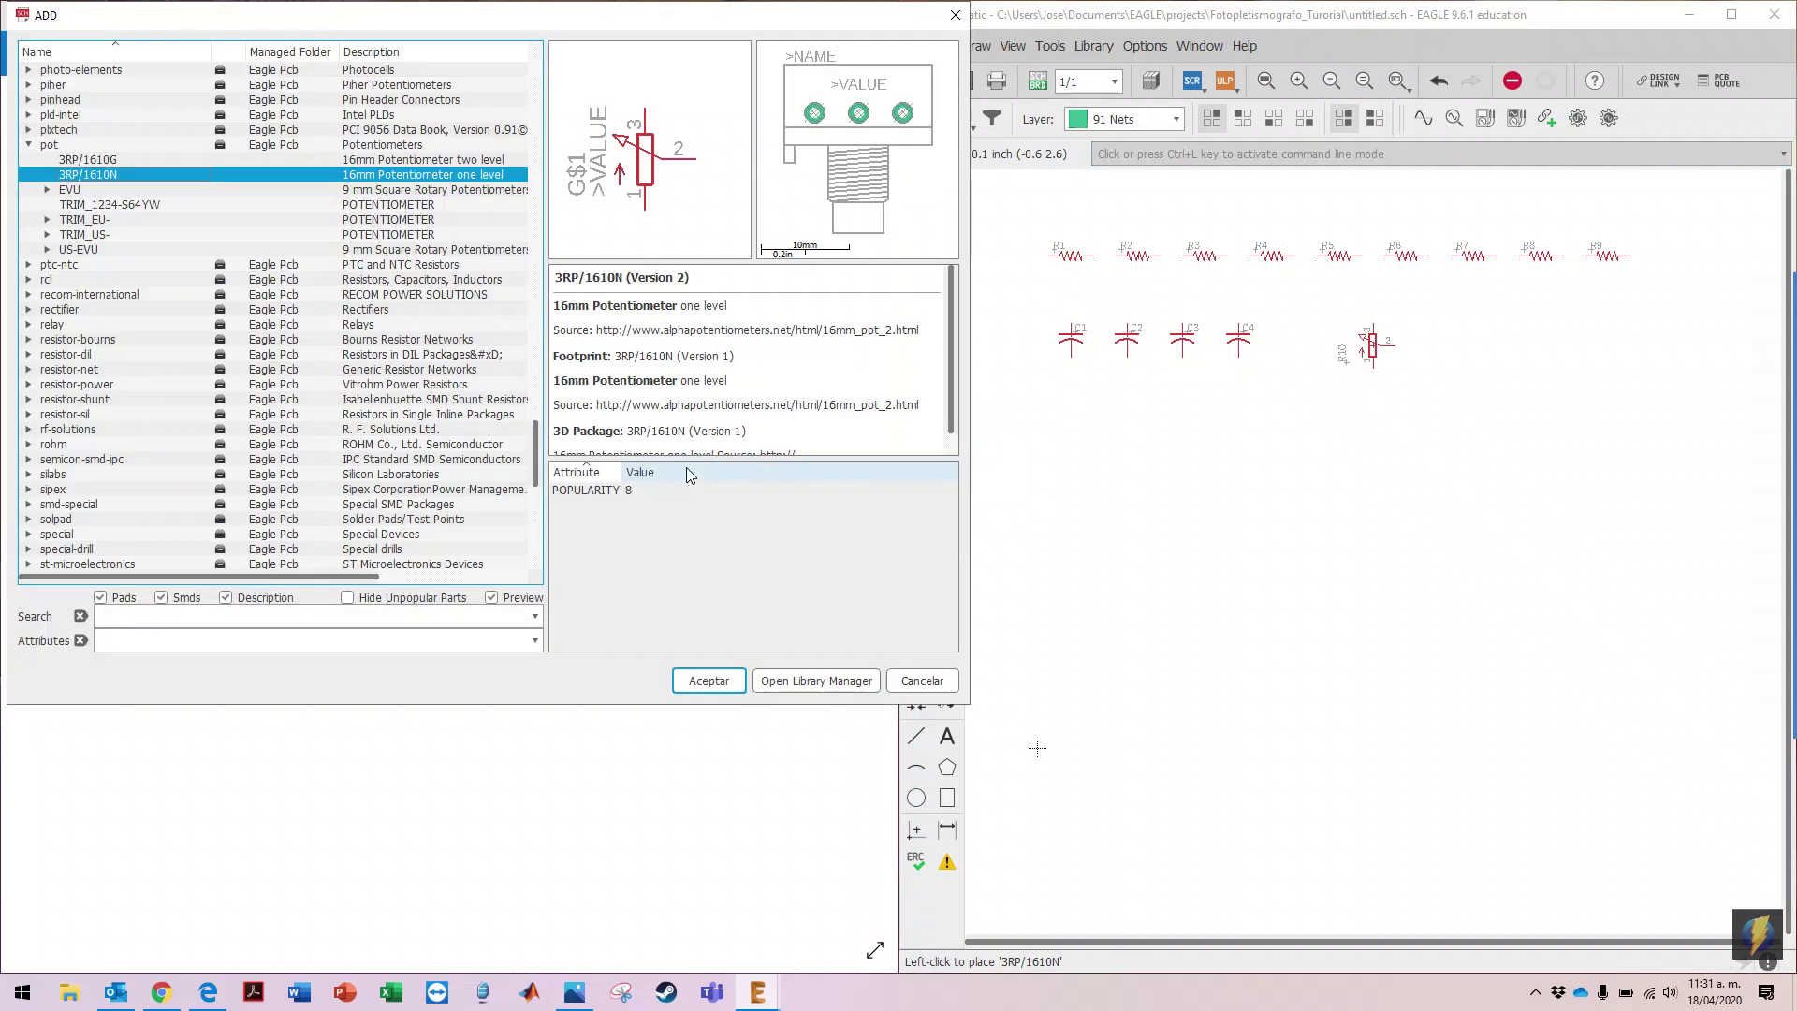
Step: Collapse the pot library and list the LM358 op-amp variants in the linear library
left_click(29, 146)
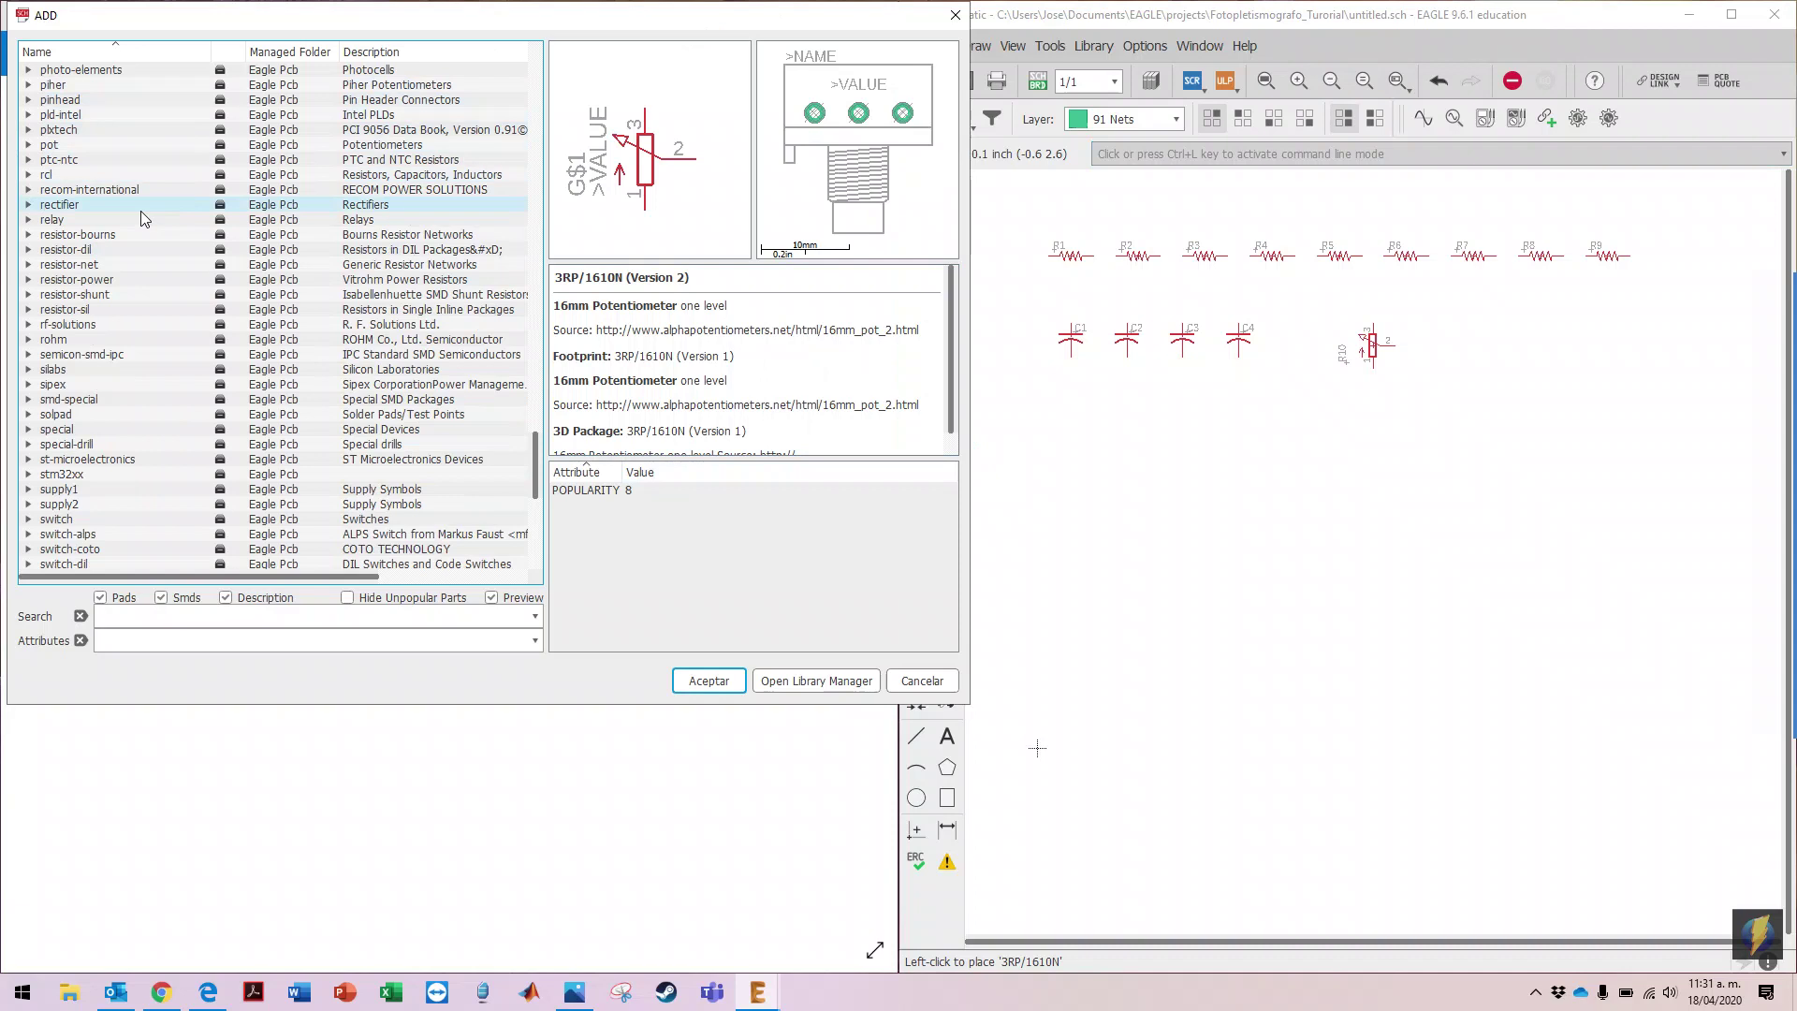
scroll(116, 255, "up", 4)
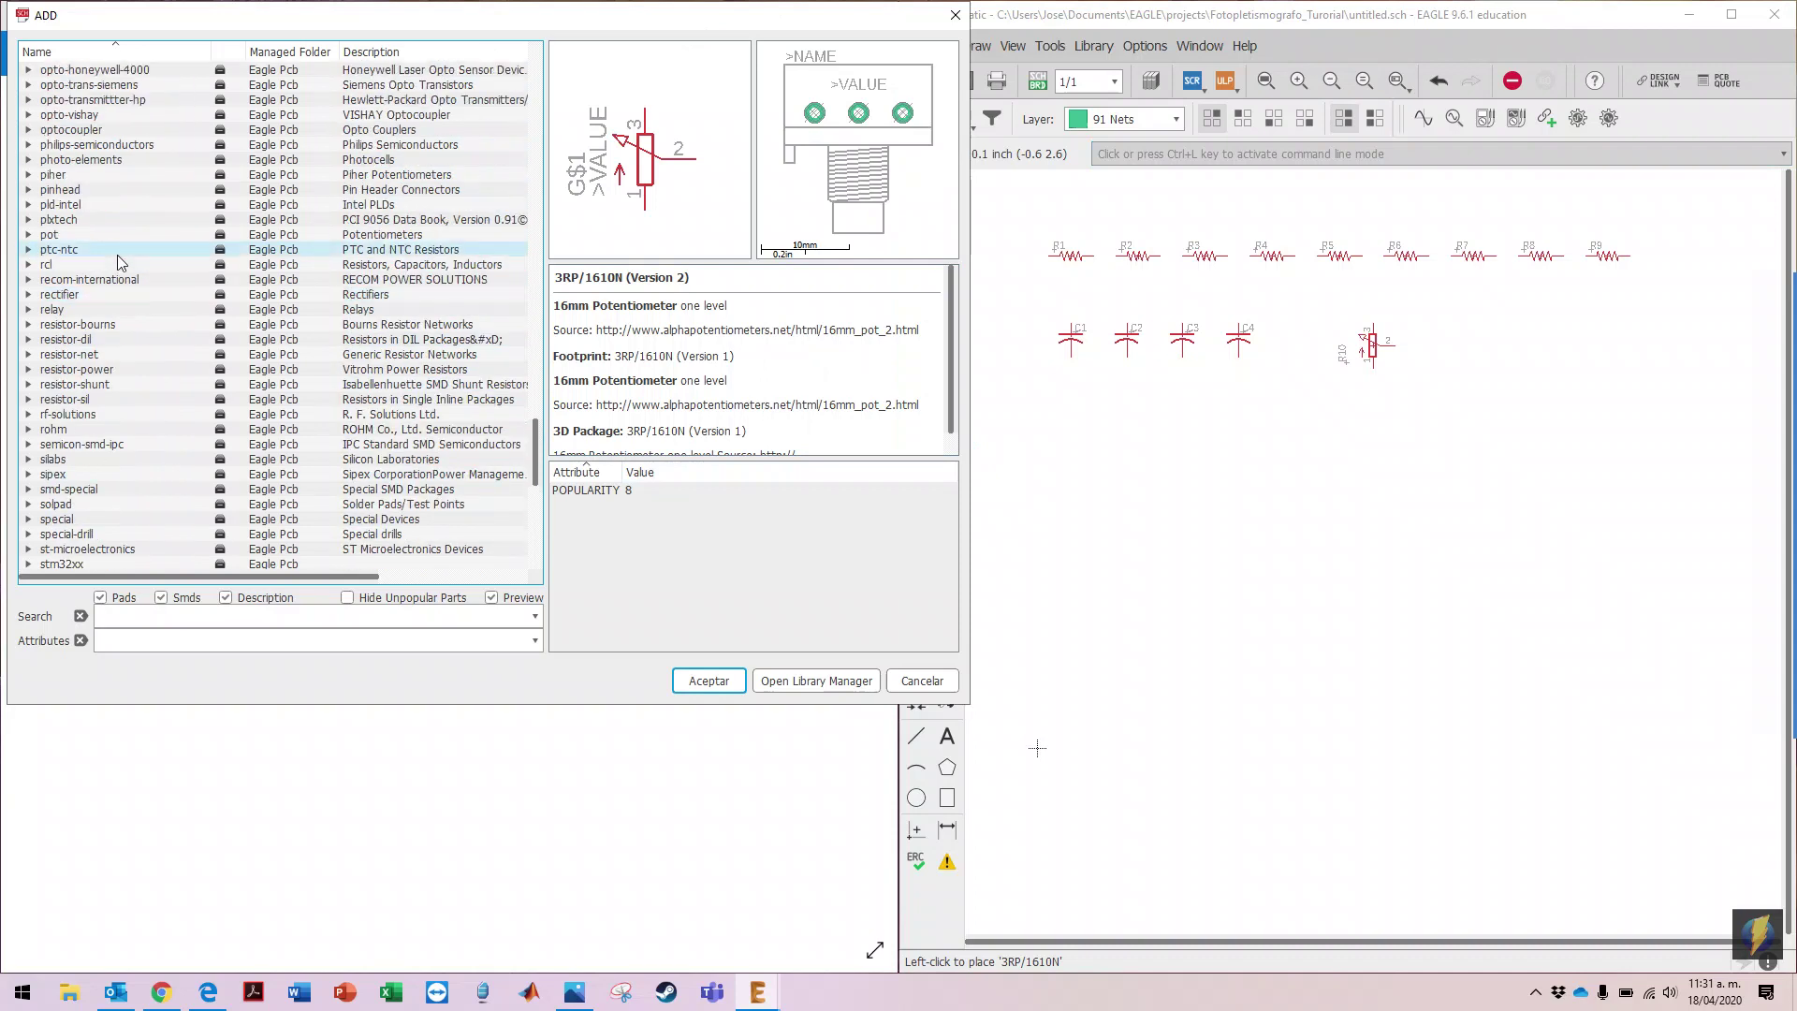
scroll(116, 254, "up", 15)
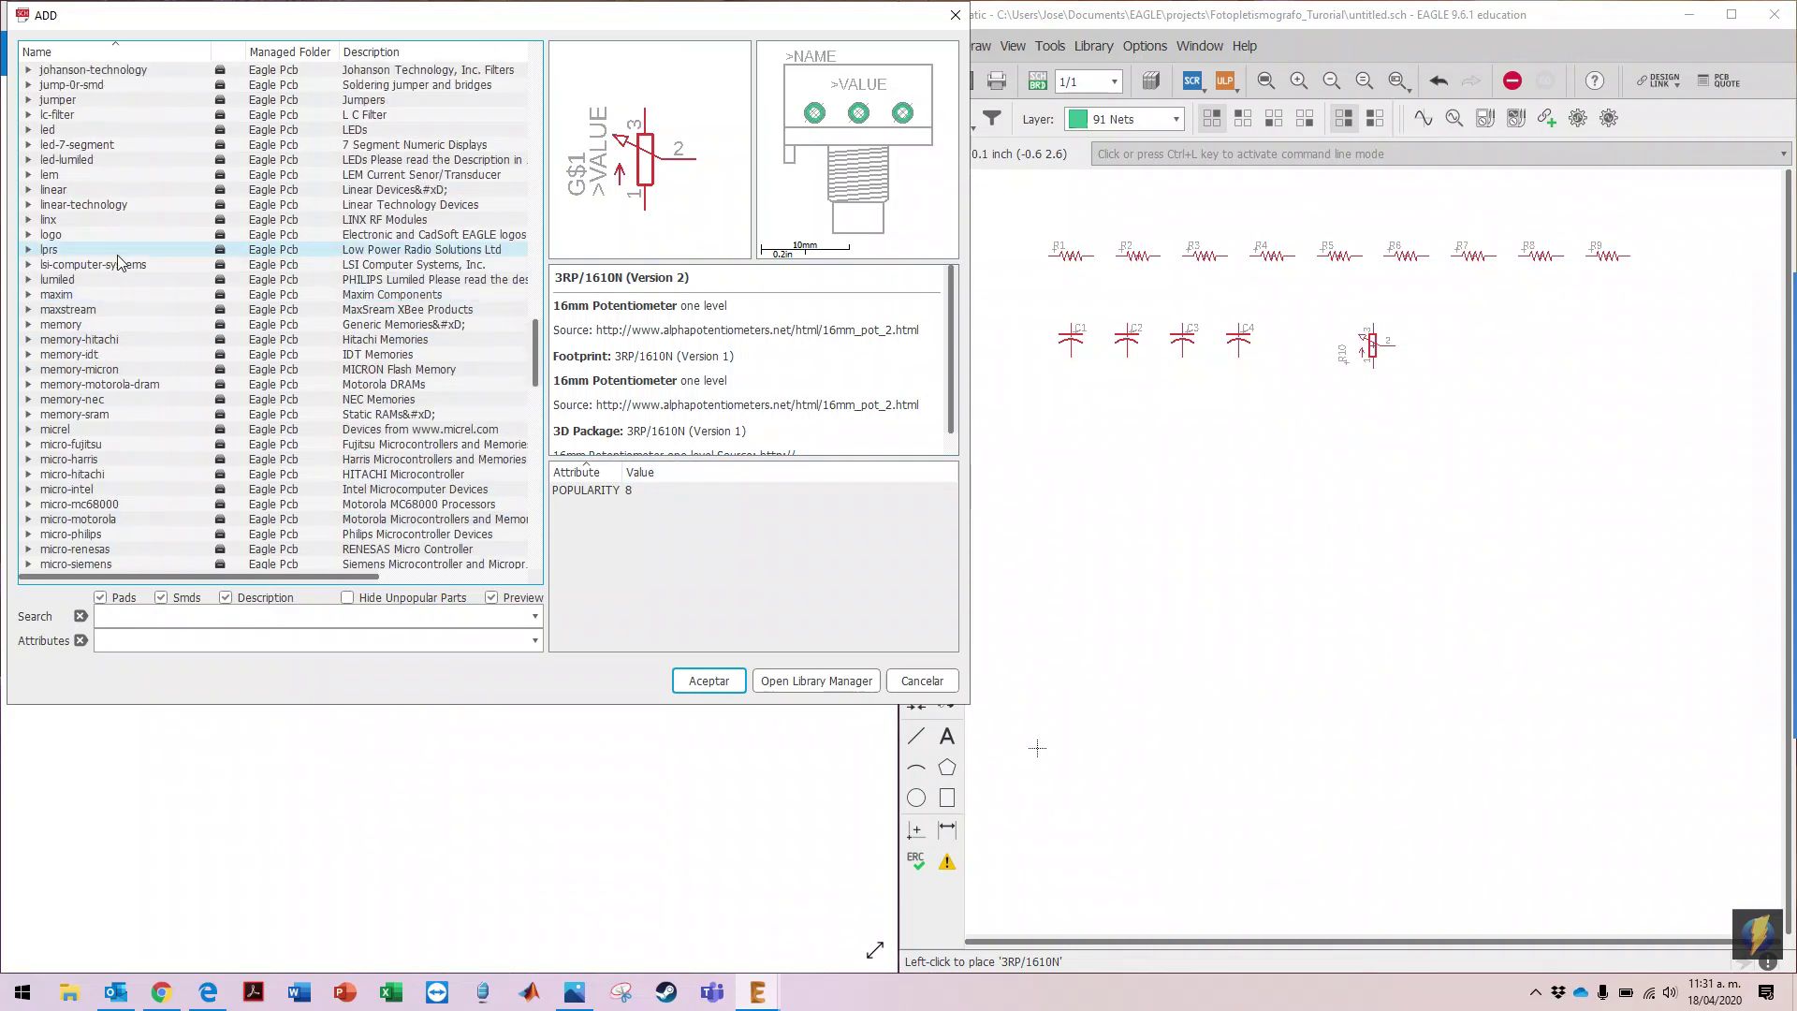
left_click(28, 189)
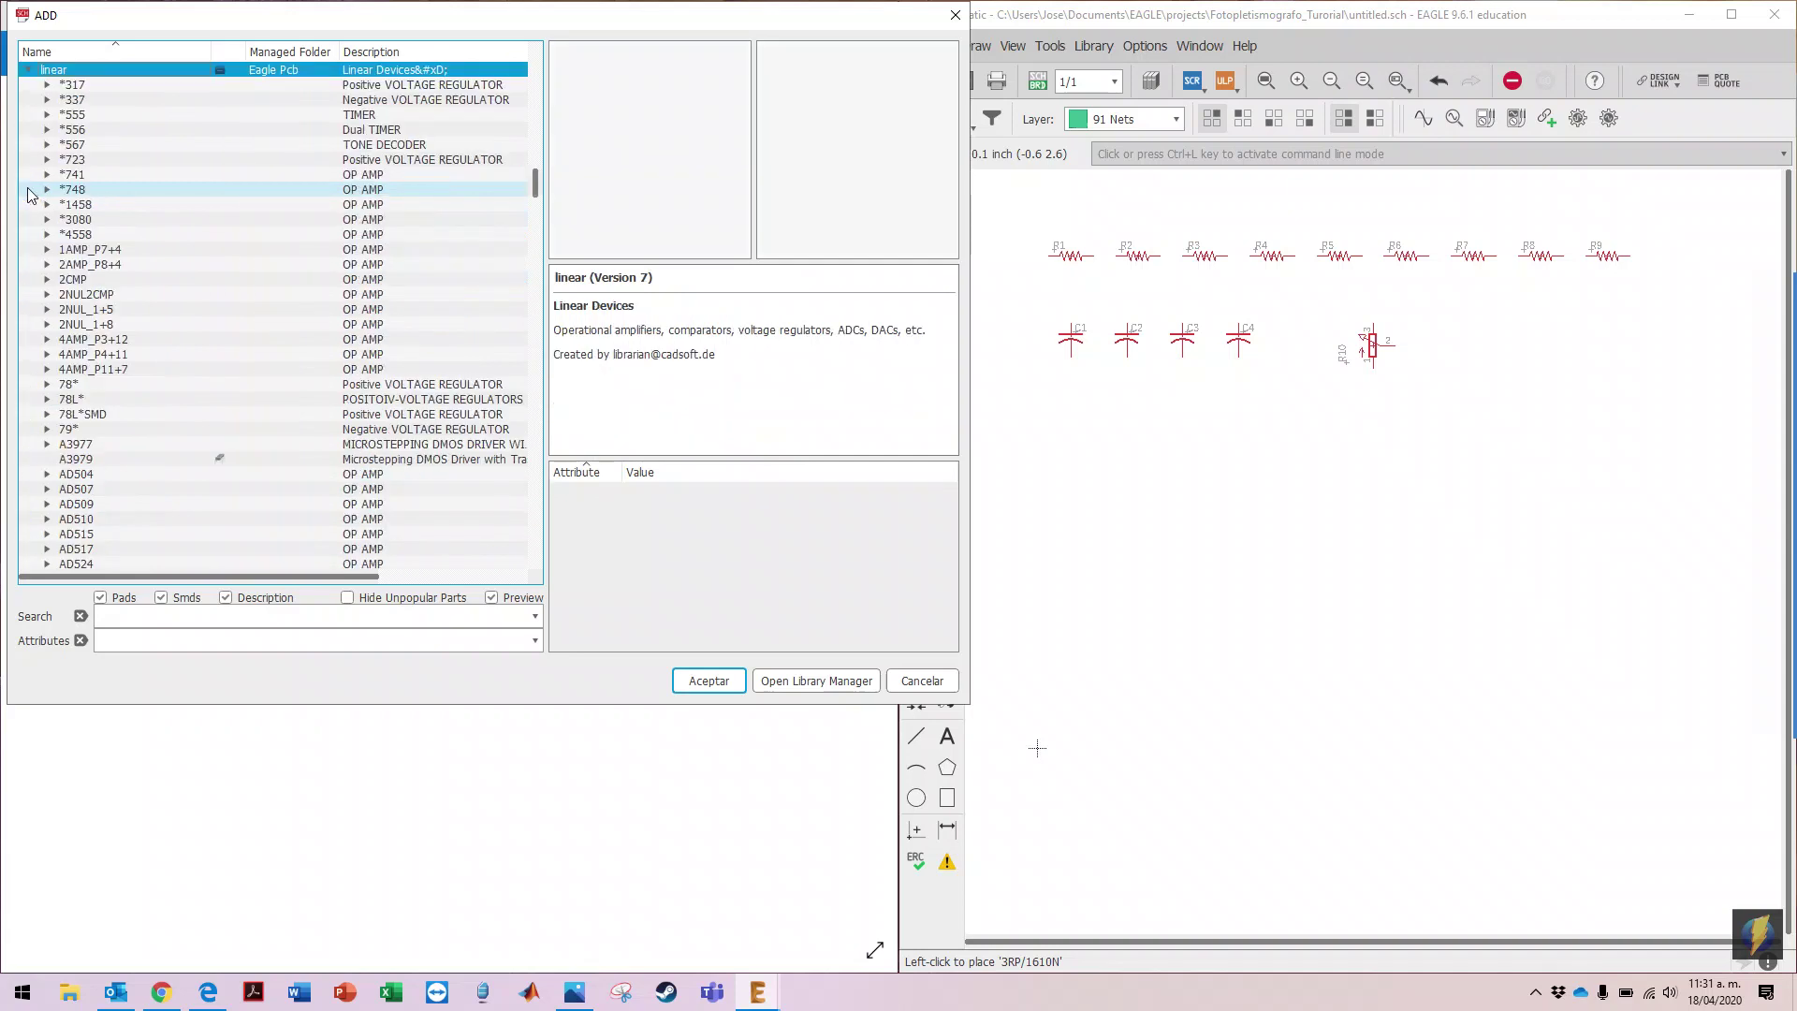
scroll(109, 175, "down", 20)
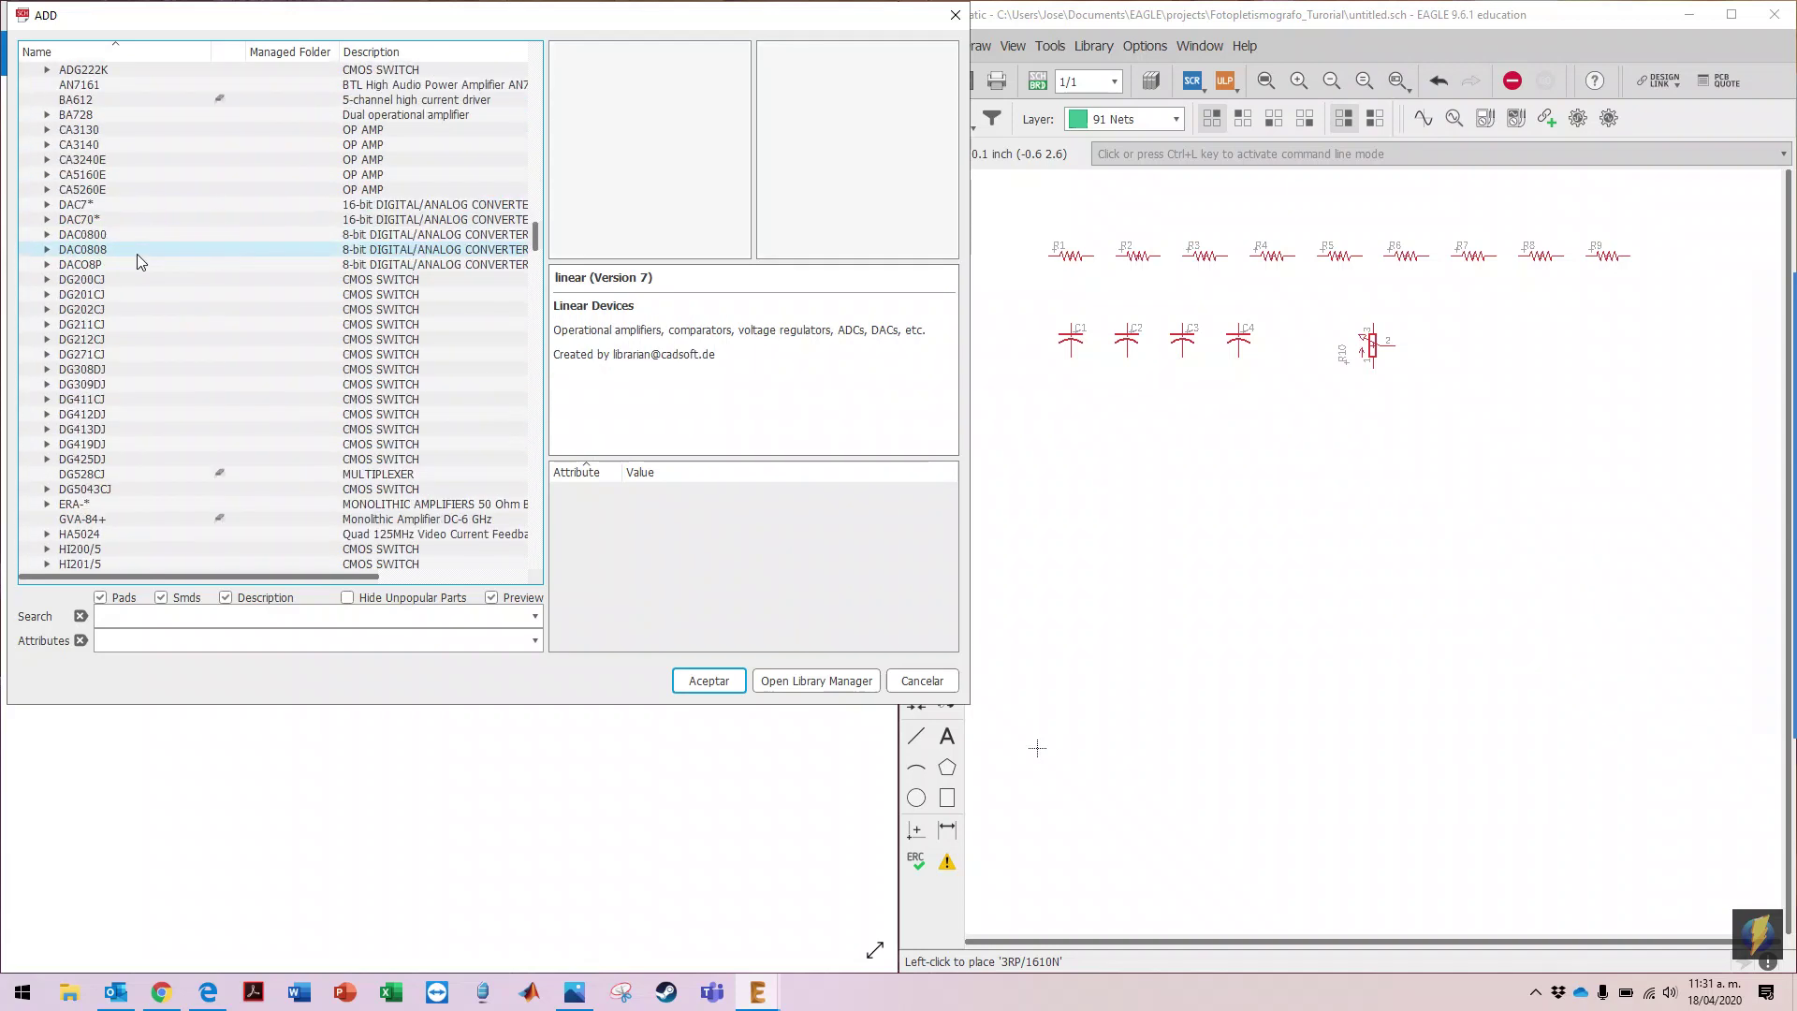
scroll(138, 261, "down", 10)
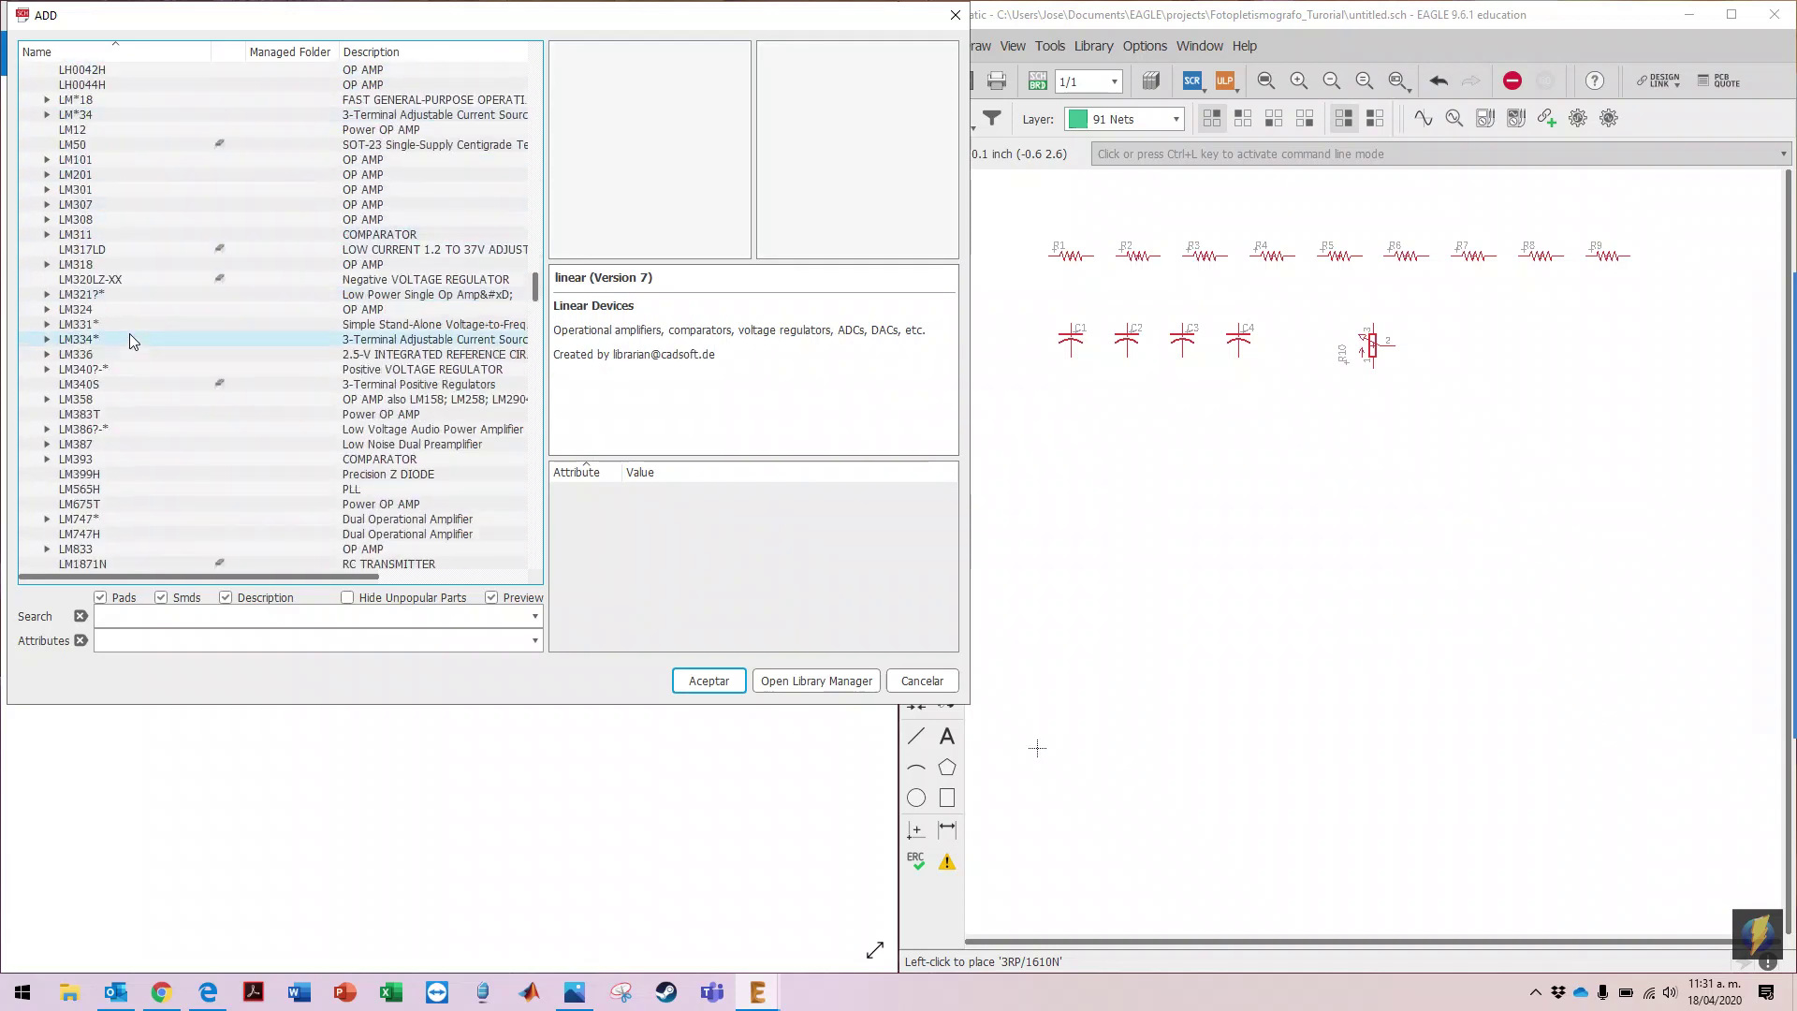
left_click(77, 401)
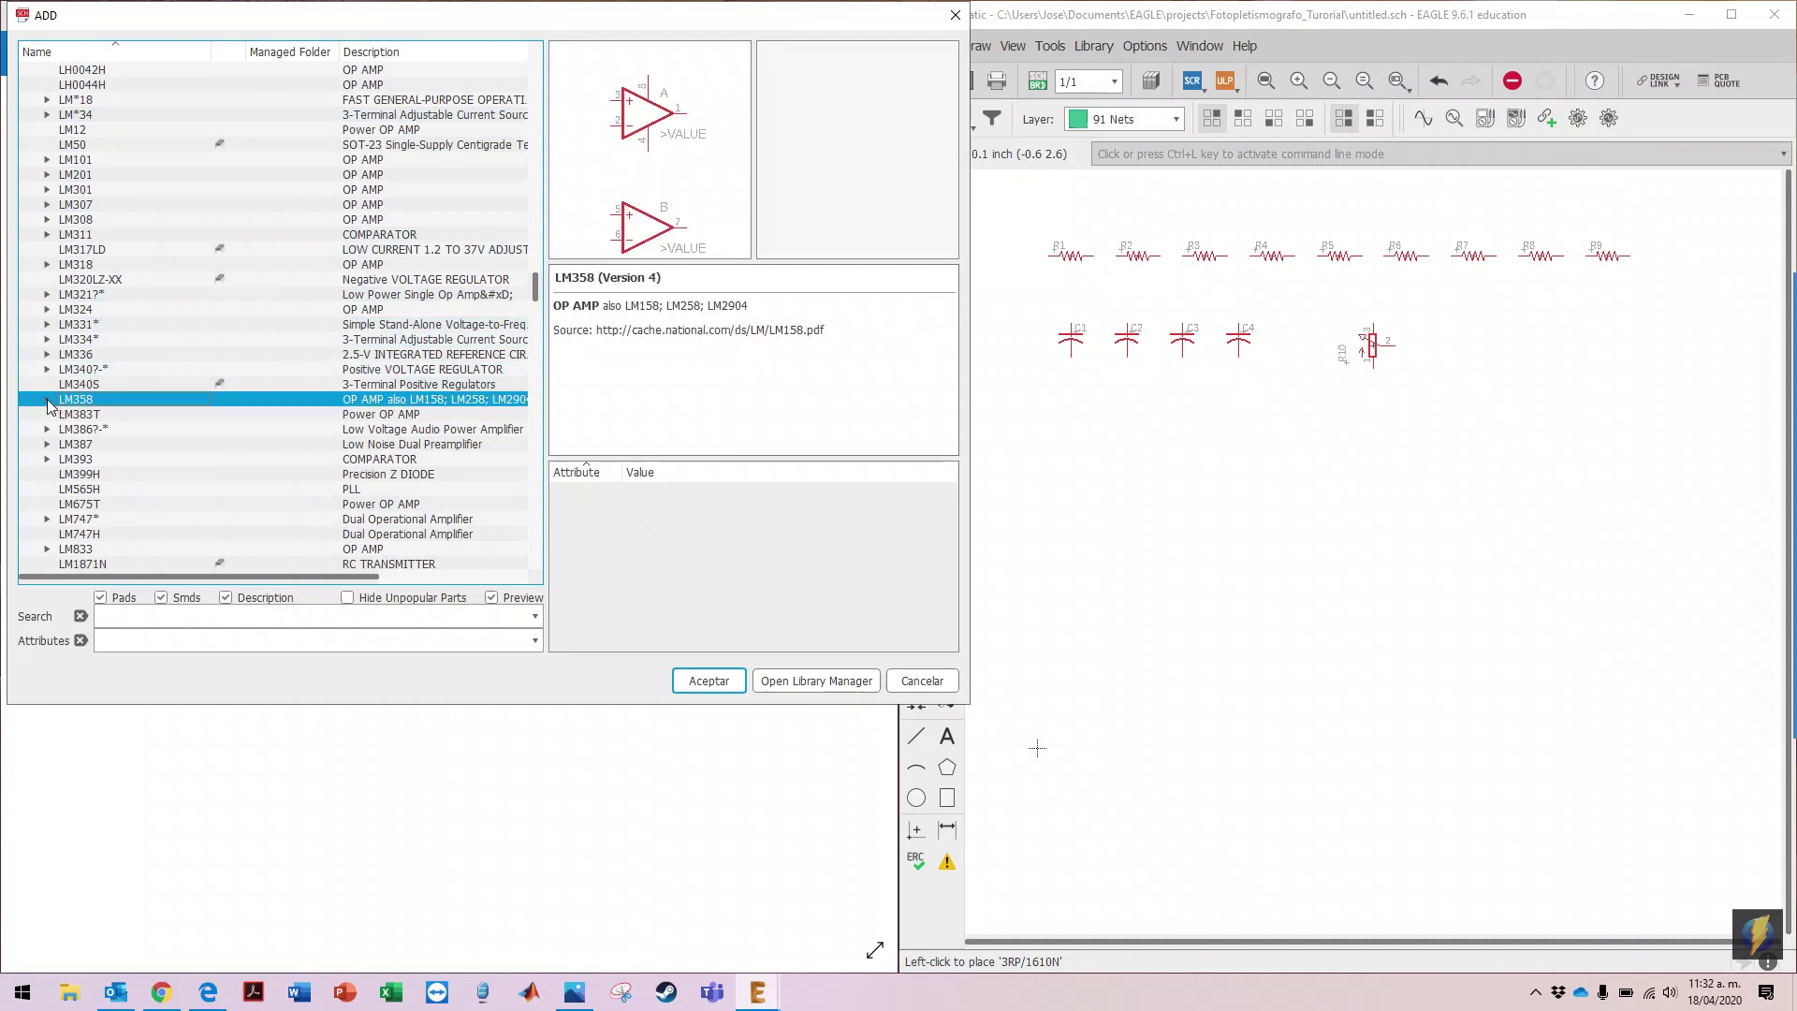
left_click(48, 400)
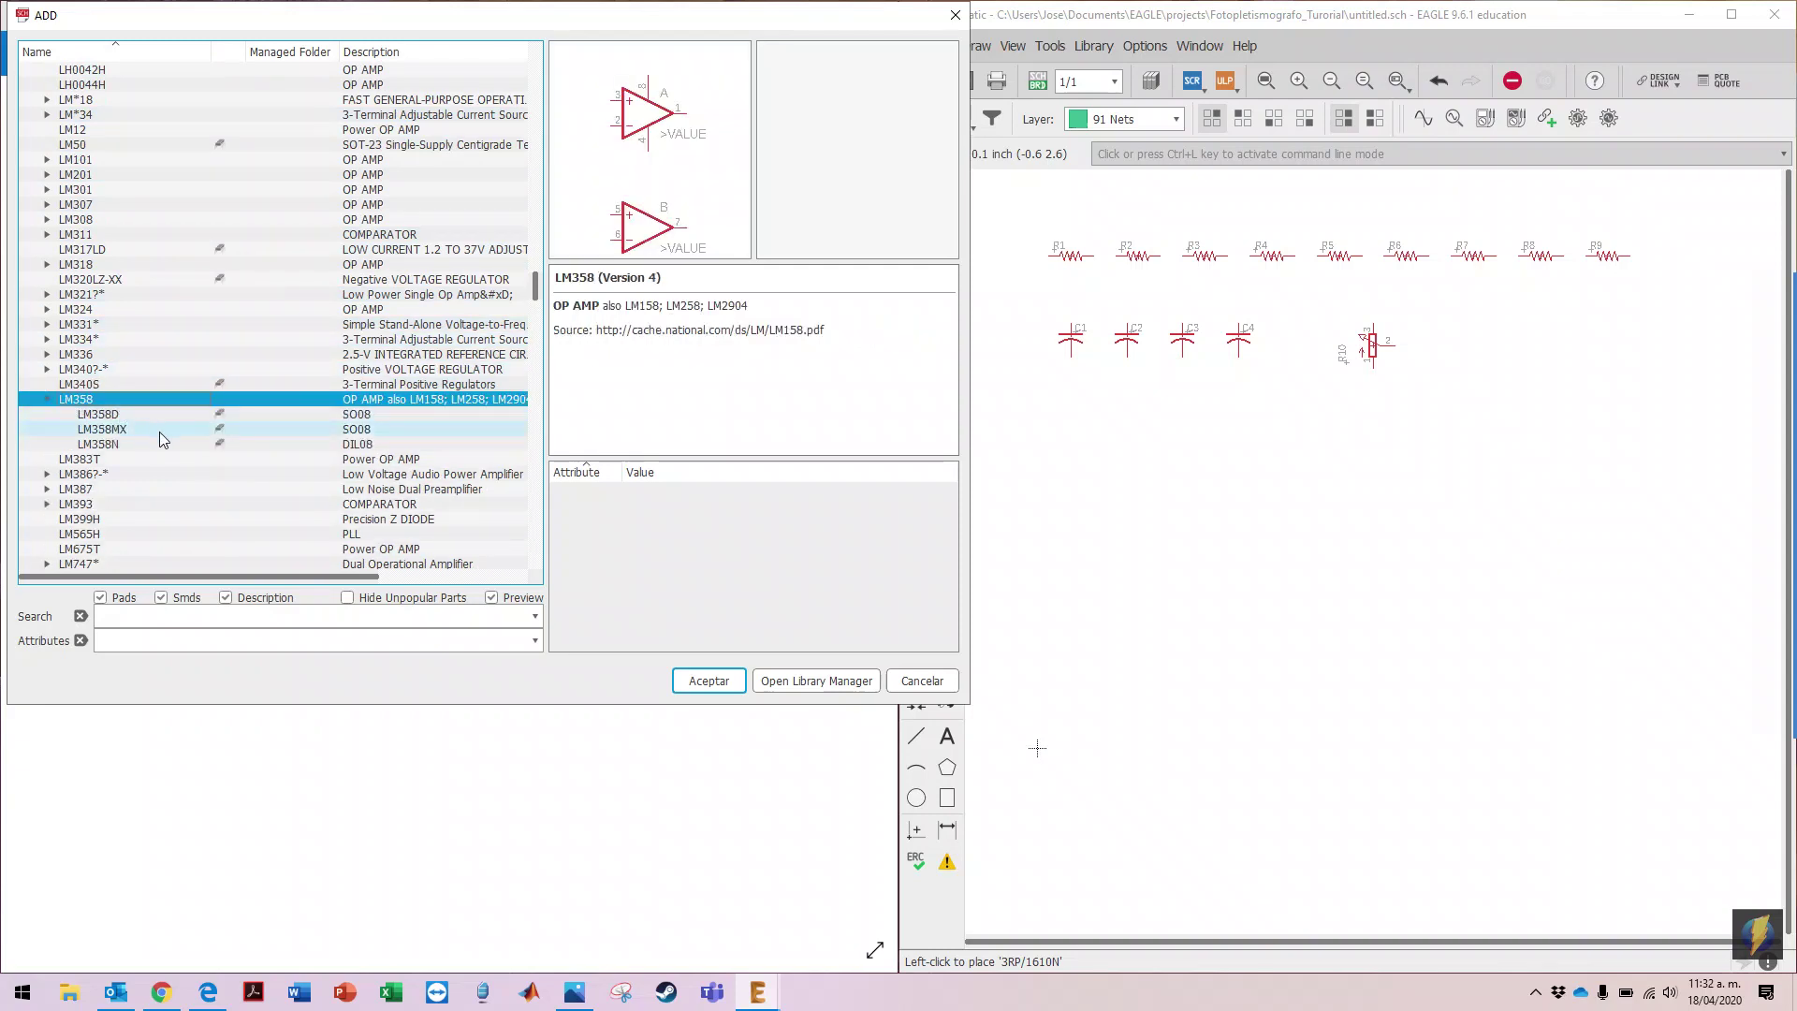
Step: Compare the LM358N and LM358MX packages and place the two op-amps of the DIL08 LM358N side by side below the capacitors and potentiometer
left_click(365, 445)
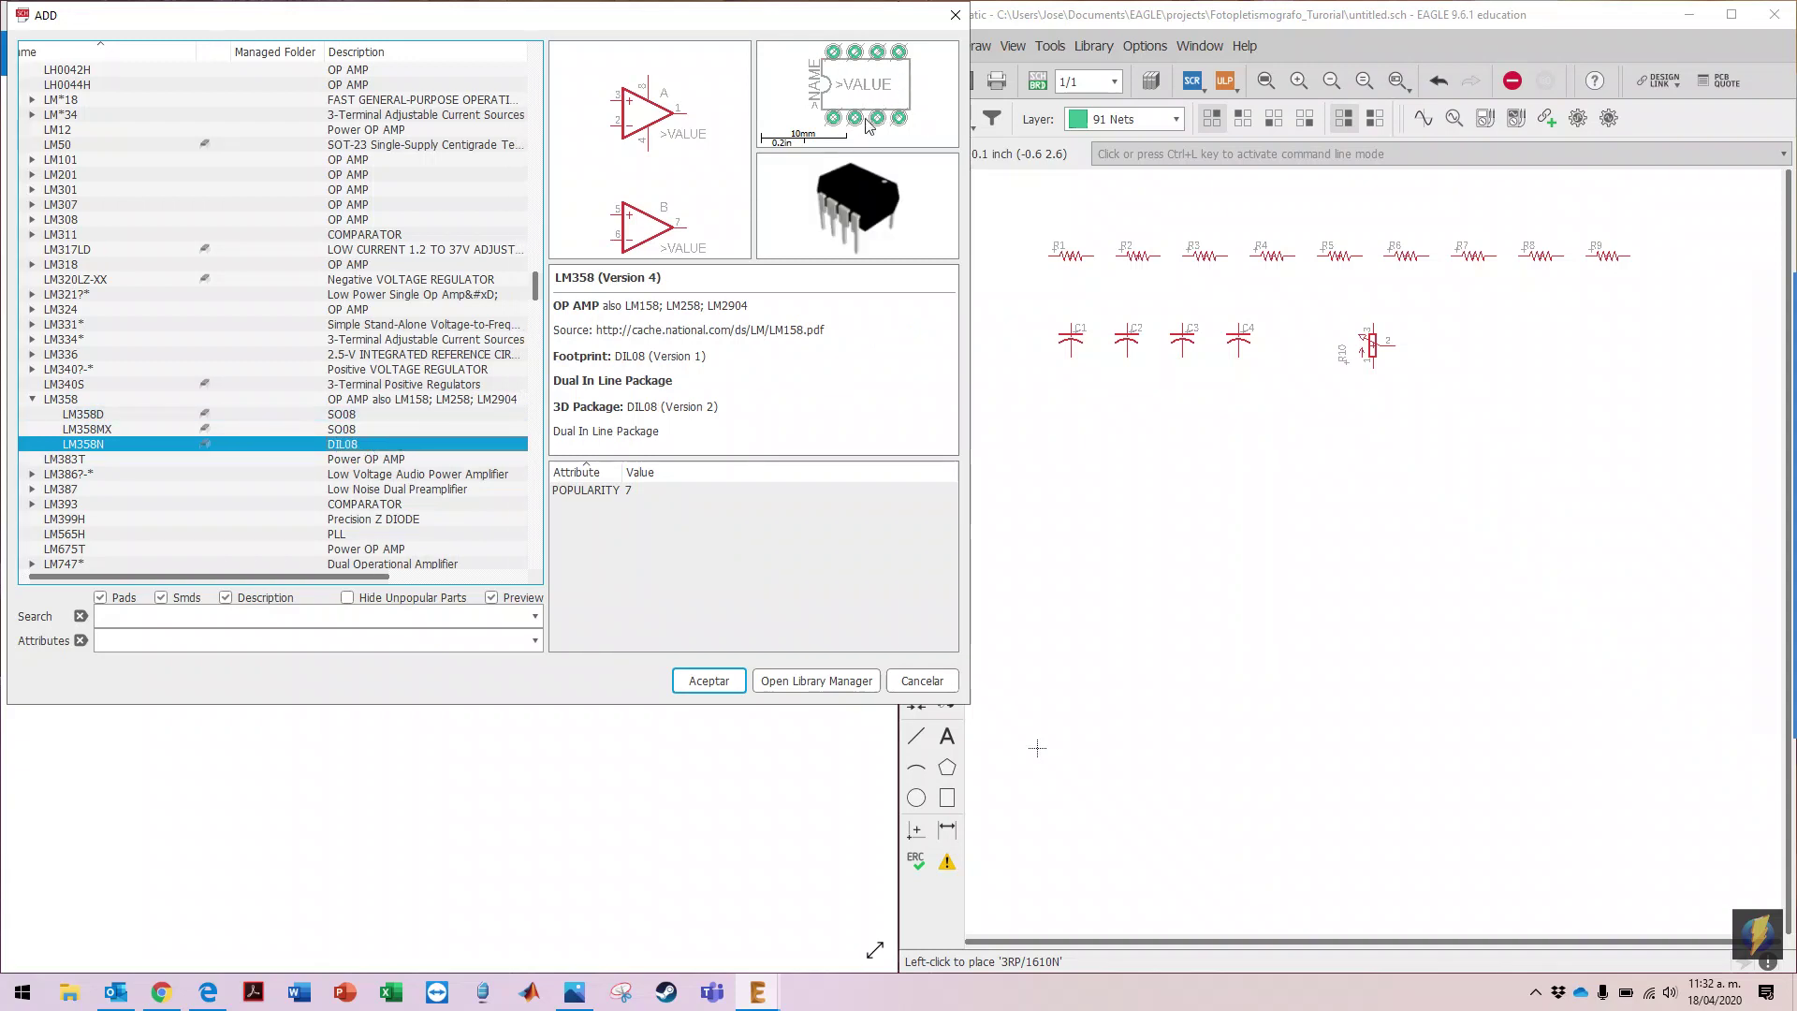
left_click(326, 428)
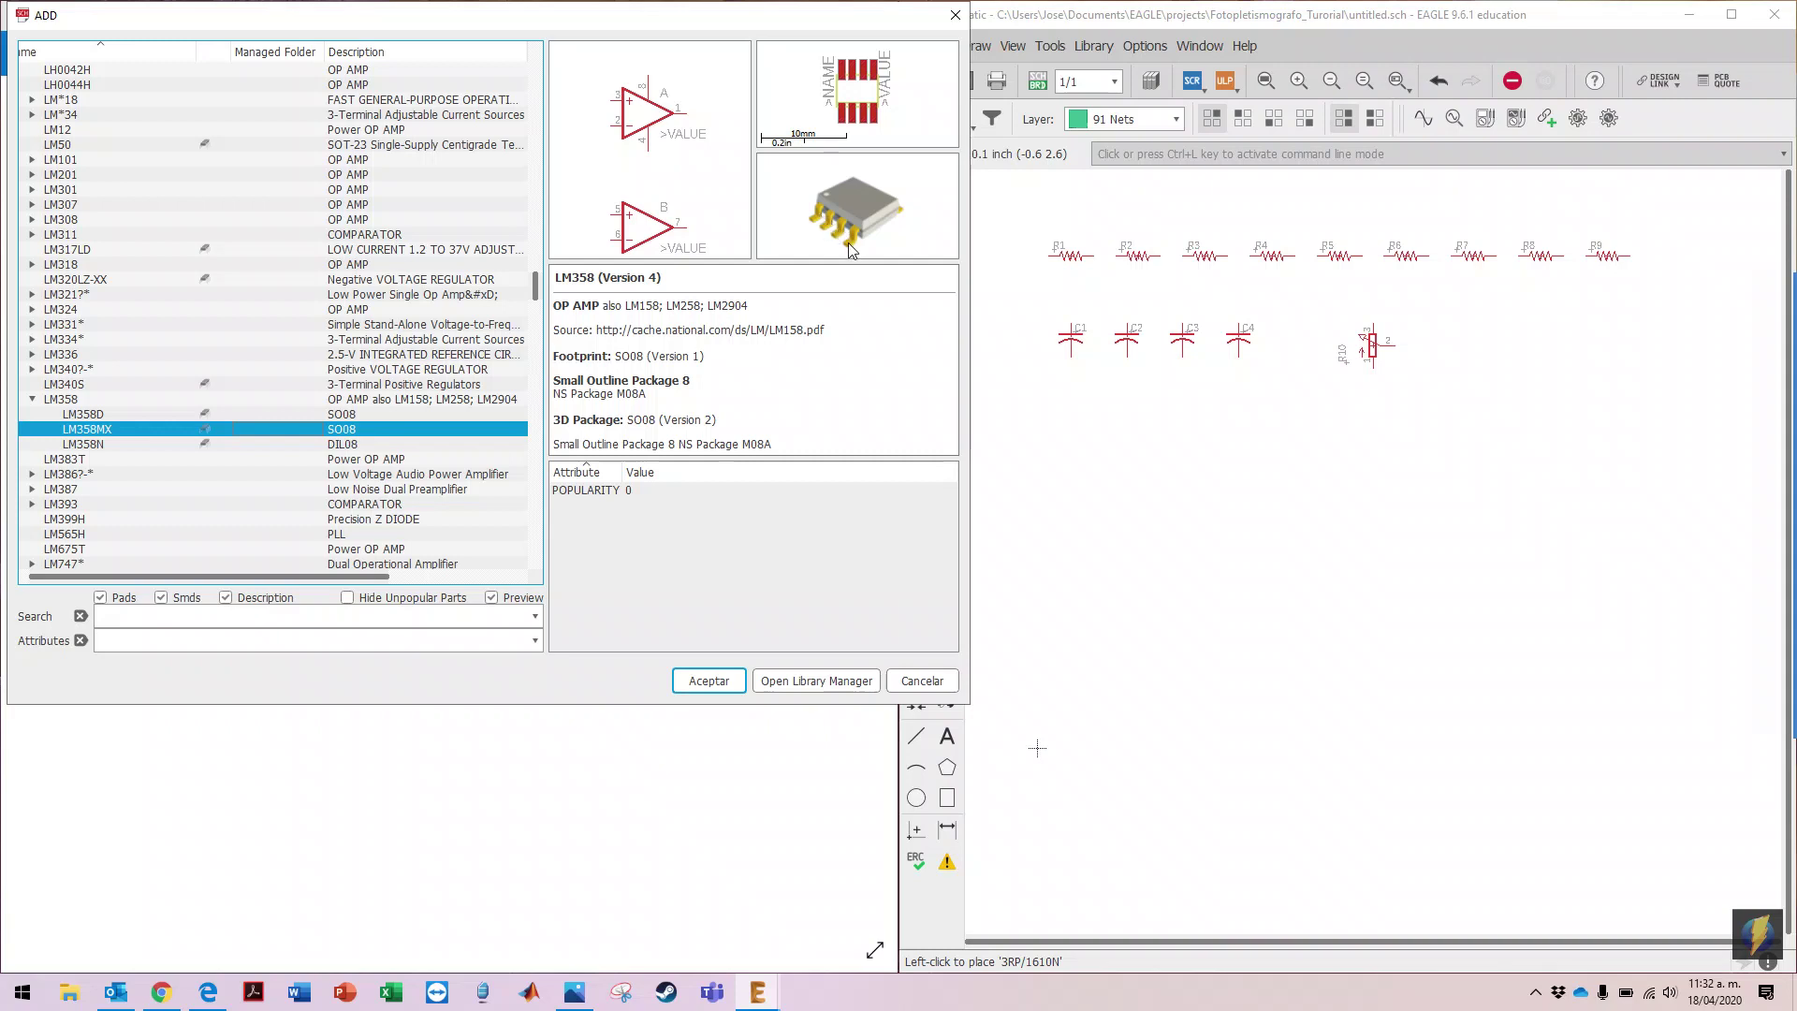
left_click(323, 444)
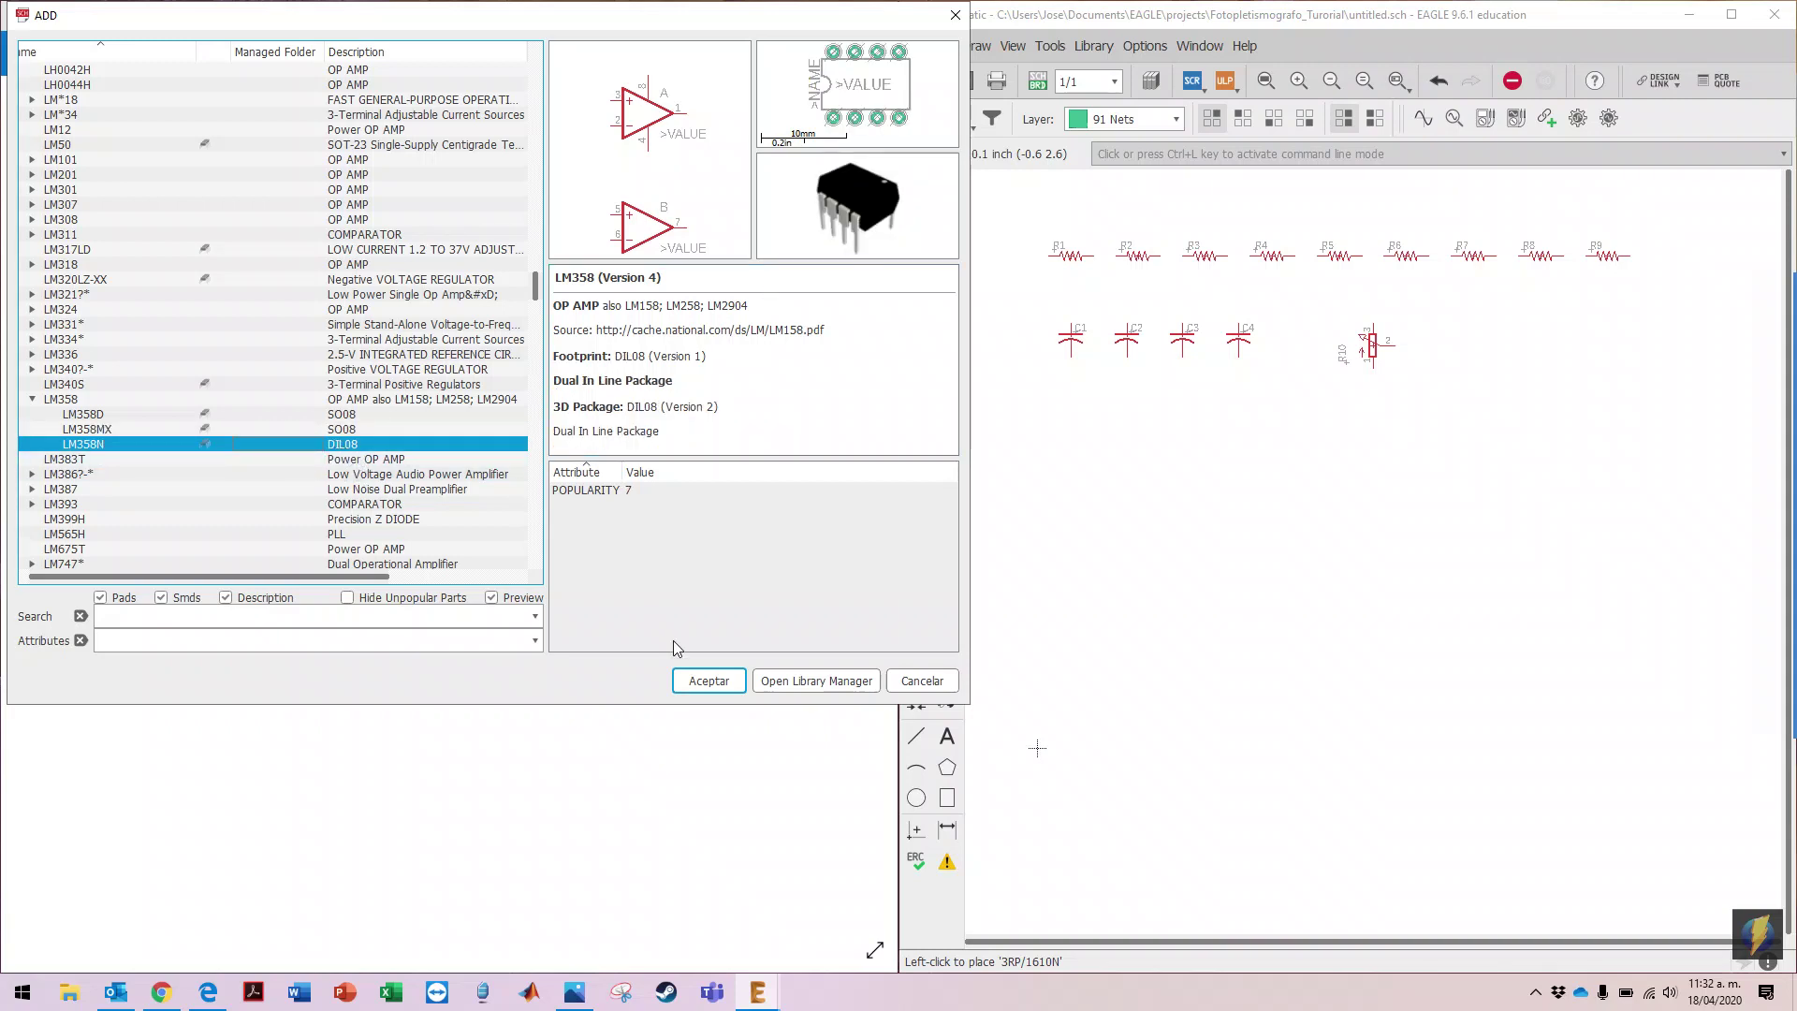
left_click(690, 672)
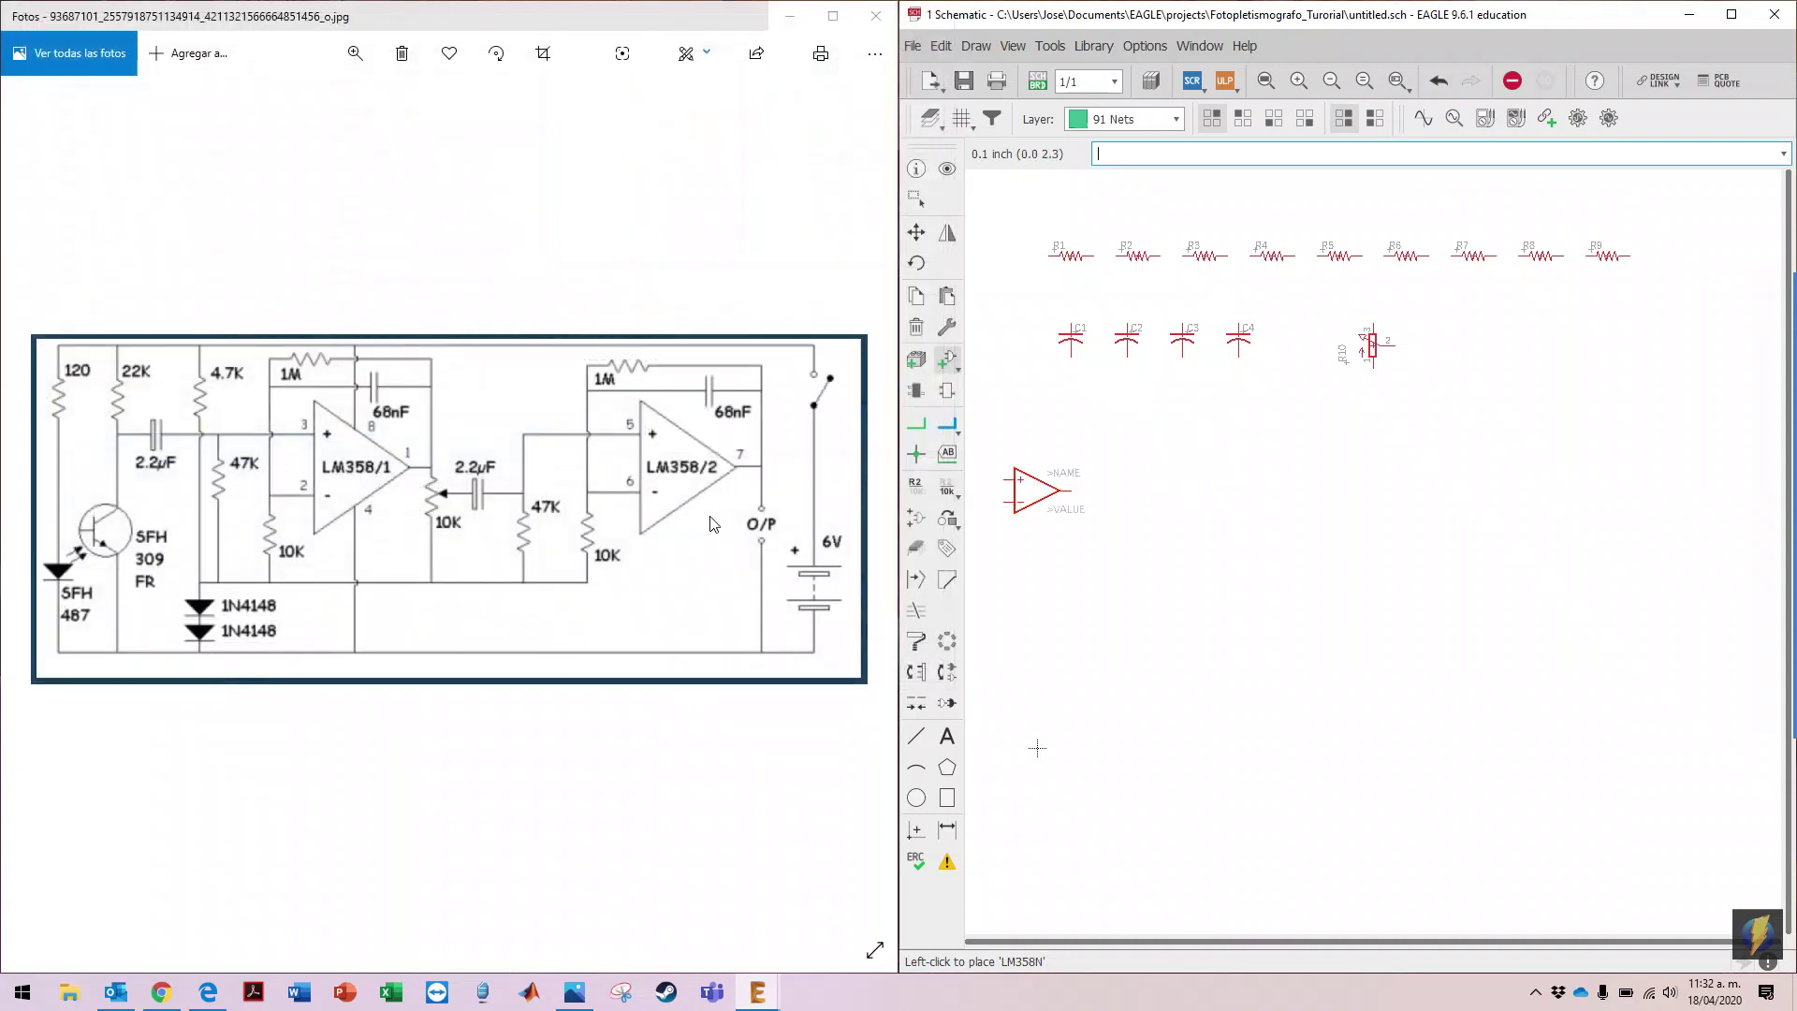
left_click(1232, 491)
left_click(1413, 487)
key("Escape")
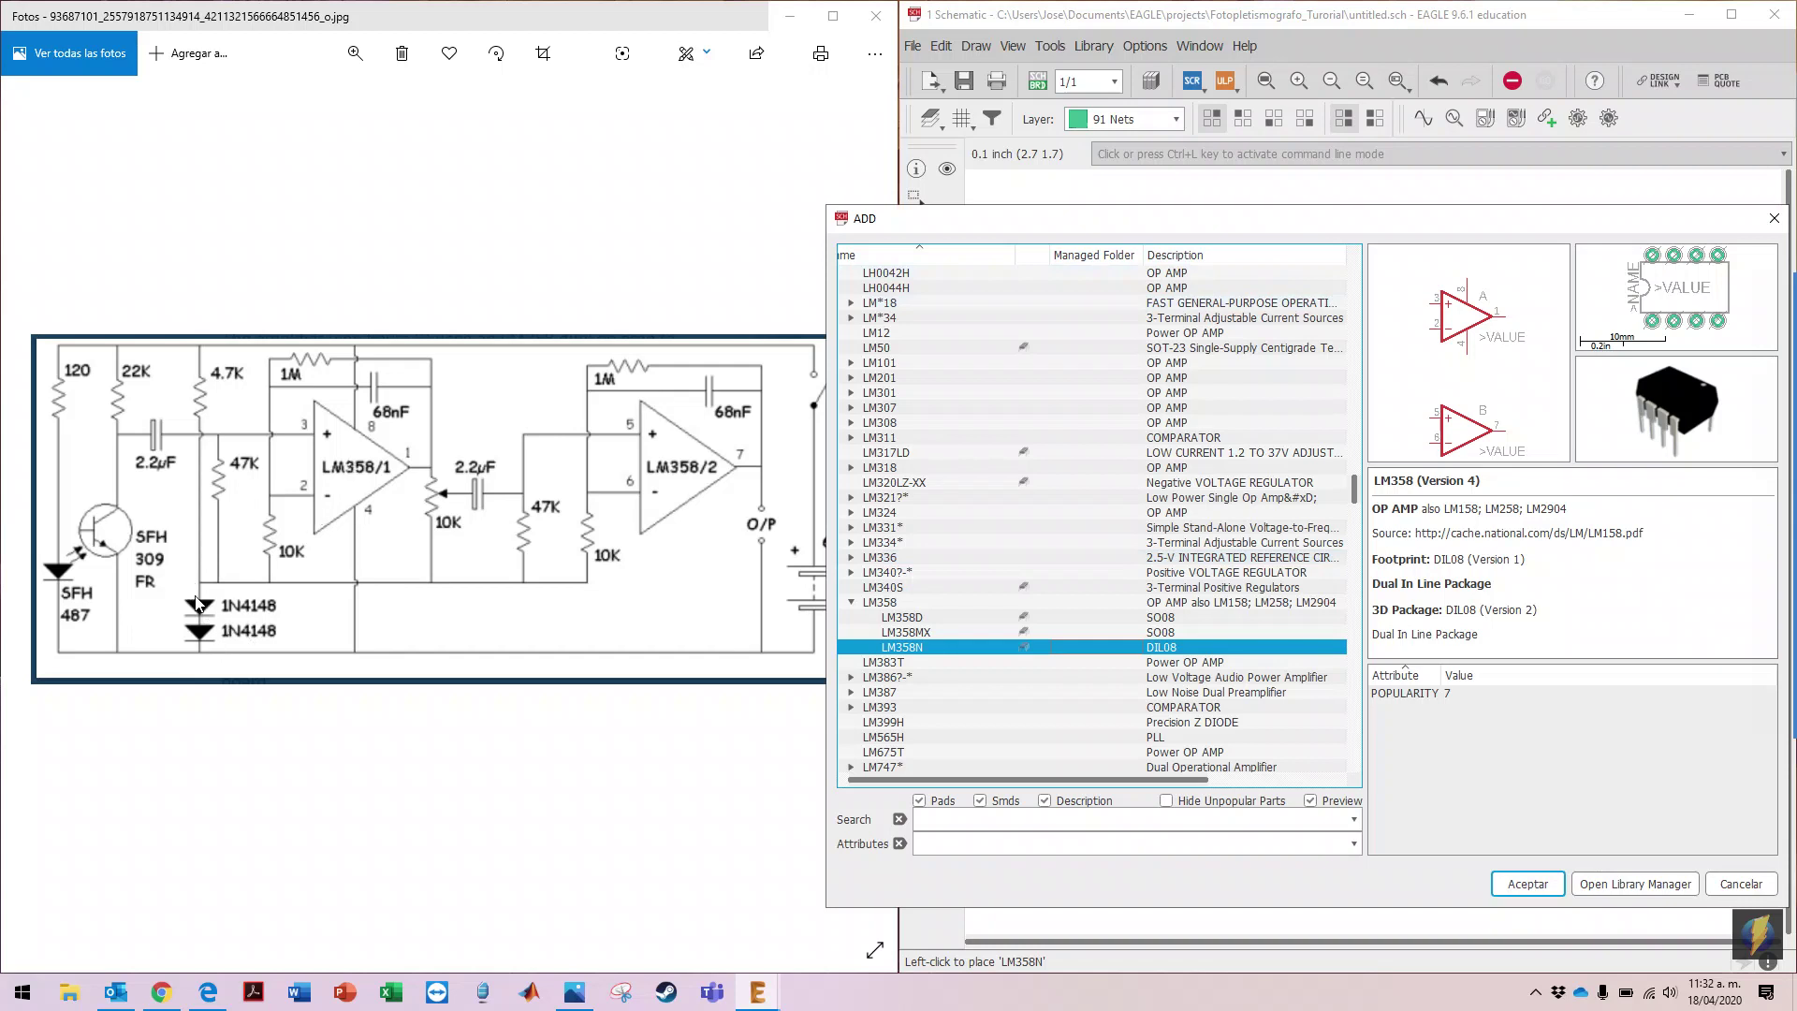
Step: Collapse the linear library and list the 1N4148 variants in the diode library
scroll(1012, 492, "up", 6)
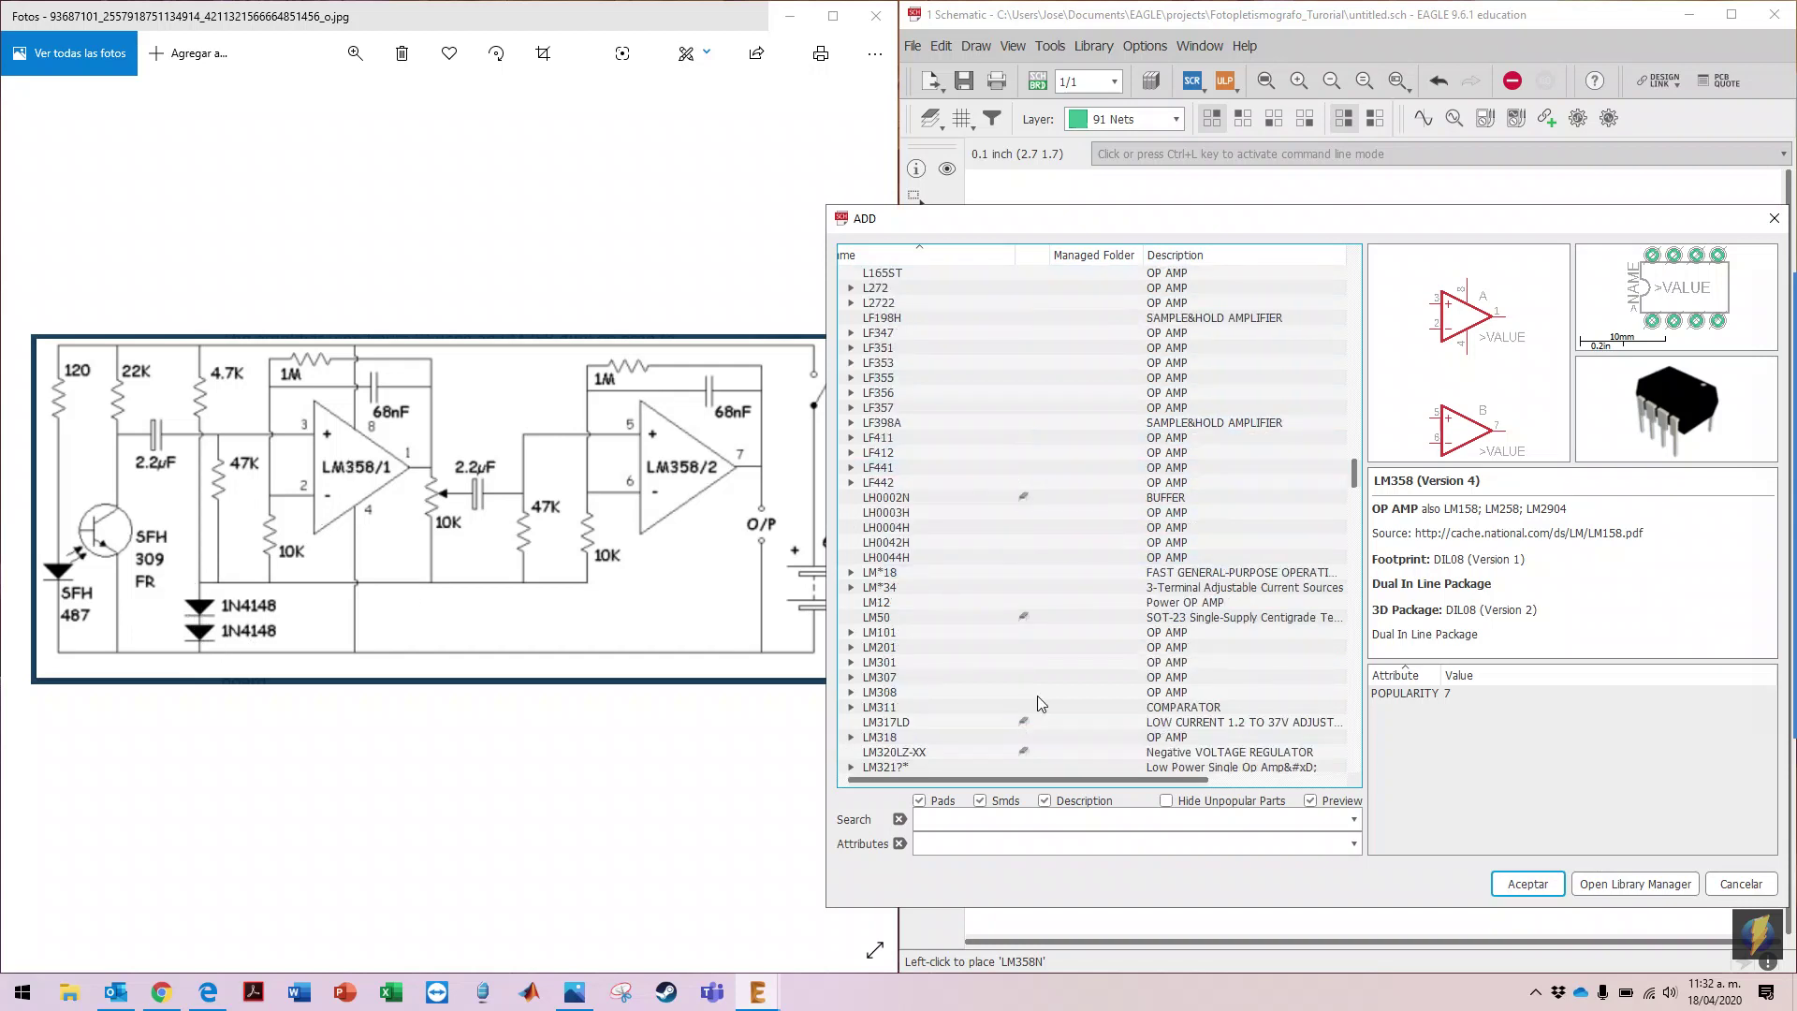
left_click_drag(1002, 781, 968, 781)
scroll(856, 449, "up", 20)
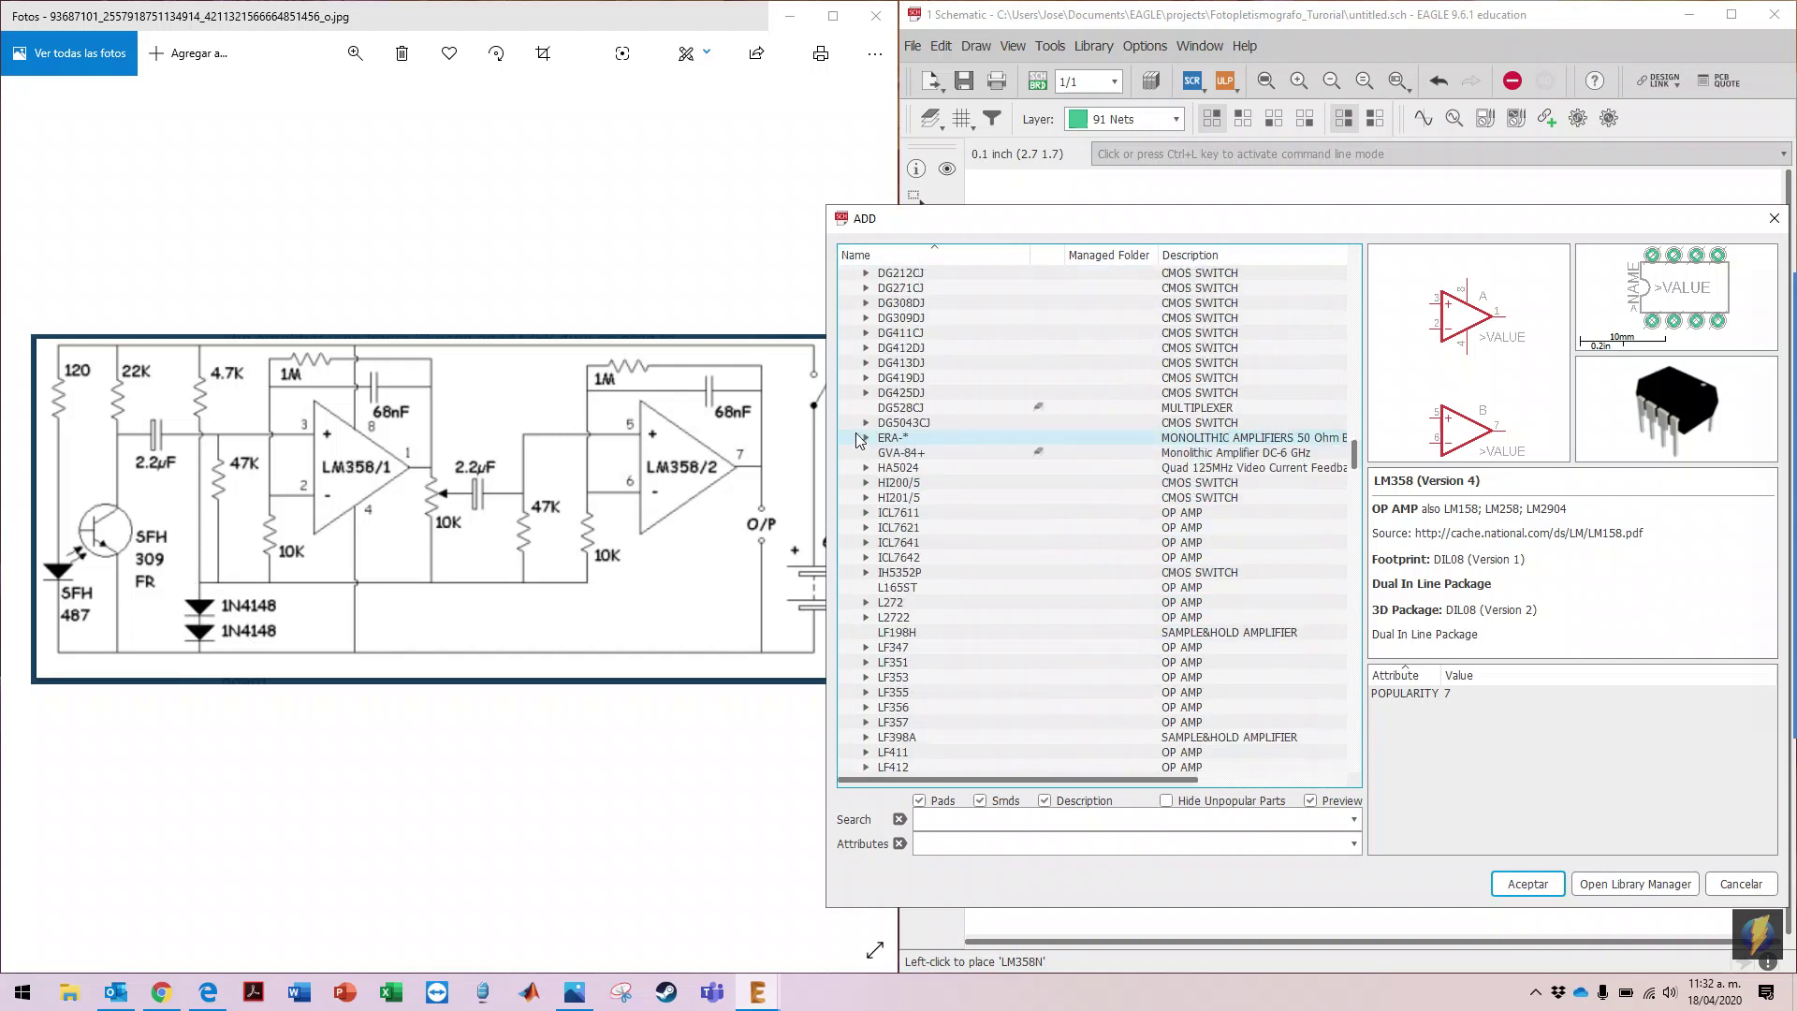
scroll(857, 440, "up", 11)
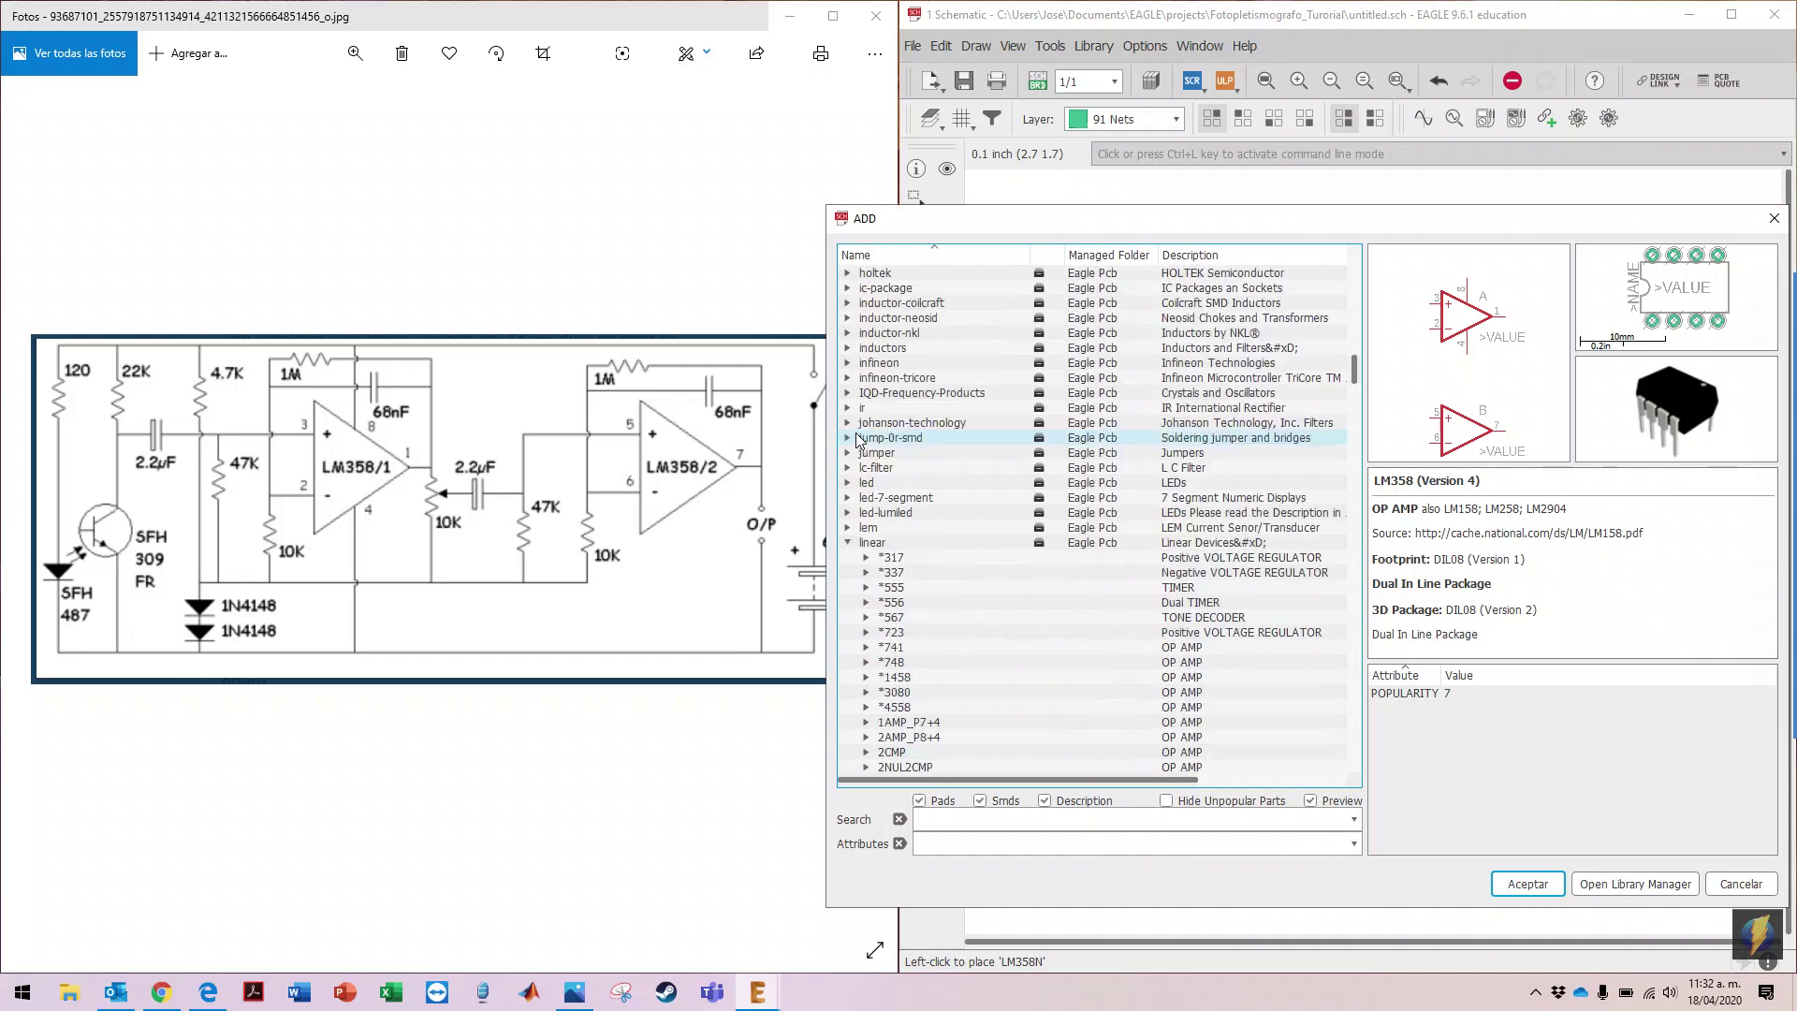
left_click(849, 544)
scroll(884, 430, "up", 8)
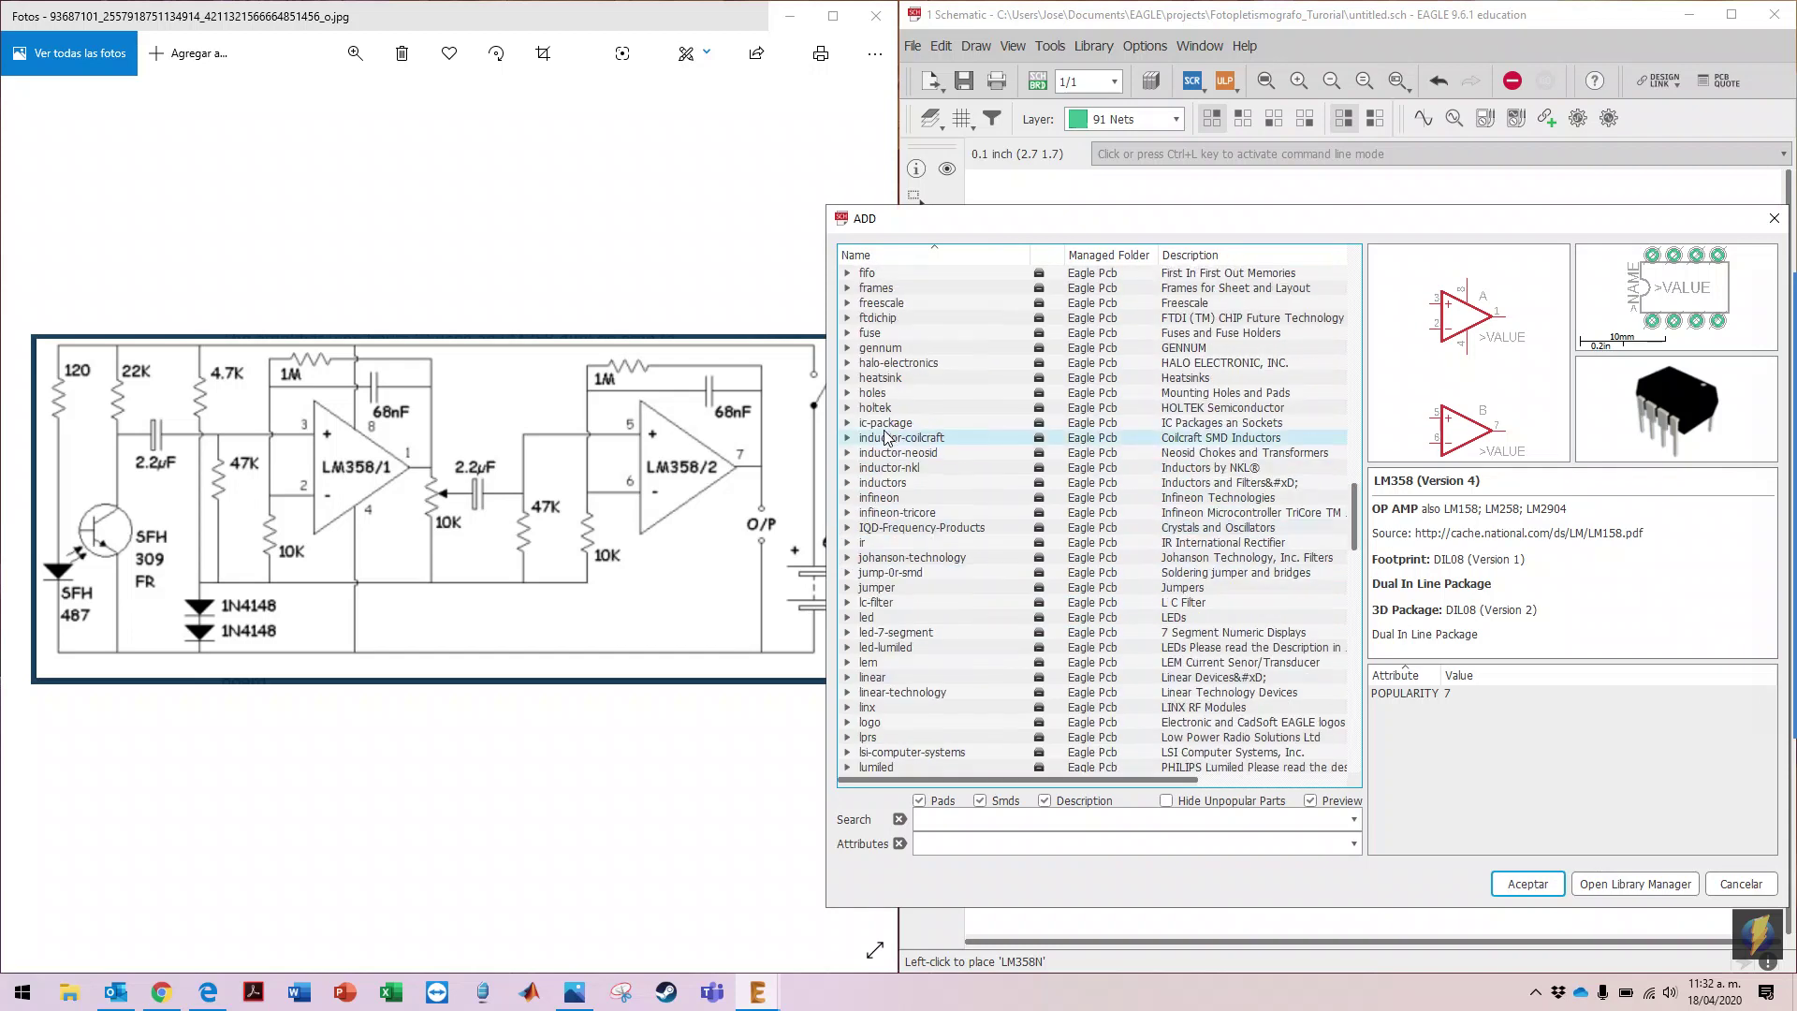
scroll(883, 430, "up", 2)
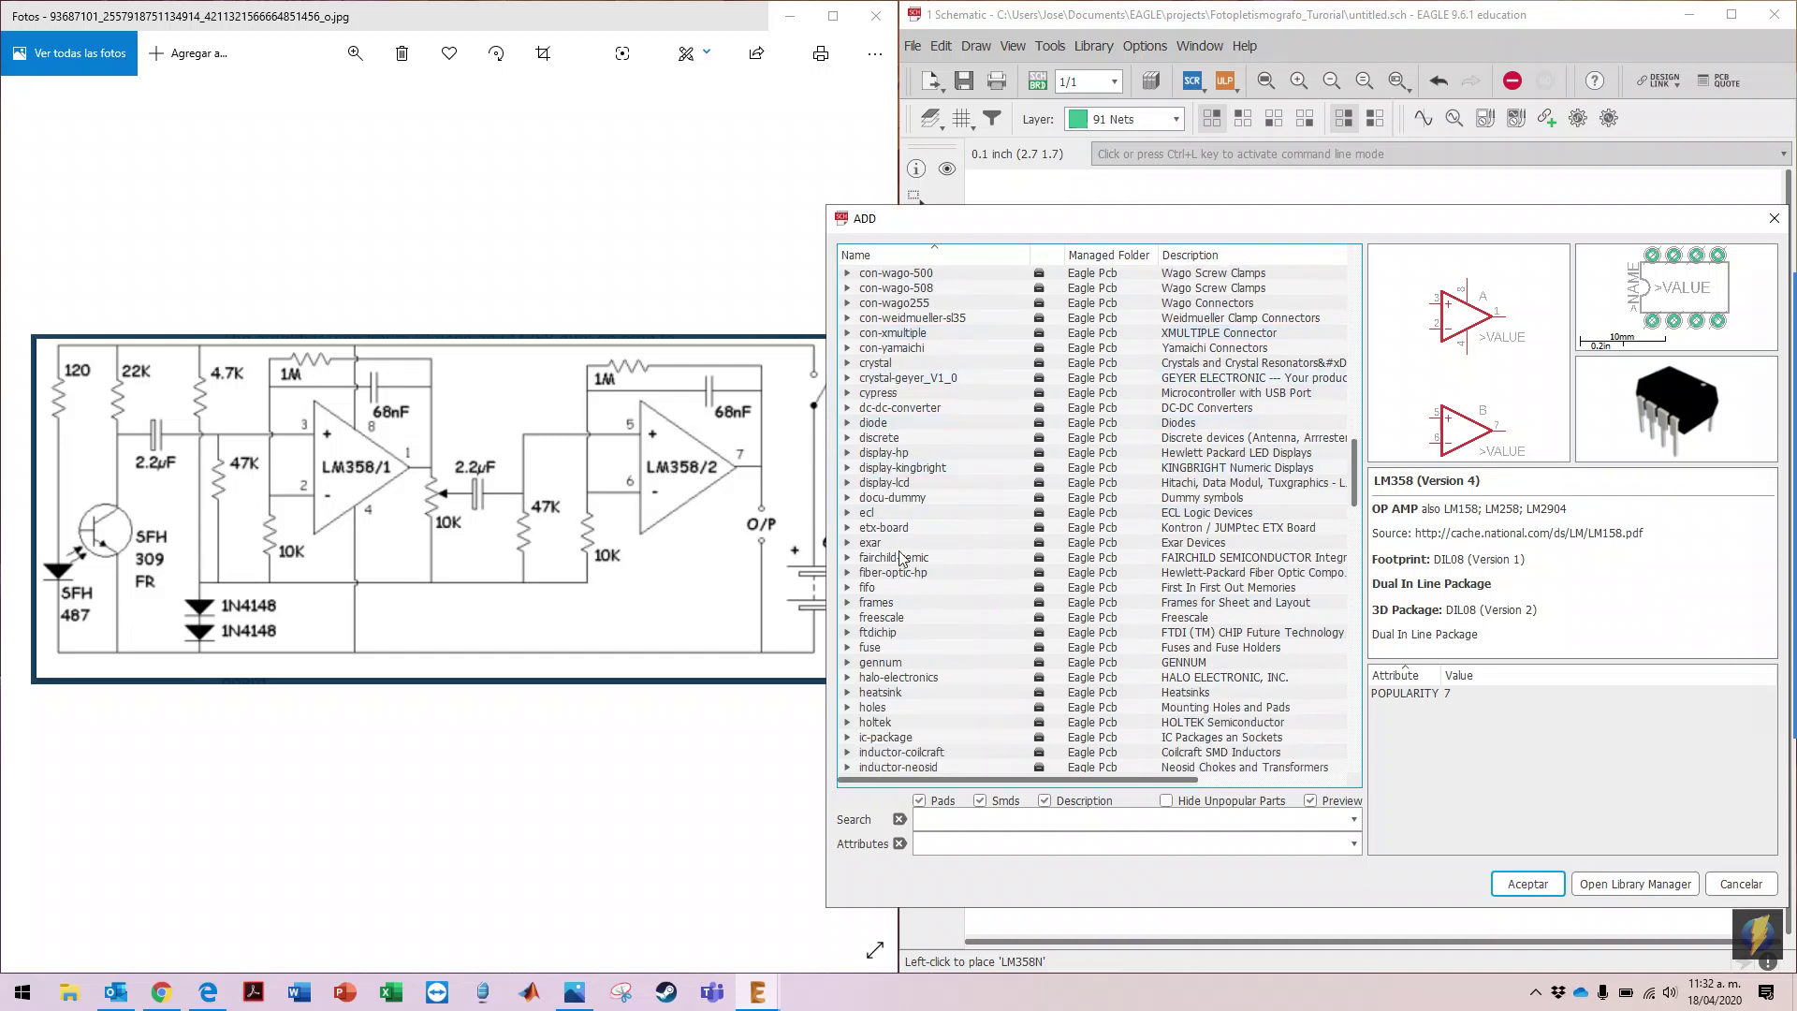
left_click(849, 422)
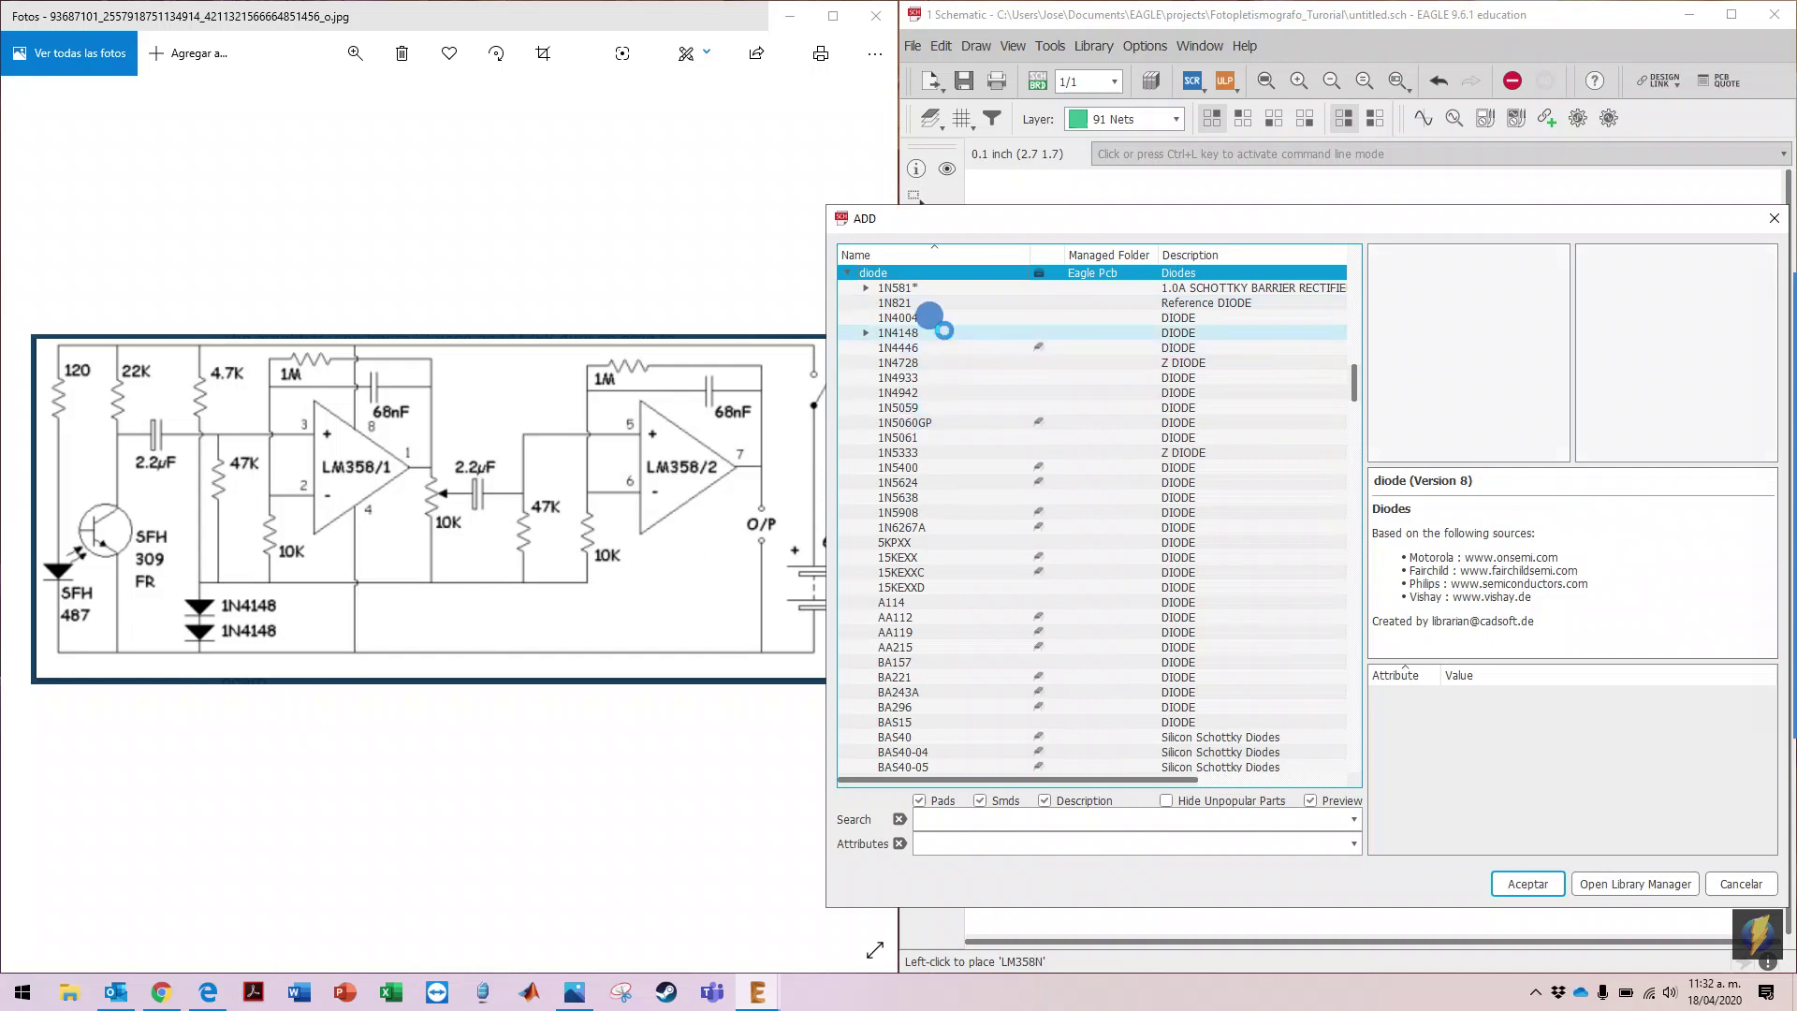
left_click(867, 333)
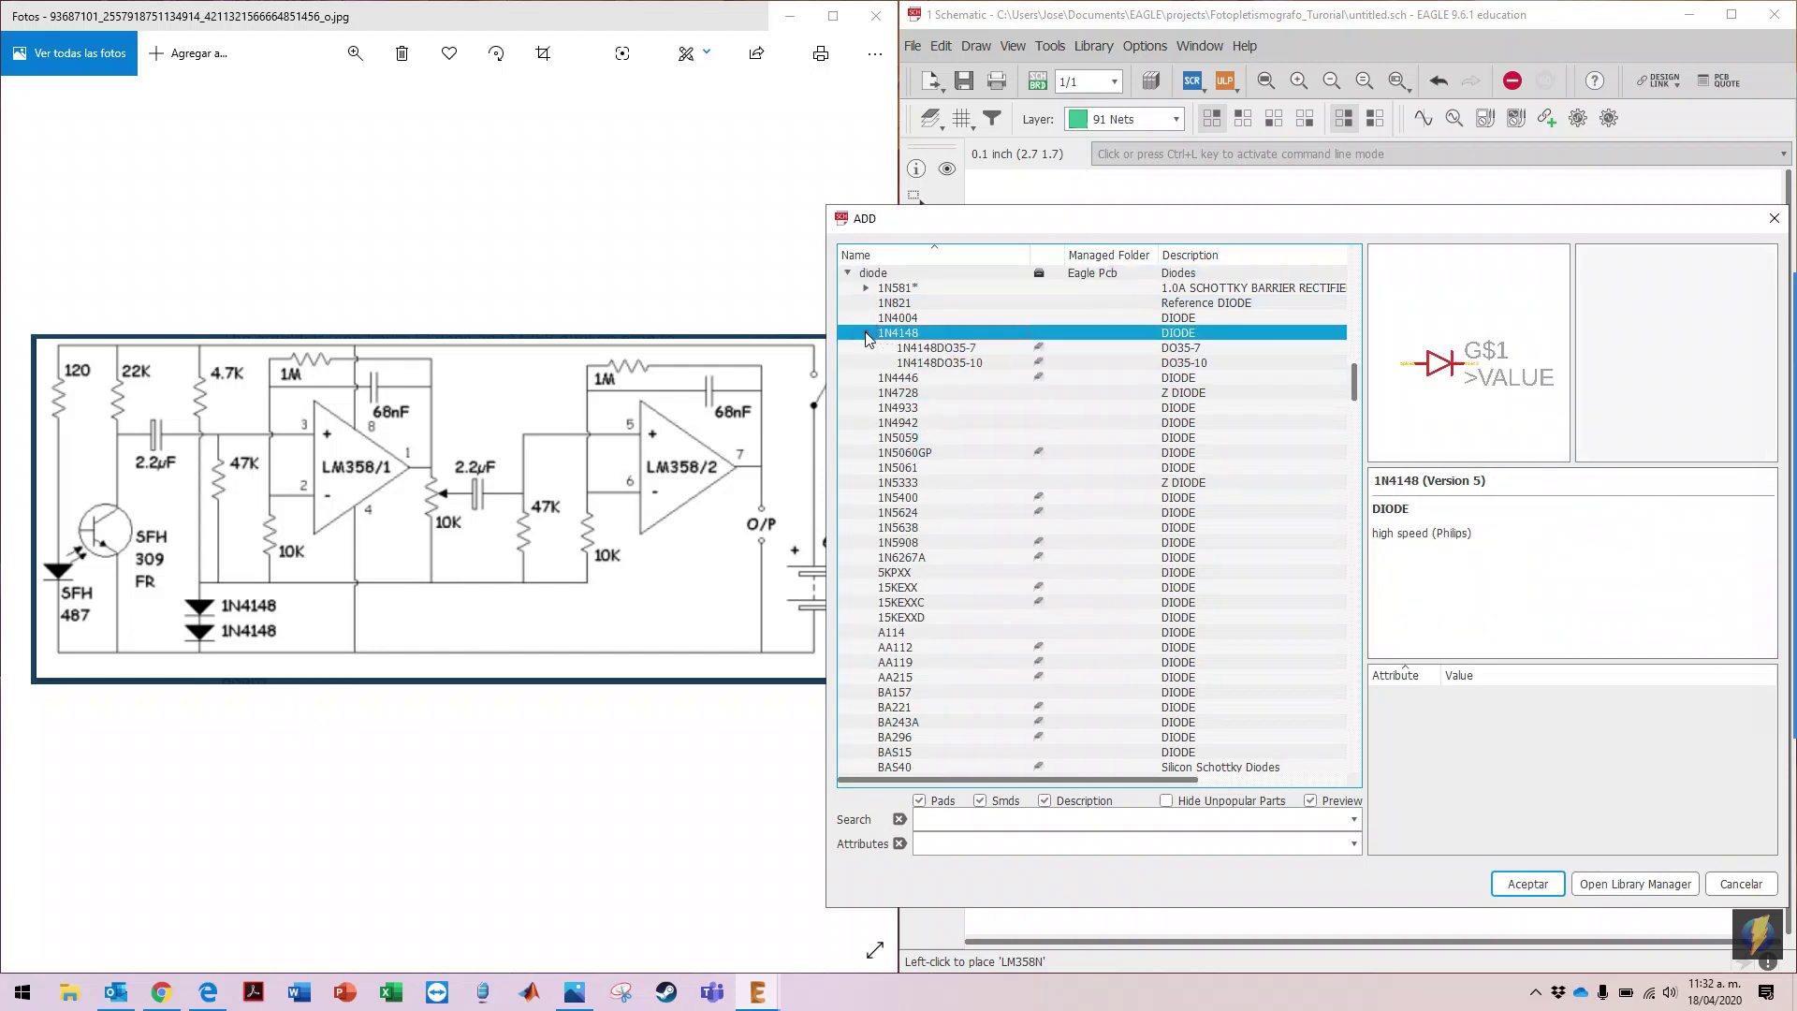
Step: Compare the two 1N4148 footprints and place two 1N4148DO35-10 diodes, one above the other, below the op-amps
left_click(985, 348)
left_click(984, 363)
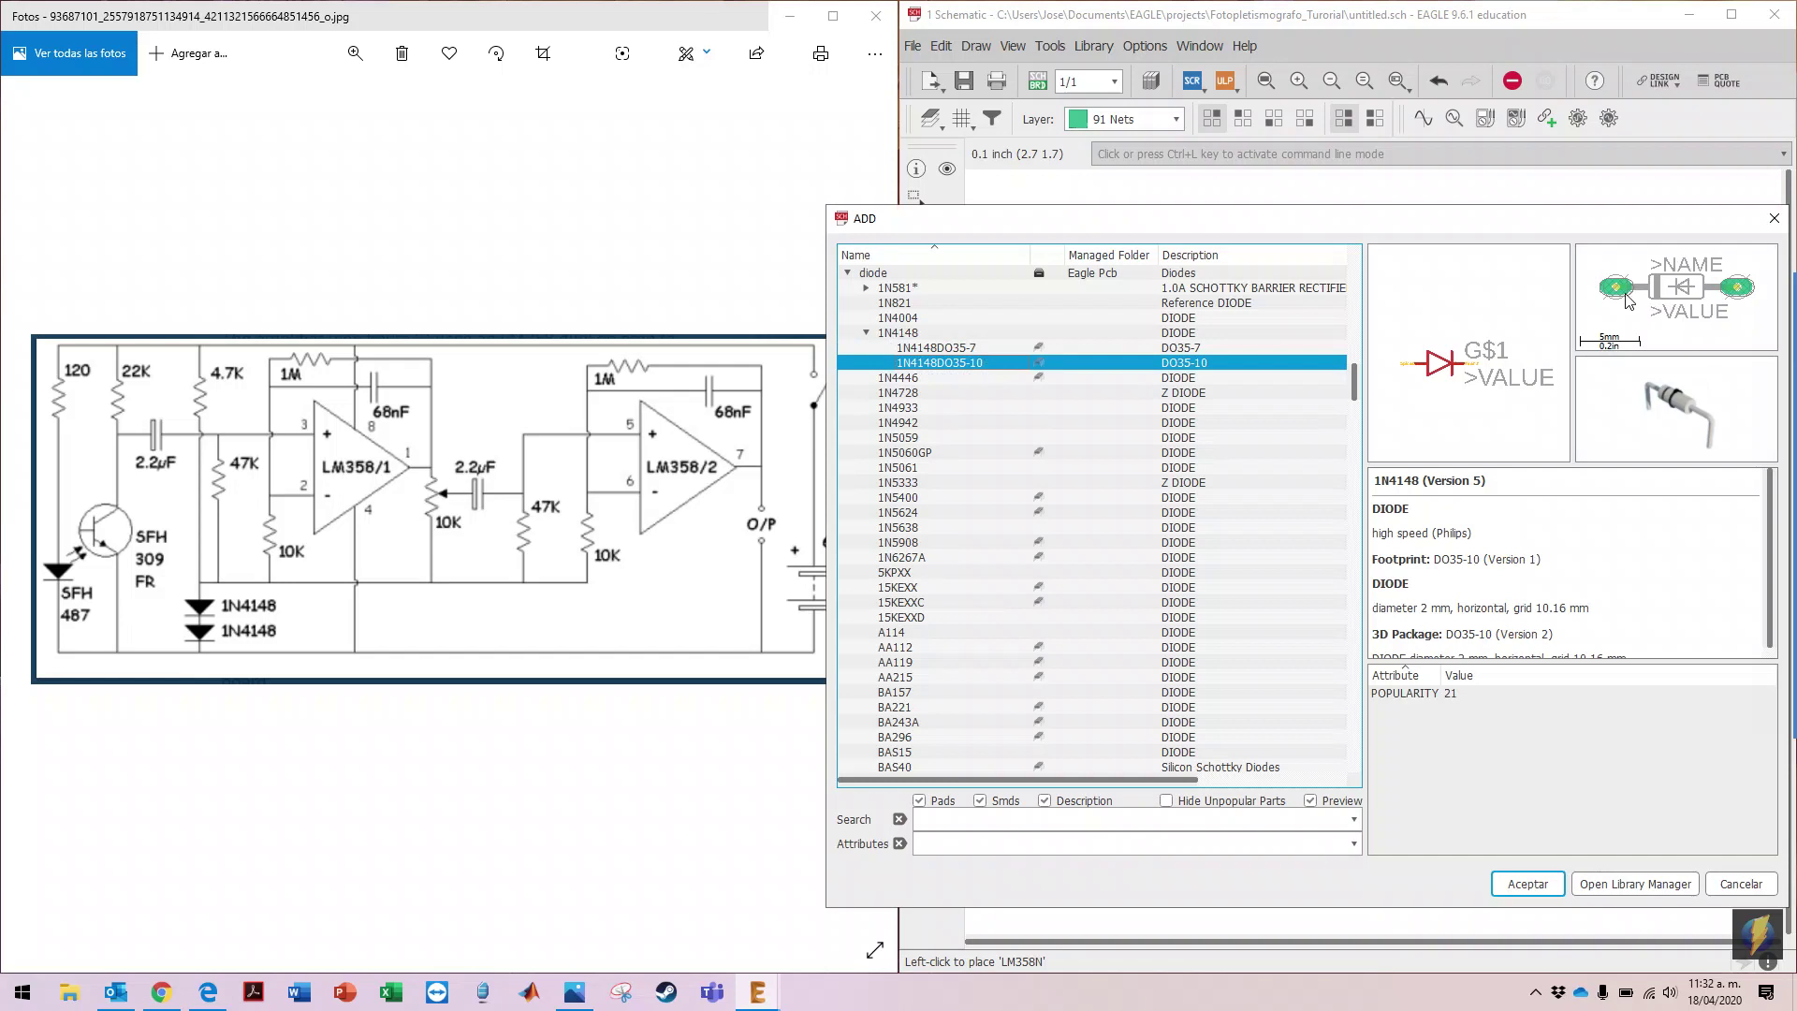
left_click(1538, 886)
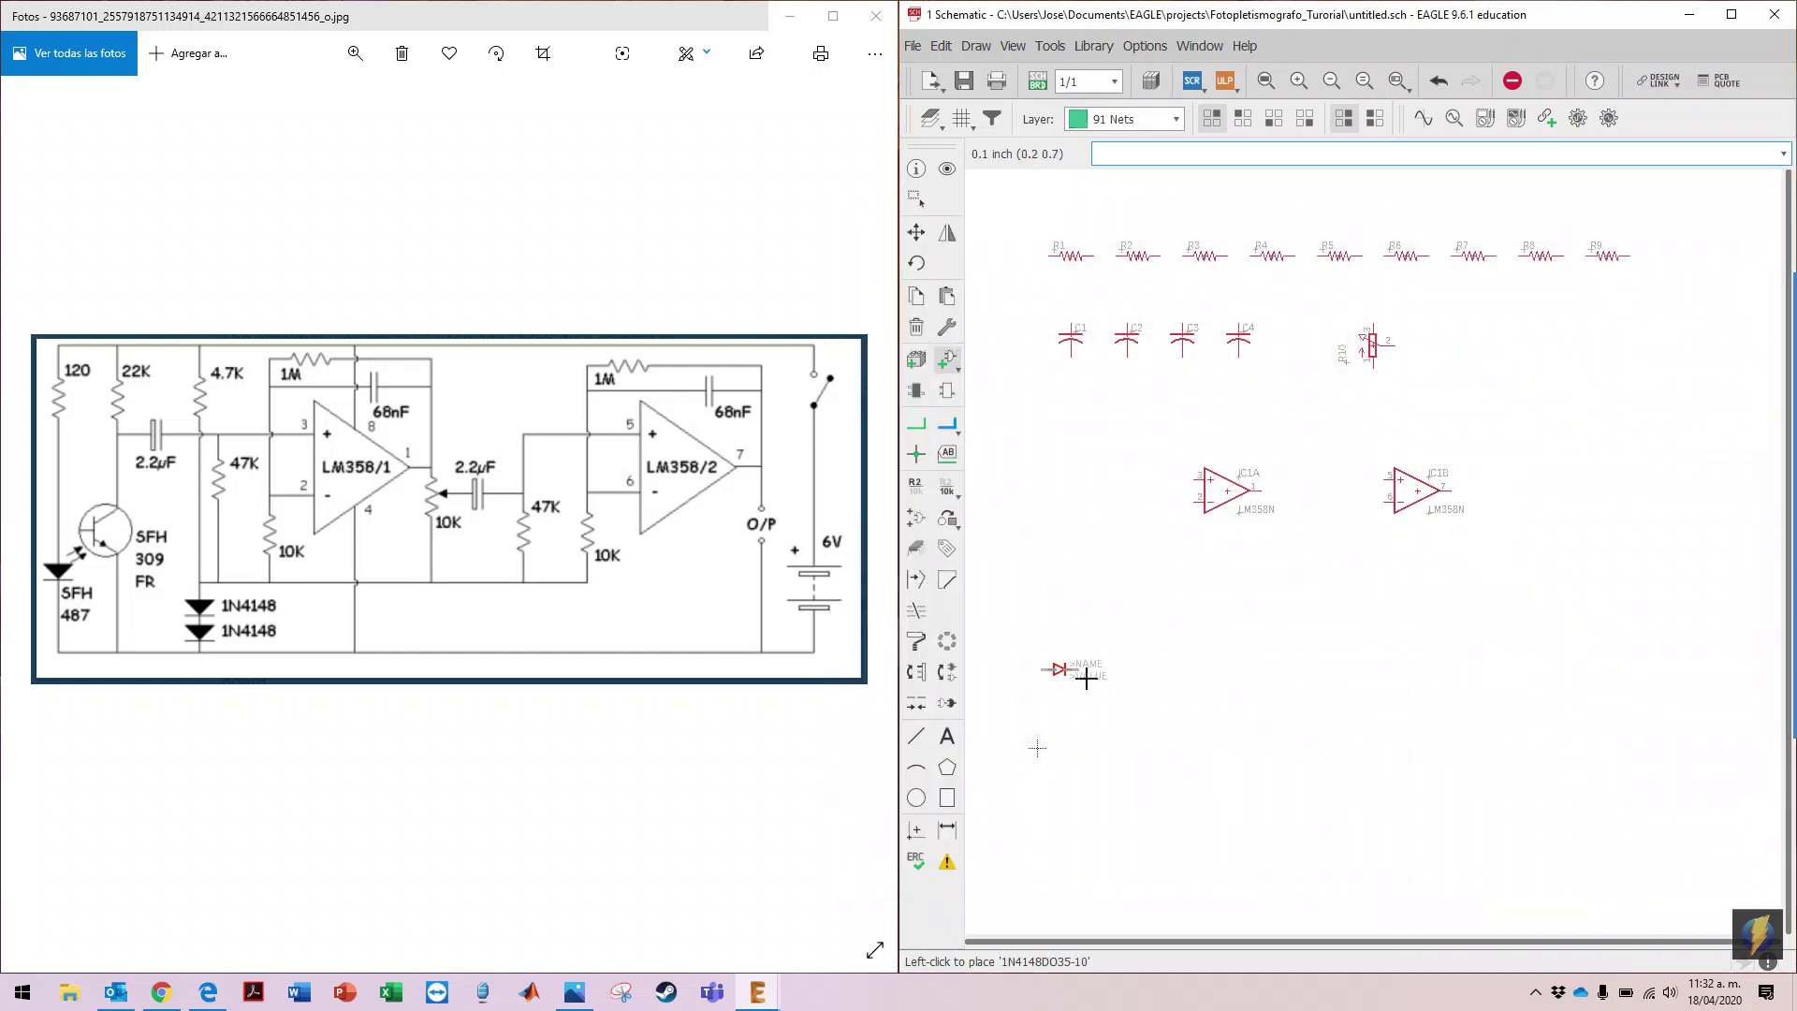
left_click(1127, 558)
left_click(1127, 603)
key("Escape")
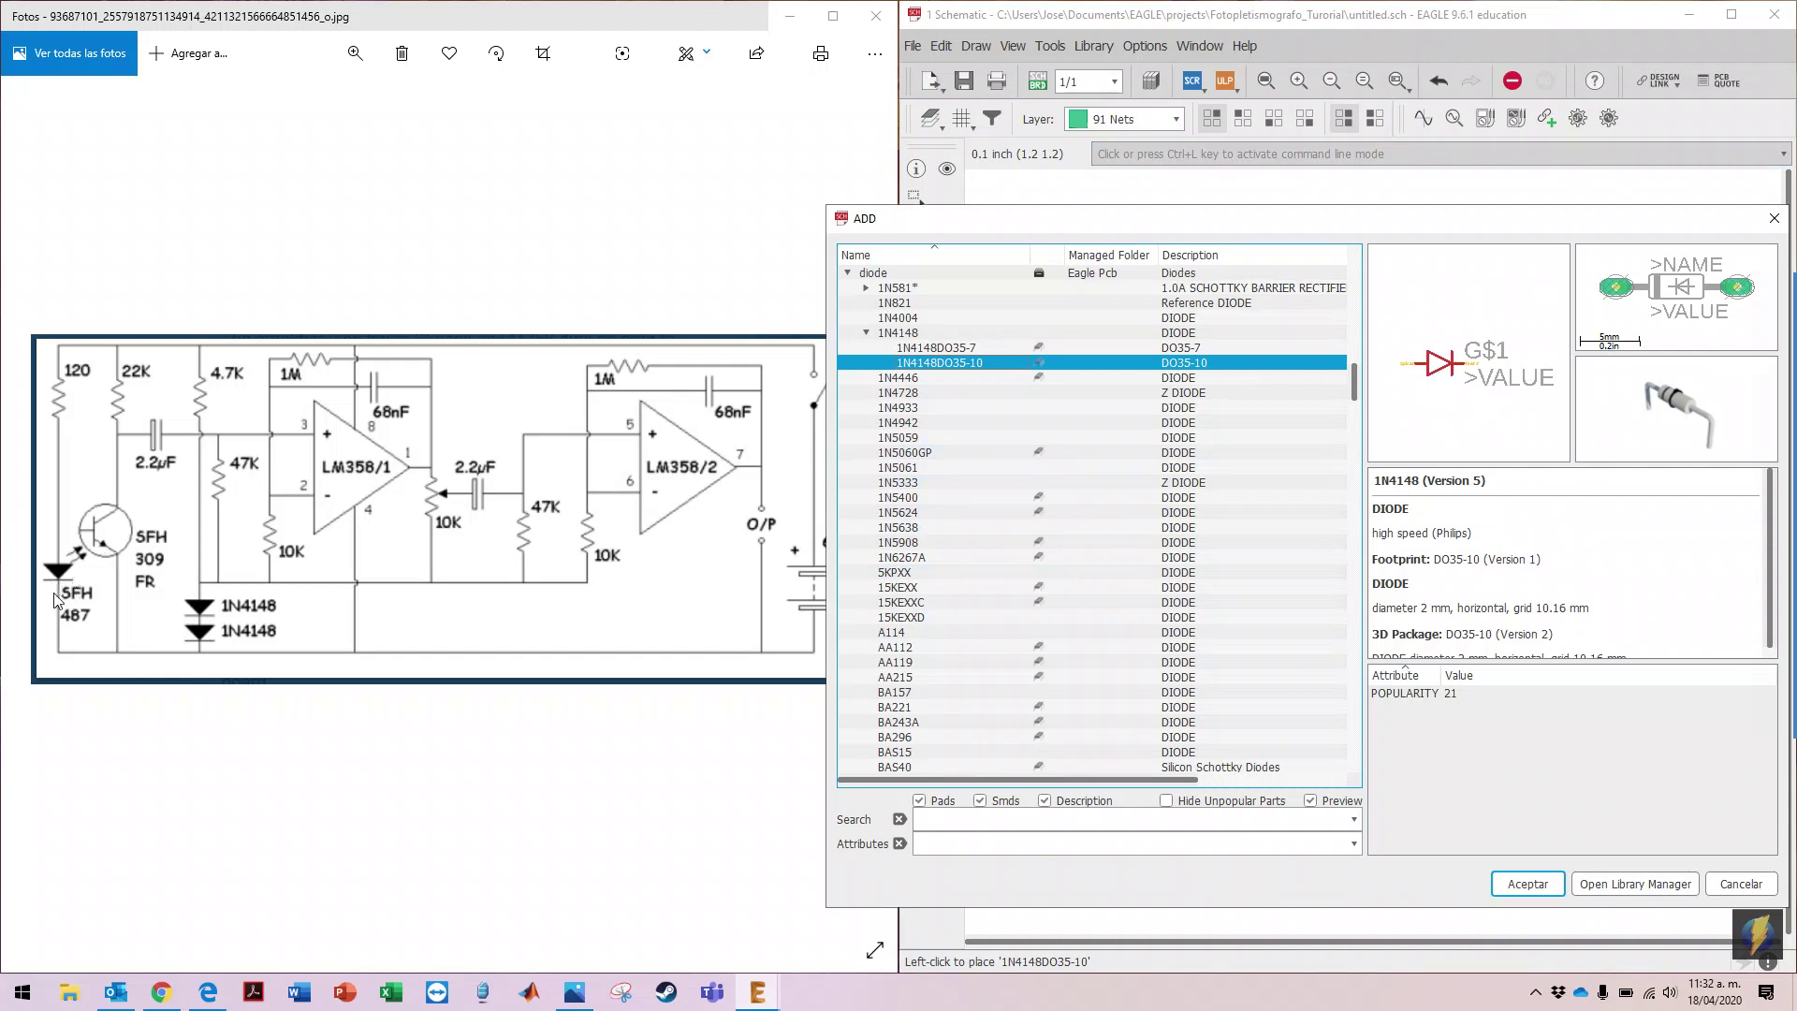
Step: Collapse the diode library and look through the photo-elements library for an optical sensor part
scroll(950, 363, "up", 4)
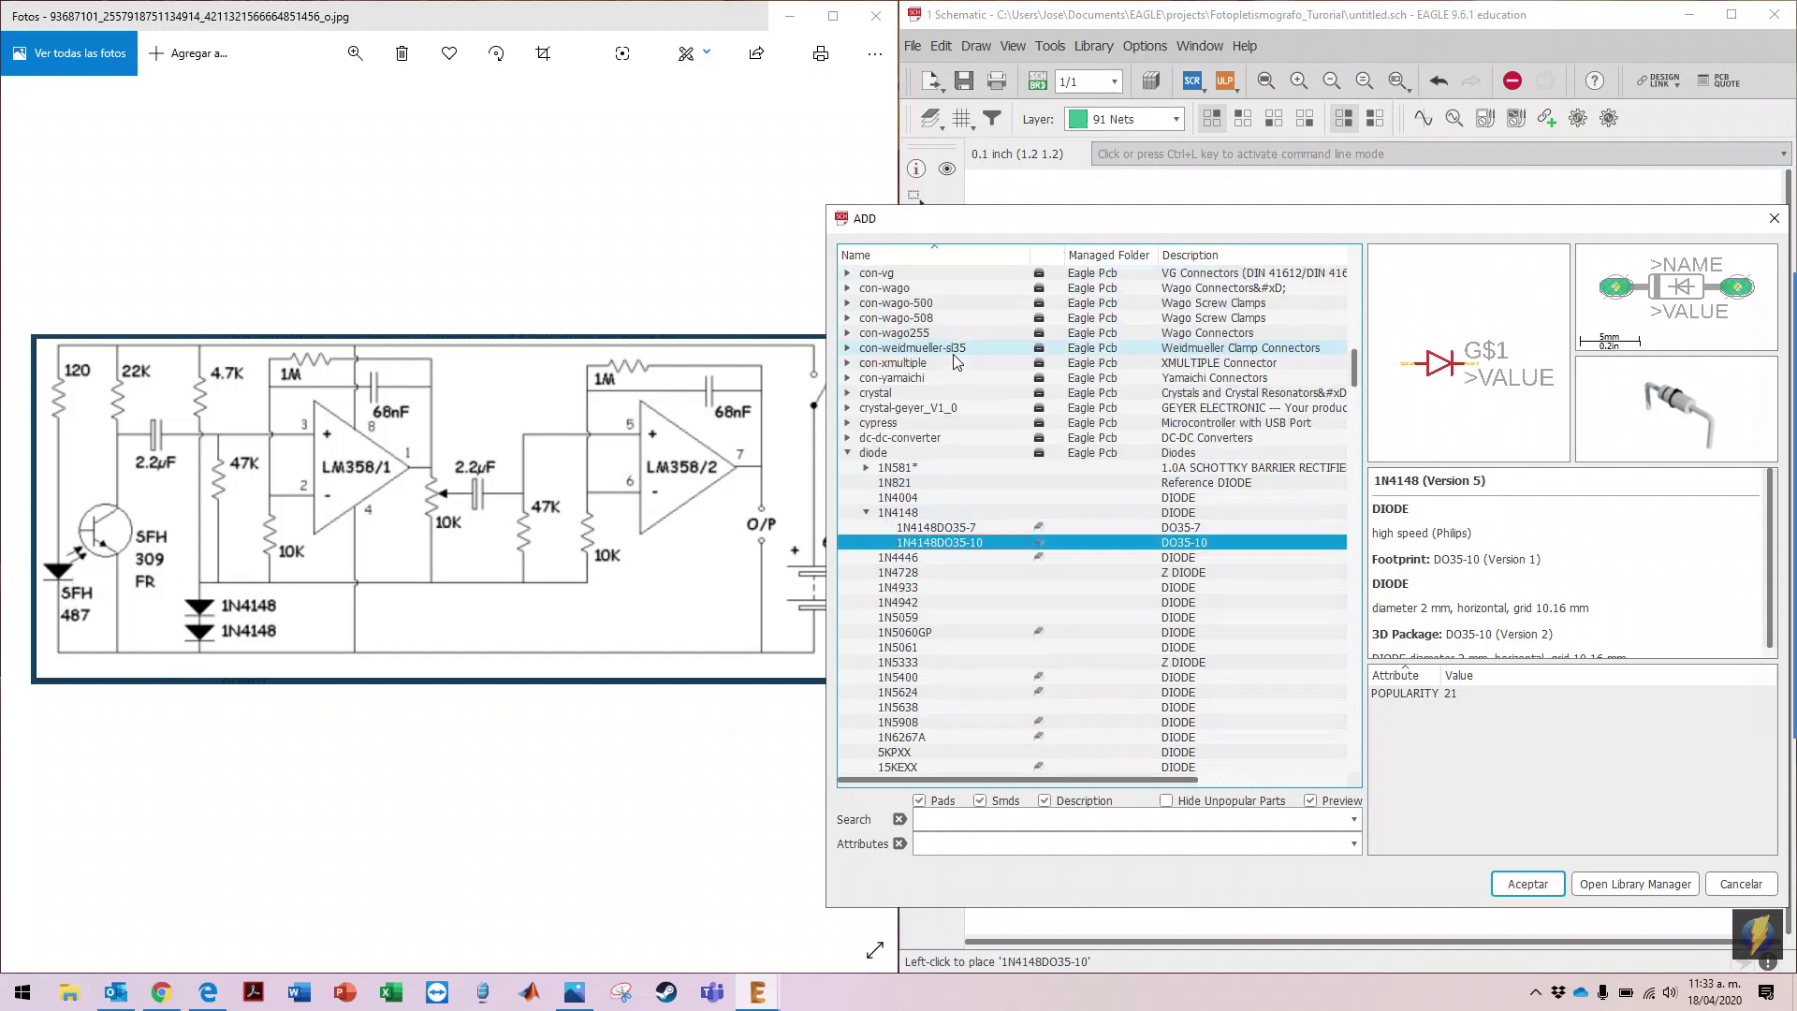
left_click(849, 454)
scroll(906, 428, "down", 12)
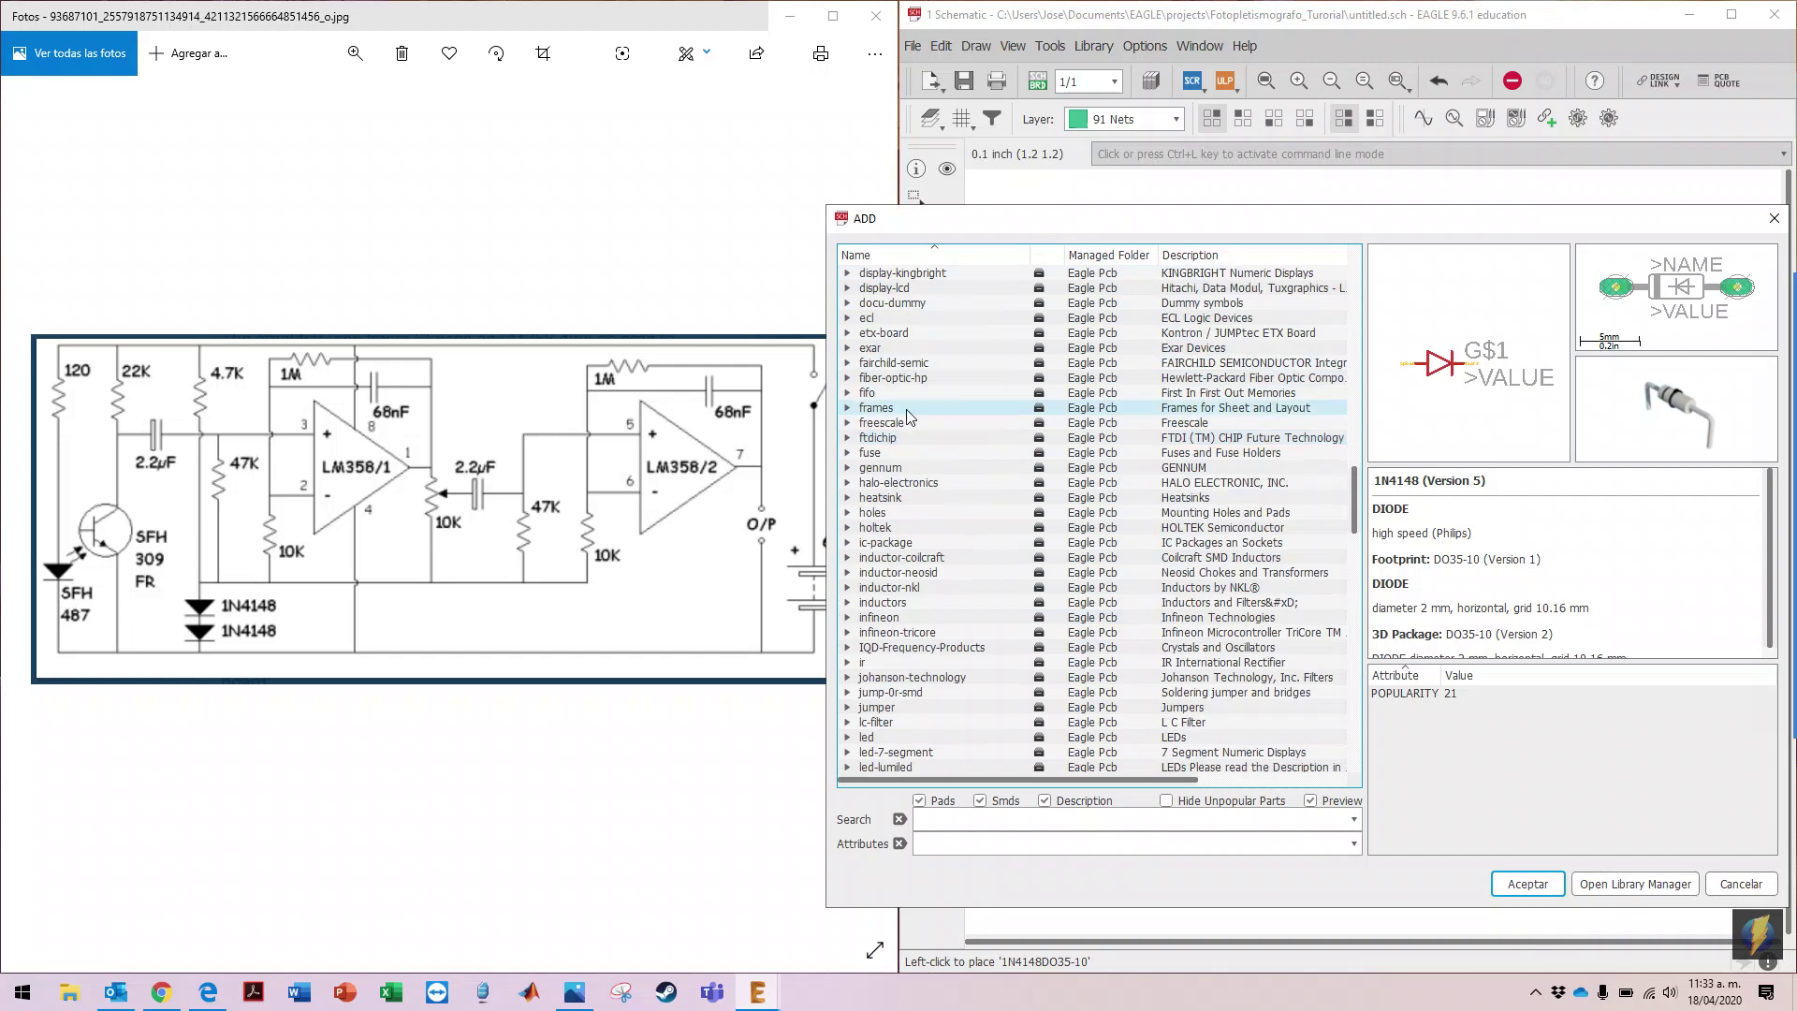
scroll(953, 459, "down", 15)
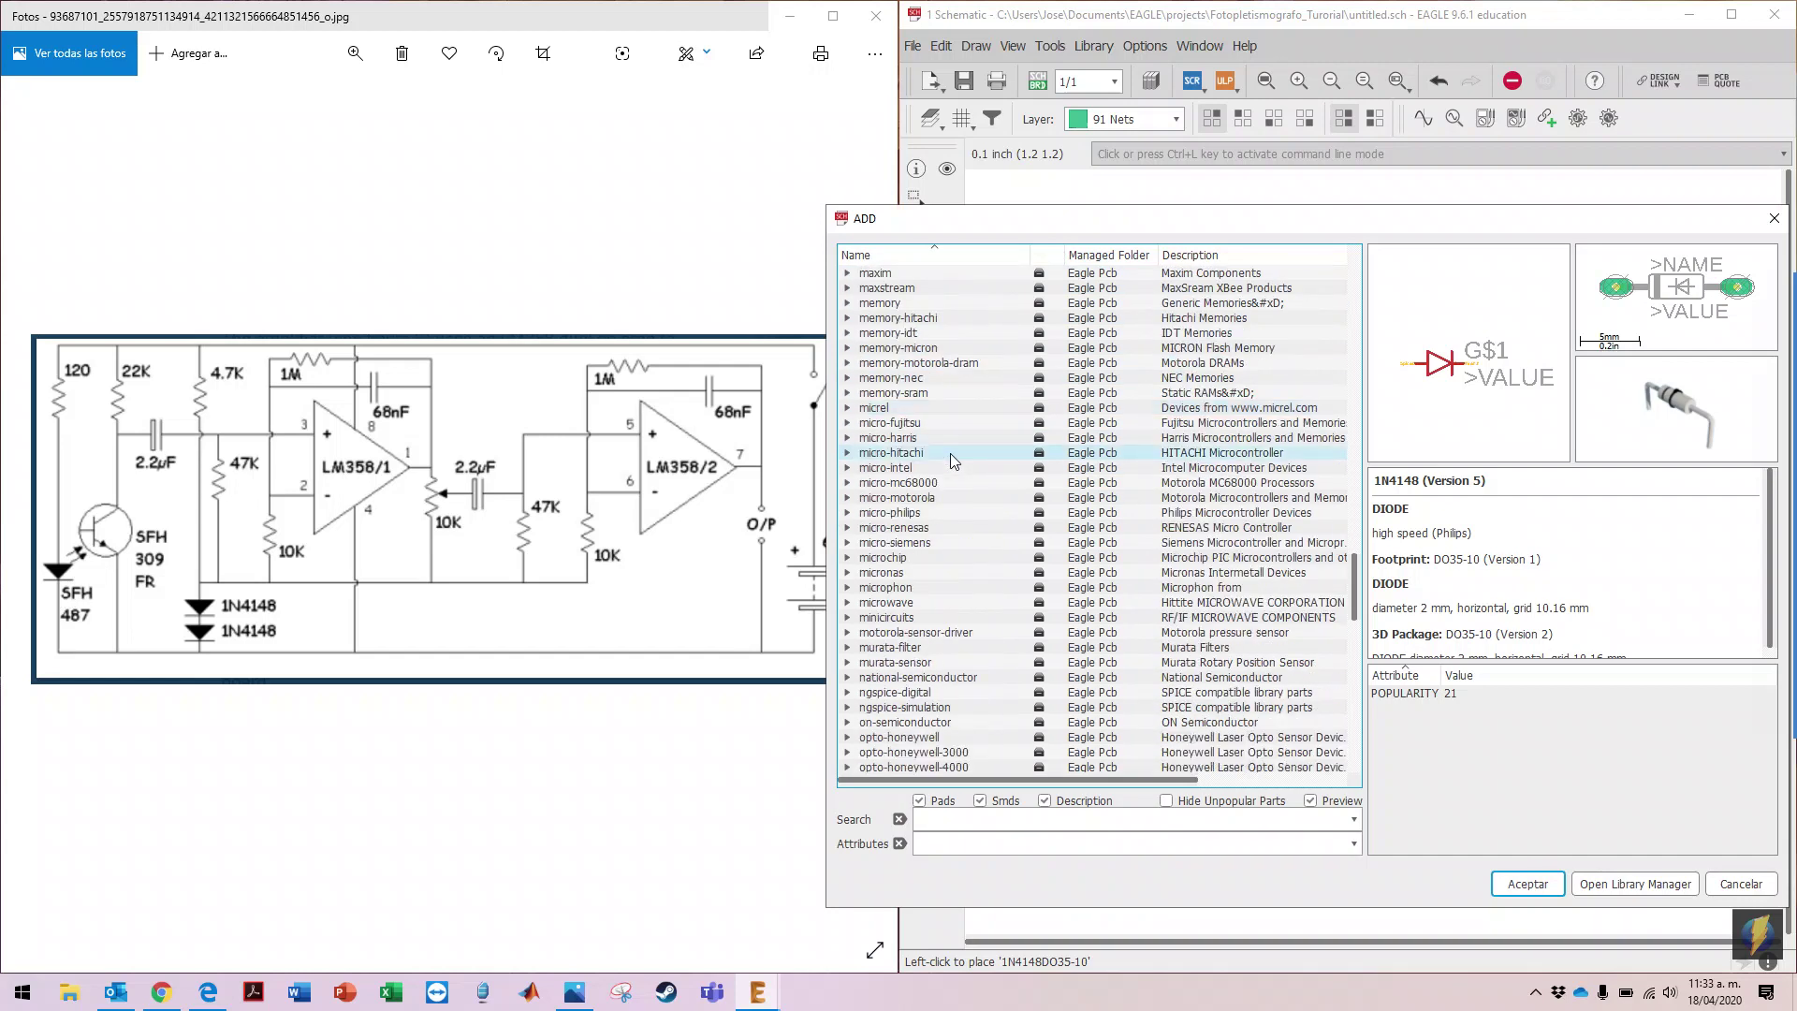
scroll(928, 595, "down", 1)
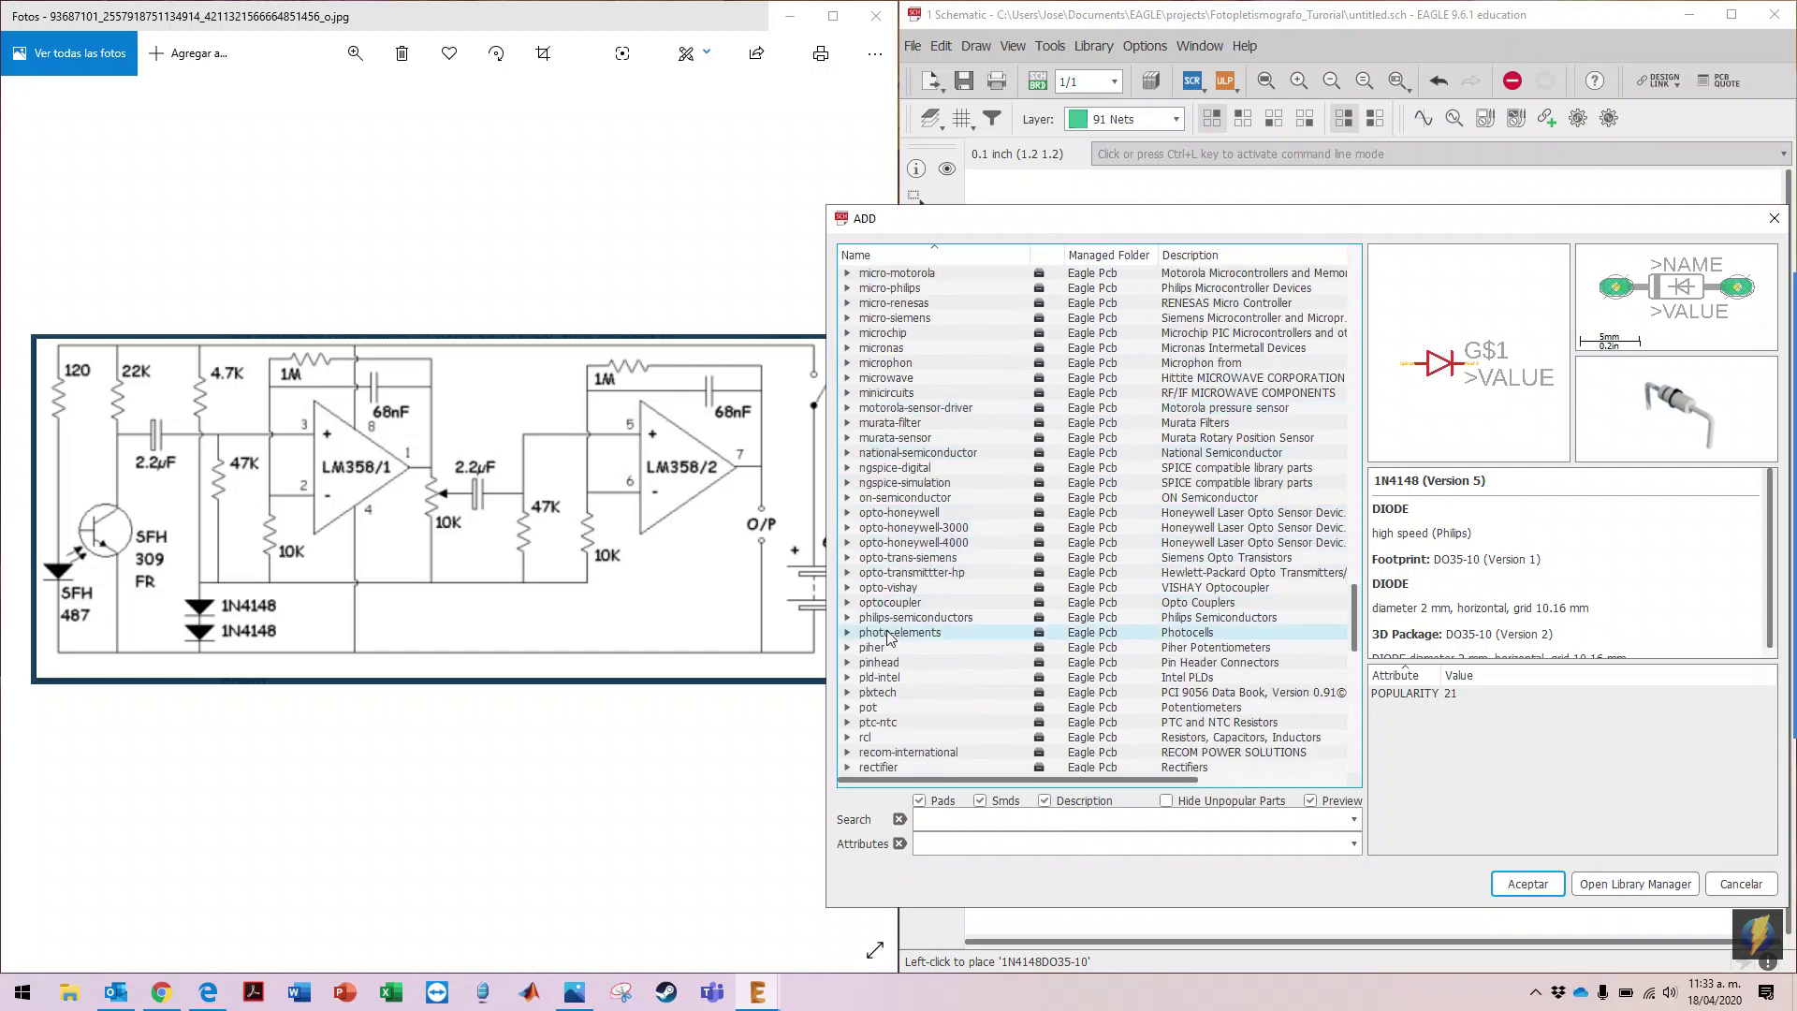
scroll(894, 603, "down", 1)
left_click(847, 587)
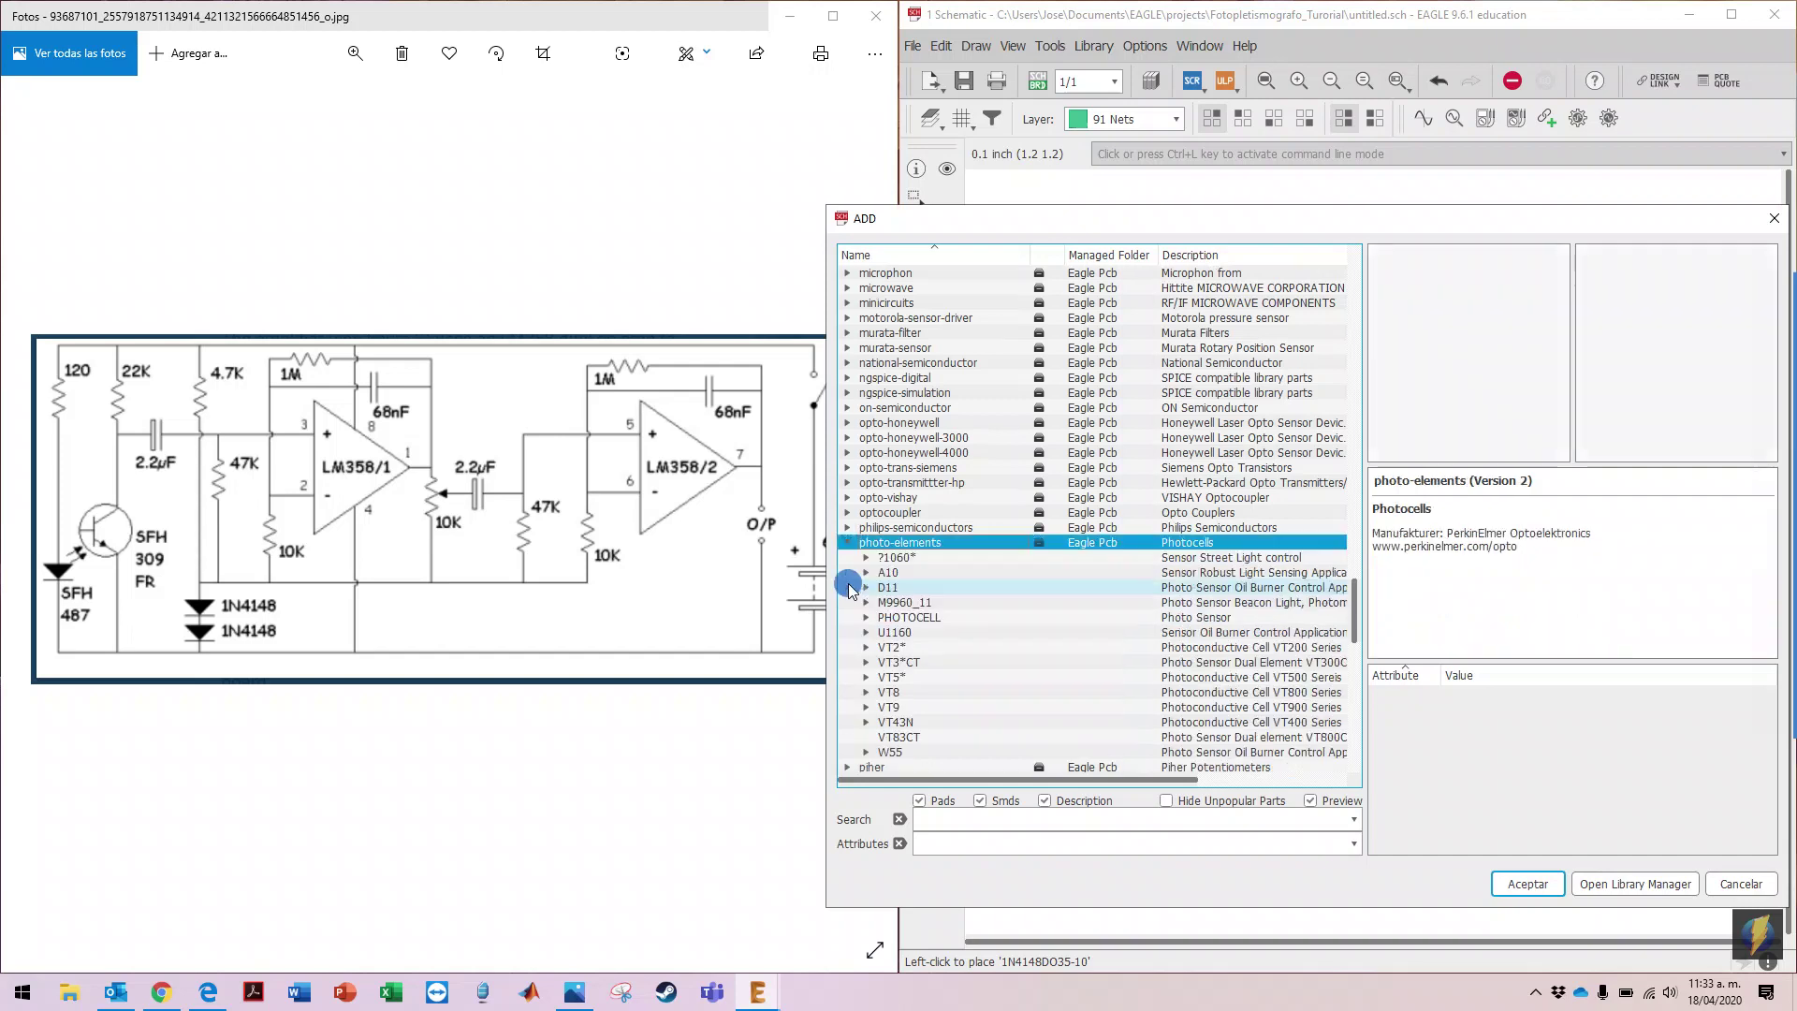
scroll(979, 558, "down", 2)
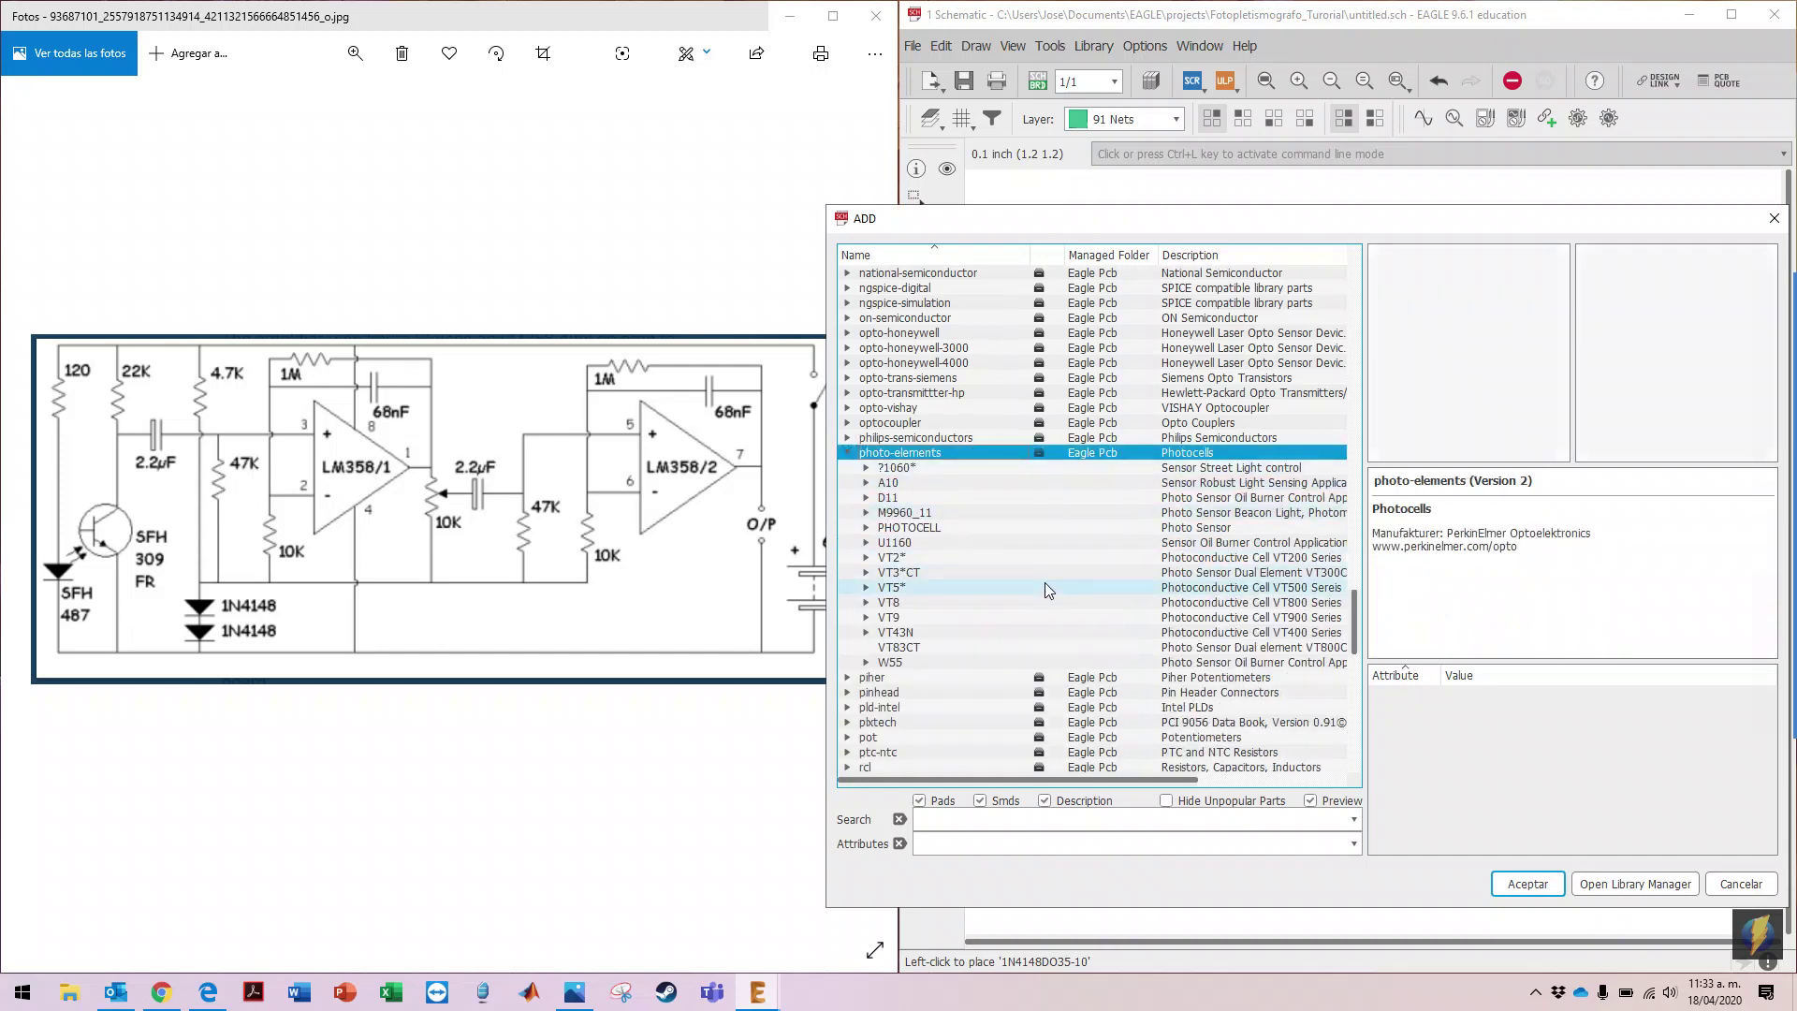
left_click(847, 452)
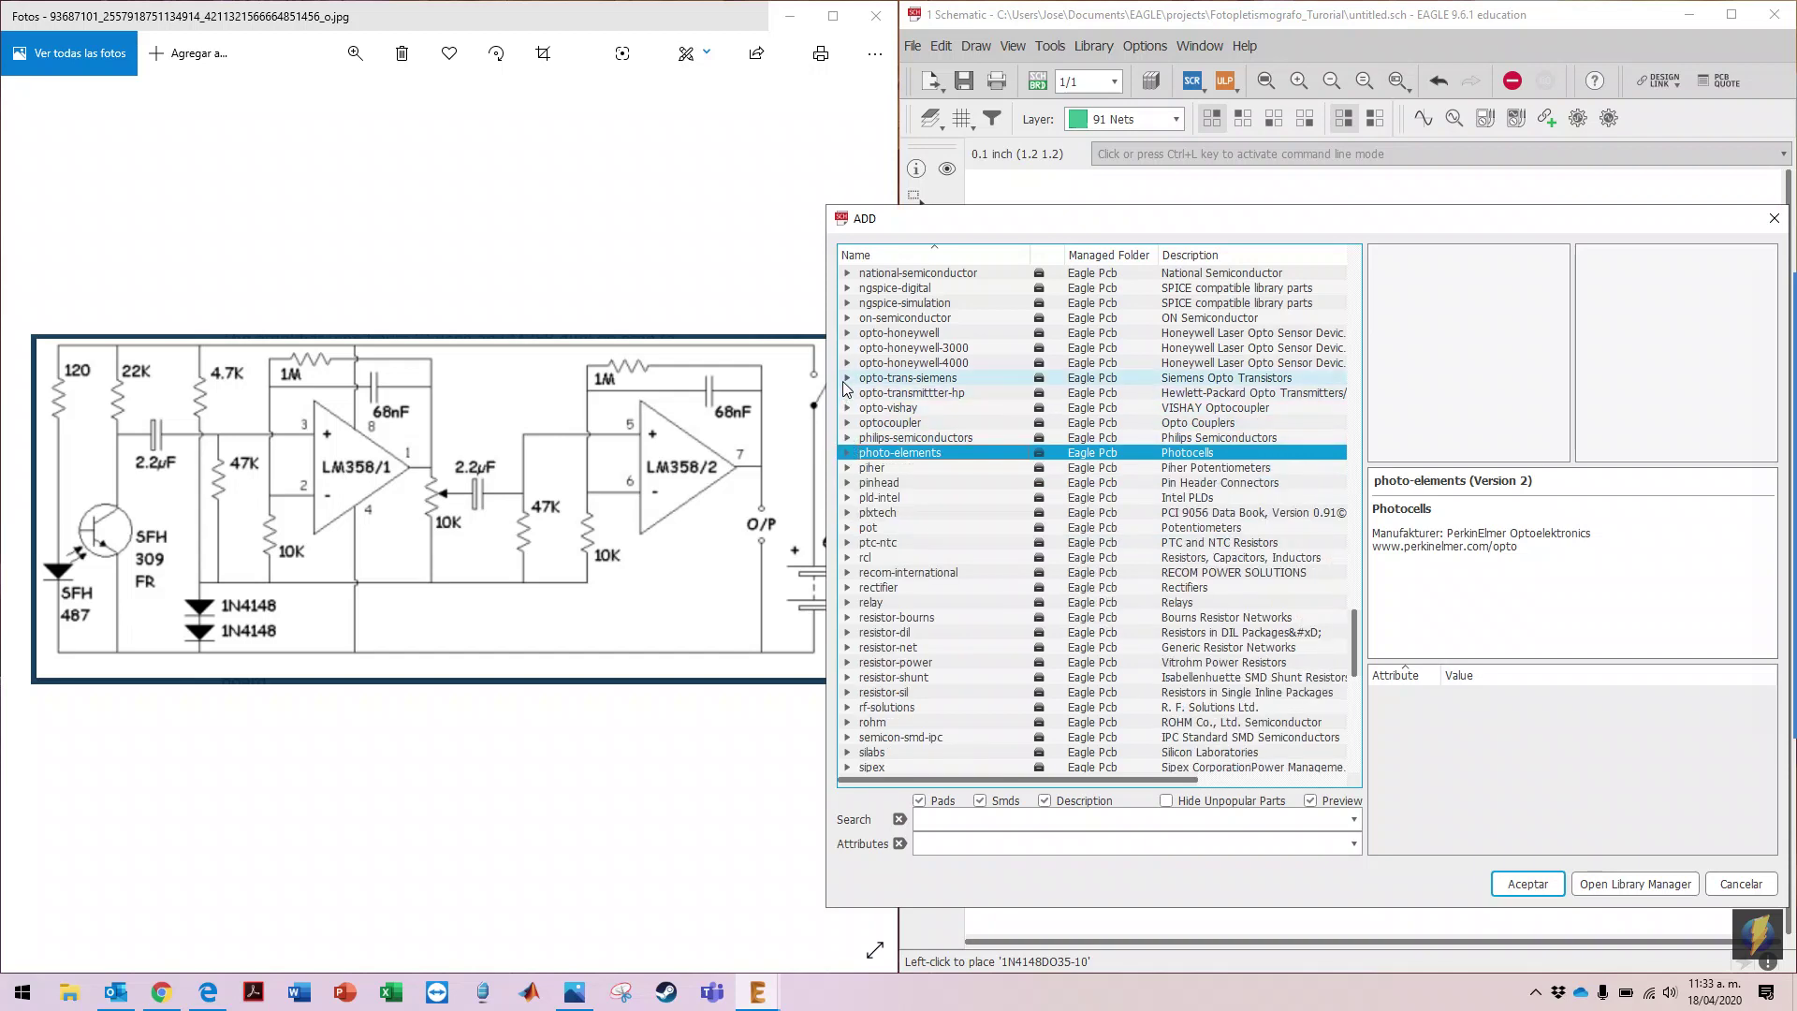
Step: Place one BPX65 photodiode from the opto-trans-siemens library on the far side of the first op-amp, level with it
left_click(847, 379)
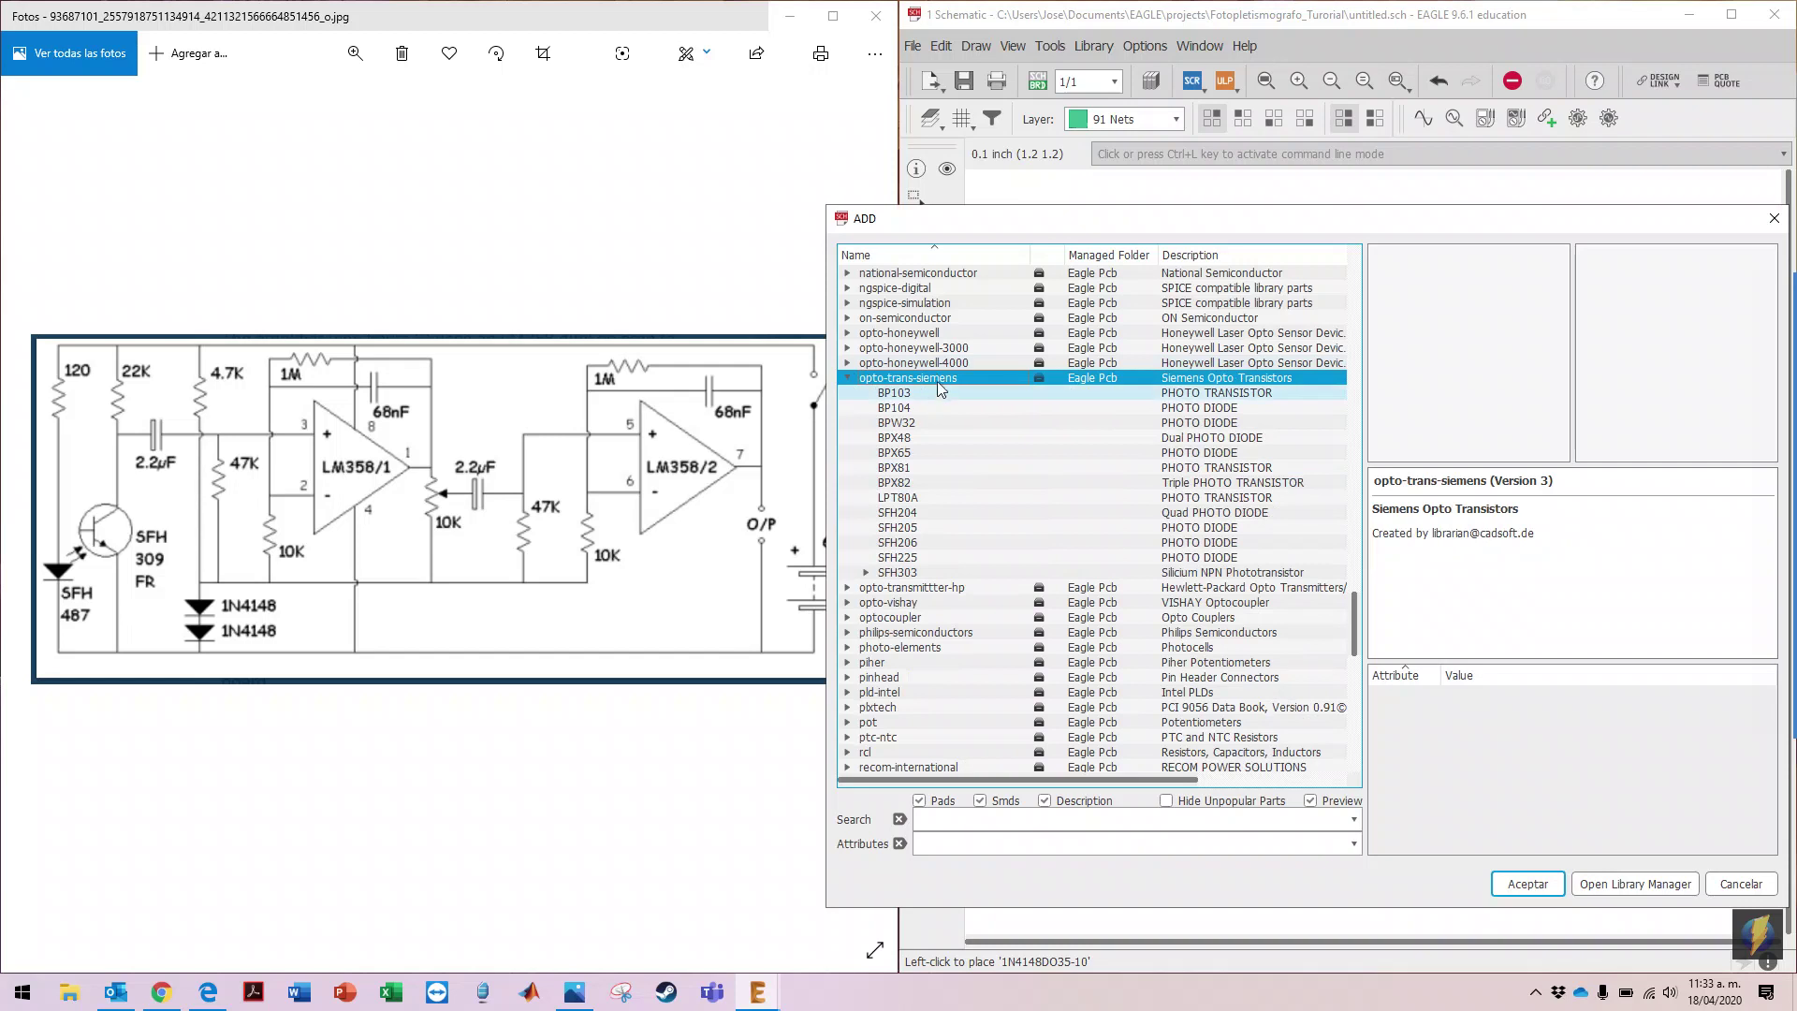
left_click(1205, 453)
scroll(1206, 458, "right", 1)
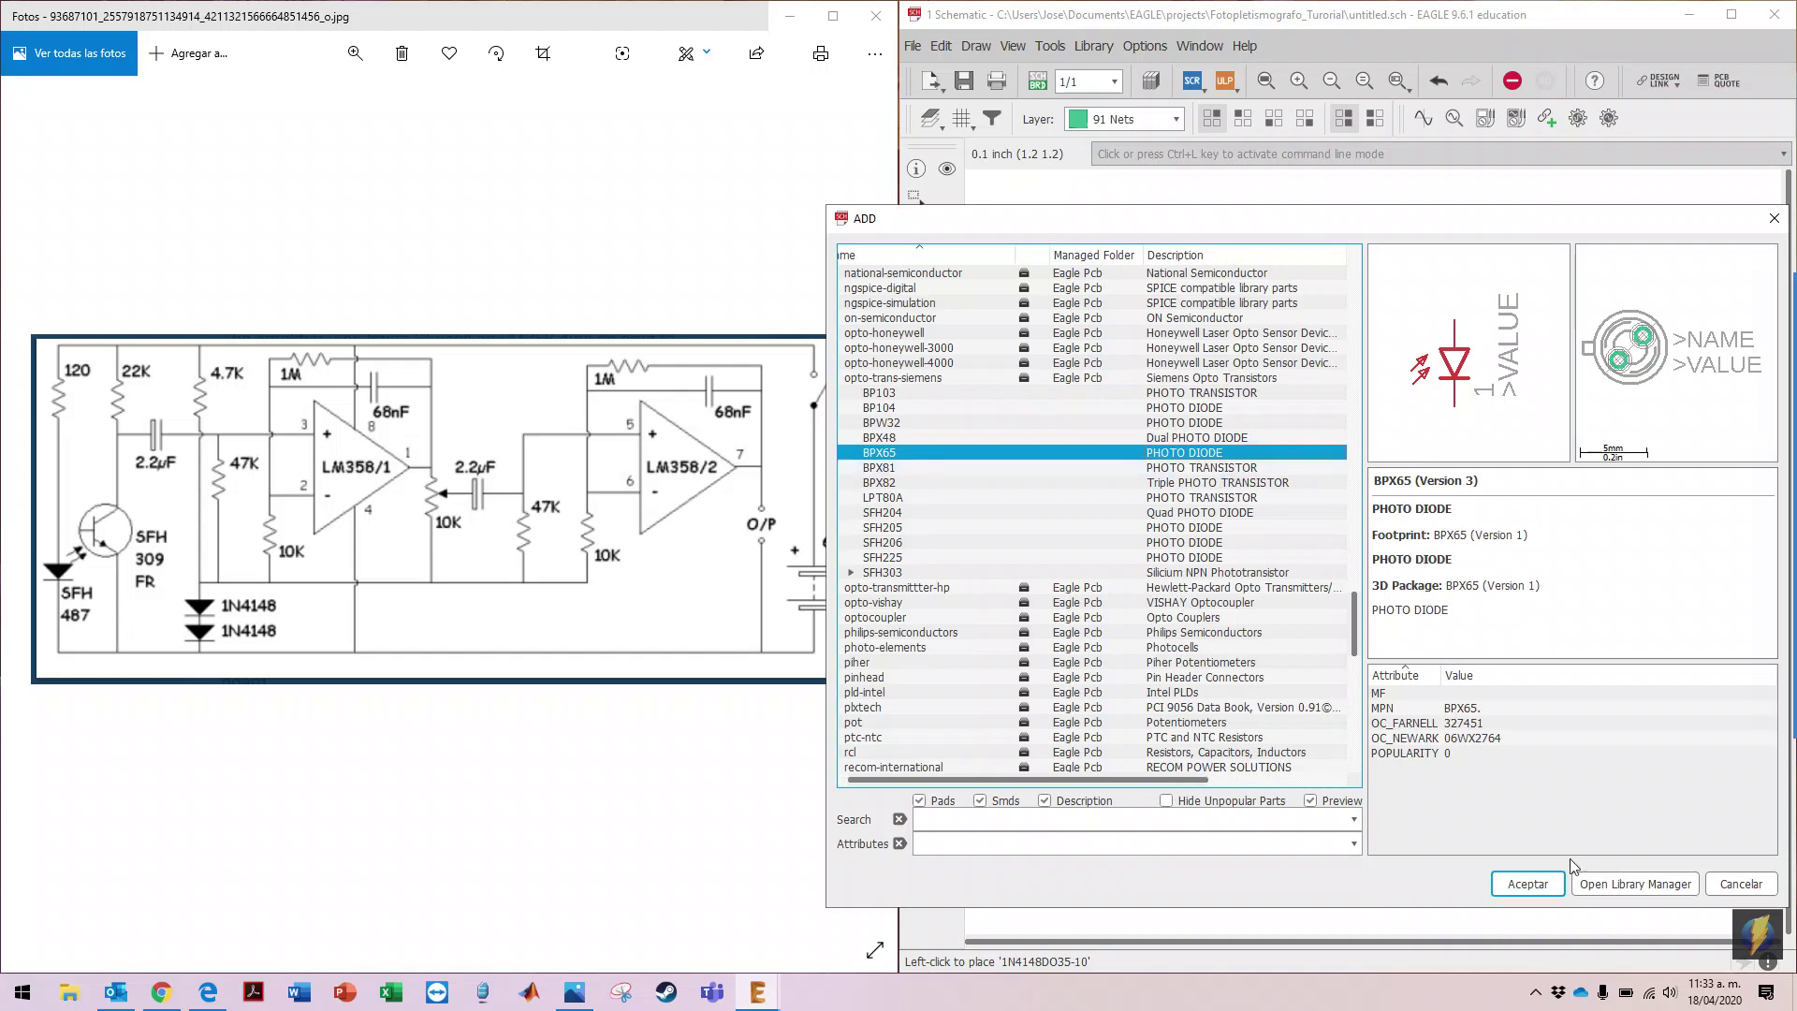
left_click(1525, 881)
left_click(1009, 477)
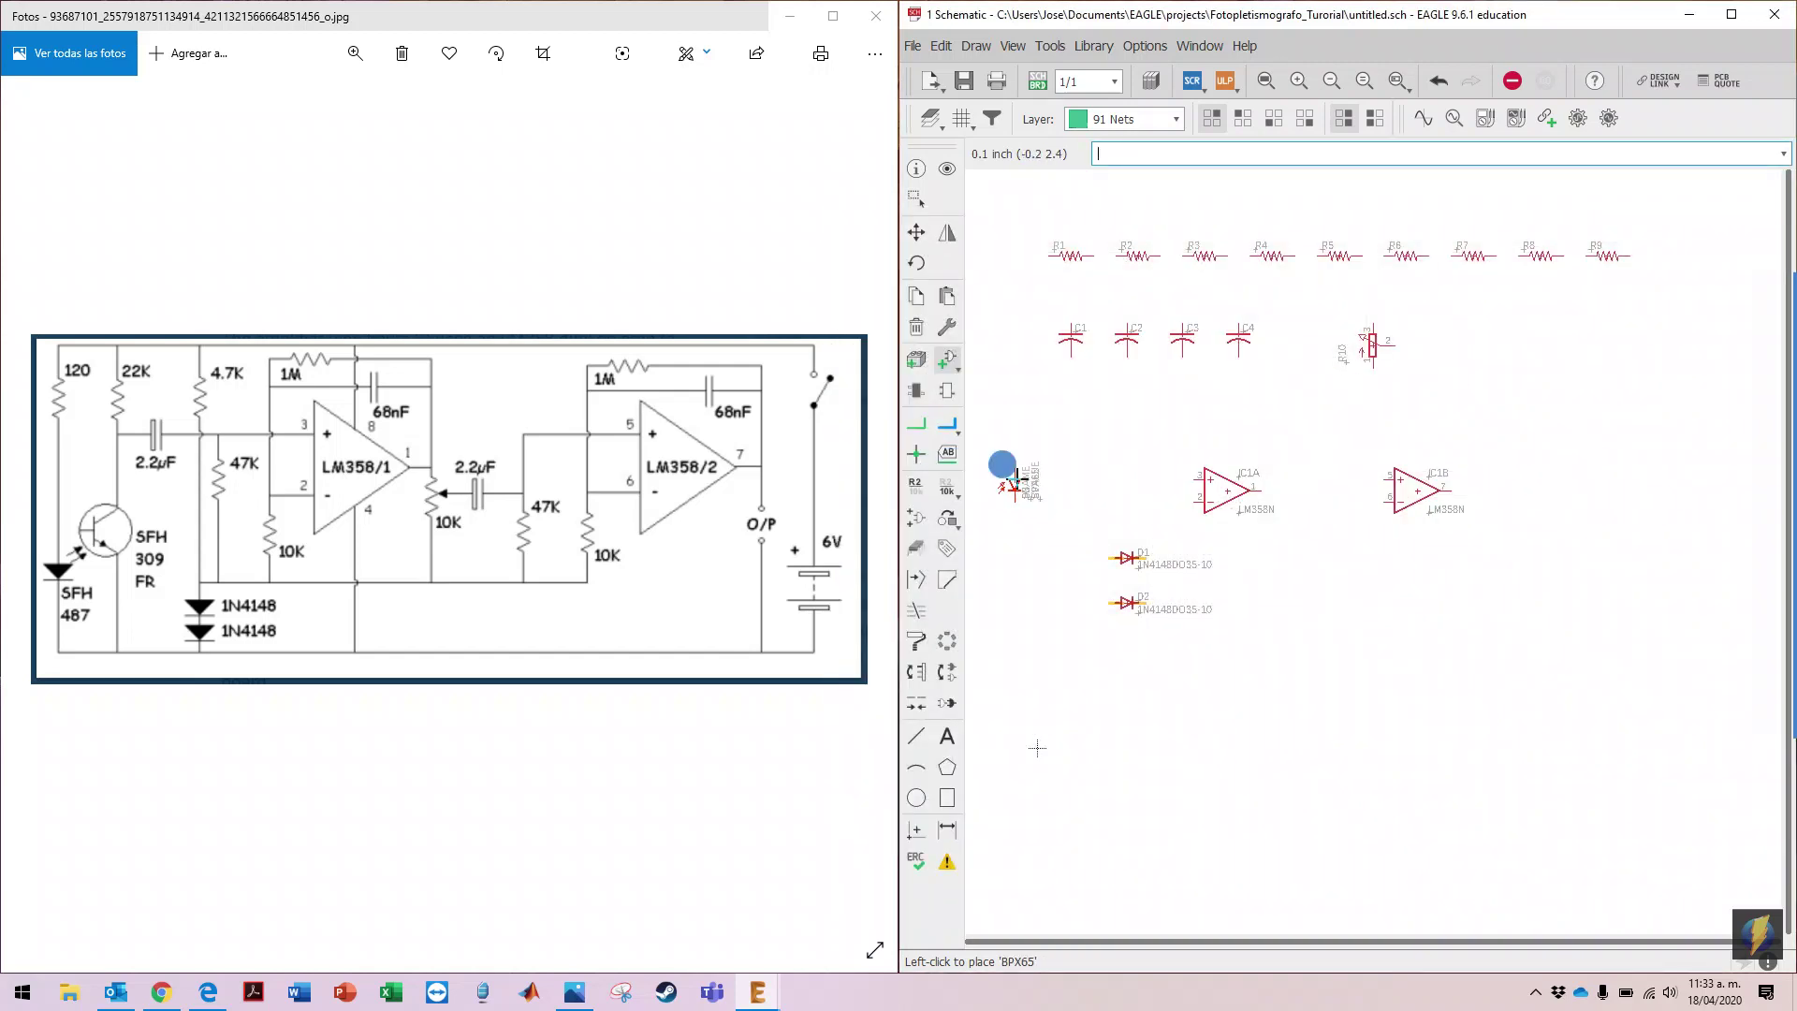
key("Escape")
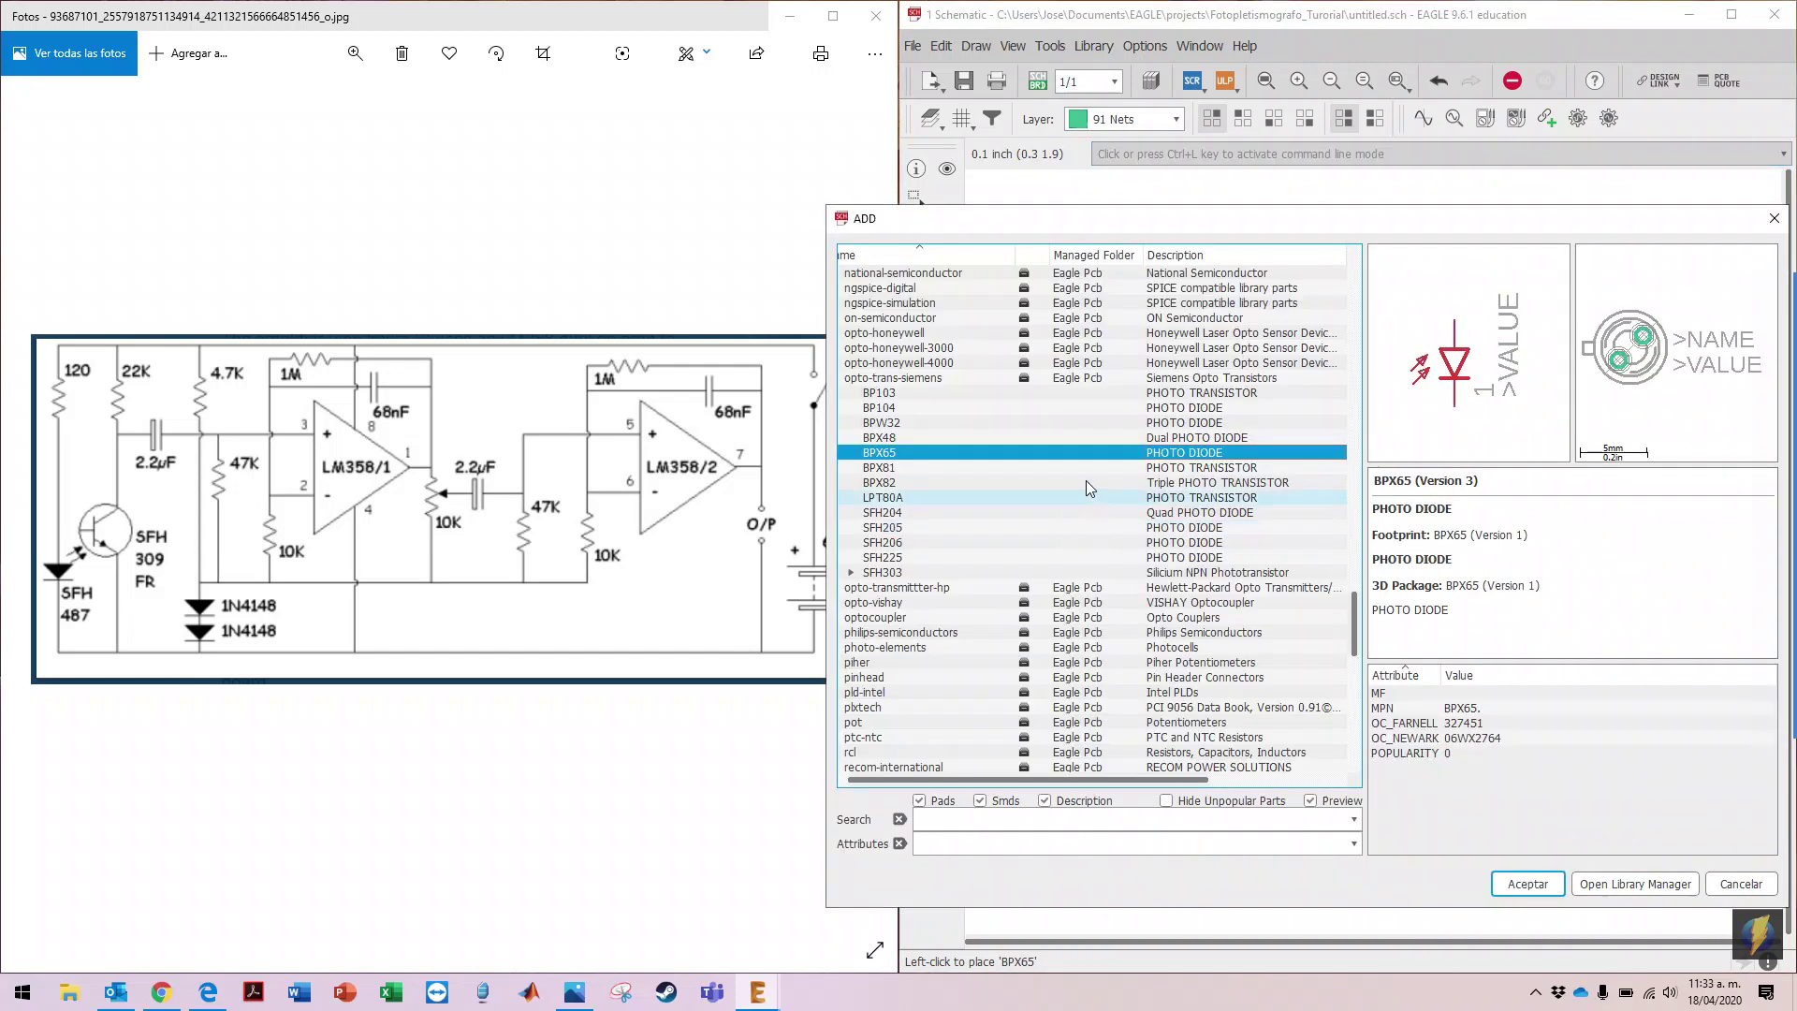
Step: Place one BPX81 phototransistor between the photodiode and the first op-amp
left_click(1160, 467)
left_click(1528, 884)
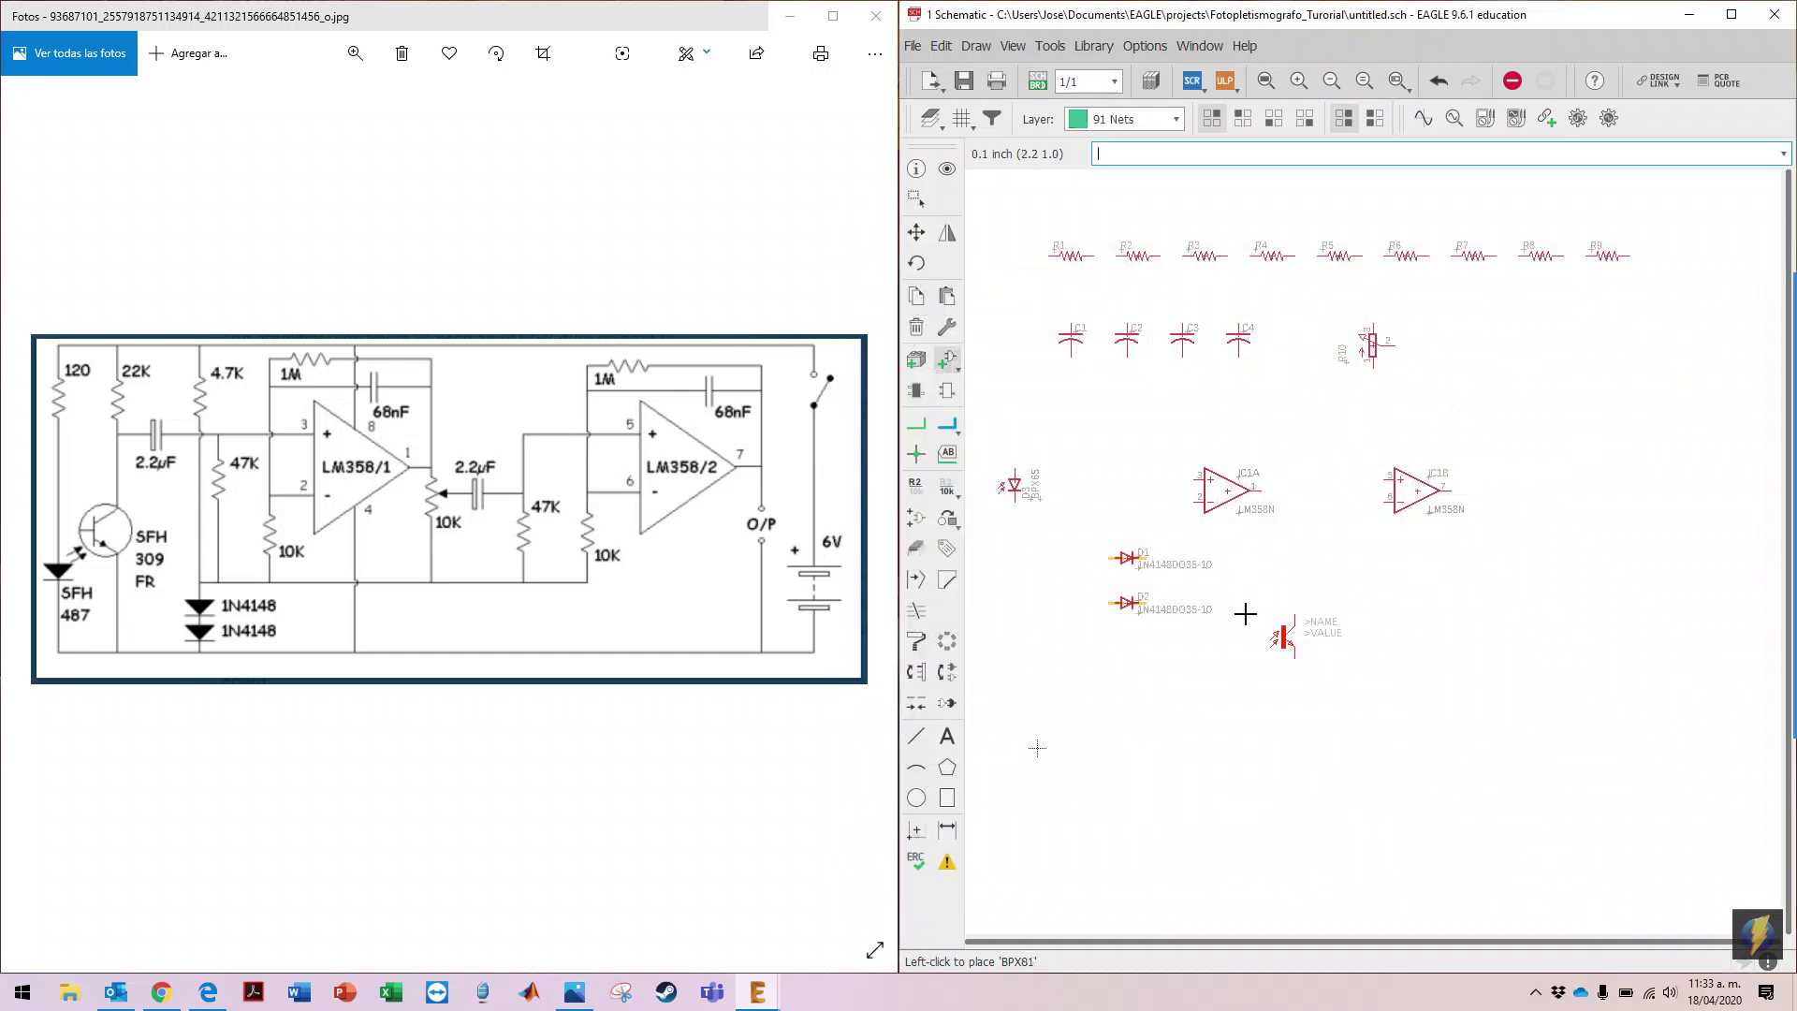
left_click(1081, 487)
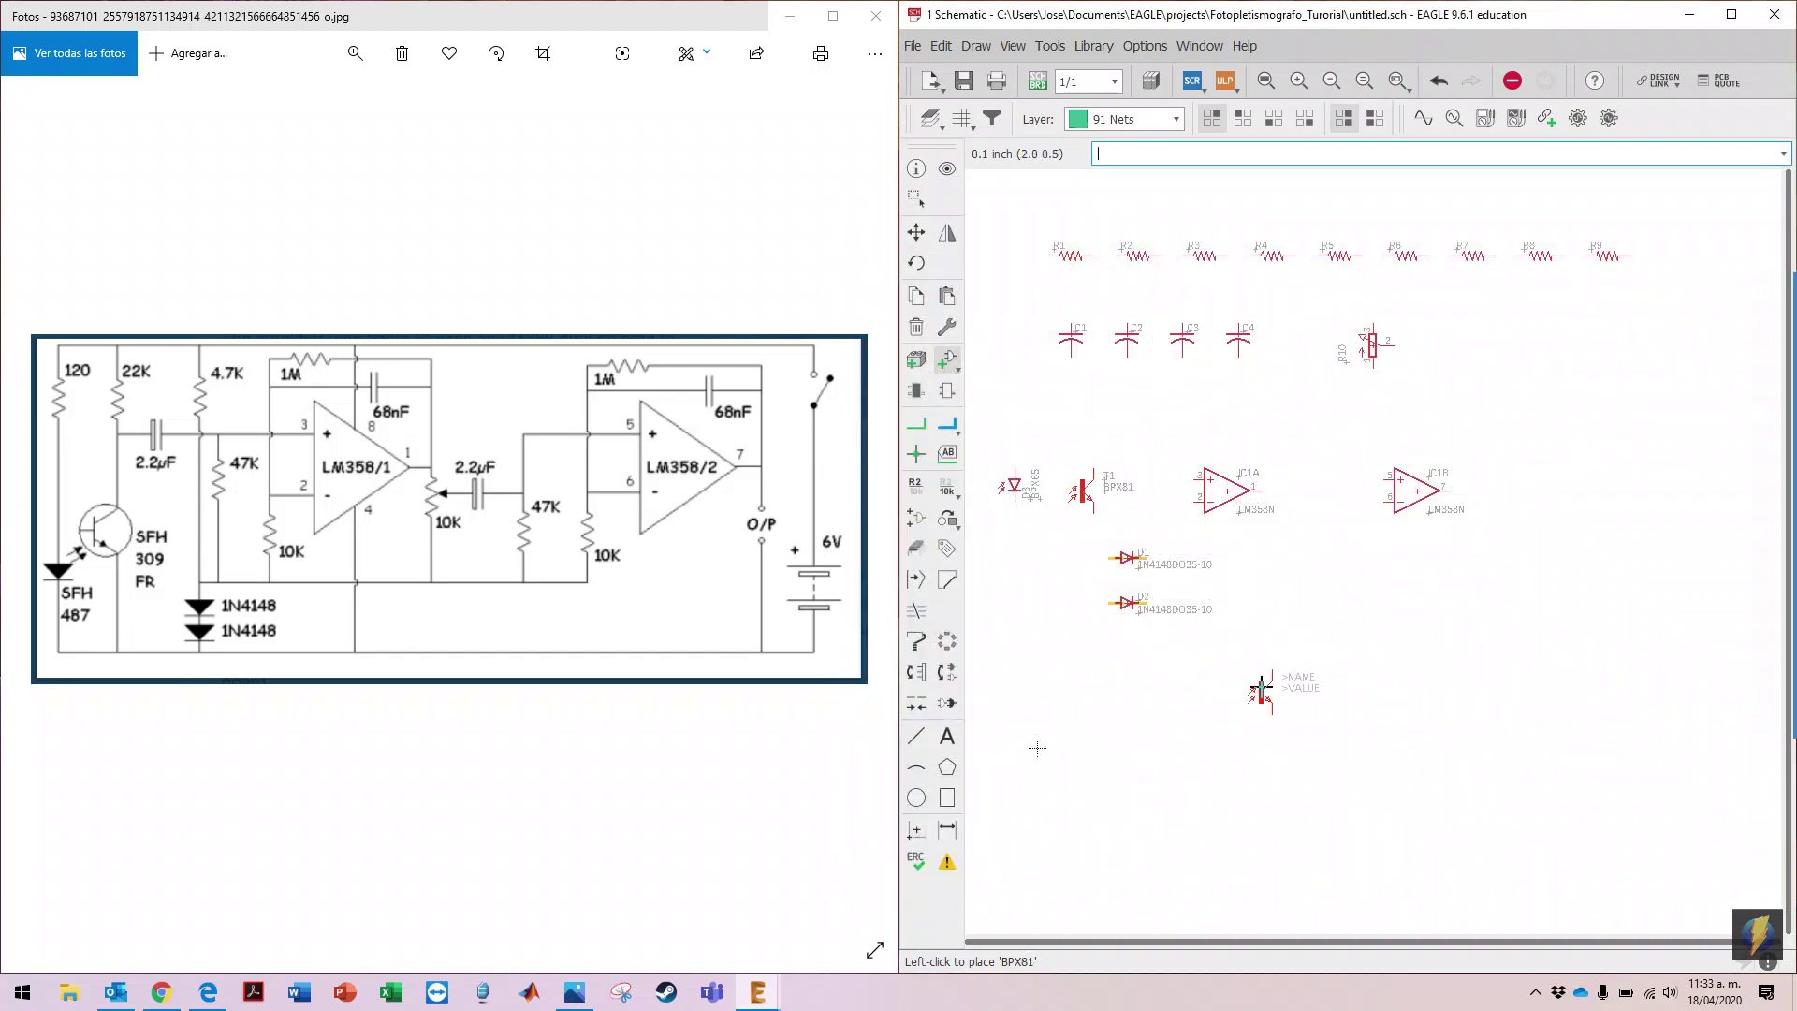
key("Escape")
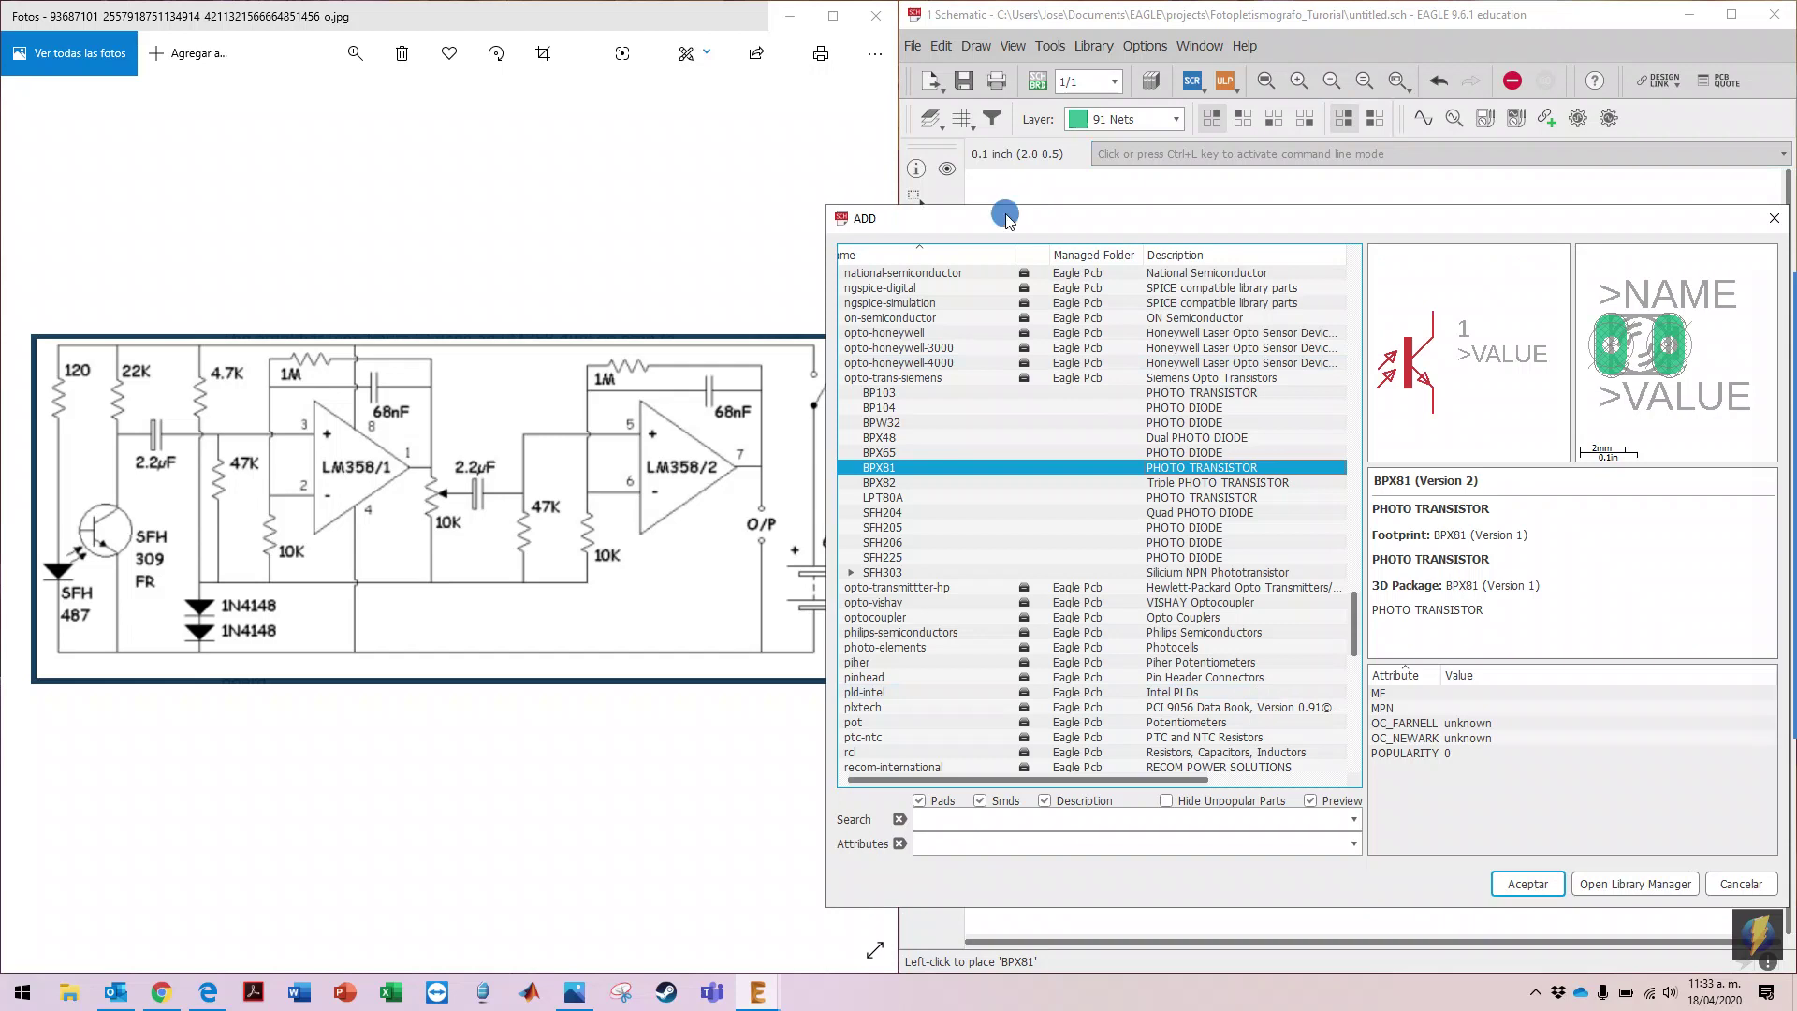
Step: Collapse the opto-trans-siemens library and list the parts in the buzzer library
left_click_drag(1008, 221, 1131, 227)
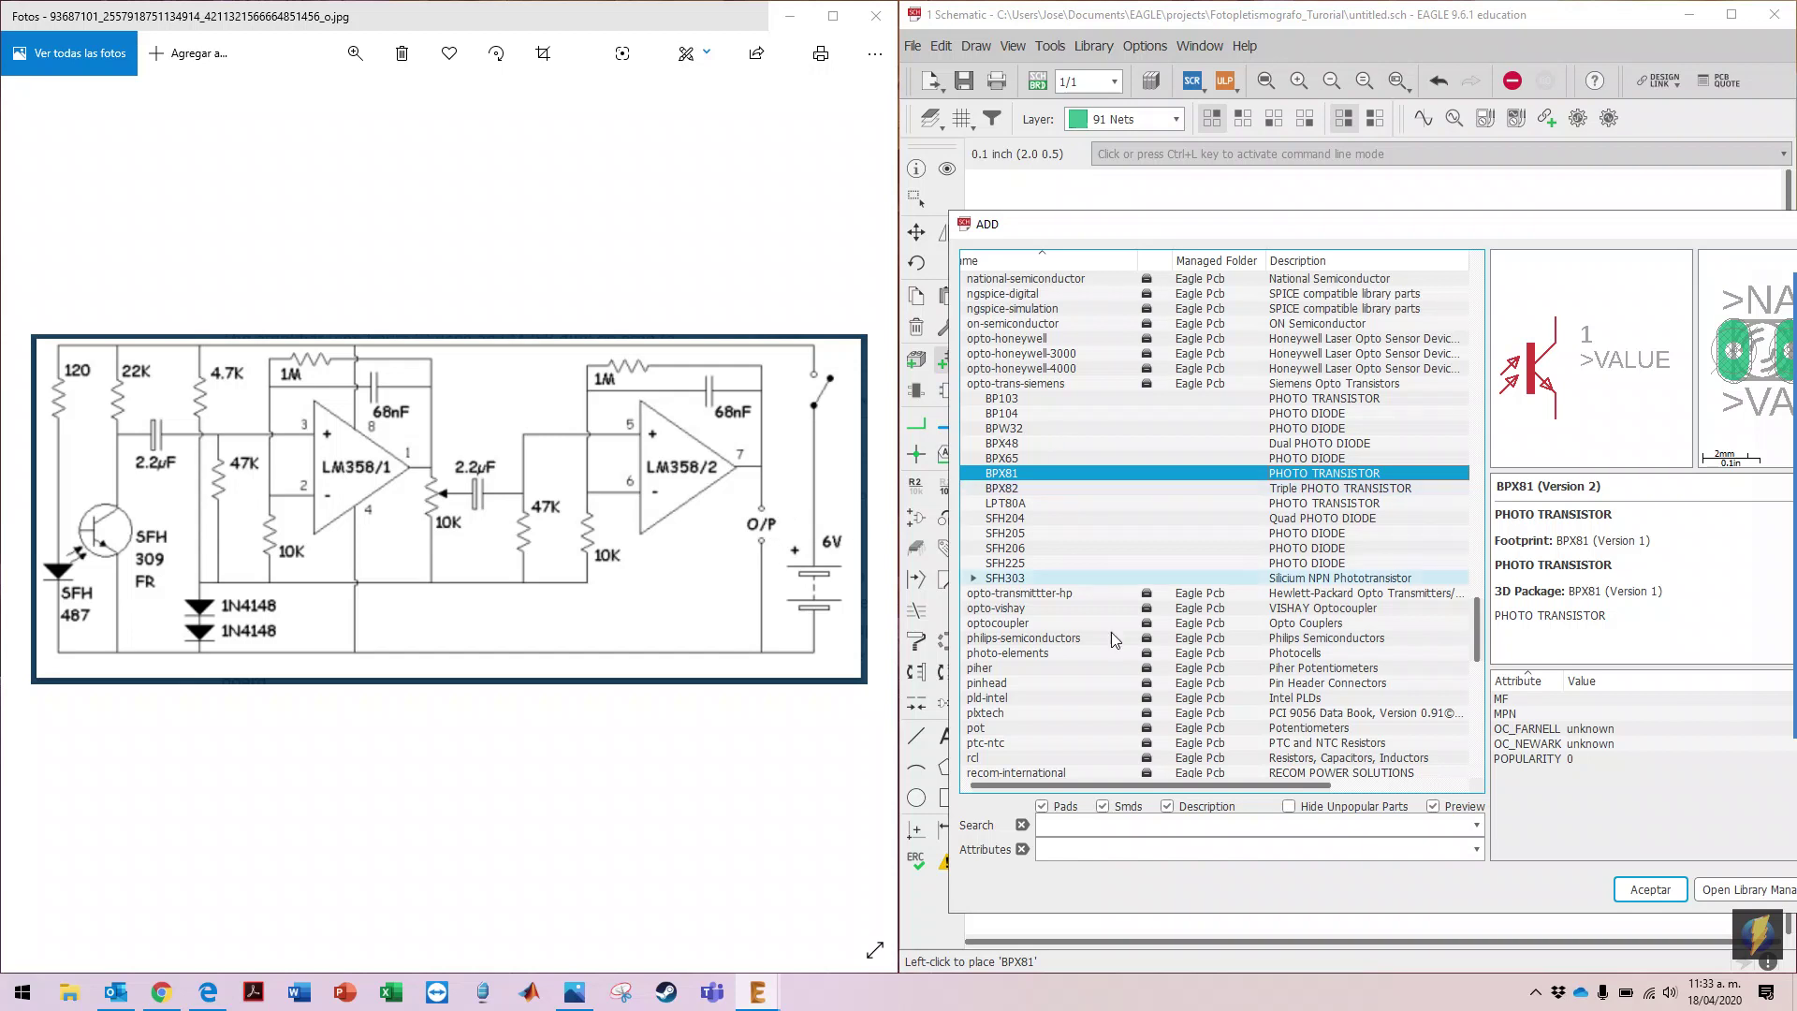
left_click_drag(1099, 788, 1085, 789)
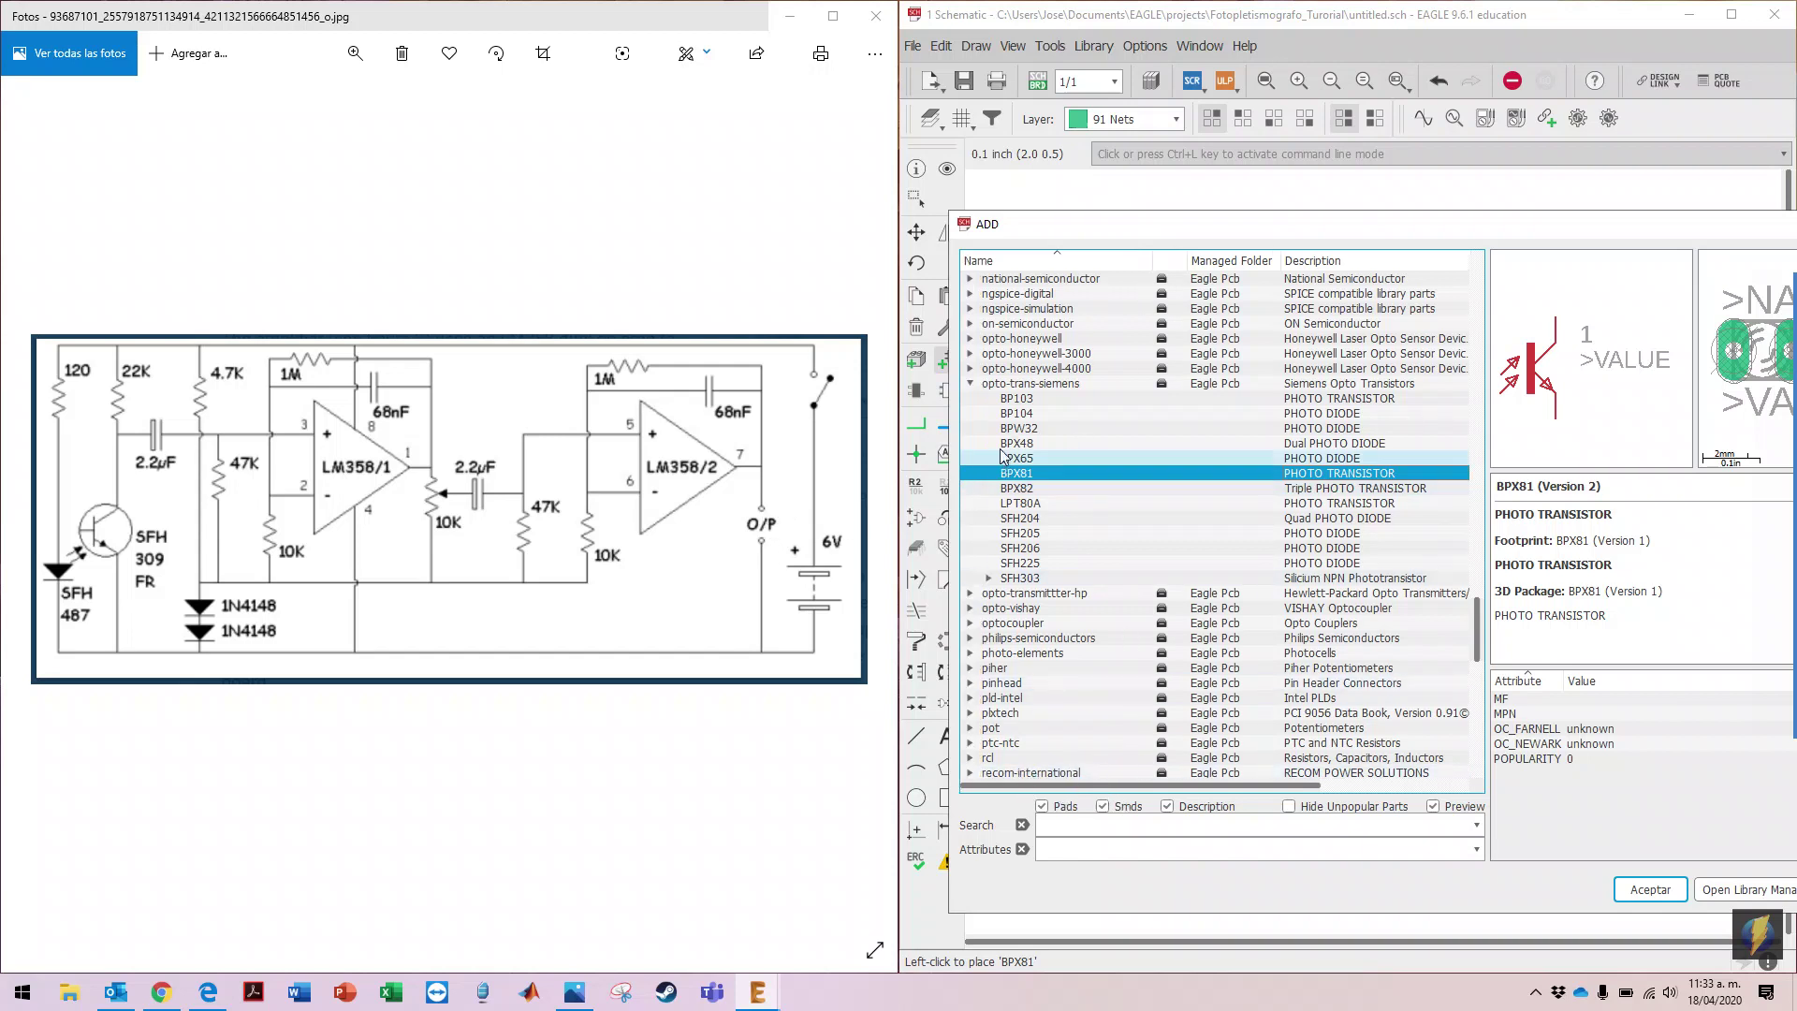
left_click(968, 386)
scroll(1114, 481, "up", 20)
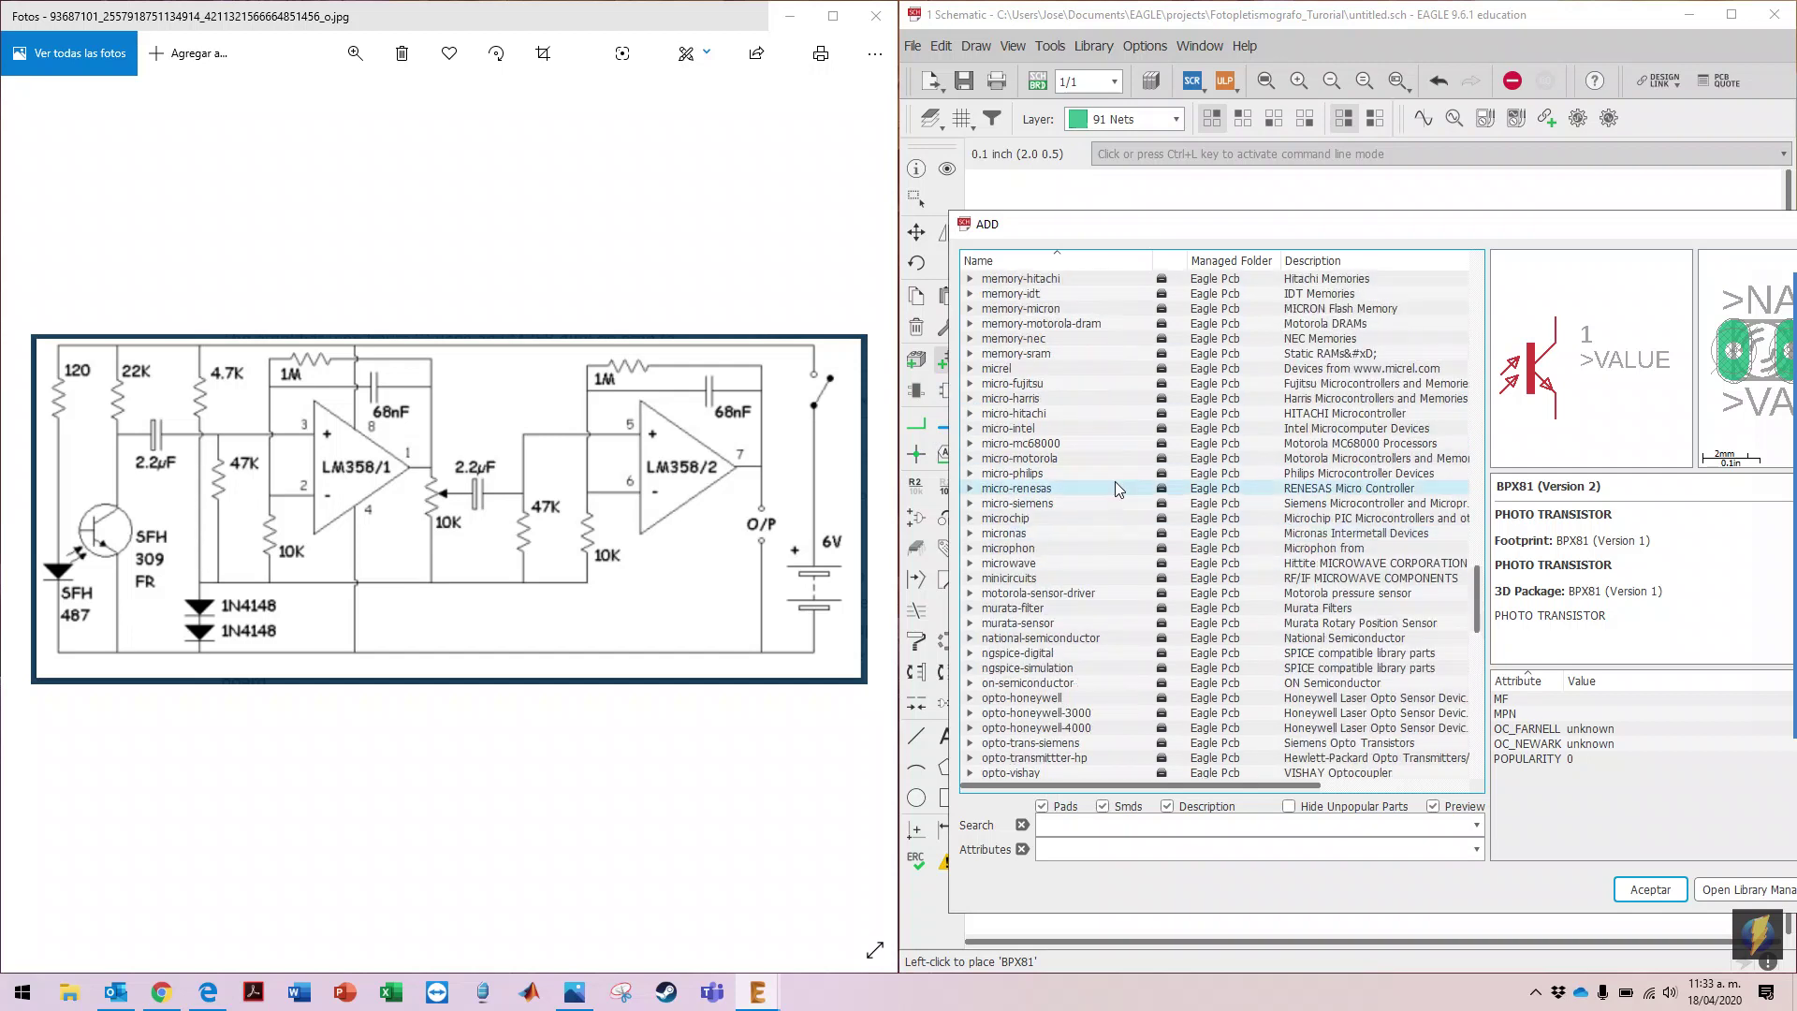
scroll(1115, 481, "up", 15)
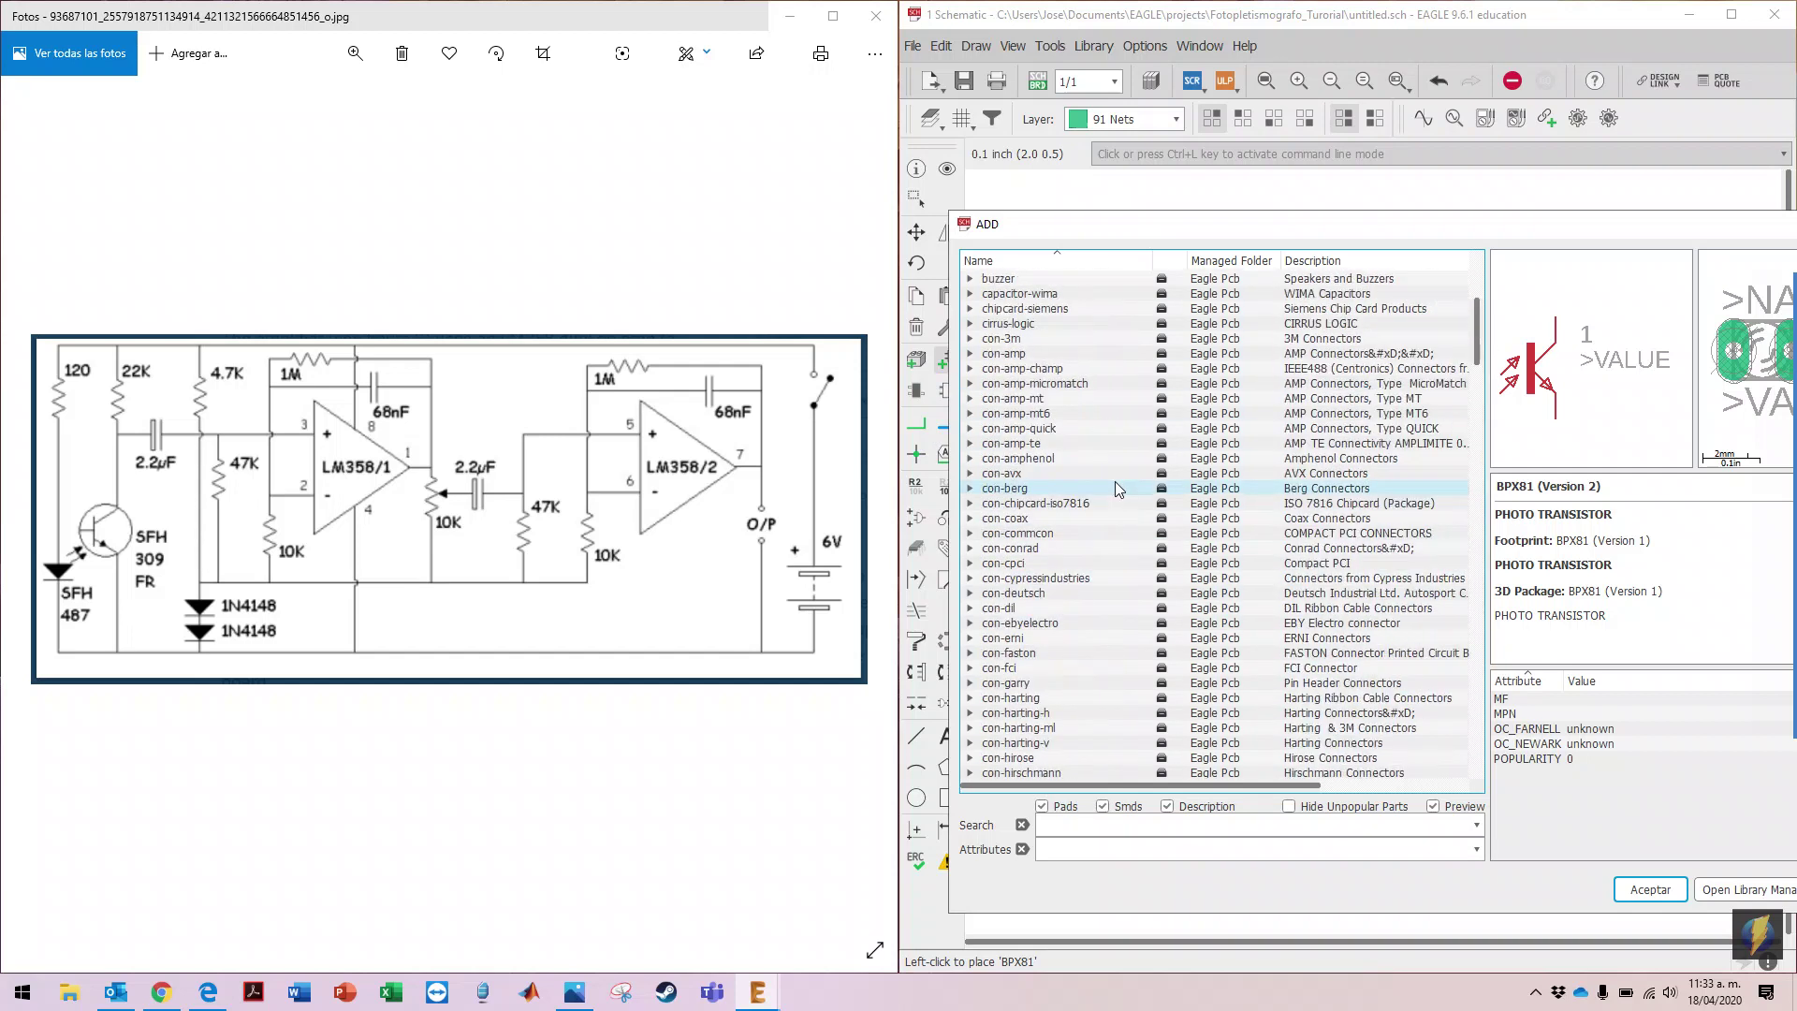
scroll(1059, 509, "down", 1)
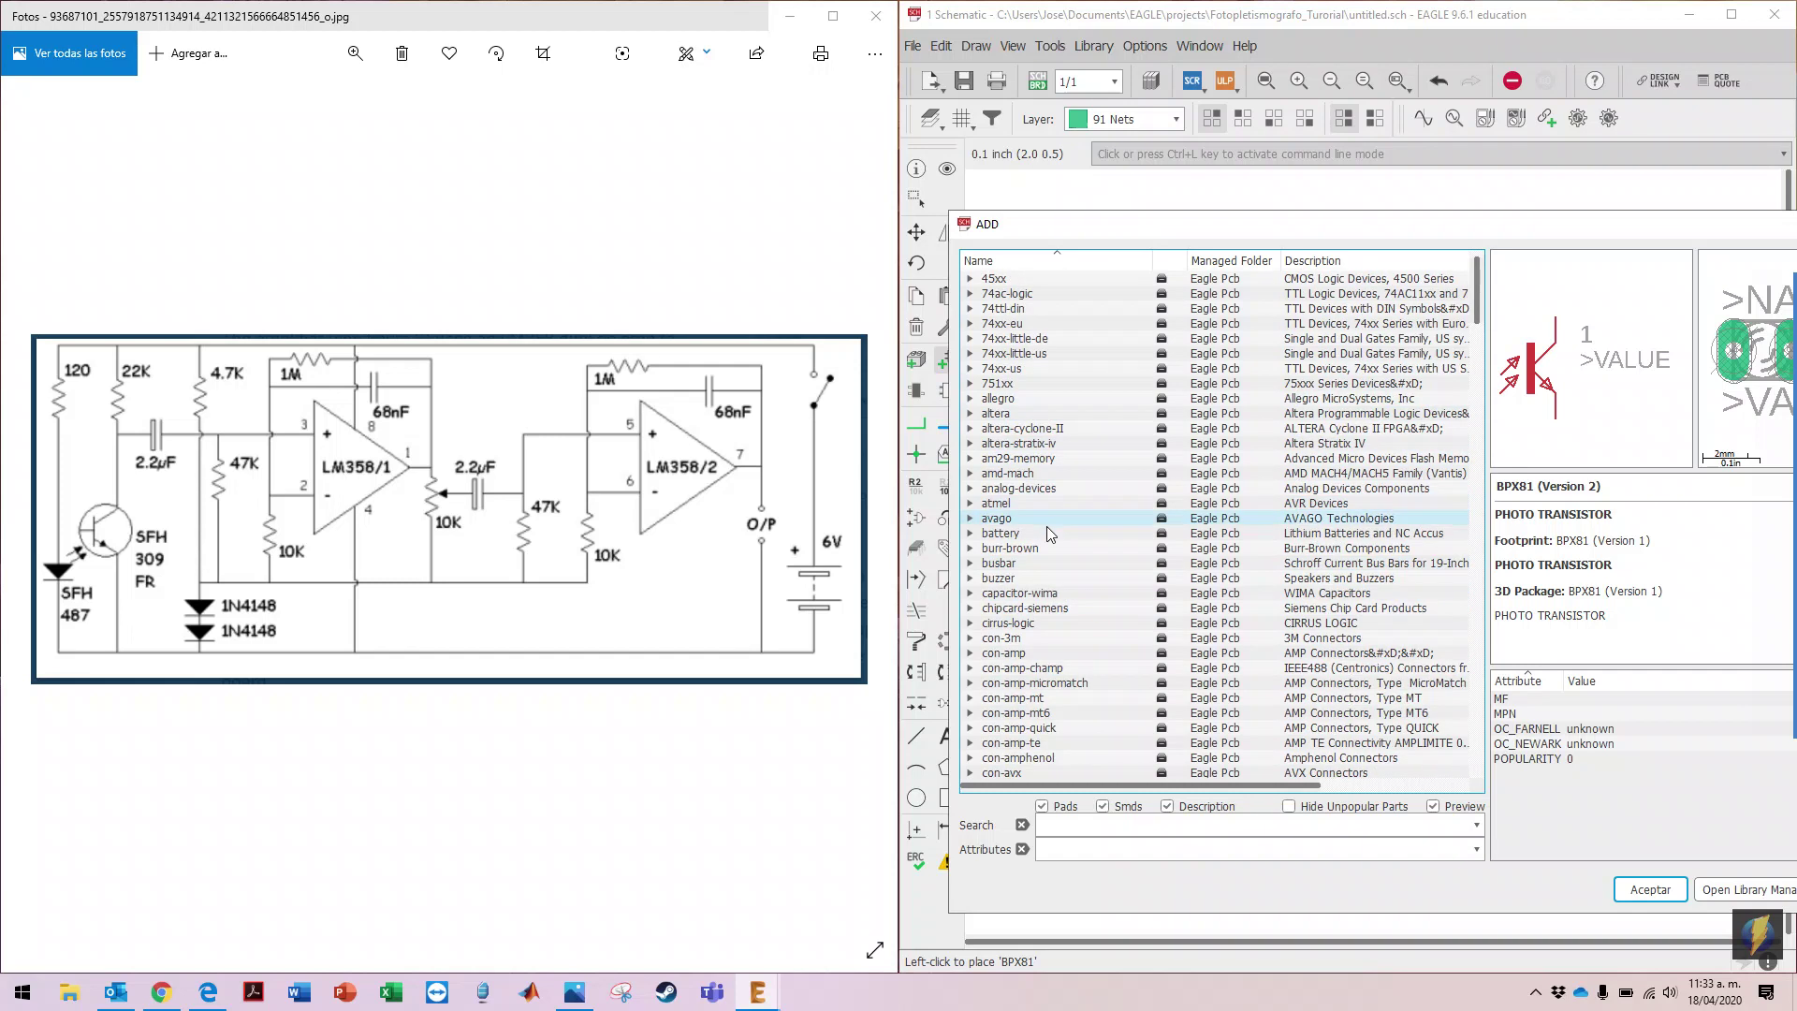
left_click(994, 578)
left_click(971, 579)
Step: Place one AL11P speaker beside the second op-amp as the circuit's output
left_click(1048, 295)
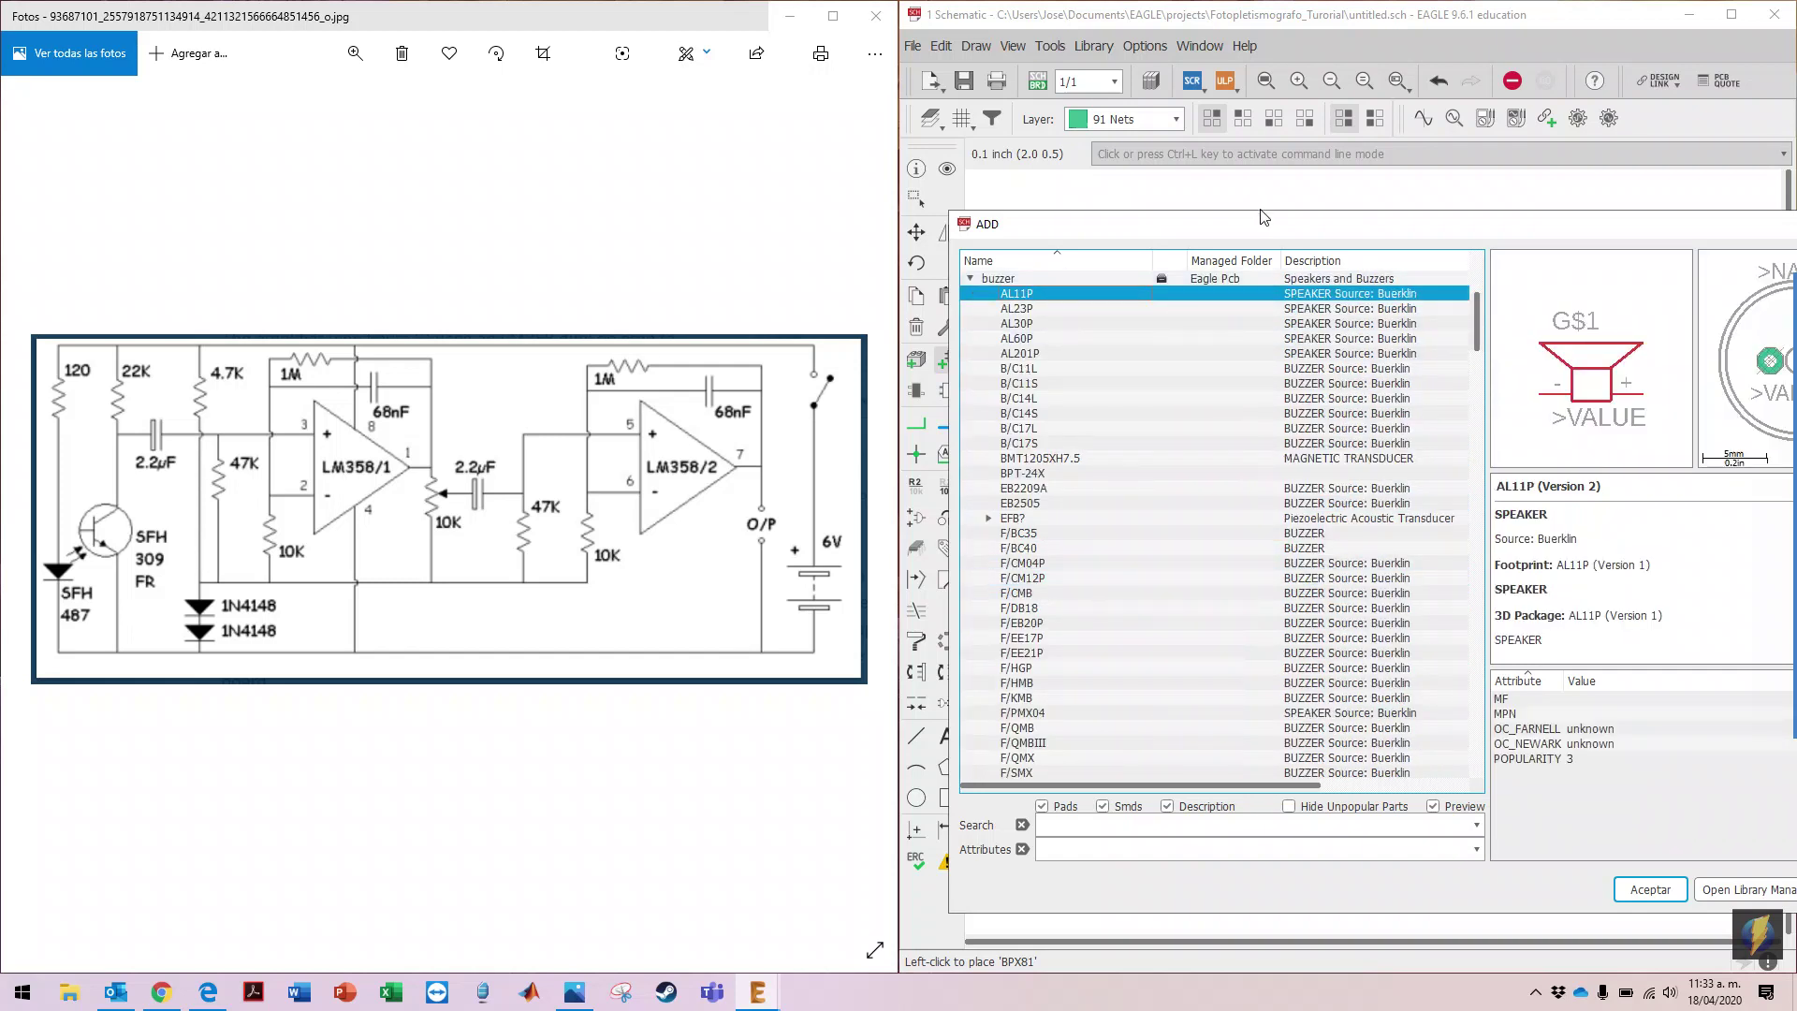
left_click_drag(1264, 225, 891, 187)
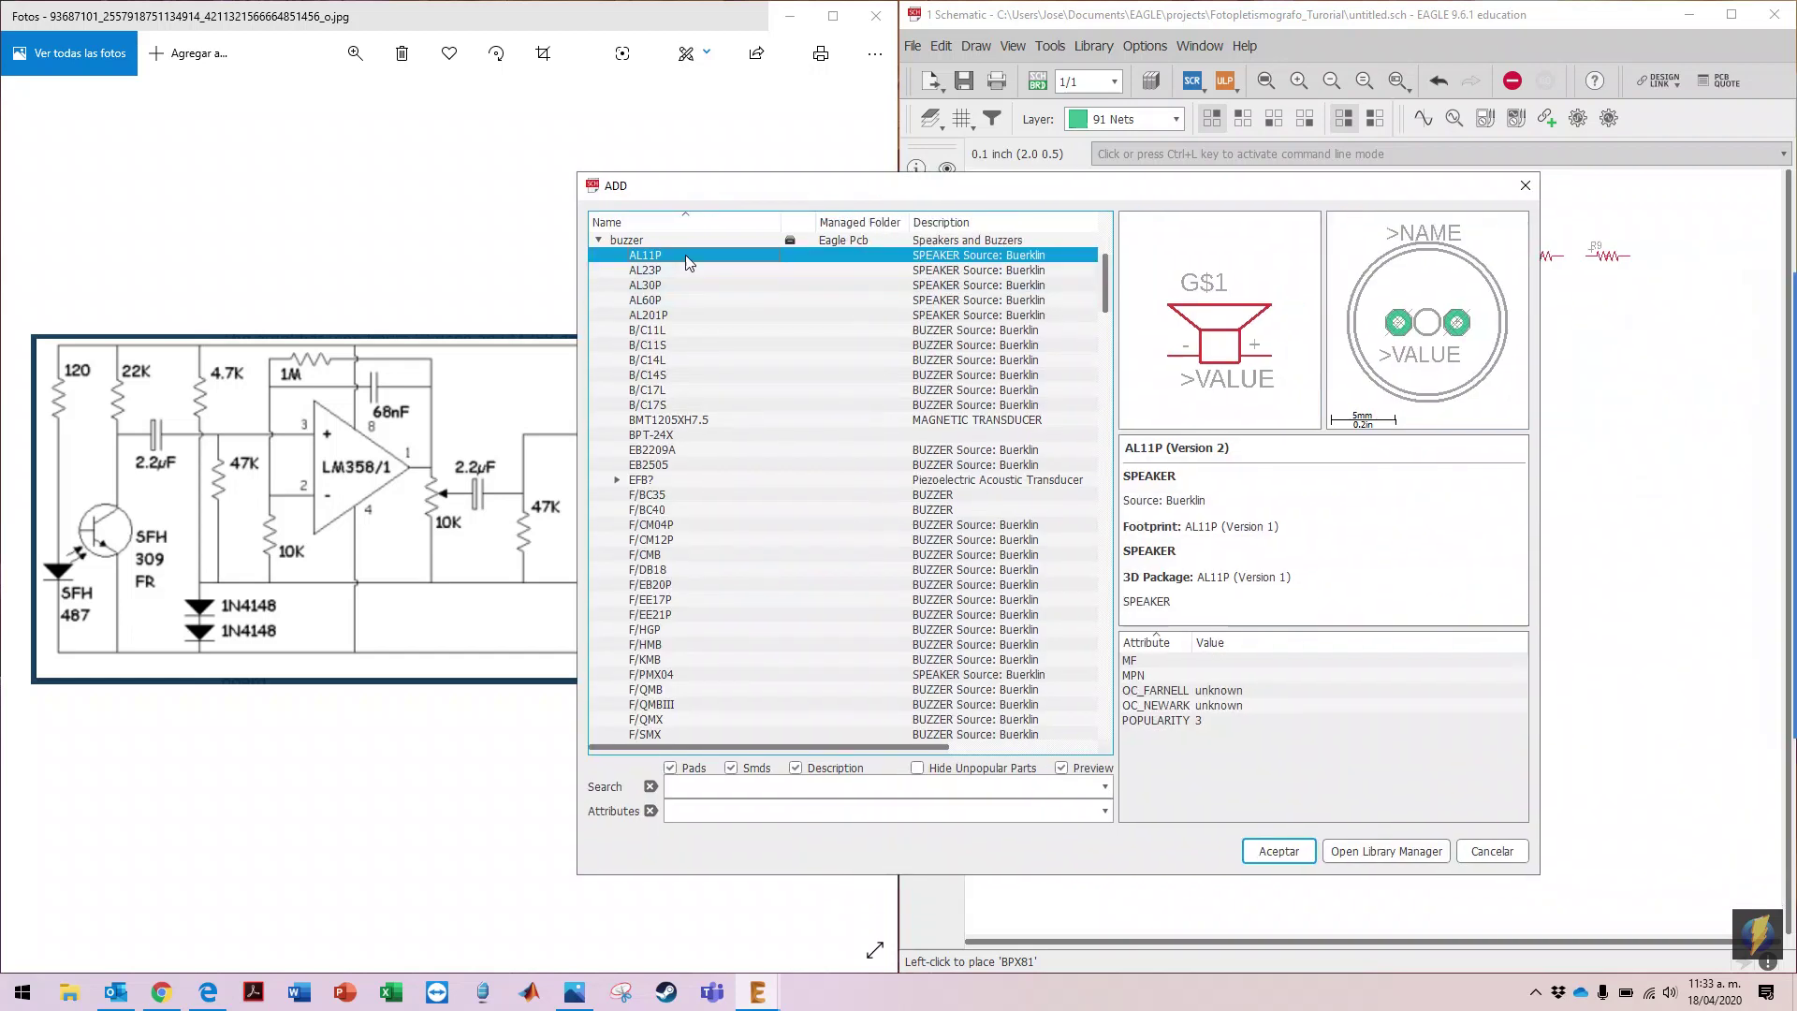
left_click(1278, 851)
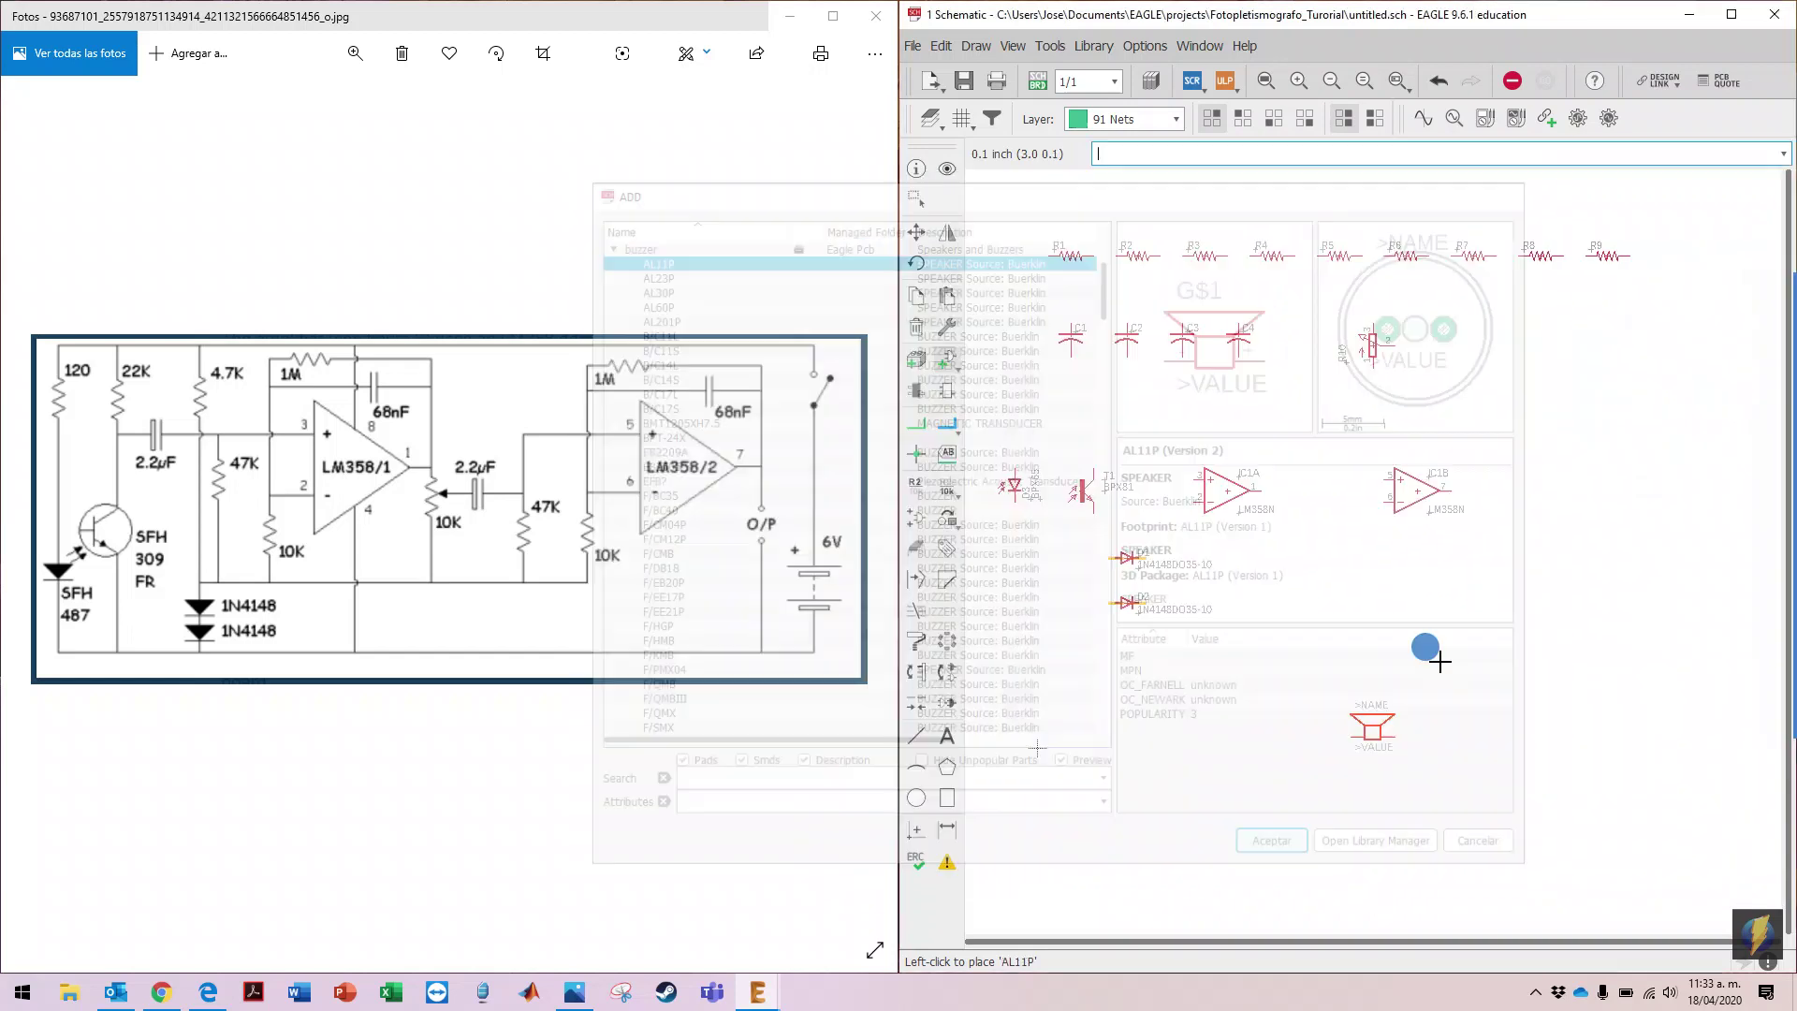
left_click(1574, 487)
key("Escape")
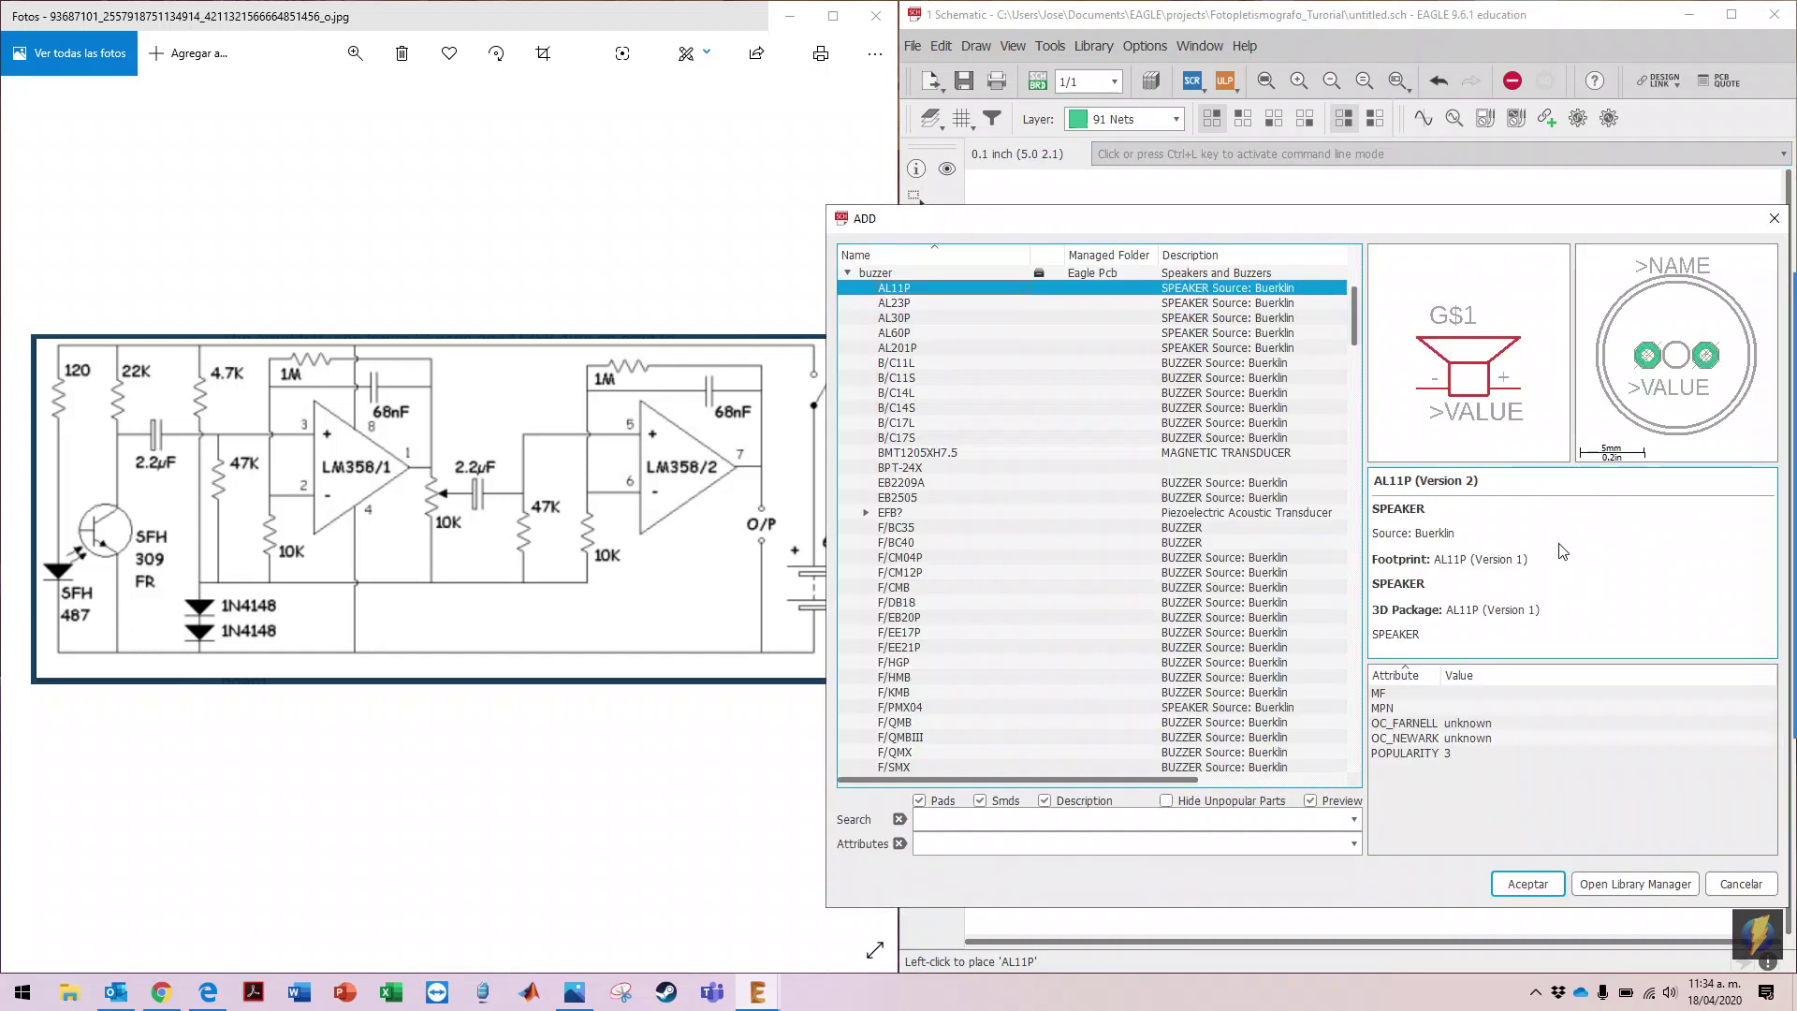
Step: Collapse the buzzer library and list the supply symbols in the supply1 library
scroll(936, 524, "up", 6)
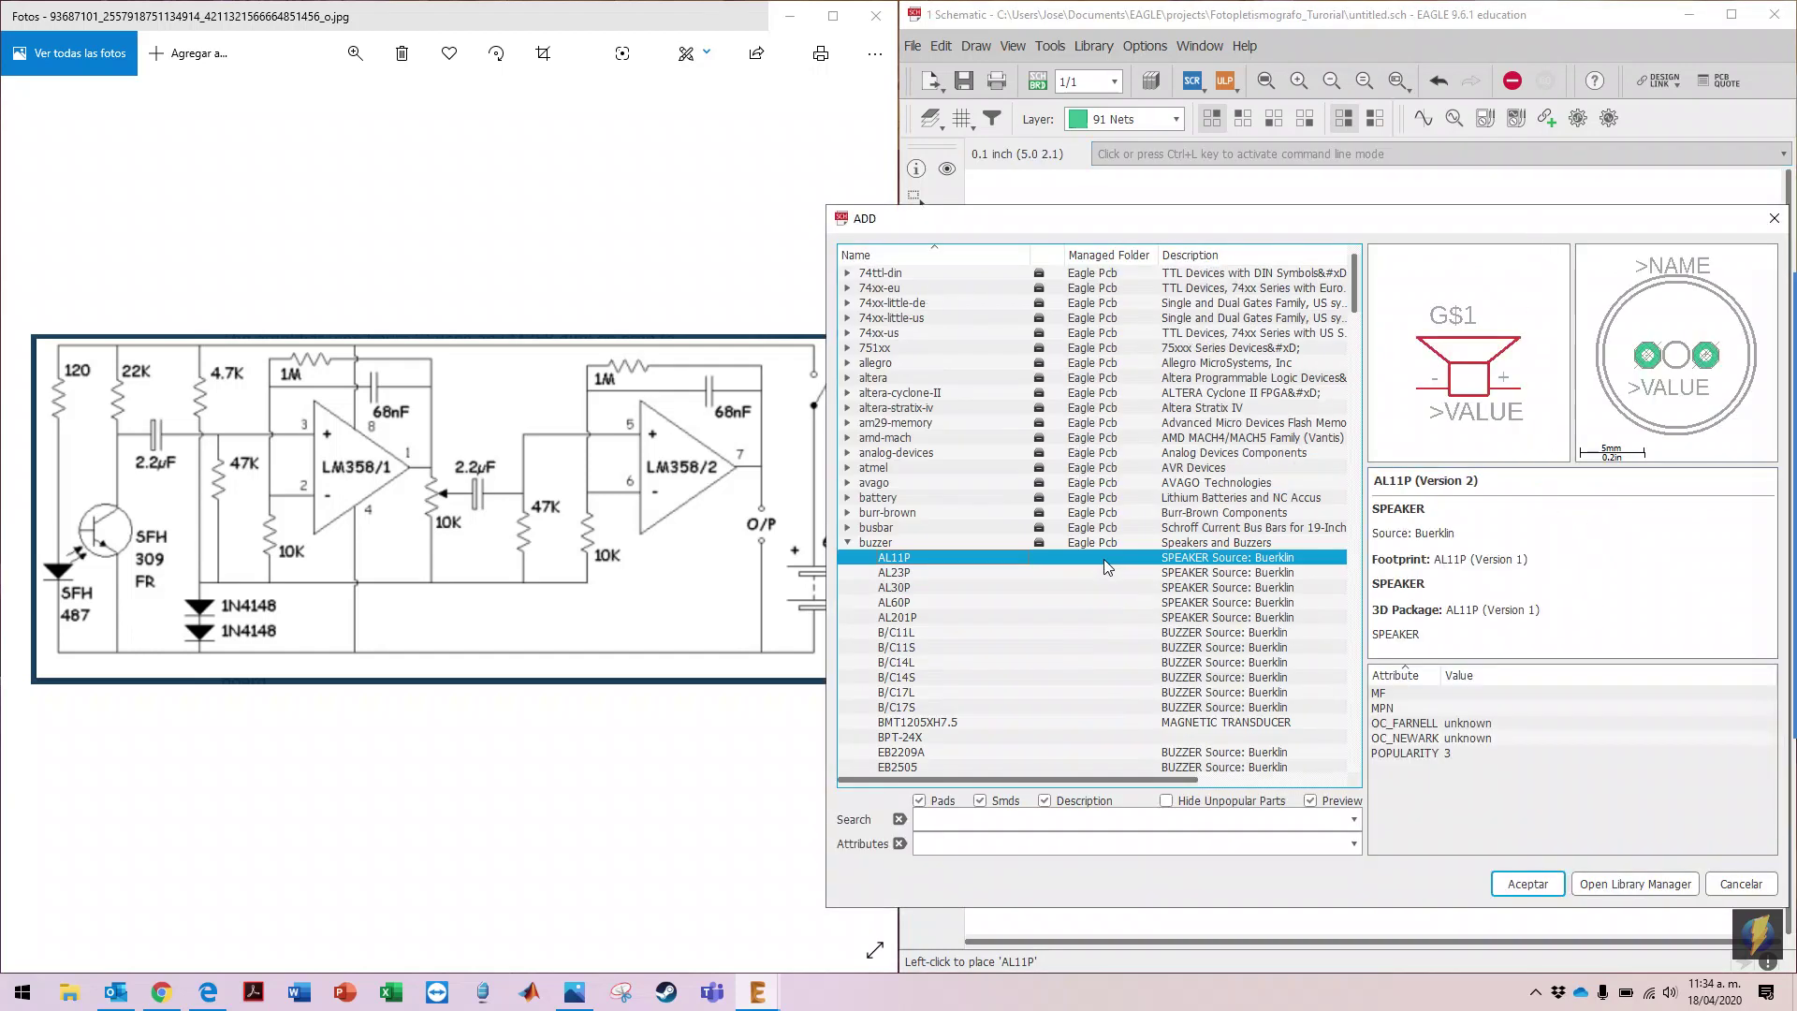
left_click(847, 543)
scroll(999, 562, "up", 2)
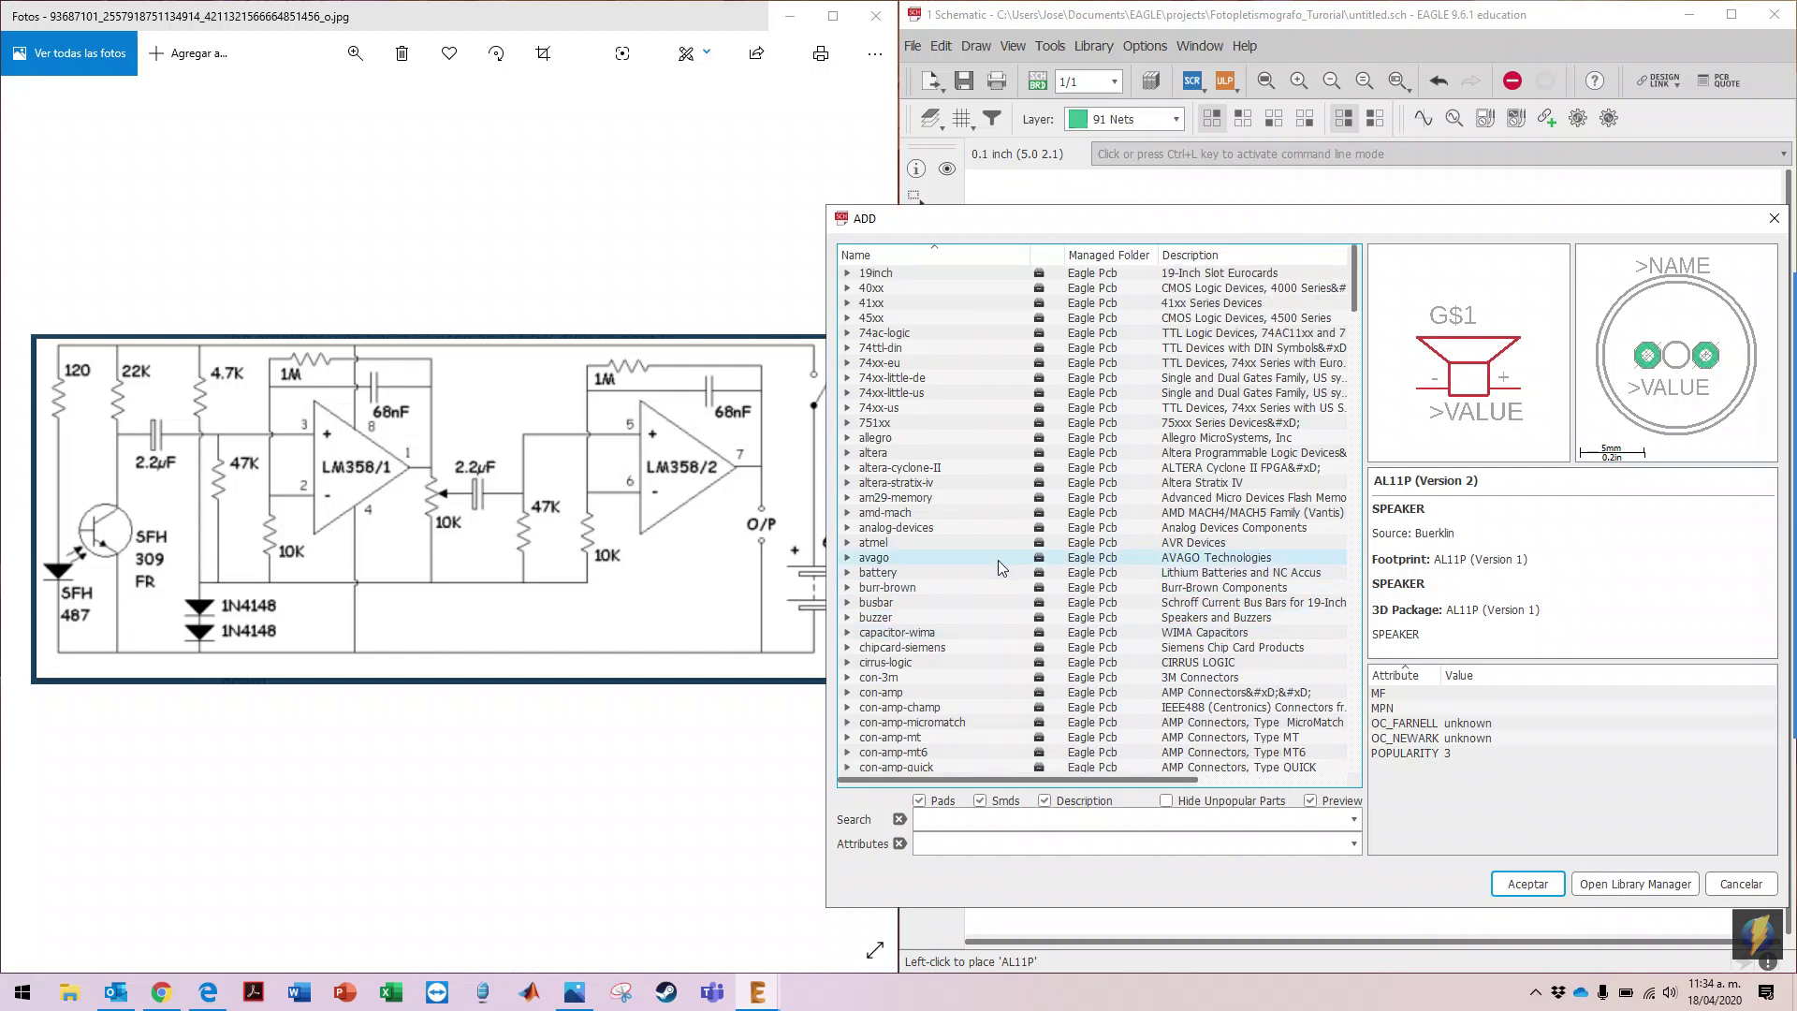
scroll(998, 560, "down", 11)
scroll(998, 559, "down", 16)
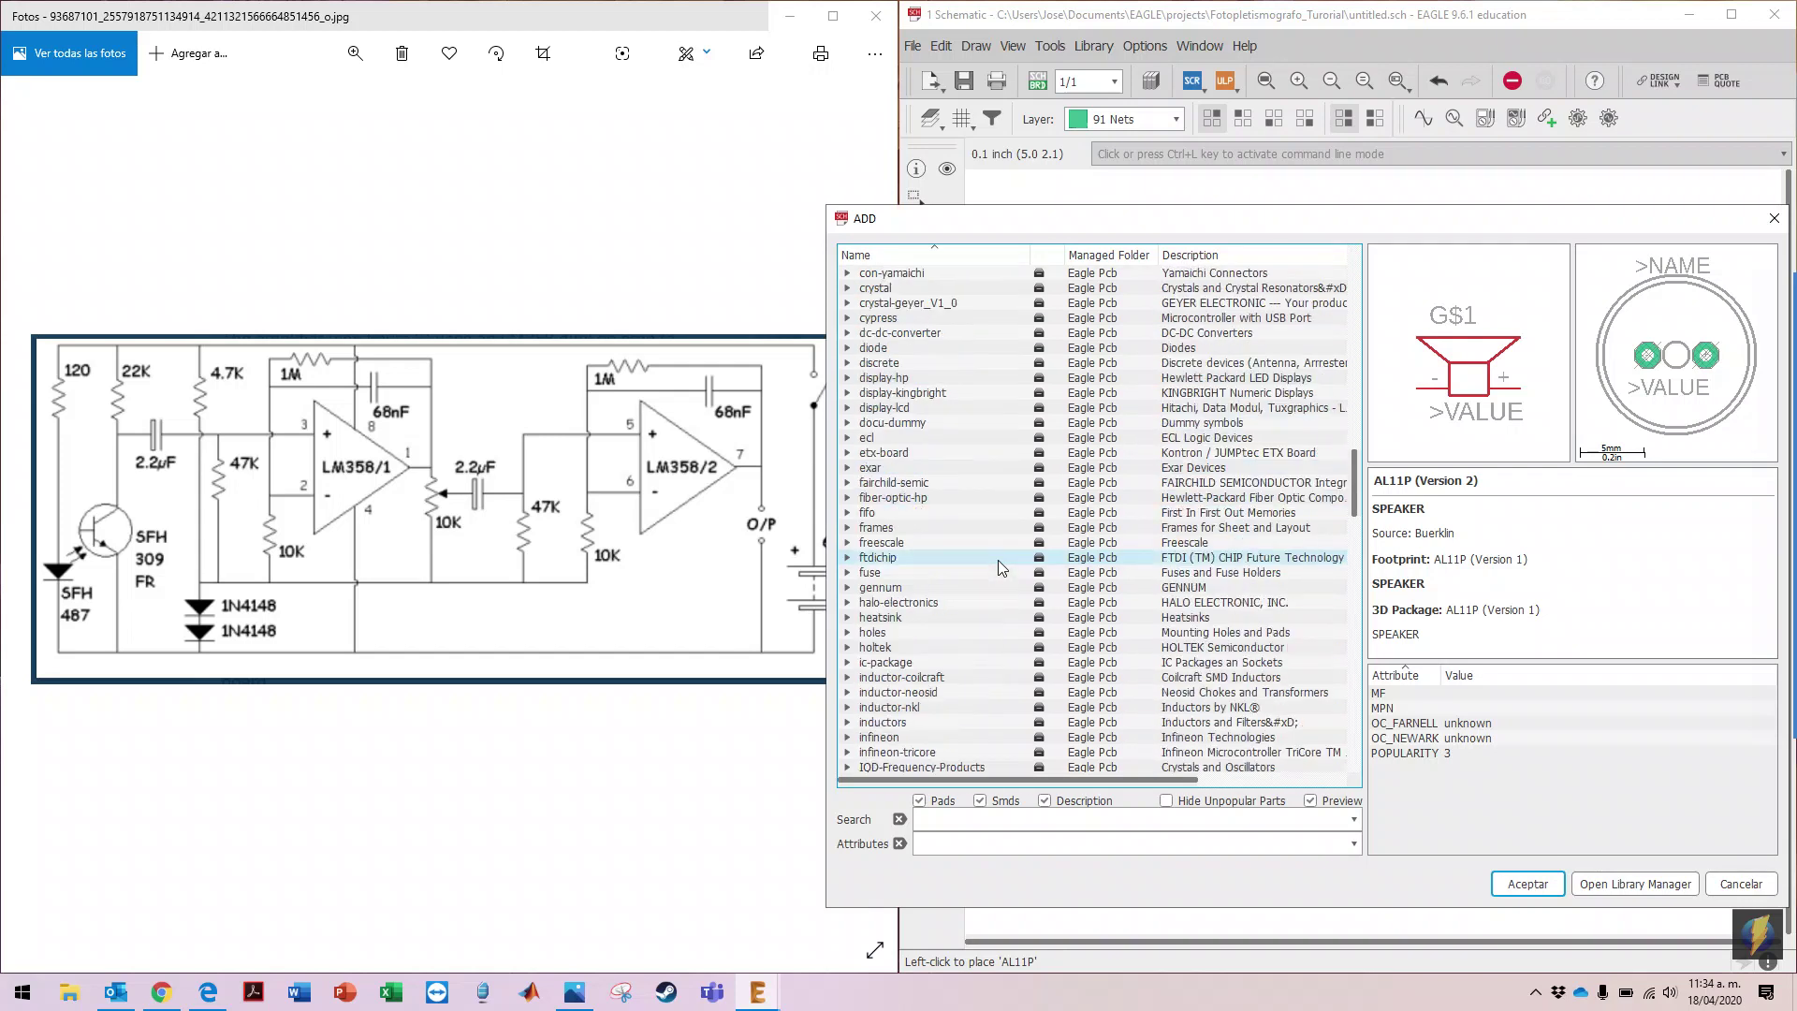
scroll(997, 560, "down", 11)
scroll(997, 560, "down", 15)
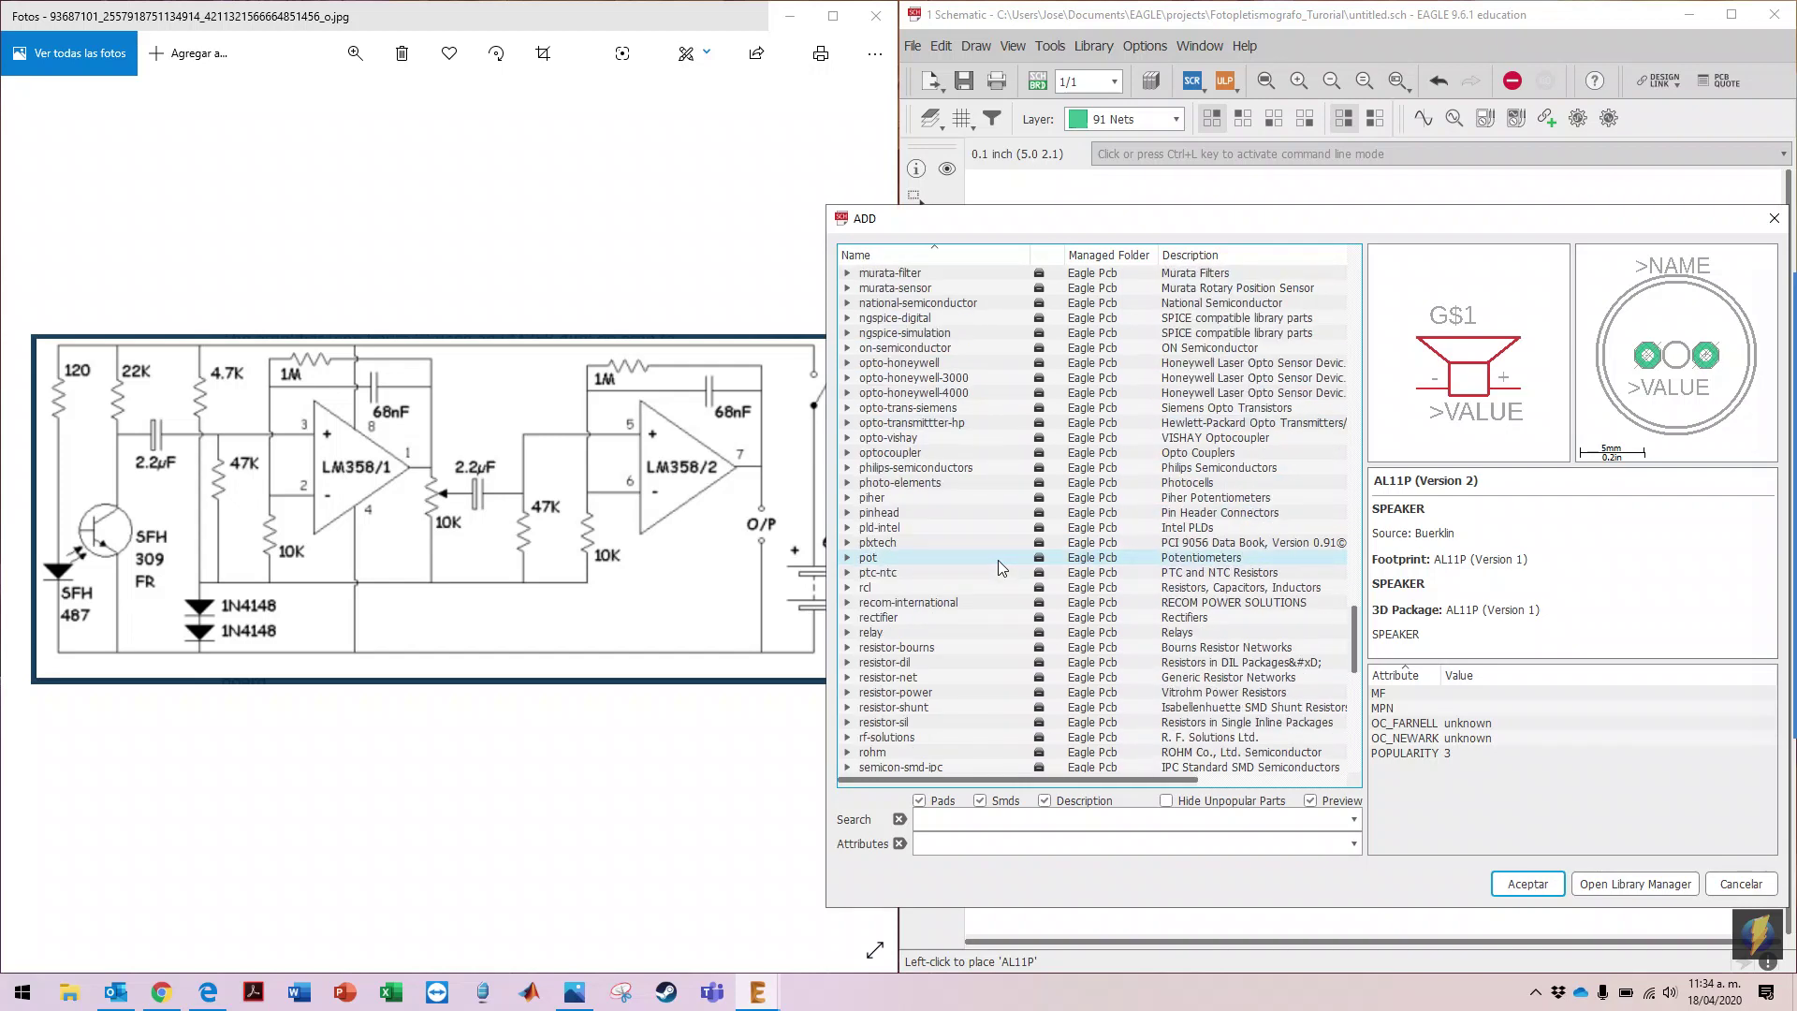
scroll(998, 559, "down", 6)
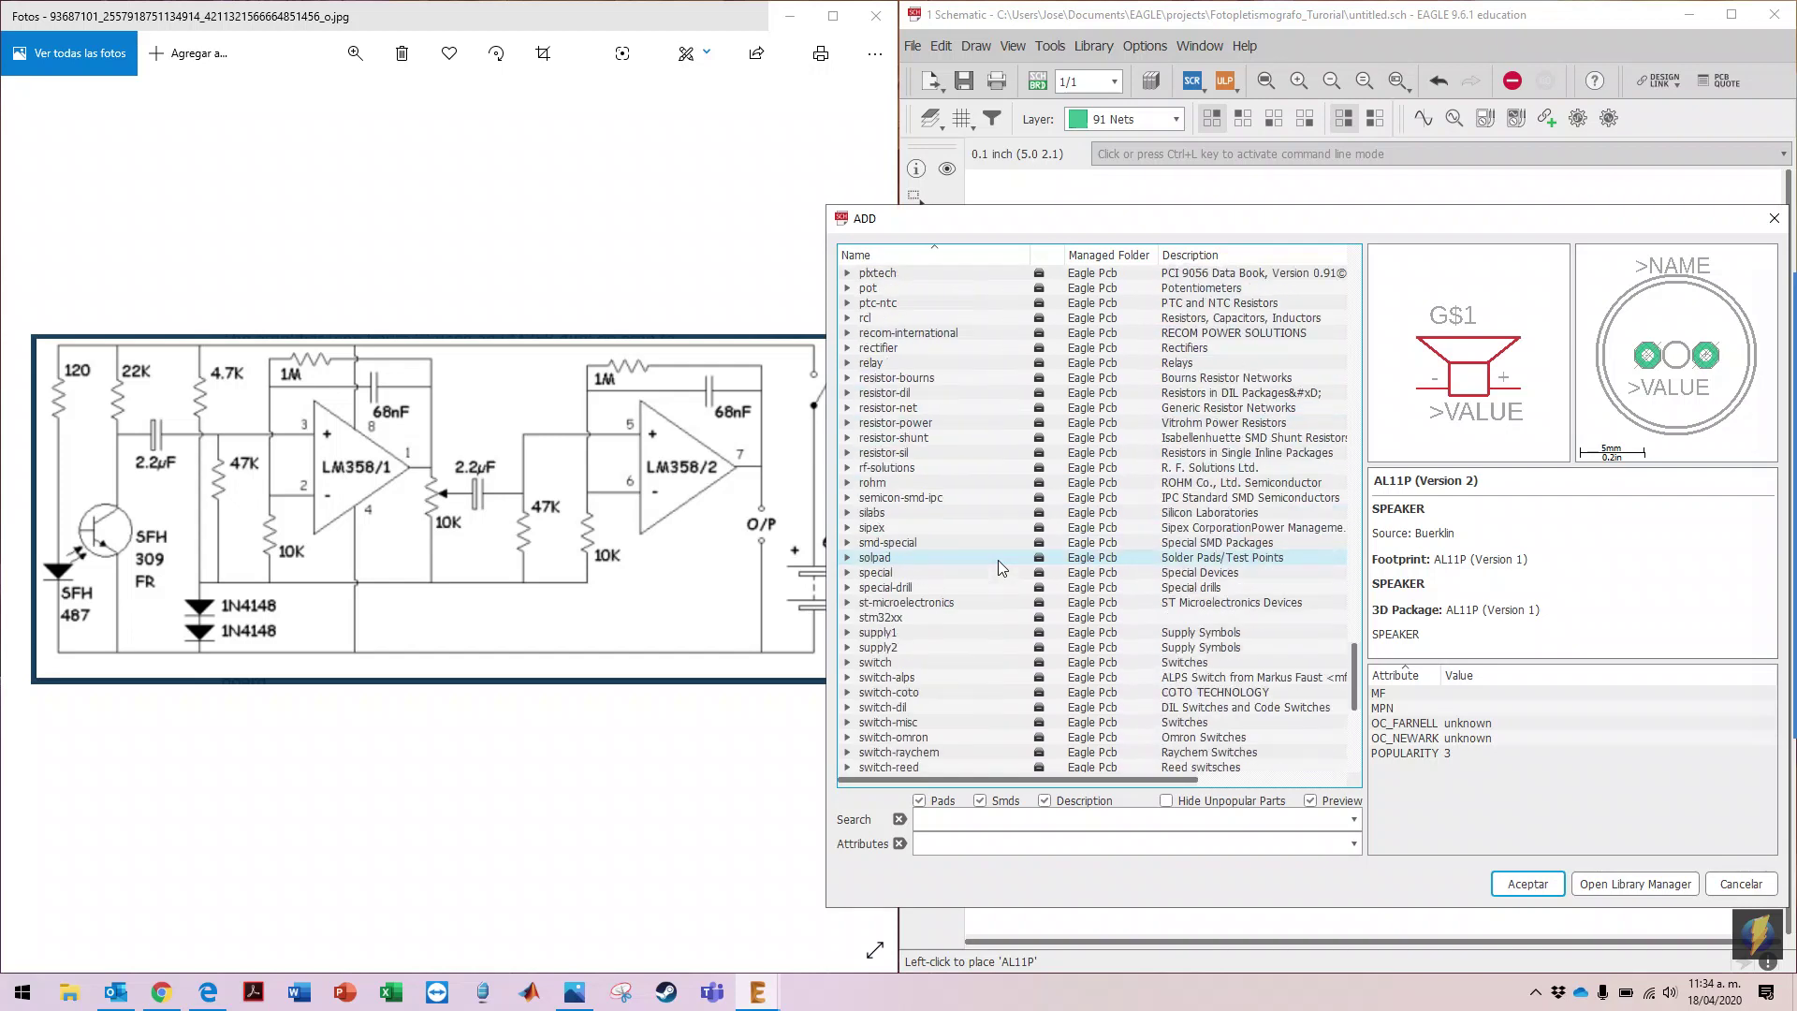
scroll(997, 560, "down", 2)
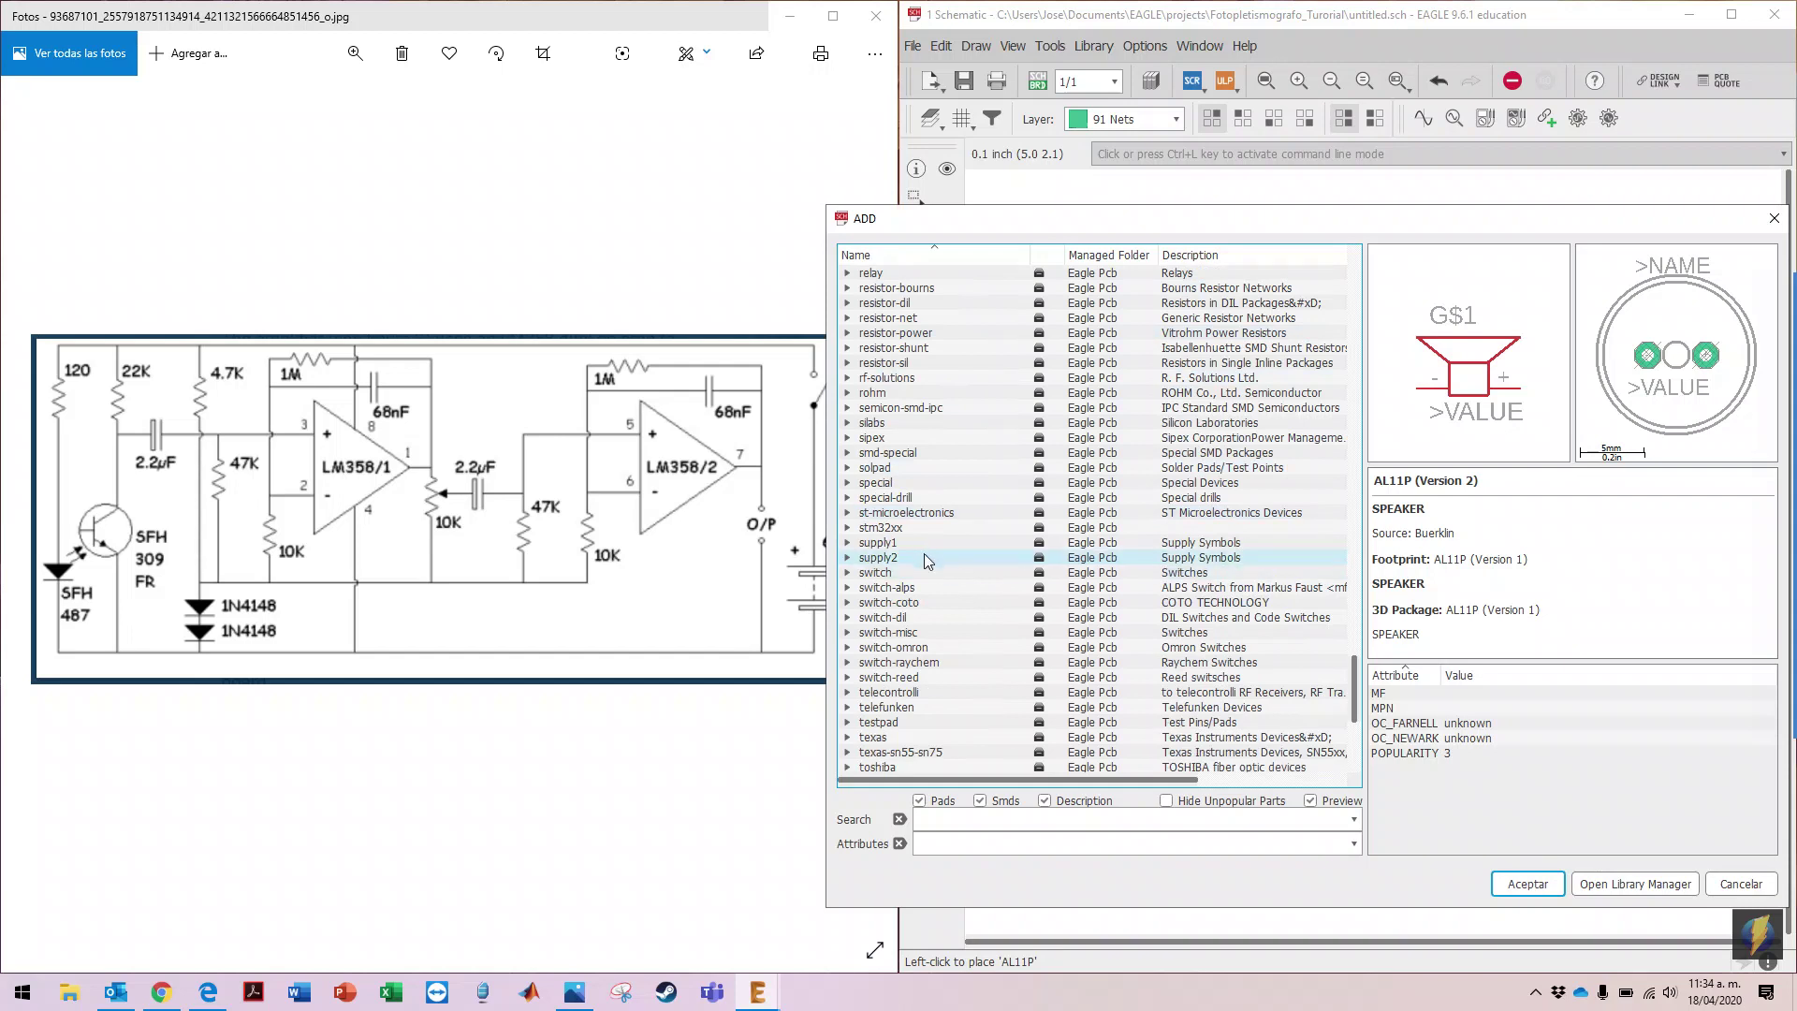
double_click(853, 542)
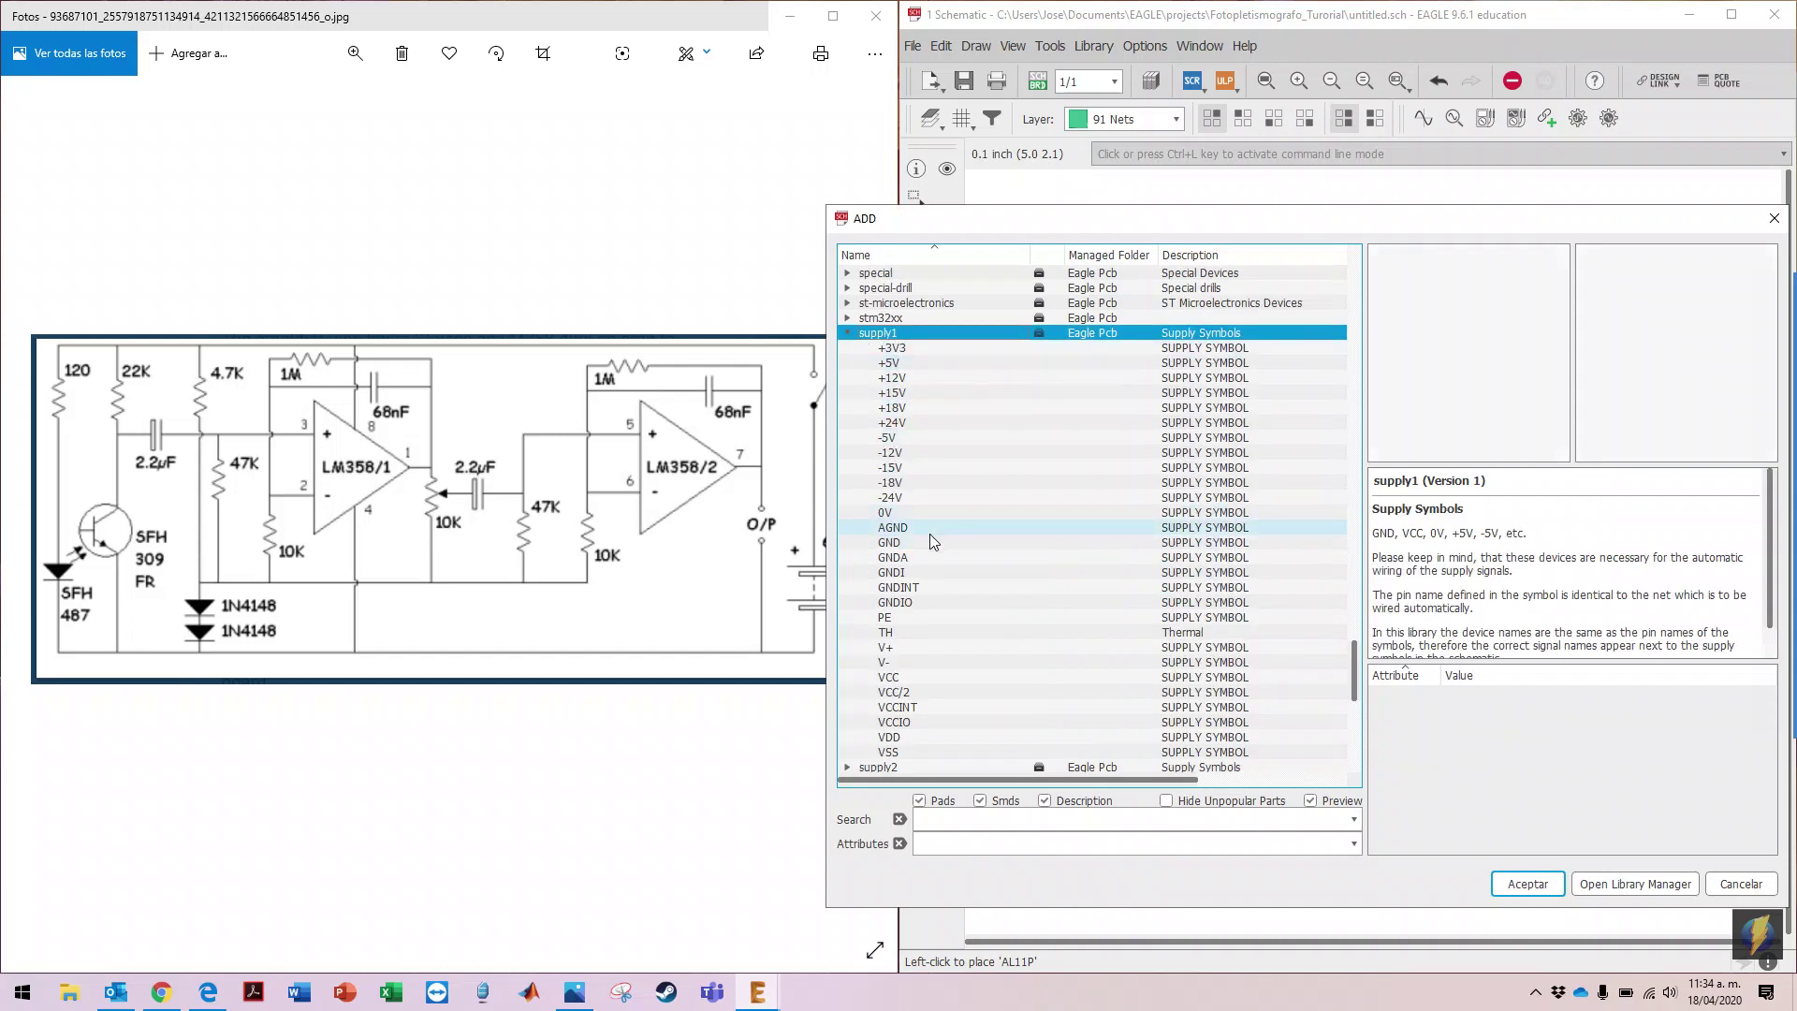
Step: Place one VCC supply symbol above the middle of the resistor row
left_click(917, 680)
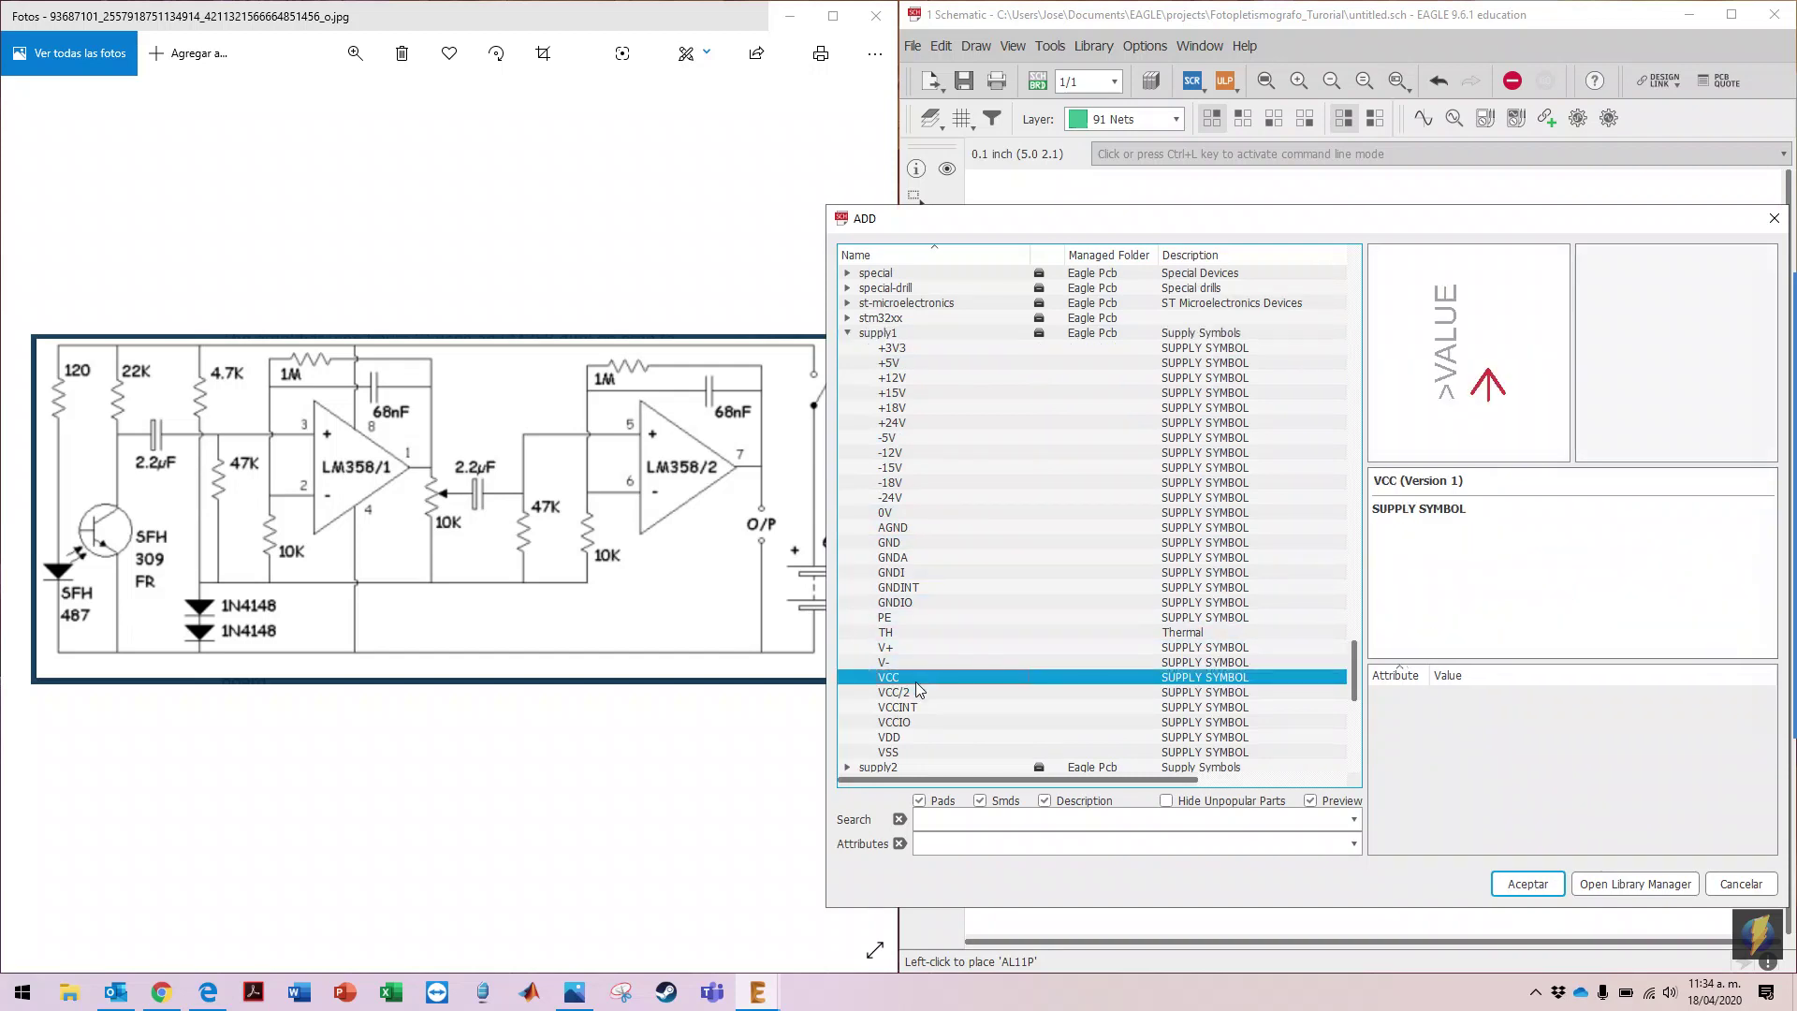
left_click(1528, 883)
left_click(1304, 197)
key("Escape")
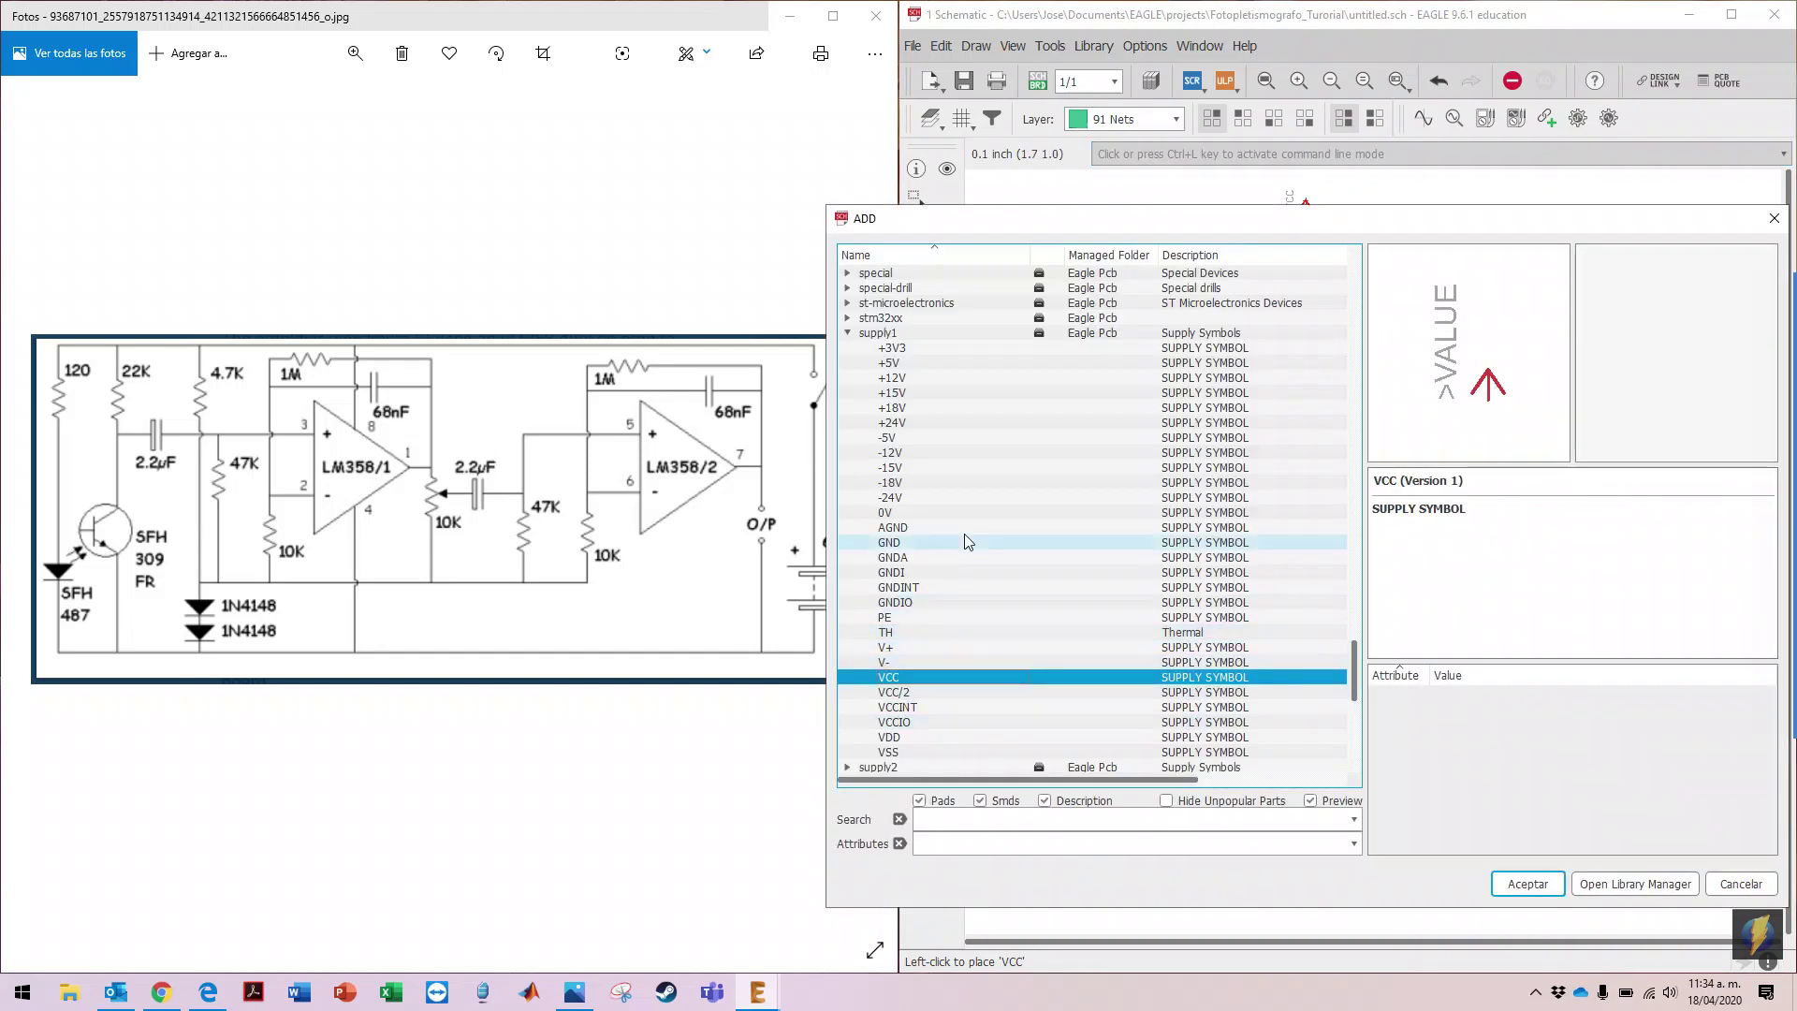
Step: Place one GND supply symbol below the op-amps, lower than the two 1N4148 diodes
left_click(924, 544)
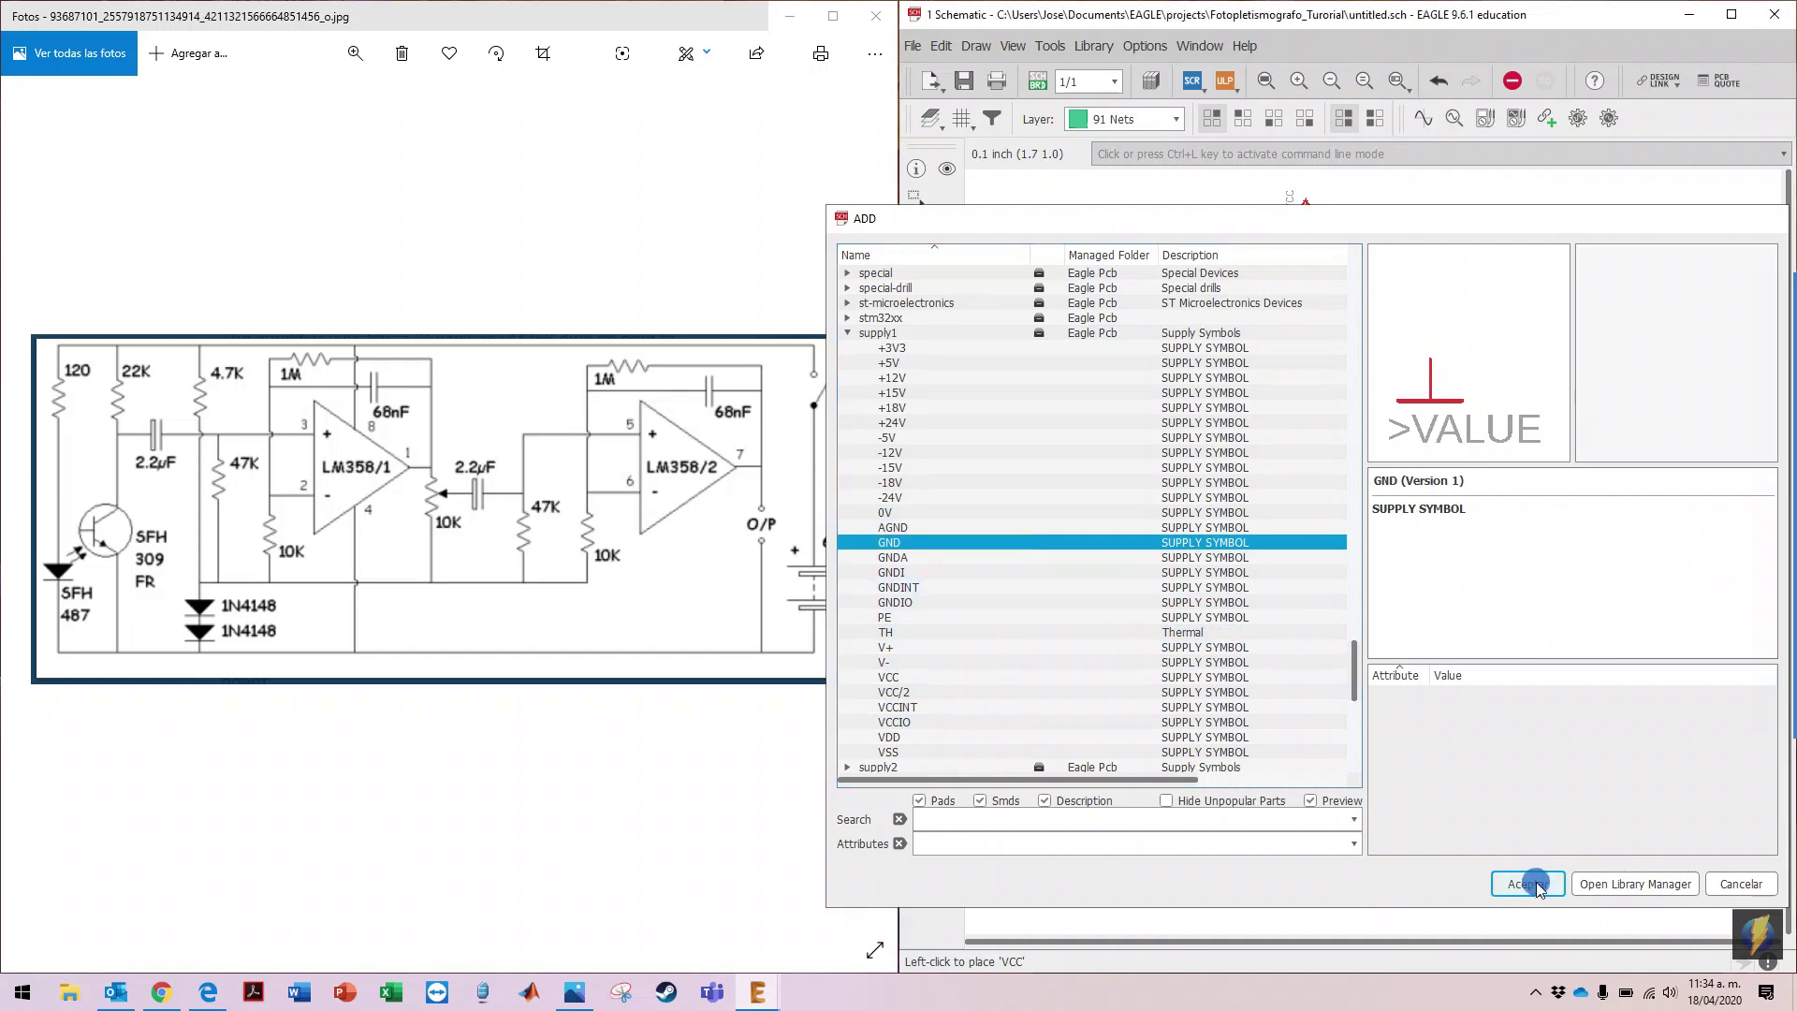
left_click(1526, 882)
left_click(1340, 671)
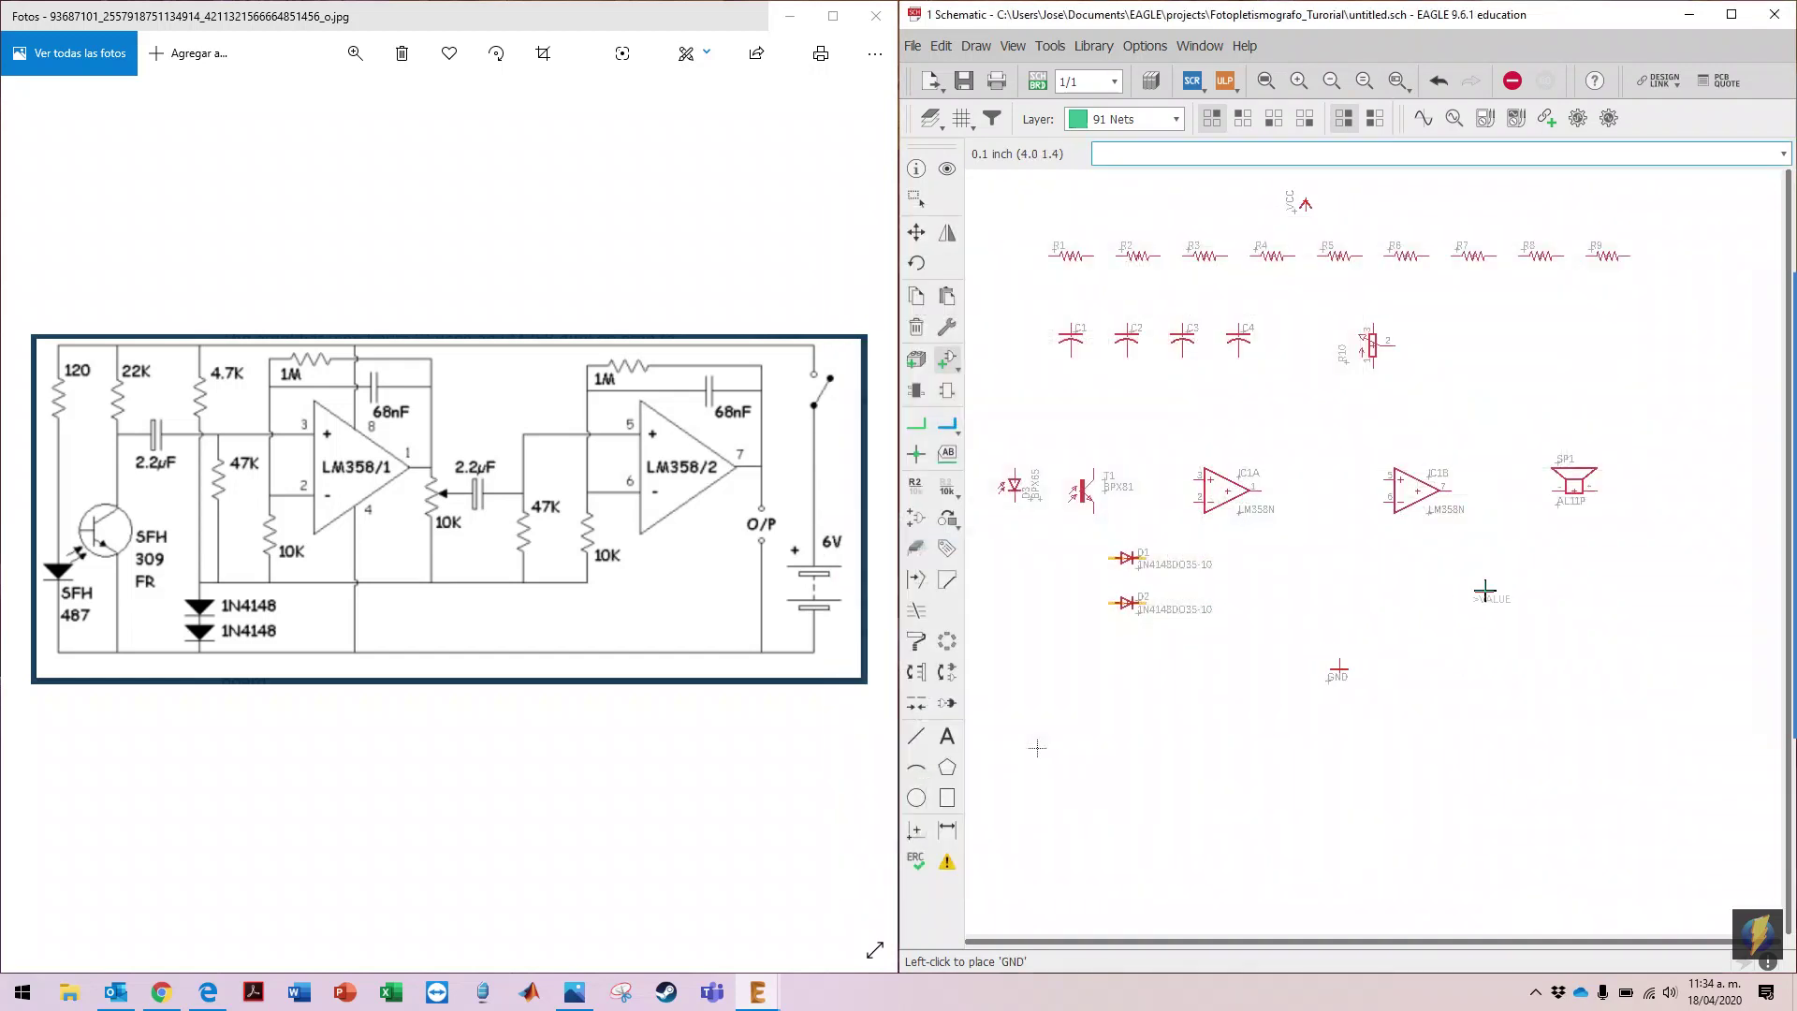
key("Escape")
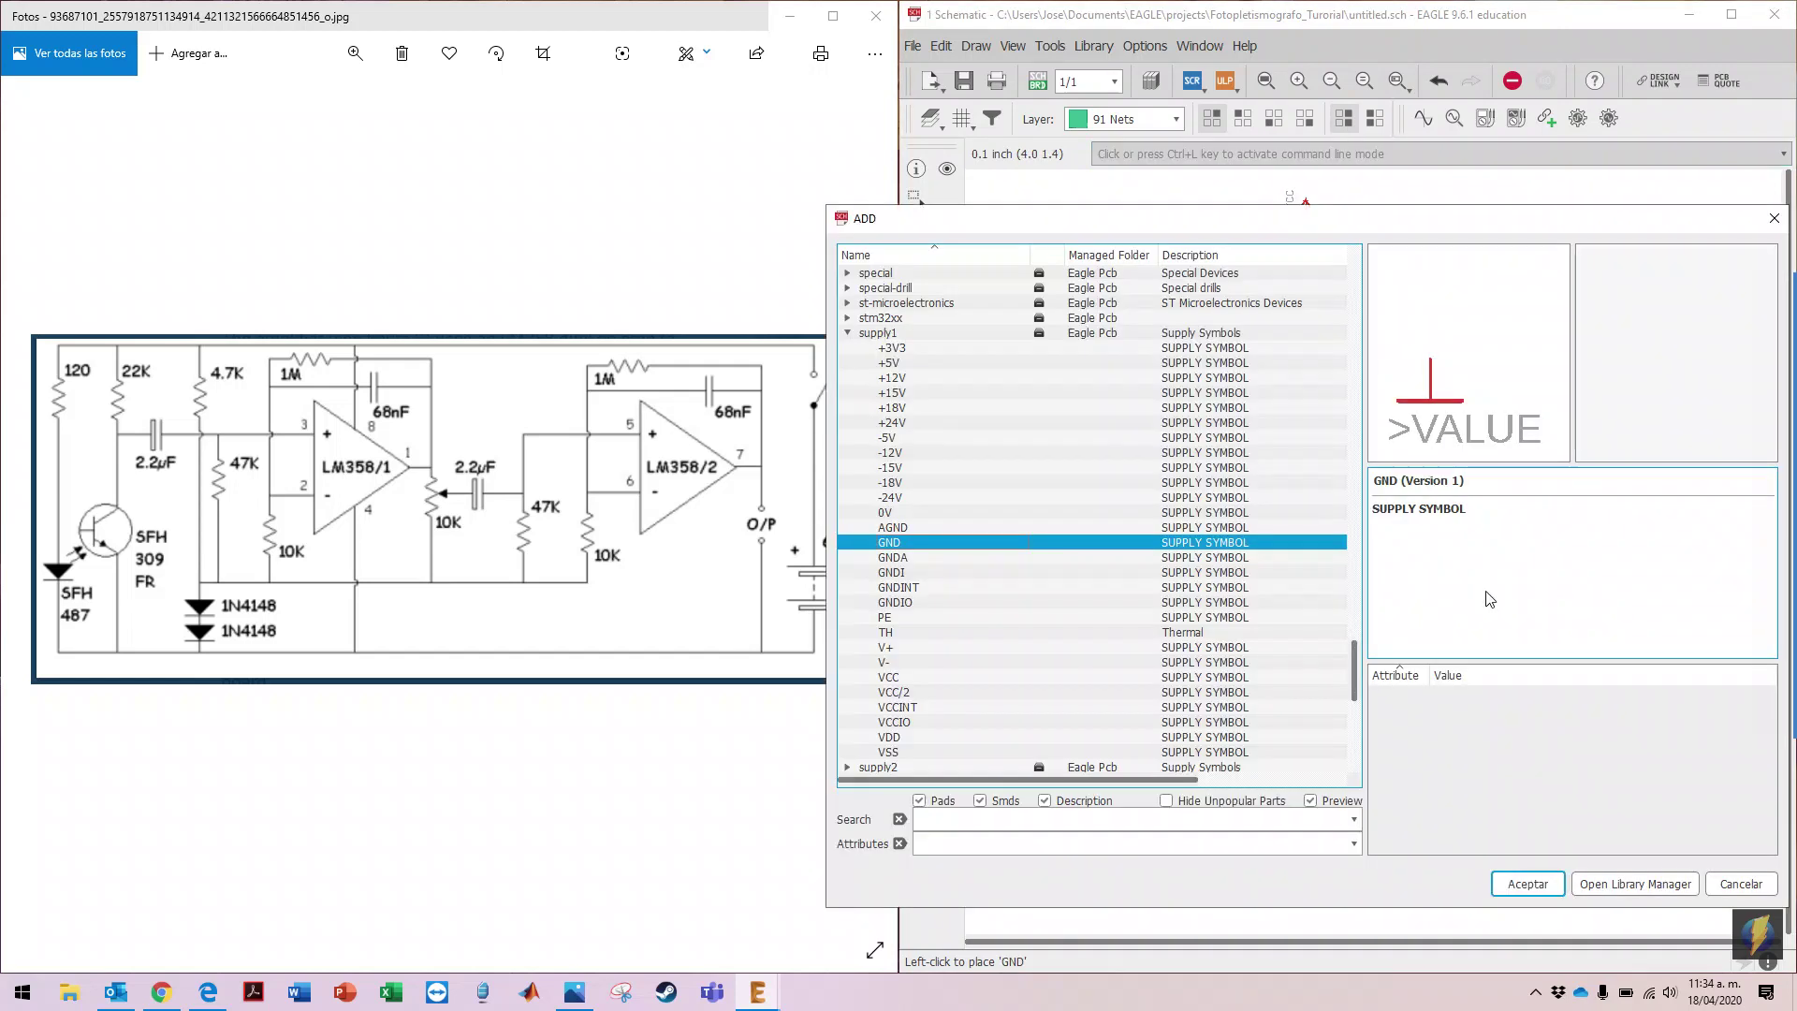
Step: Finish adding parts and rotate resistors R1 and R2 to vertical
key("Escape")
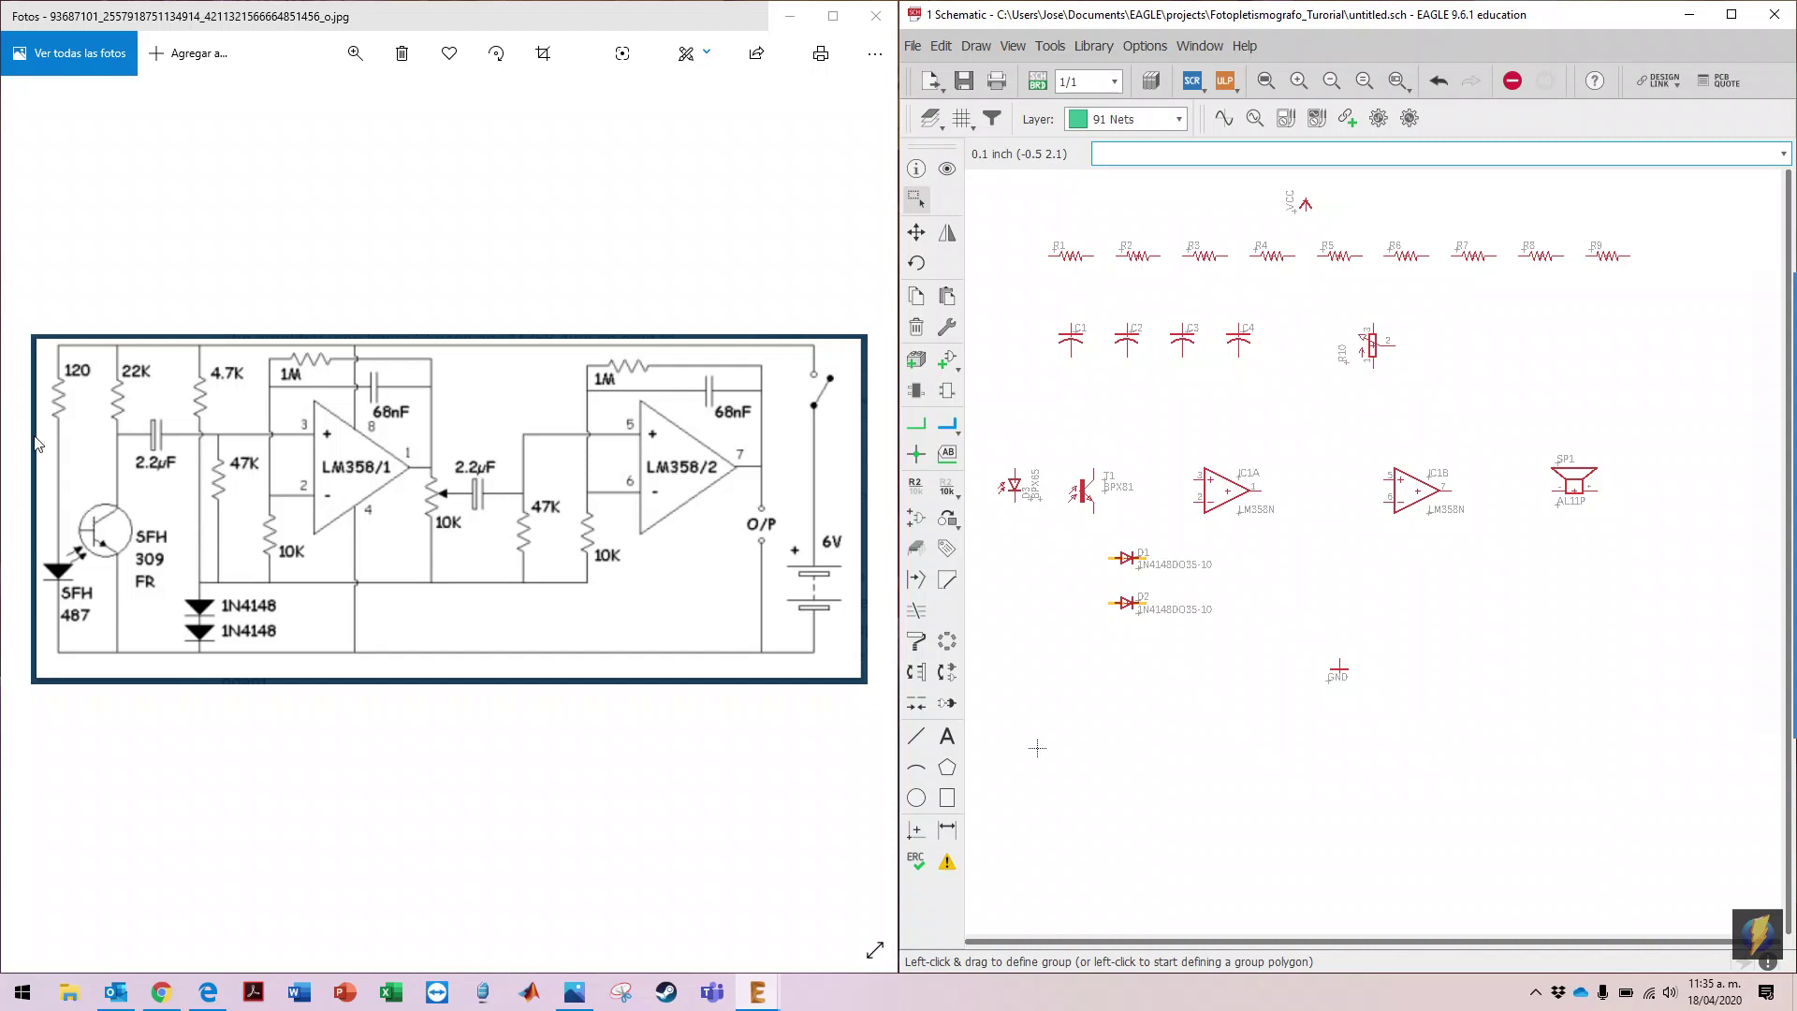
left_click(916, 232)
left_click(916, 263)
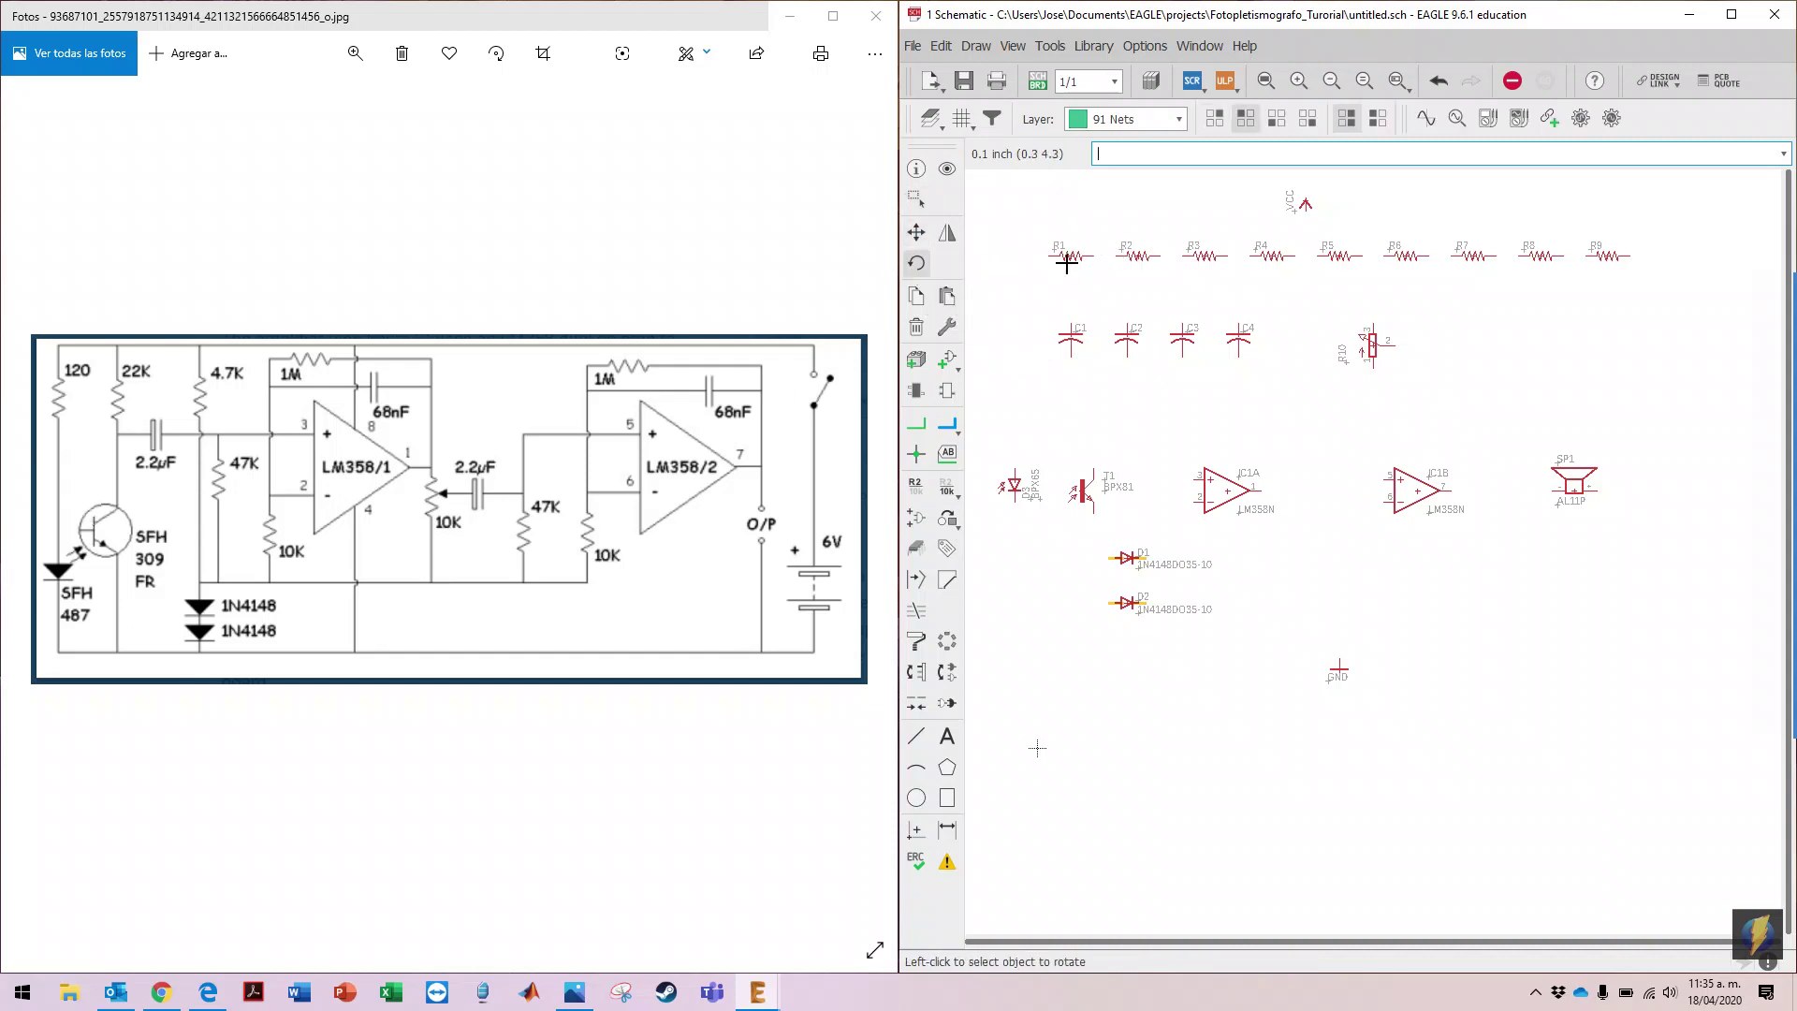
left_click(1071, 256)
left_click(1137, 255)
Step: Move resistor R1 above the infrared LED and resistor R2 above the phototransistor T1
left_click(916, 233)
left_click(1068, 249)
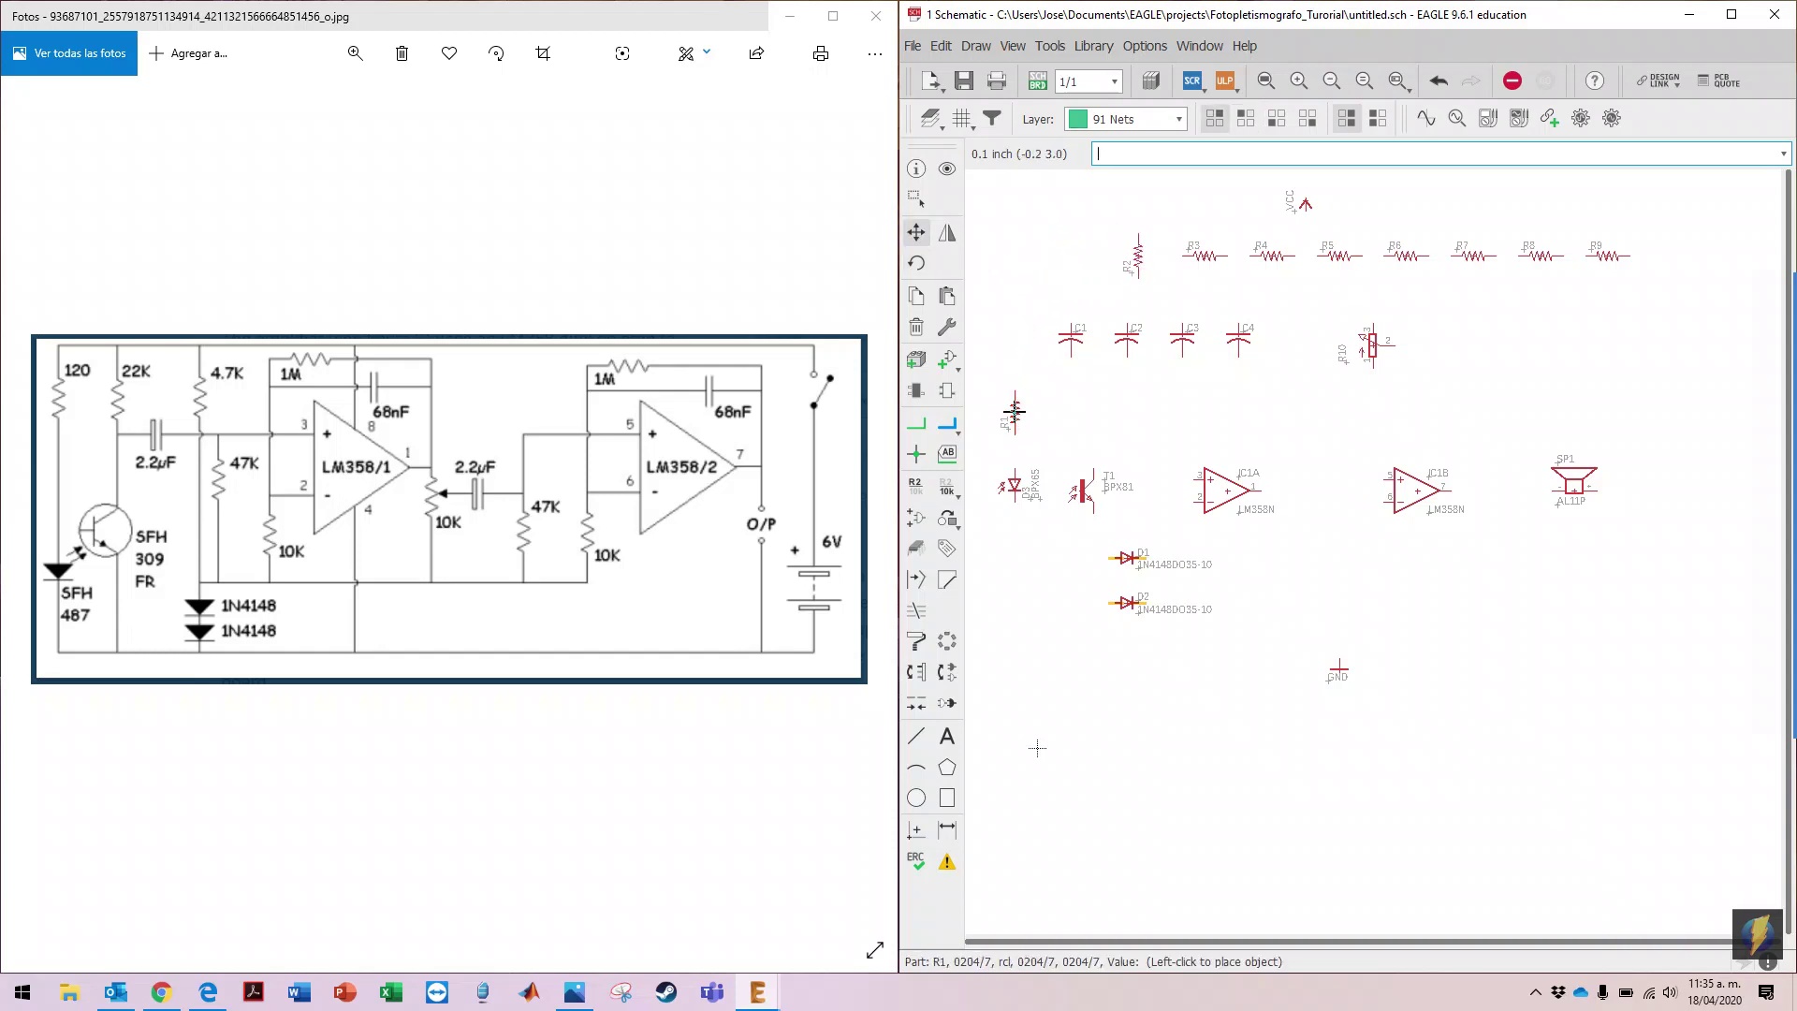
left_click(1013, 389)
left_click(1134, 258)
left_click(1093, 388)
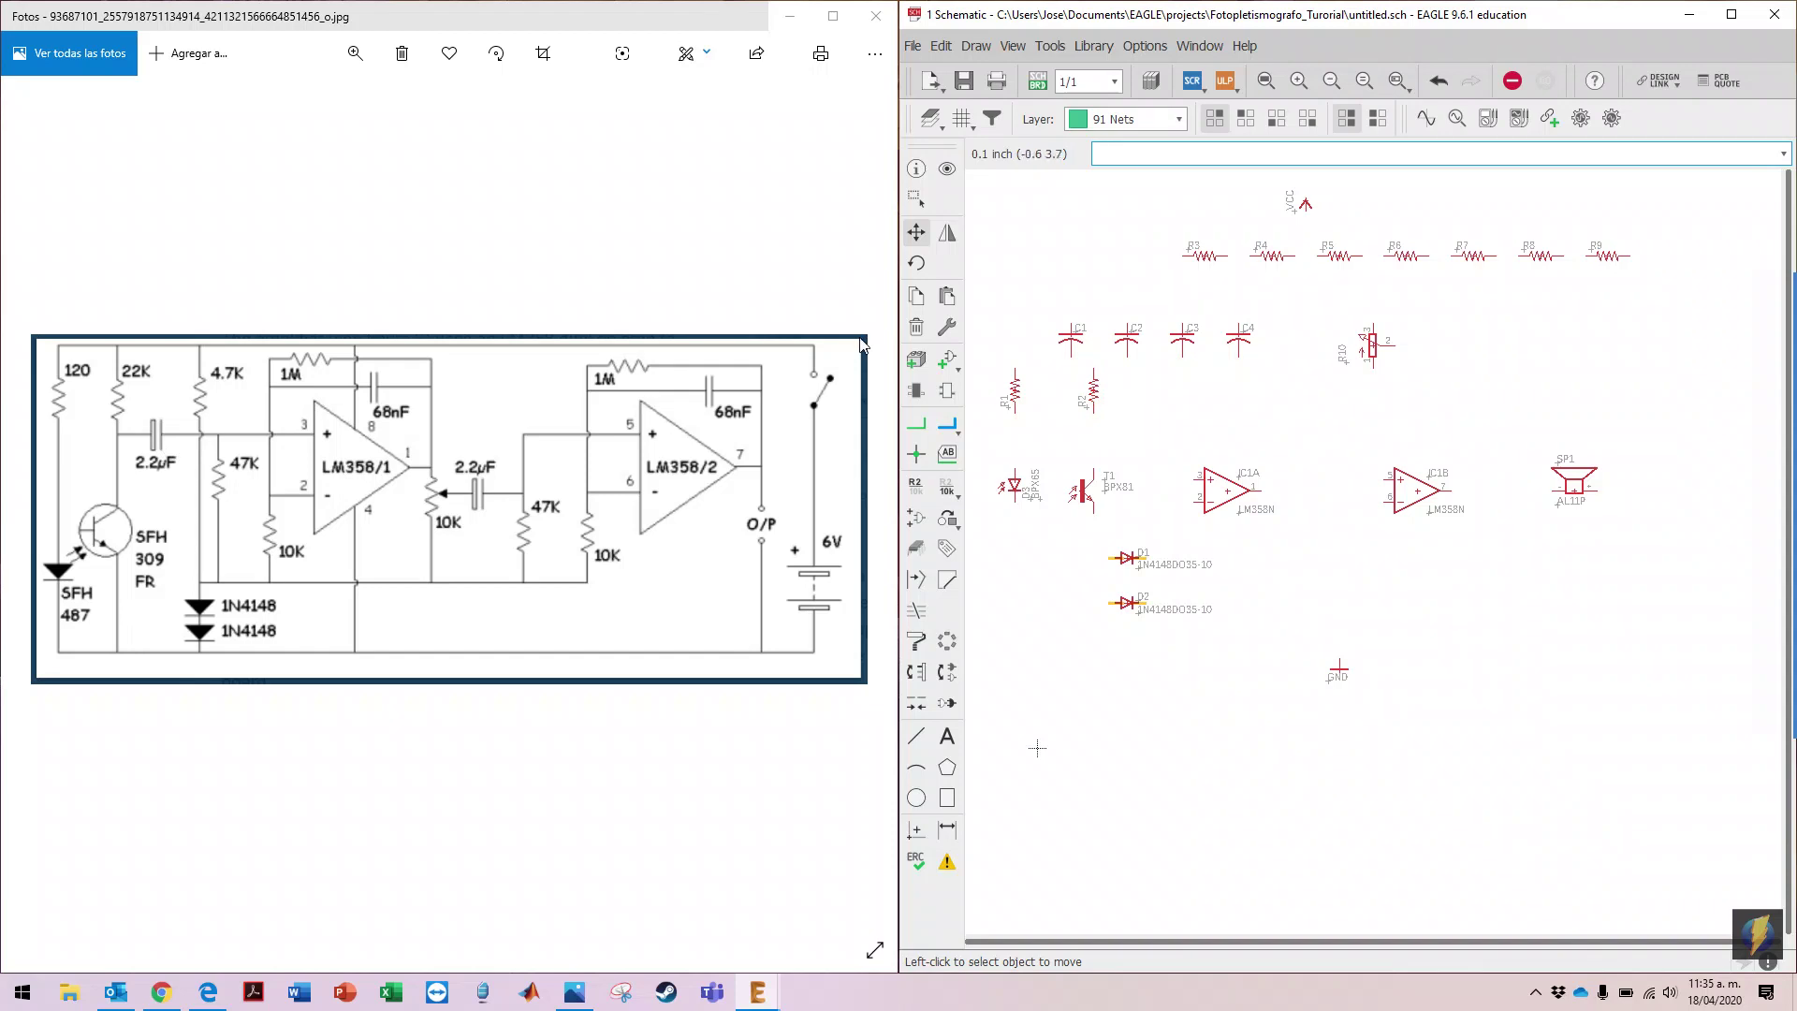
Step: Rotate capacitor C1 a quarter turn and move it to the lower right of resistor R2
left_click(916, 263)
left_click(1064, 343)
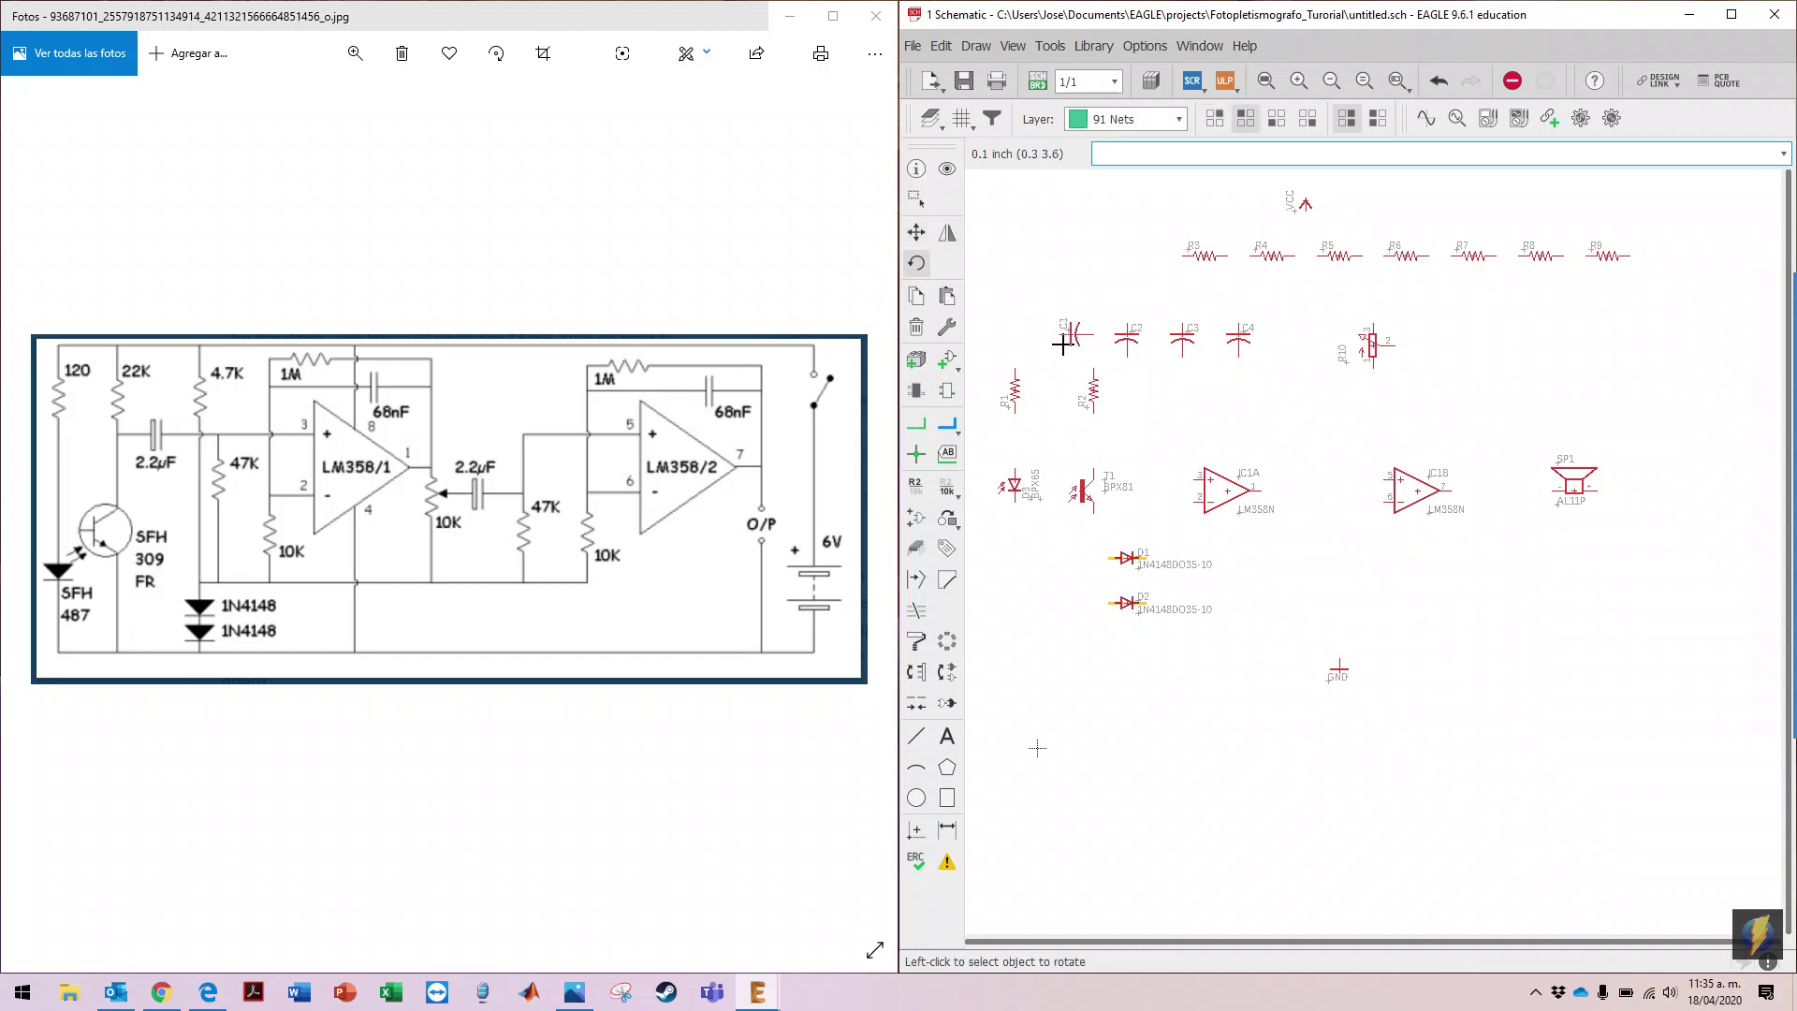
left_click(916, 234)
left_click(1075, 337)
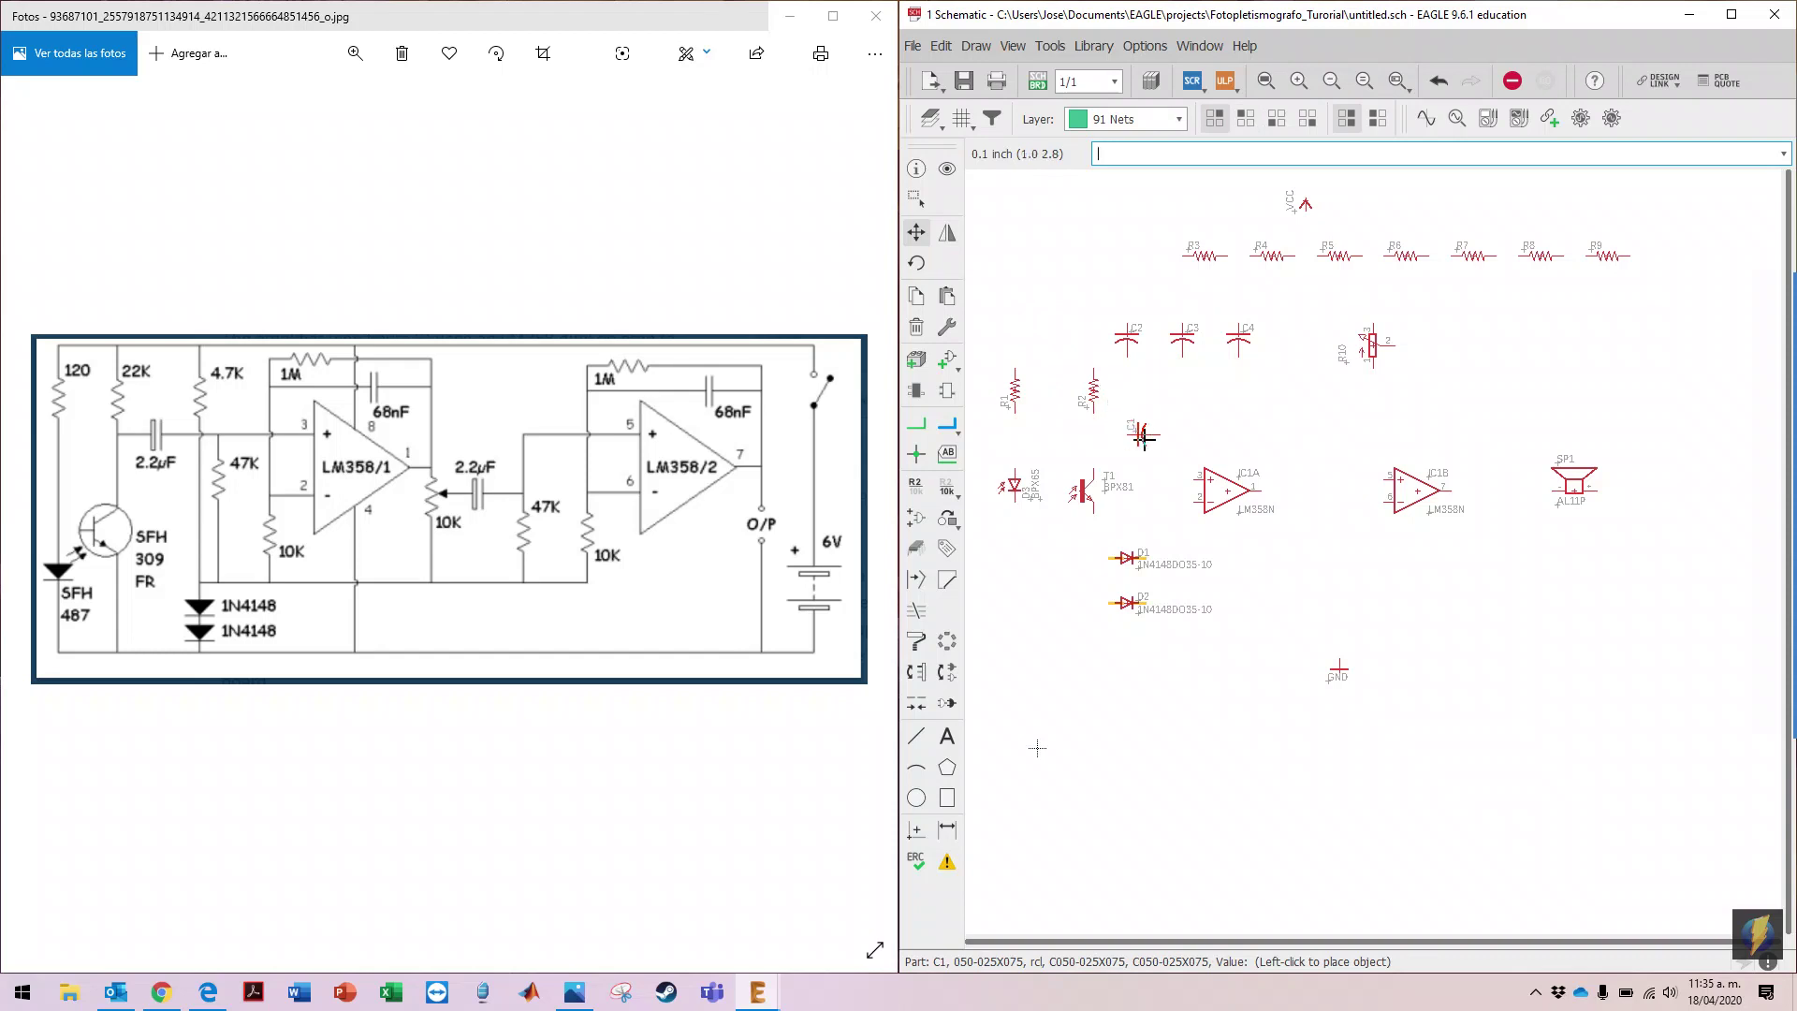
left_click(1144, 436)
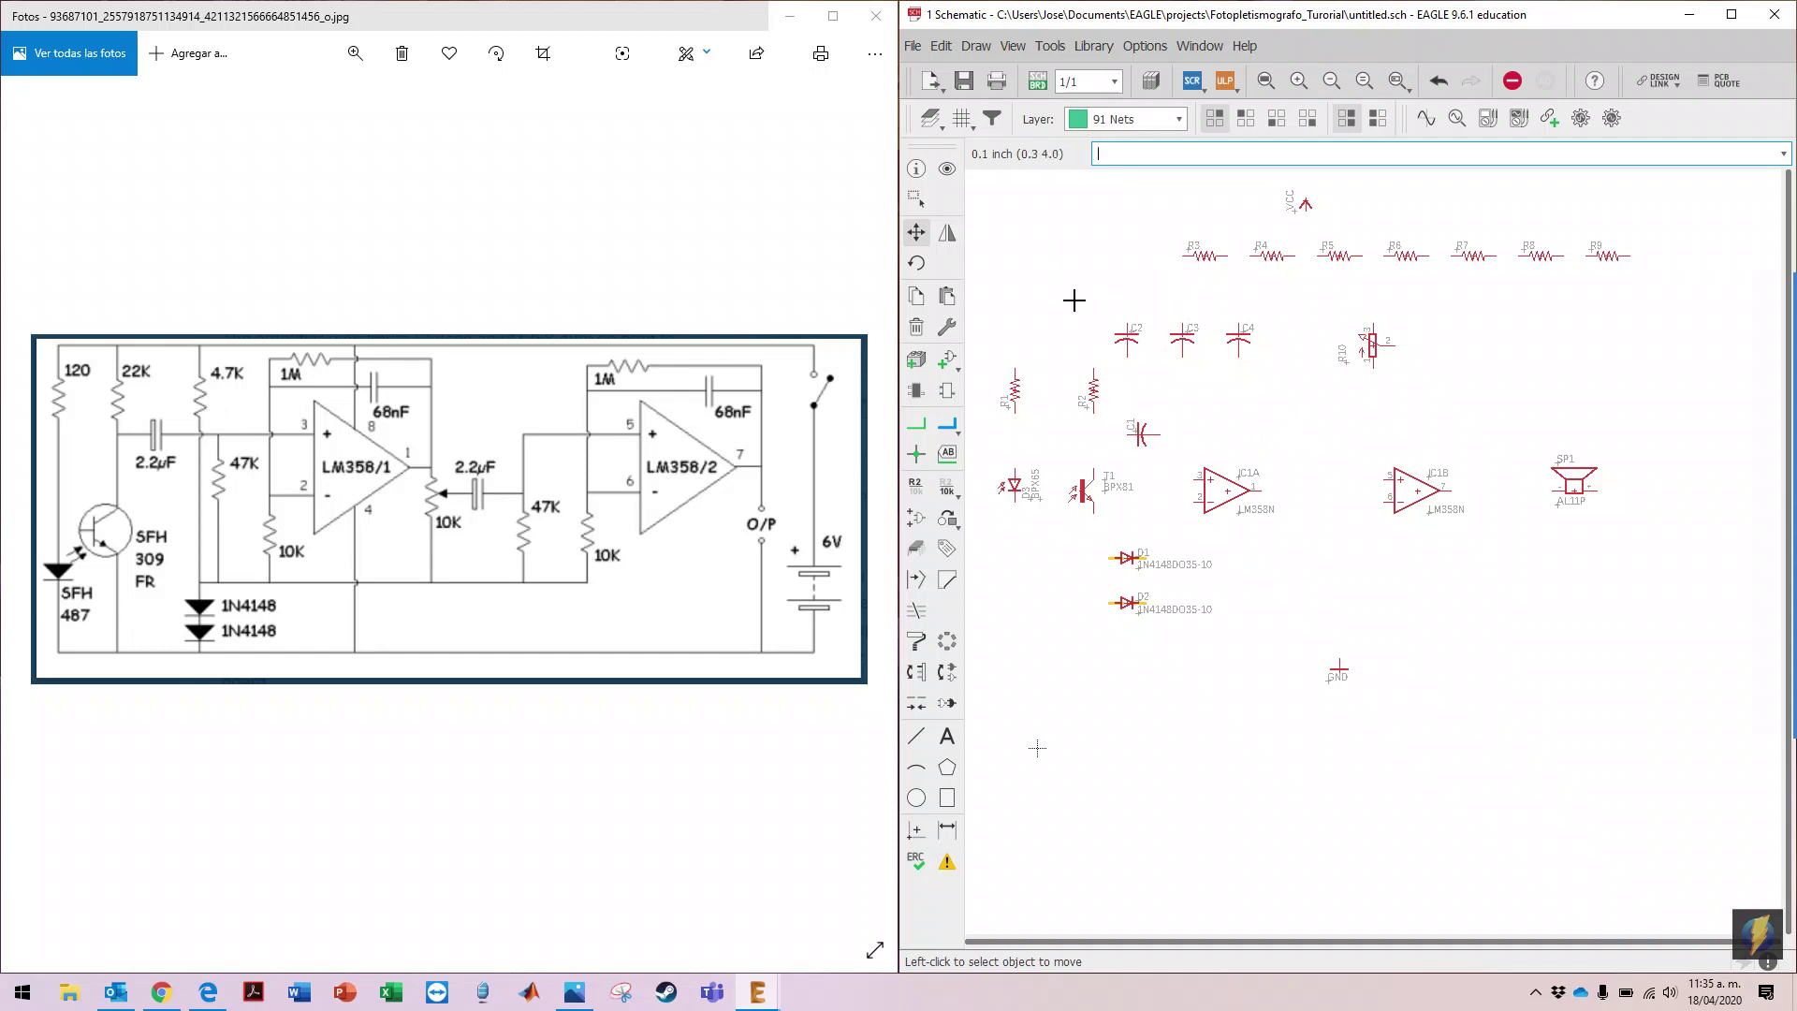
Step: Move capacitor C2 out of the way into the free space above resistors R1 and R2
left_click(1123, 329)
left_click(1071, 281)
left_click(1047, 258)
Step: Rotate resistor R3 to vertical and move it to the right of R2, level with it
left_click(917, 262)
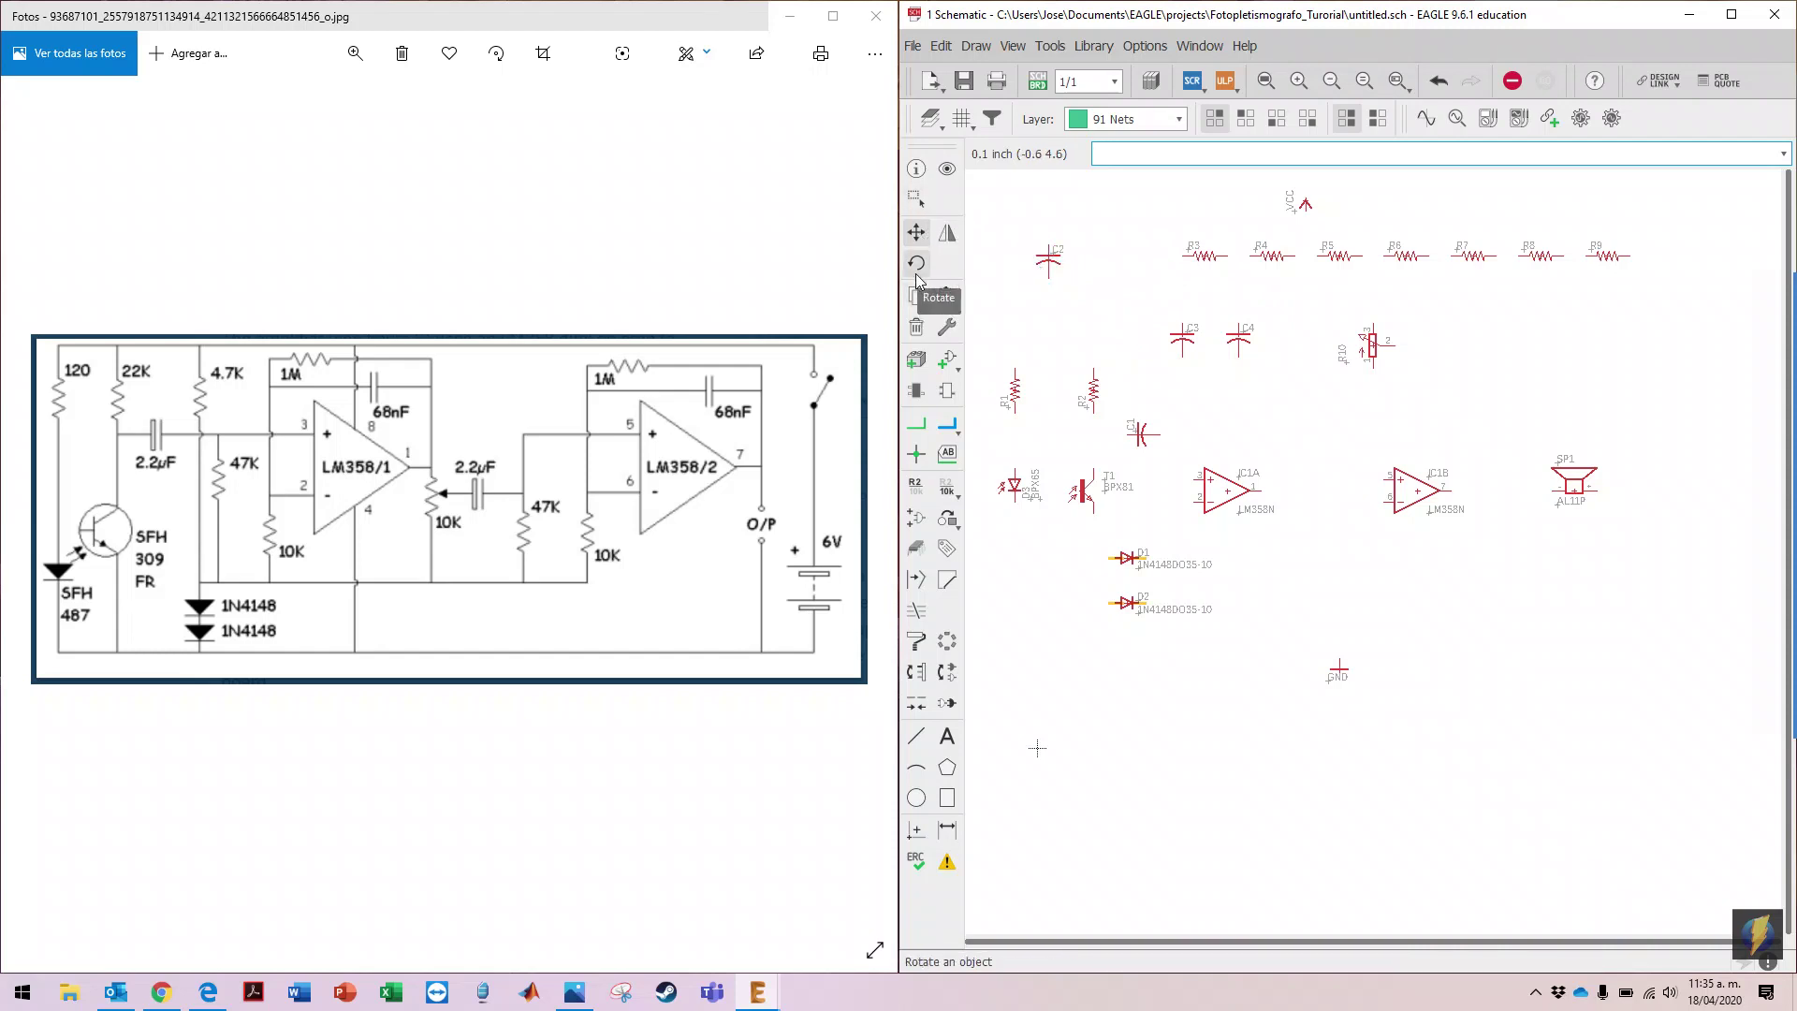
left_click(1207, 259)
left_click(916, 233)
left_click(1204, 260)
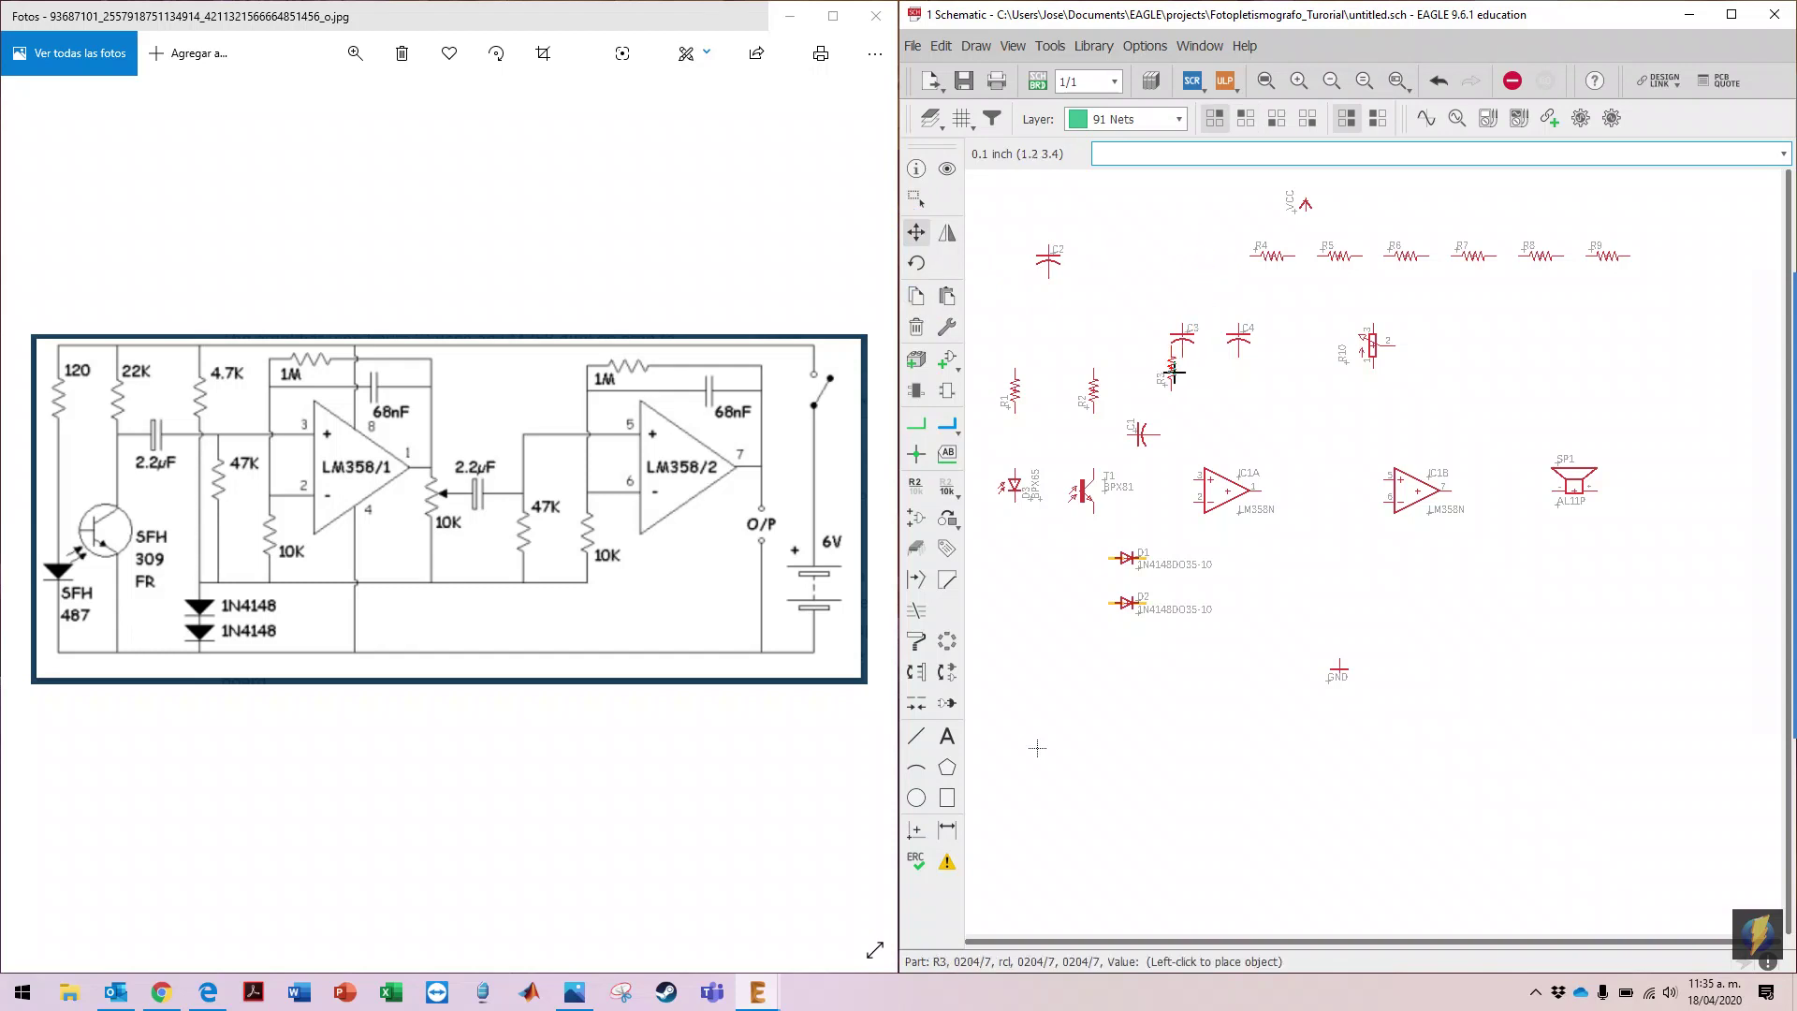
left_click(1177, 389)
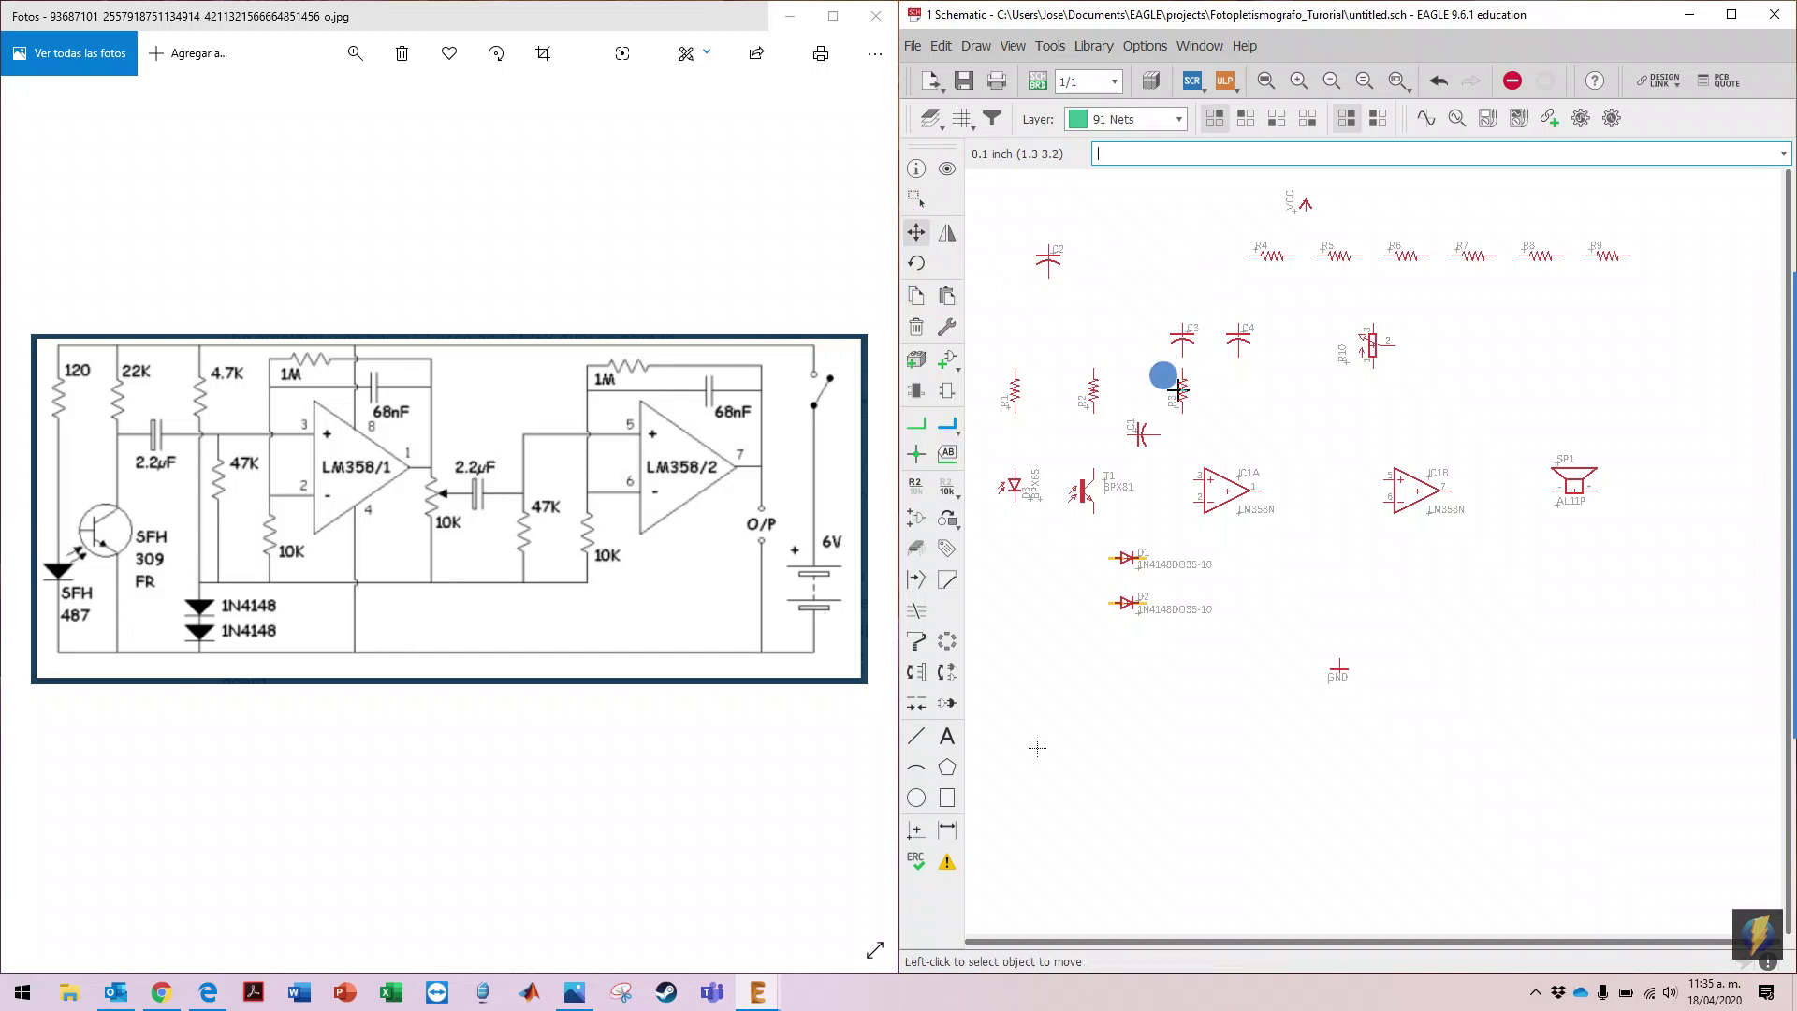
Step: Park capacitors C3 and C4 in a row beside C2, and shift op-amp IC1A right towards IC1B
left_click(1185, 335)
left_click(1153, 289)
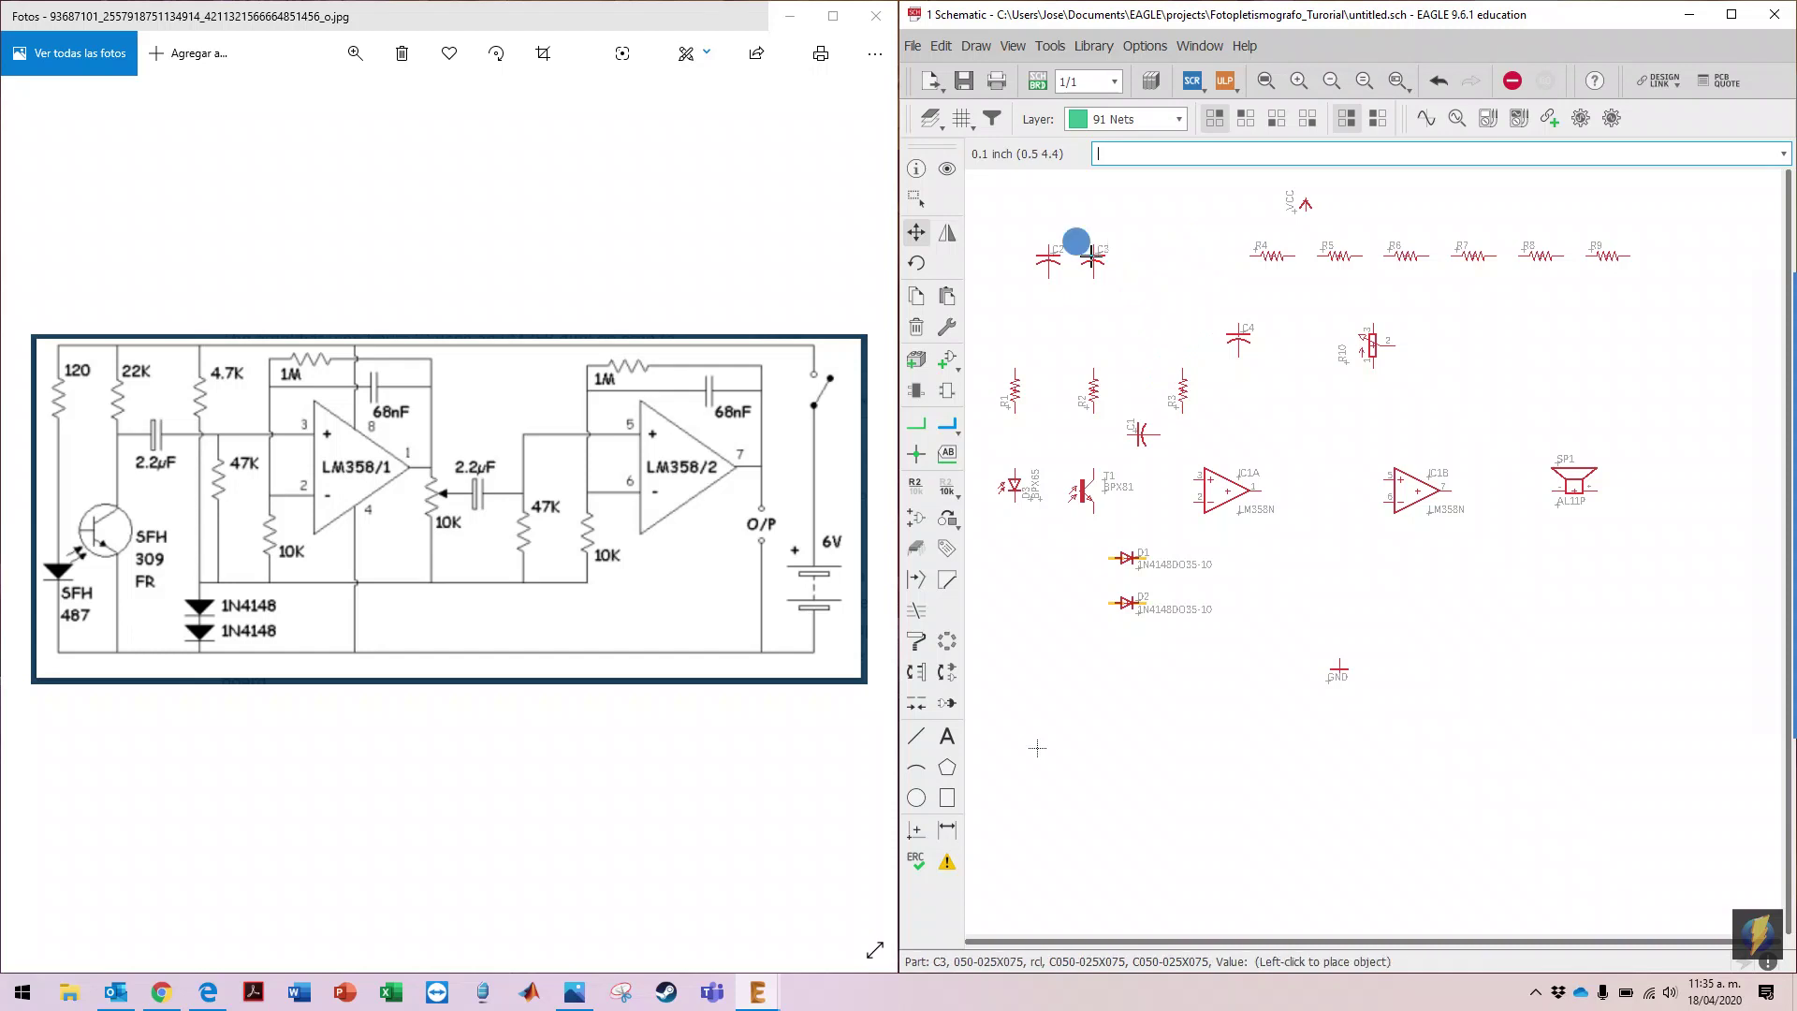
left_click(1093, 261)
left_click(1229, 335)
left_click(1146, 260)
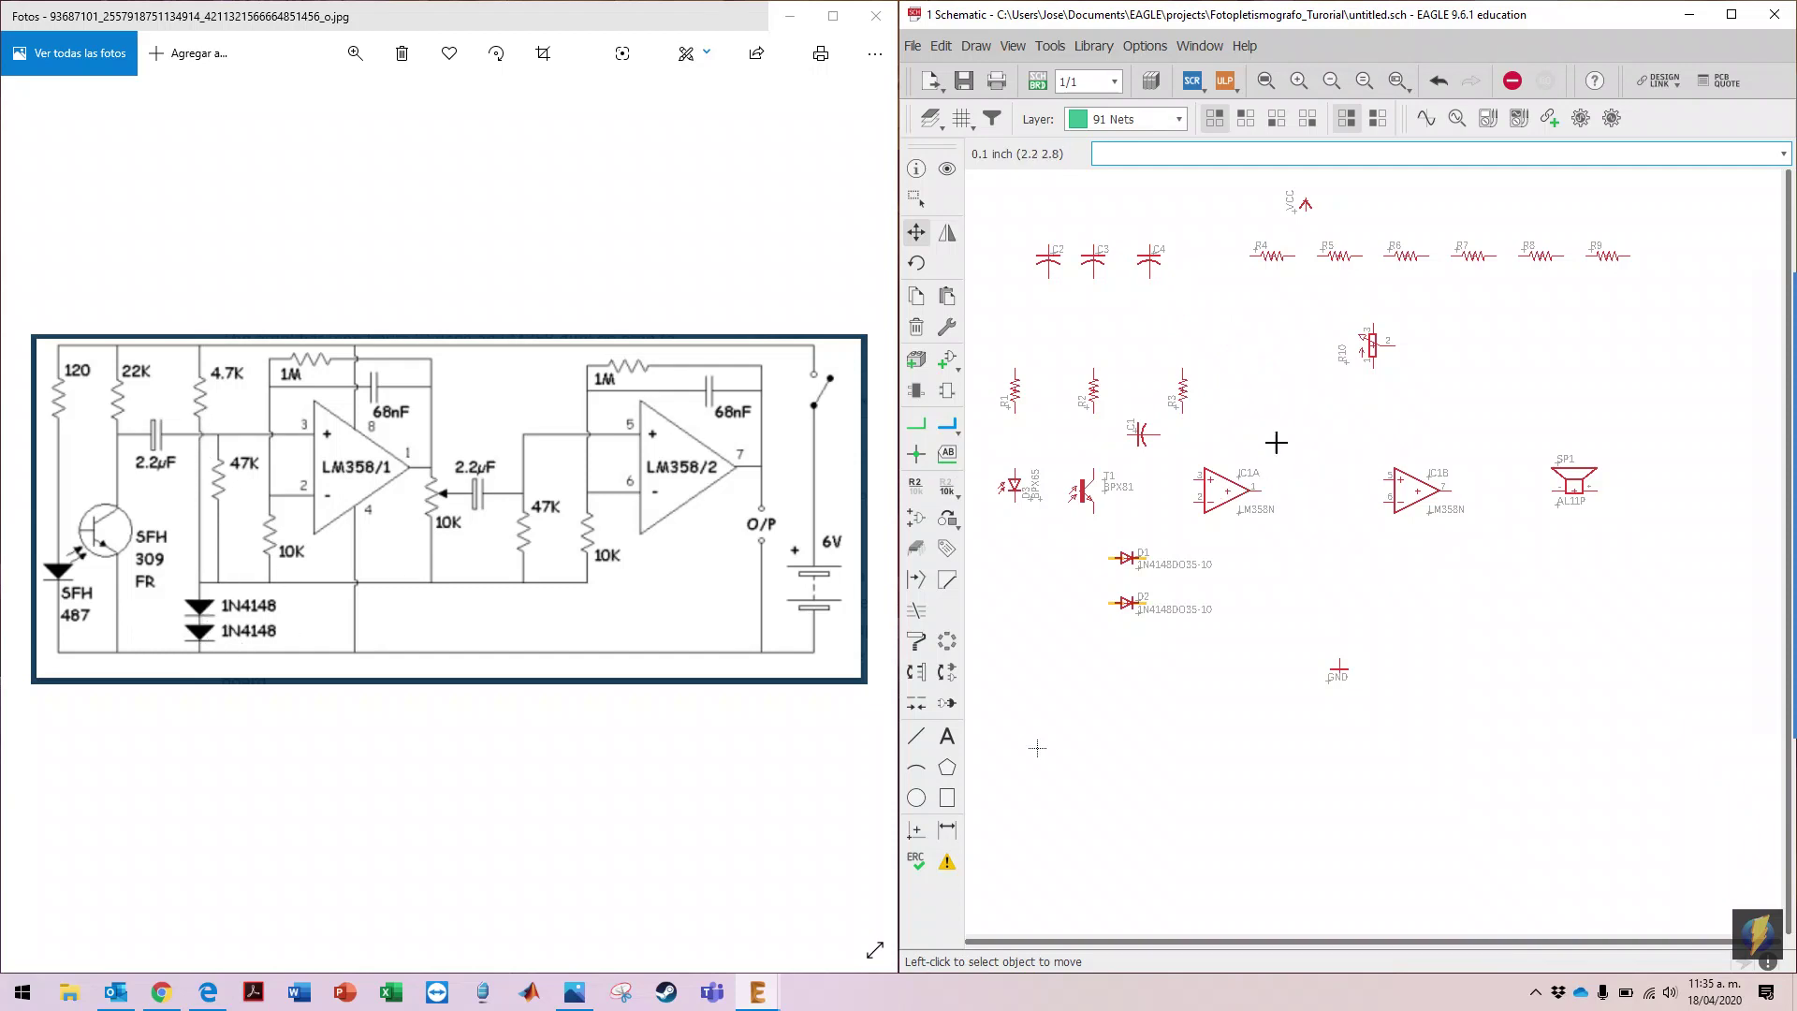
left_click(1229, 488)
left_click(1330, 488)
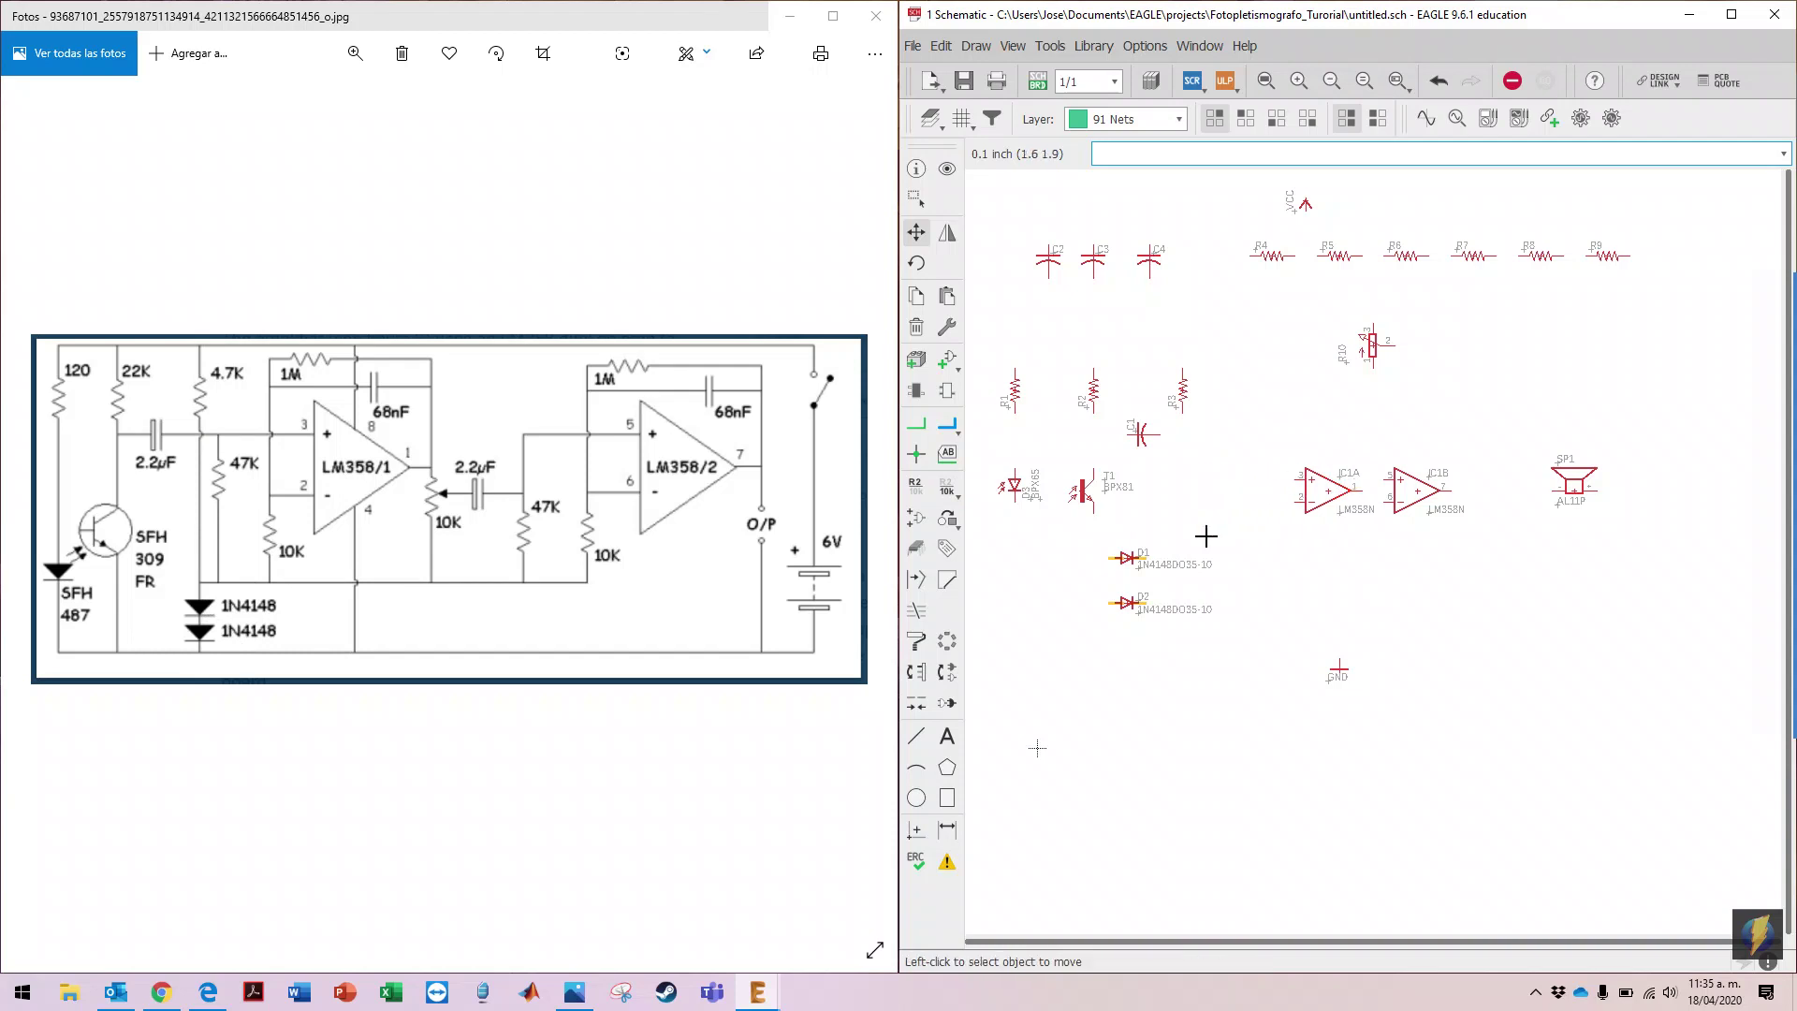
Step: Rotate both 1N4148 diodes, D1 and D2, to vertical so that they point downwards
left_click(917, 263)
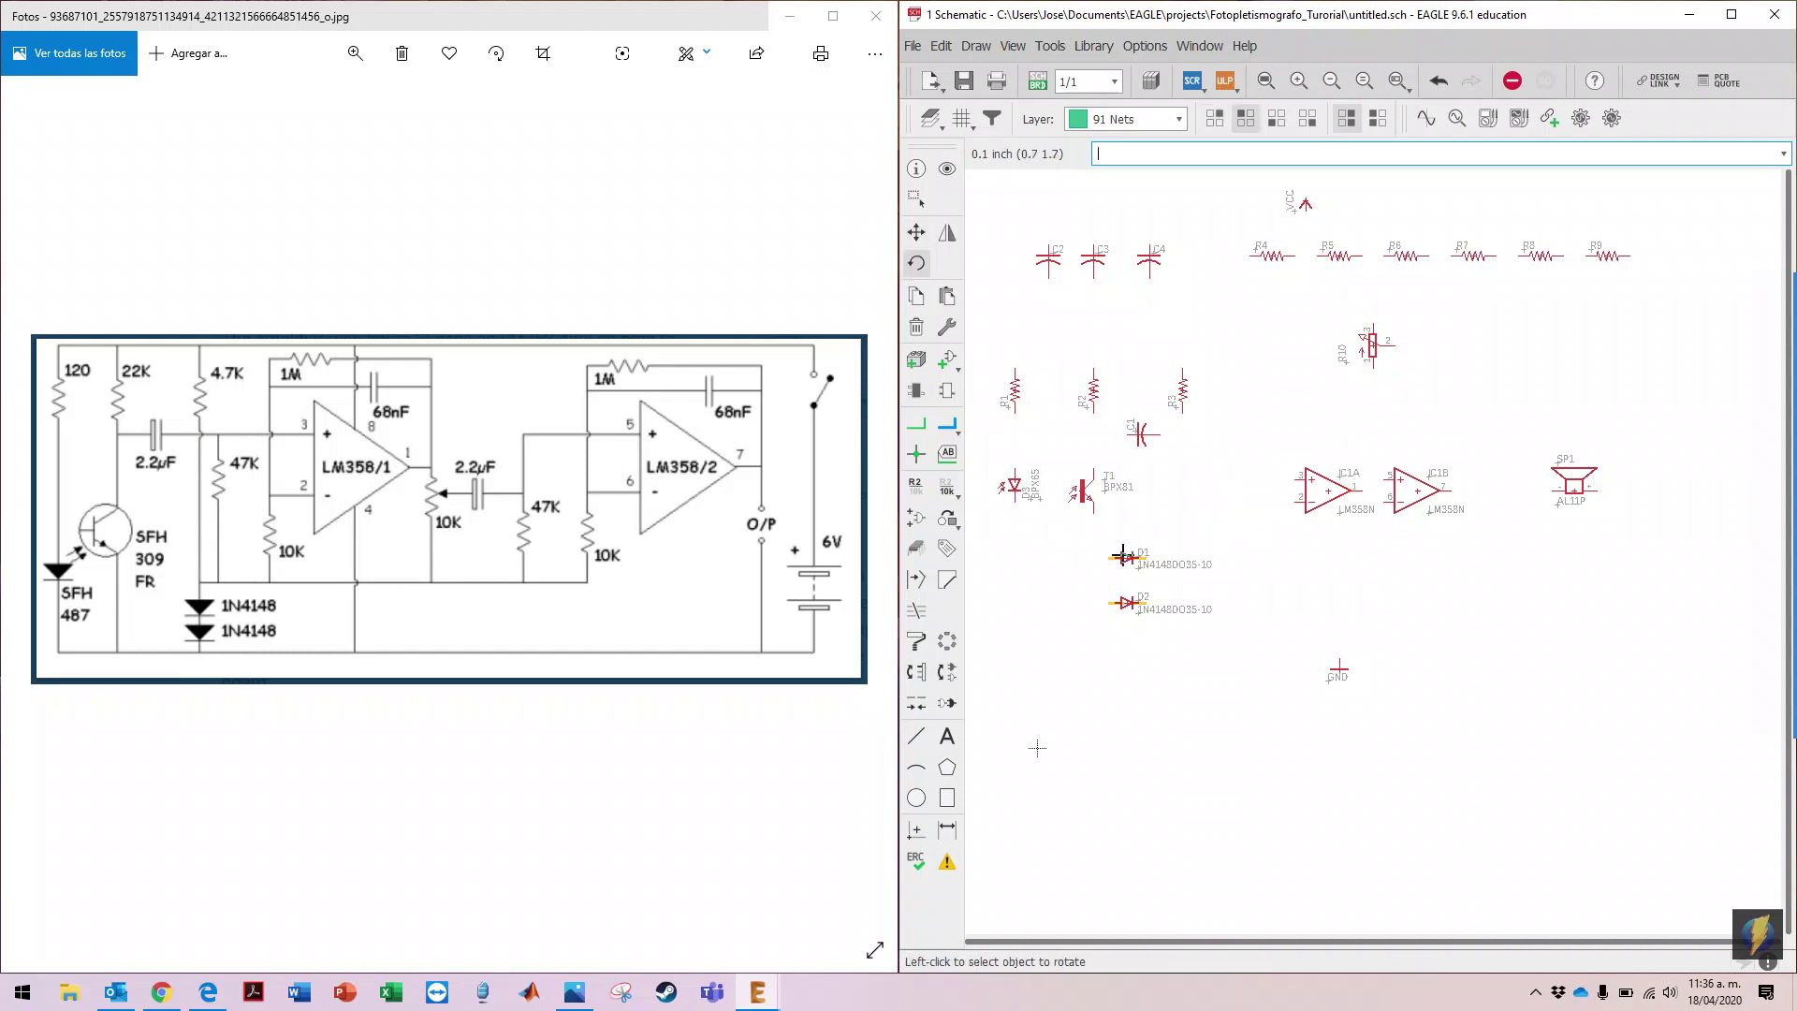
left_click(1124, 557)
left_click(1127, 558)
left_click(1128, 558)
left_click(1131, 602)
left_click(1130, 602)
left_click(1131, 602)
Step: Stack diode D1 below resistor R3 and diode D2 directly under D1
left_click(917, 232)
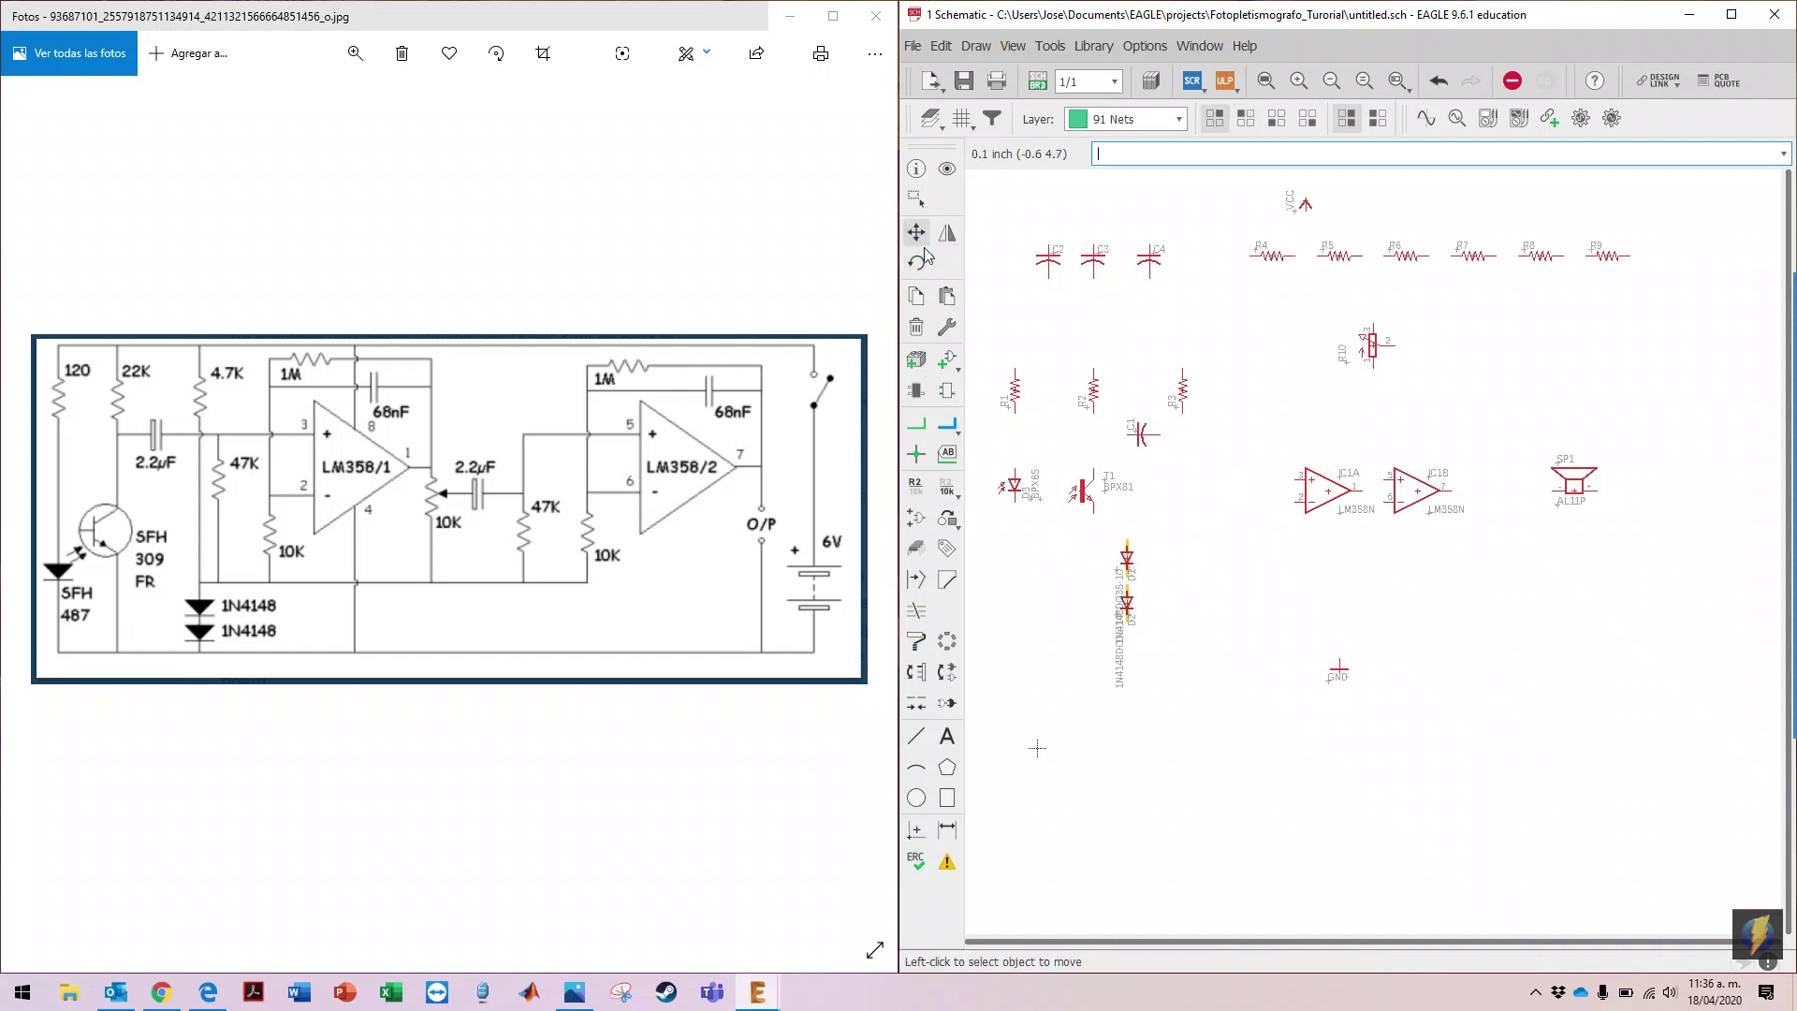
left_click(1131, 558)
left_click(1183, 488)
left_click(1128, 600)
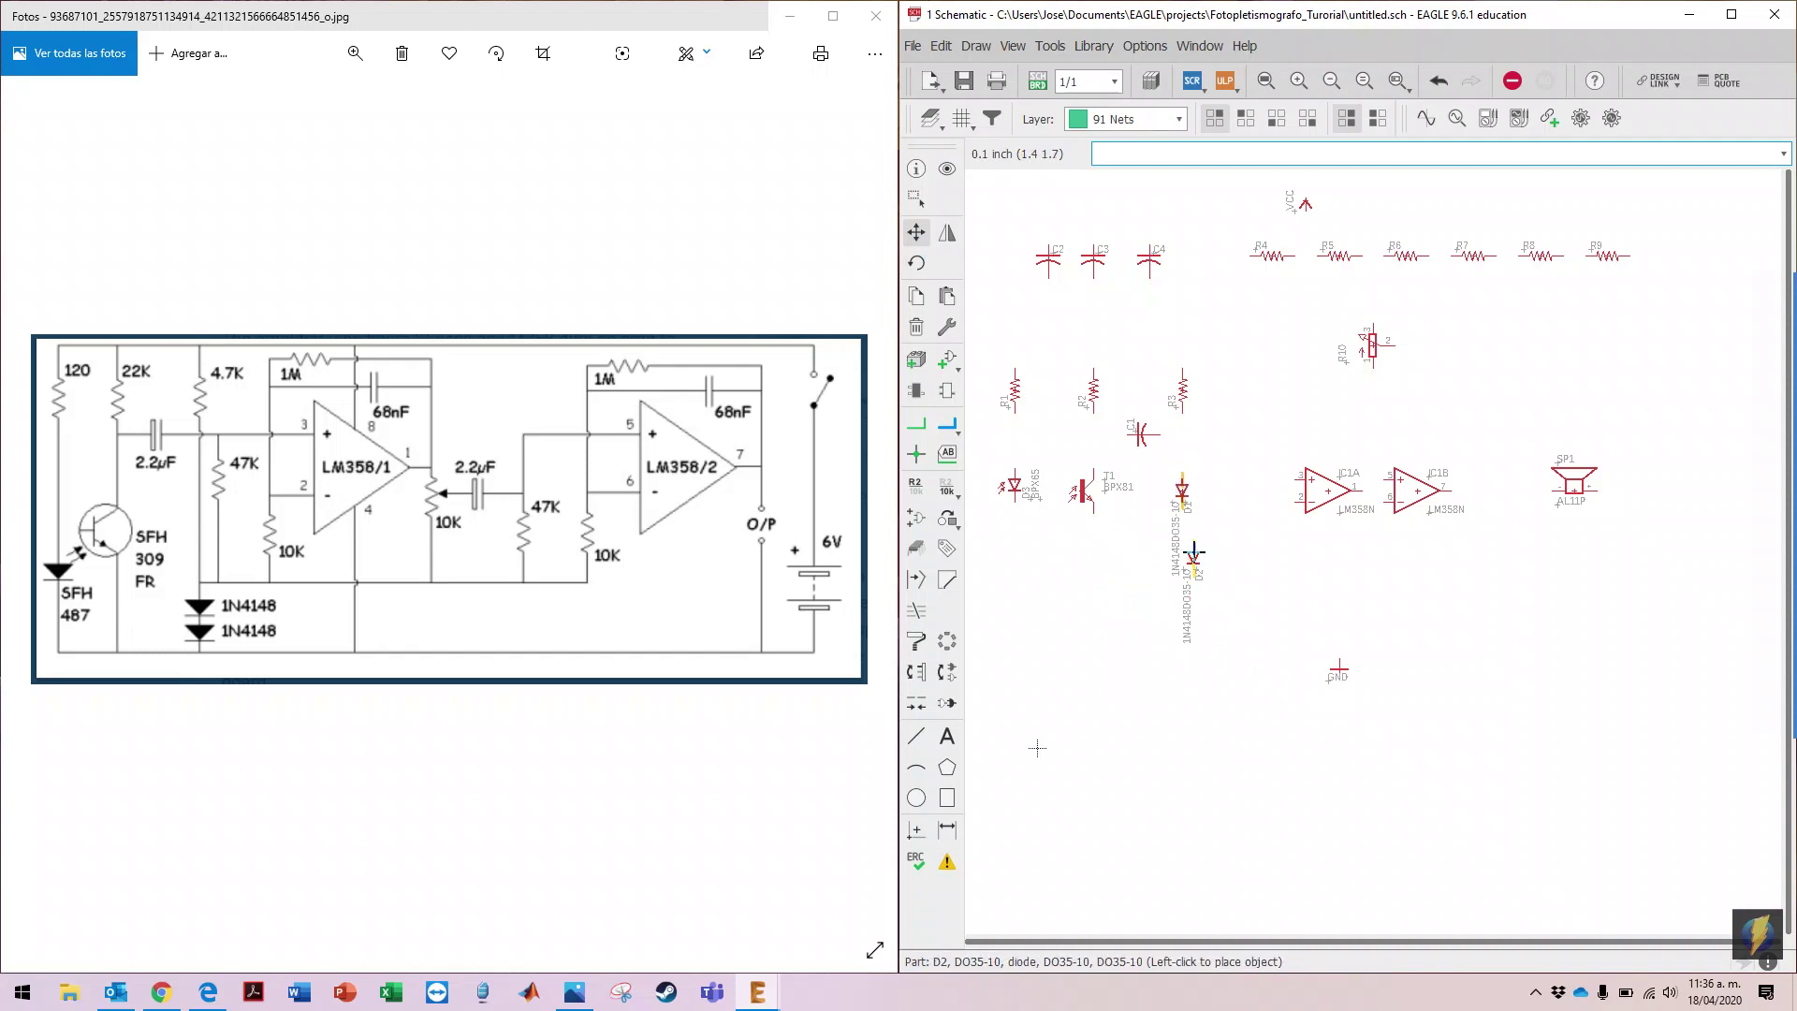
left_click(1183, 544)
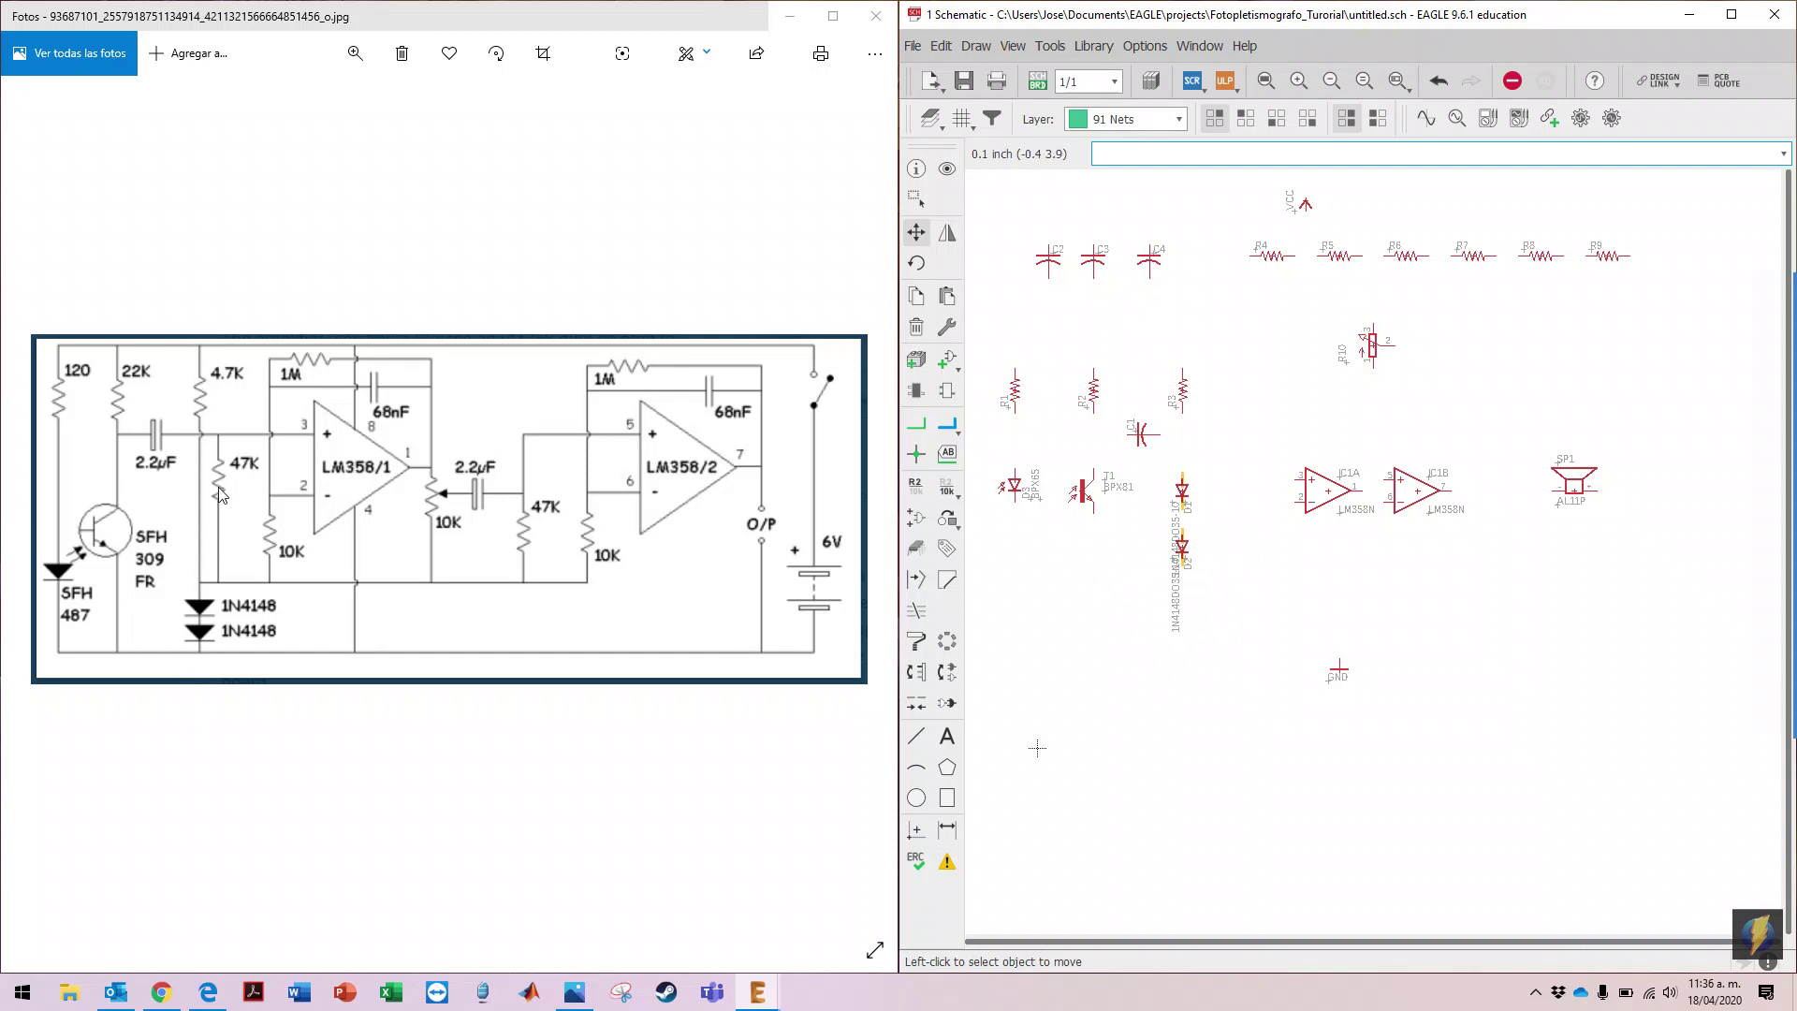
Step: Rotate resistor R4 to vertical and move it between diode D1 and op-amp IC1A
left_click(916, 263)
left_click(1271, 255)
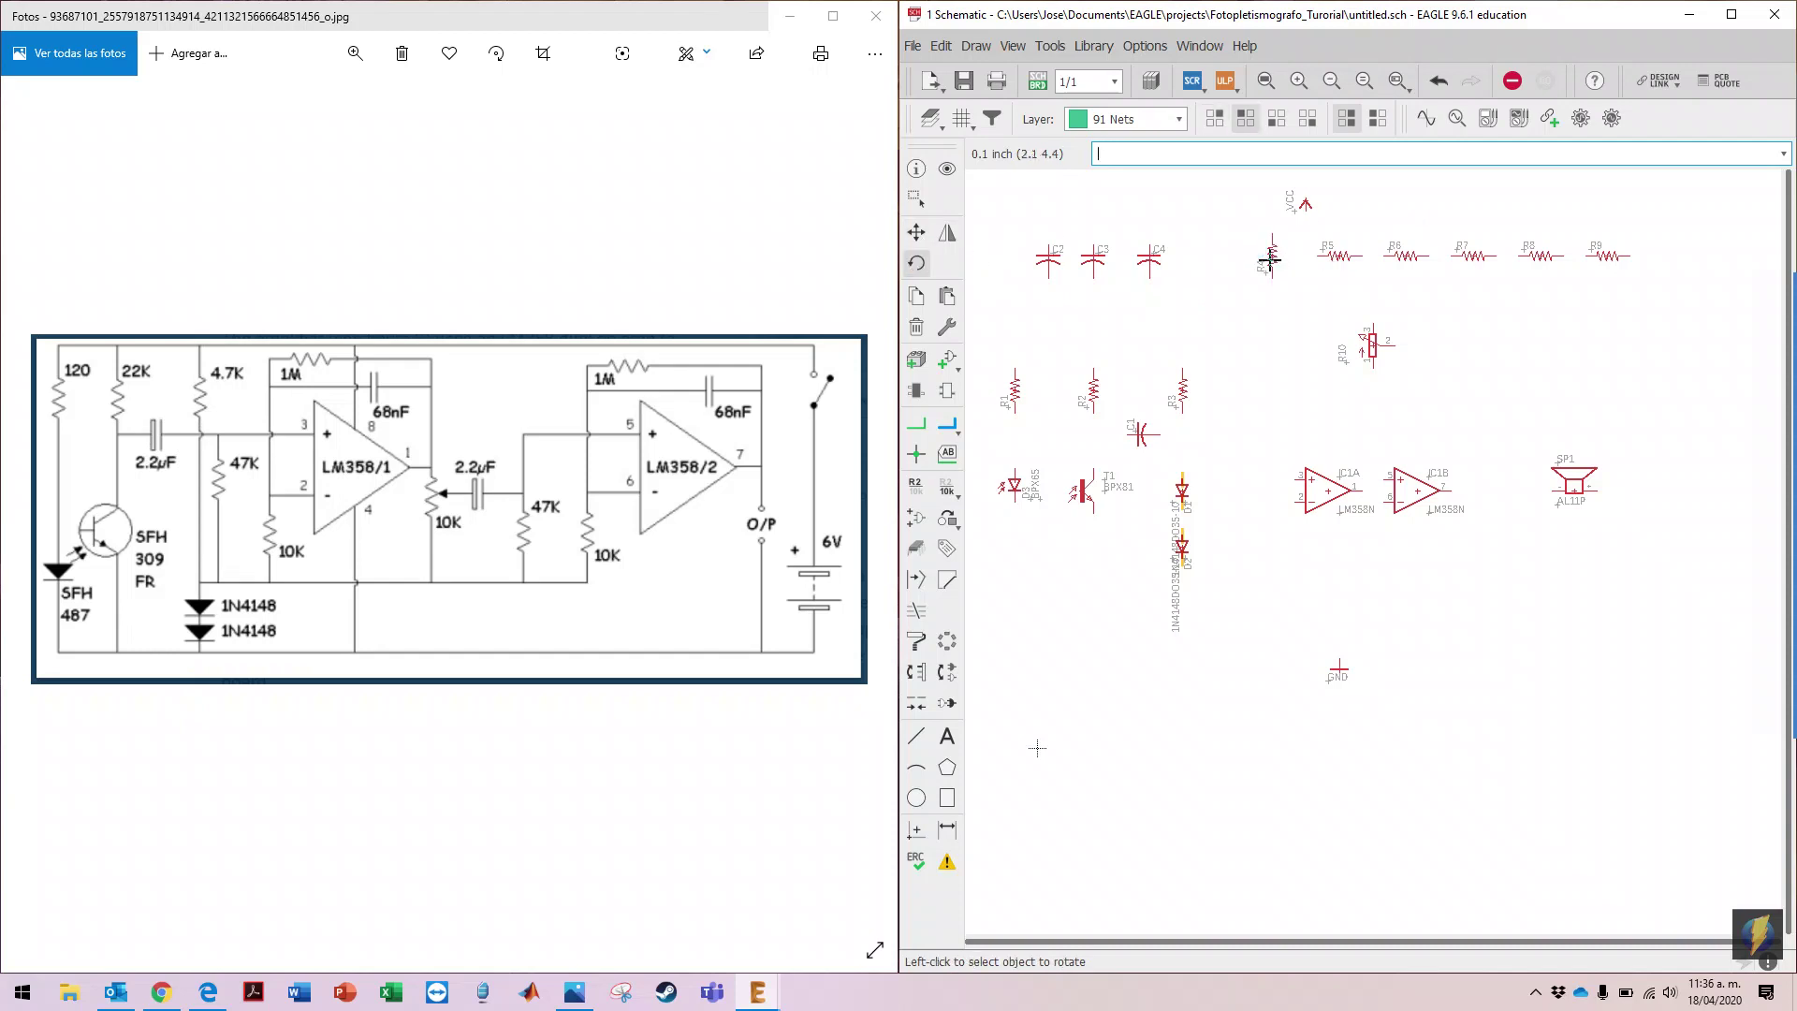
left_click(917, 232)
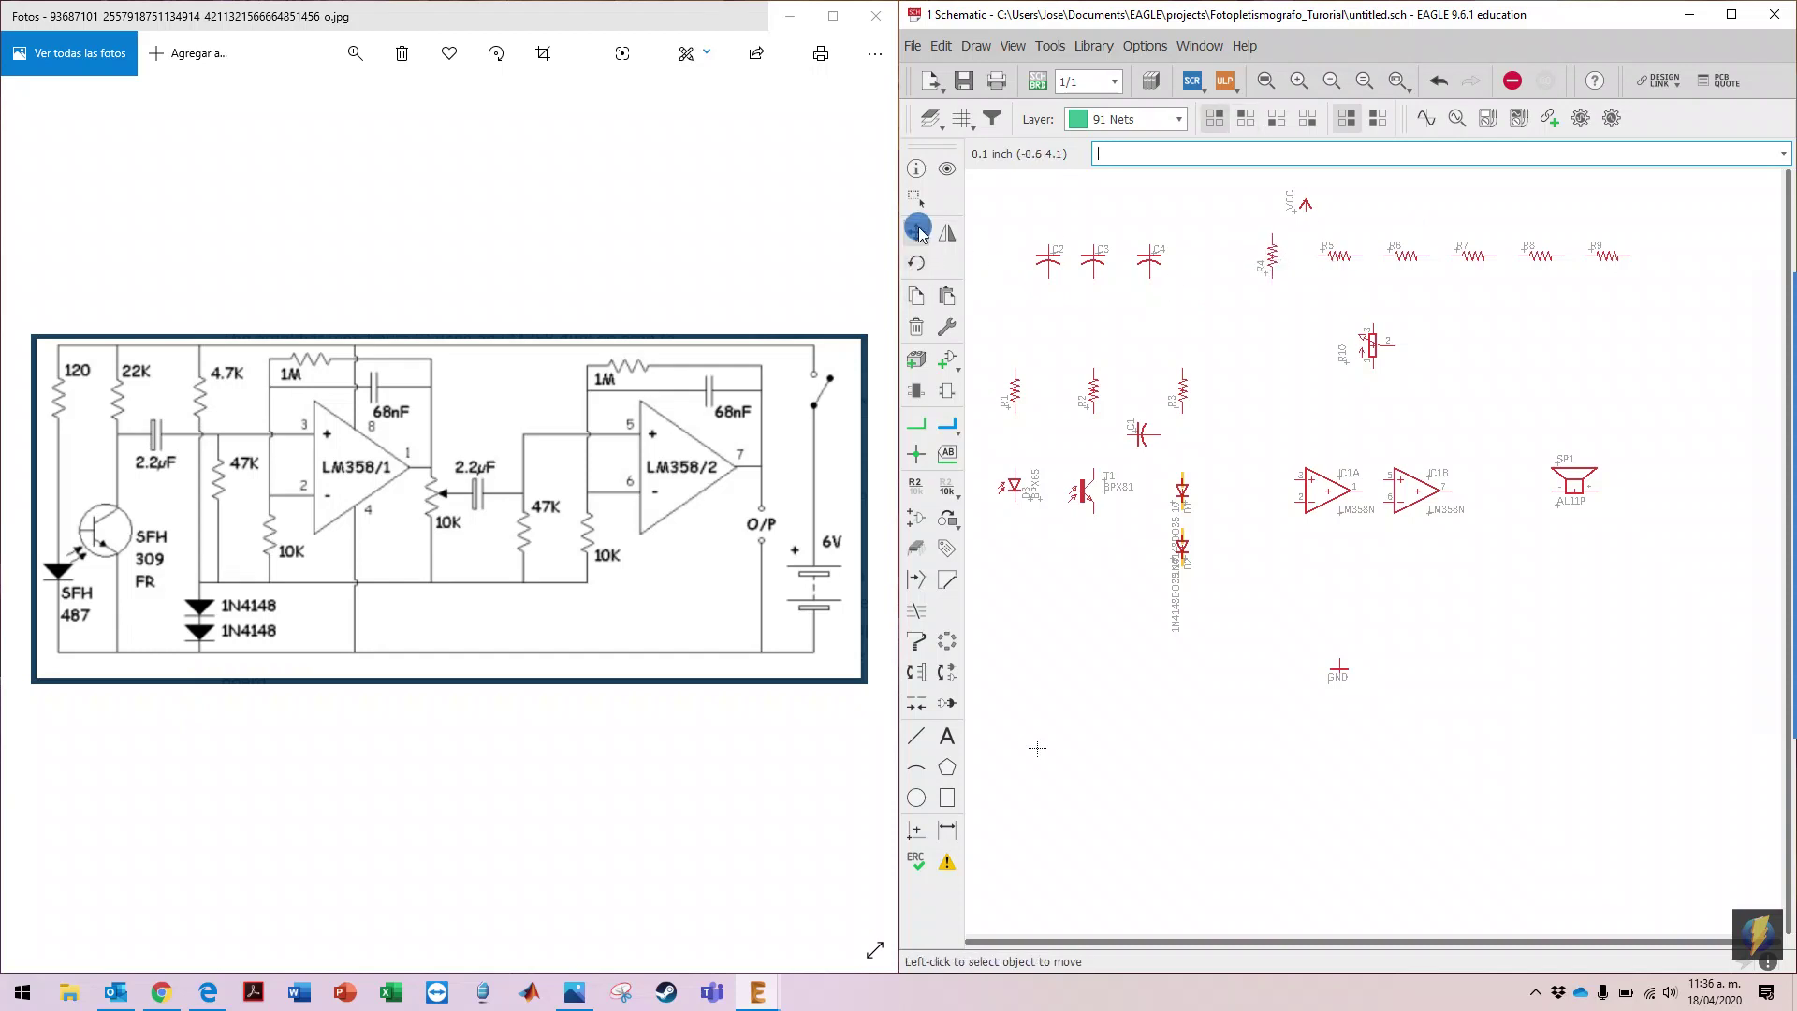
left_click(1263, 248)
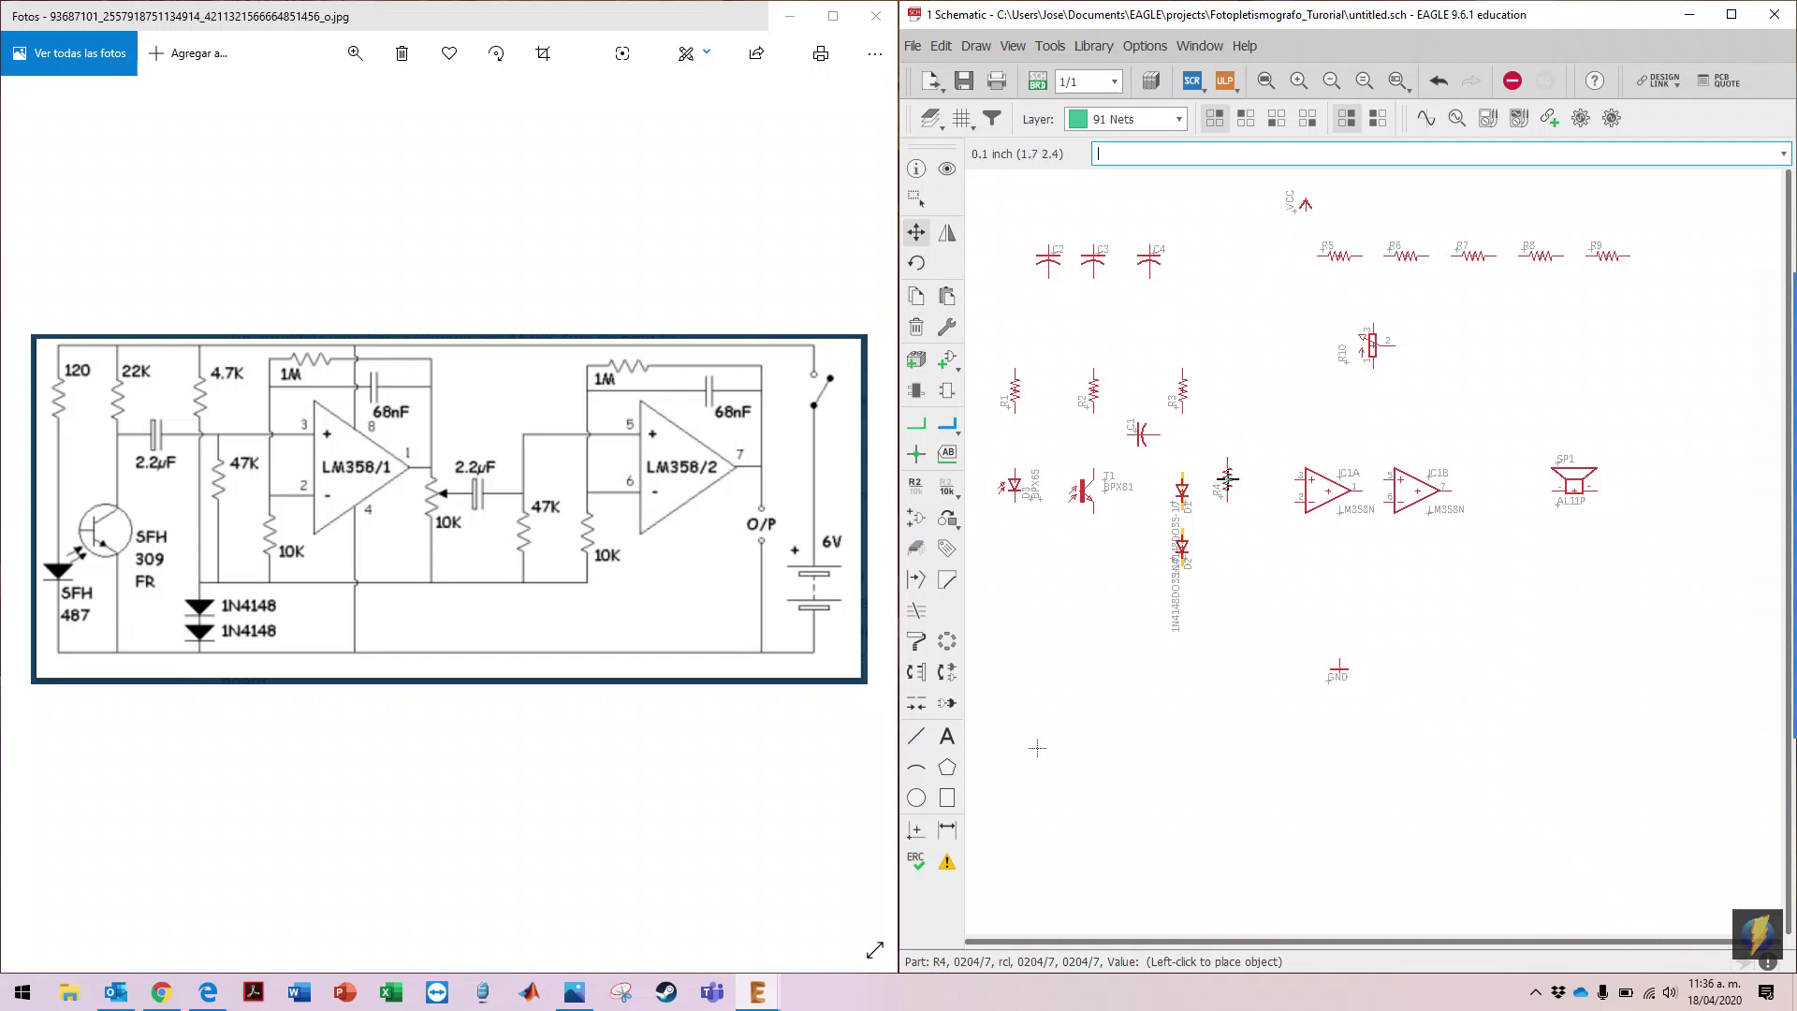
left_click(1230, 479)
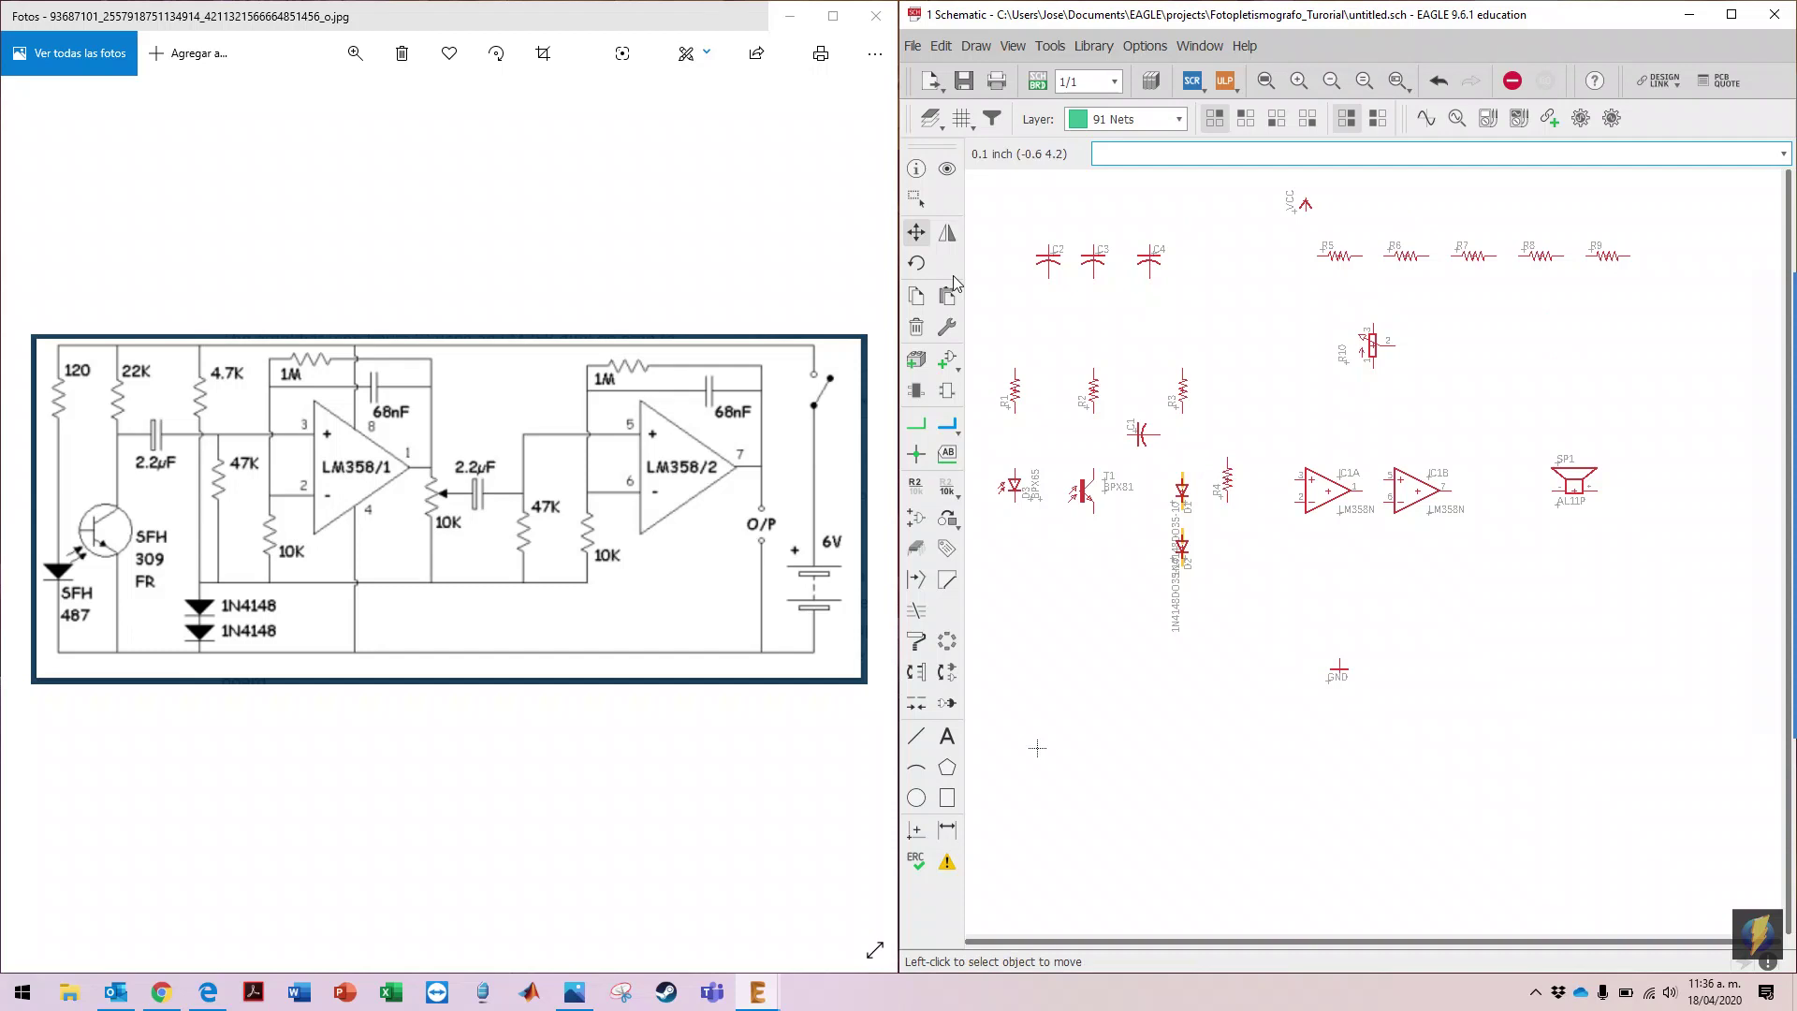
Step: Rotate resistor R5 to vertical and place it between R4 and IC1A, slightly lower than R4
left_click(916, 263)
left_click(1342, 255)
left_click(916, 232)
left_click(1342, 260)
left_click(1260, 515)
Step: Move potentiometer R10, op-amp IC1B and speaker SP1 further right to clear space around IC1A
left_click(1369, 339)
left_click(1603, 339)
left_click(1409, 496)
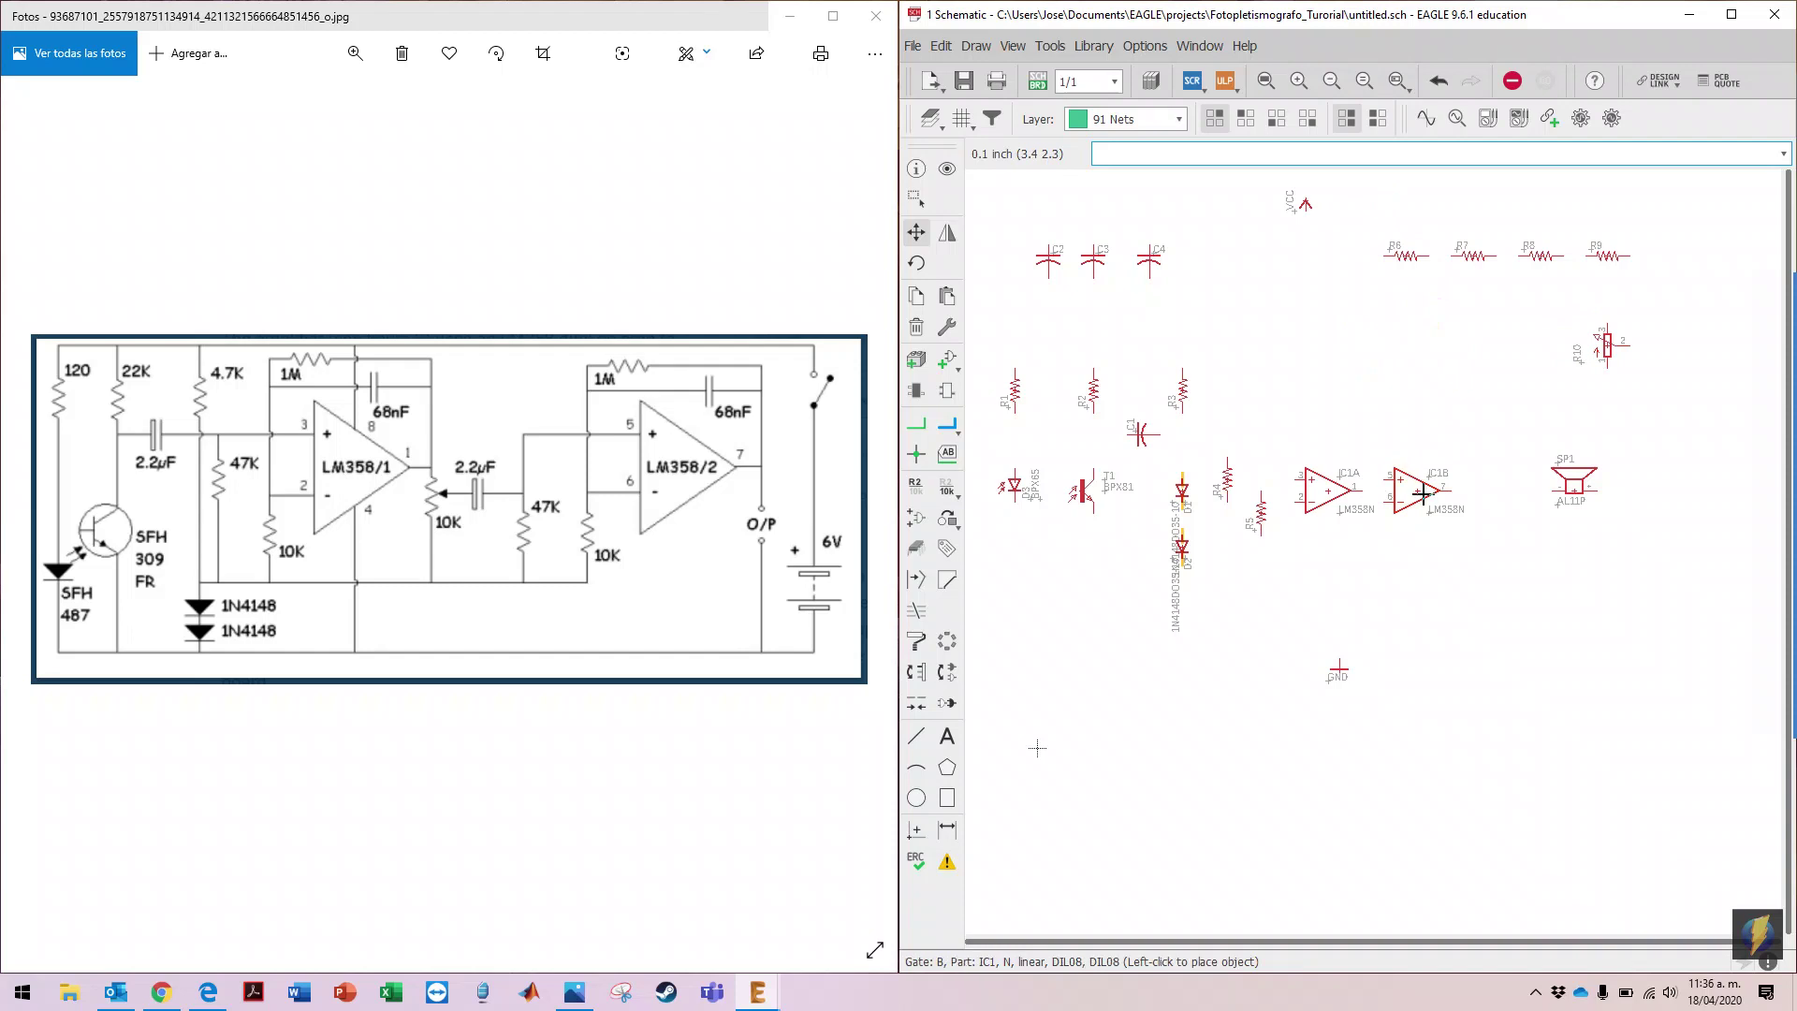
left_click(1619, 581)
left_click(1575, 485)
left_click(1695, 452)
Step: Move resistor R6, kept horizontal, above op-amp IC1A as its feedback resistor
left_click(1401, 256)
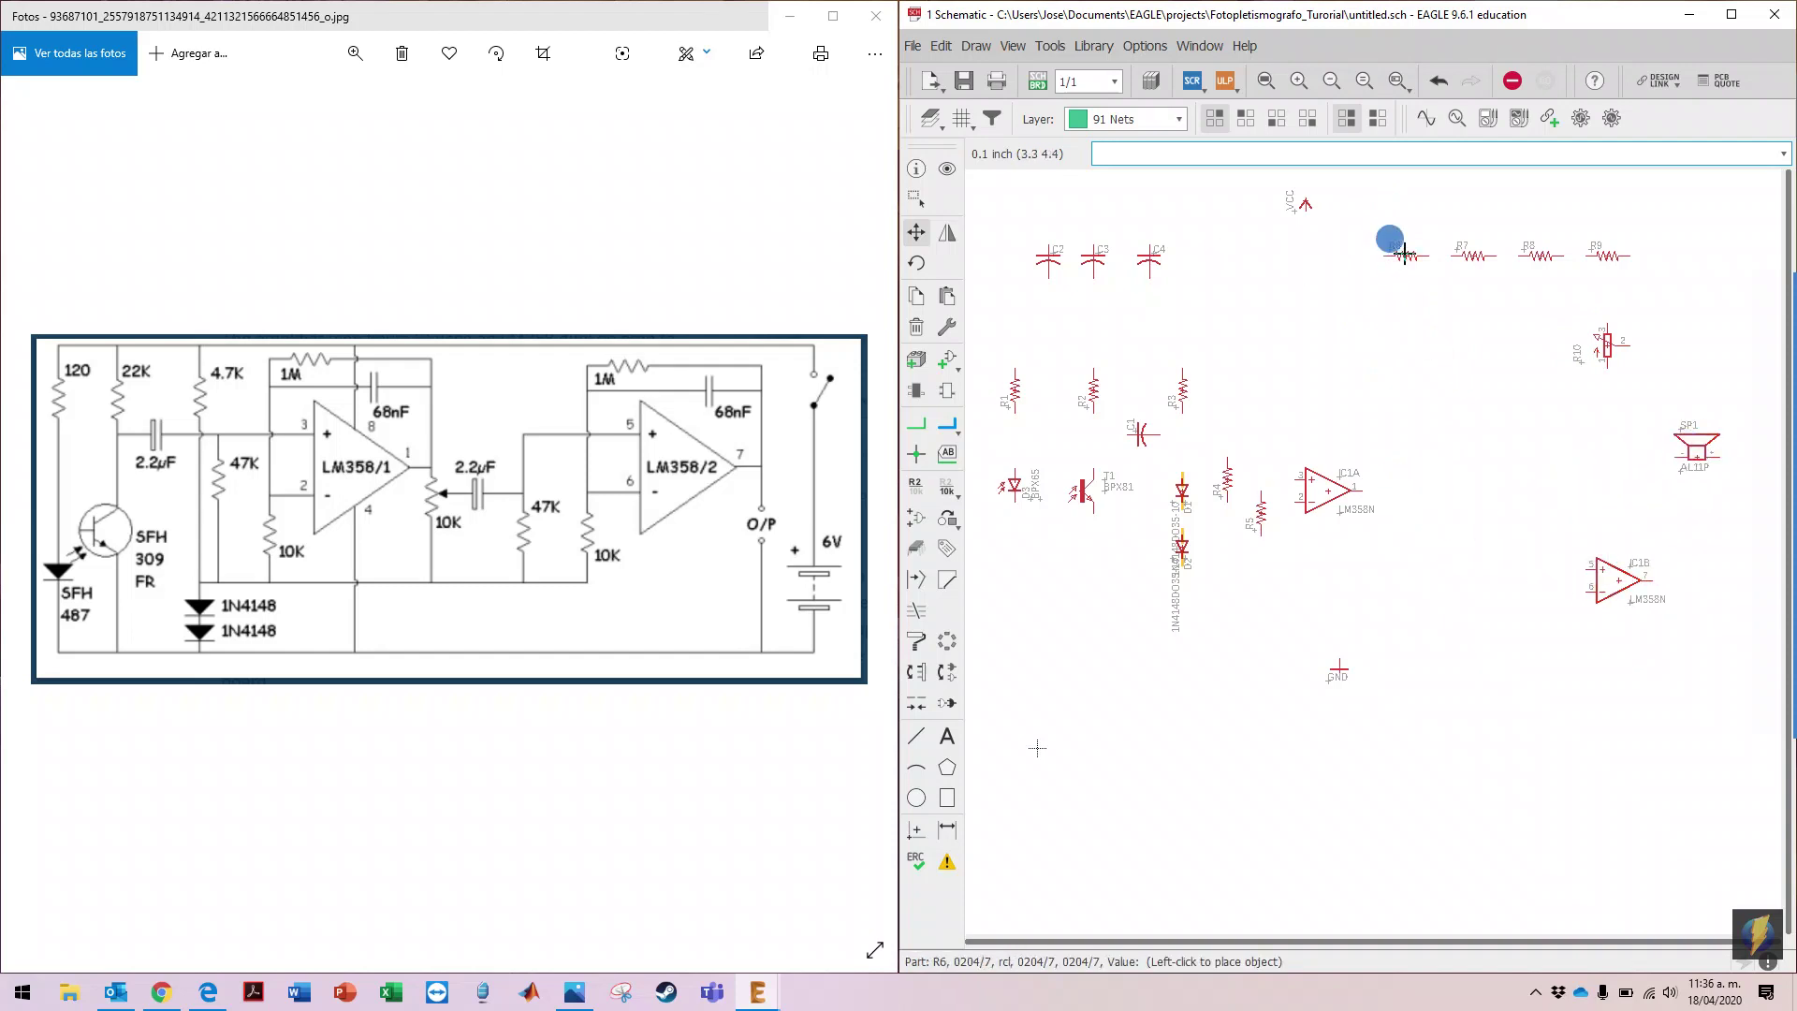
left_click(1327, 365)
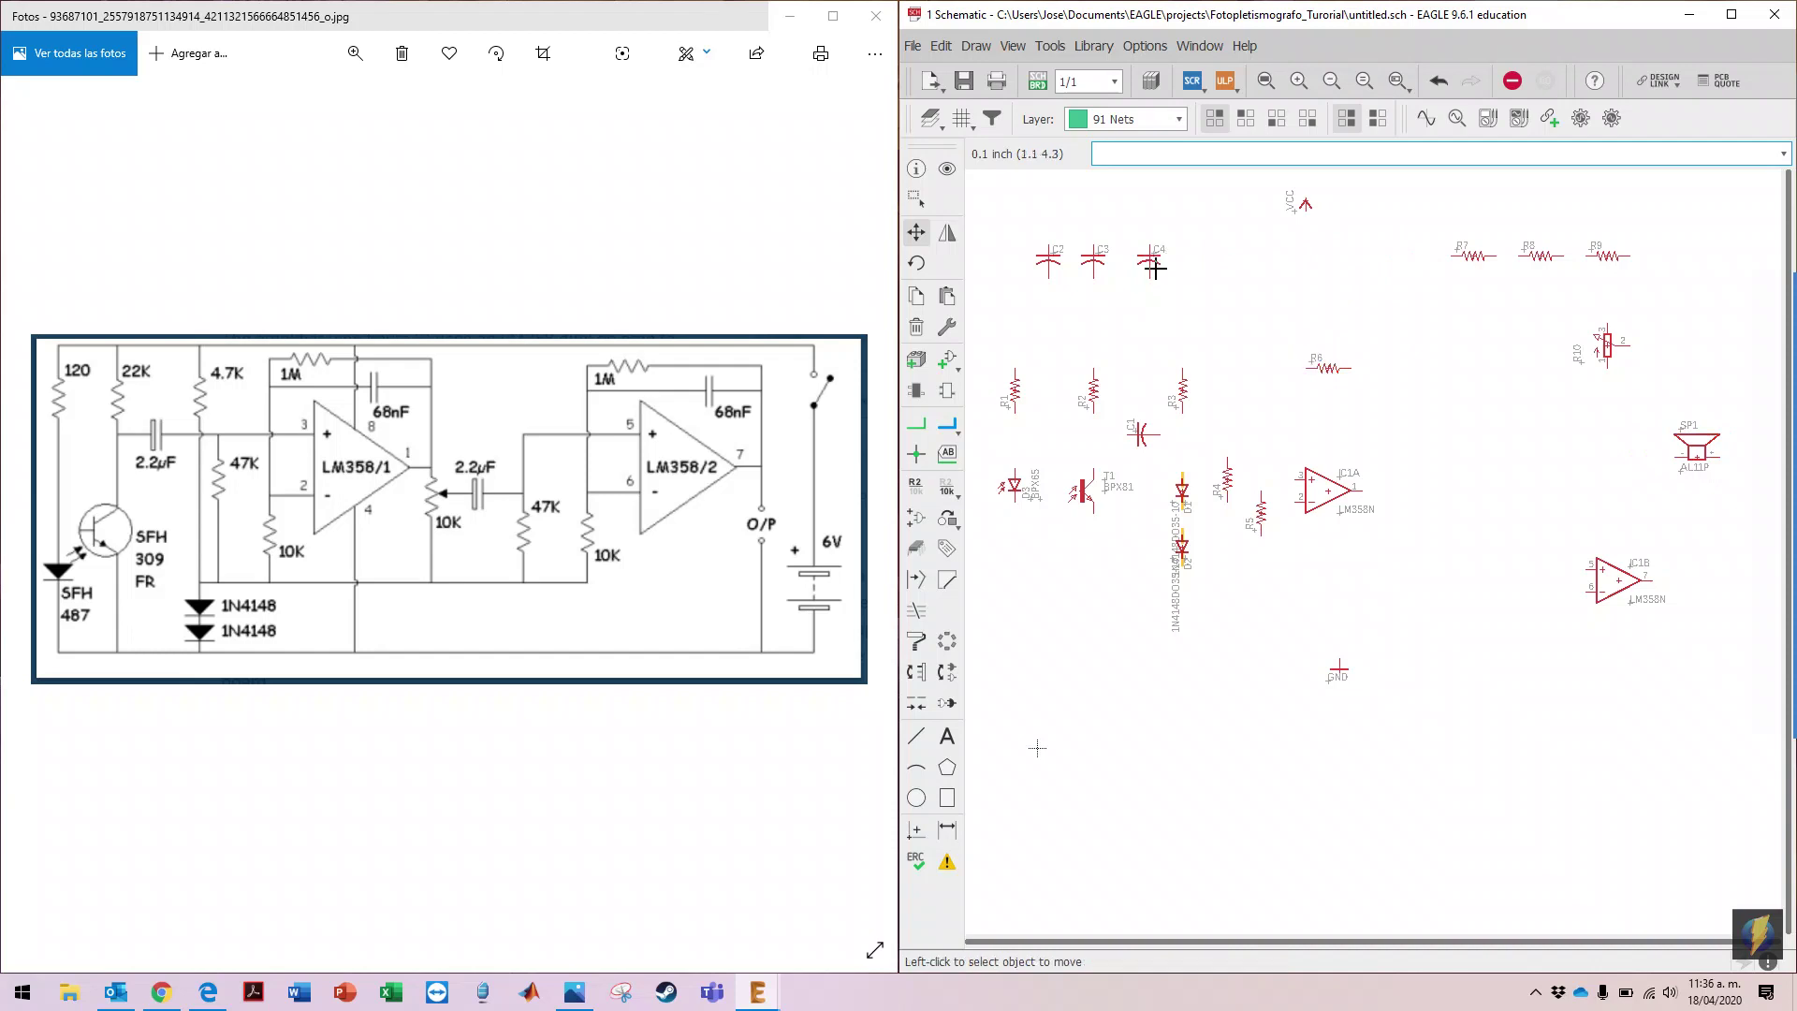
Step: Rotate capacitors C4 and C2 a quarter turn so that their leads run horizontally
left_click(916, 263)
left_click(1151, 260)
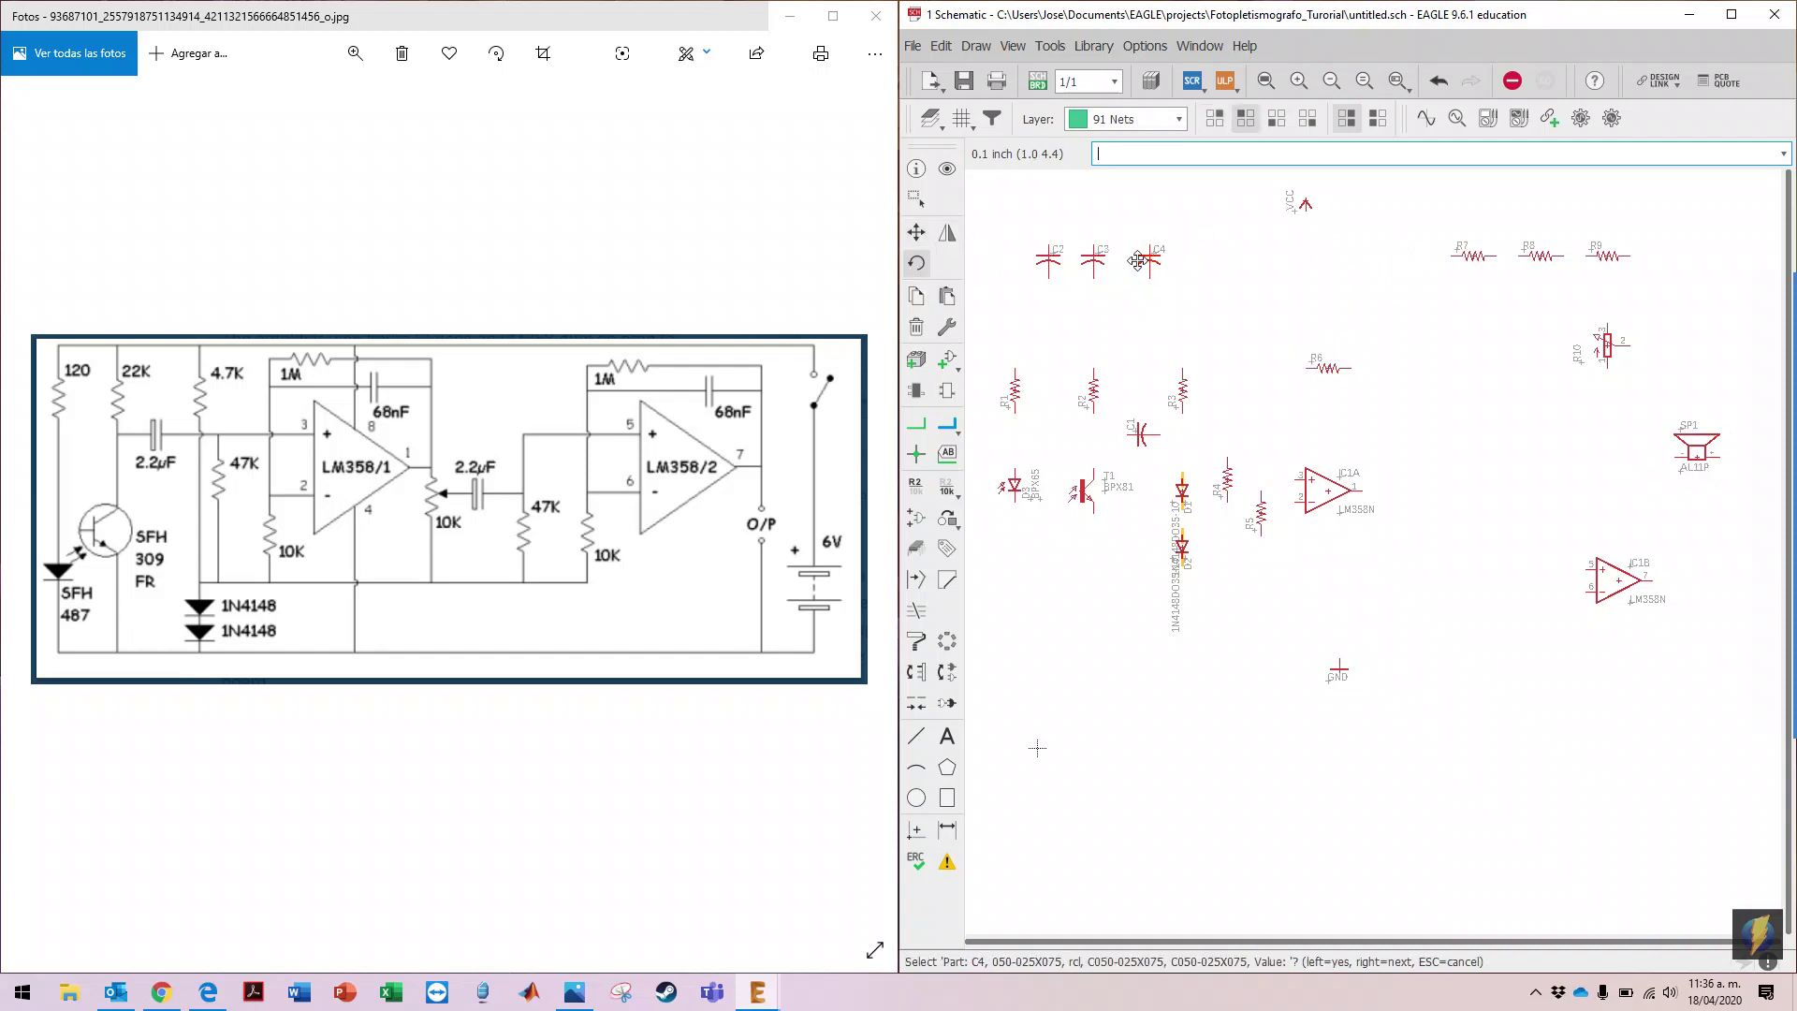
left_click(1049, 260)
left_click(1049, 260)
left_click(1049, 260)
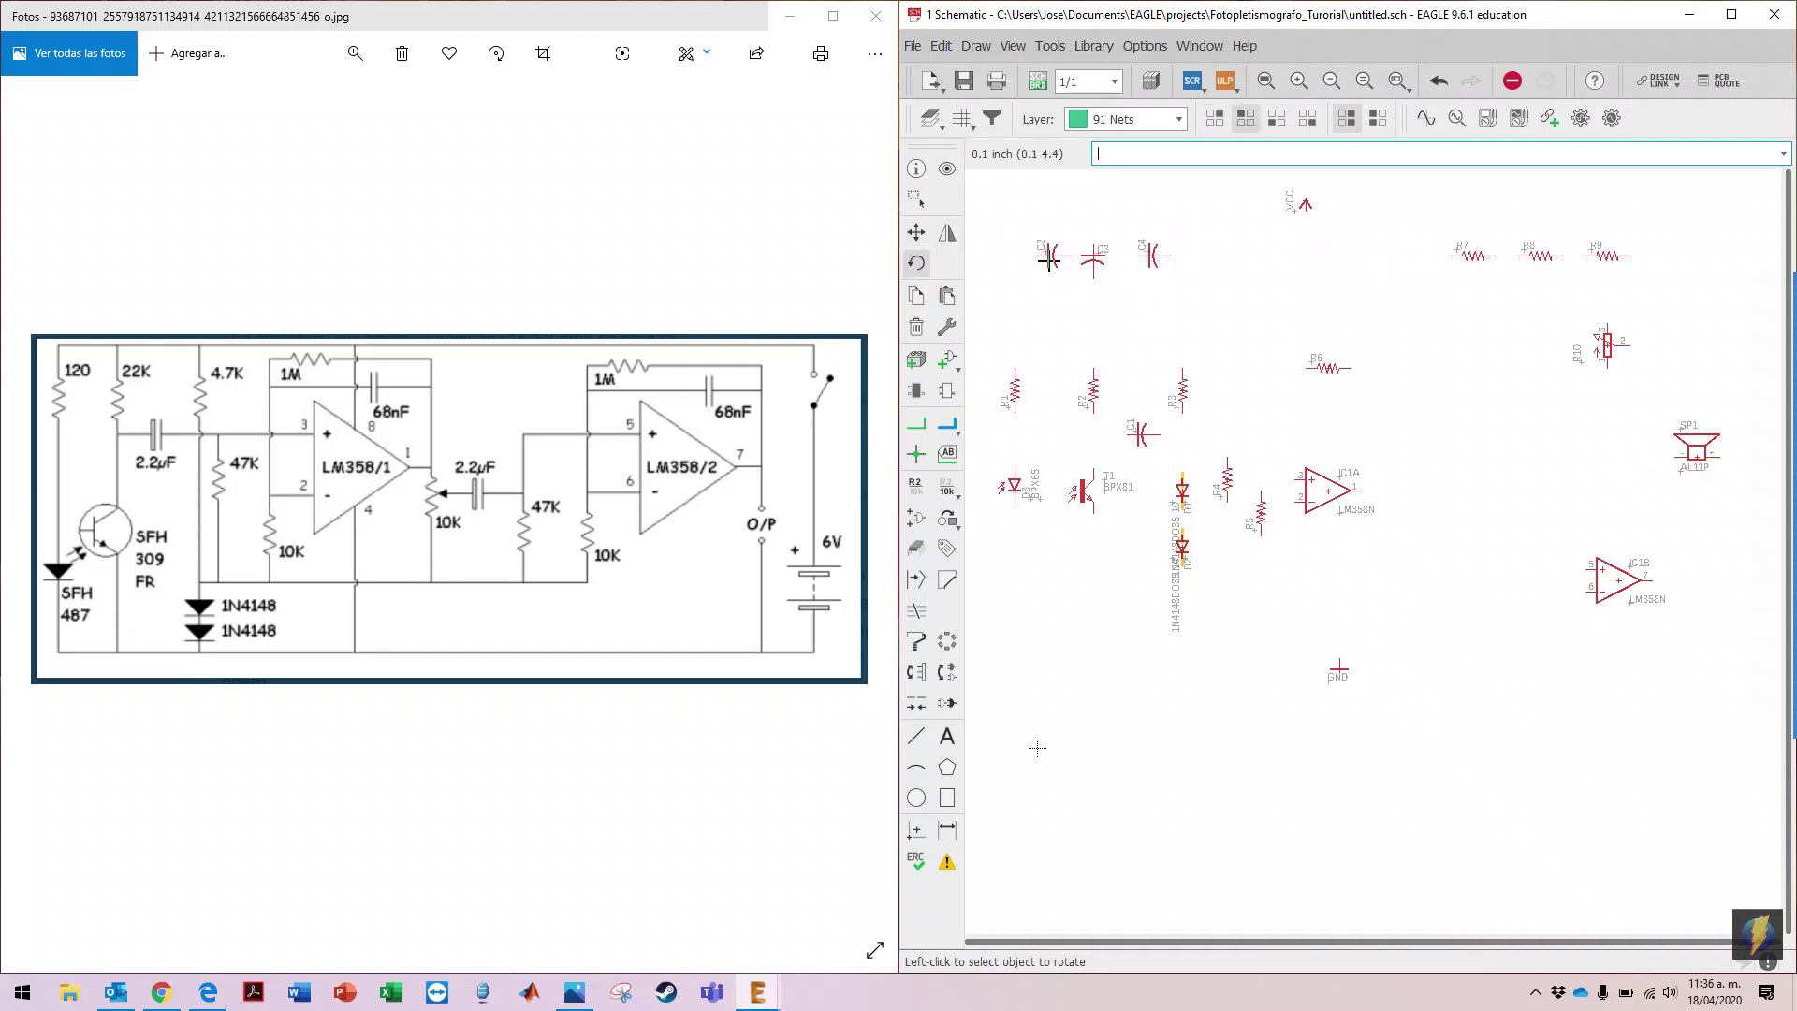
Step: Place capacitor C2 between R6 and op-amp IC1A, and potentiometer R10 to the lower right of IC1A
left_click(916, 233)
left_click(1052, 255)
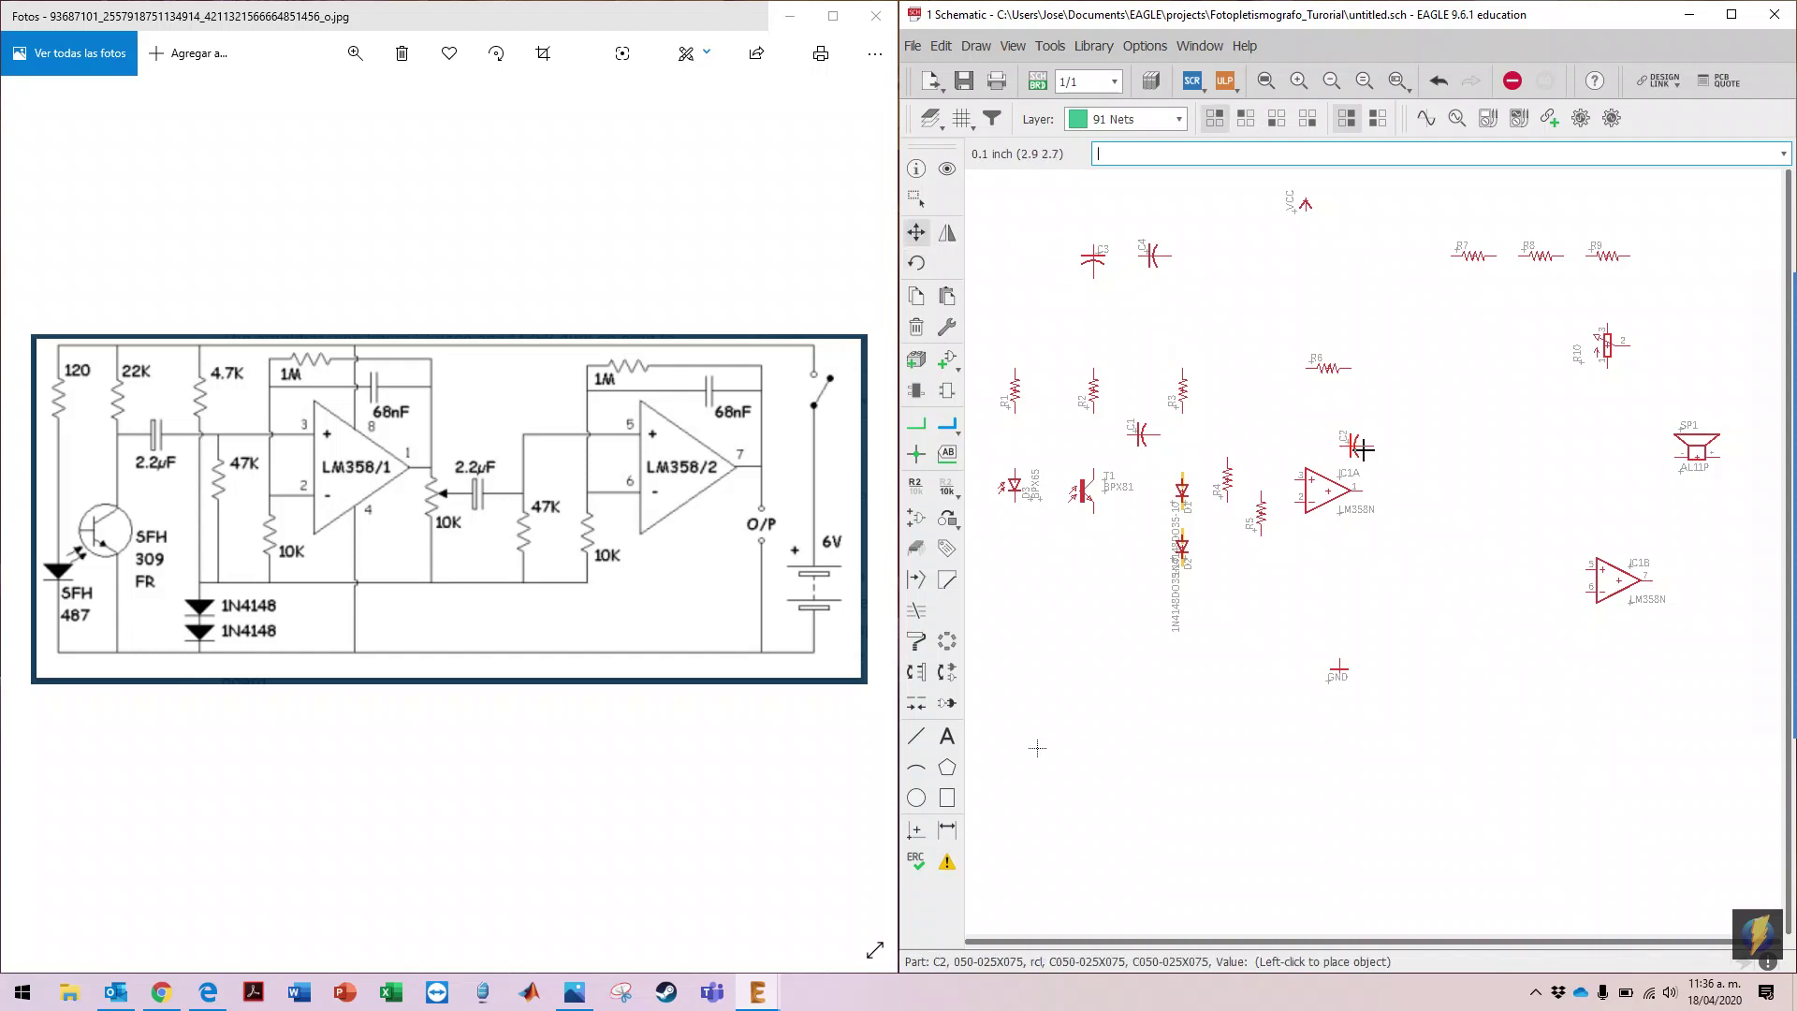
left_click(1333, 412)
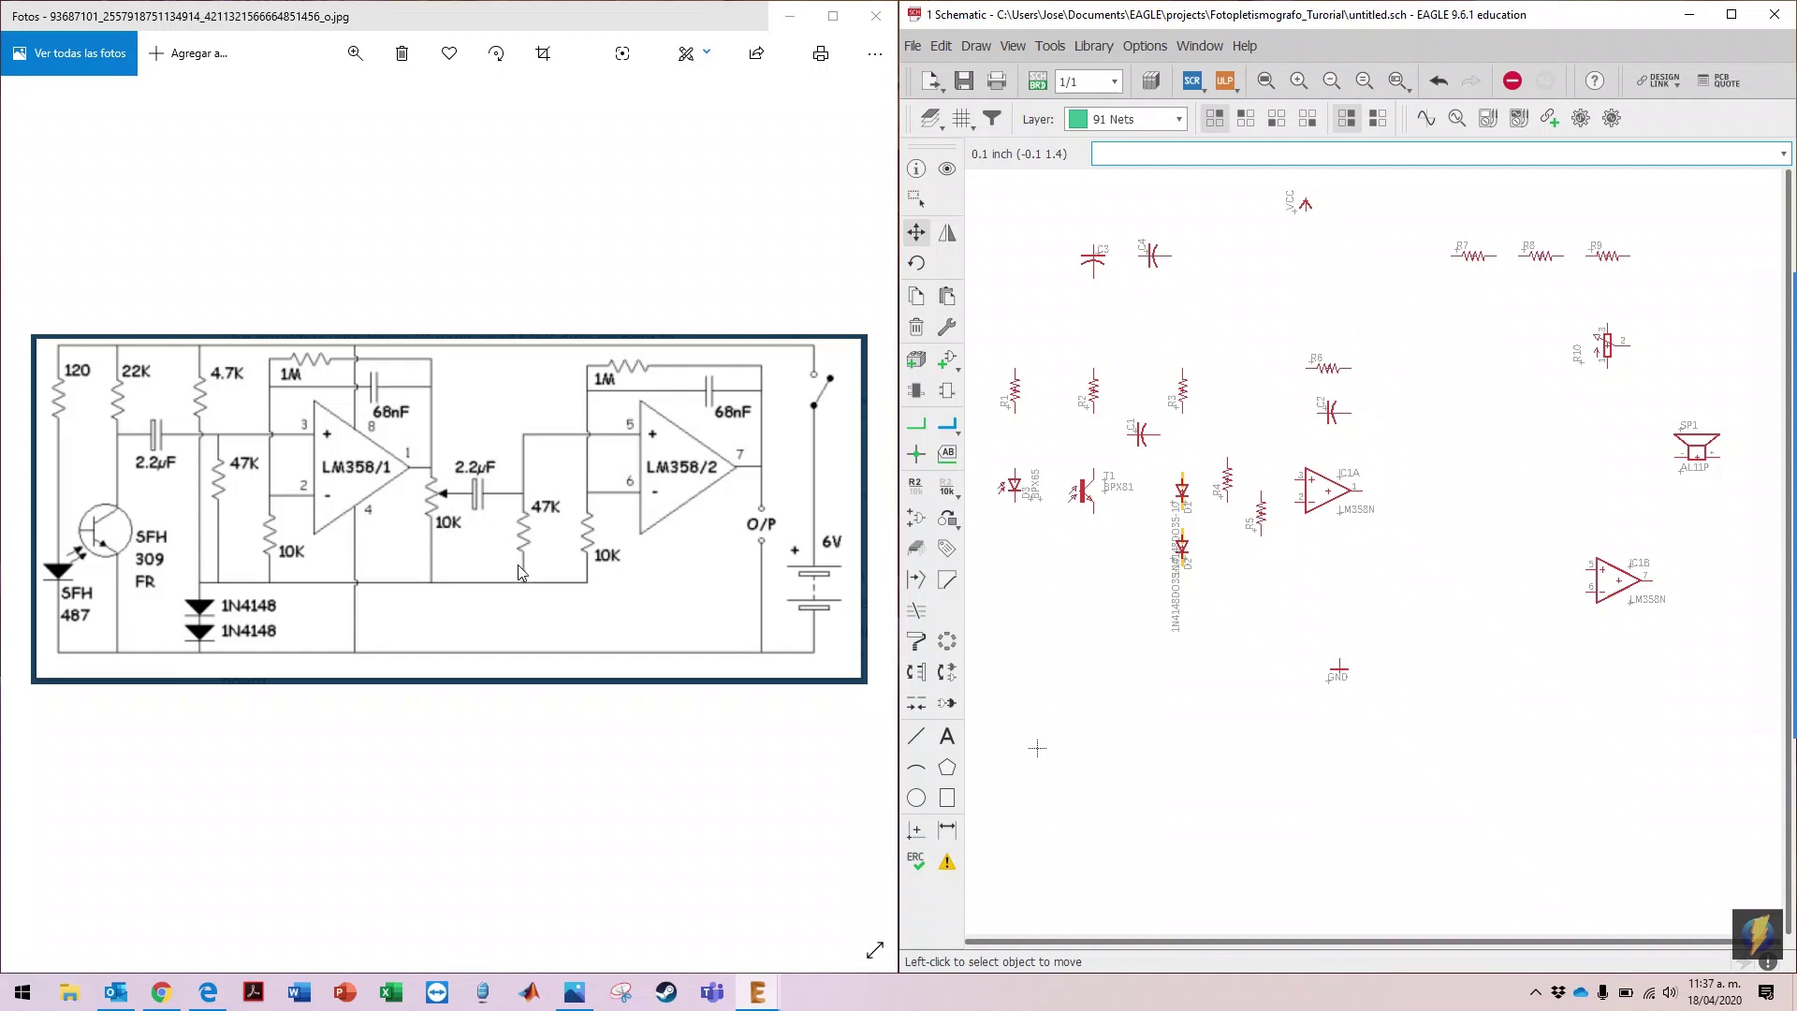
left_click(1606, 345)
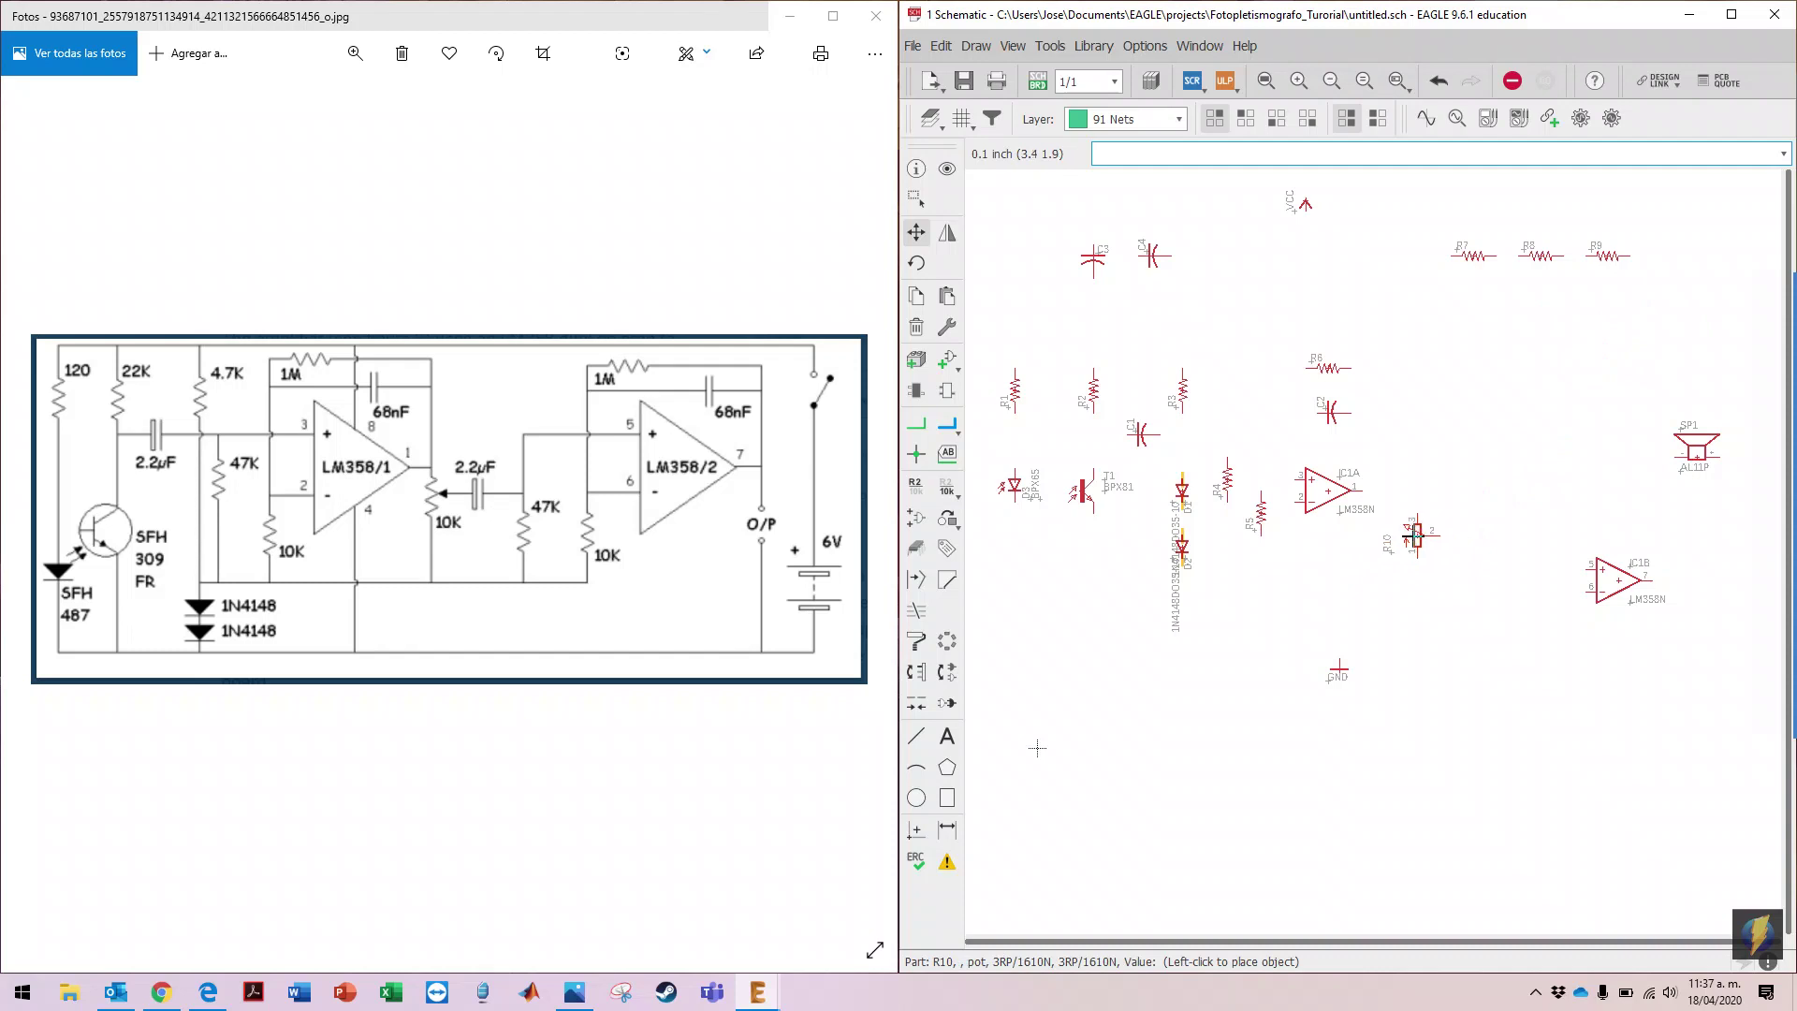
left_click(1413, 538)
Step: Rotate capacitor C3 a quarter turn and move it to the right of potentiometer R10, level with its wiper
left_click(916, 263)
left_click(1081, 261)
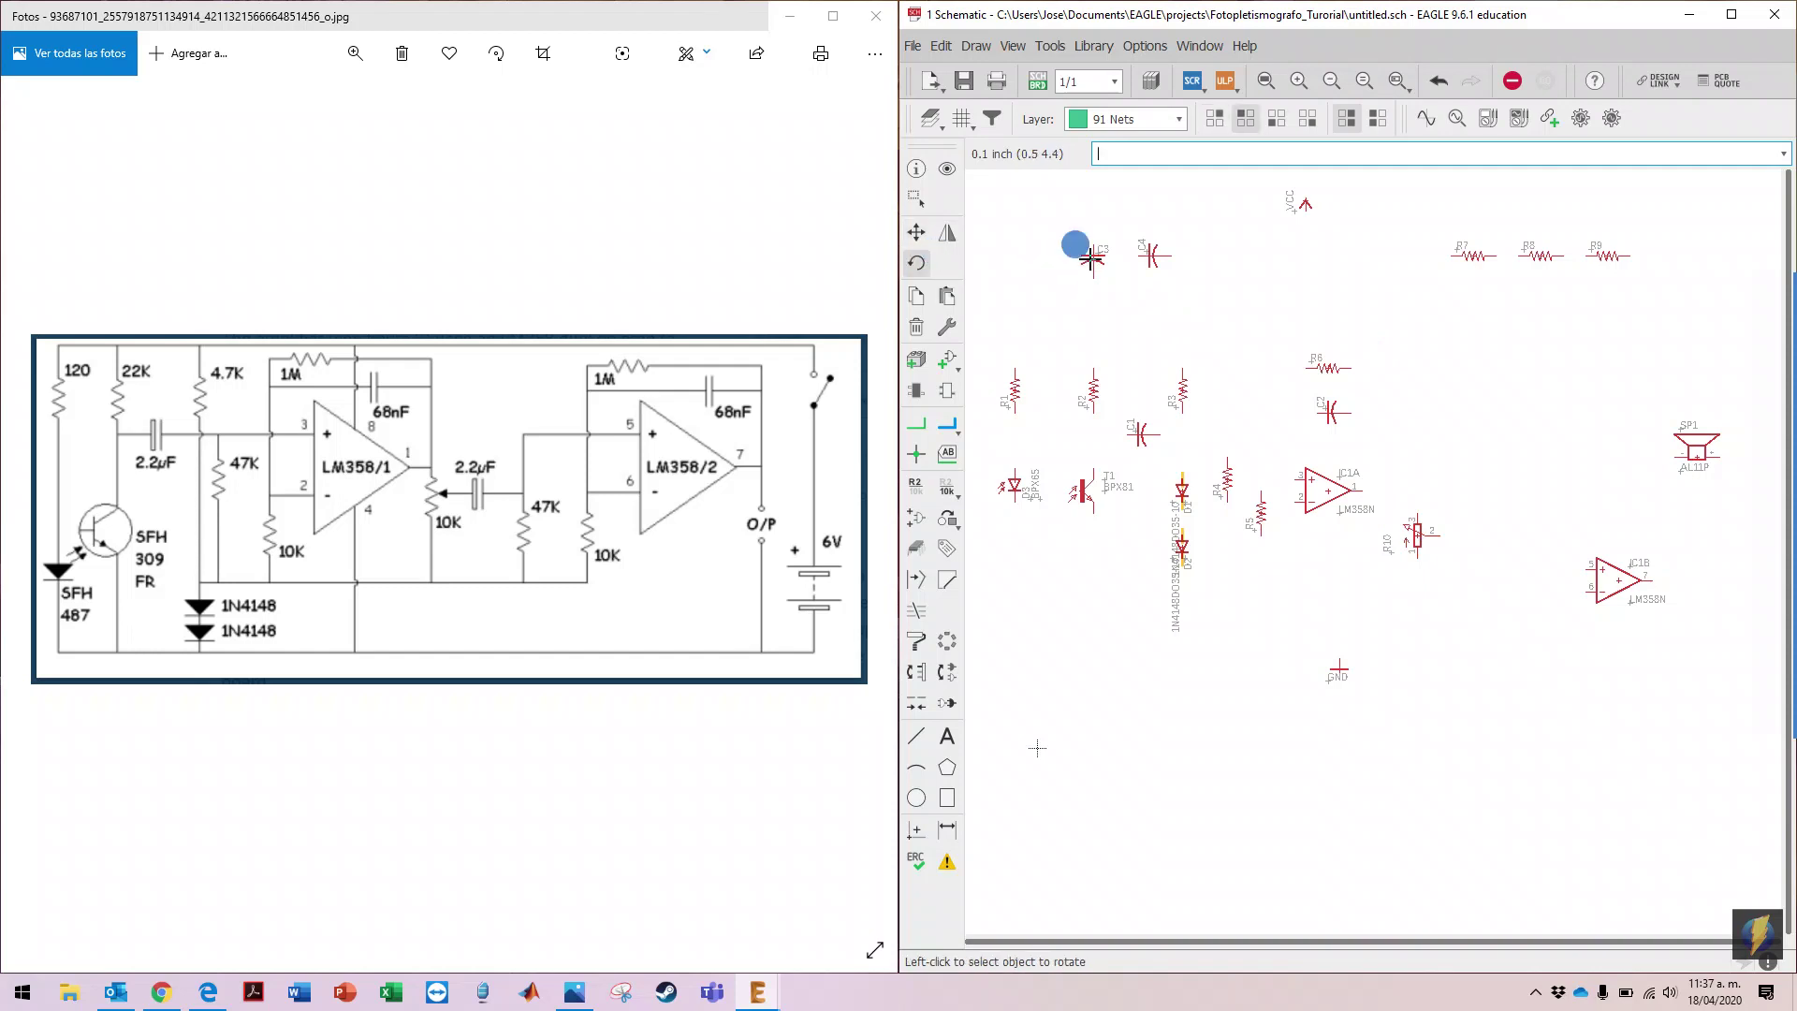
left_click(916, 232)
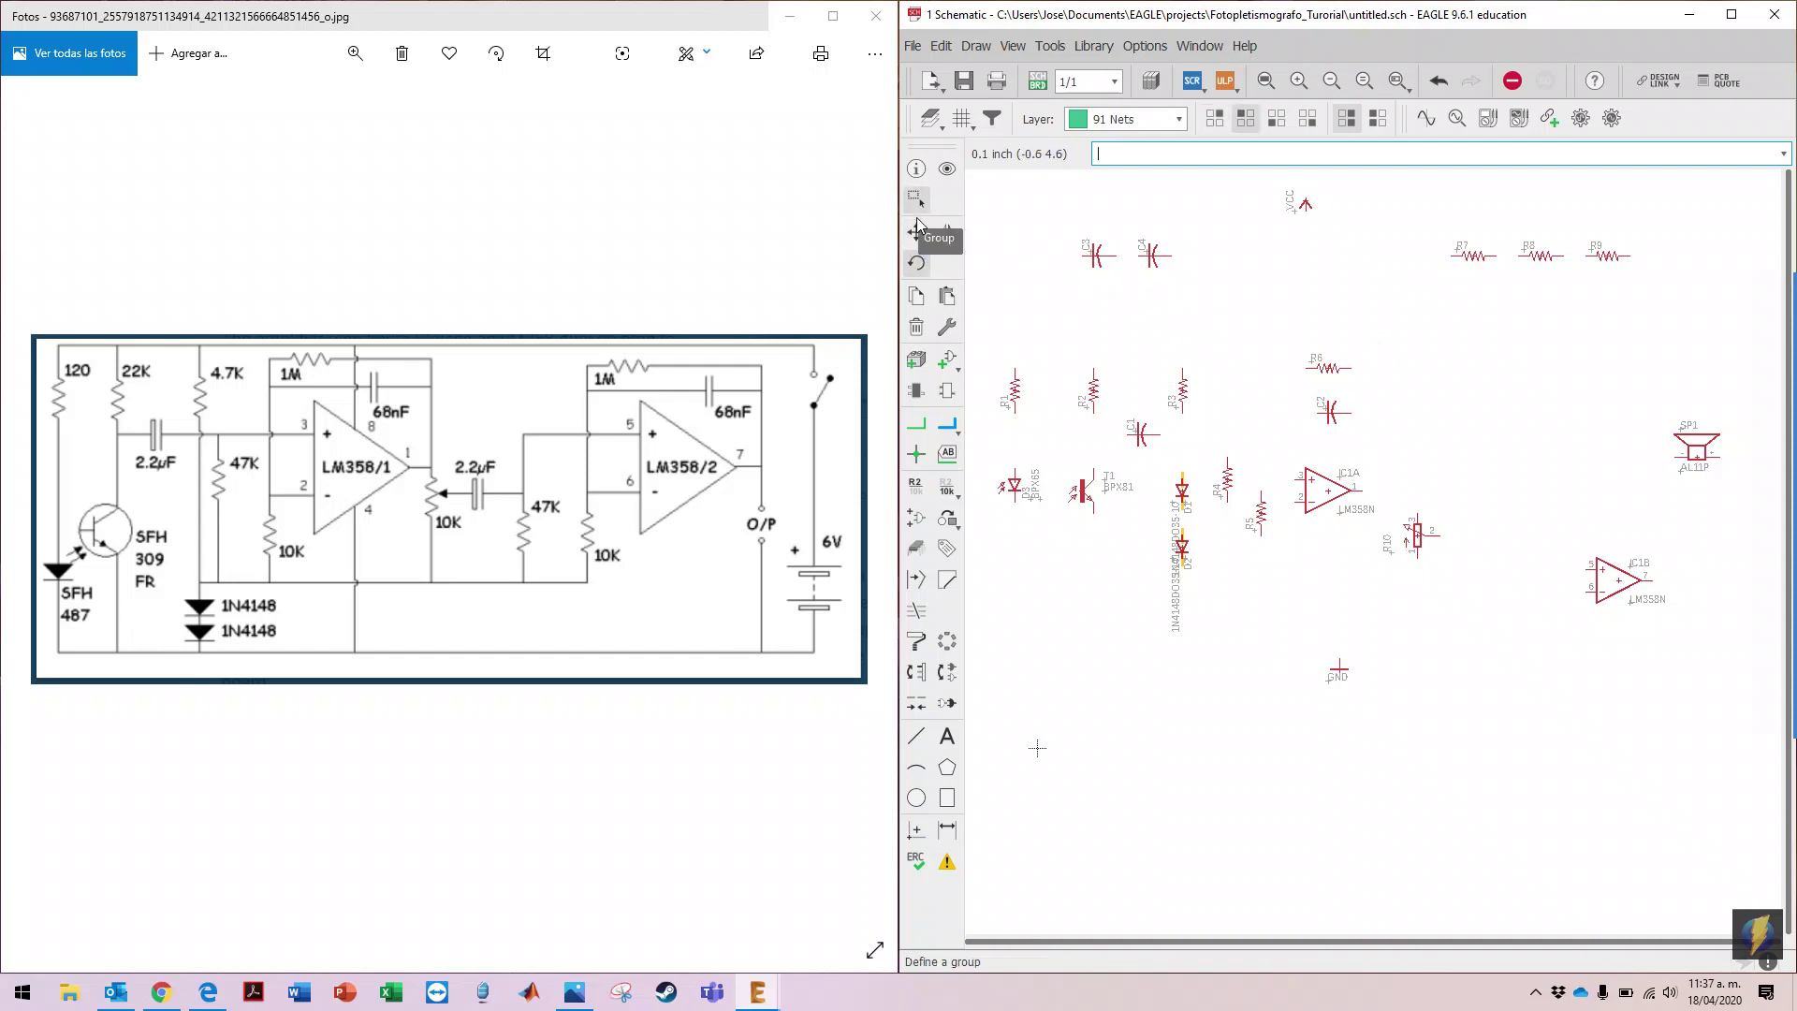
left_click(1096, 251)
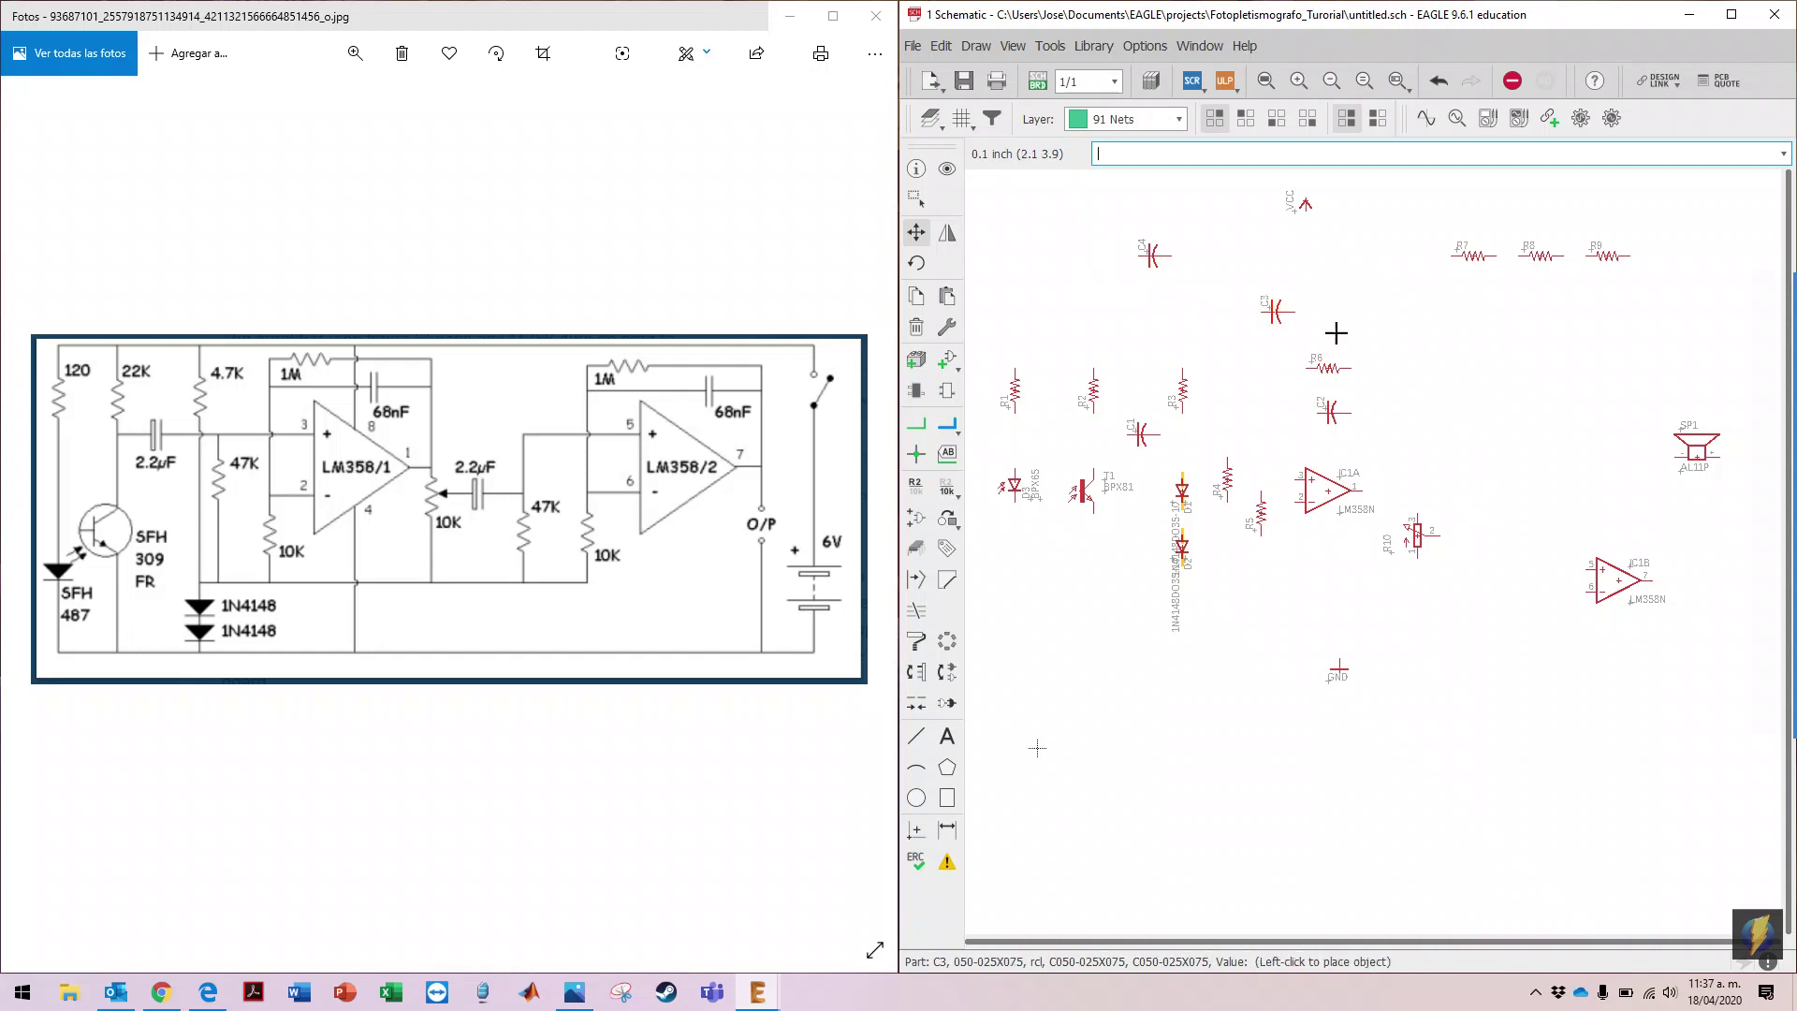
left_click(1479, 534)
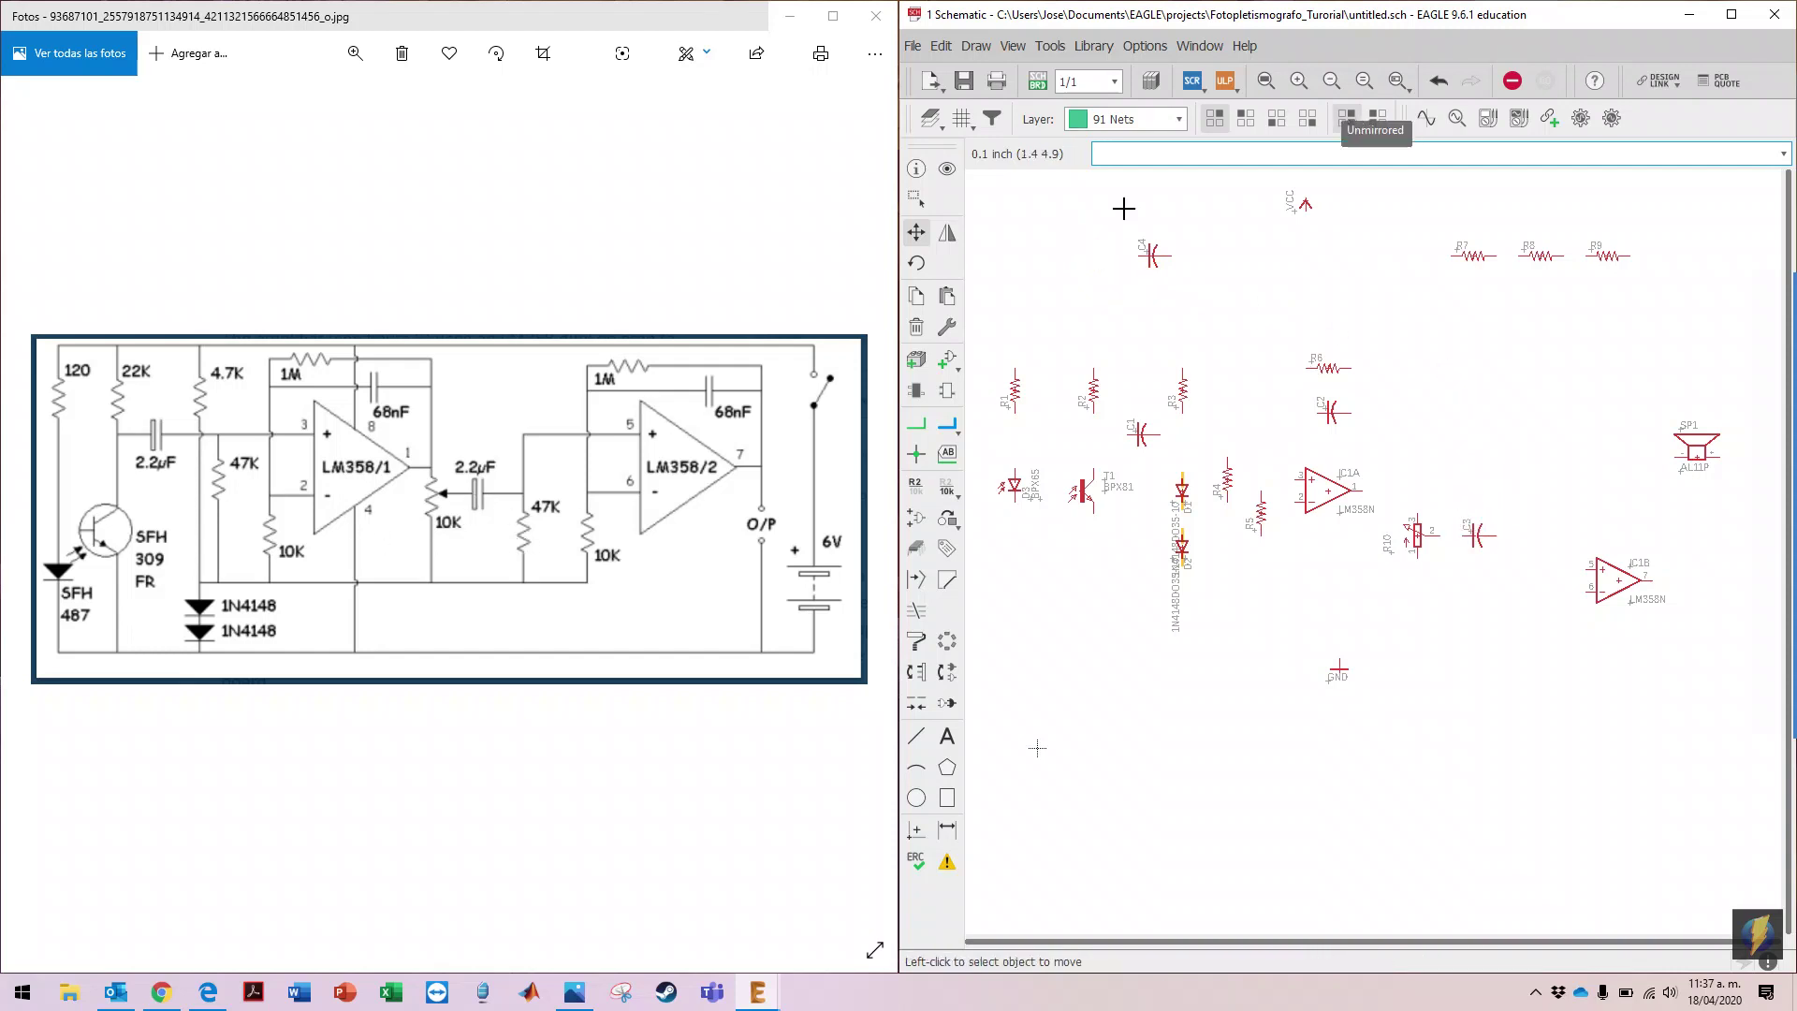
Step: Rotate resistor R7 a quarter turn to stand vertically and move it to the lower right of capacitor C3
left_click(917, 263)
left_click(1502, 255)
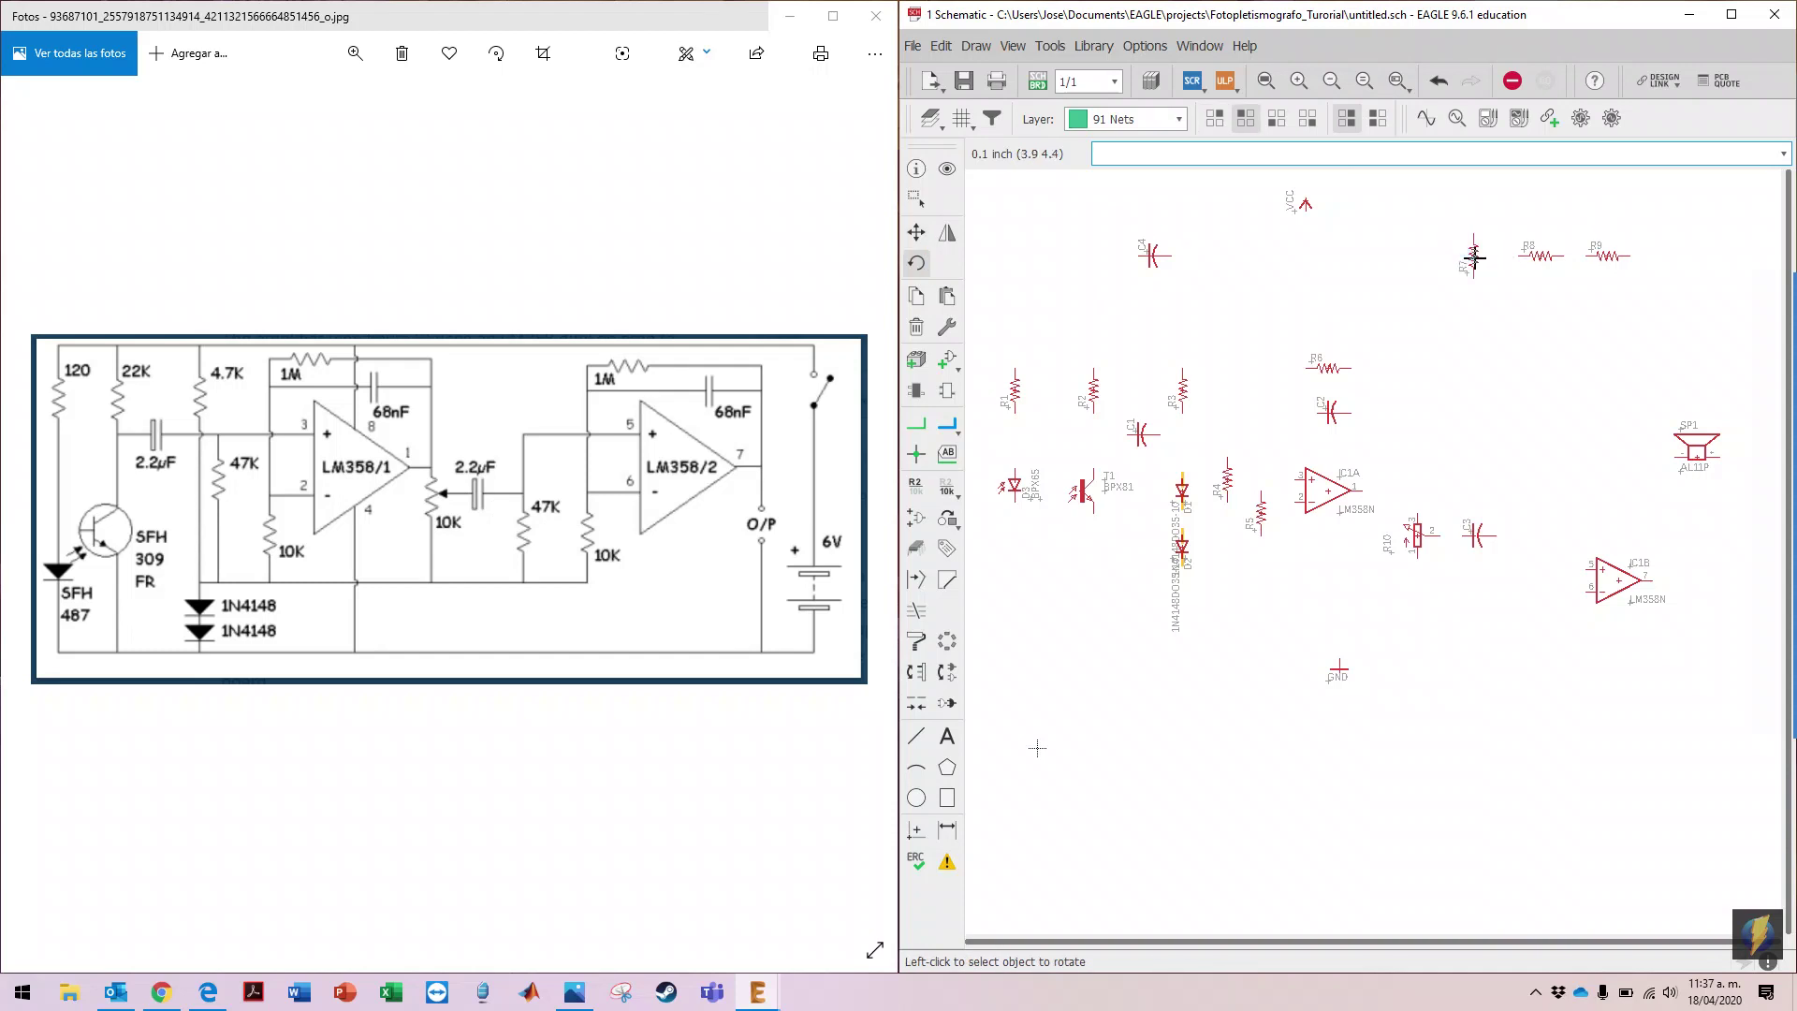
left_click(916, 232)
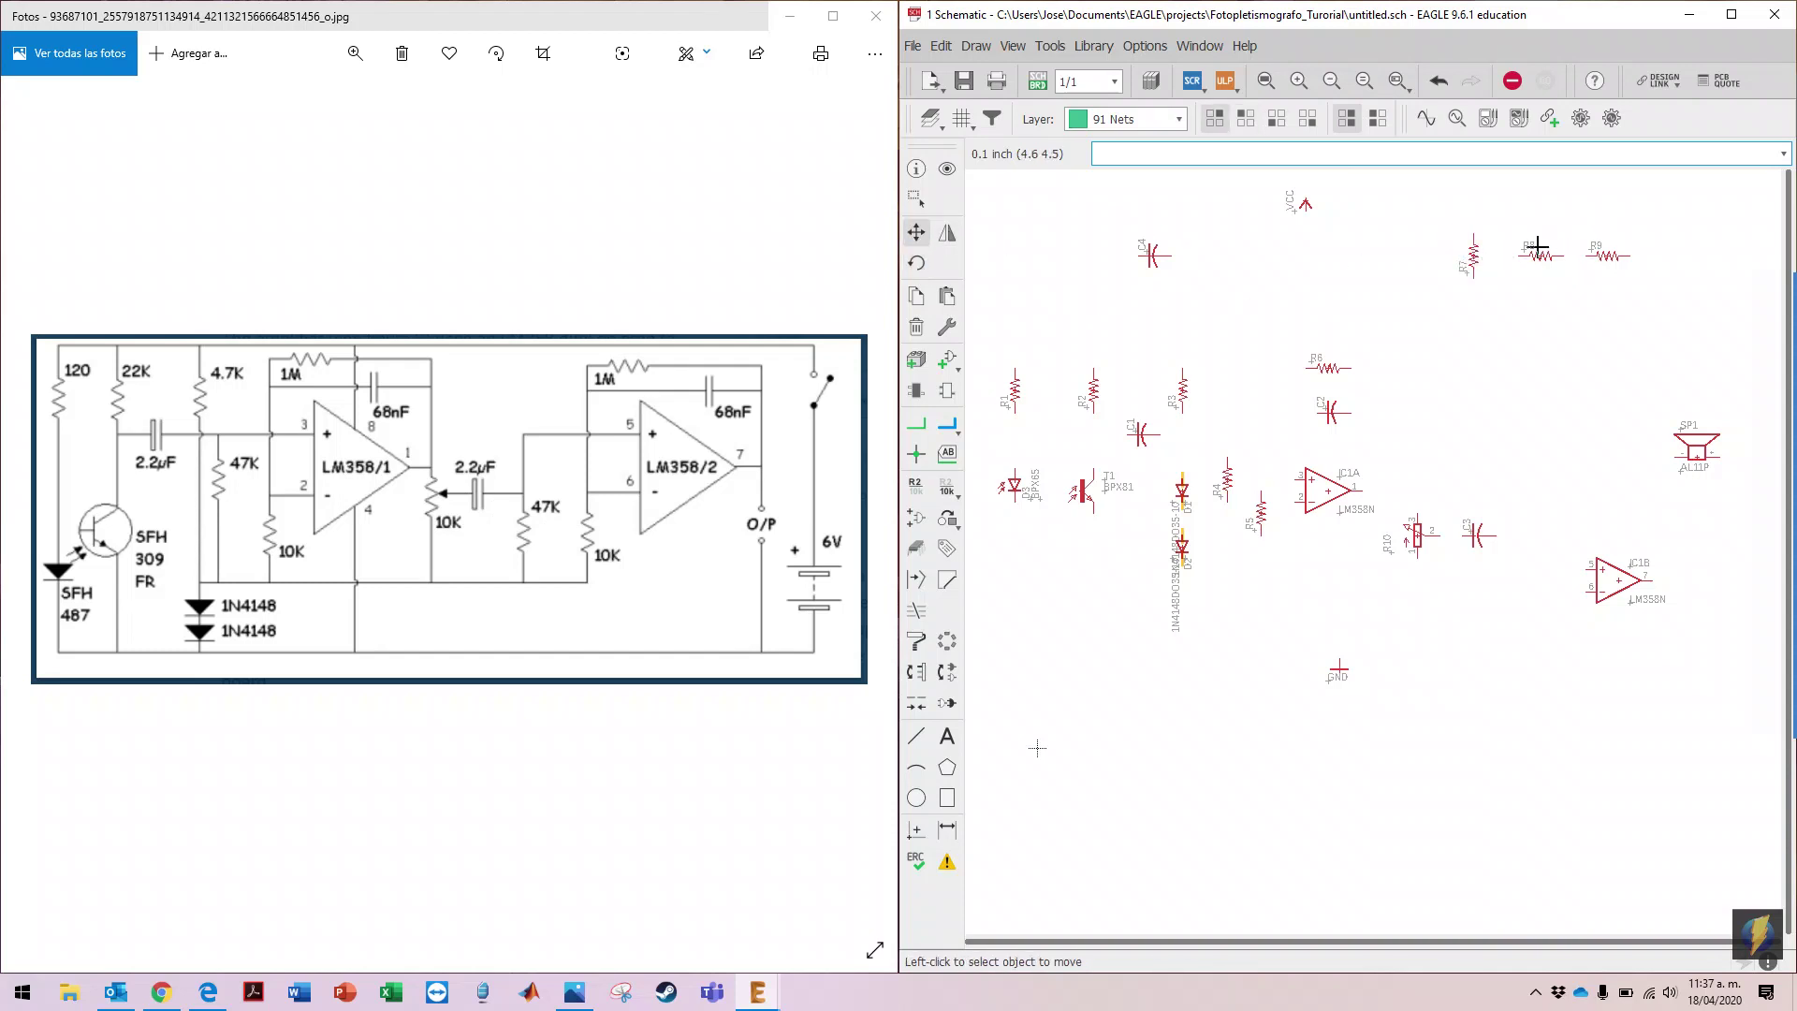
left_click(1475, 251)
left_click(1519, 575)
Step: Rotate resistor R8 a quarter turn to stand vertically and place it beside R7, level with it
left_click(916, 263)
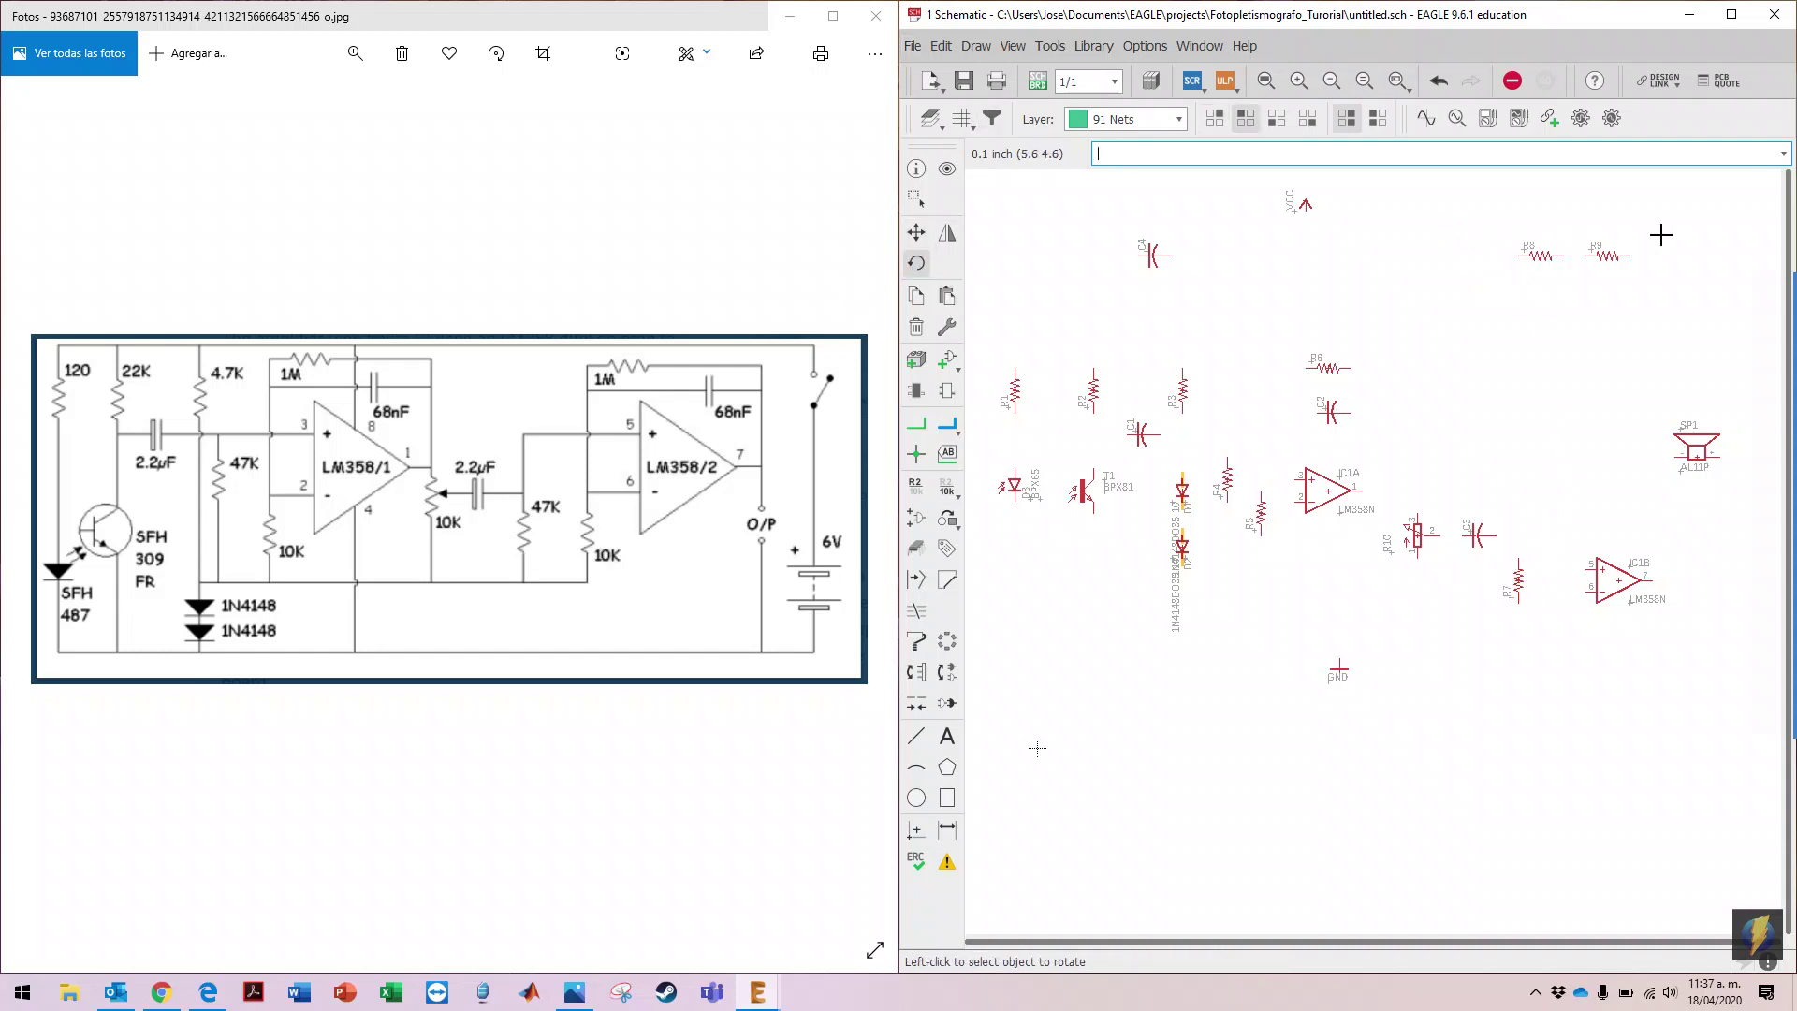
left_click(1540, 254)
left_click(916, 233)
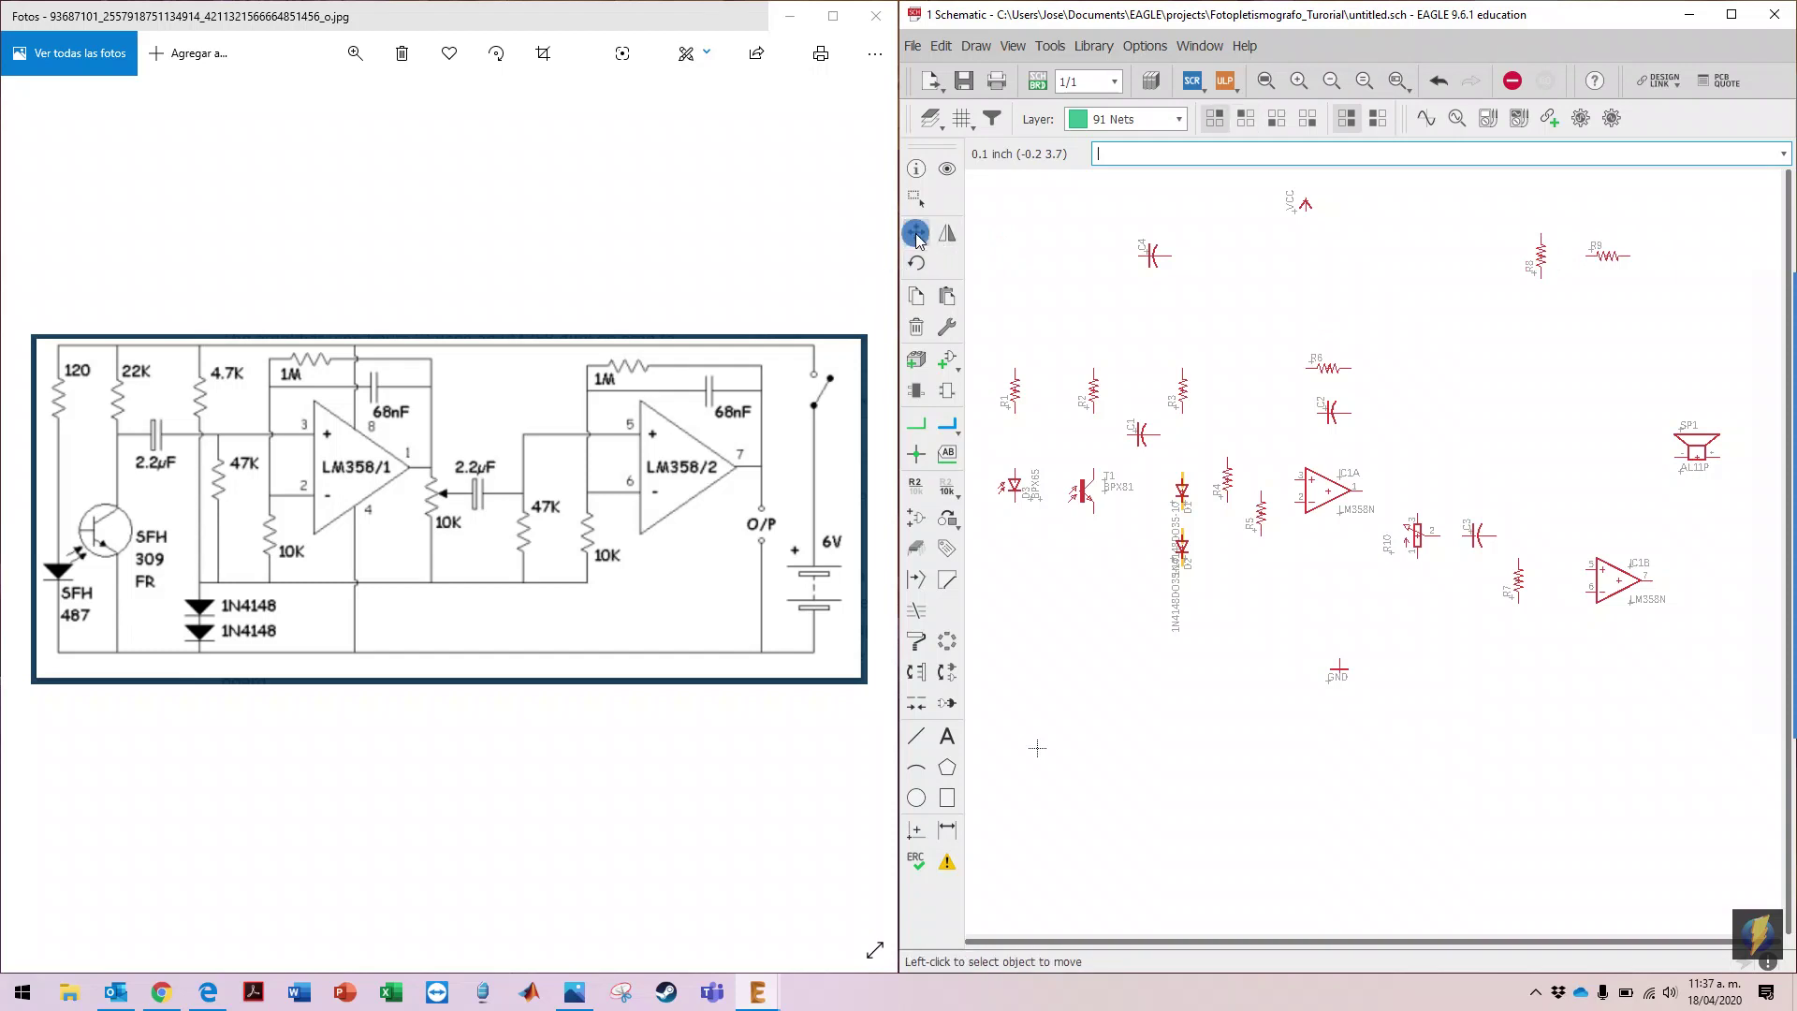
left_click(1540, 254)
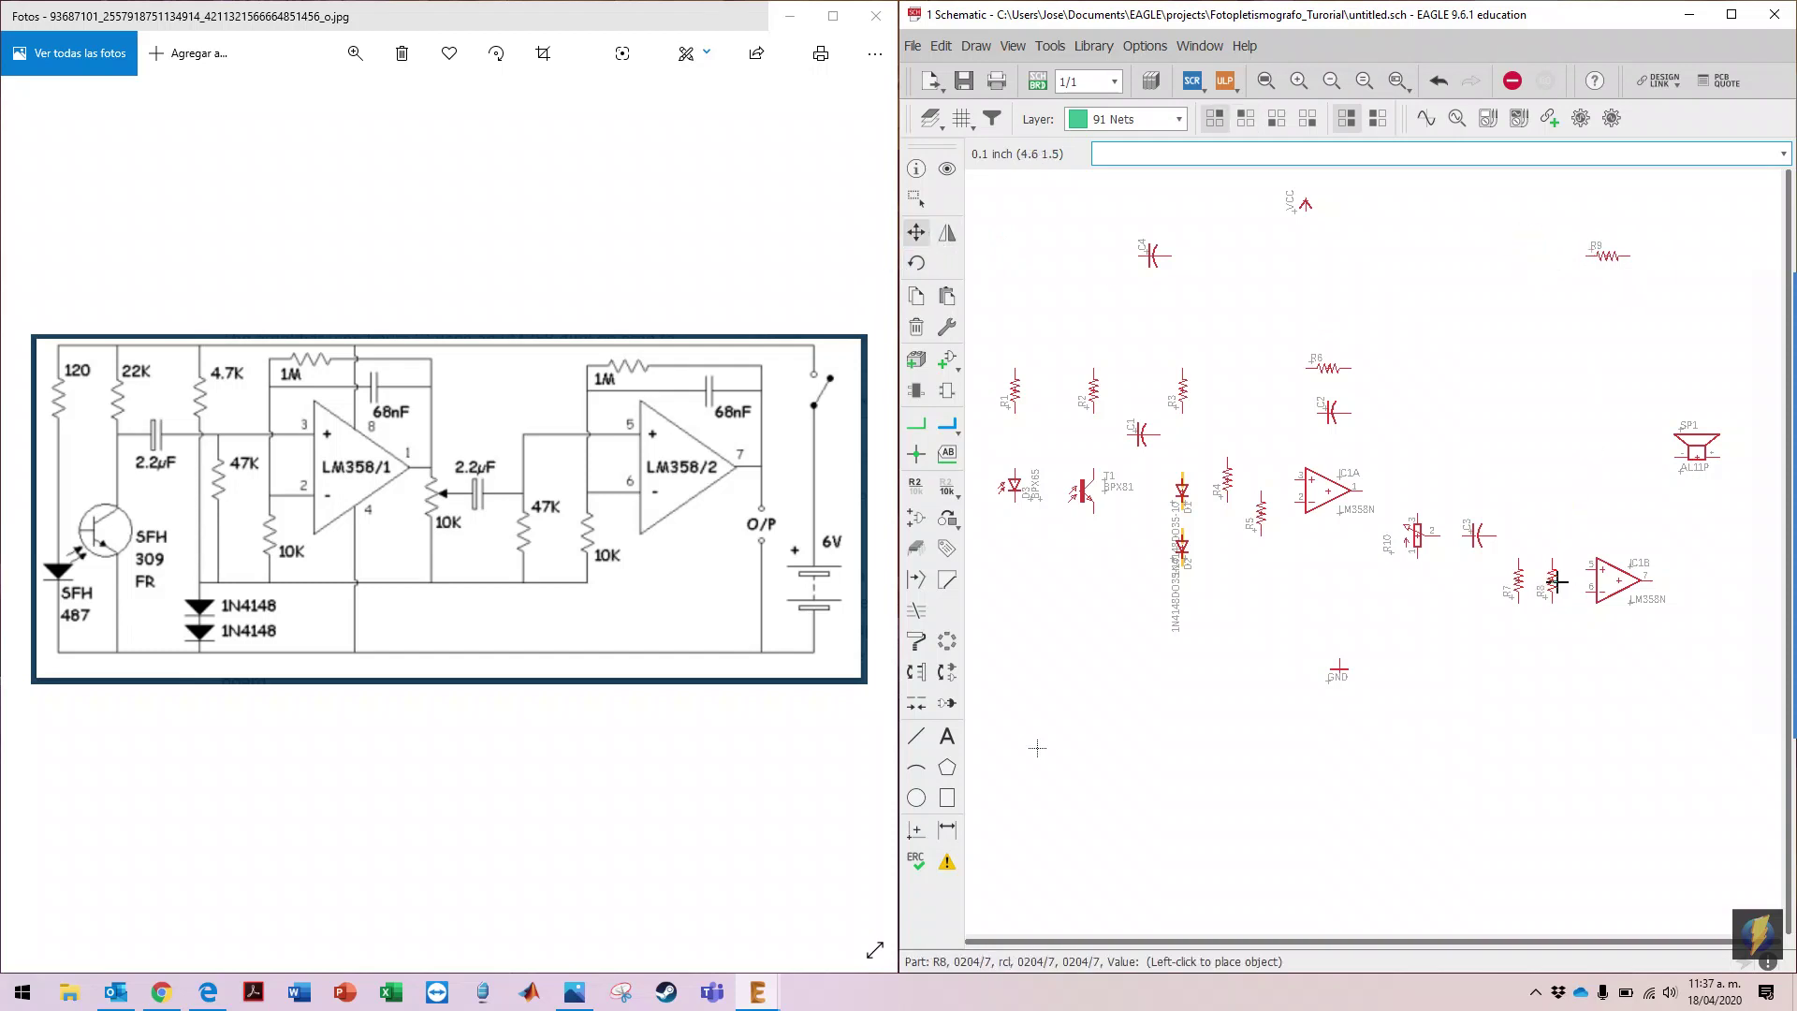
left_click(1562, 581)
Step: Move op-amp IC1B up above R8 and stack resistor R9 and capacitor C4 over it as its feedback parts
left_click(1599, 581)
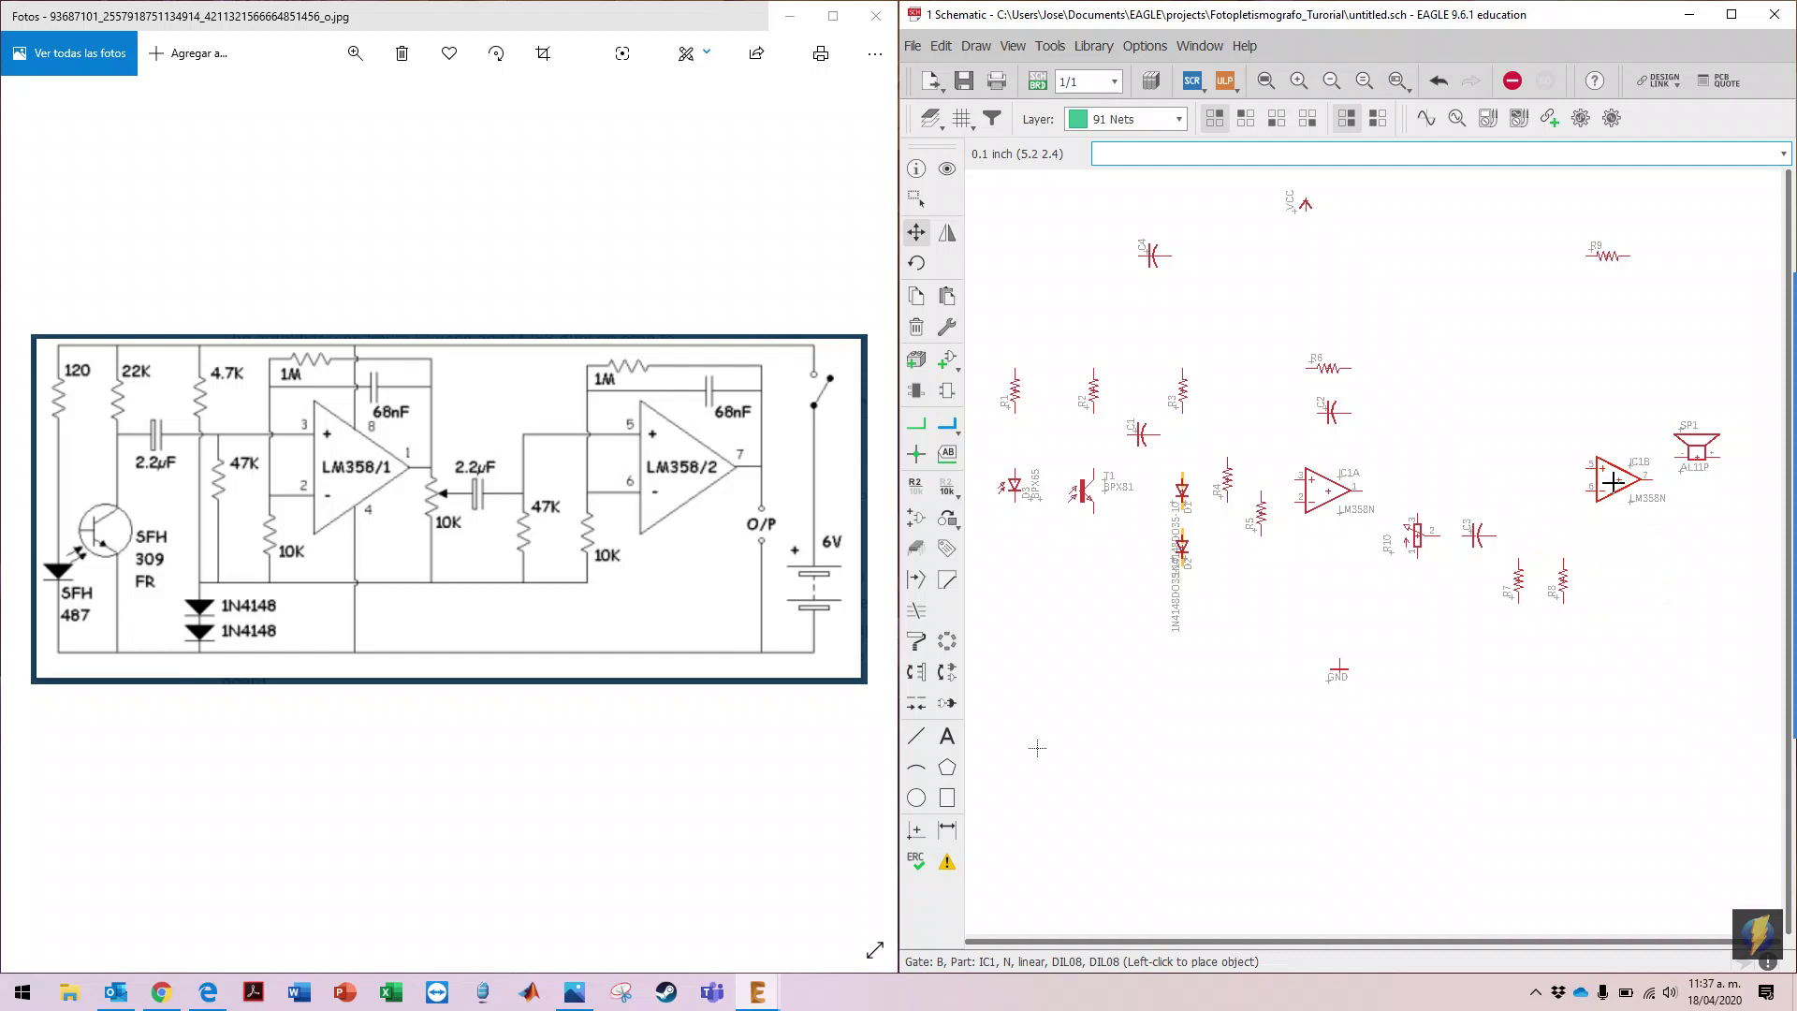
left_click(1612, 484)
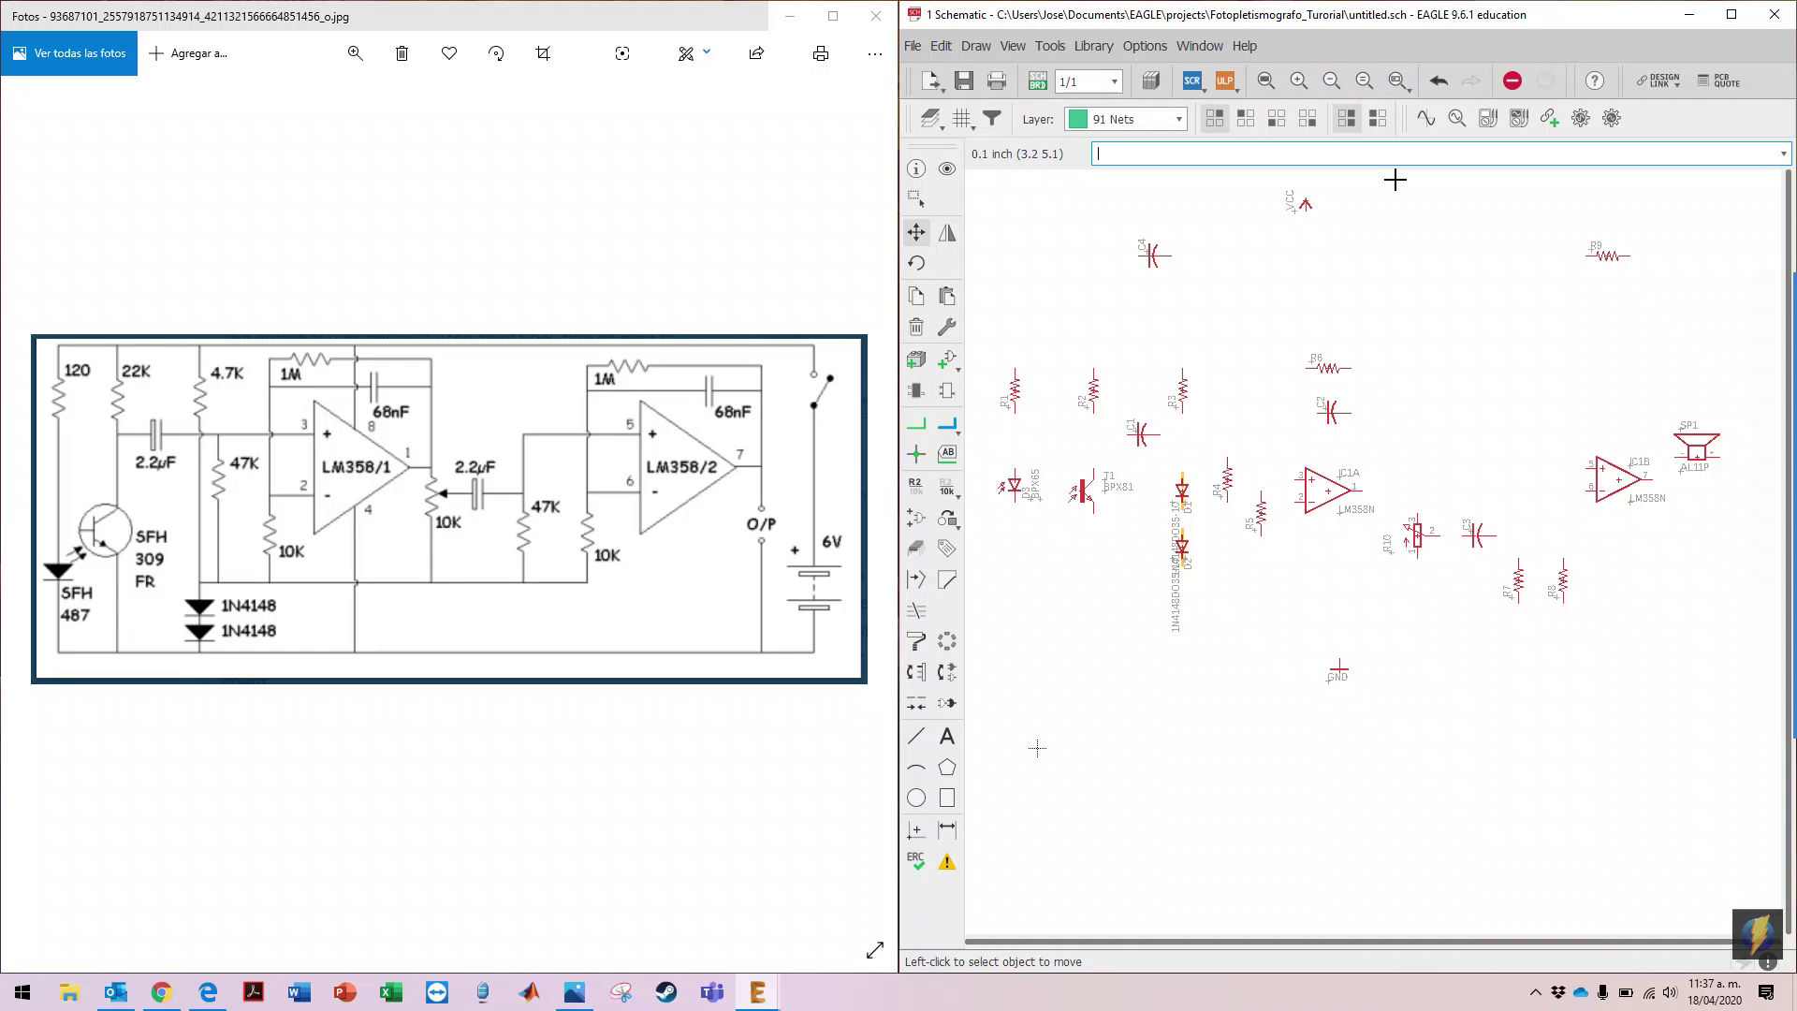
left_click(1608, 255)
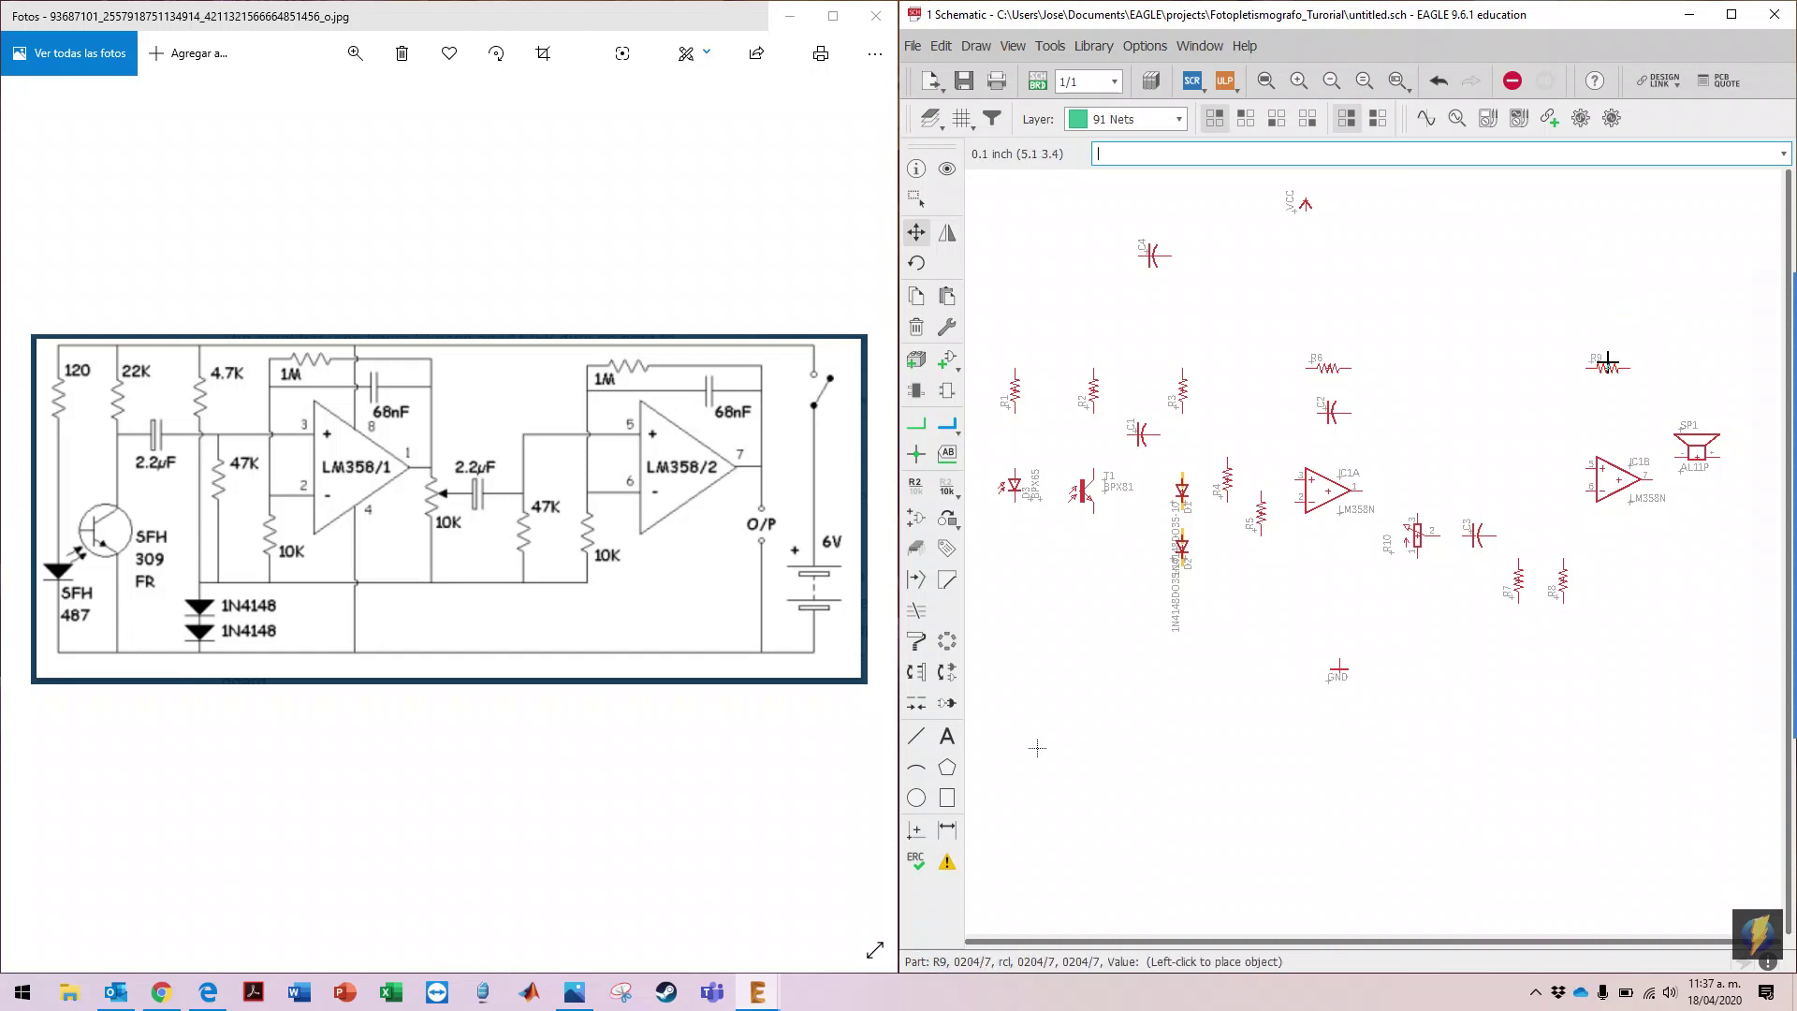
left_click(1606, 355)
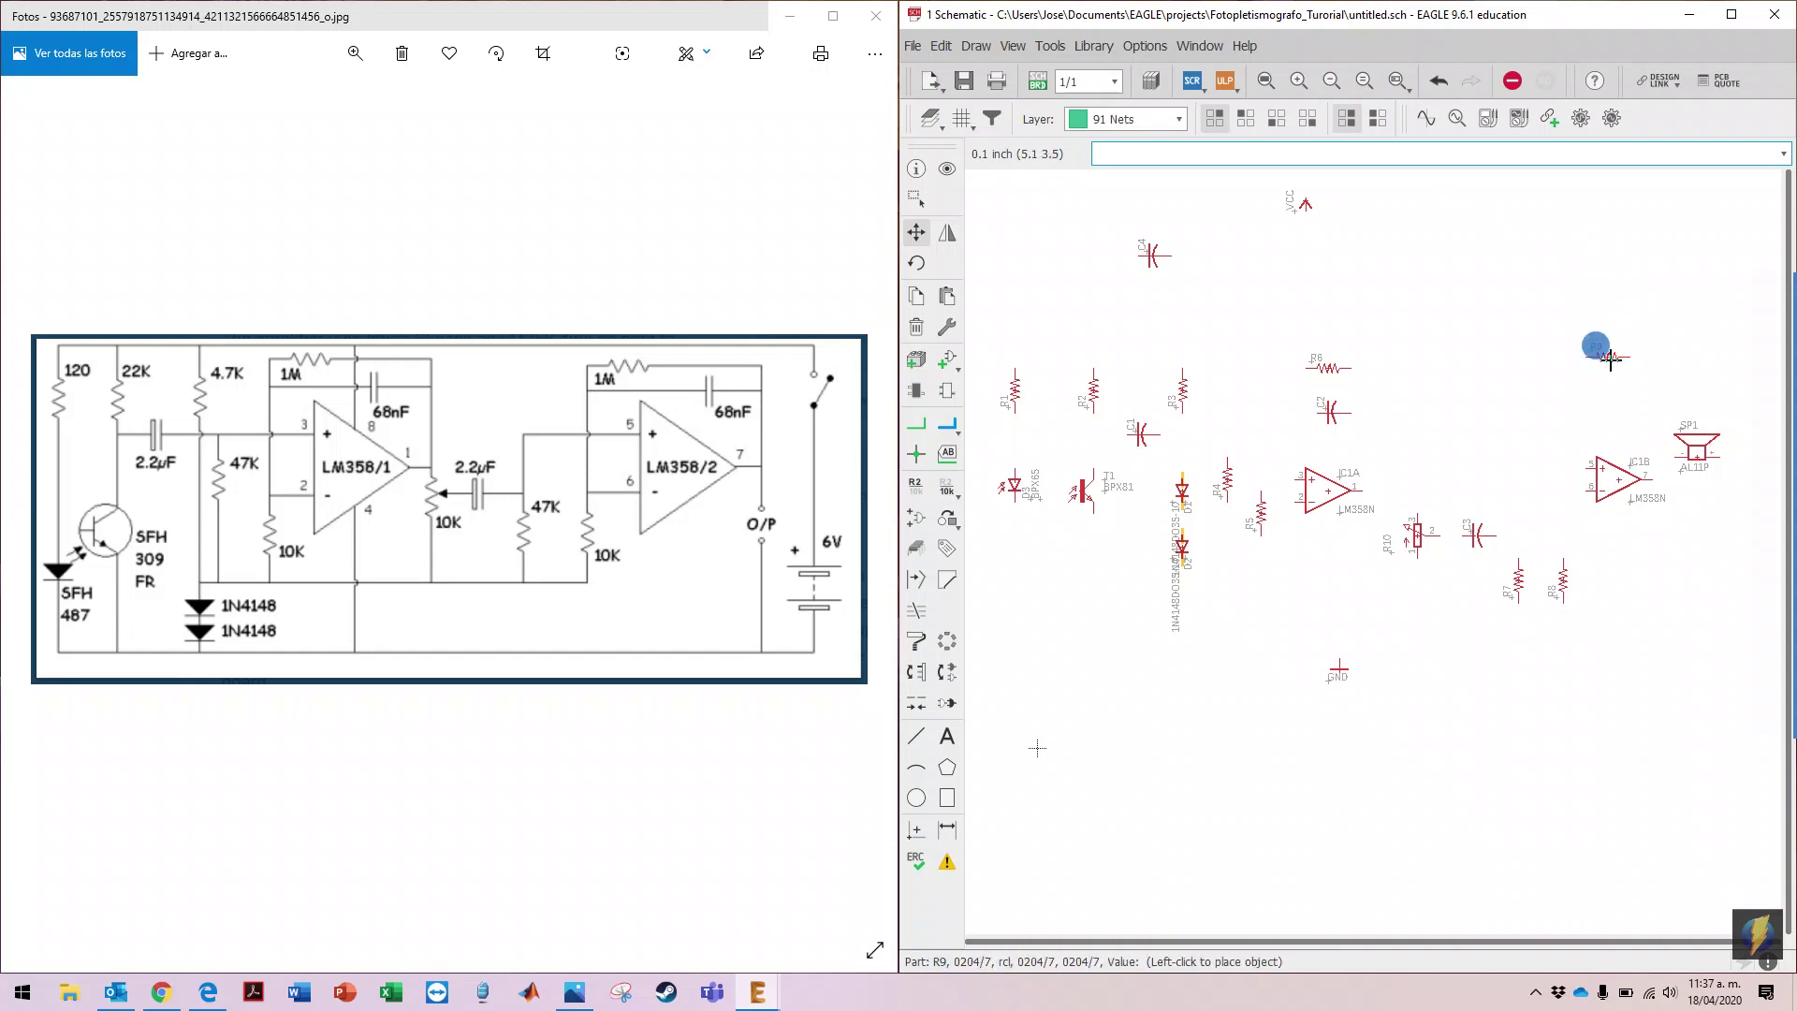
left_click(1151, 263)
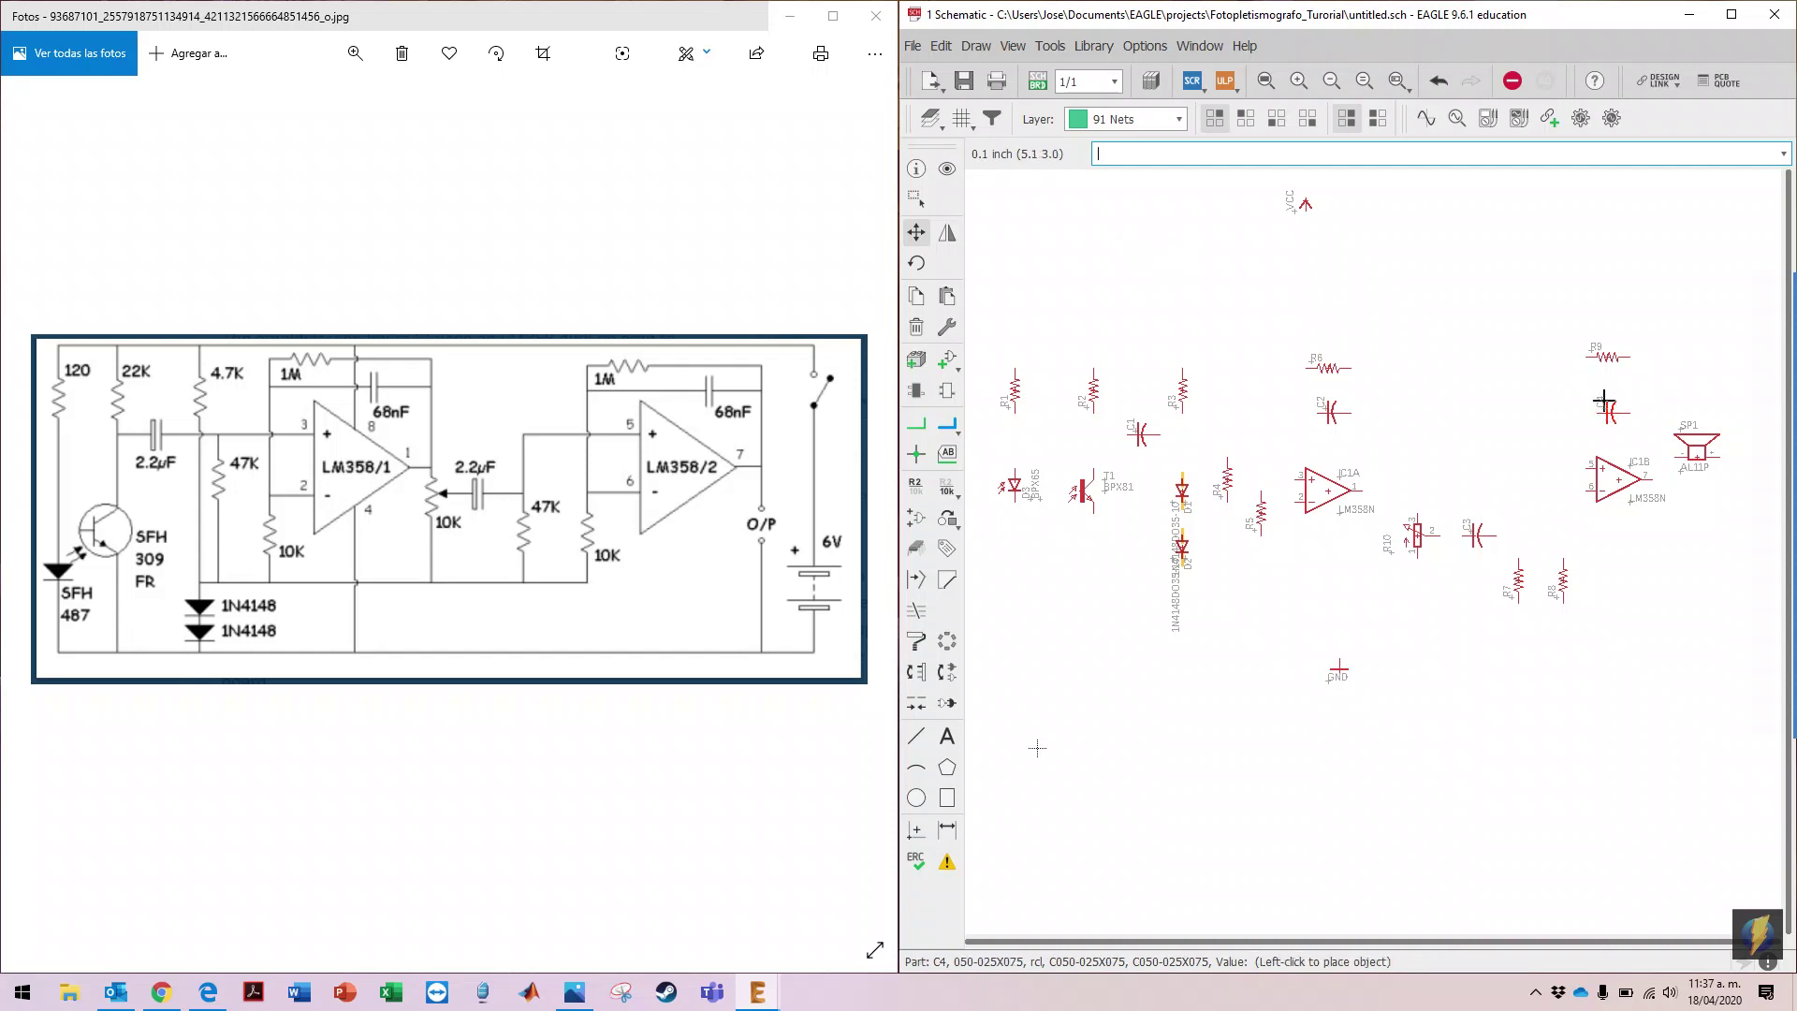
left_click(1604, 391)
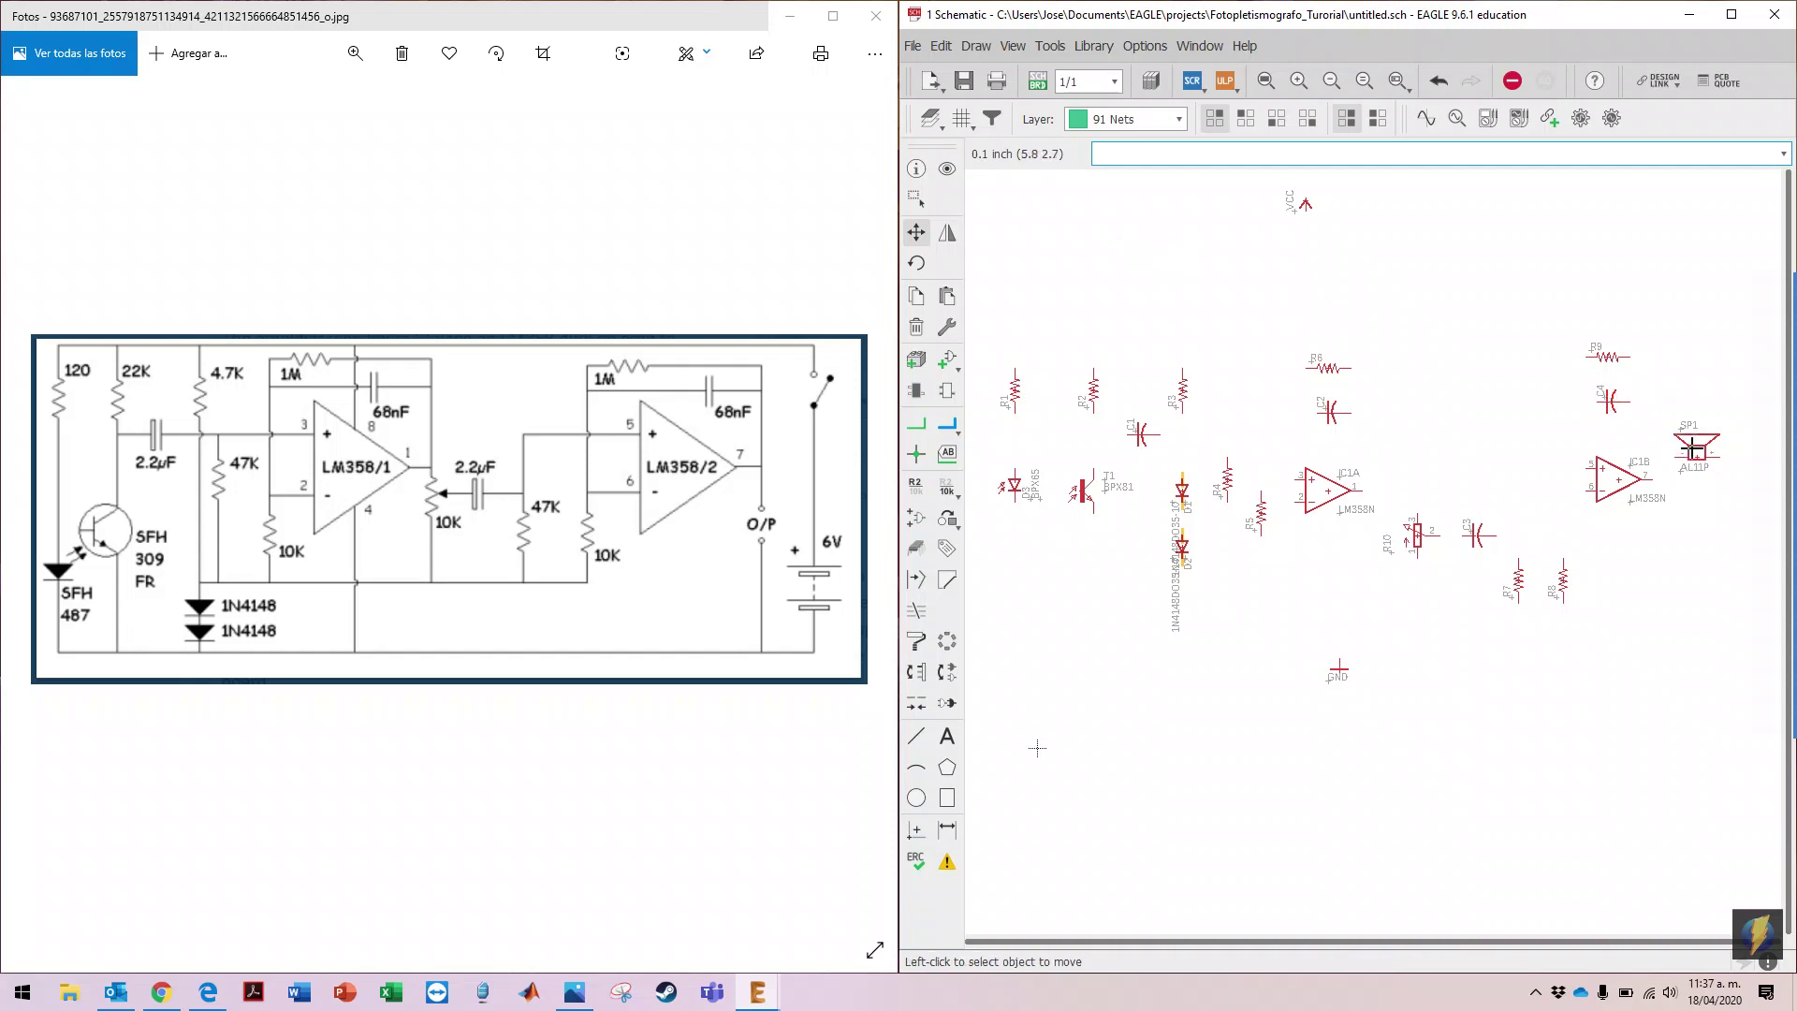
Step: Rotate speaker SP1 so that its cone faces right, and move it to the lower right of op-amp IC1B
left_click(916, 263)
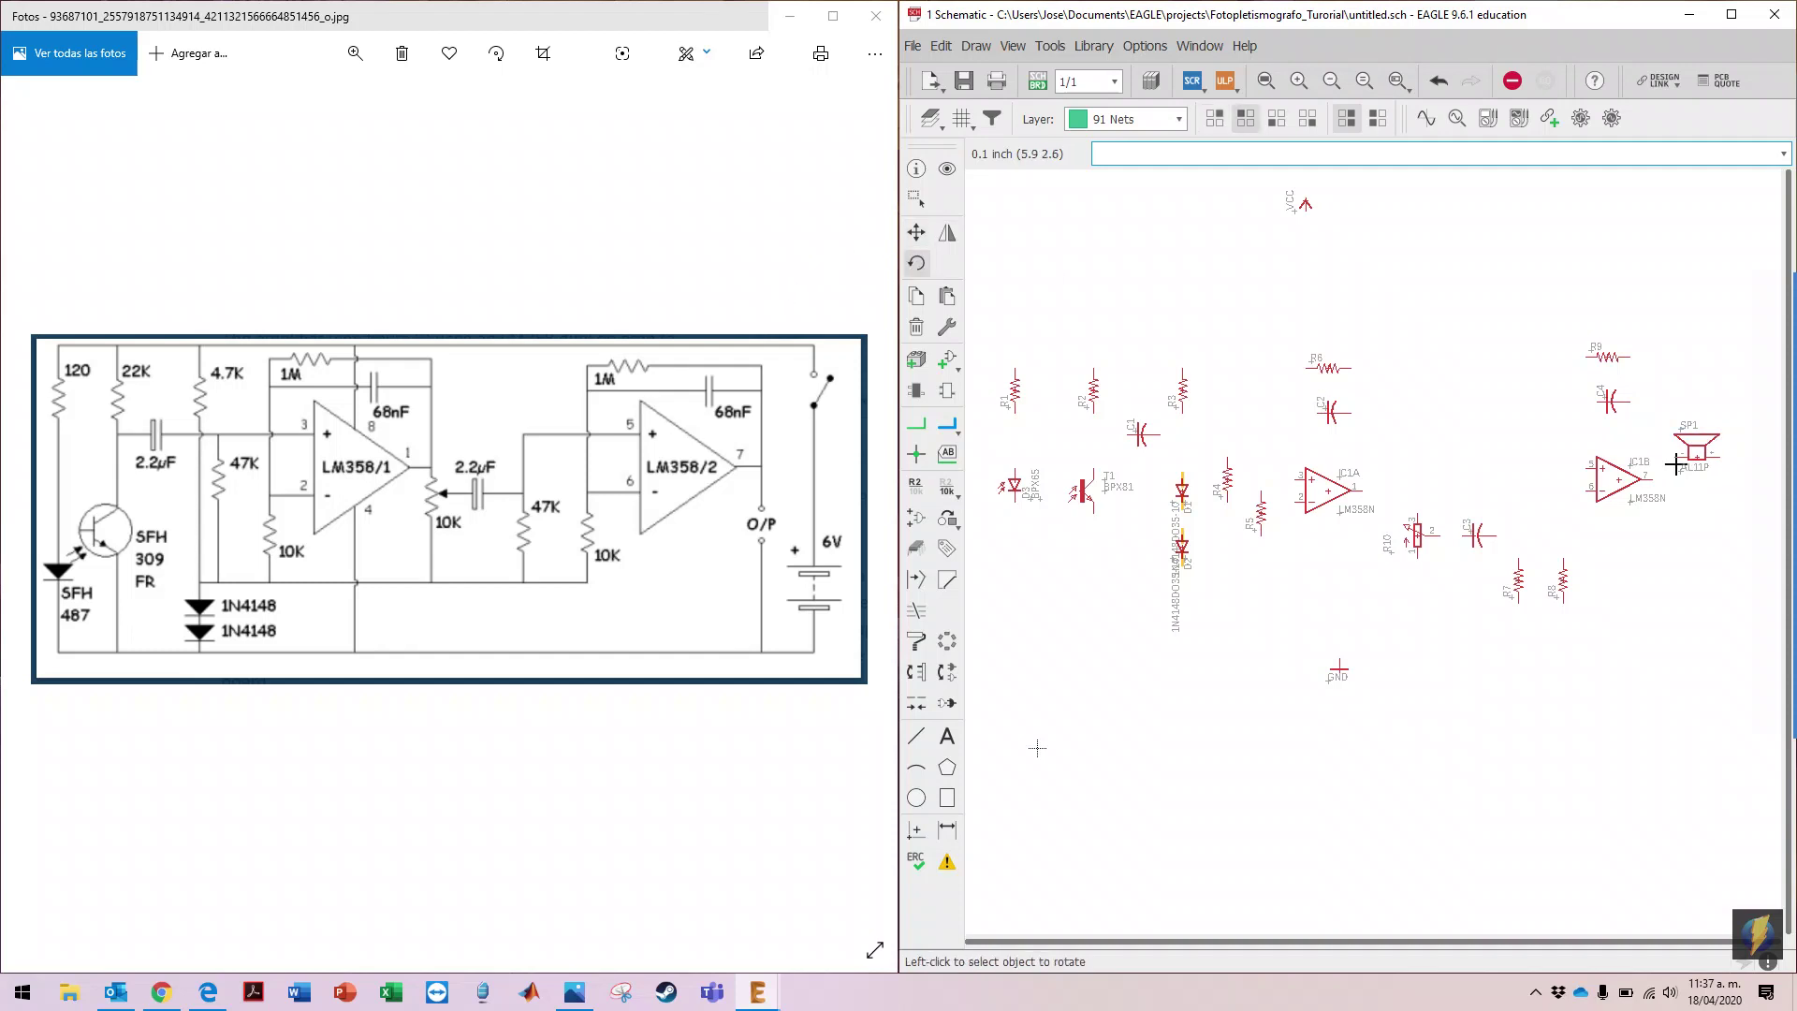
left_click(1685, 446)
left_click(1684, 446)
left_click(914, 235)
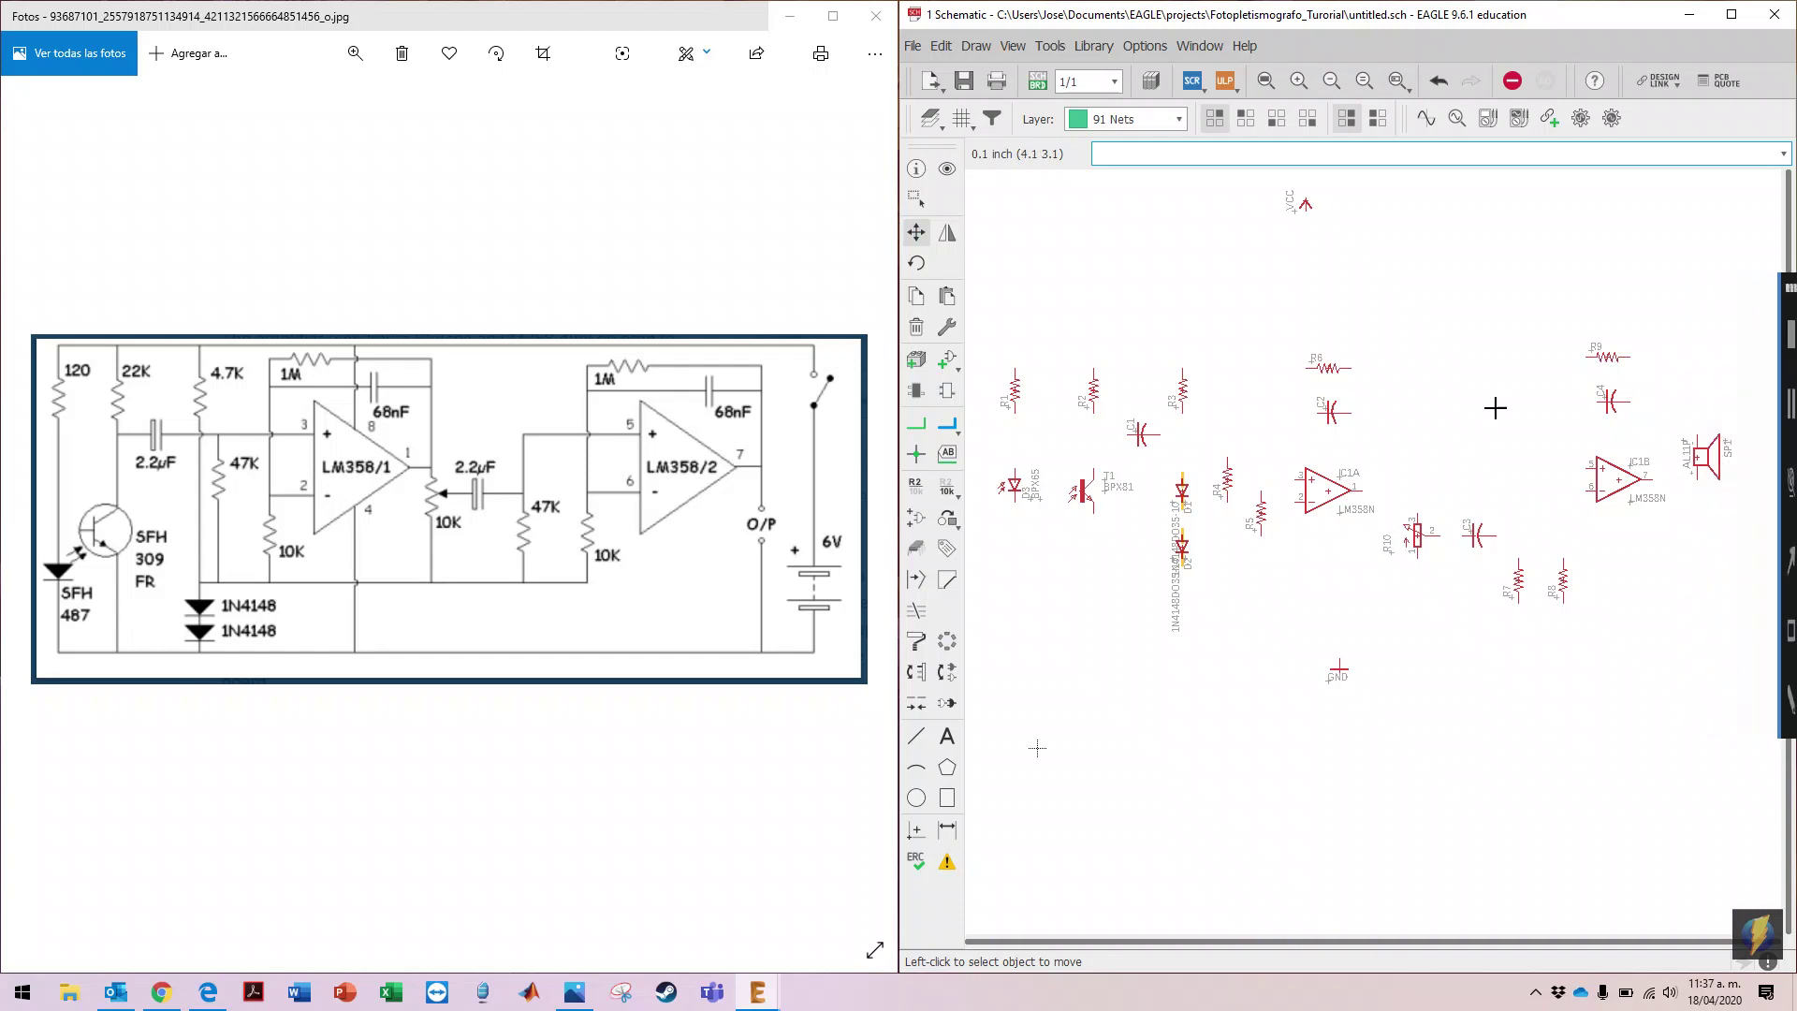
left_click(1712, 465)
left_click(1720, 541)
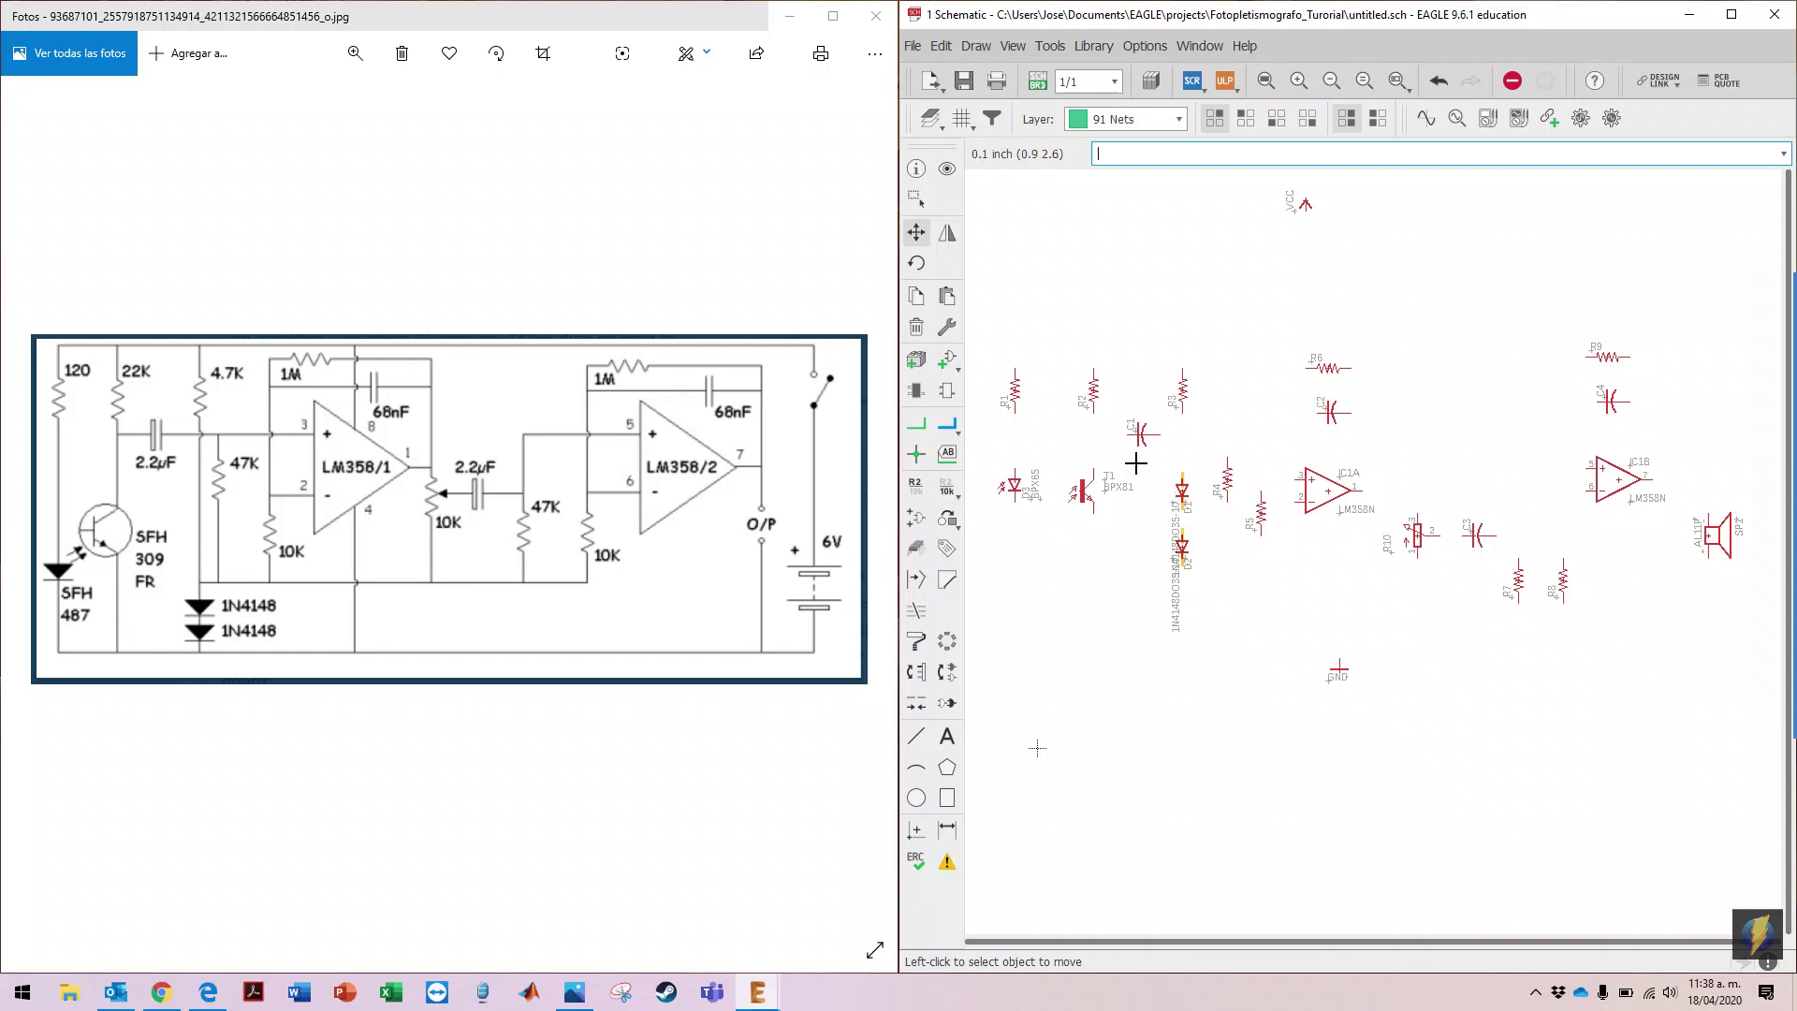
Step: Delete the long 1N4148 value labels beside the two diodes
left_click(916, 326)
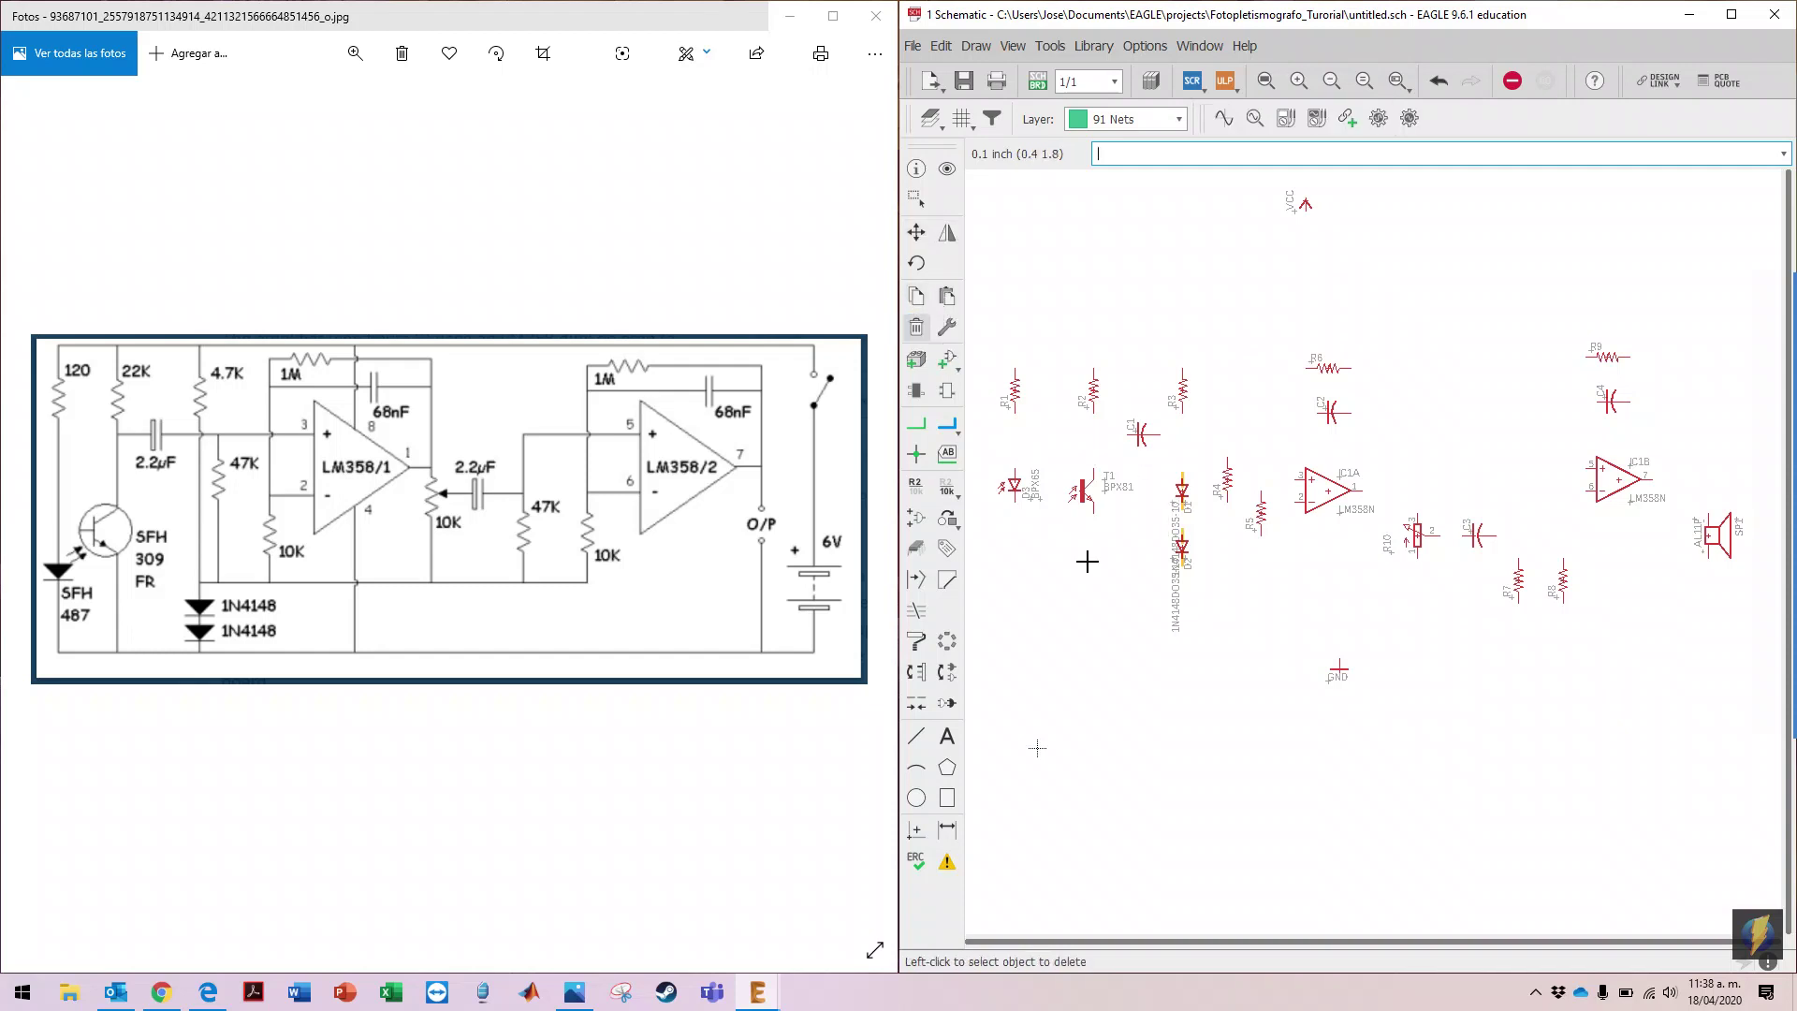
left_click(1173, 596)
left_click(1170, 509)
Step: Draw nets from the LED's anode to the lower end of R1 and from its cathode to GND
left_click(918, 426)
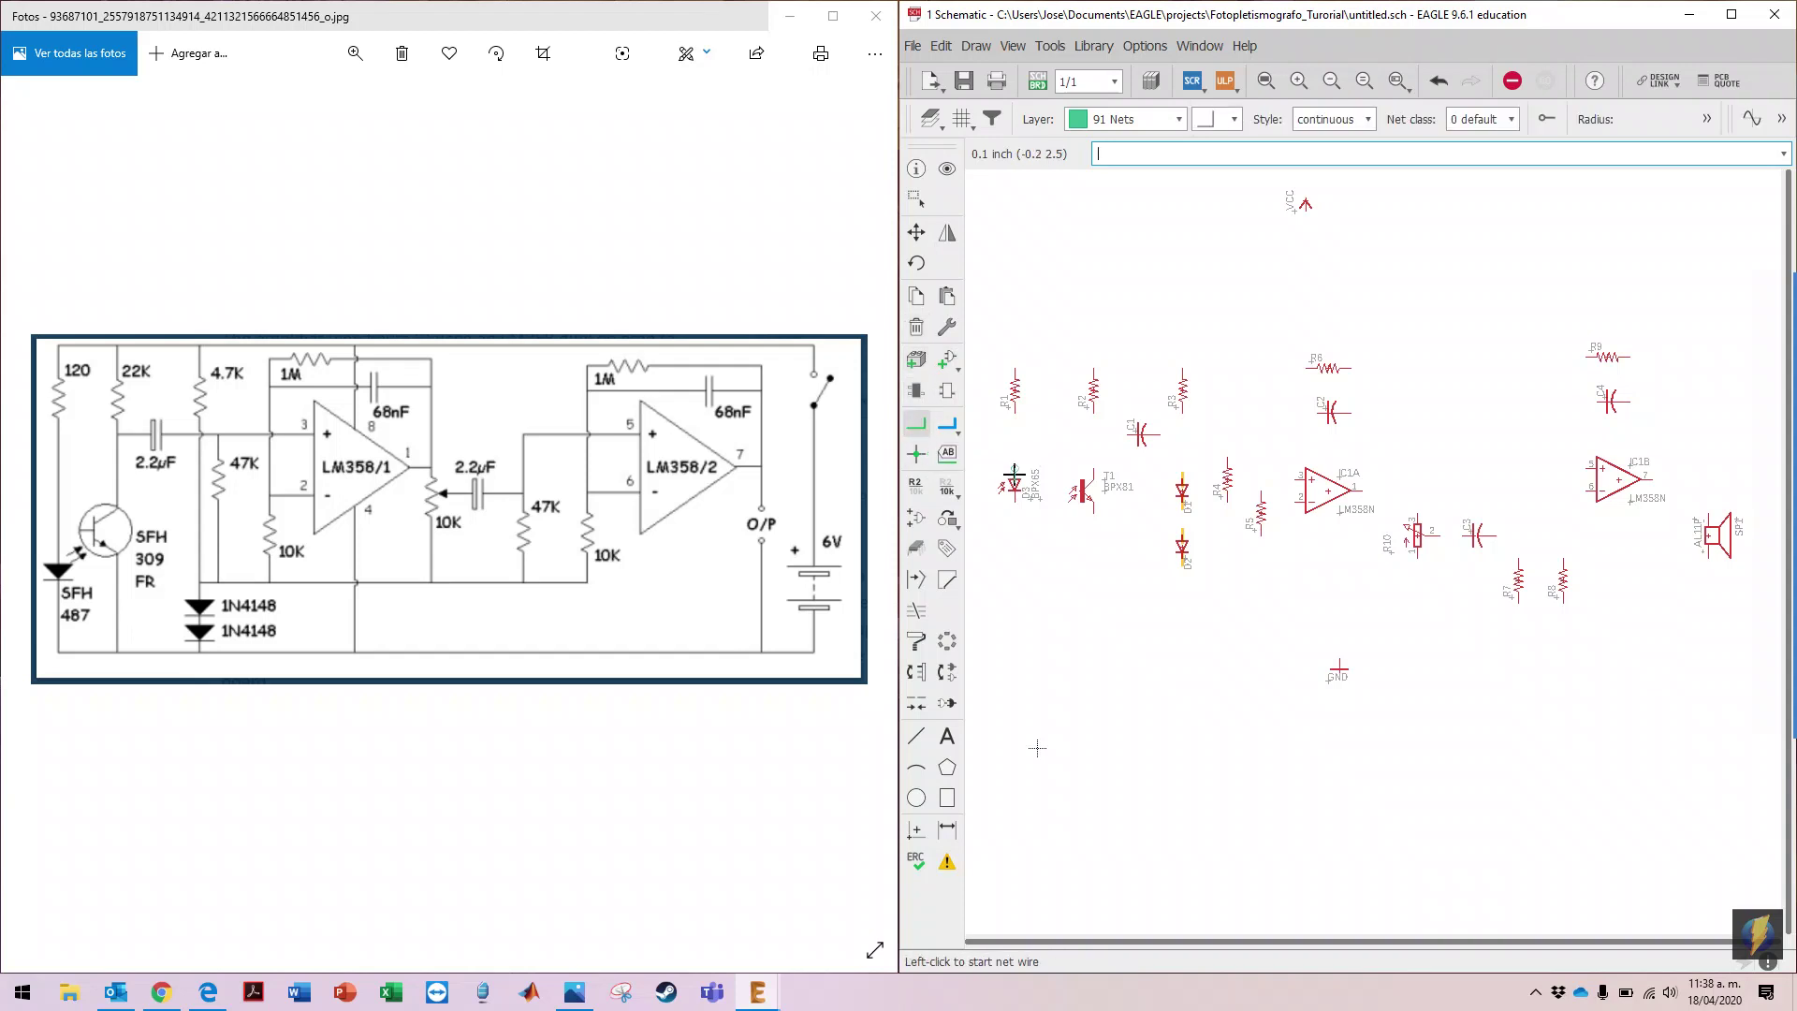
left_click(1014, 474)
left_click(1015, 404)
left_click(1014, 501)
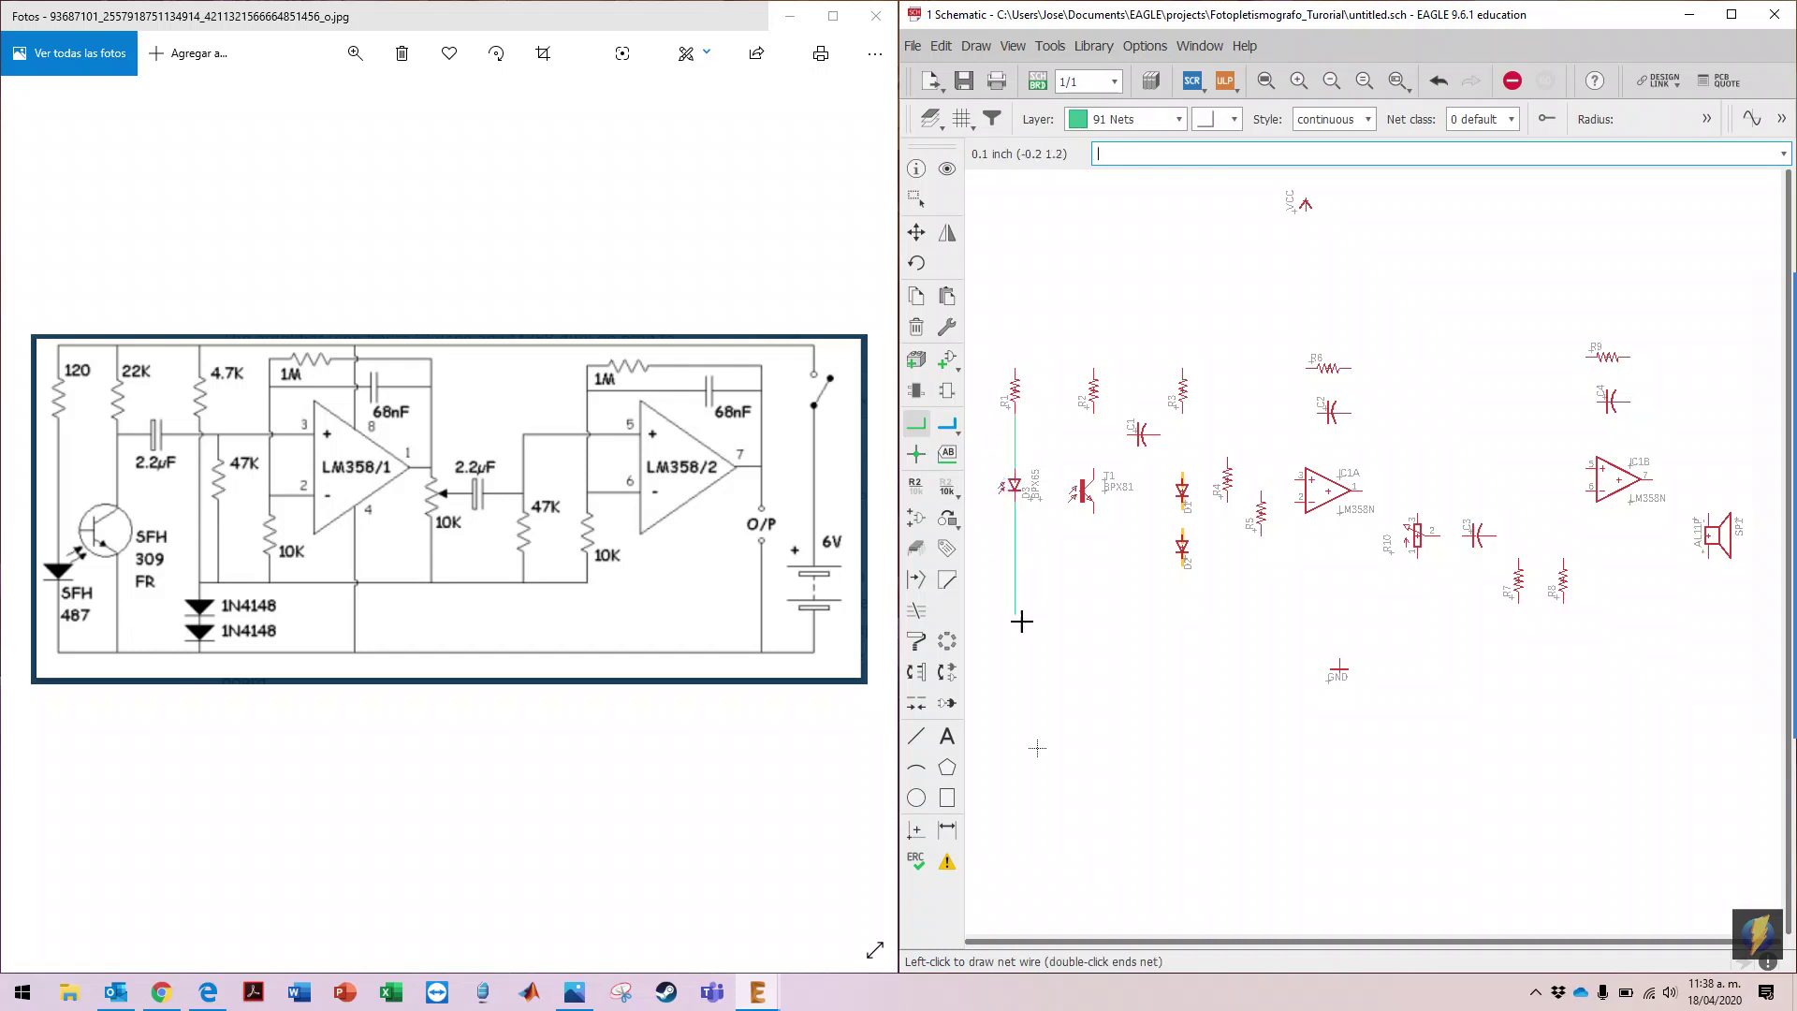
left_click(1338, 658)
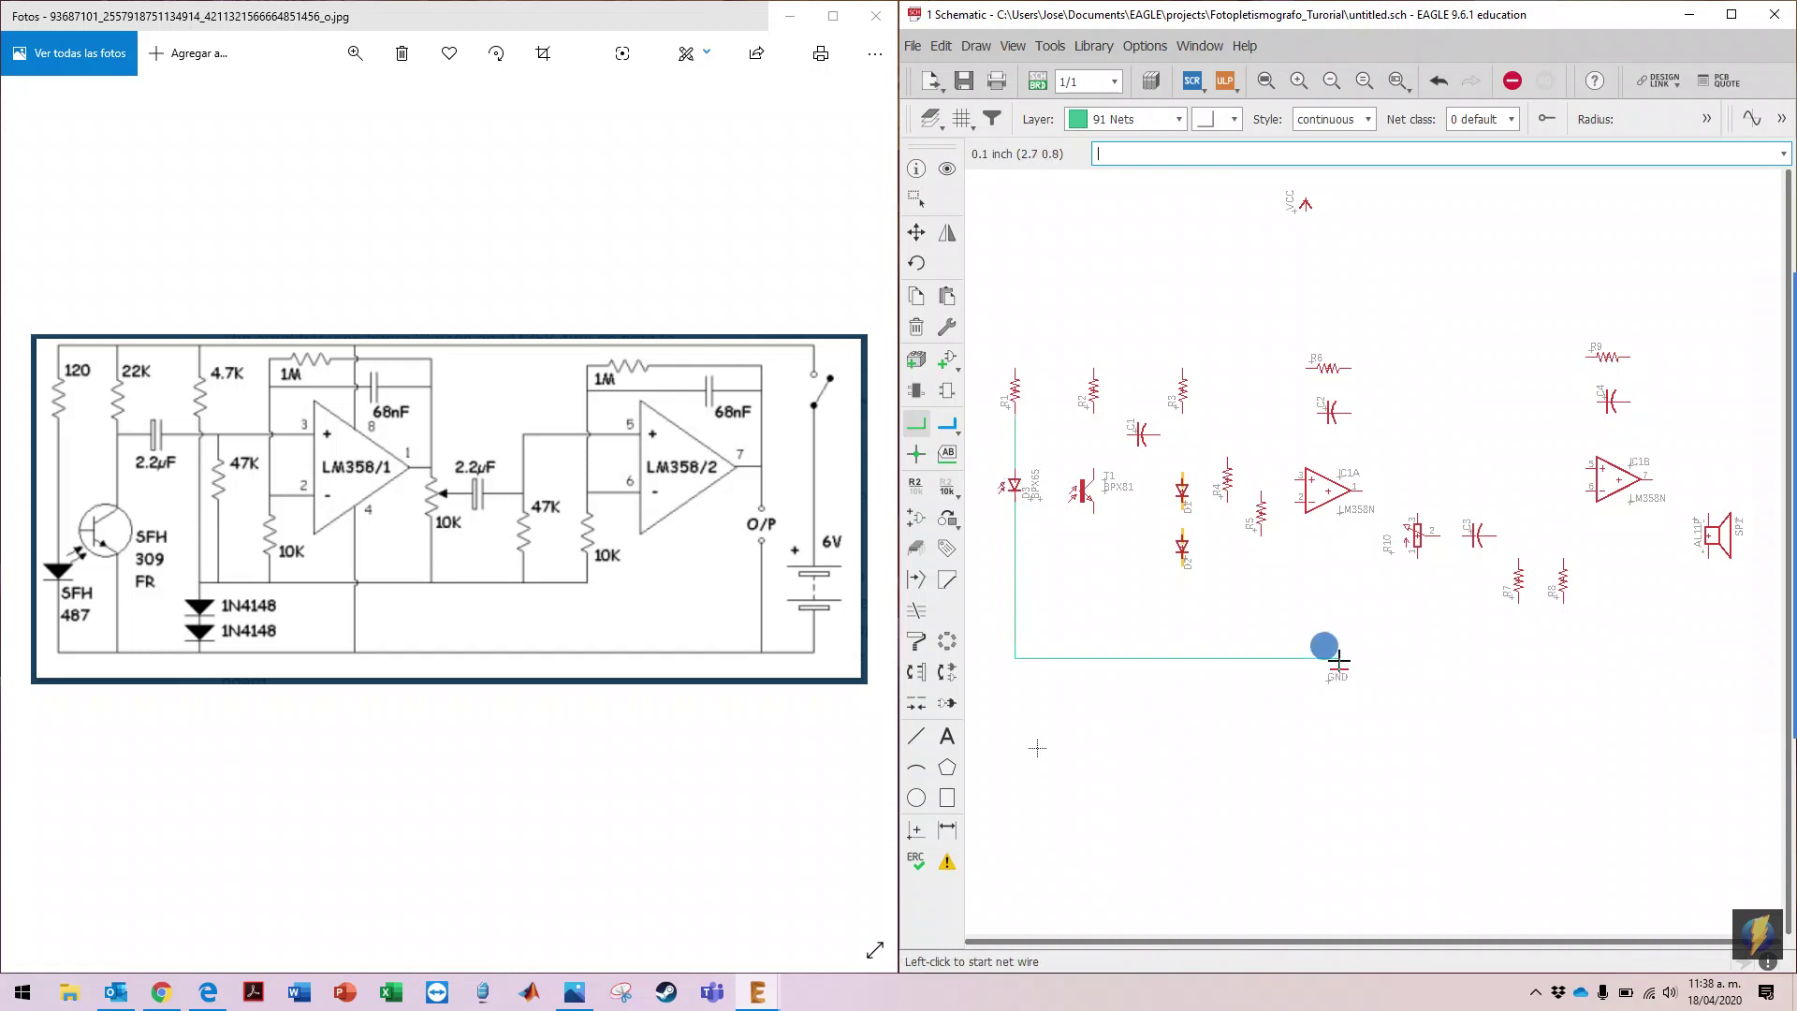
Step: Wire phototransistor T1's collector to the lower end of R2 and its emitter down to the ground net
left_click(1093, 469)
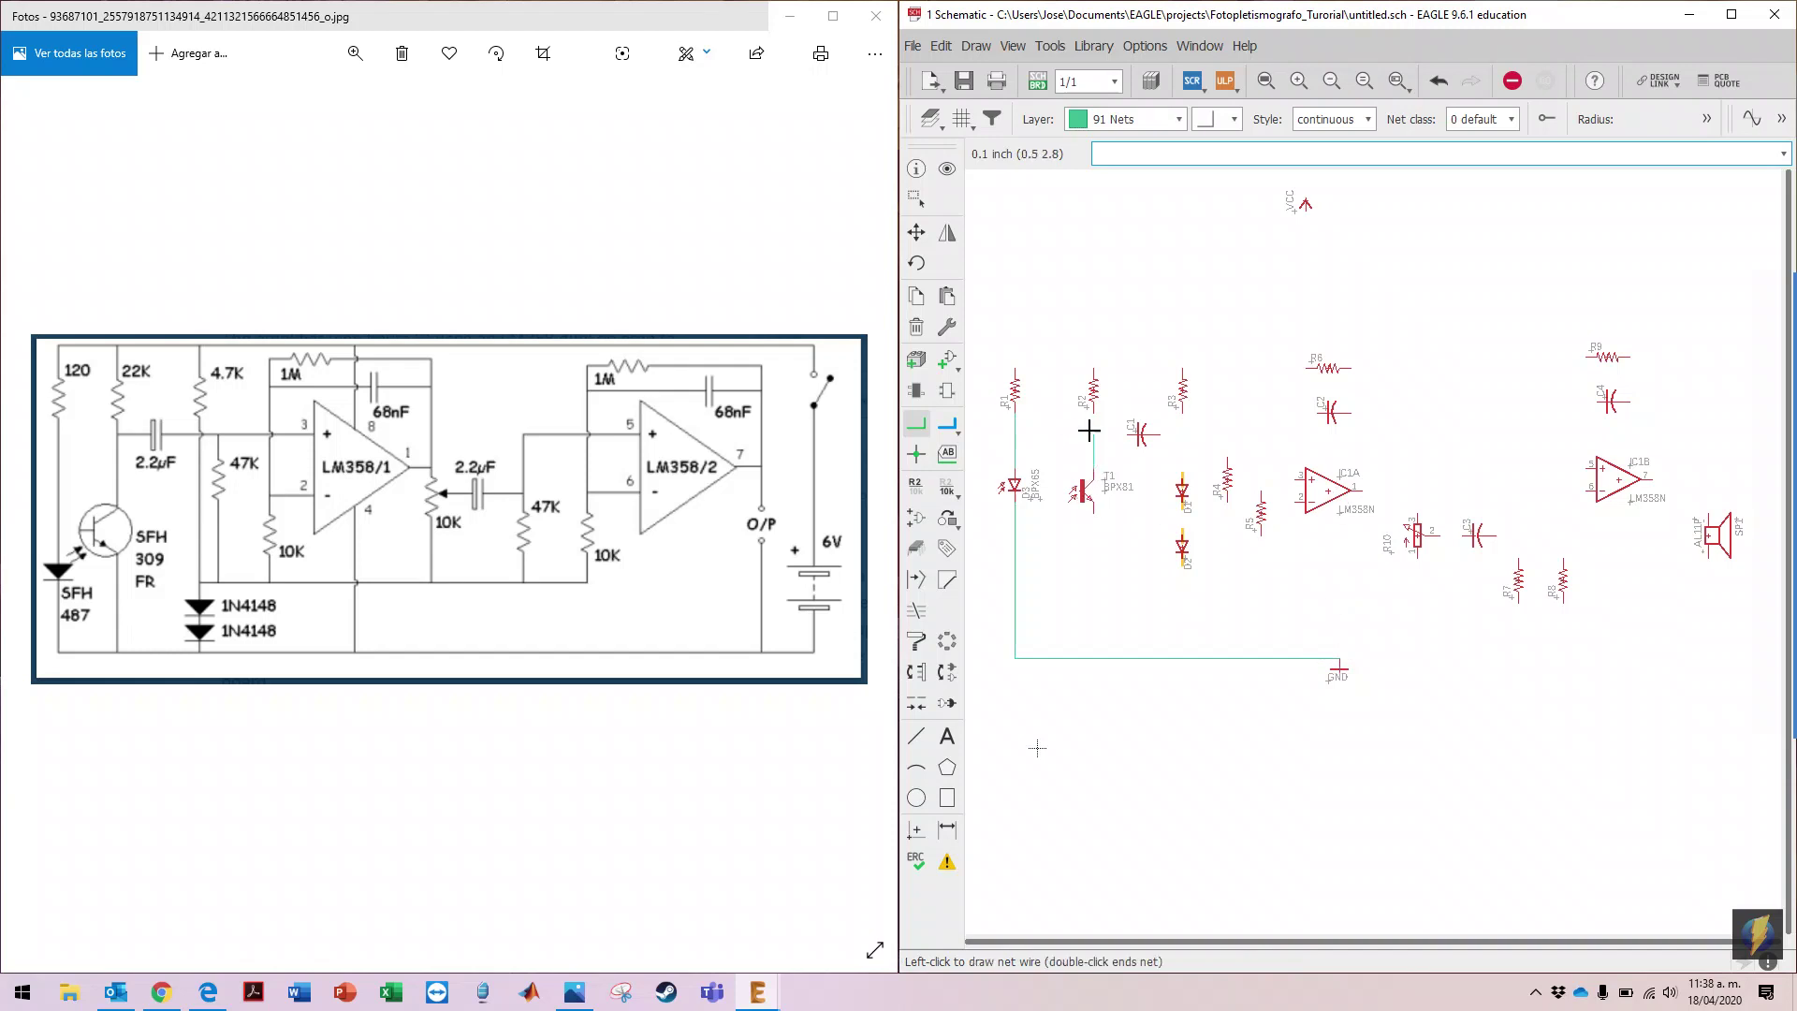
left_click(1093, 404)
left_click(1093, 515)
left_click(1093, 658)
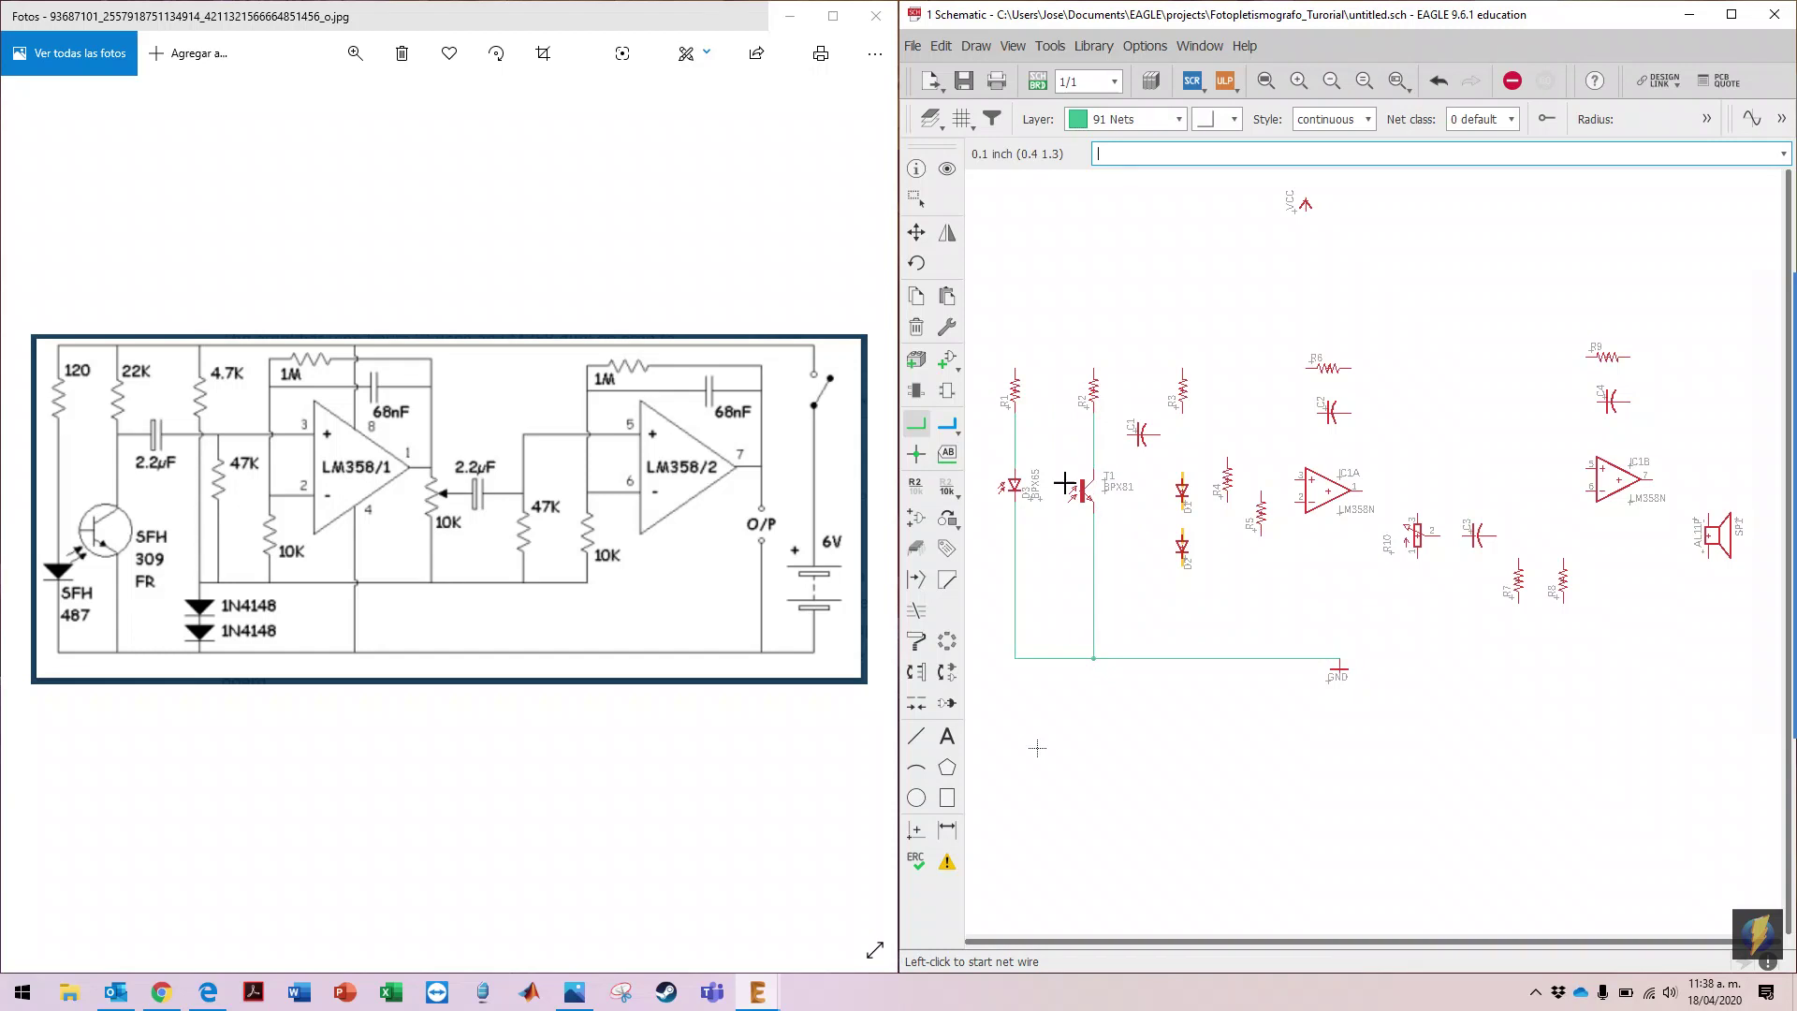
Step: Wire the upper end of R1 to VCC and join the upper end of R2 to that supply net
left_click(1014, 369)
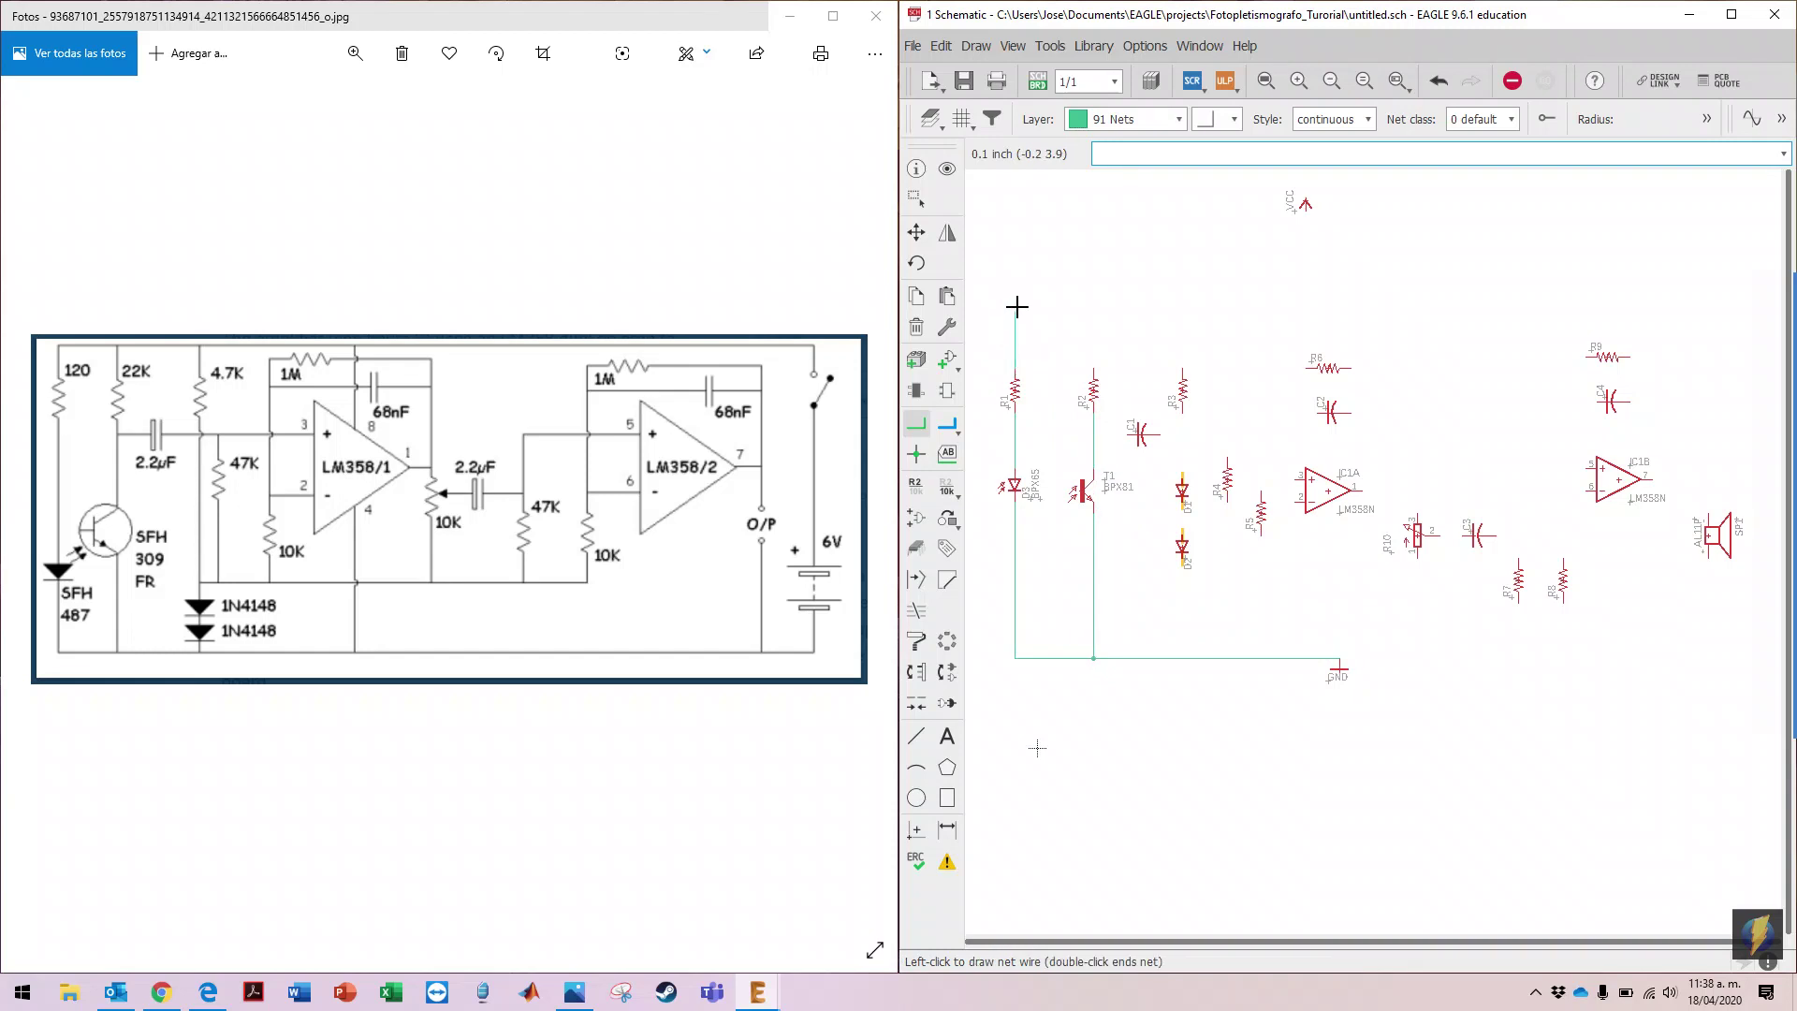
left_click(1016, 266)
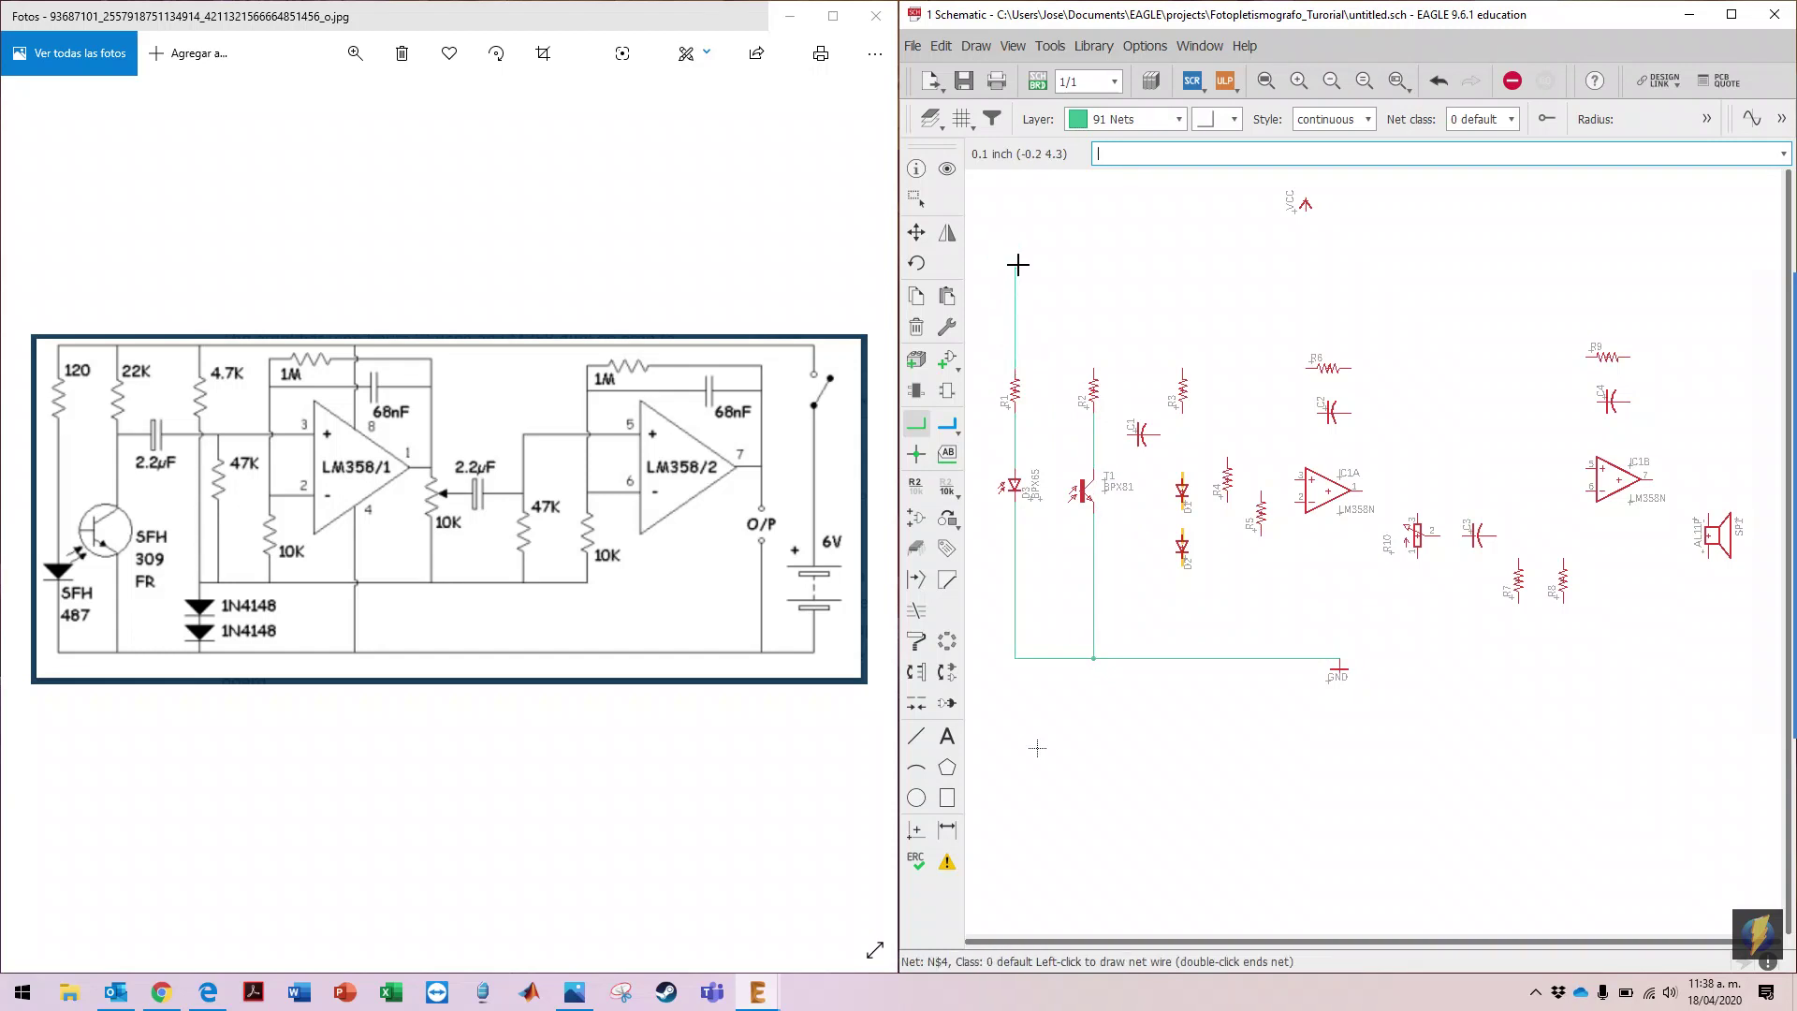
left_click(1307, 209)
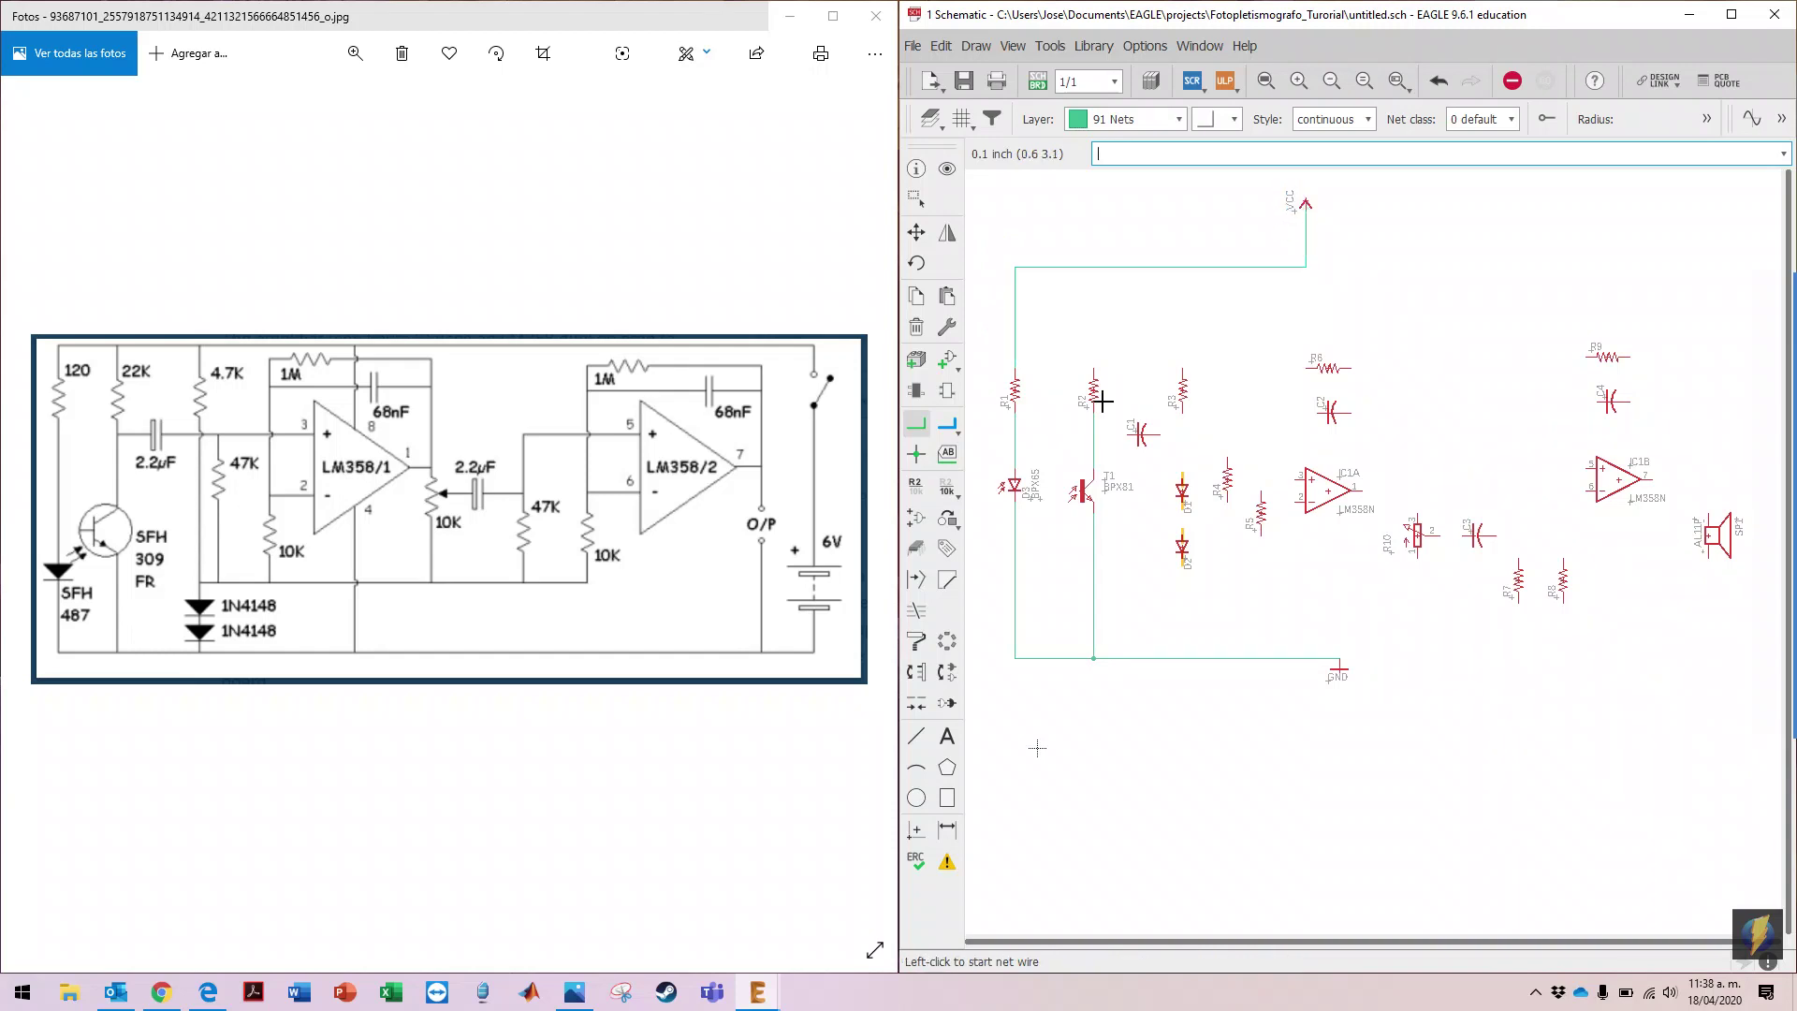
left_click(1092, 367)
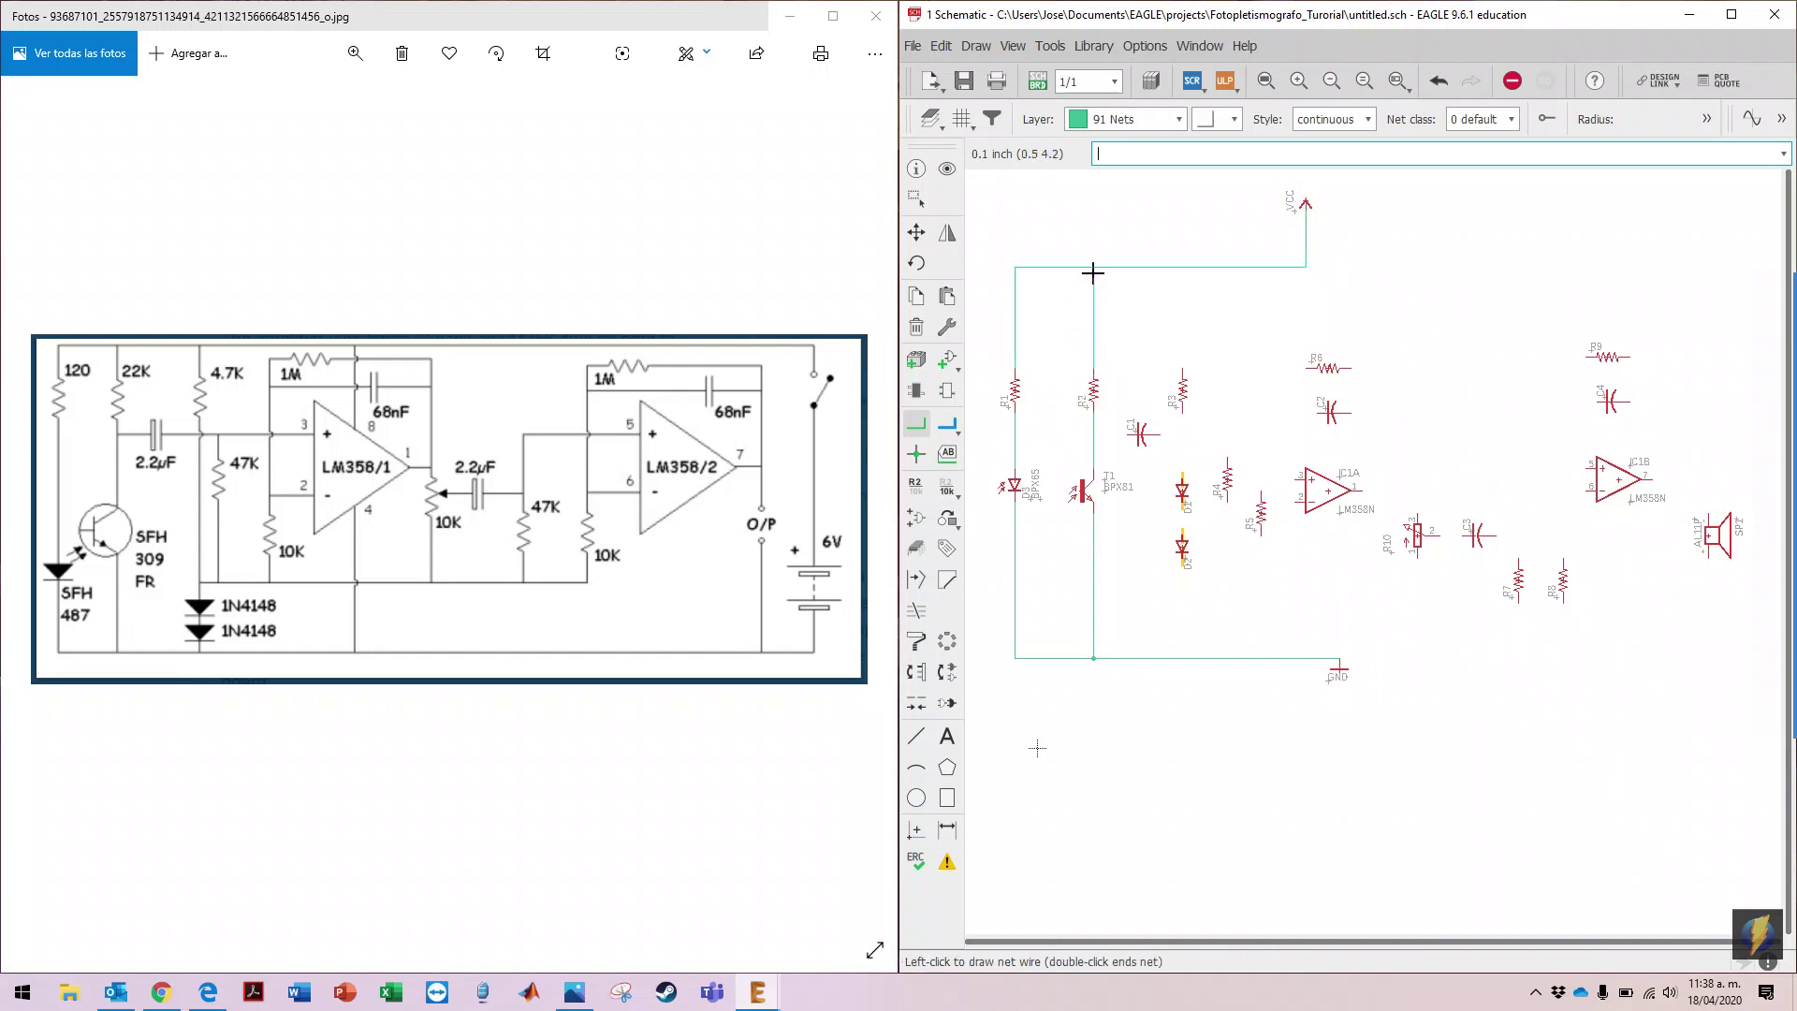
left_click(1092, 267)
Step: Wire capacitor C1 between the R2–T1 net and the non-inverting input of op-amp IC1A
left_click(1127, 434)
left_click(1093, 434)
left_click(1157, 434)
left_click(1289, 477)
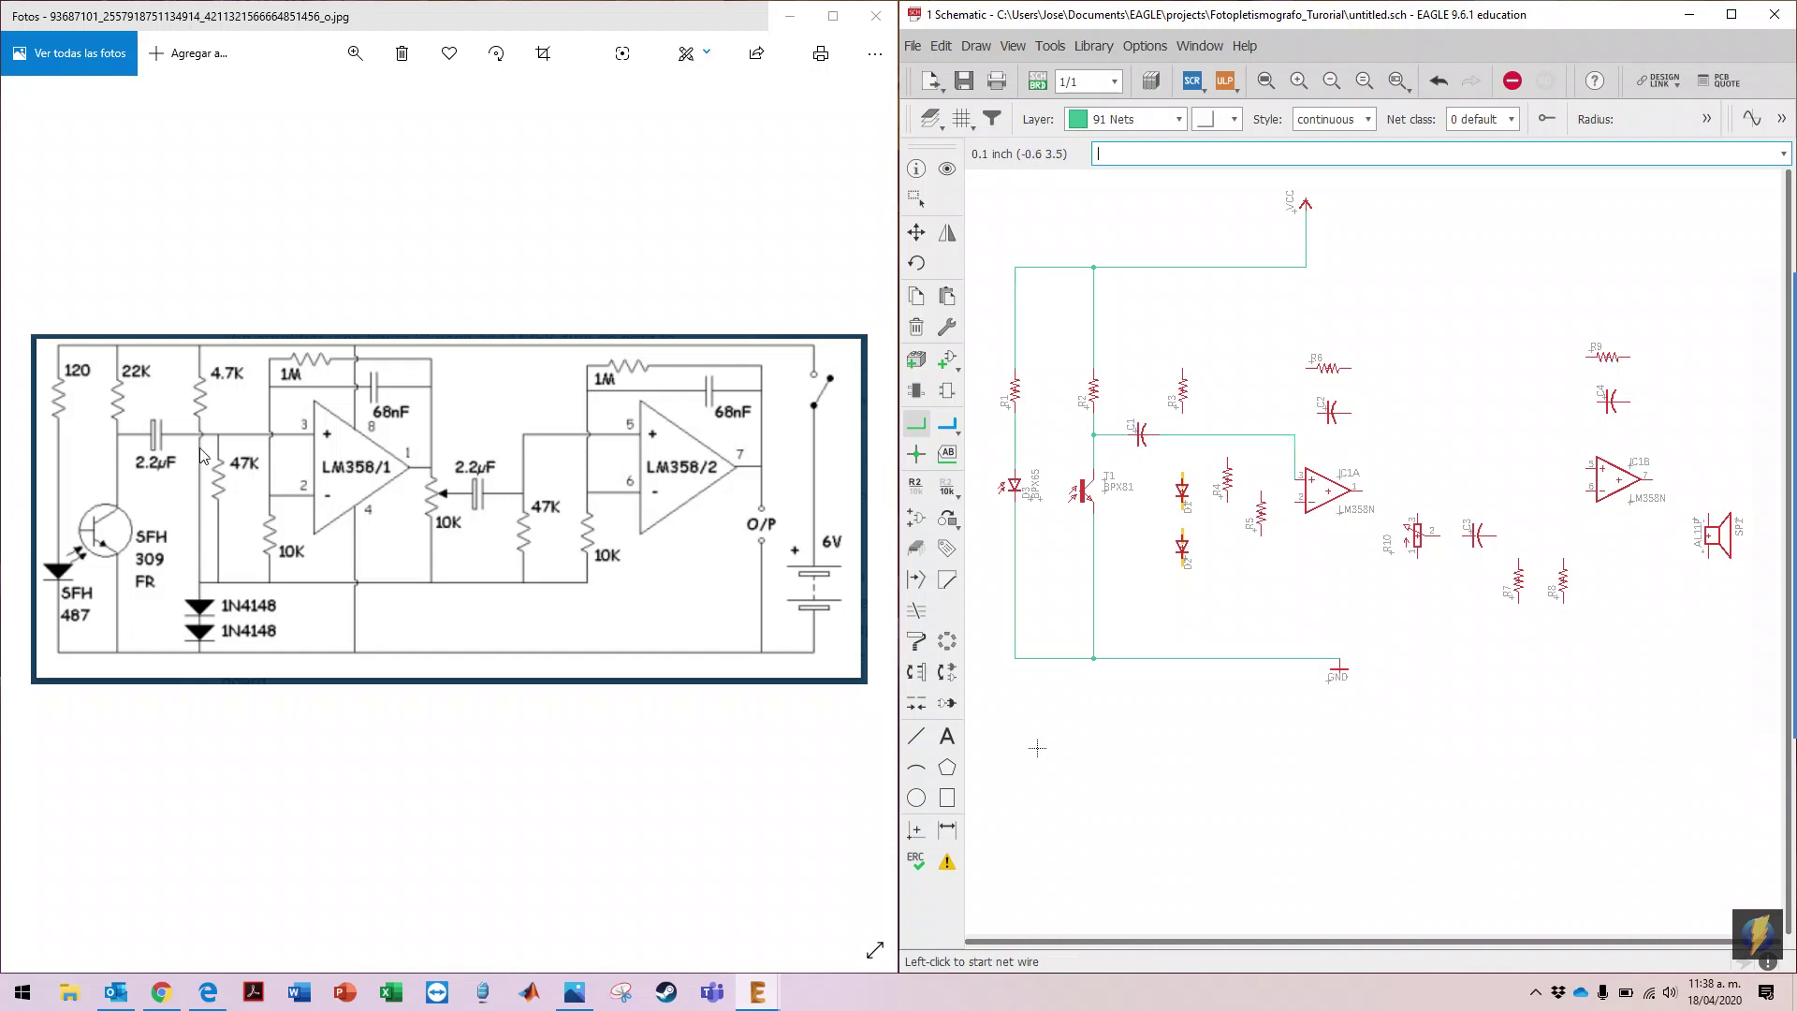
Step: Wire resistor R3 and the two diodes in series from the VCC net down to the ground net
left_click(1183, 367)
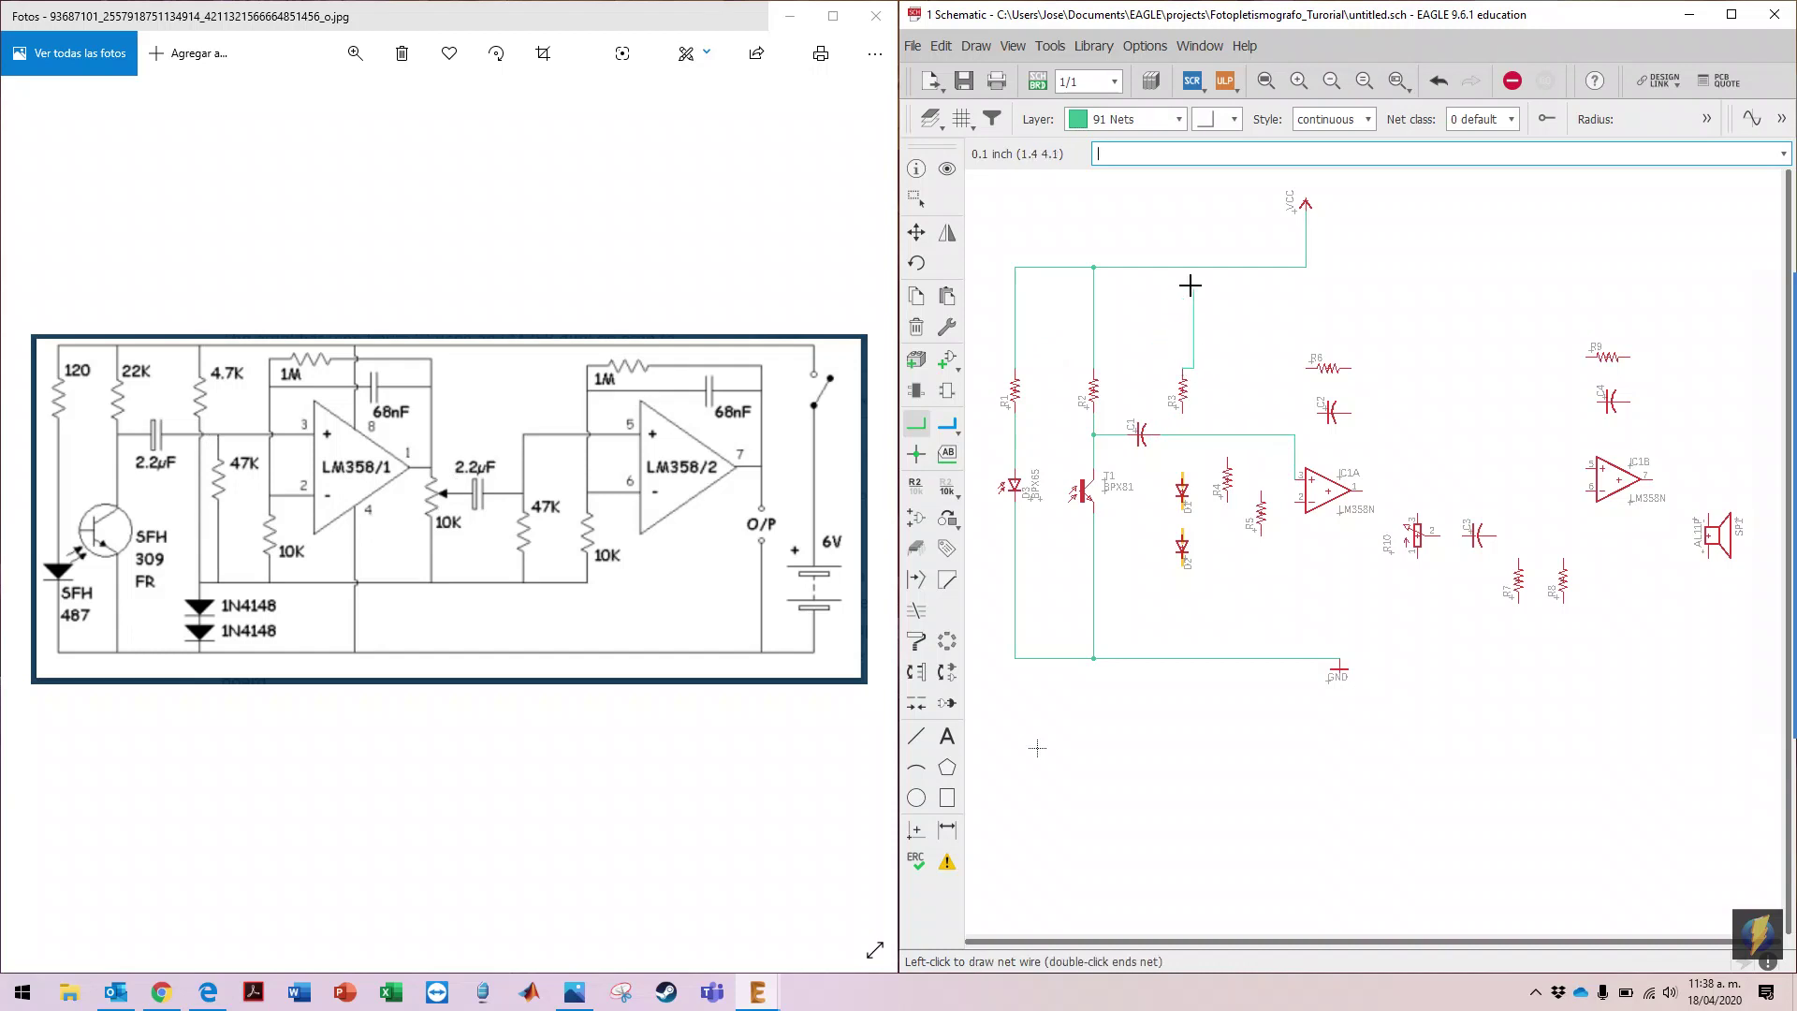
left_click(1182, 415)
left_click(1180, 471)
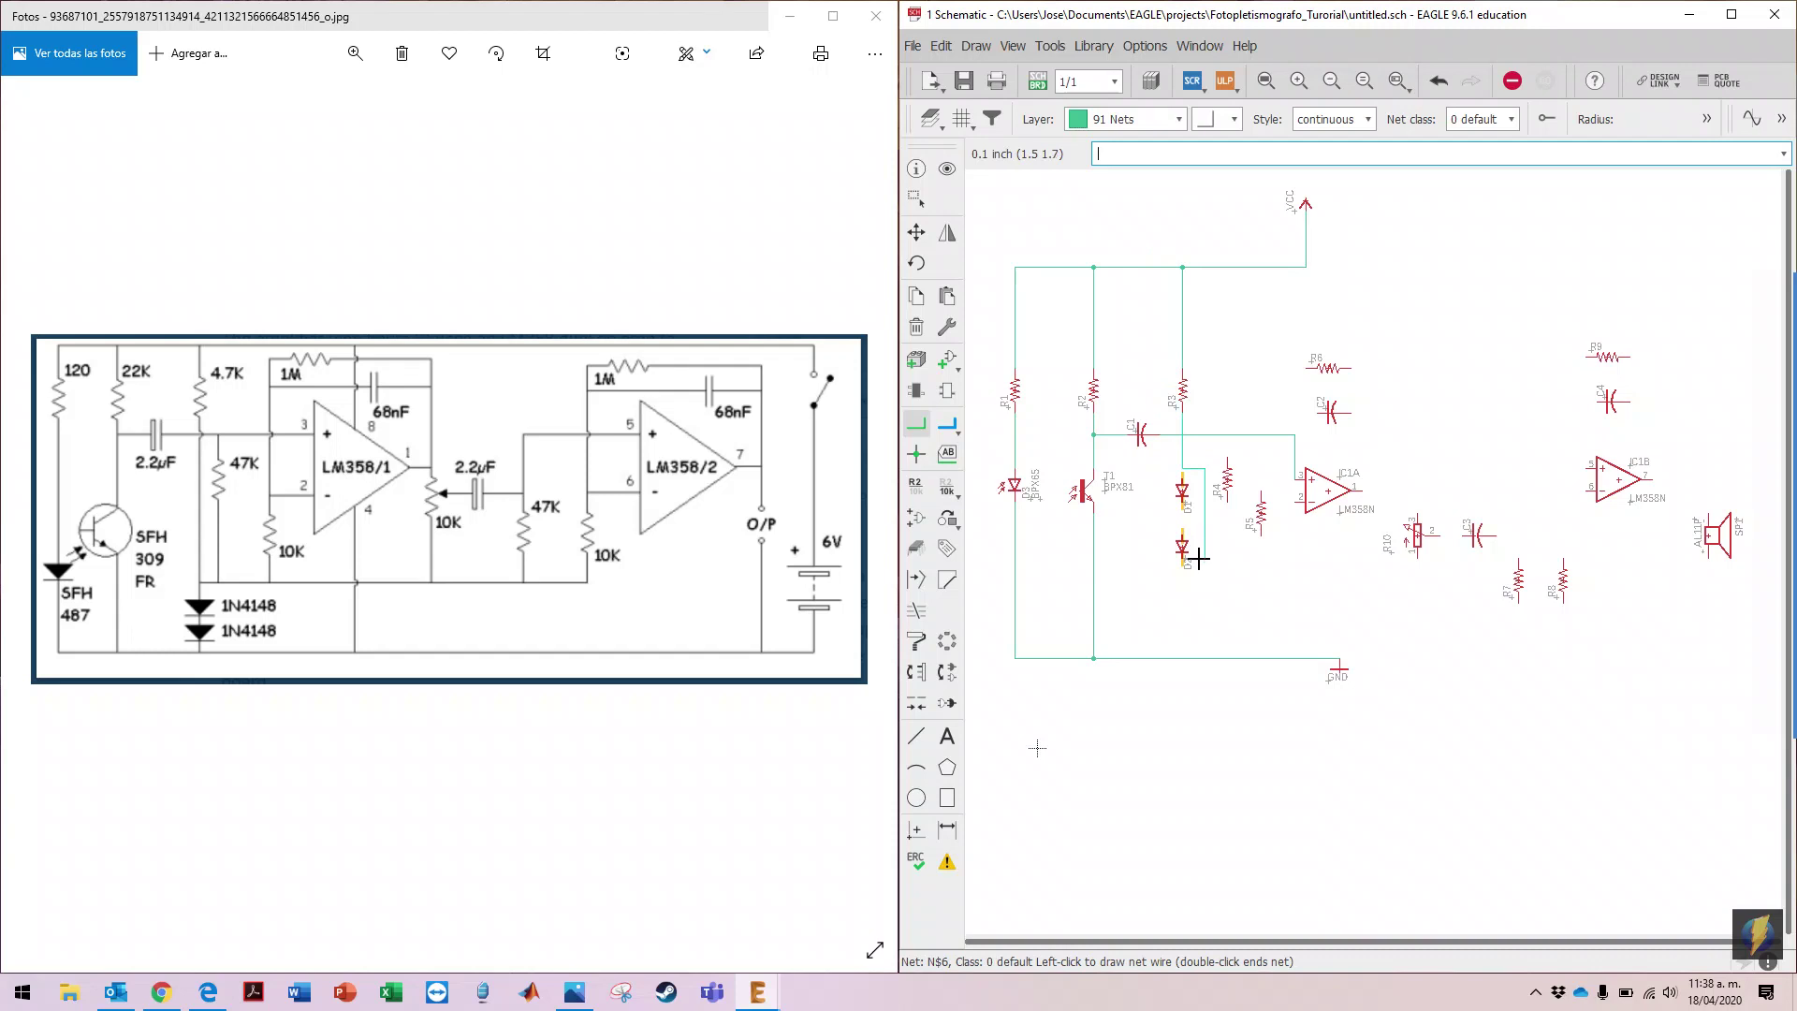
left_click(1182, 470)
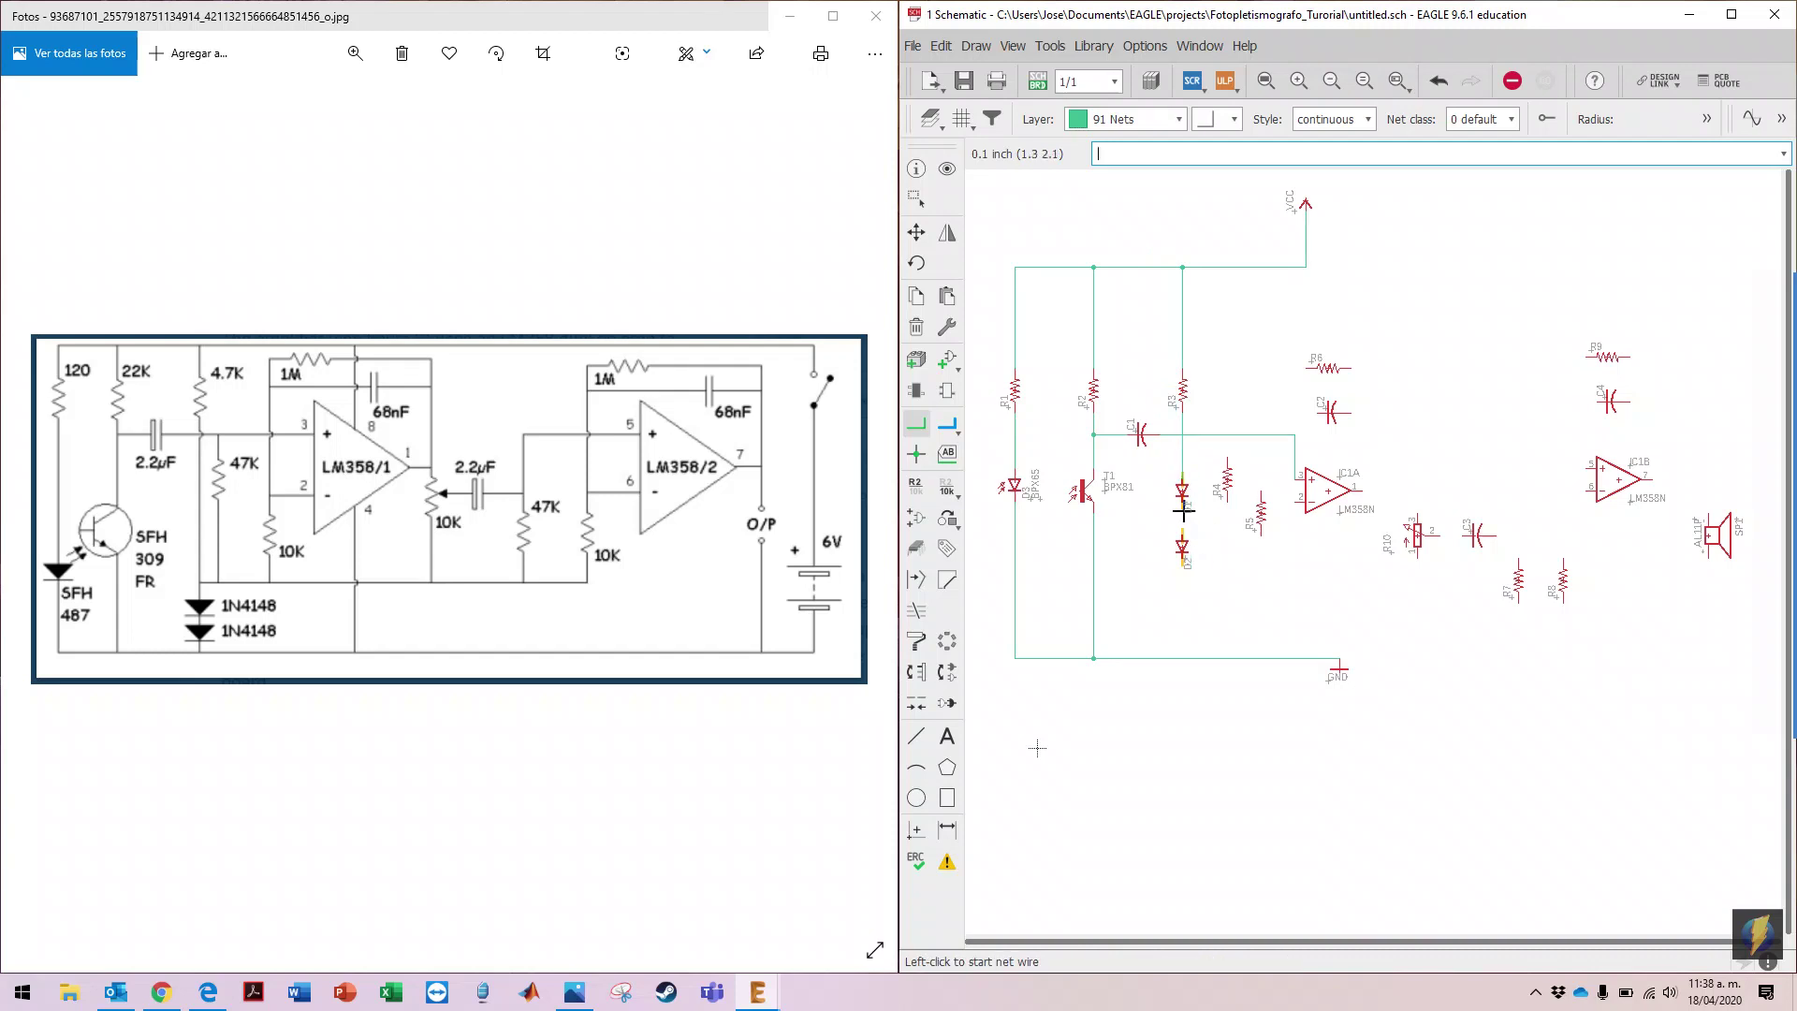
left_click(1181, 506)
left_click(1182, 537)
left_click(1182, 558)
left_click(1184, 655)
Step: Connect the upper end of resistor R4 to the net between C1 and op-amp IC1A
left_click(1226, 450)
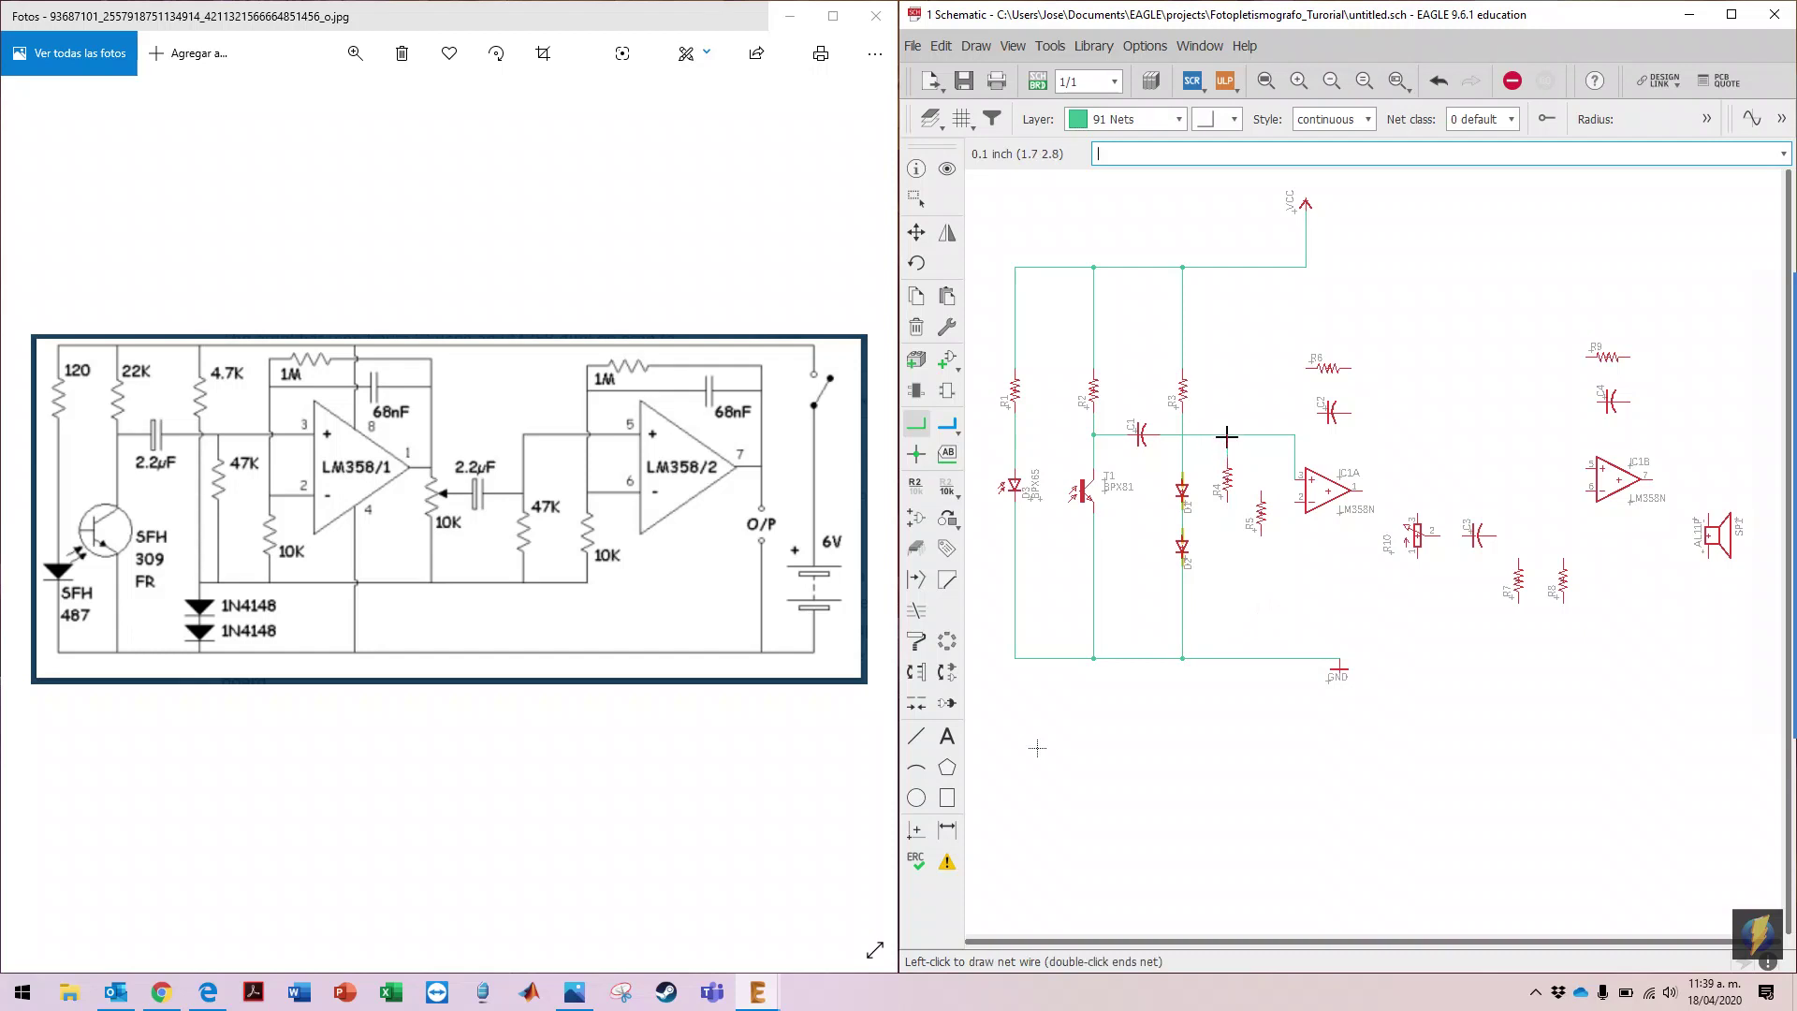
left_click(1226, 434)
Step: Move the two series diodes down along their wire so they sit just above the ground net
left_click(916, 232)
left_click(1181, 546)
left_click(1182, 625)
left_click(1182, 492)
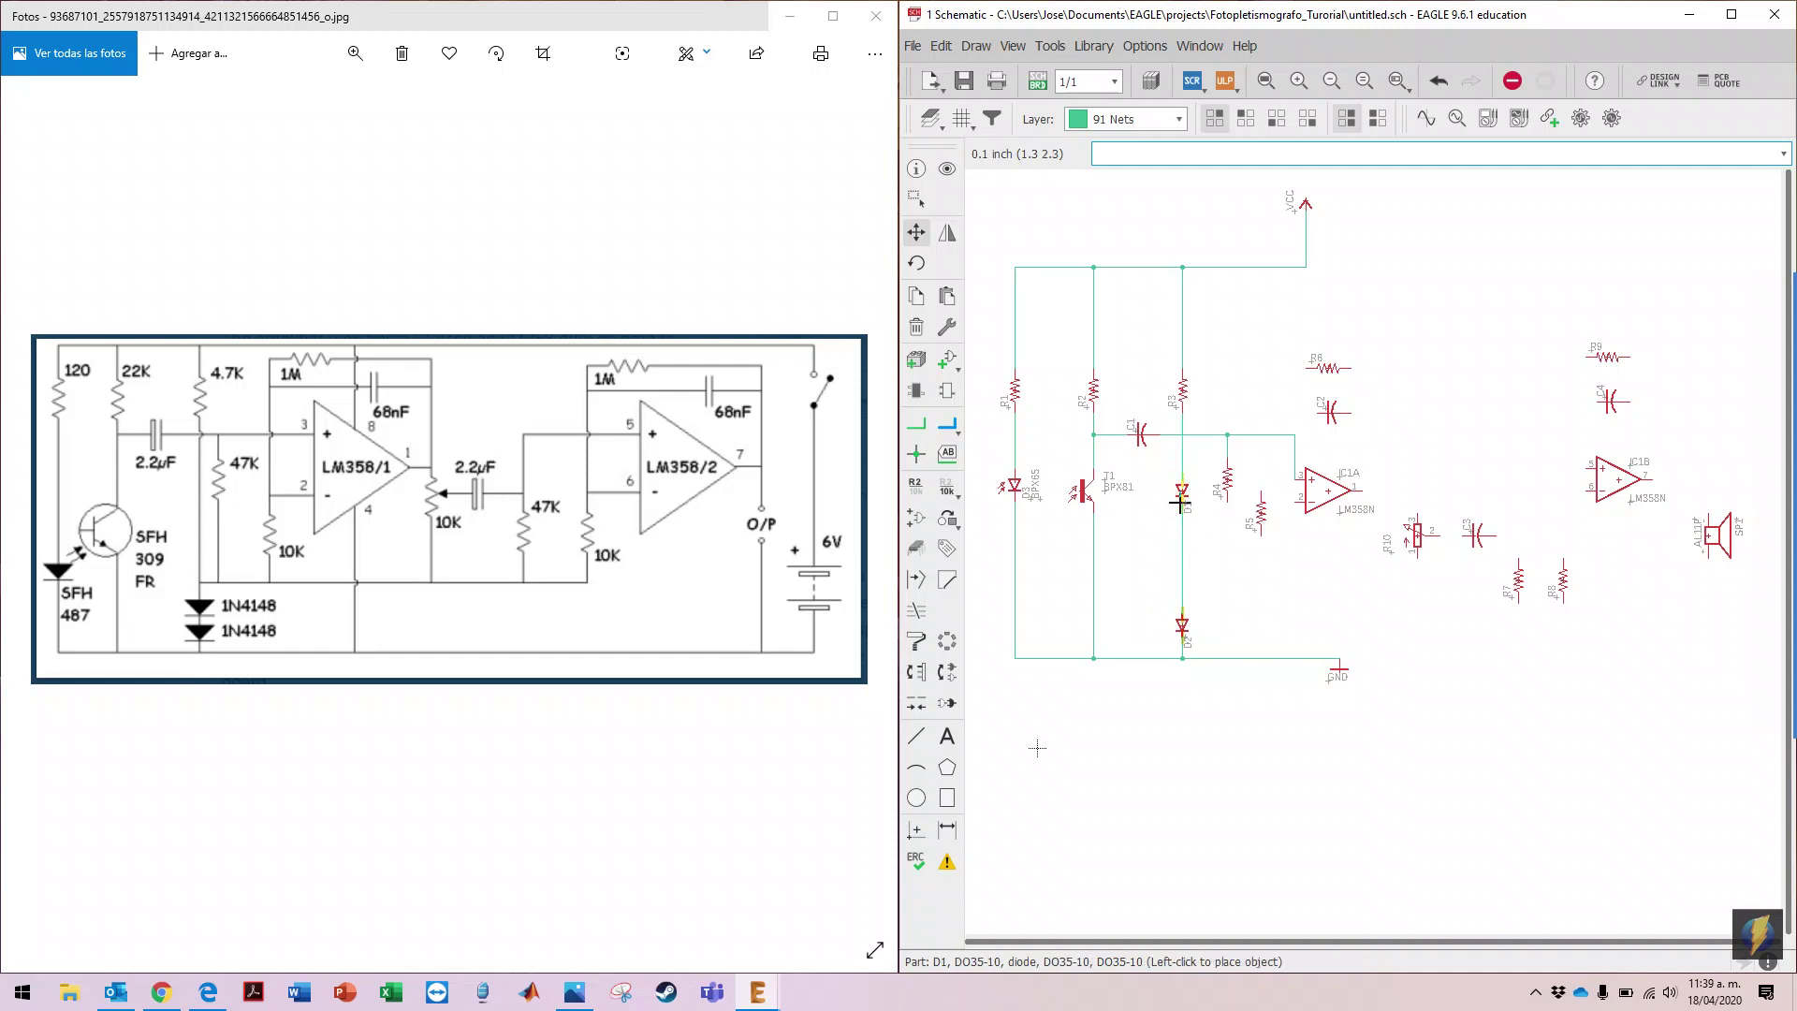
left_click(1183, 580)
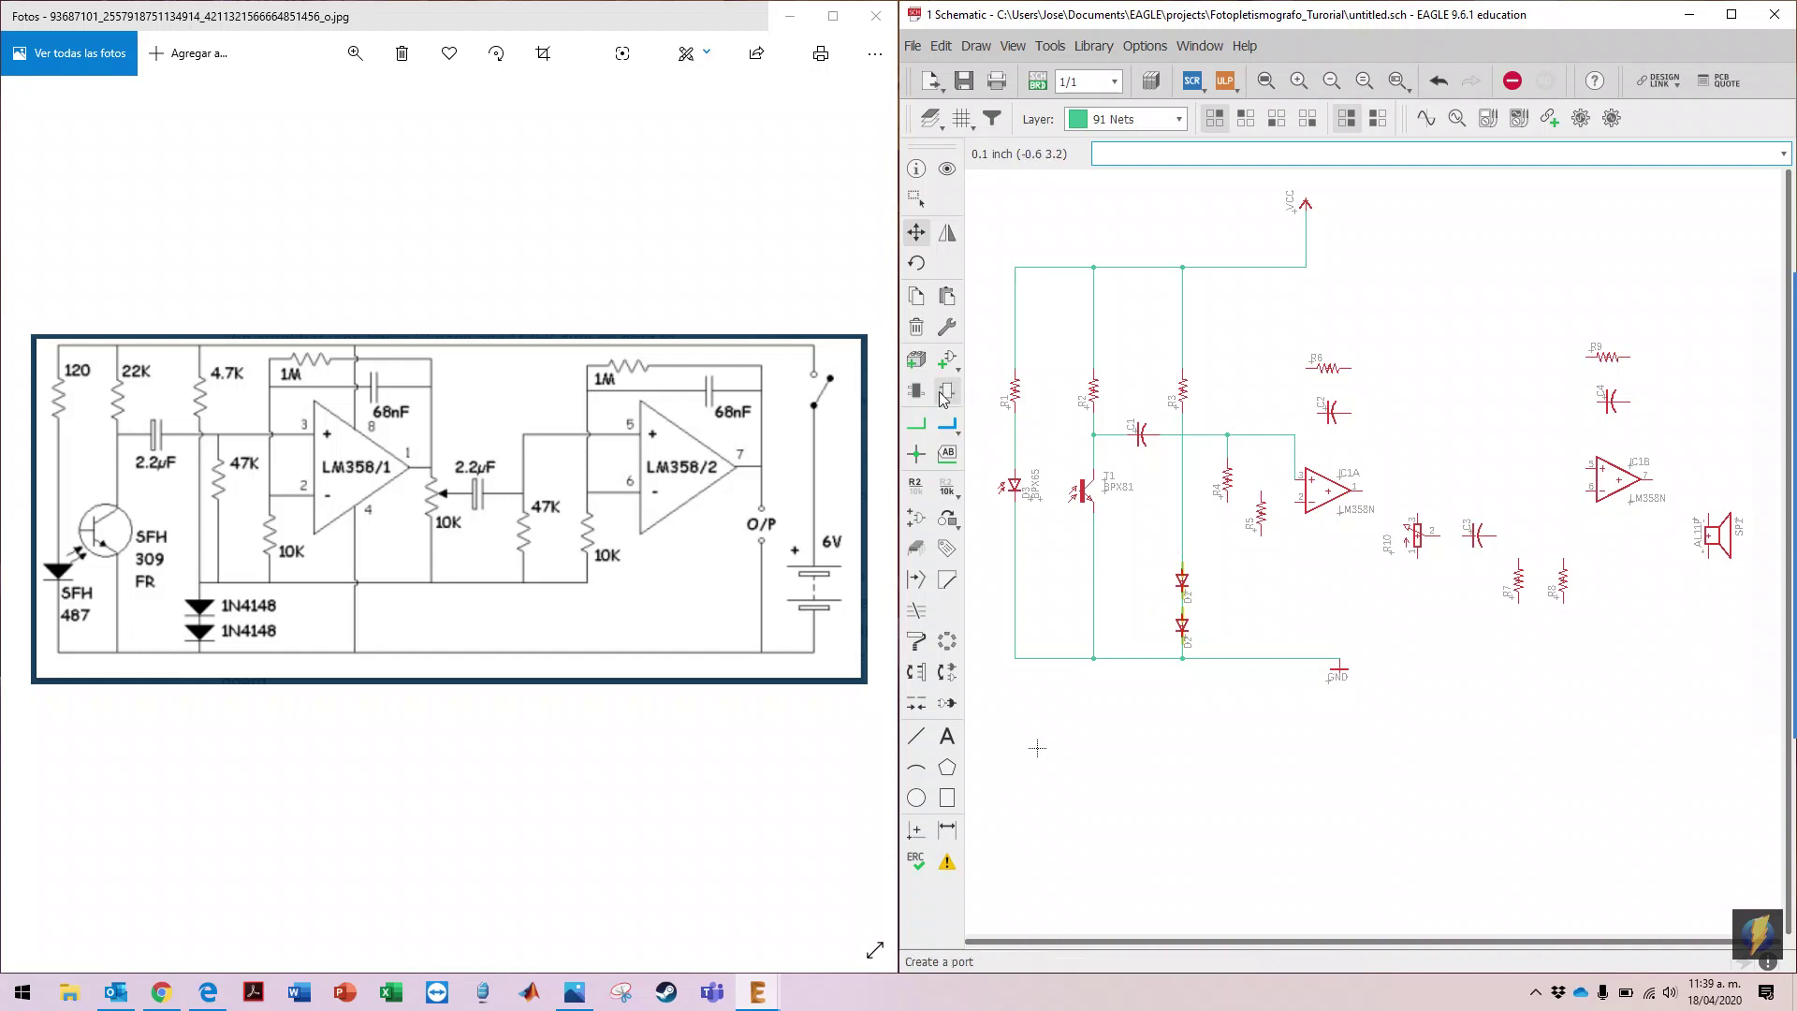
Step: Wire the lower end of resistor R4 to the junction between R3 and the upper diode
left_click(917, 423)
left_click(1214, 489)
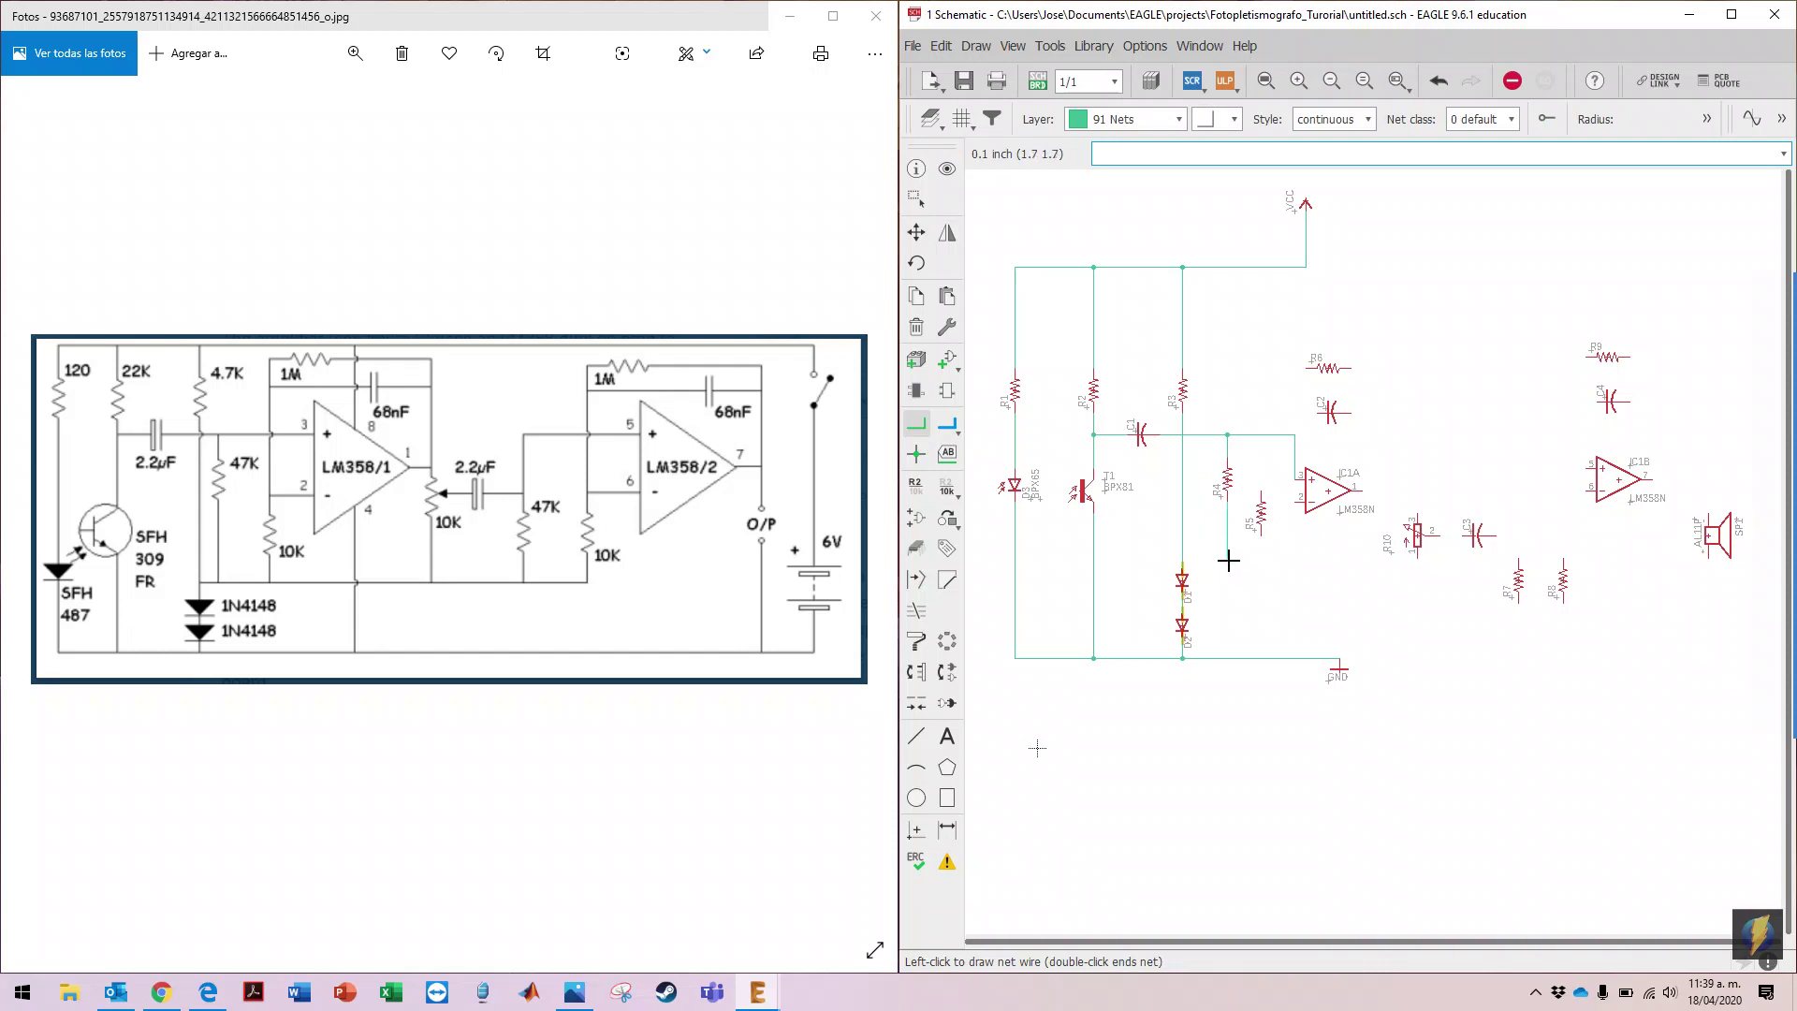
left_click(1183, 559)
left_click(1214, 558)
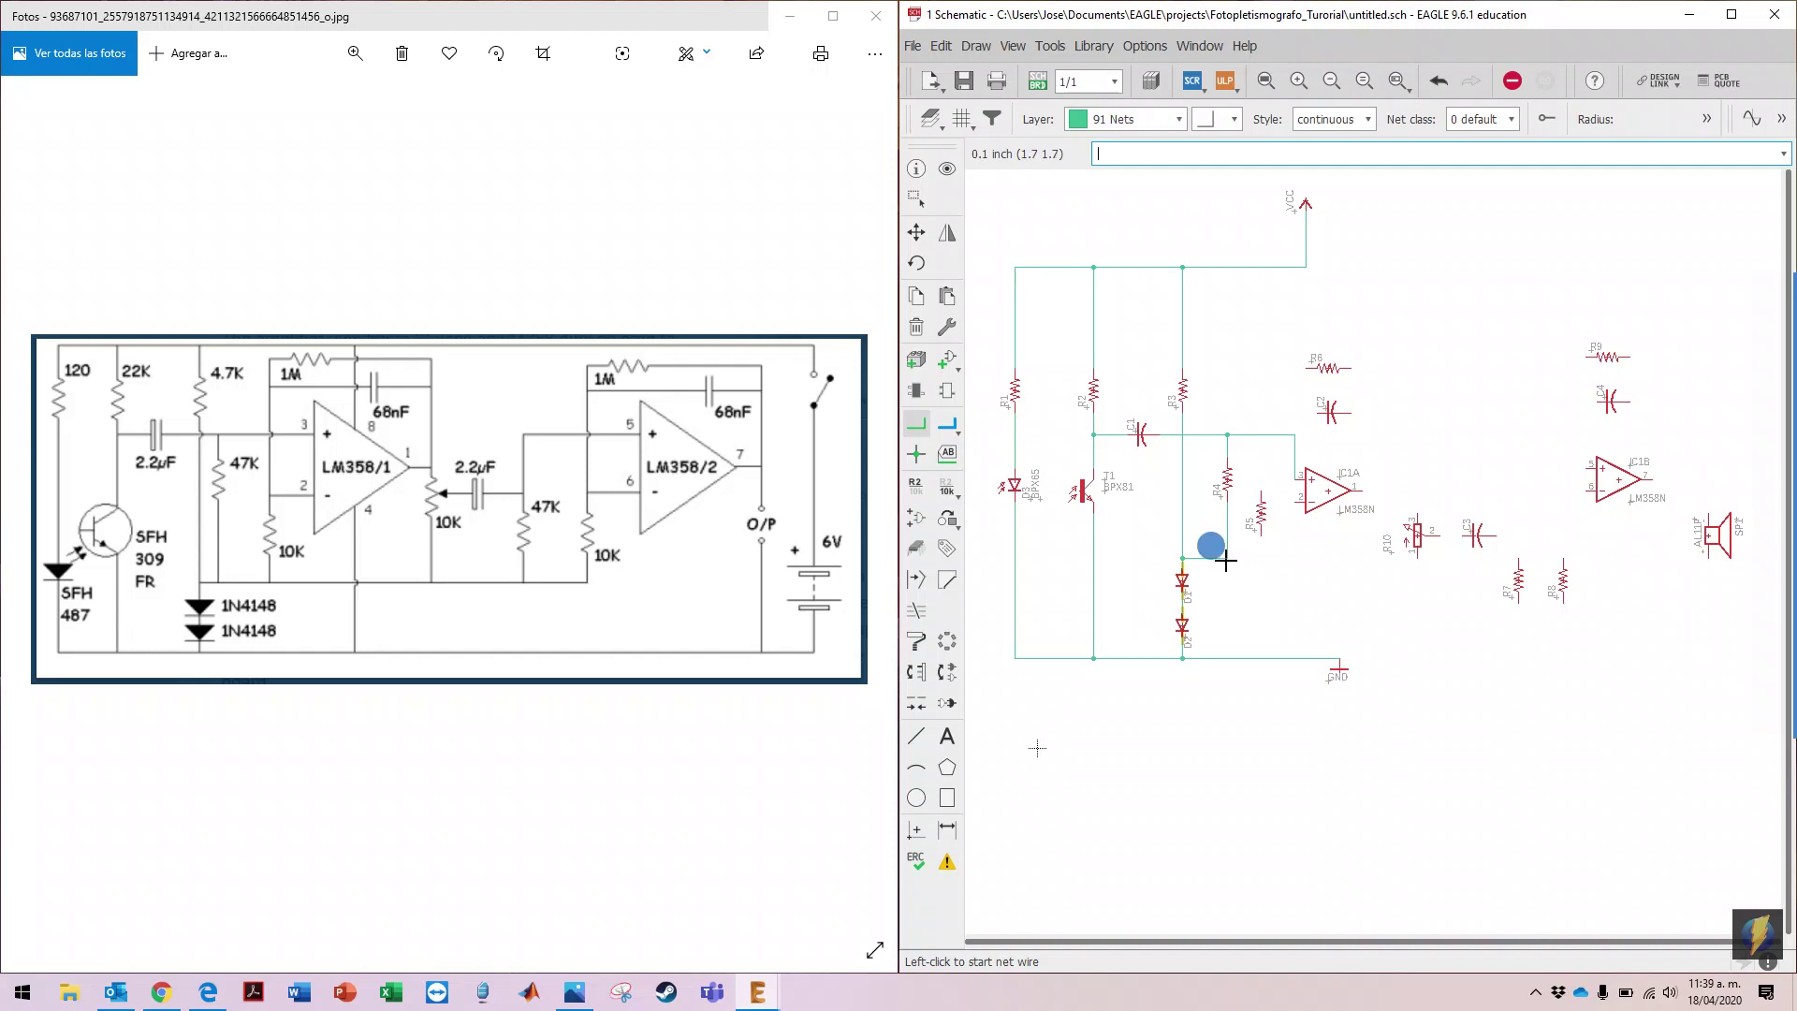
Step: Wire the lower end of R5 to the net below R4 and its upper end to IC1A's inverting input
left_click(1259, 538)
left_click(1260, 489)
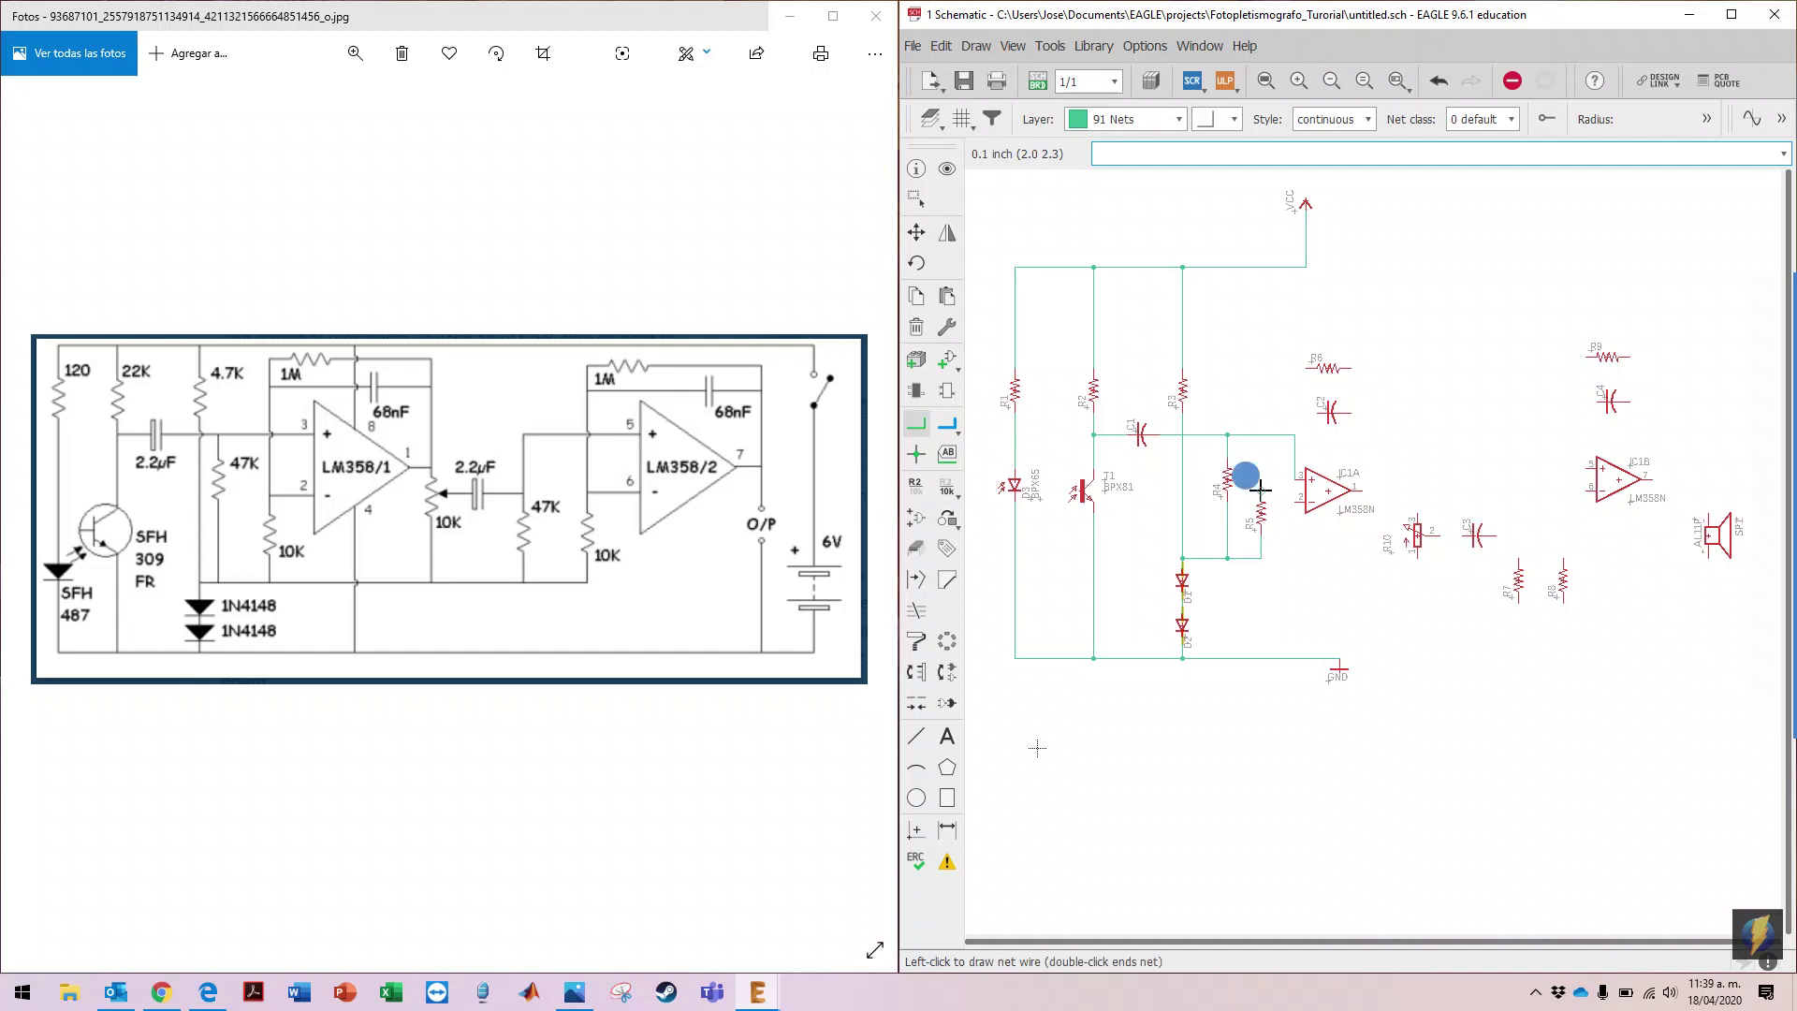
left_click(1299, 496)
Step: Shift op-amp IC1A up slightly so that its inverting input lines up with the wire from R5
left_click(917, 231)
left_click(1334, 494)
left_click(1327, 477)
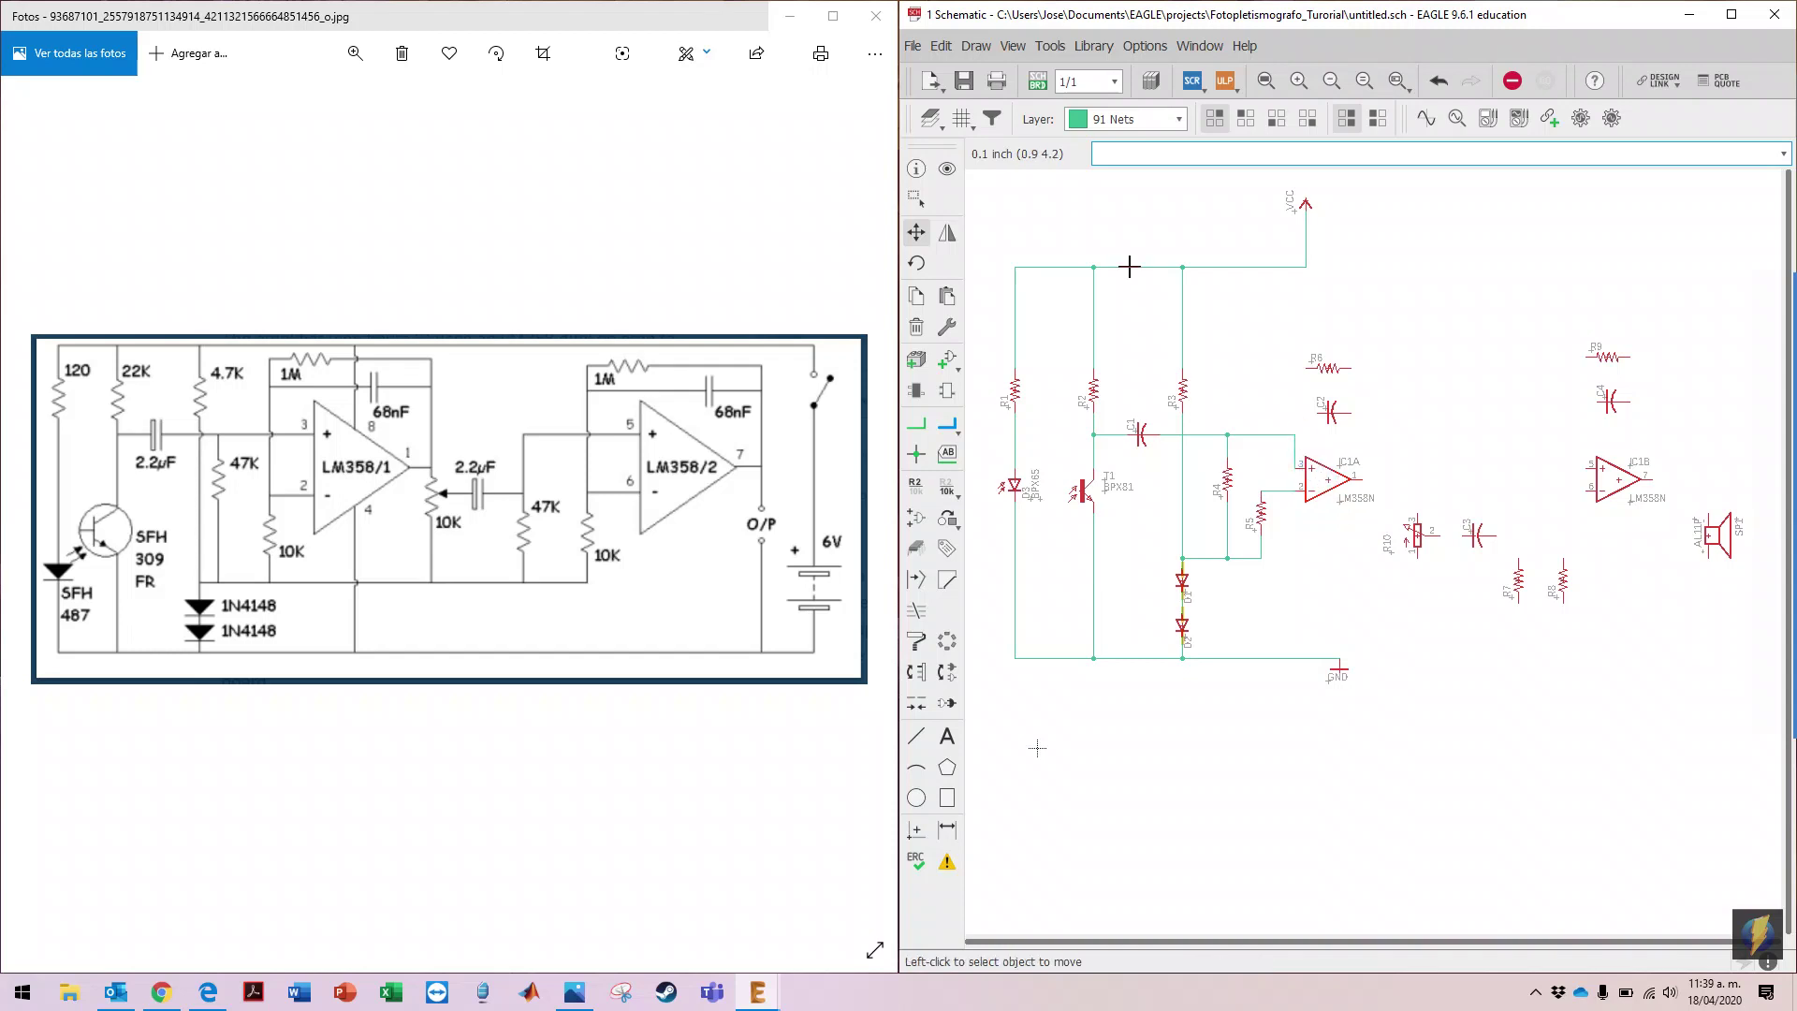
Step: Wire the left ends of feedback resistor R6 and capacitor C2 to IC1A's inverting input
left_click(916, 423)
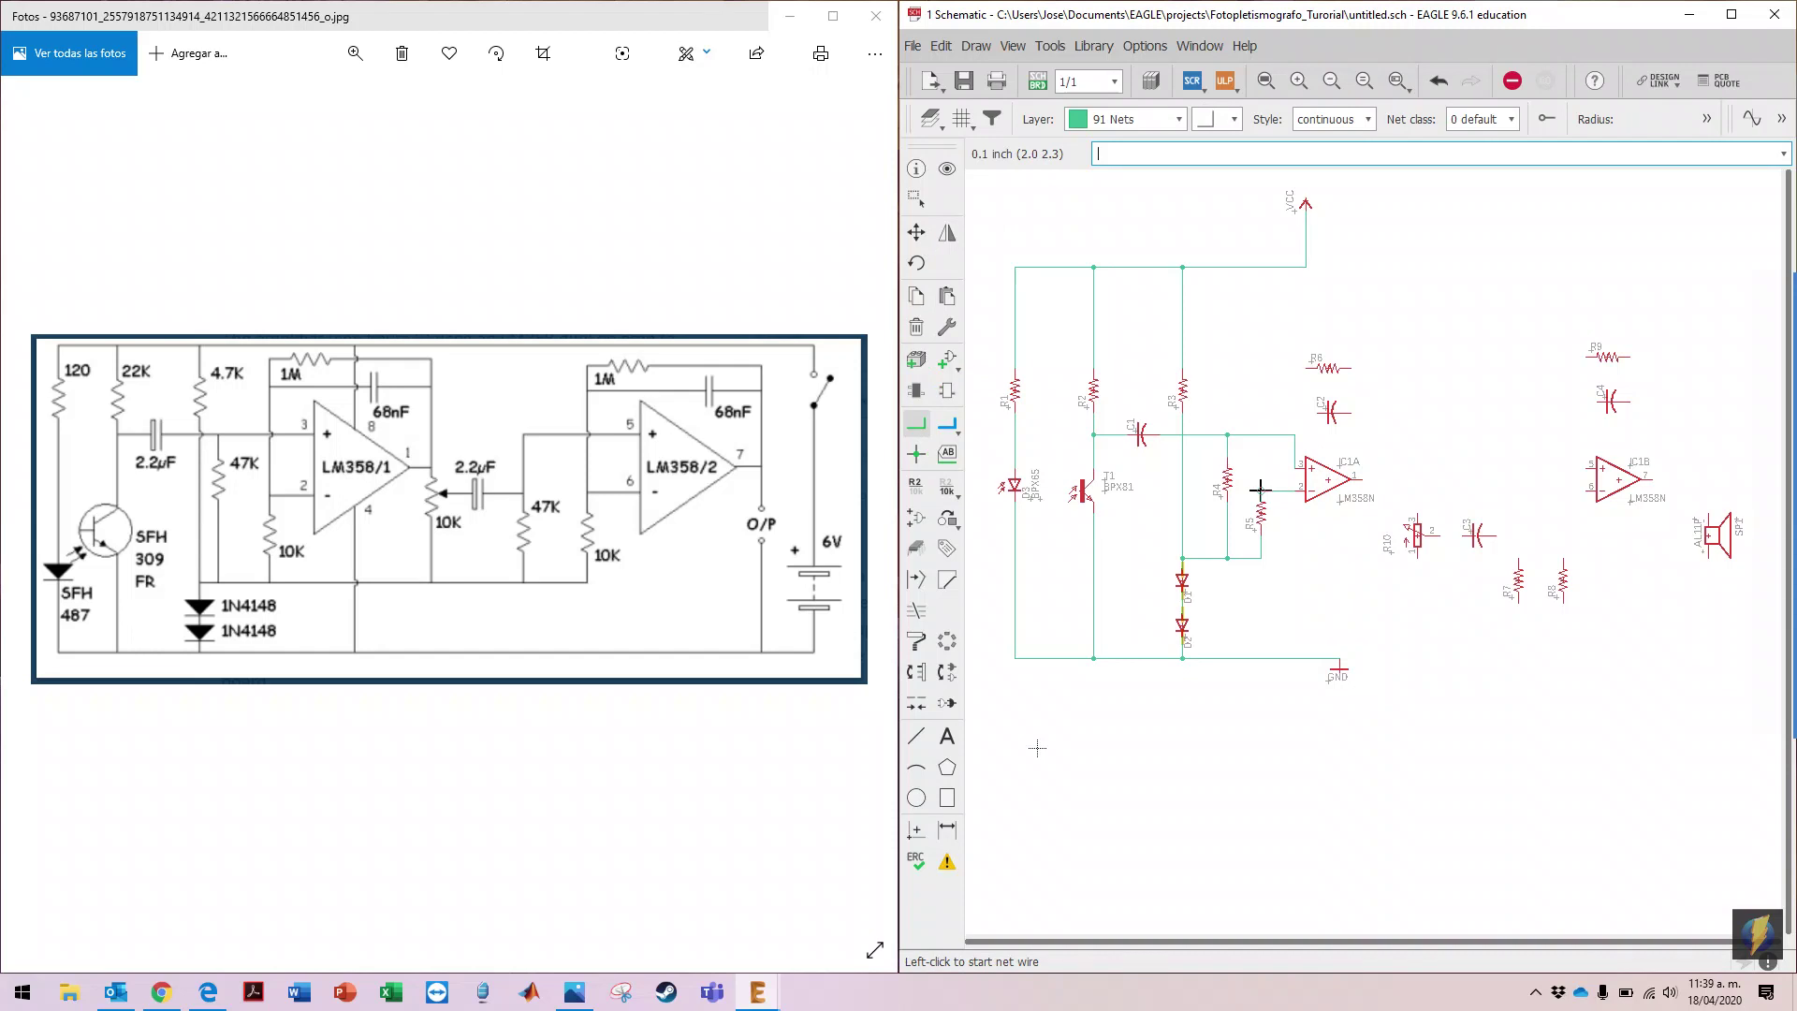
left_click(1261, 490)
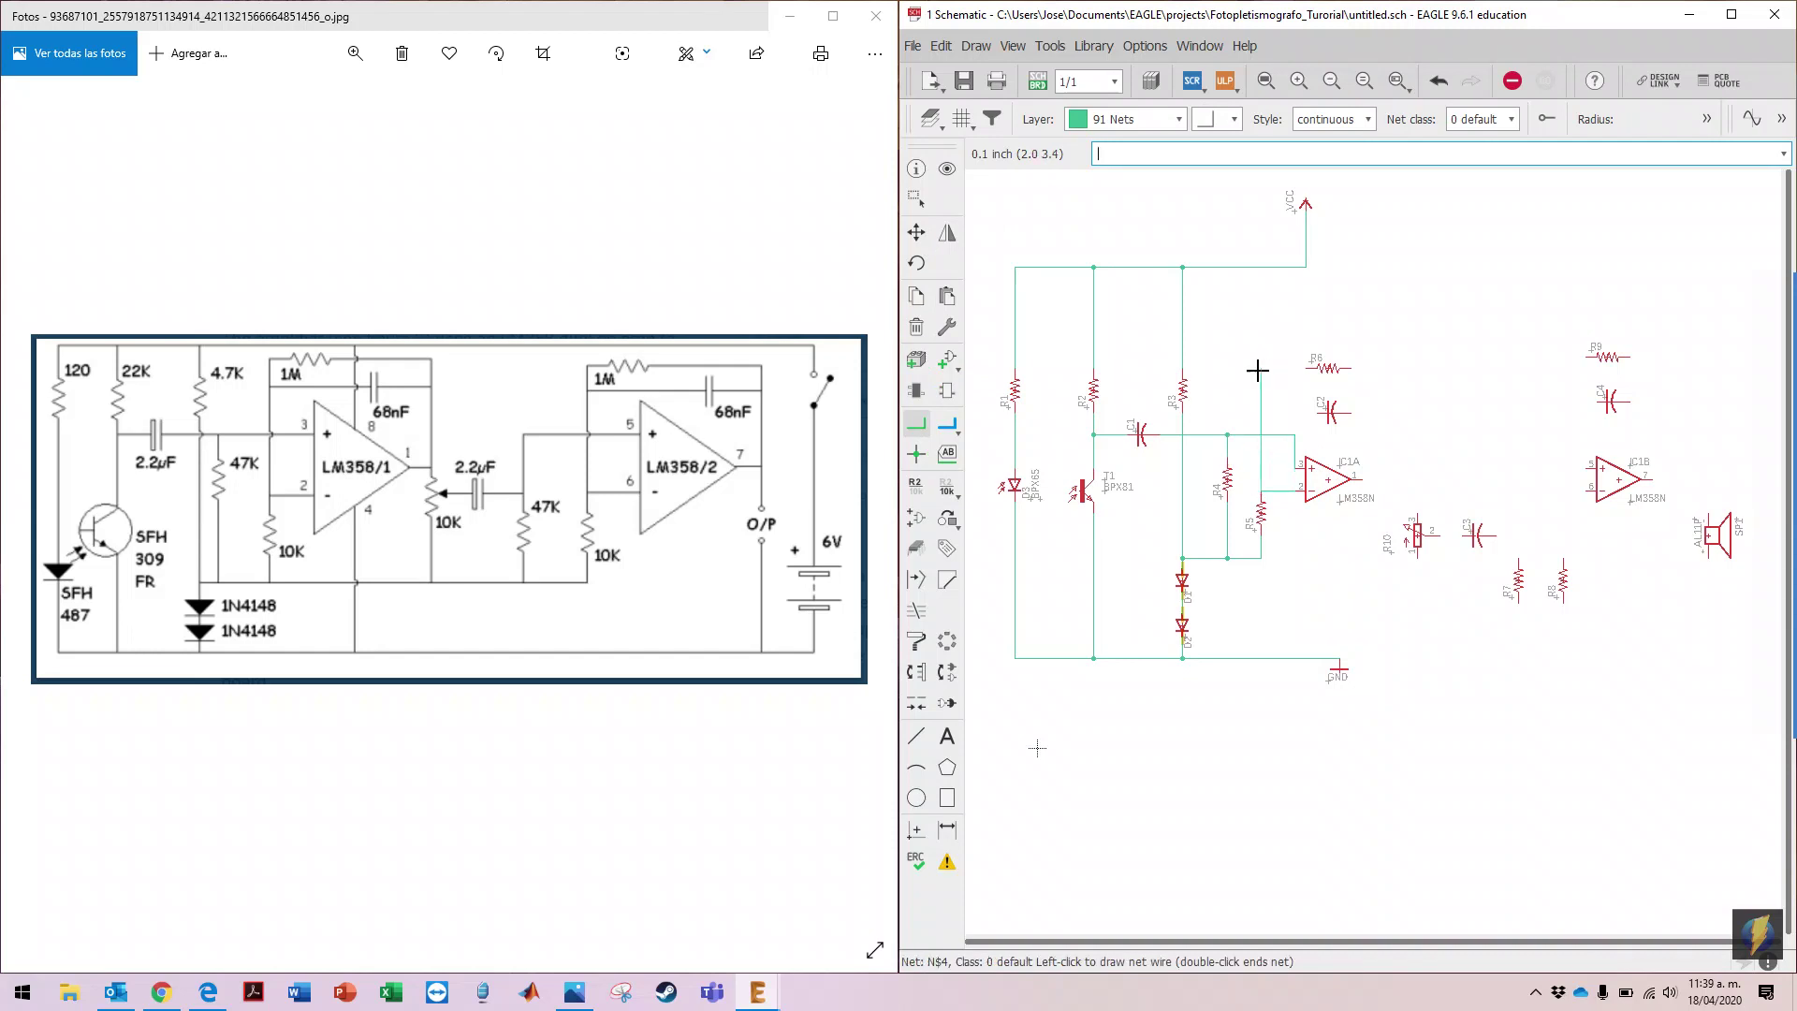
left_click(1299, 368)
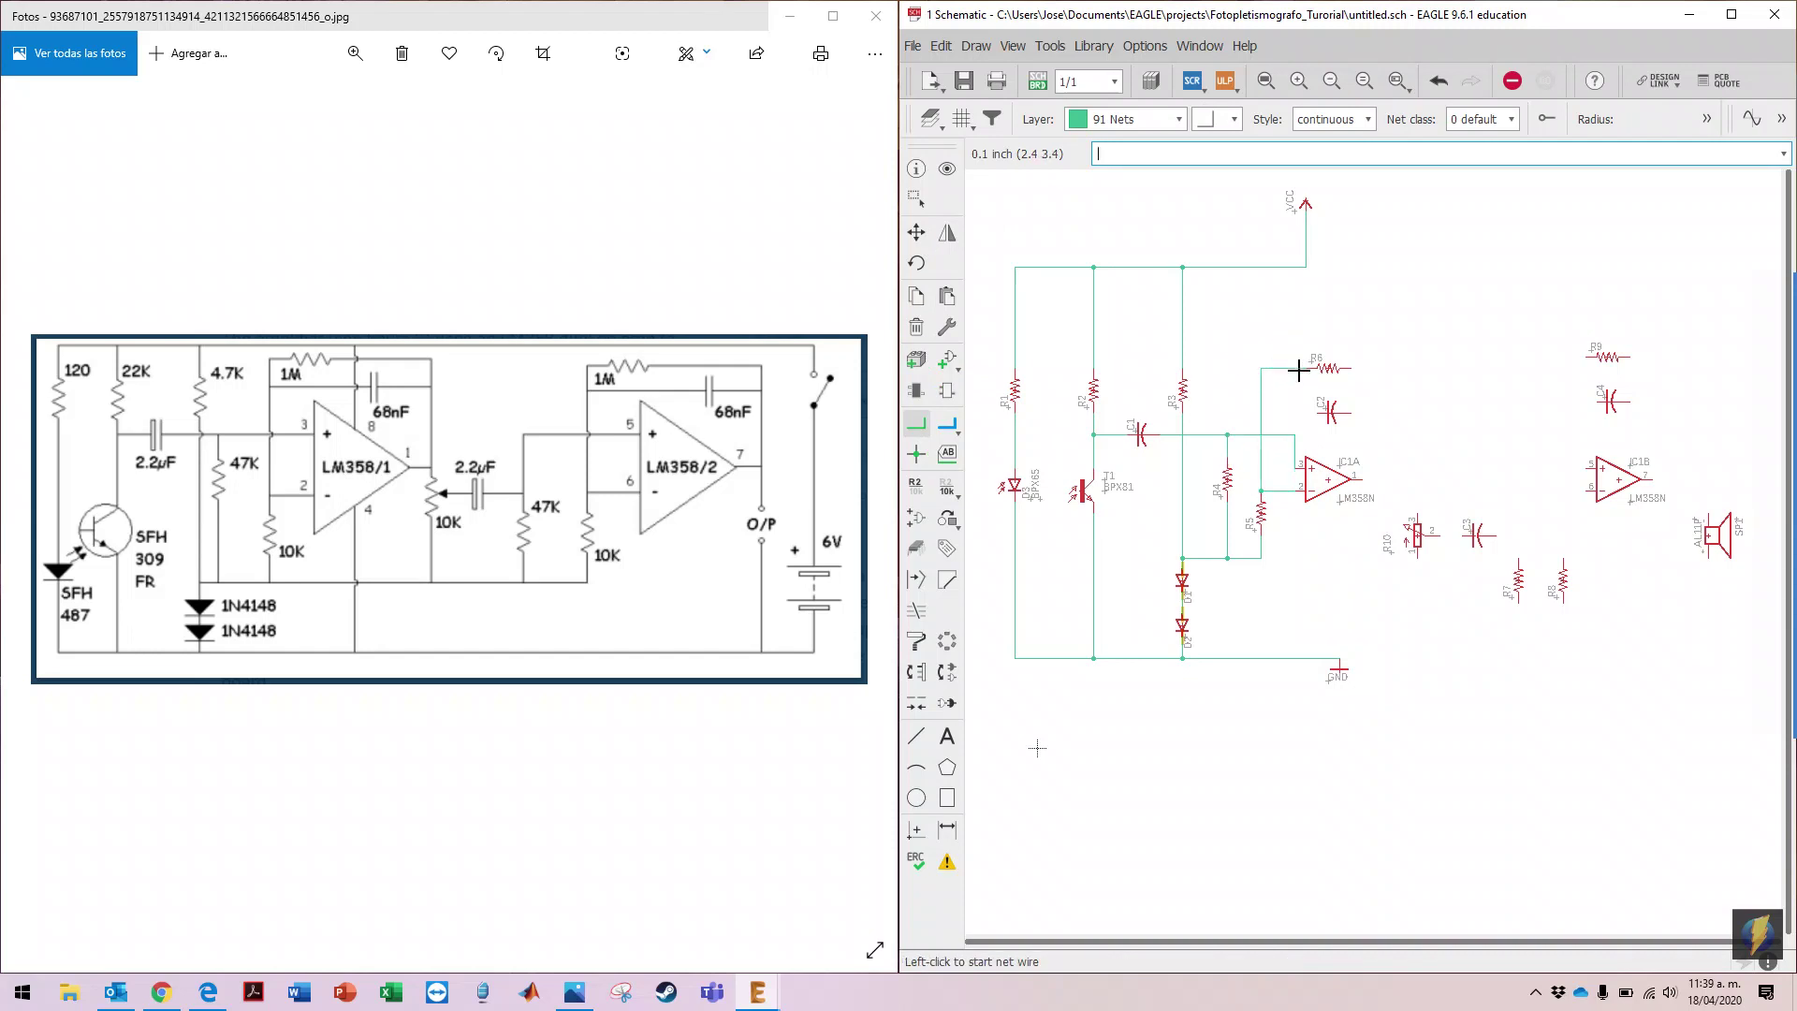
left_click(1330, 413)
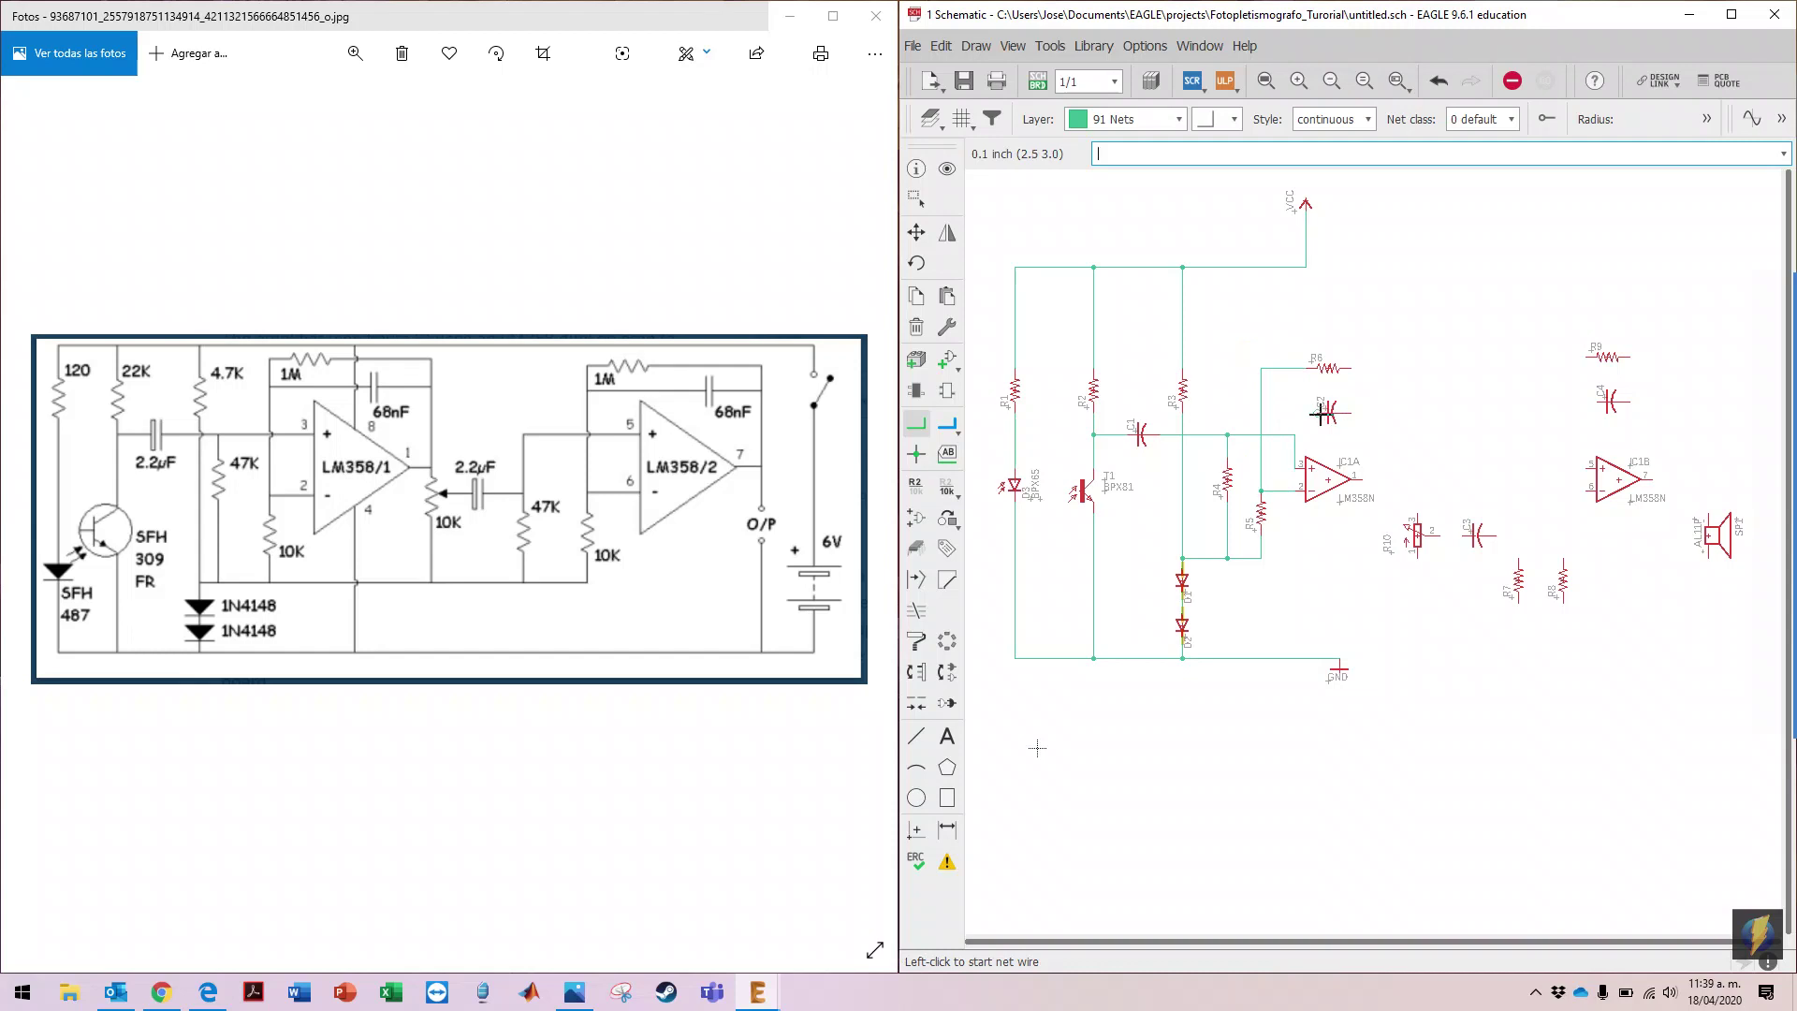
left_click(1261, 413)
Step: Wire IC1A's output to the right ends of resistor R6 and capacitor C2
left_click(1365, 479)
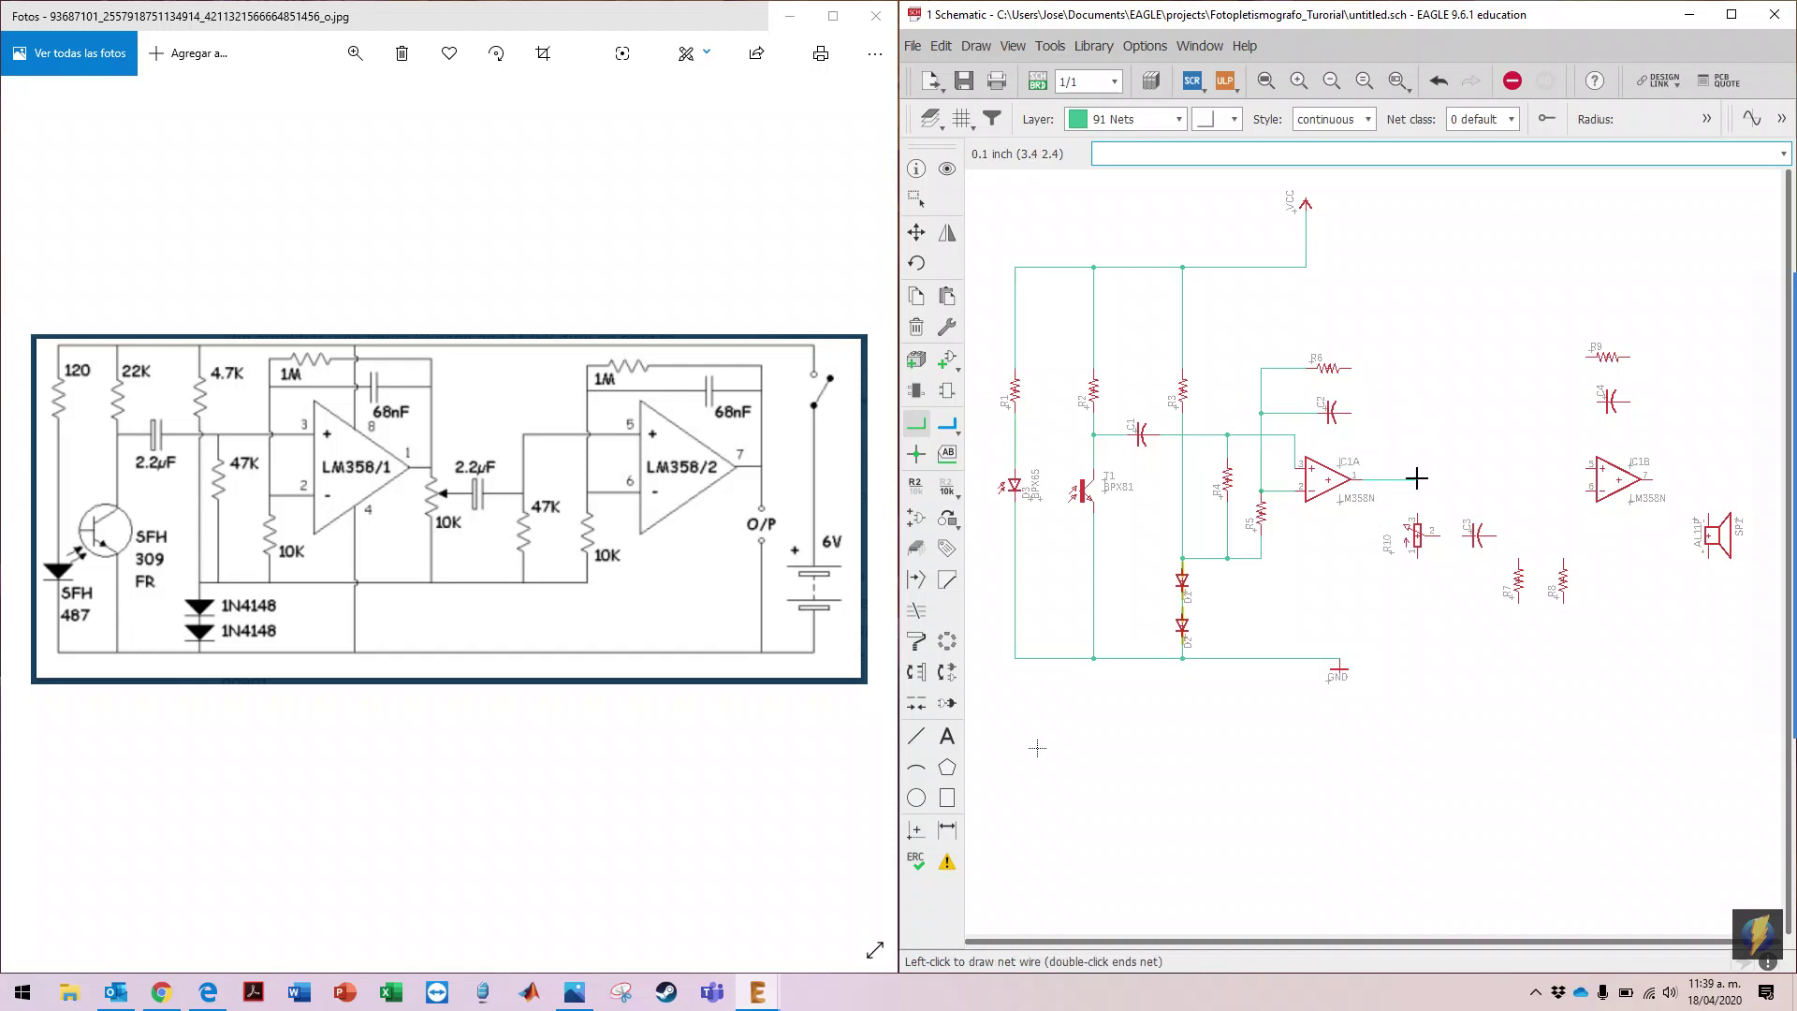
left_click(1417, 368)
left_click(1356, 367)
left_click(1348, 412)
left_click(1413, 412)
left_click(1417, 412)
Step: Wire potentiometer R10's upper end to IC1A's output and its lower end to the net below R5
left_click(1417, 513)
left_click(1415, 481)
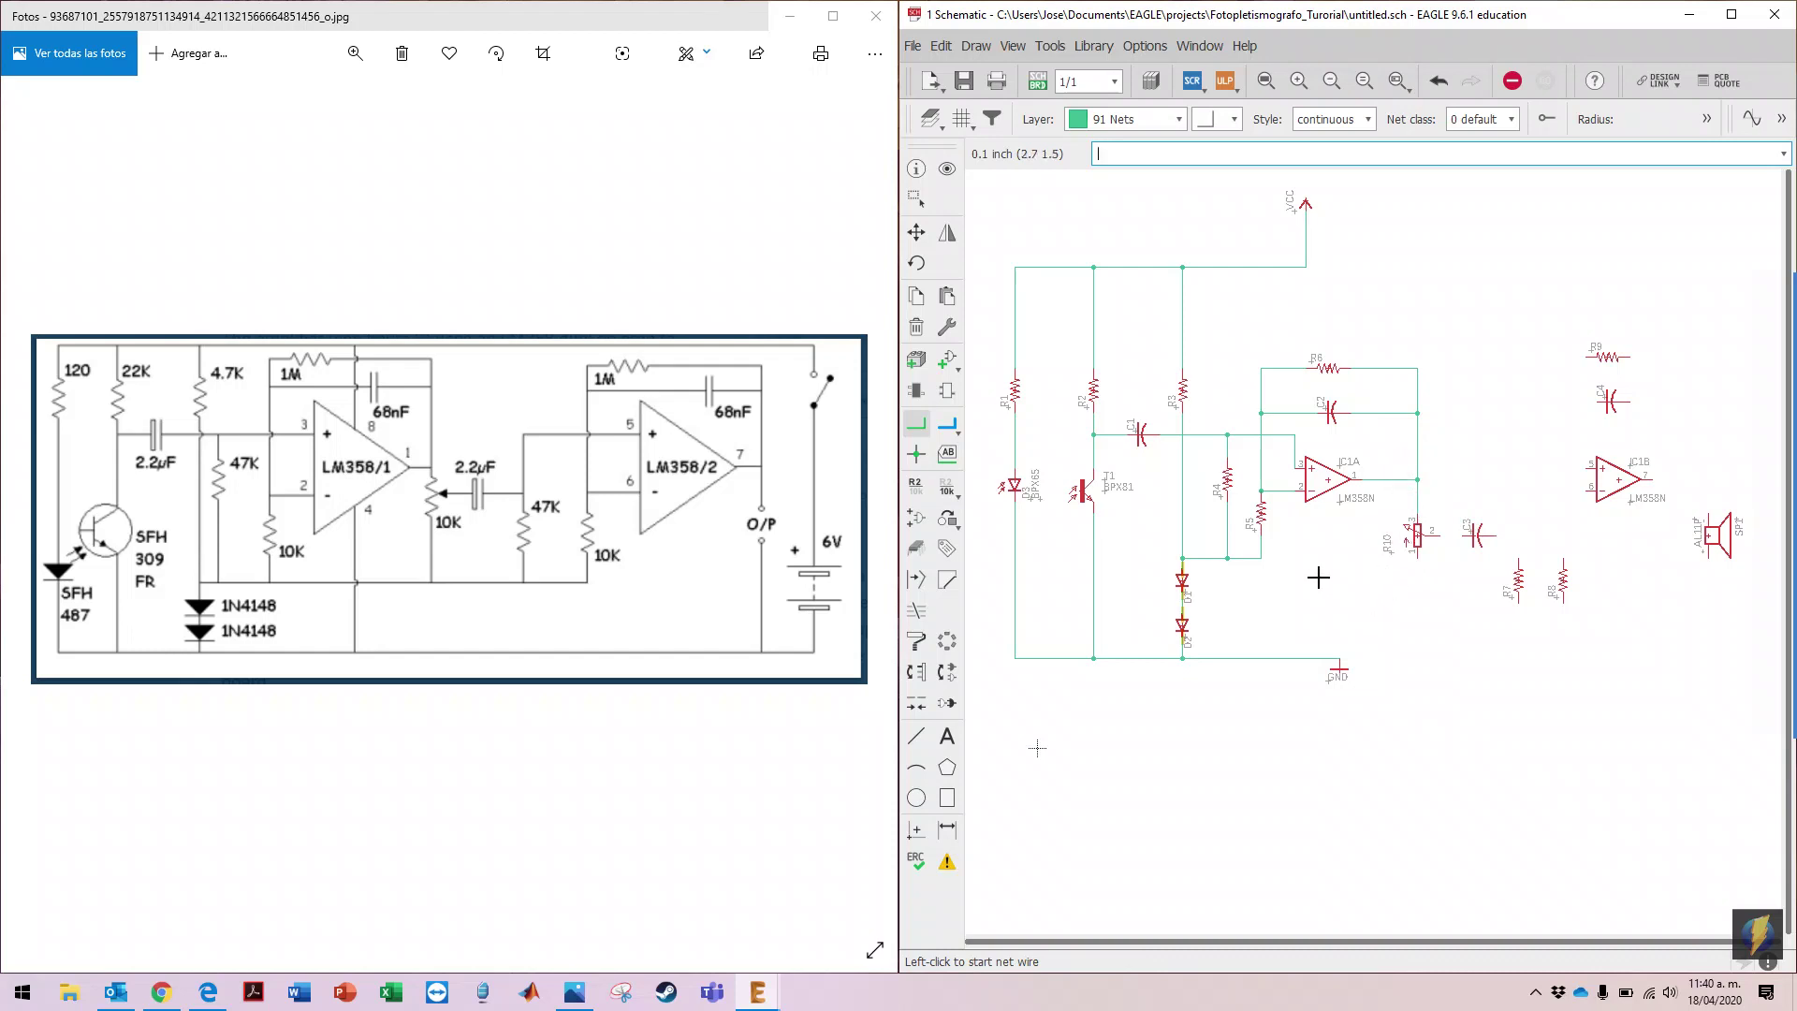
left_click(1262, 559)
left_click(1415, 559)
Step: Wire R10's wiper to capacitor C3, and C3's other end to the top of R7 and IC1B's non-inverting input
left_click(1422, 535)
left_click(1453, 536)
left_click(1495, 536)
left_click(1518, 558)
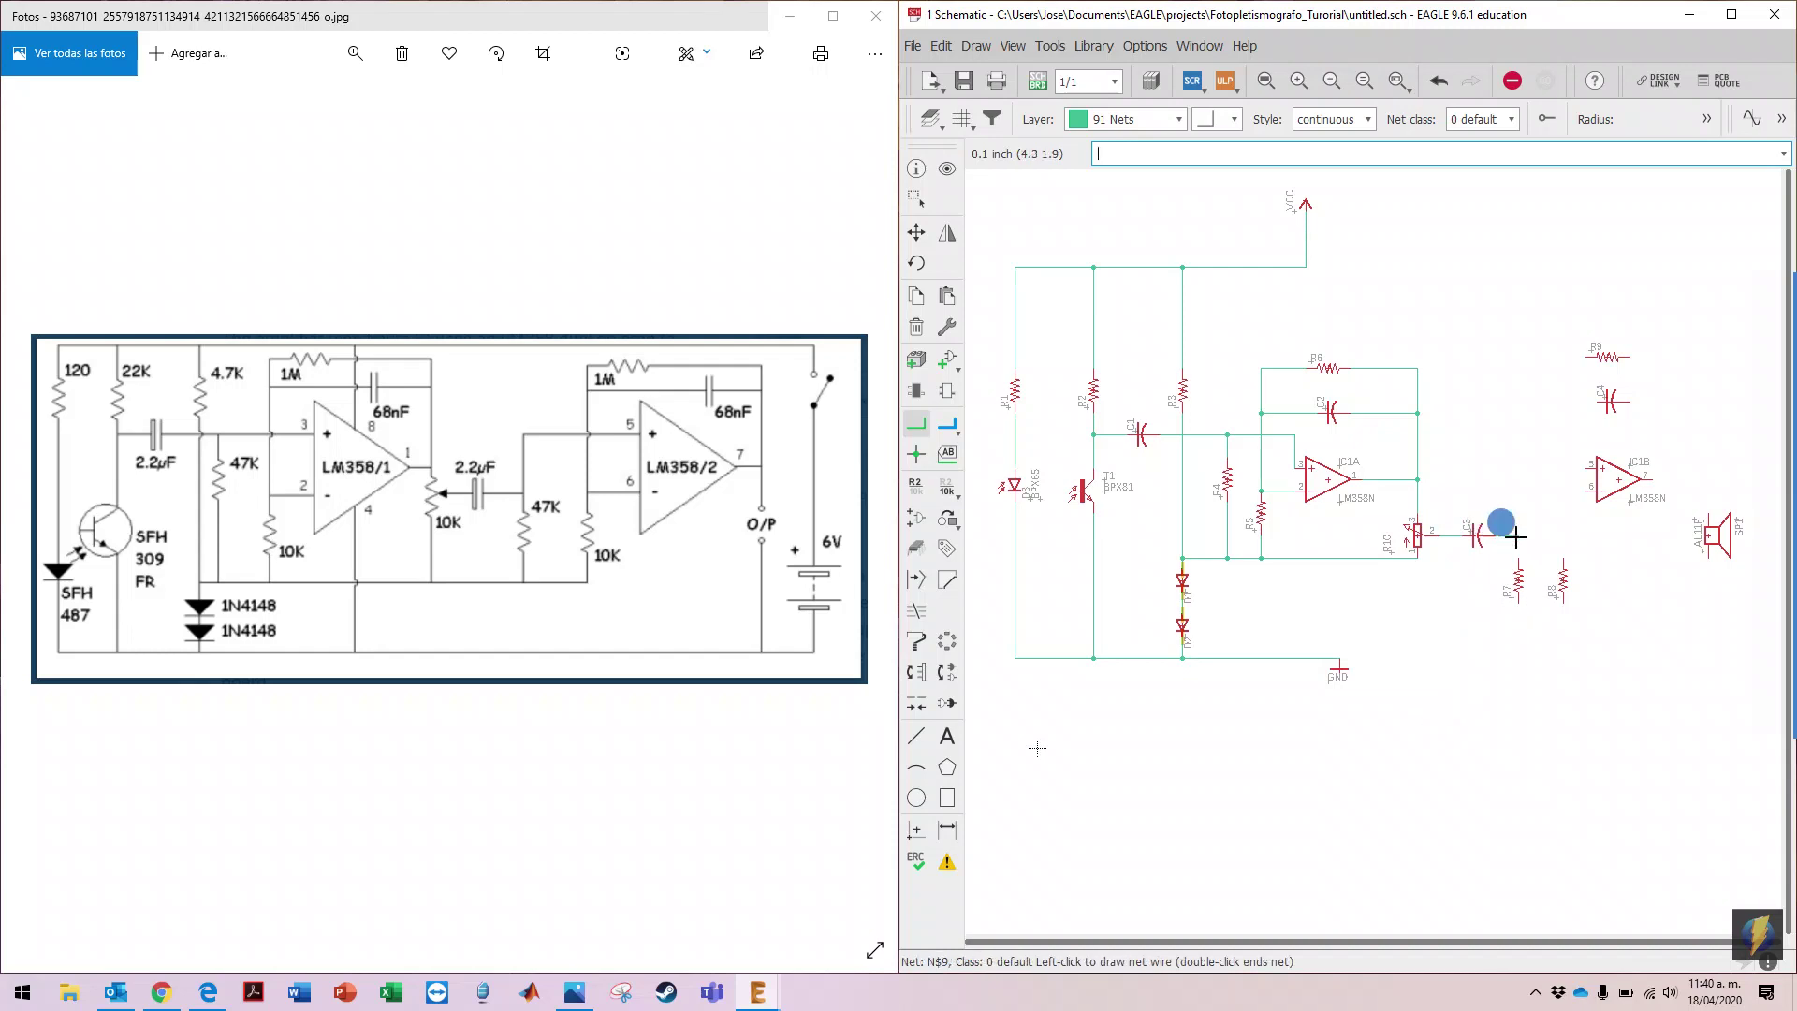
left_click(1517, 533)
left_click(1584, 468)
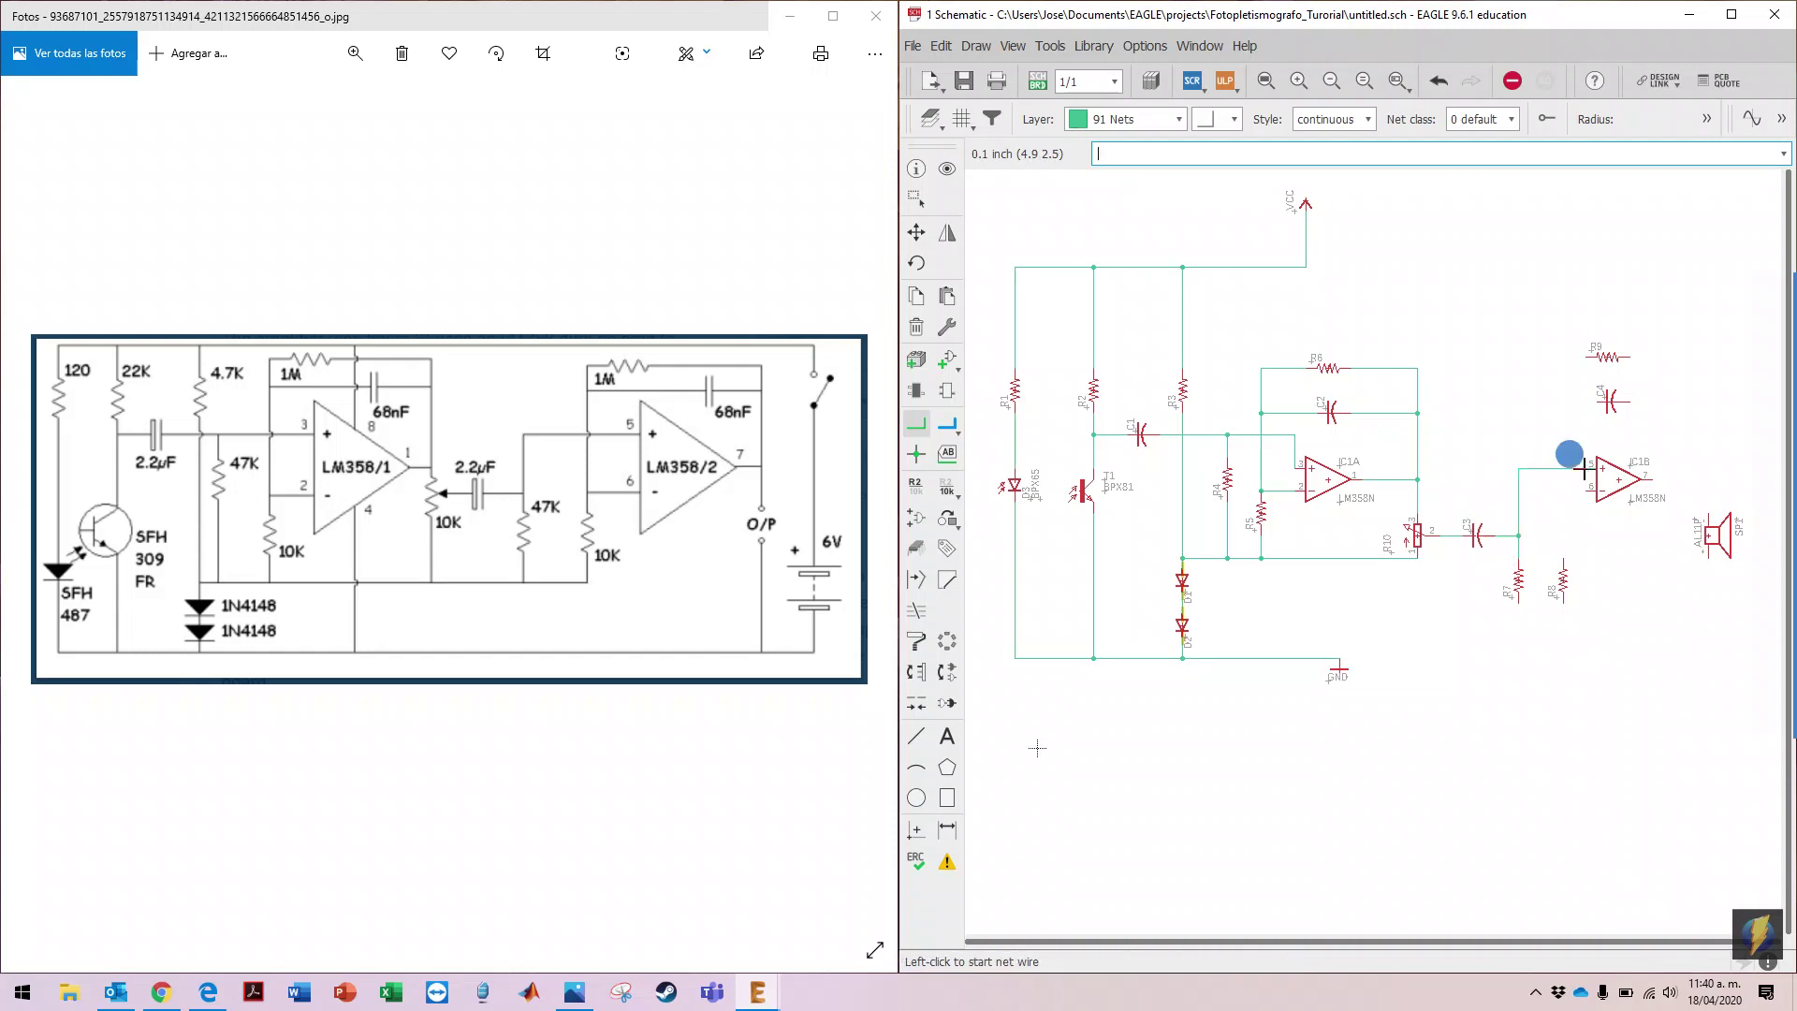
Step: Wire IC1B's inverting input to the upper end of R8 and the left ends of C4 and R9
left_click(1562, 554)
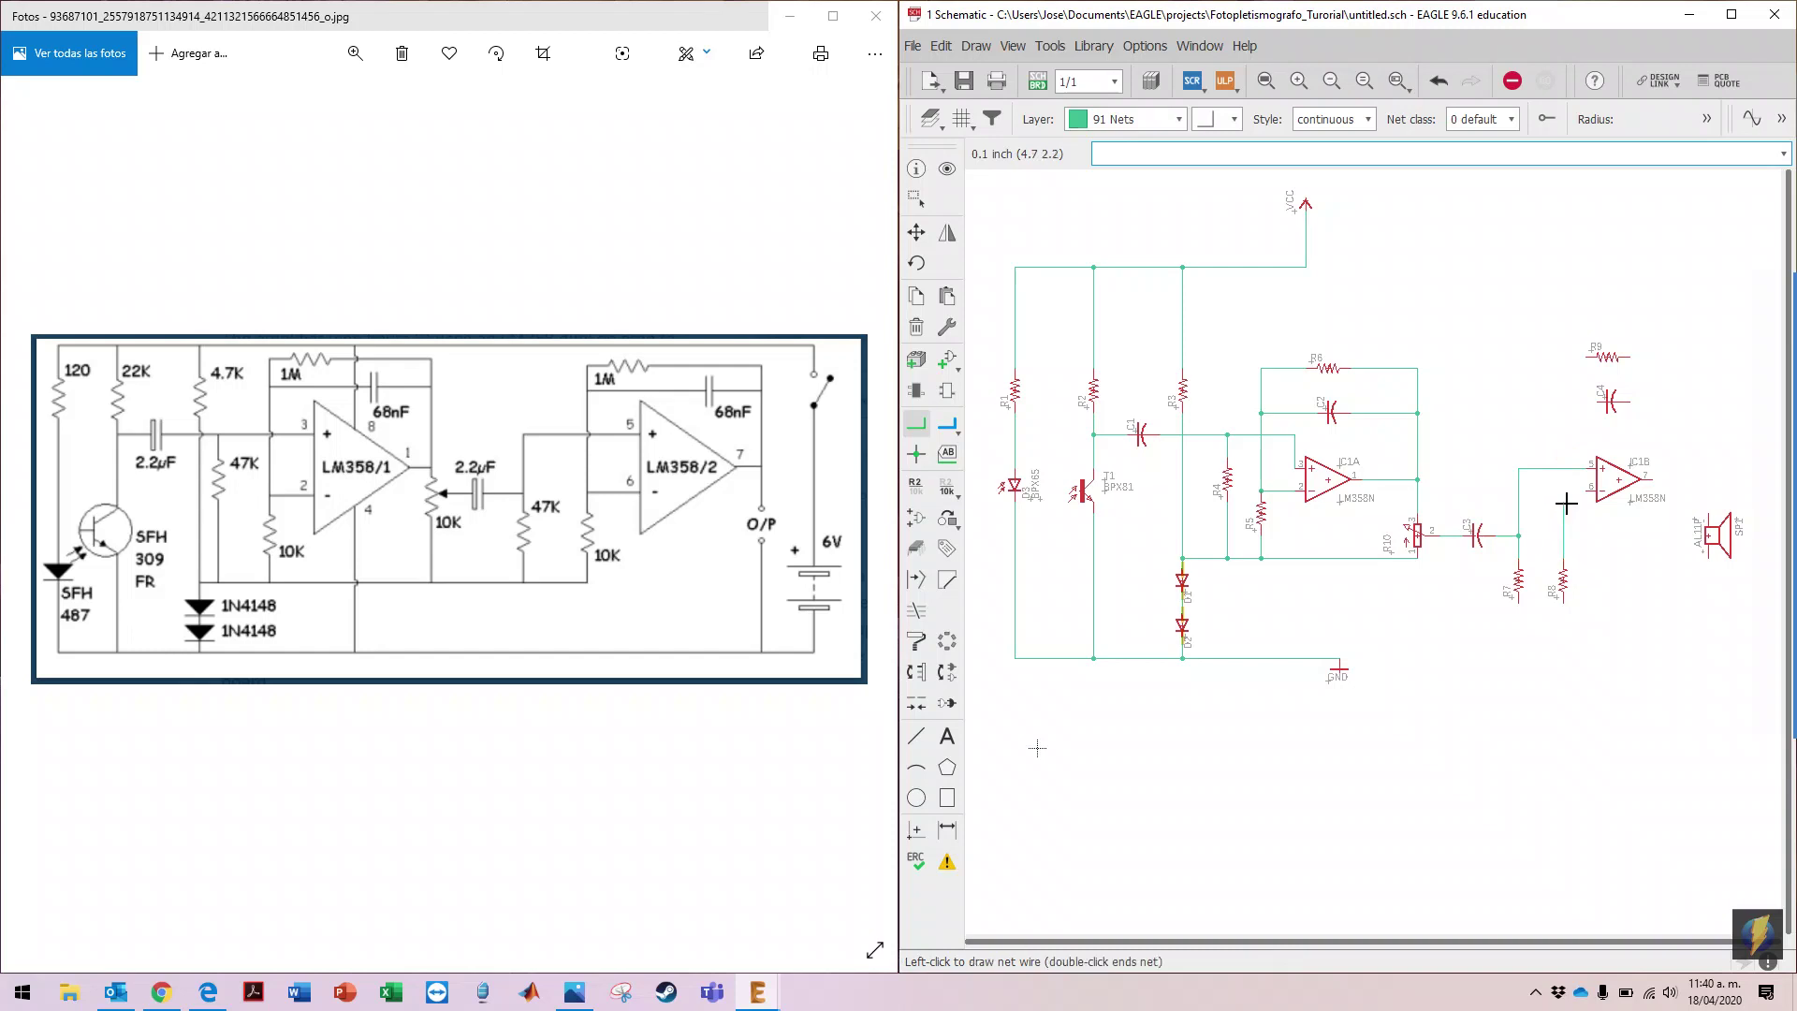
left_click(1589, 488)
left_click(1561, 493)
left_click(1597, 402)
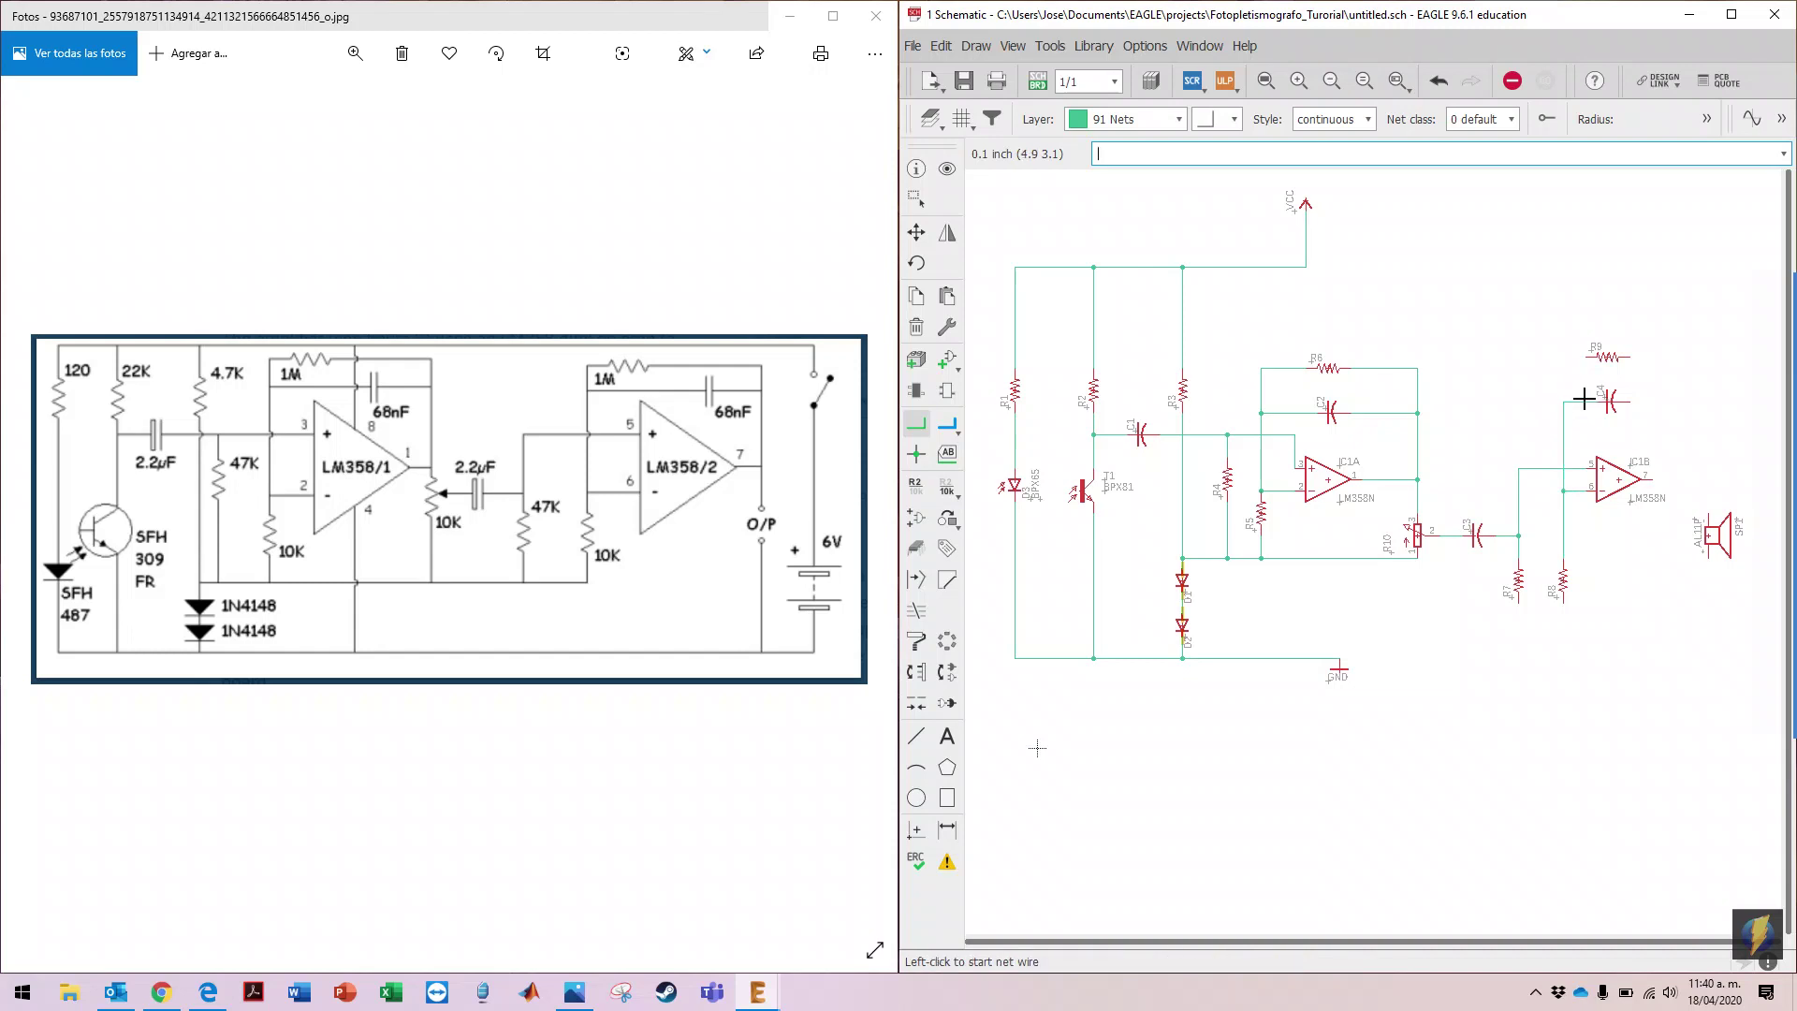
left_click(1561, 401)
left_click(1579, 357)
Step: Wire the right ends of R9 and C4 to IC1B's output, and connect that output to speaker SP1's upper terminal
left_click(1629, 357)
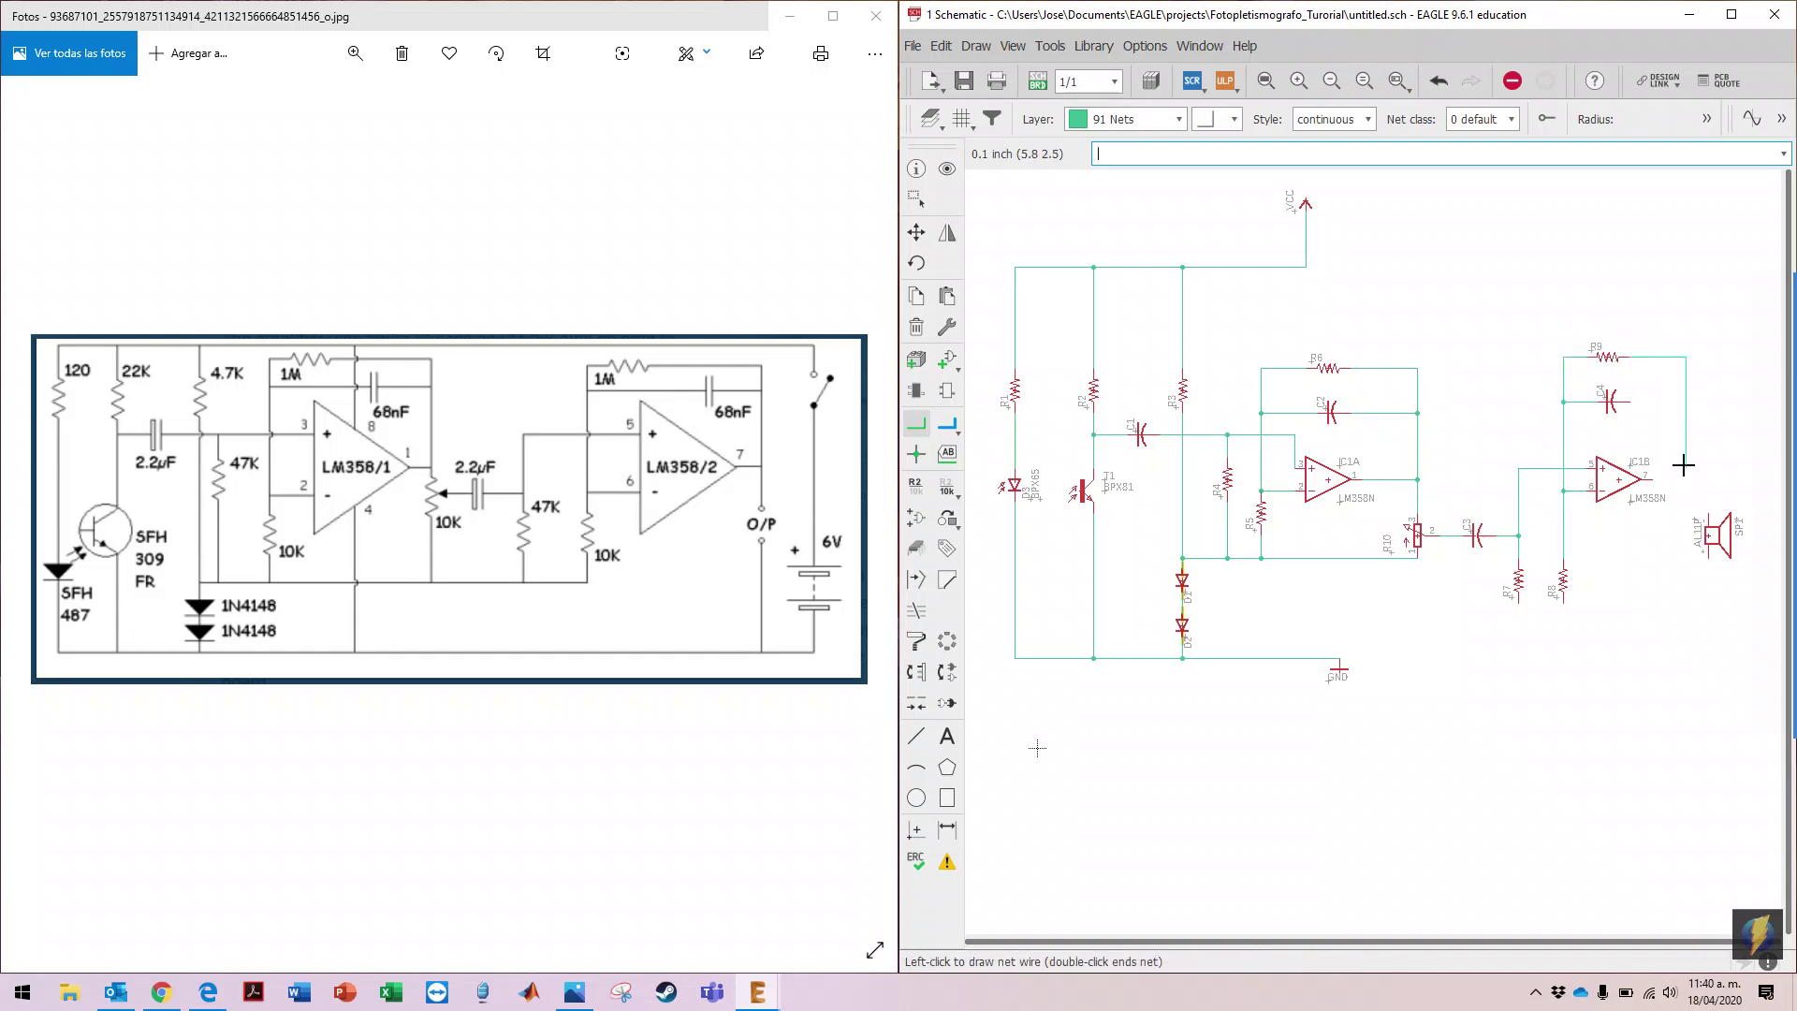
left_click(1682, 477)
left_click(1645, 479)
left_click(1628, 402)
left_click(1686, 401)
left_click(1685, 478)
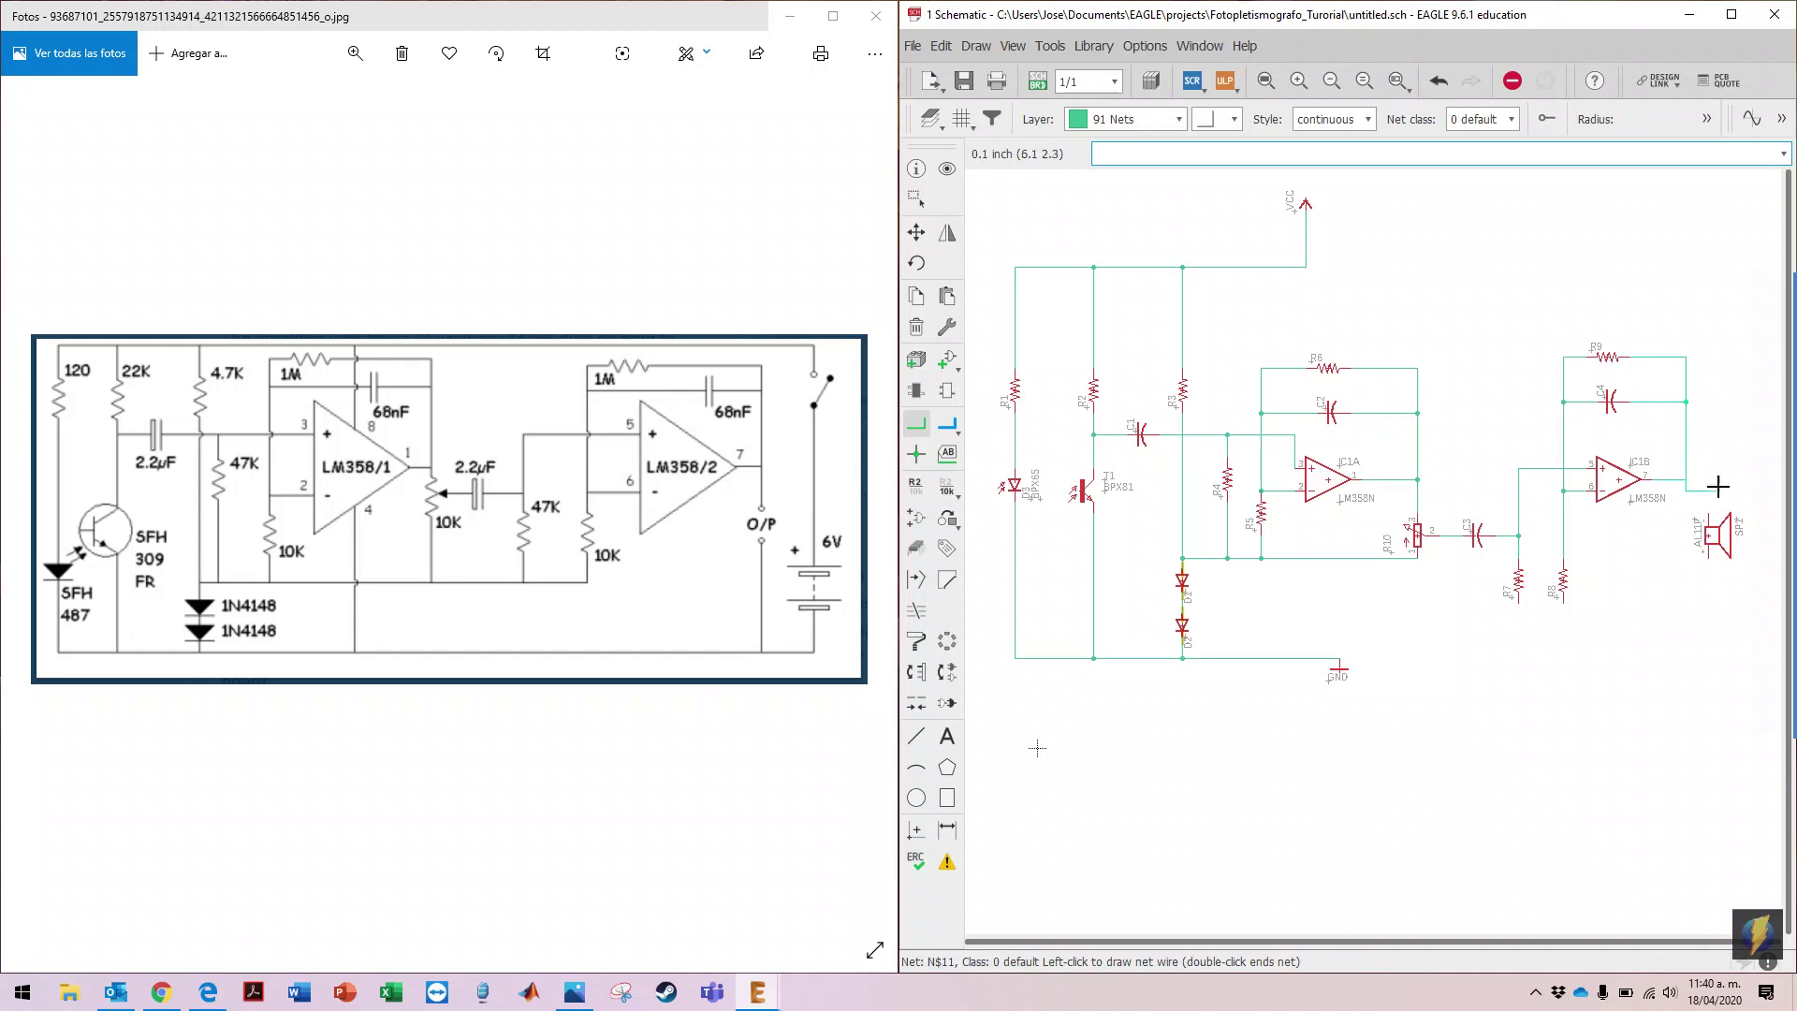
left_click(1706, 513)
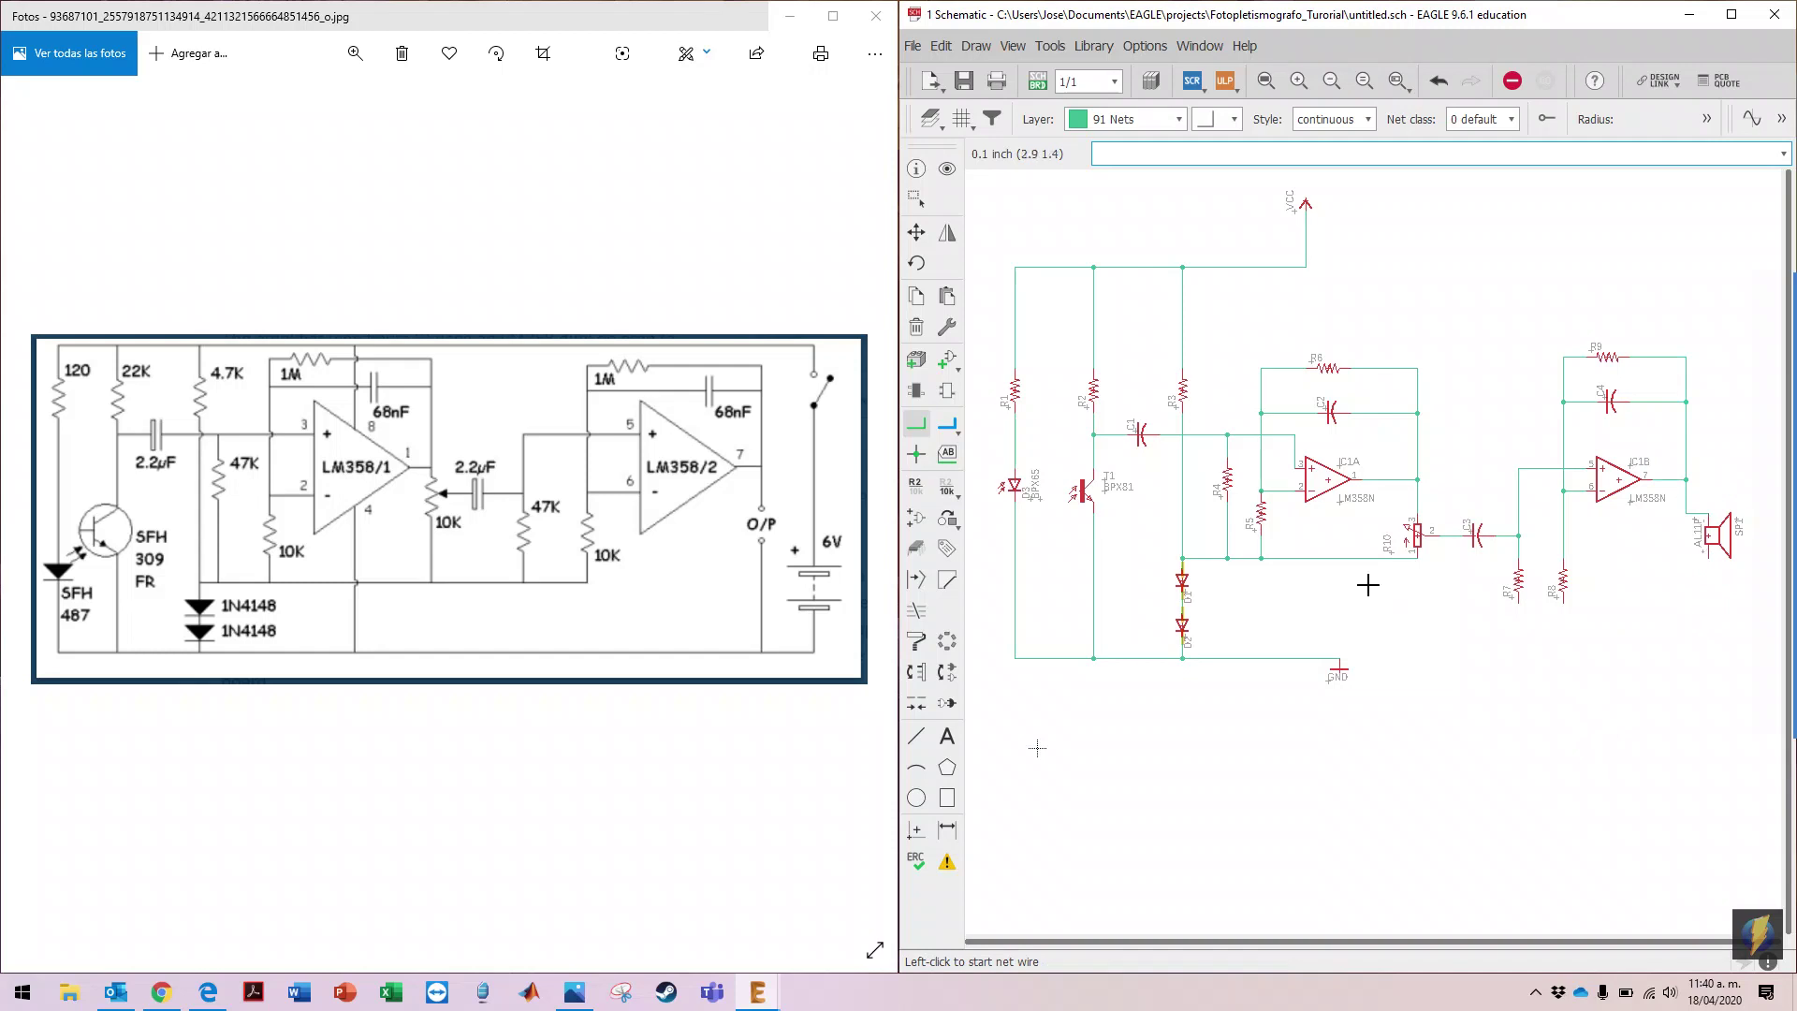
Step: Wire the lower ends of R7 and R8 to R10's lower end, and speaker SP1's lower terminal to GND
left_click(1419, 556)
left_click(1518, 603)
left_click(1518, 604)
left_click(1563, 603)
left_click(1709, 552)
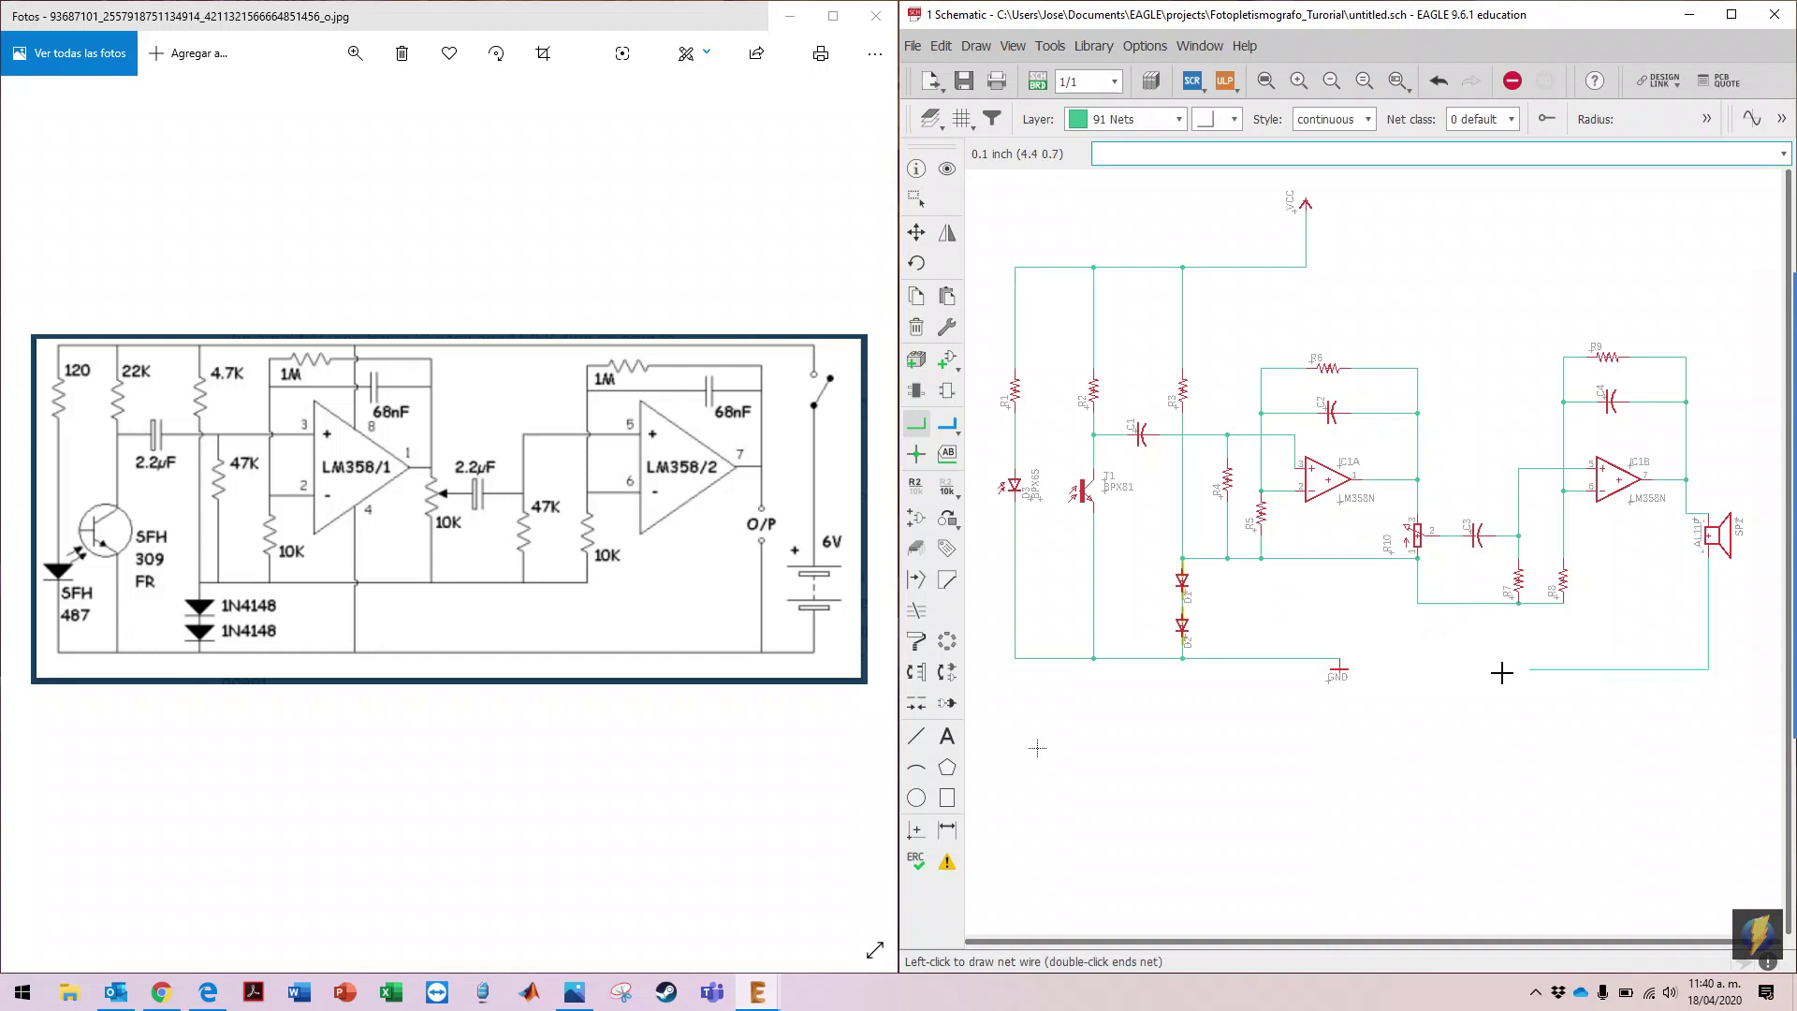
left_click(1341, 662)
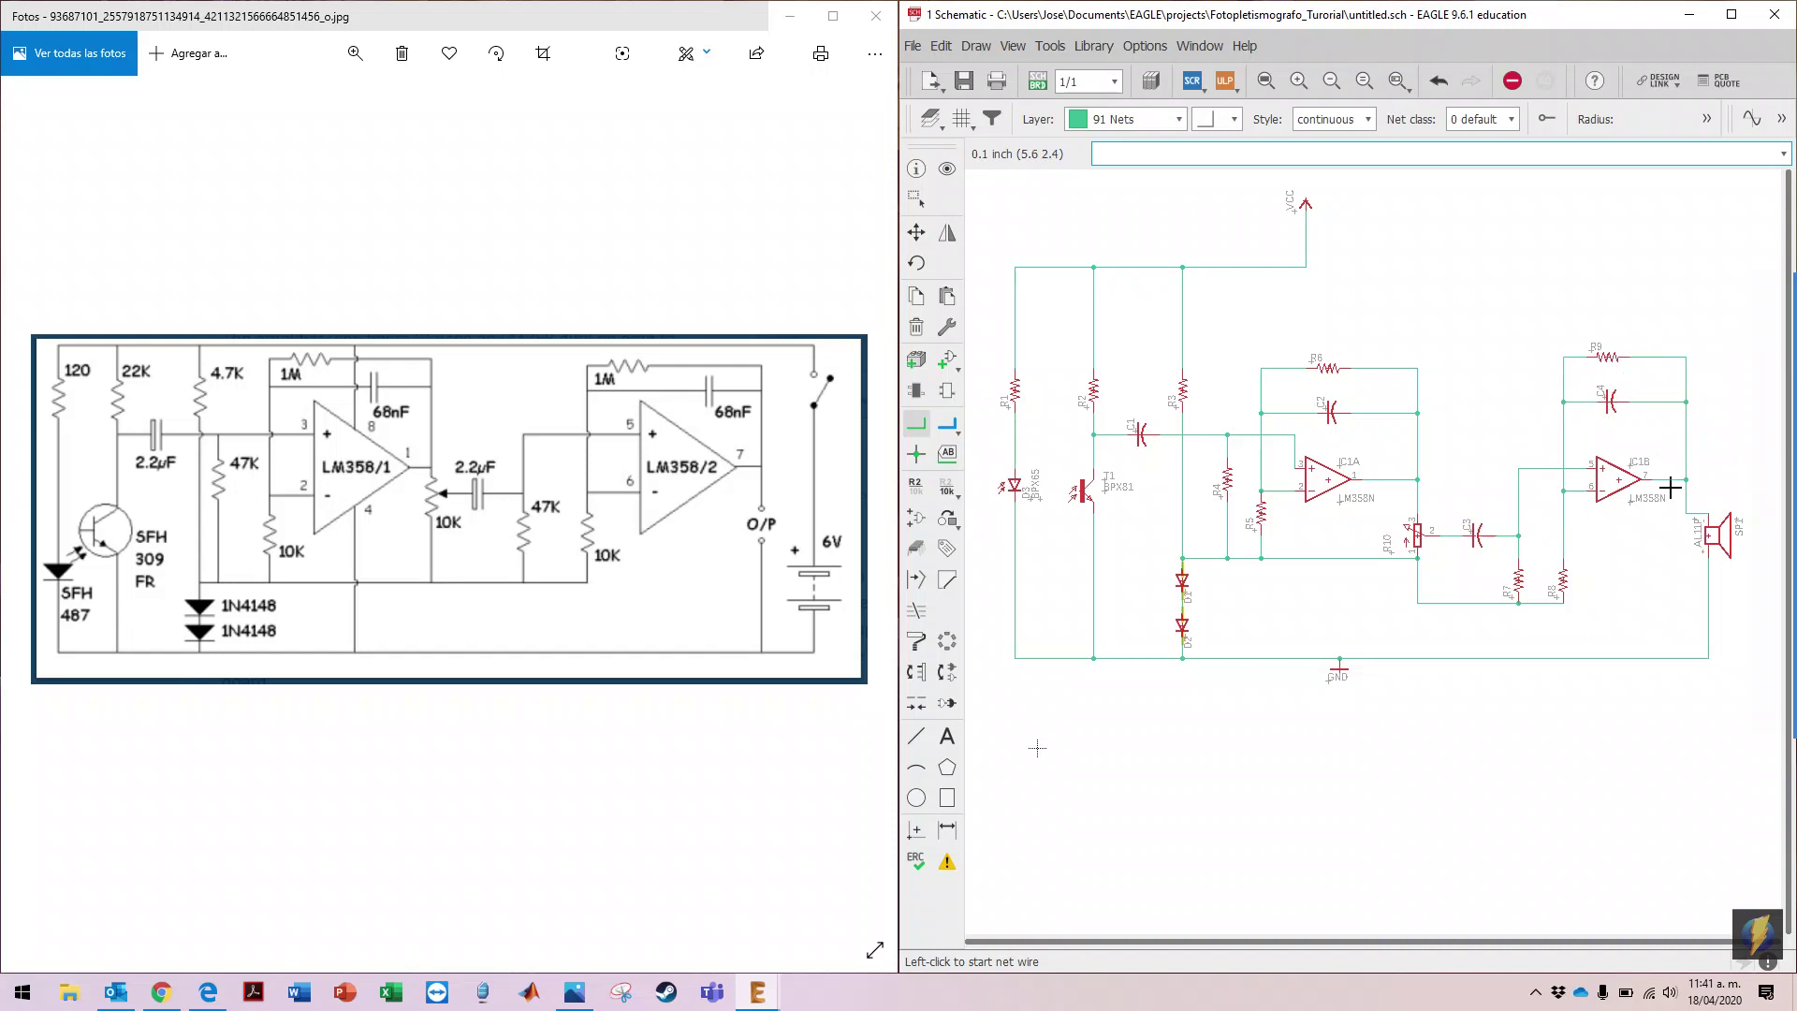
Step: Move speaker SP1 left in line with IC1B's output wire and straighten its vertical wire to the ground net
left_click(916, 232)
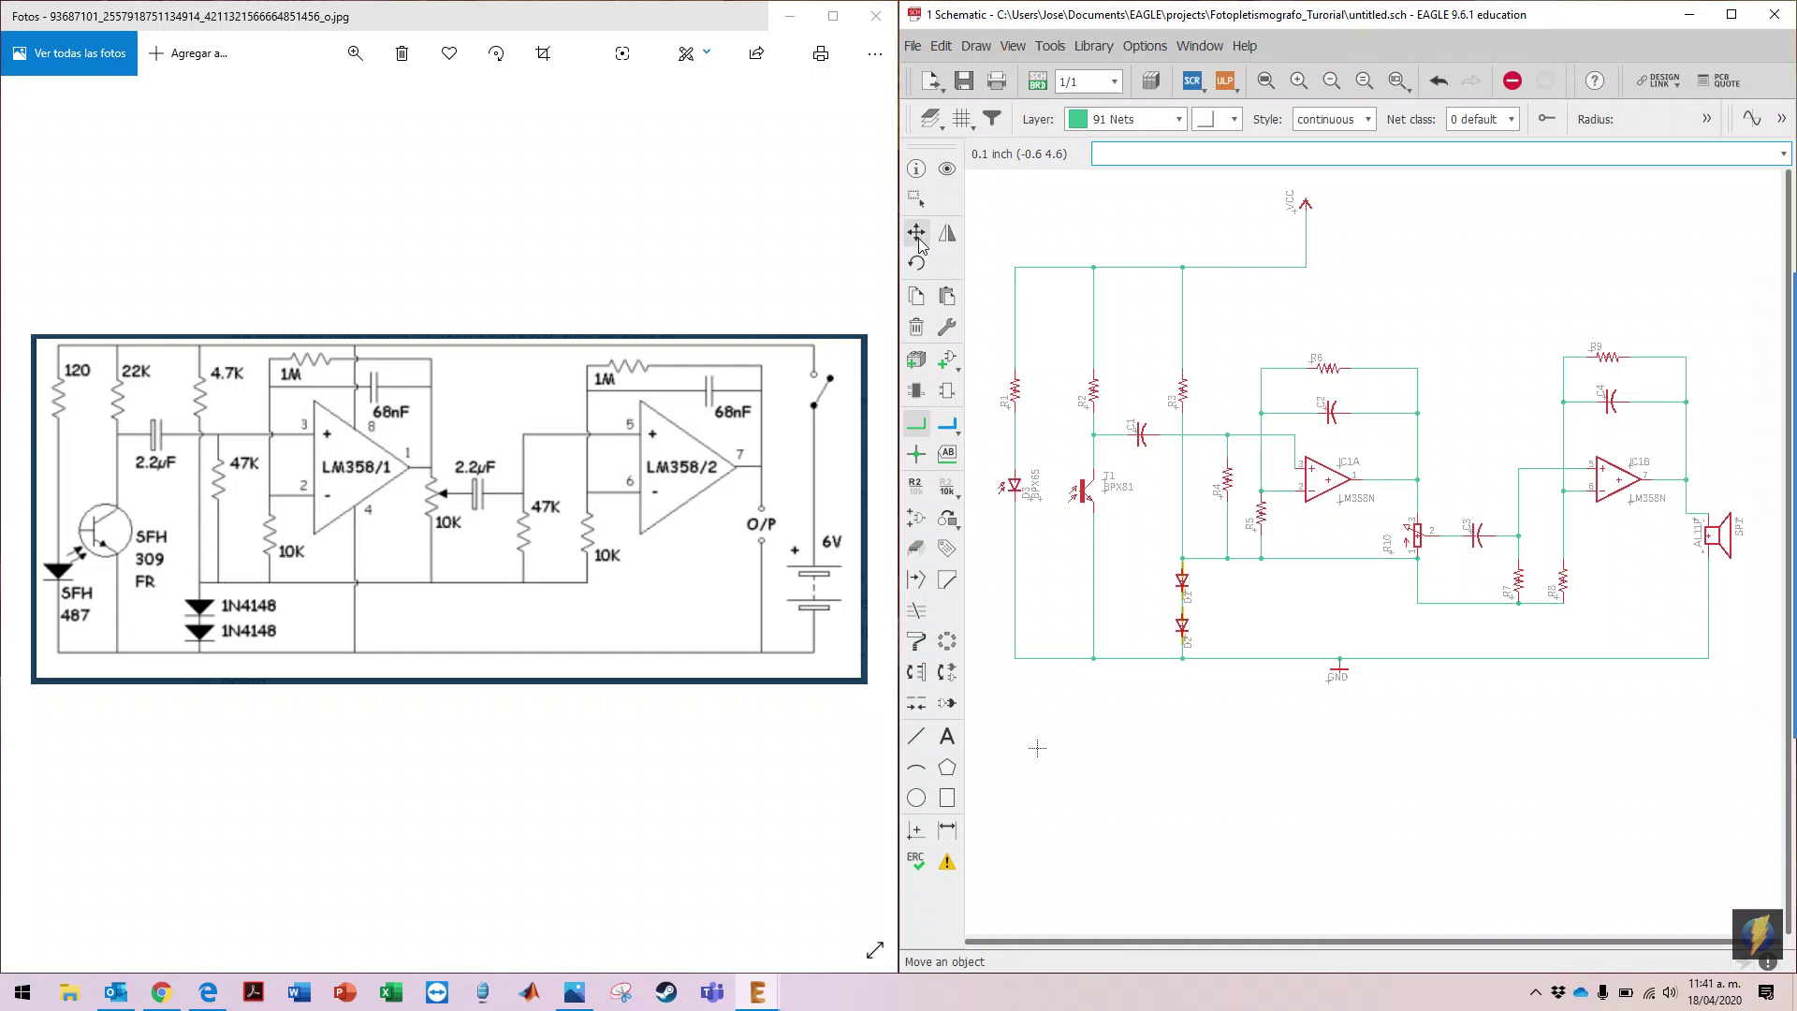
left_click(1714, 547)
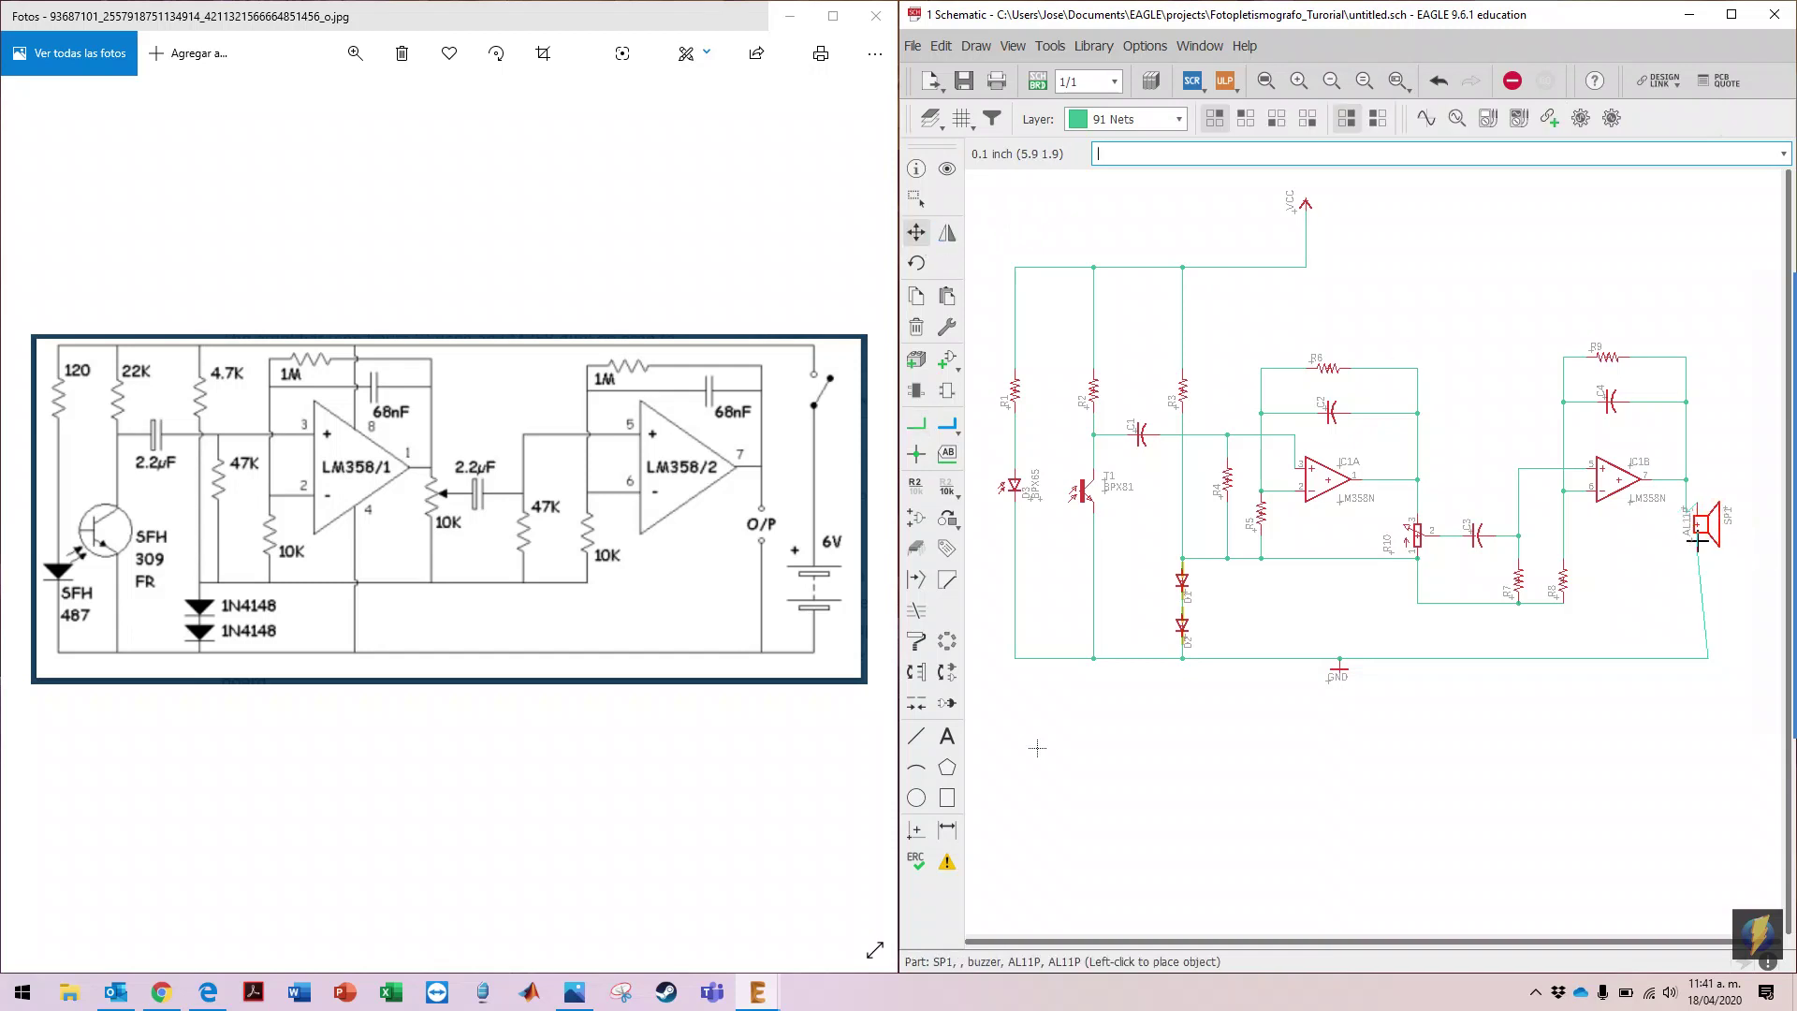
left_click(1690, 546)
left_click(1706, 657)
left_click(1685, 659)
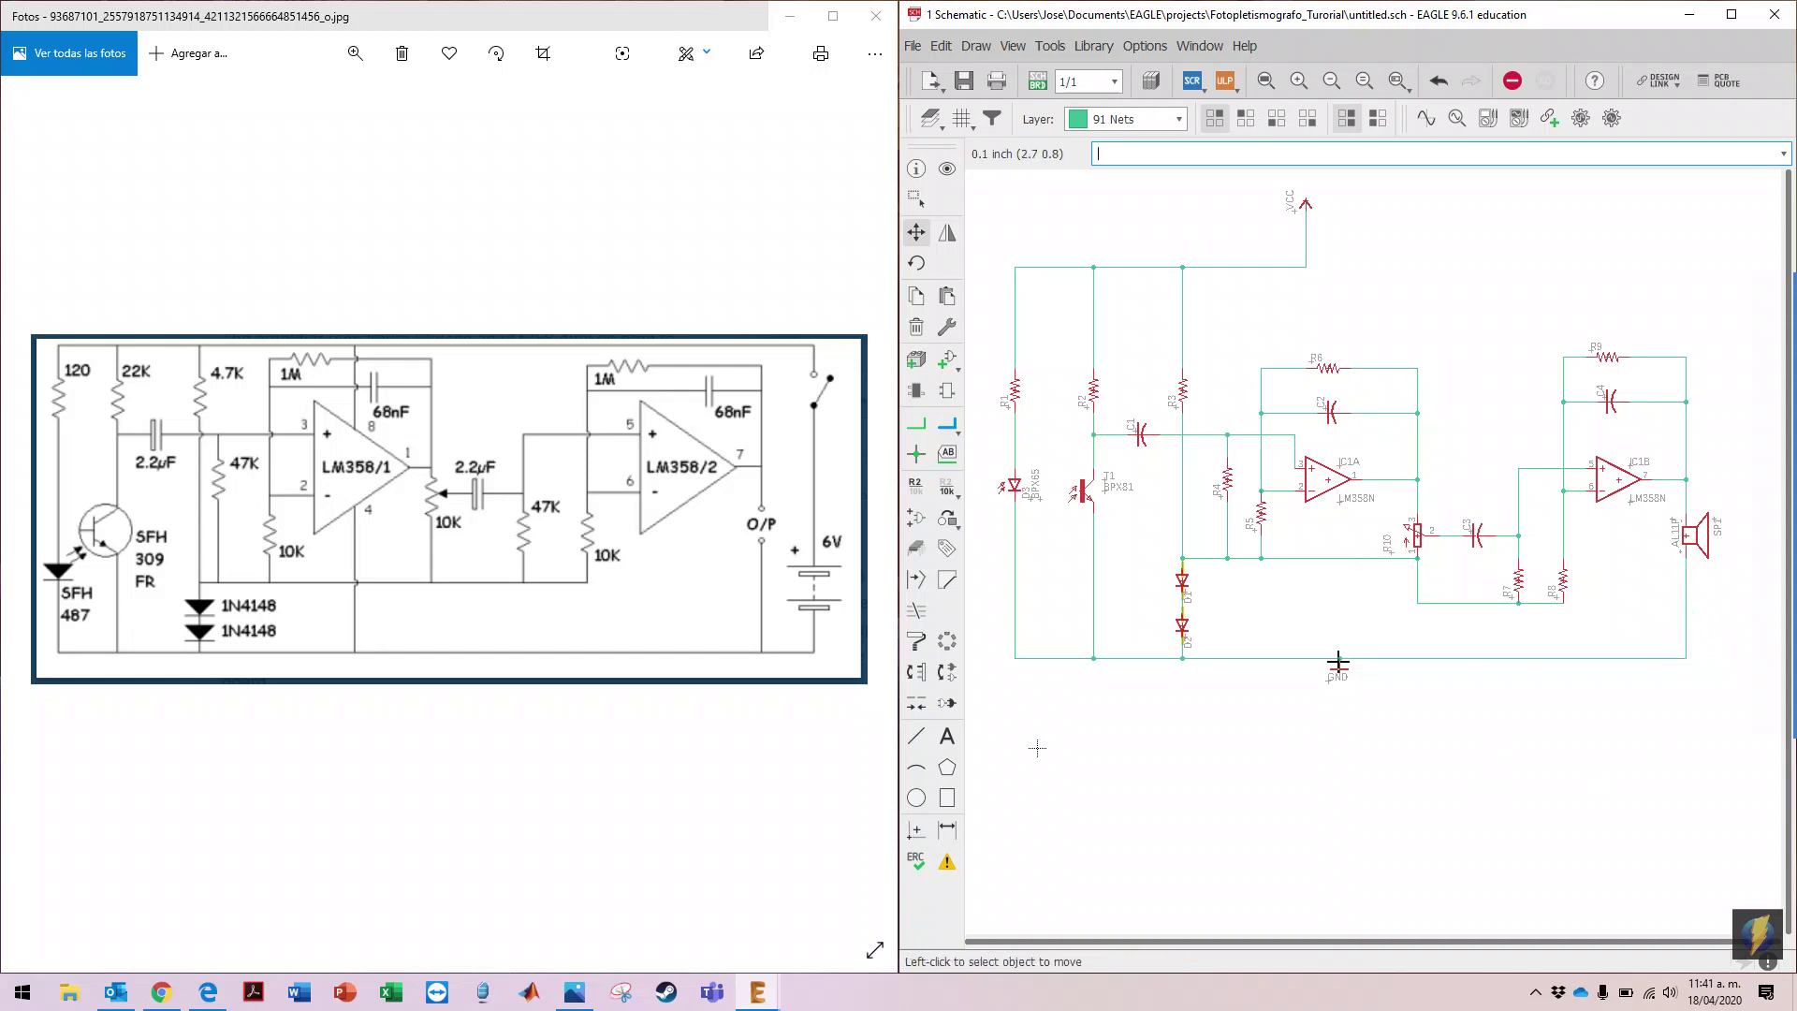
Step: Save the schematic in the project folder as Esquematico
left_click(964, 80)
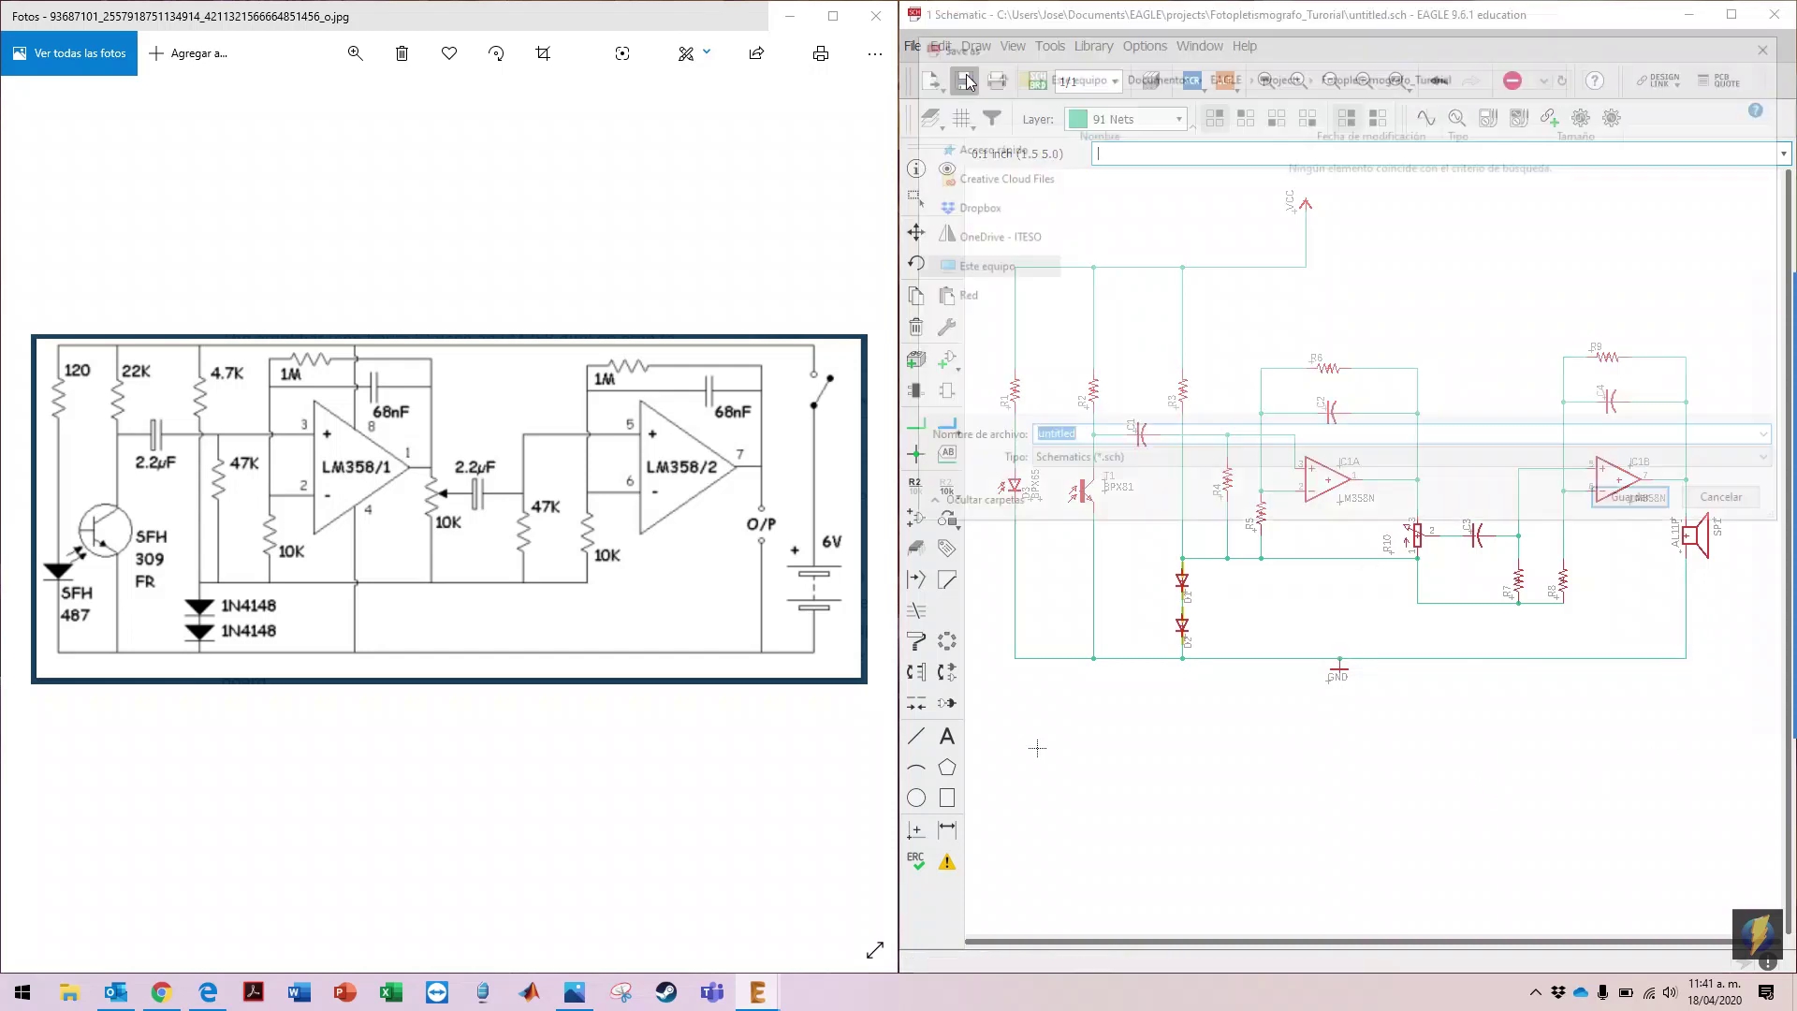
type("Esque")
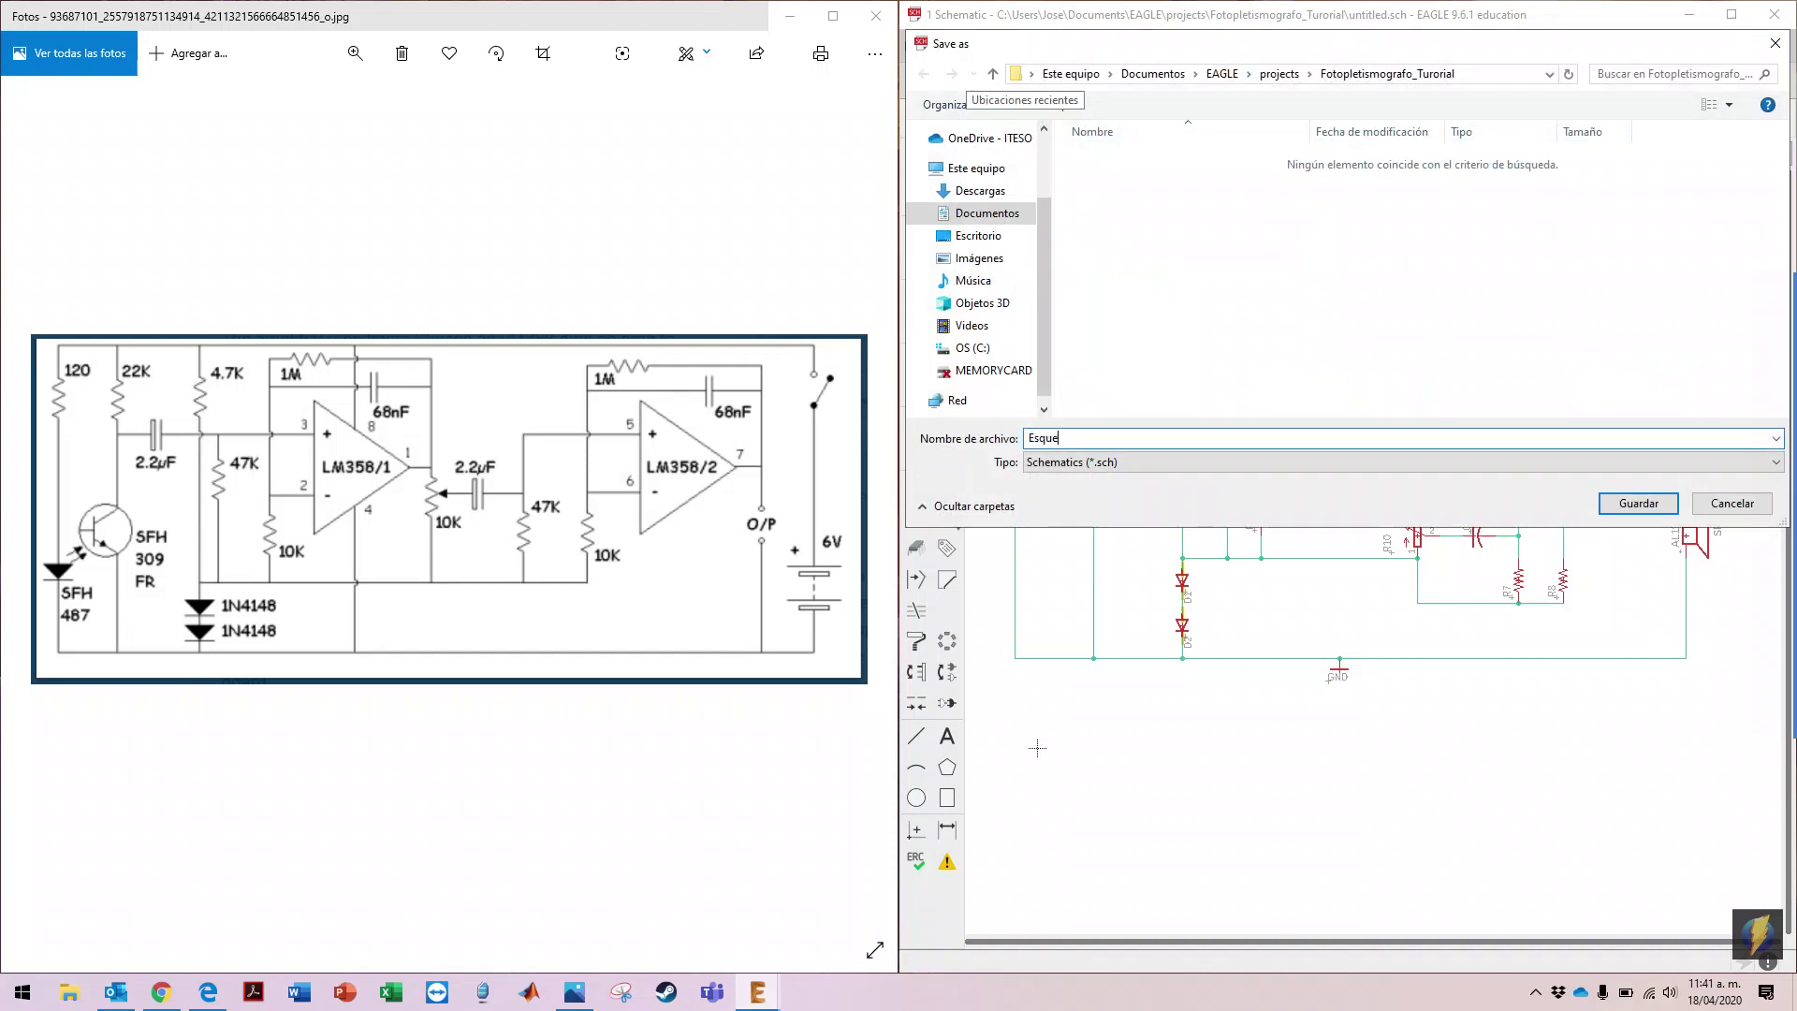
key("Return")
left_click(965, 80)
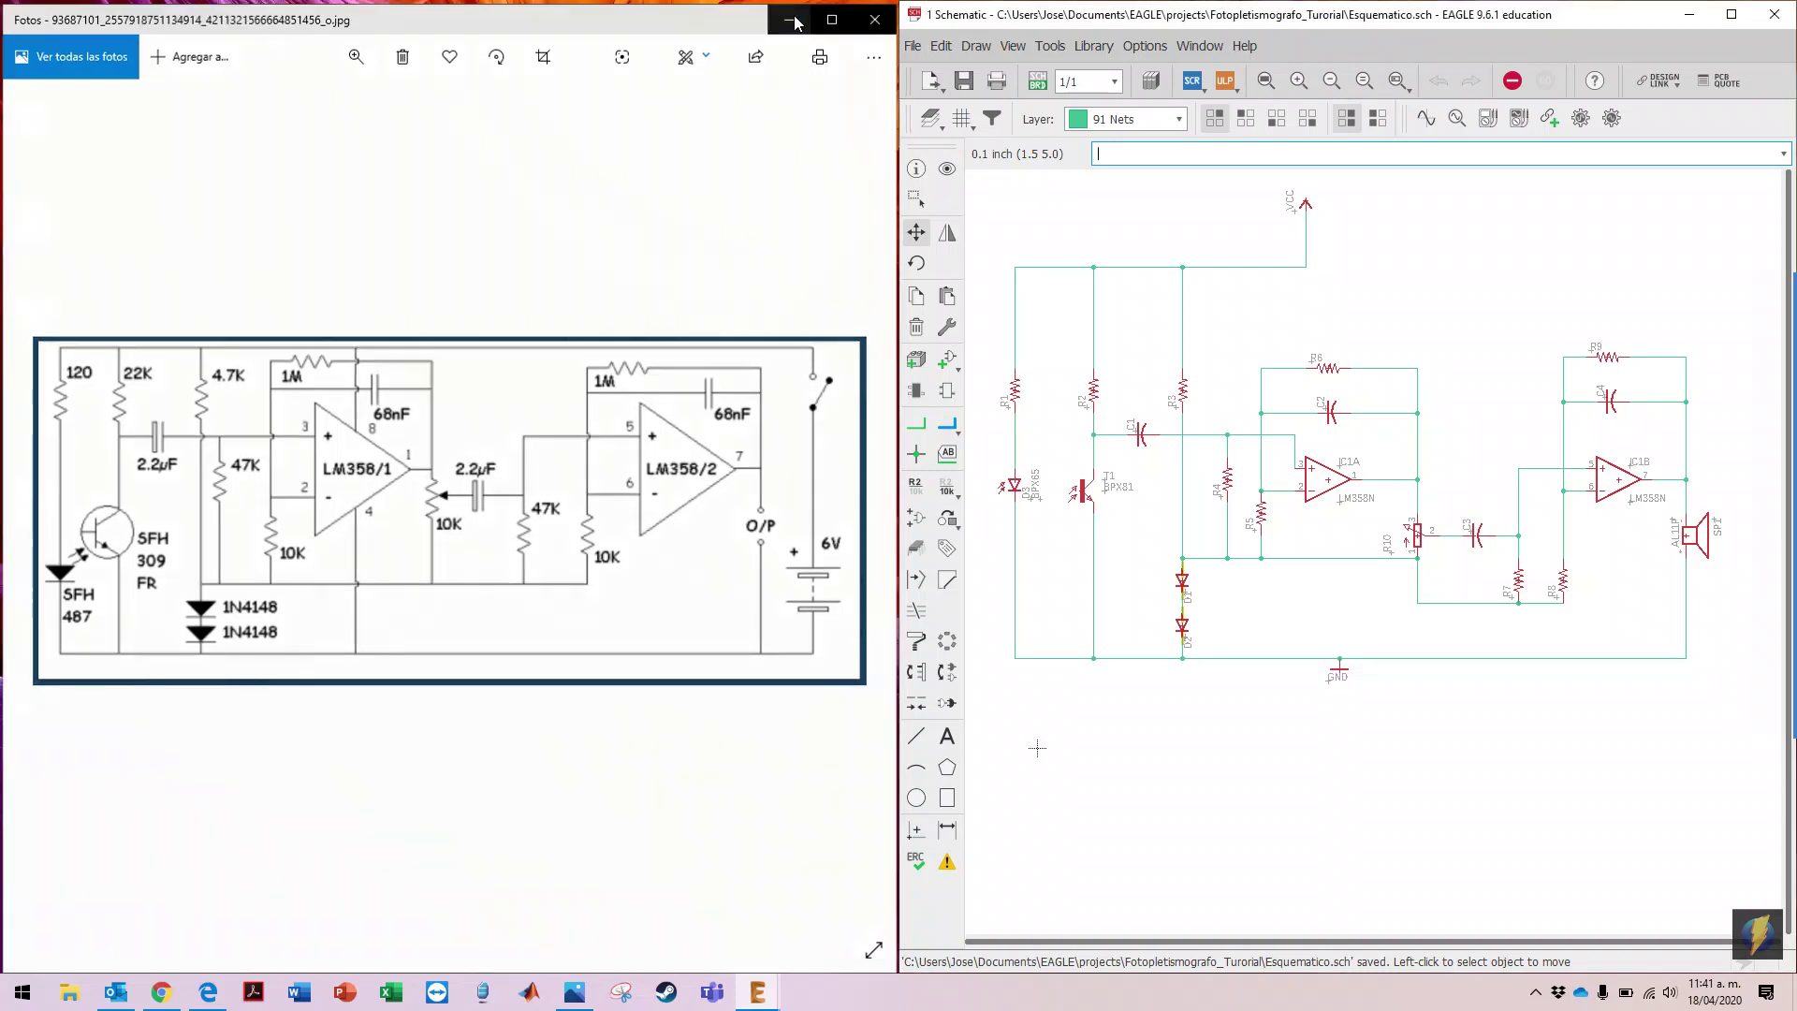
Step: Minimize the reference image, dock the schematic window on the left half of the display, and create the board from the schematic
left_click(794, 20)
left_click_drag(1384, 23, 1, 178)
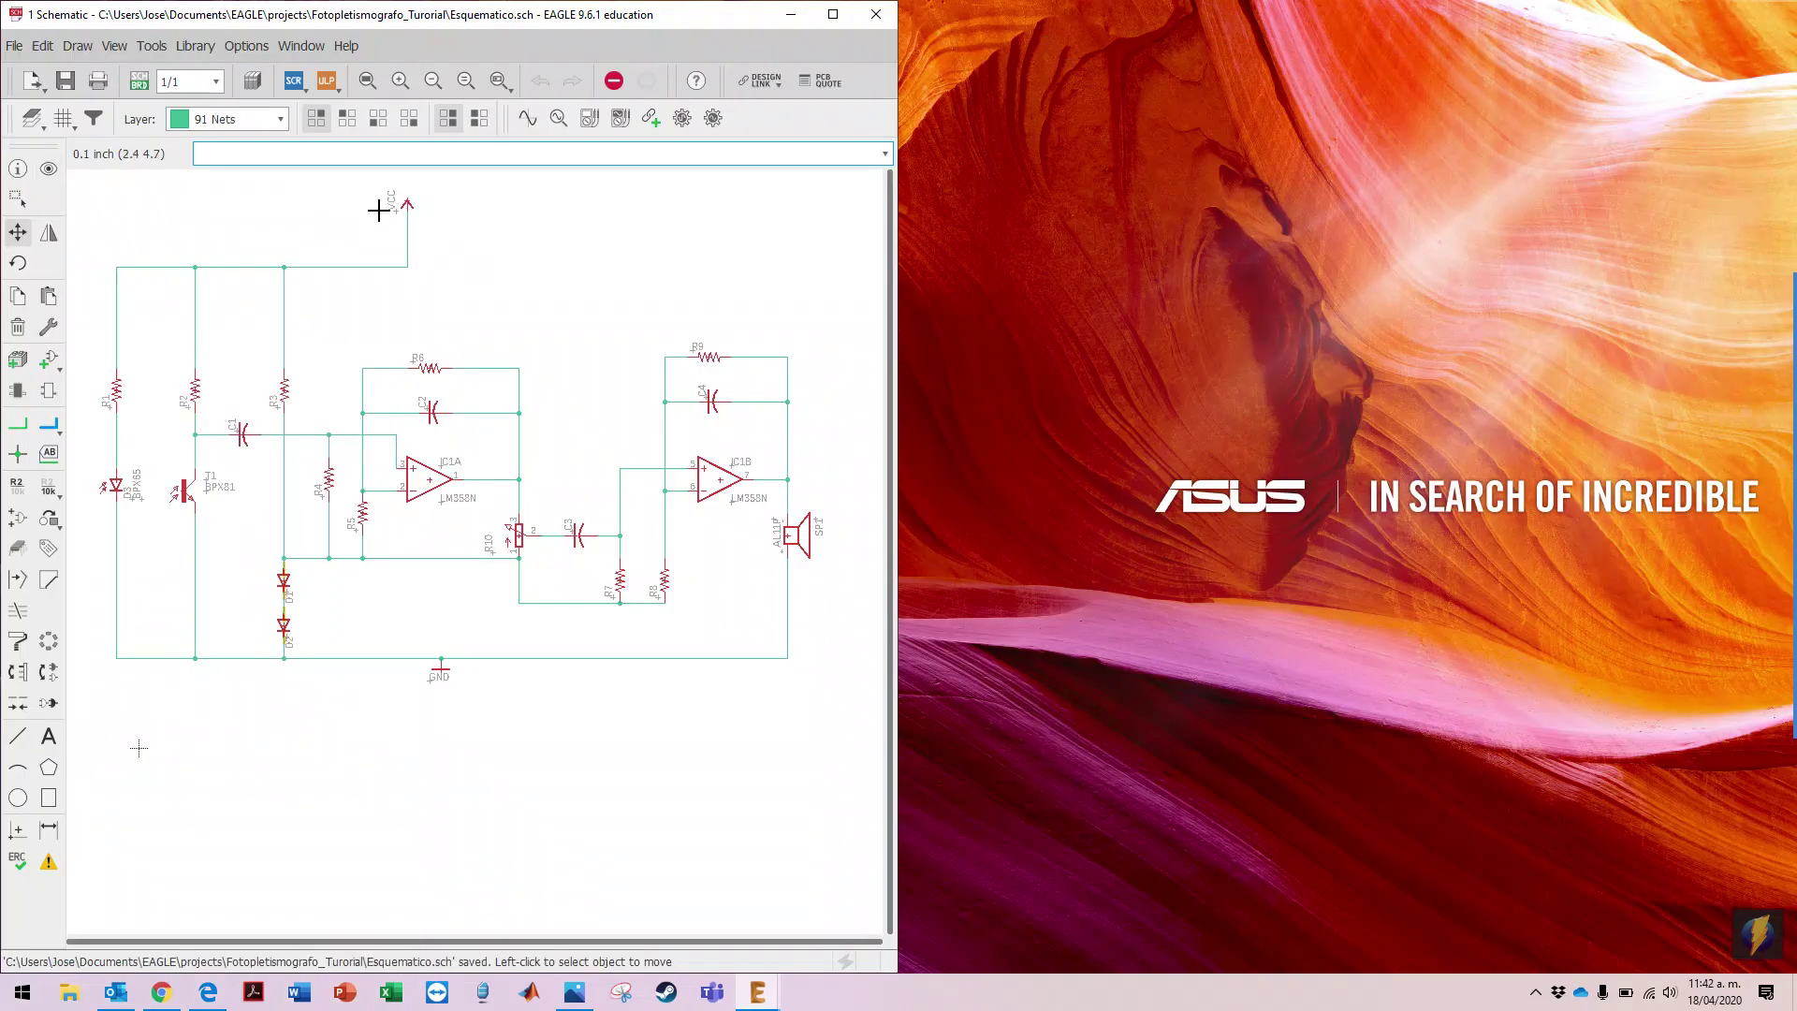
left_click(140, 87)
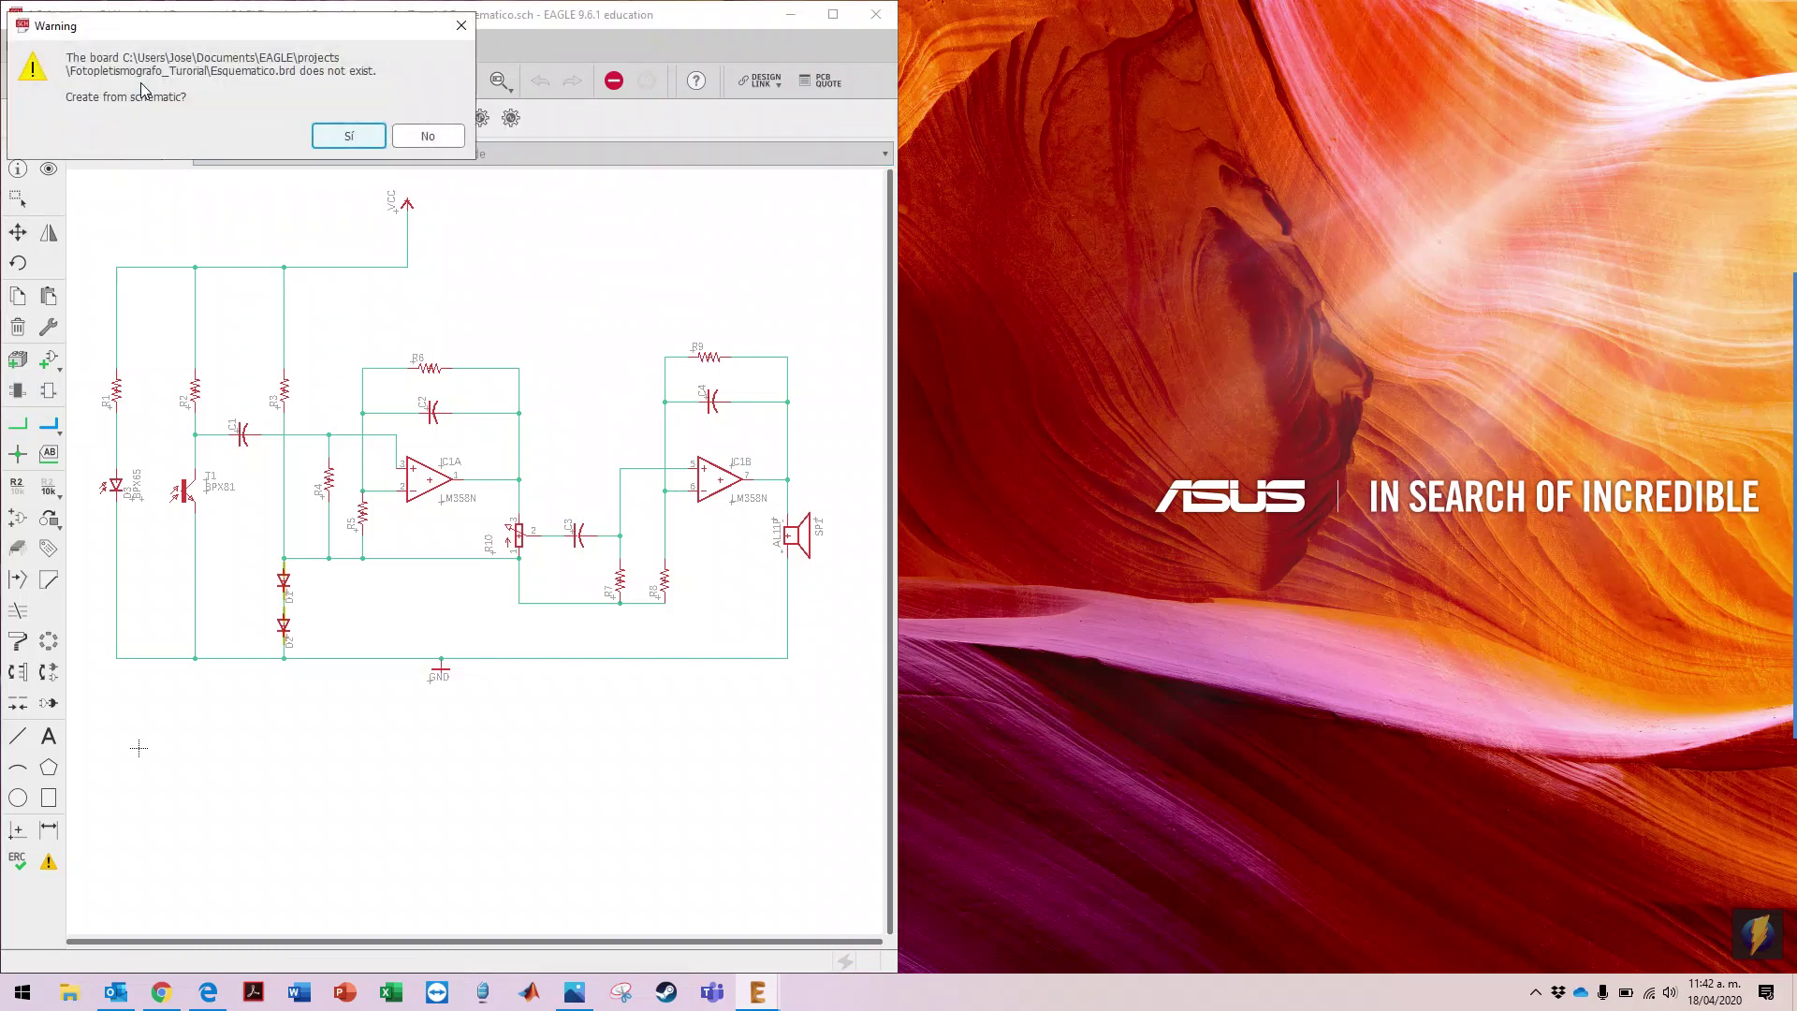
left_click(348, 137)
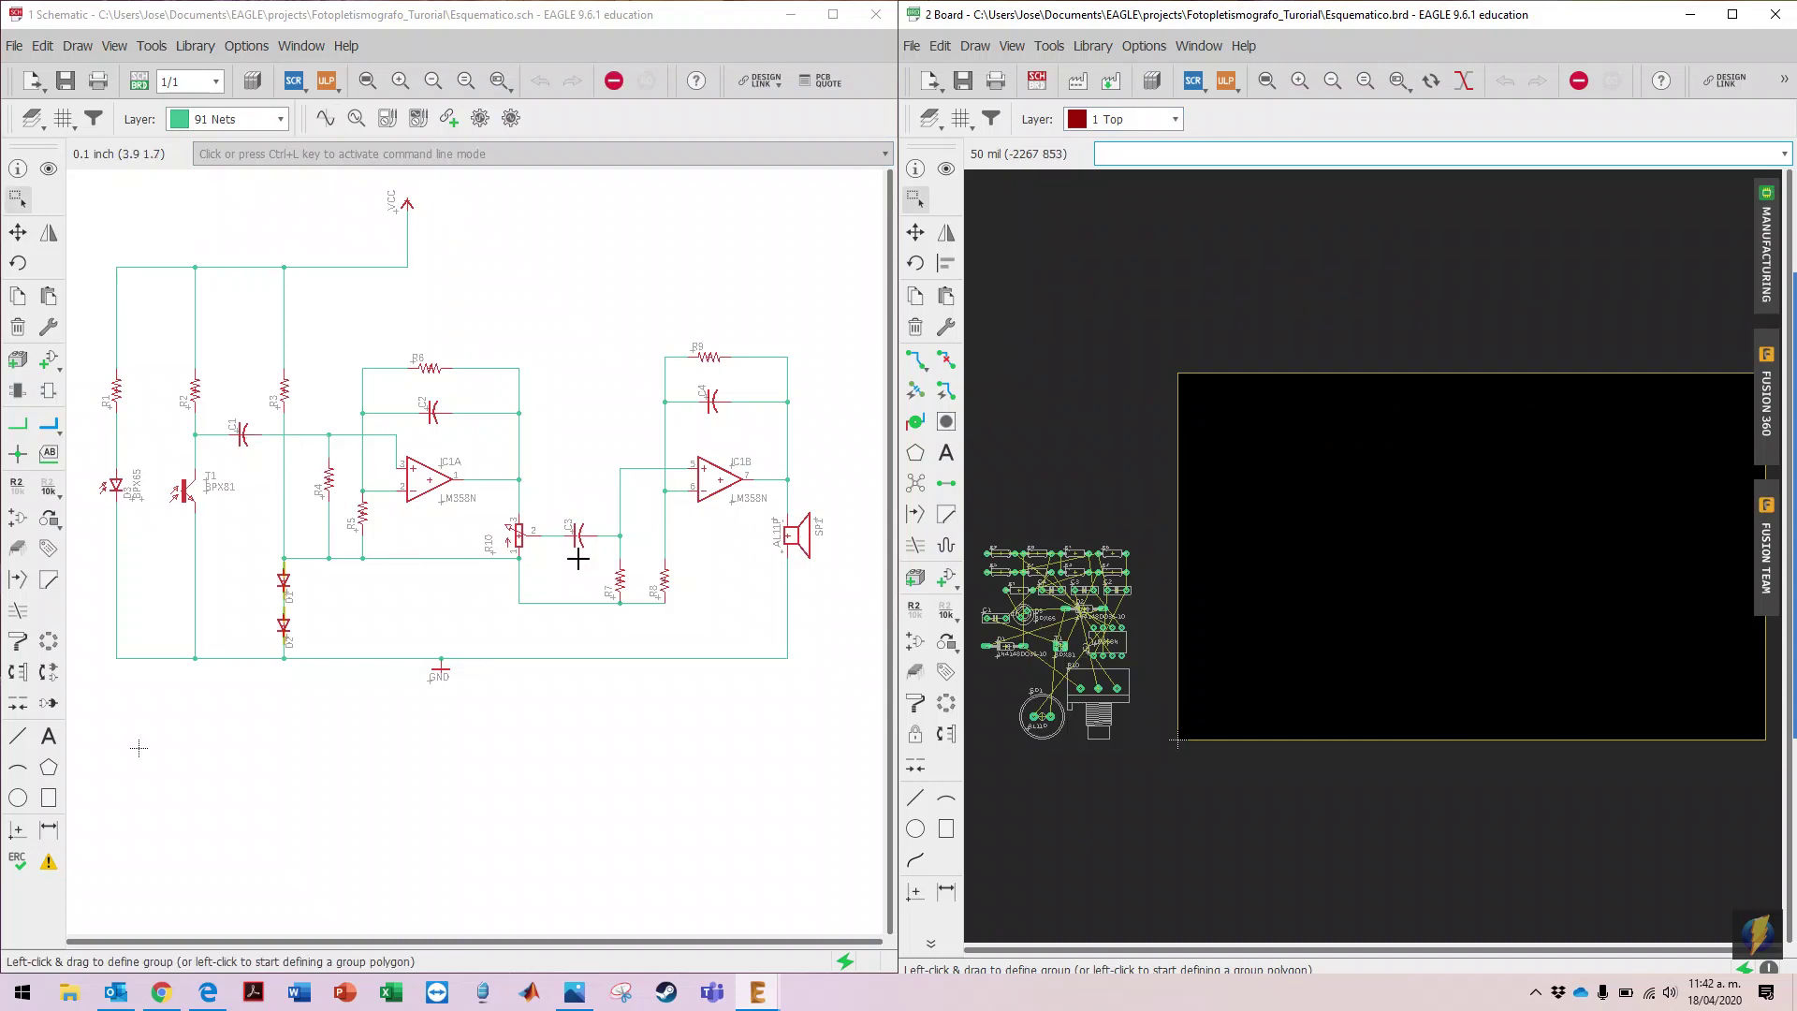
Step: Widen the board window over the schematic, and place resistor R1 and photodiode D3 inside the board outline with D3 below R1
left_click_drag(898, 448, 522, 391)
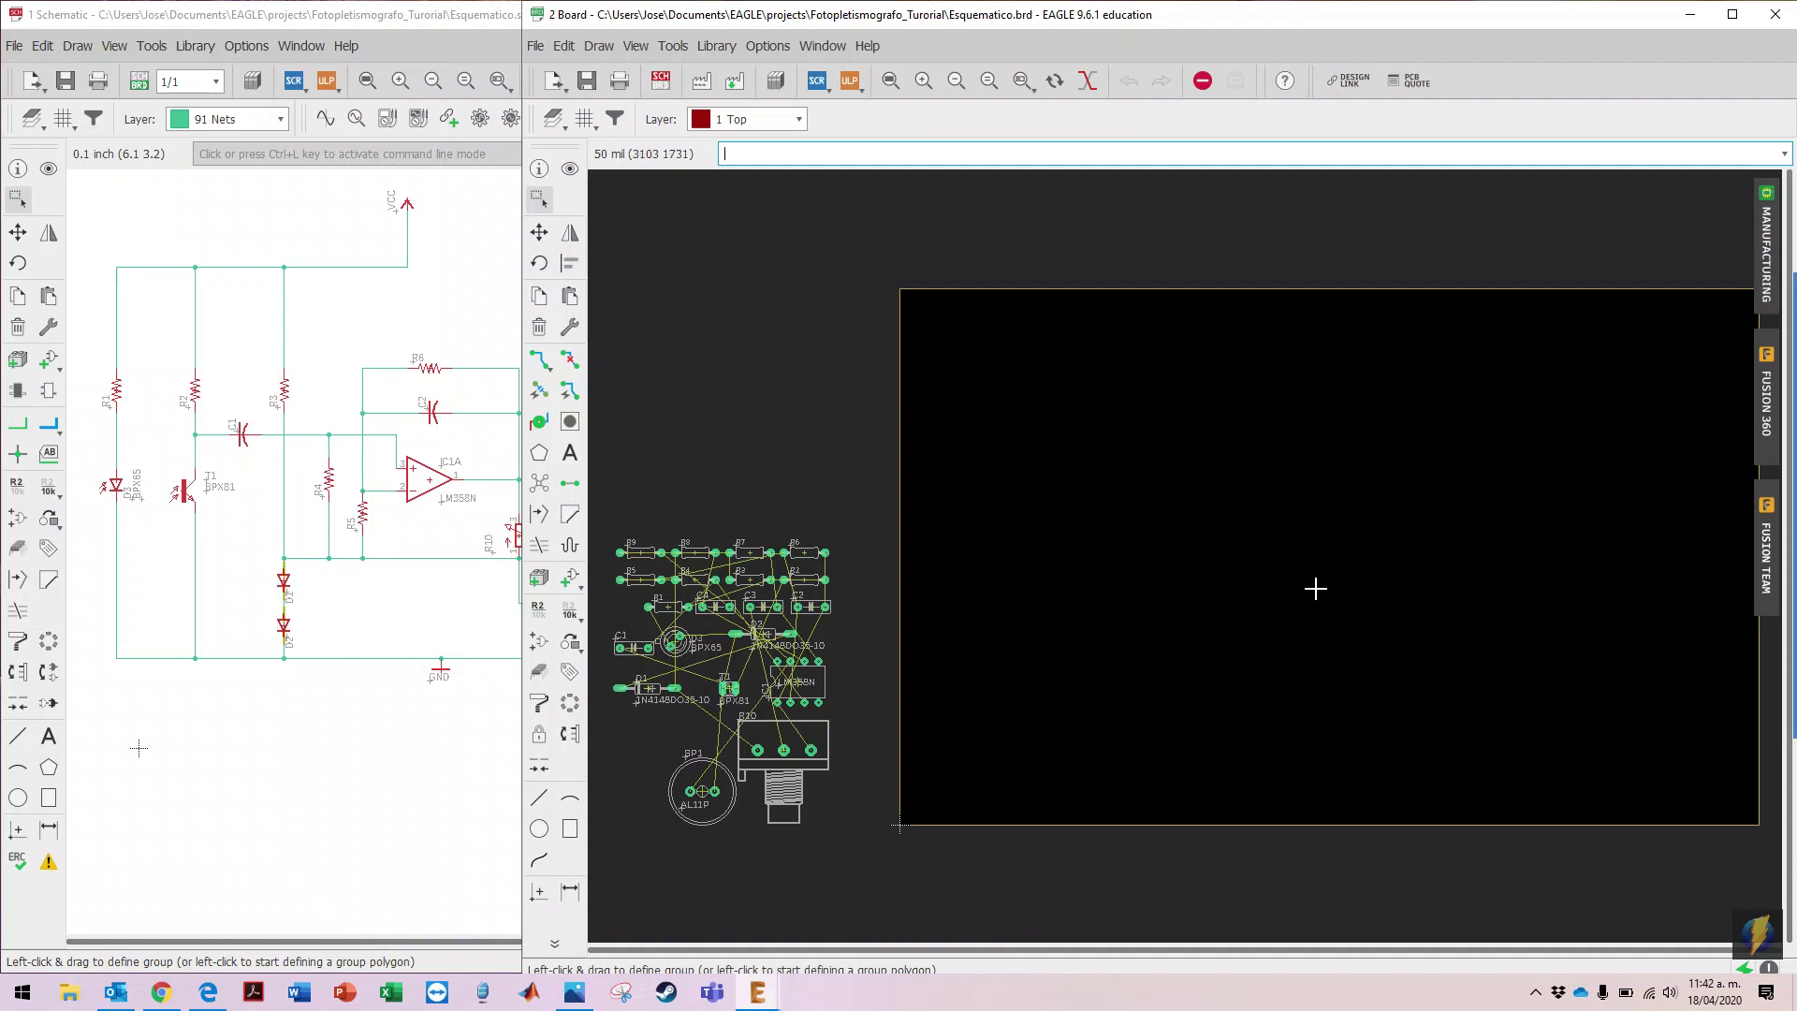
left_click_drag(521, 393, 581, 379)
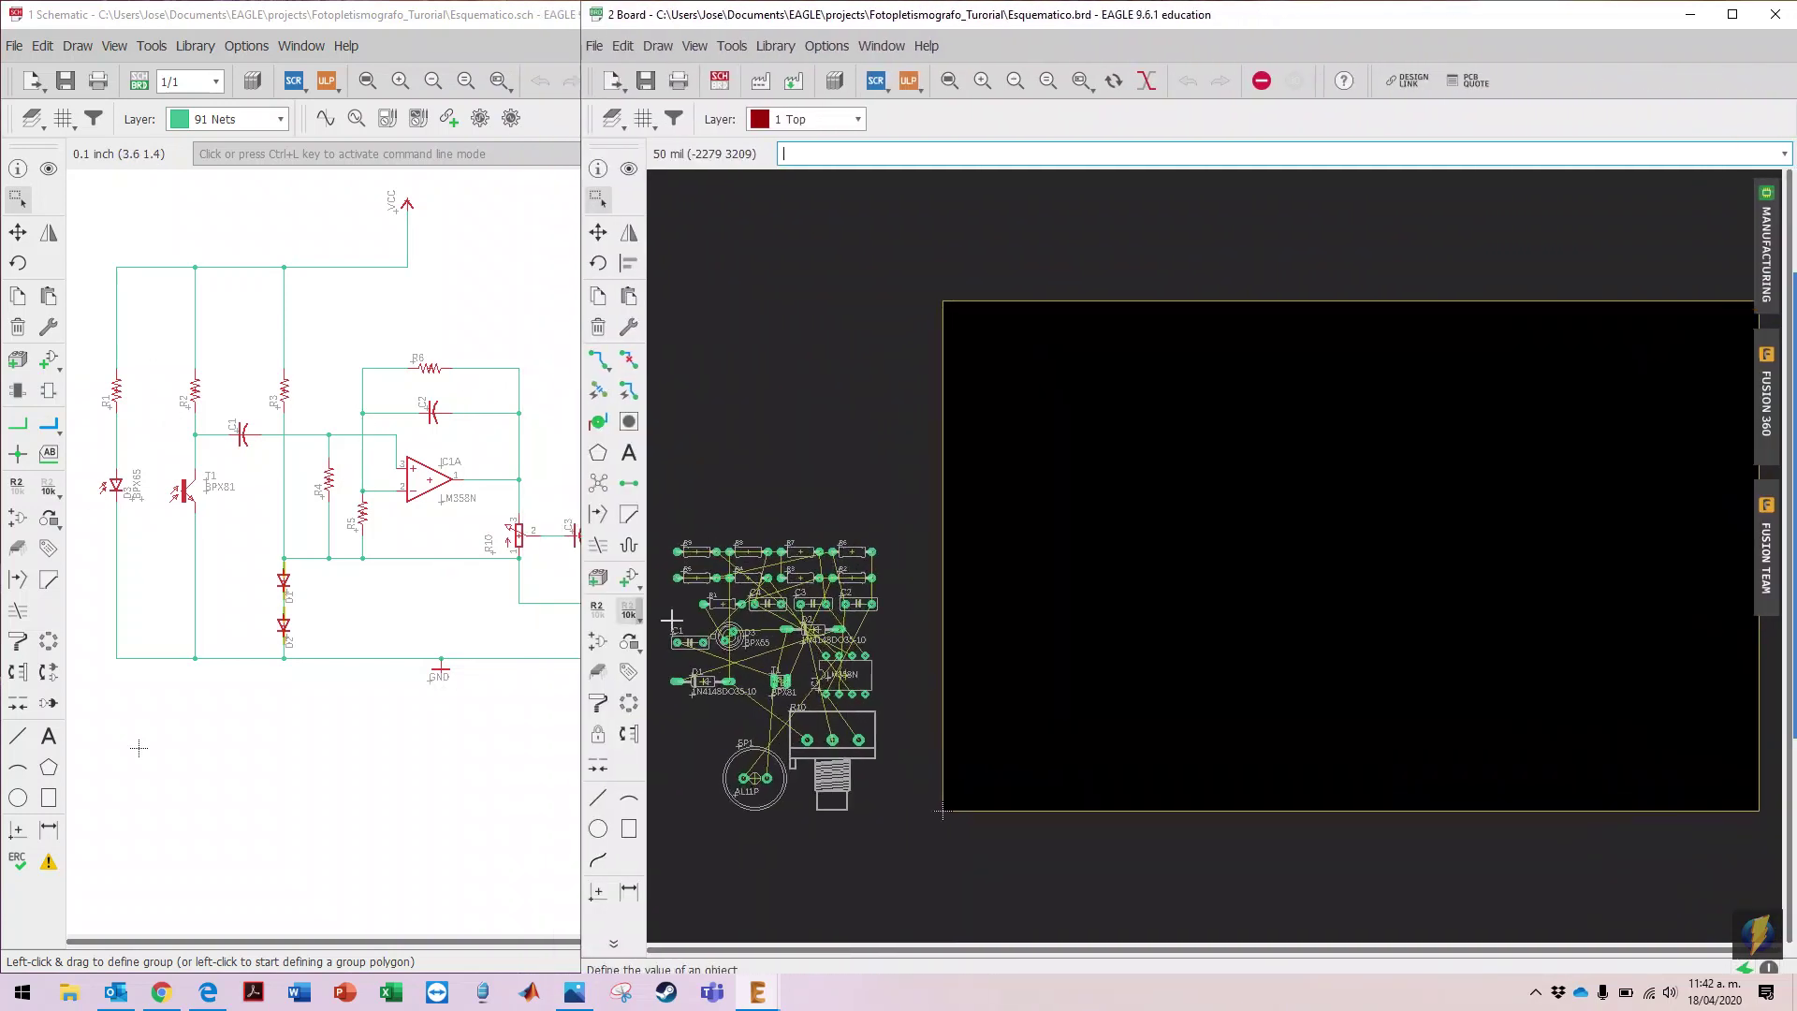
left_click(599, 233)
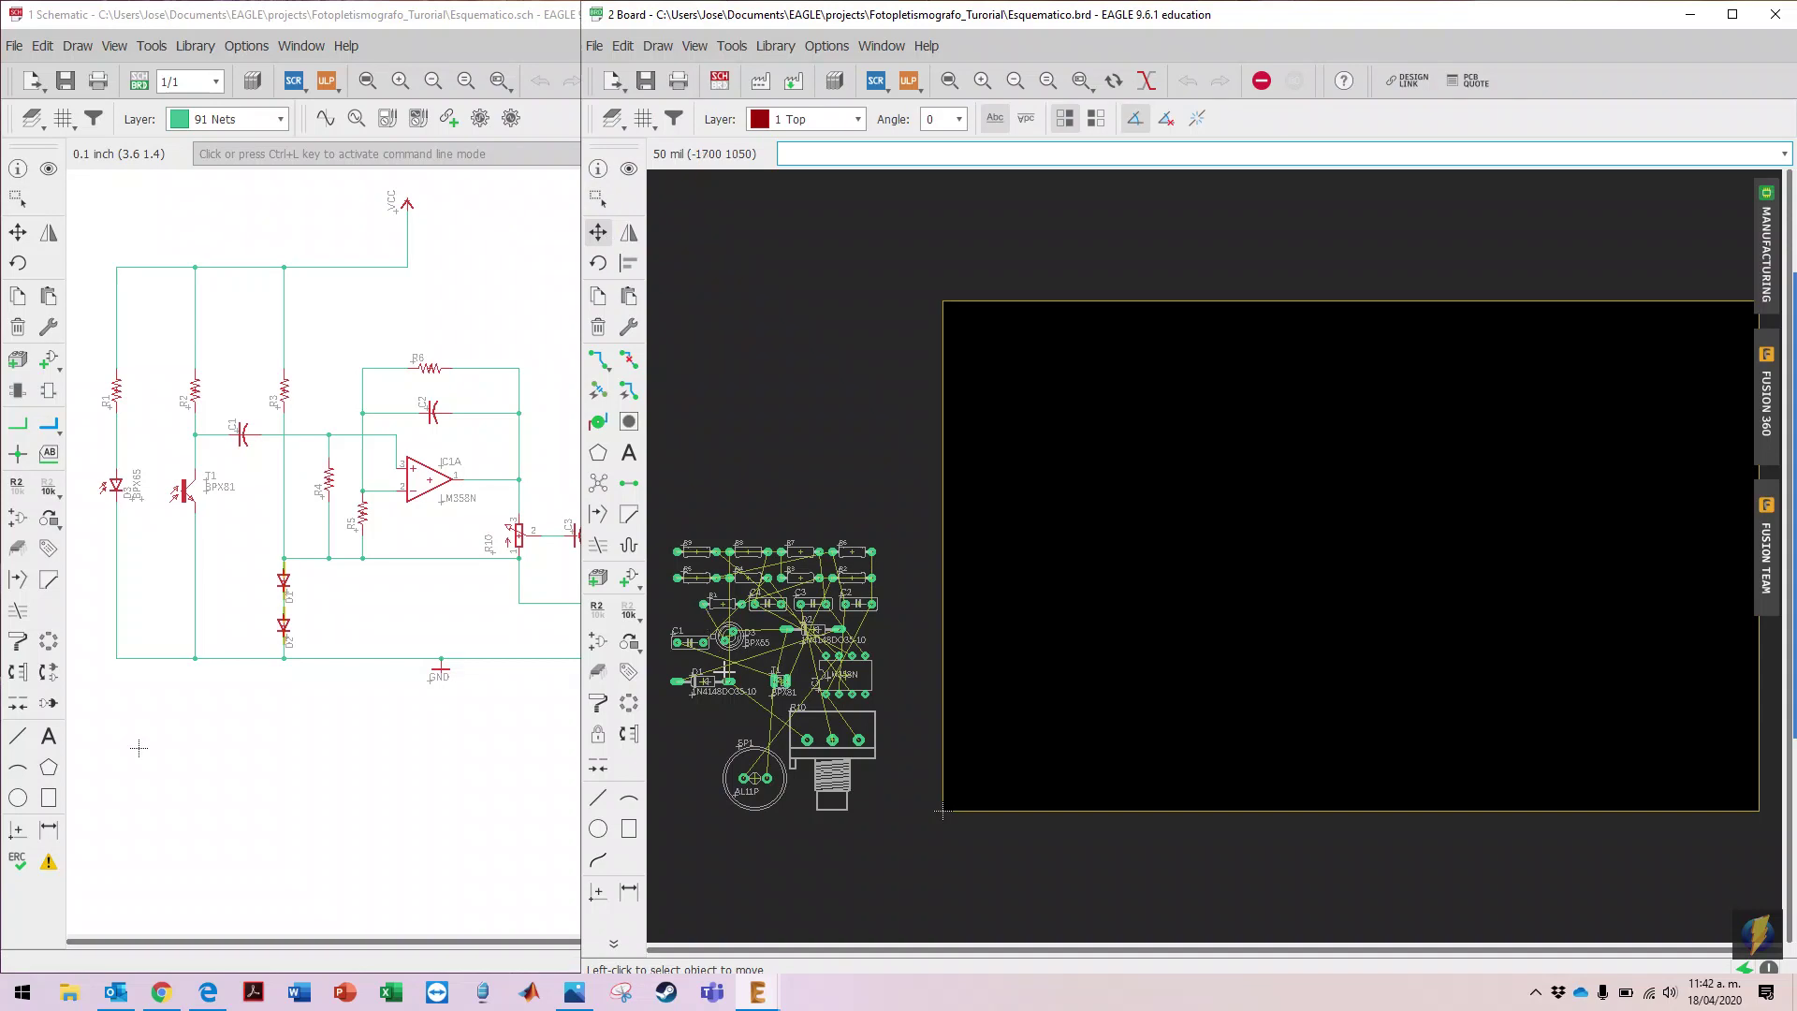
left_click(714, 602)
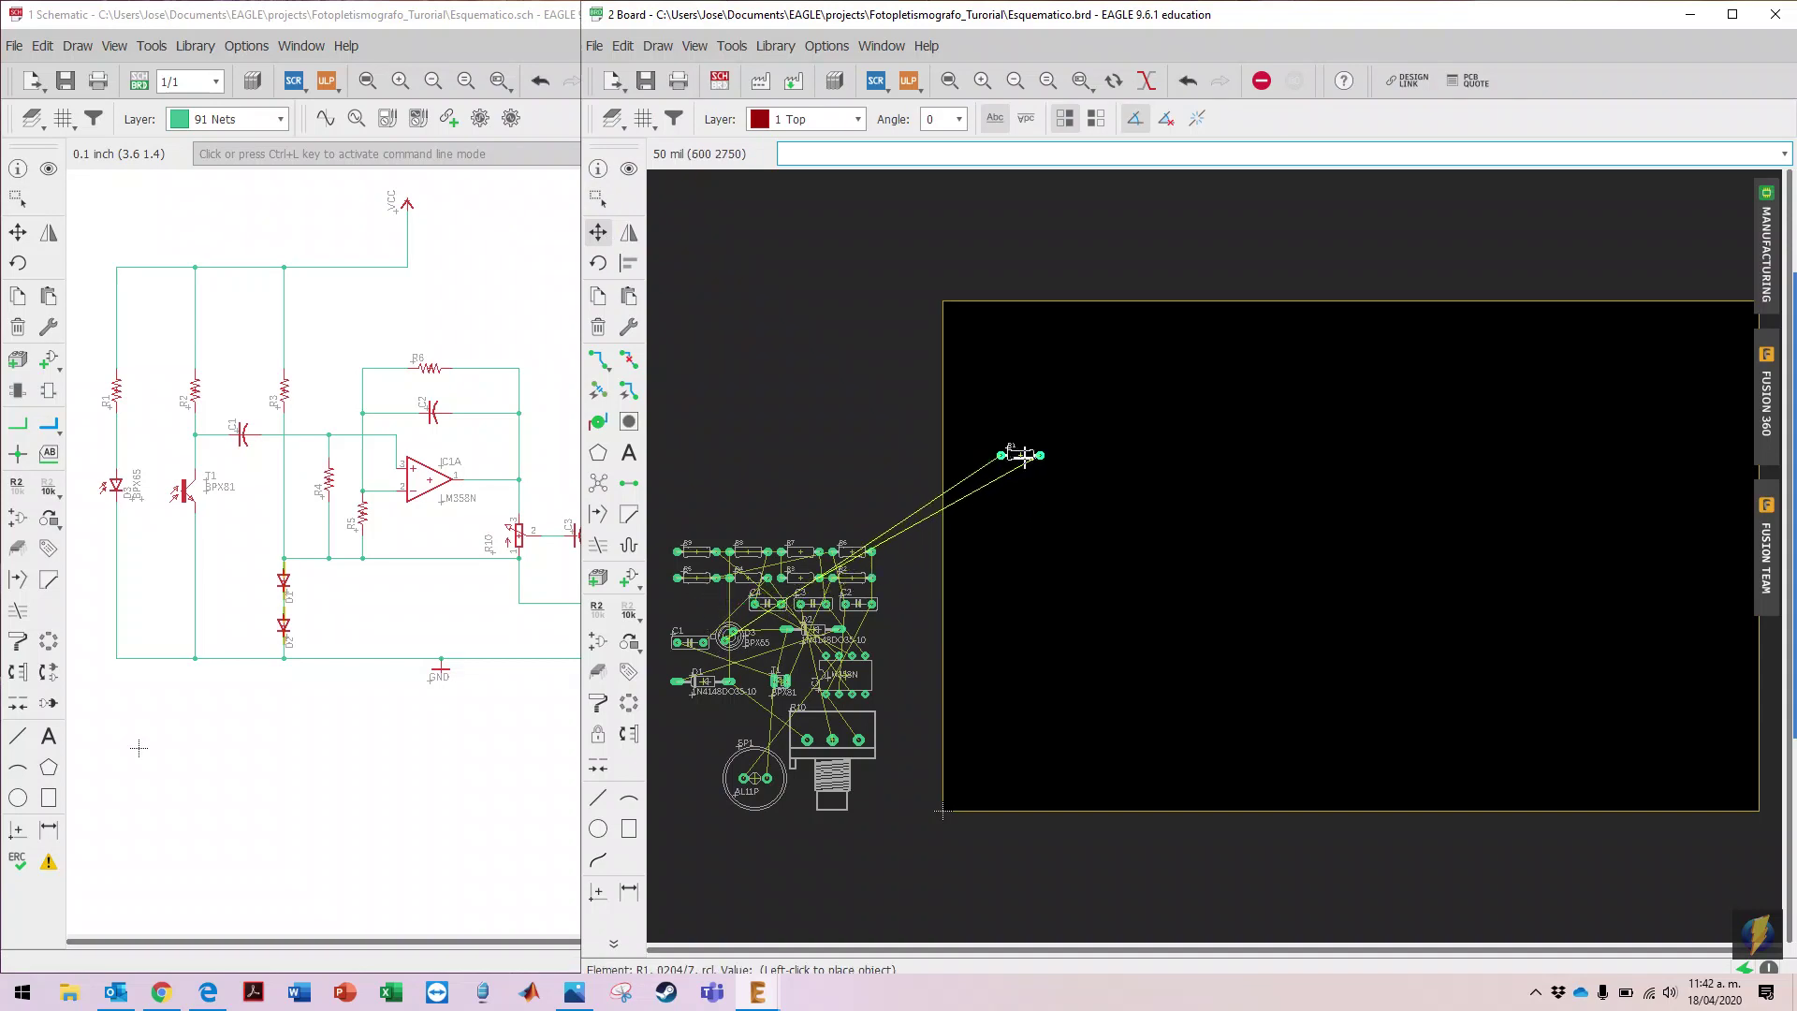
left_click(1035, 460)
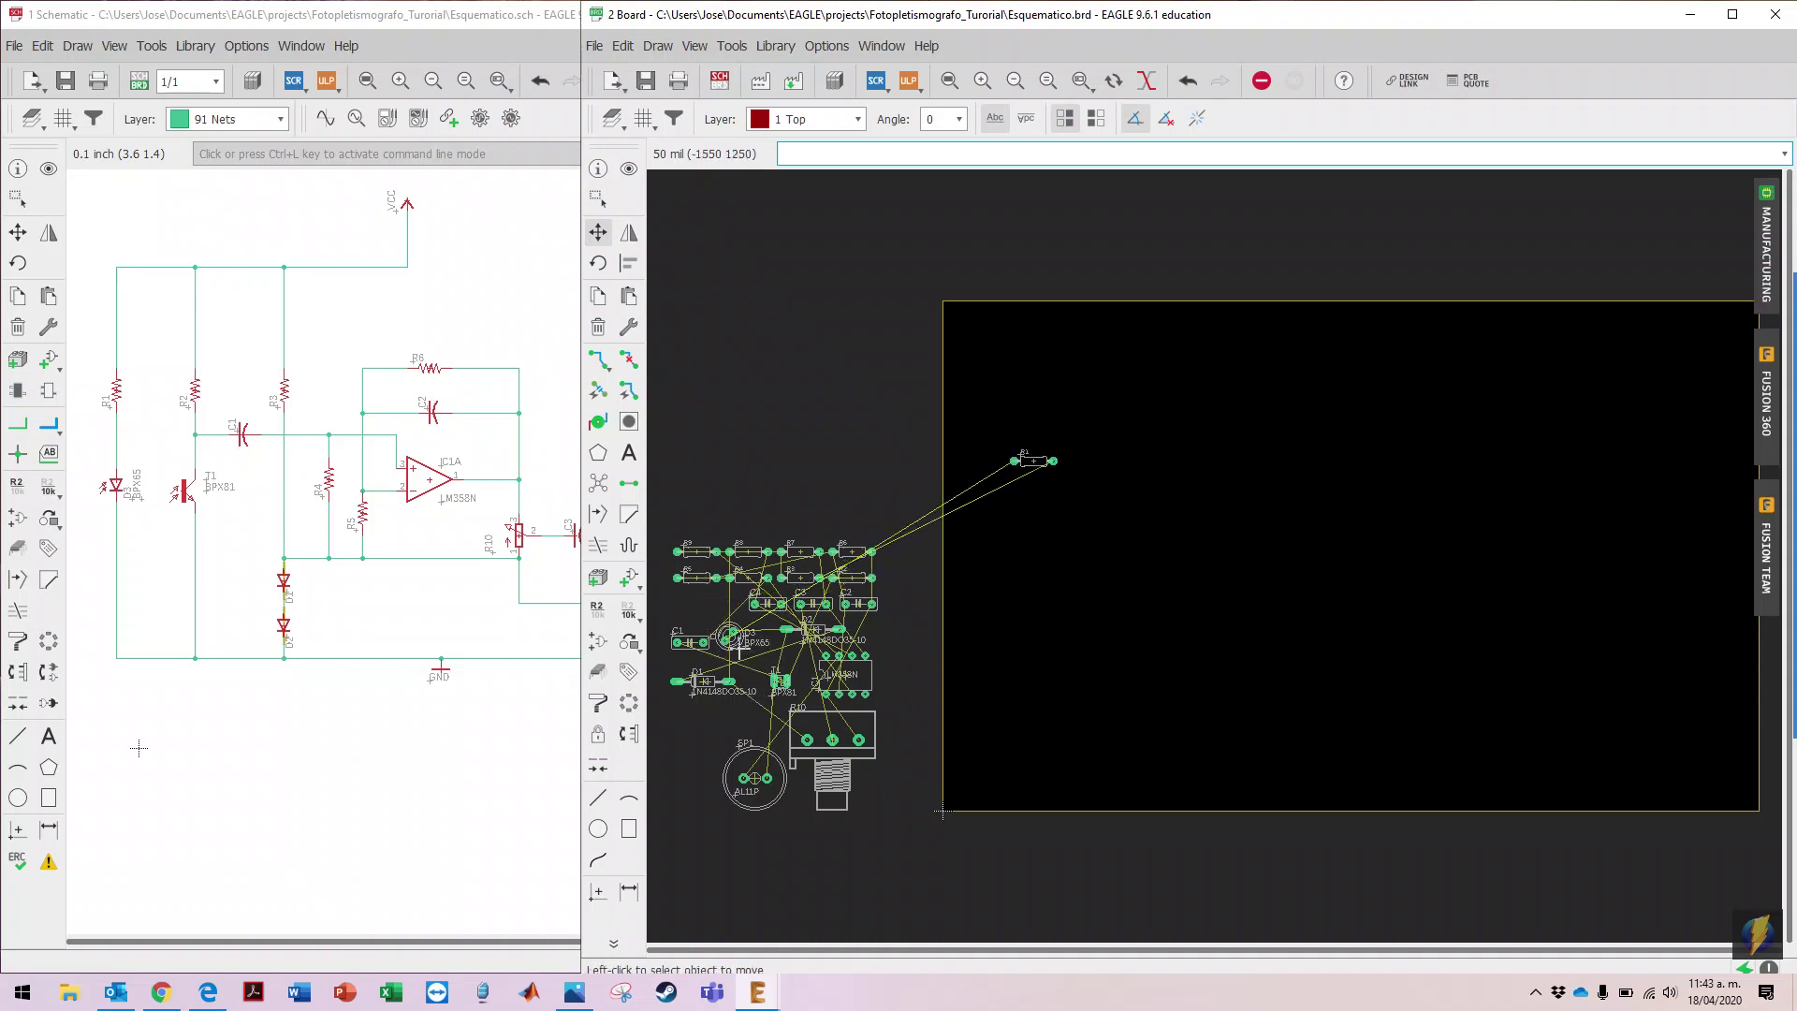
left_click(729, 639)
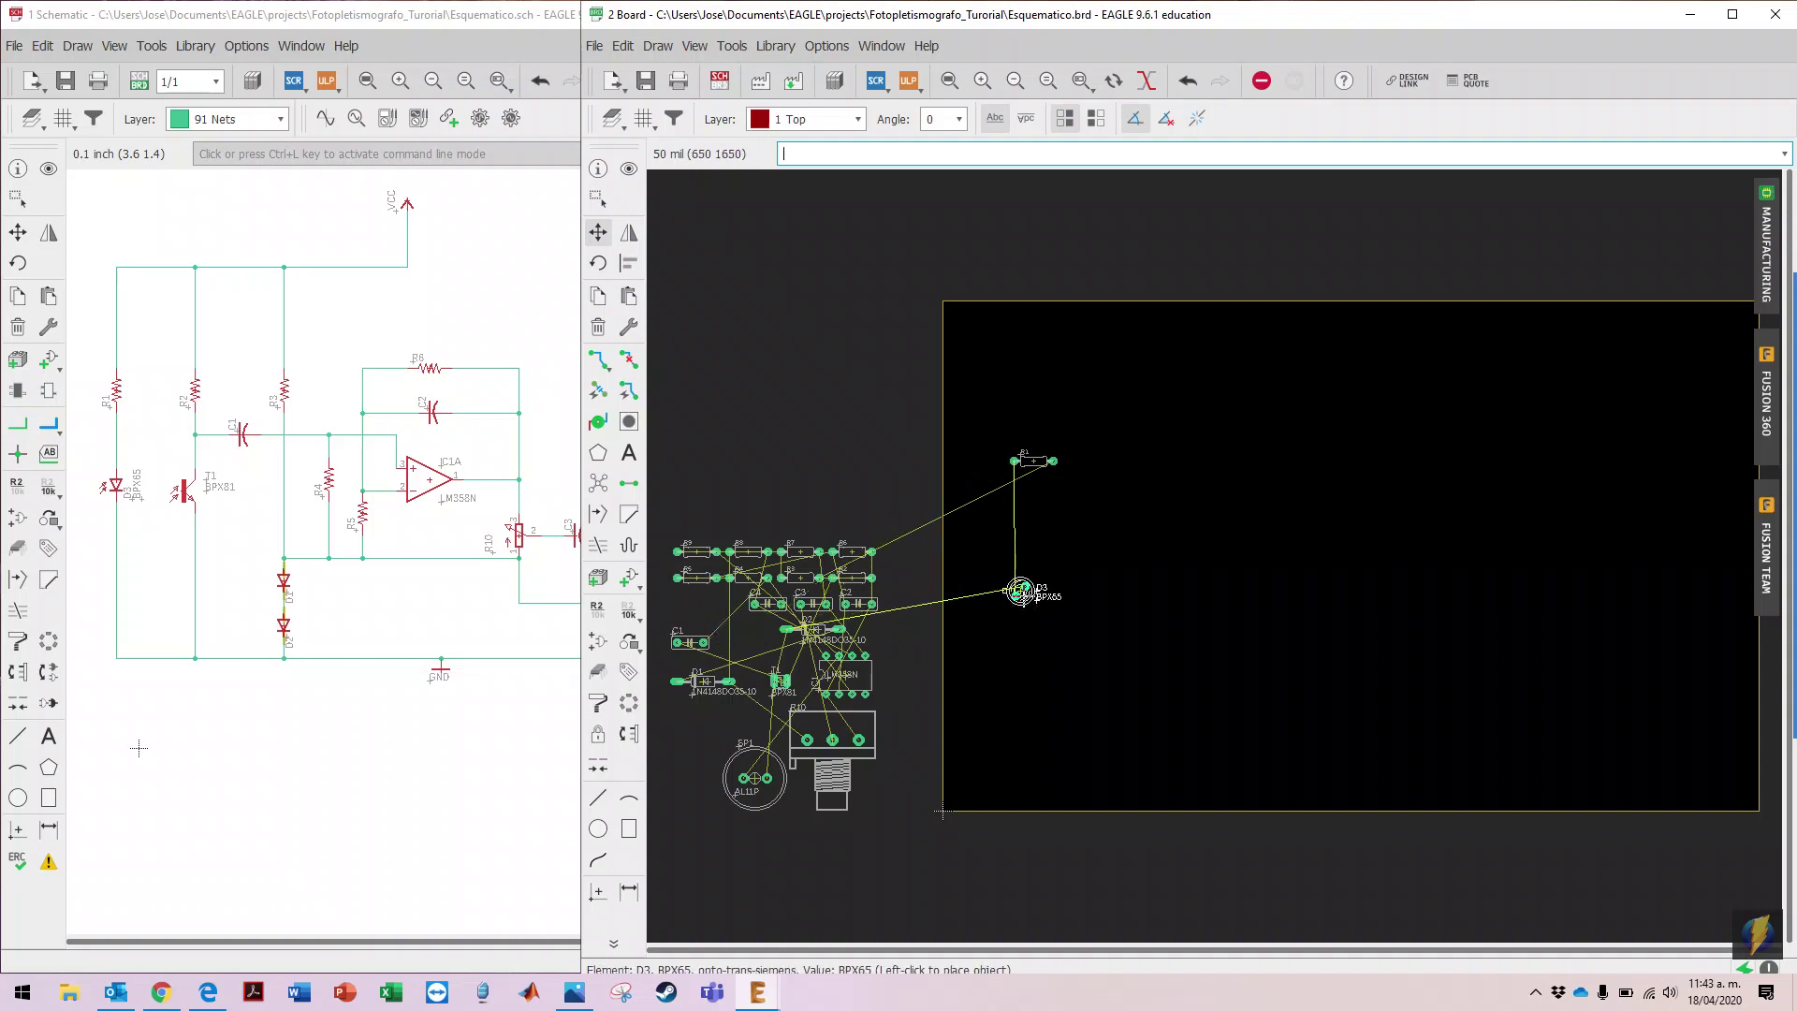
left_click(1019, 590)
Step: Rotate resistor R1 to vertical and move it directly above photodiode D3
left_click(598, 263)
left_click(1033, 460)
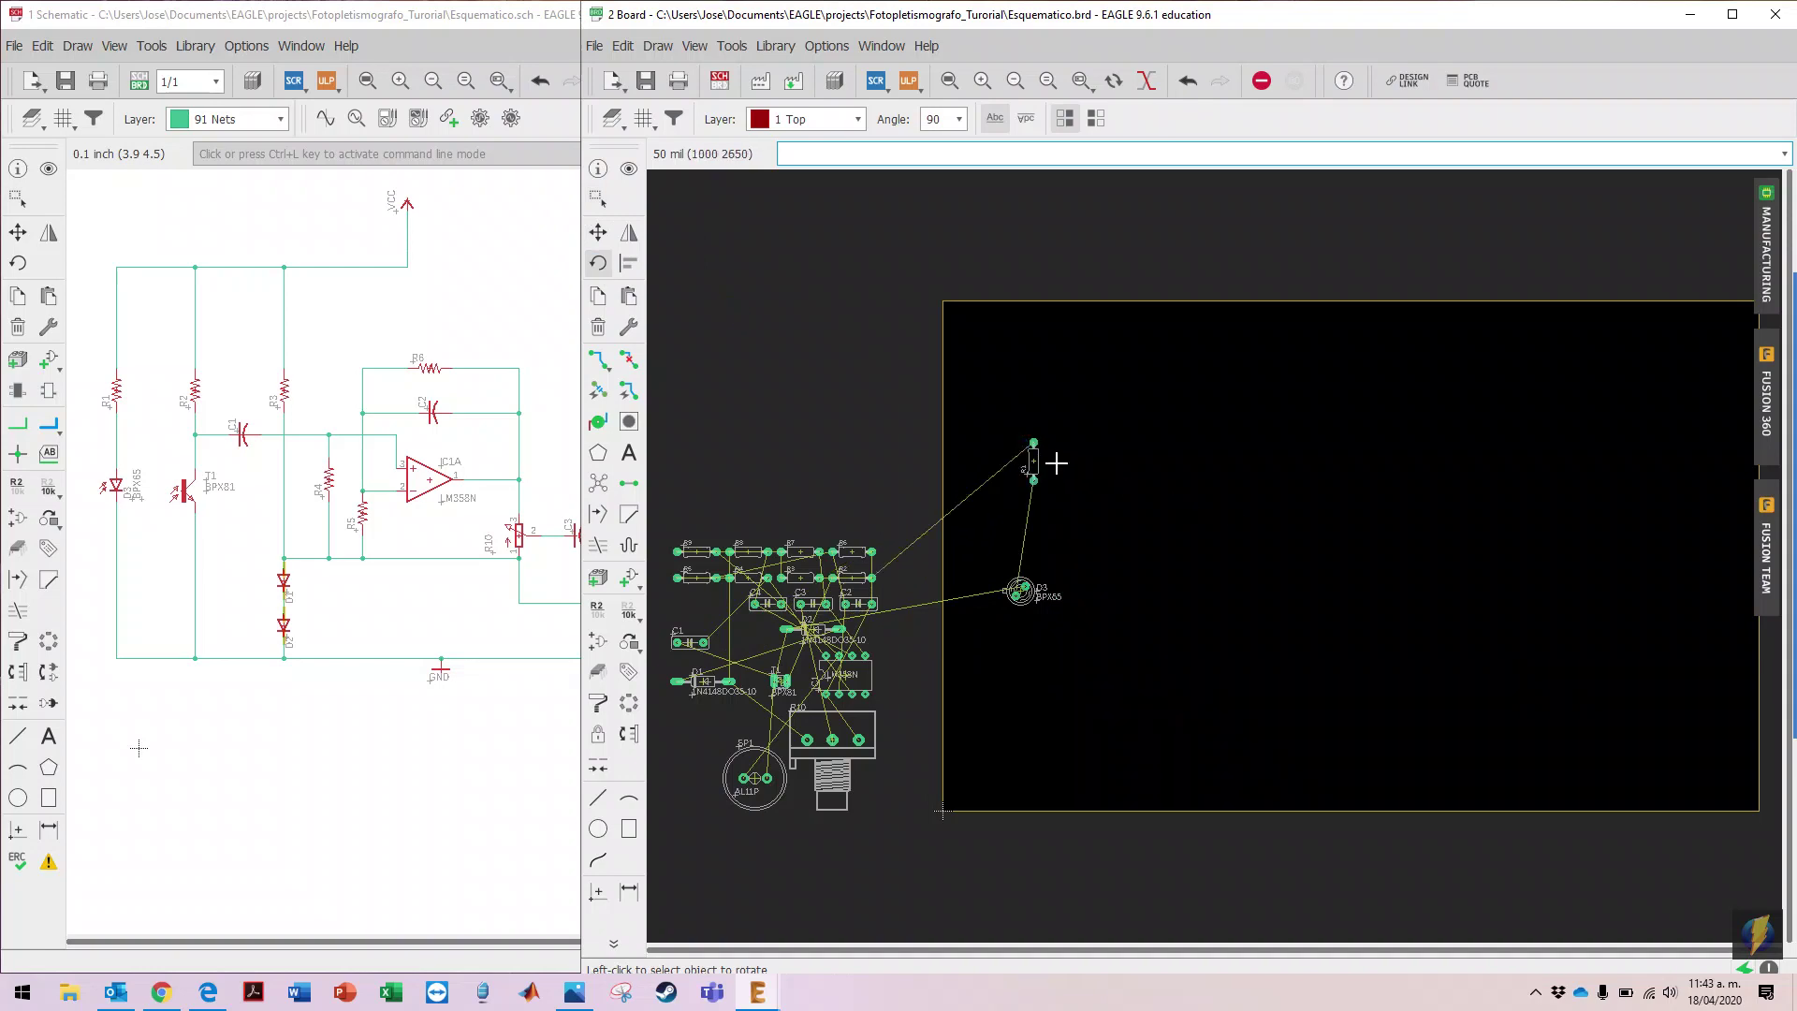
left_click(598, 233)
left_click(1037, 460)
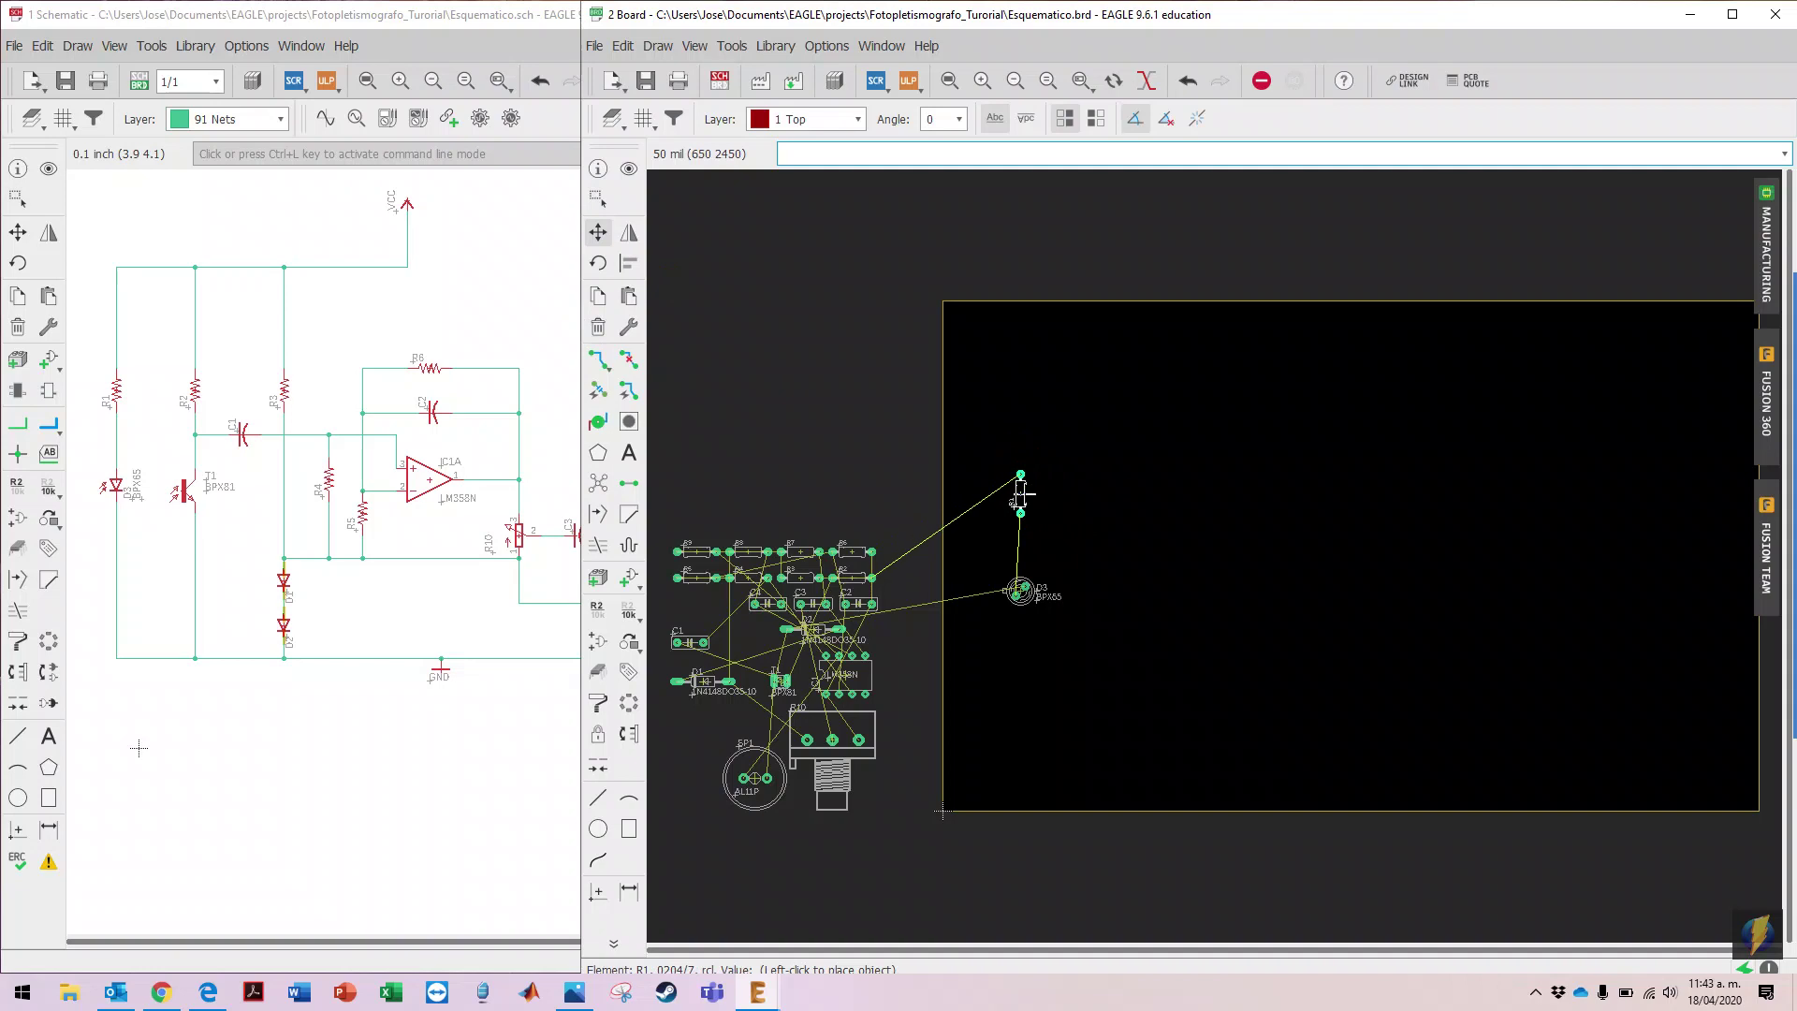
left_click(1019, 488)
Step: Rotate photodiode D3 in place below resistor R1
left_click(598, 263)
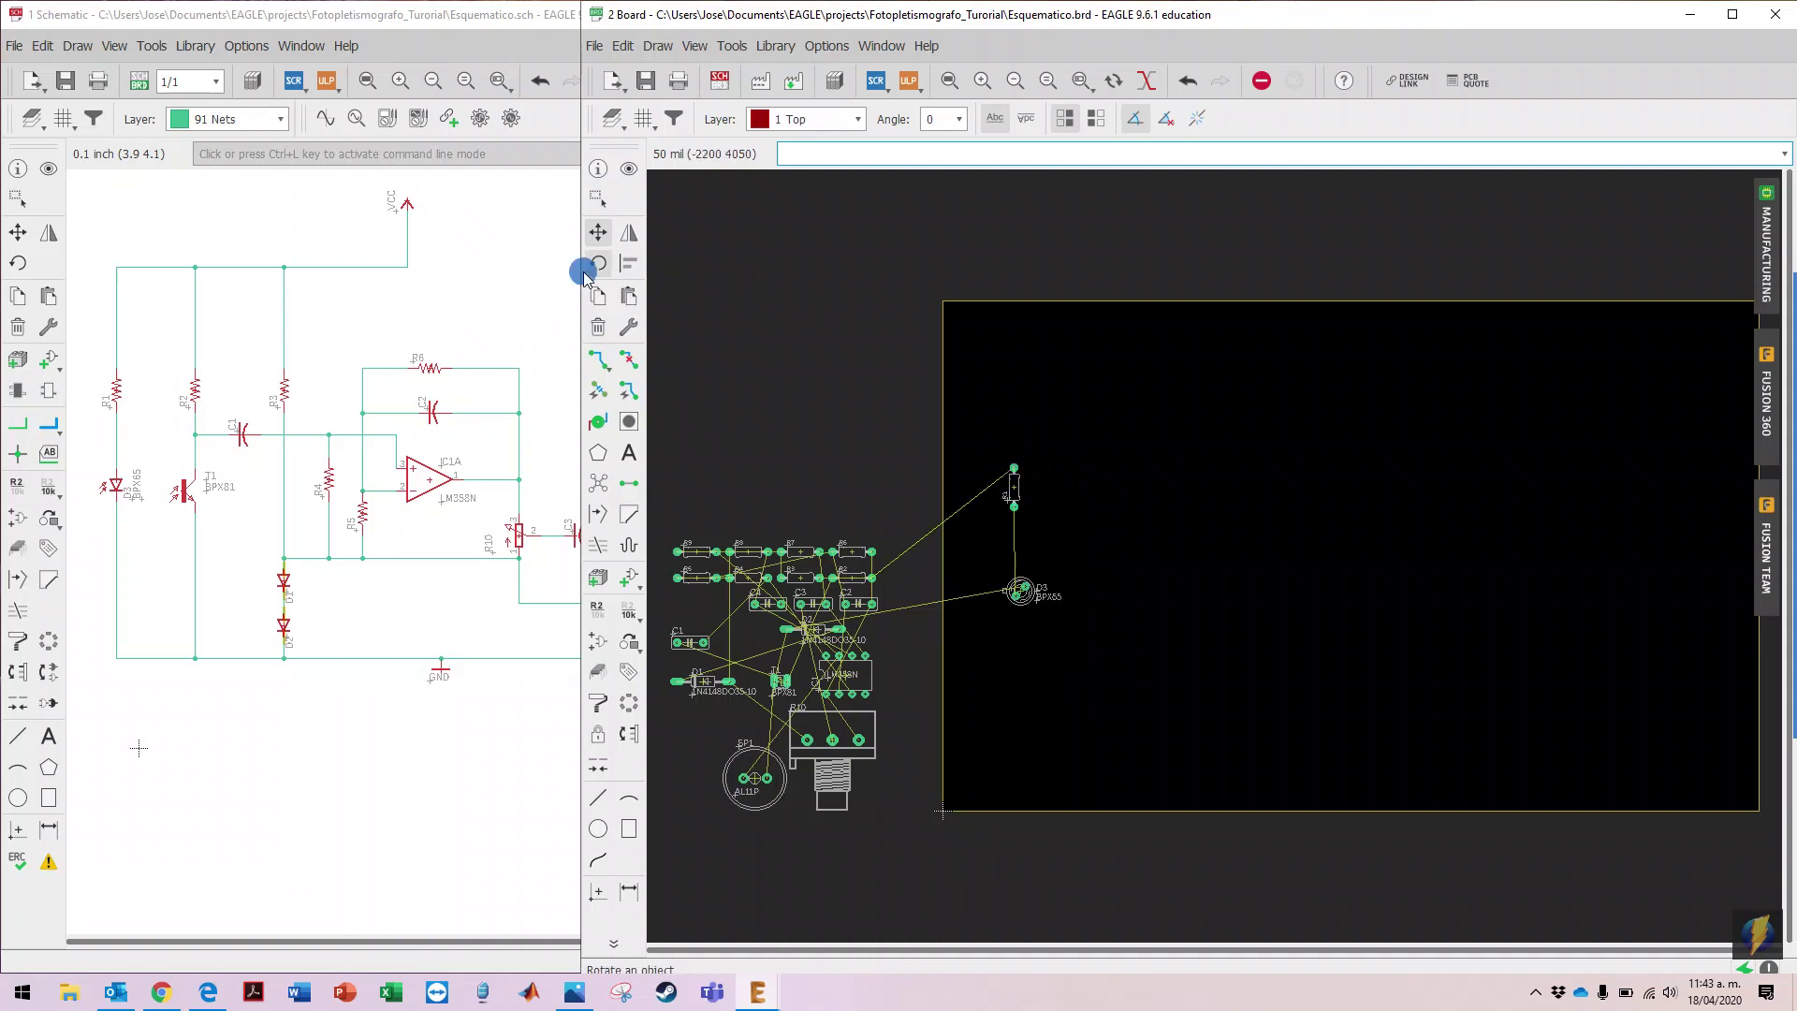
left_click(1021, 590)
left_click(1021, 590)
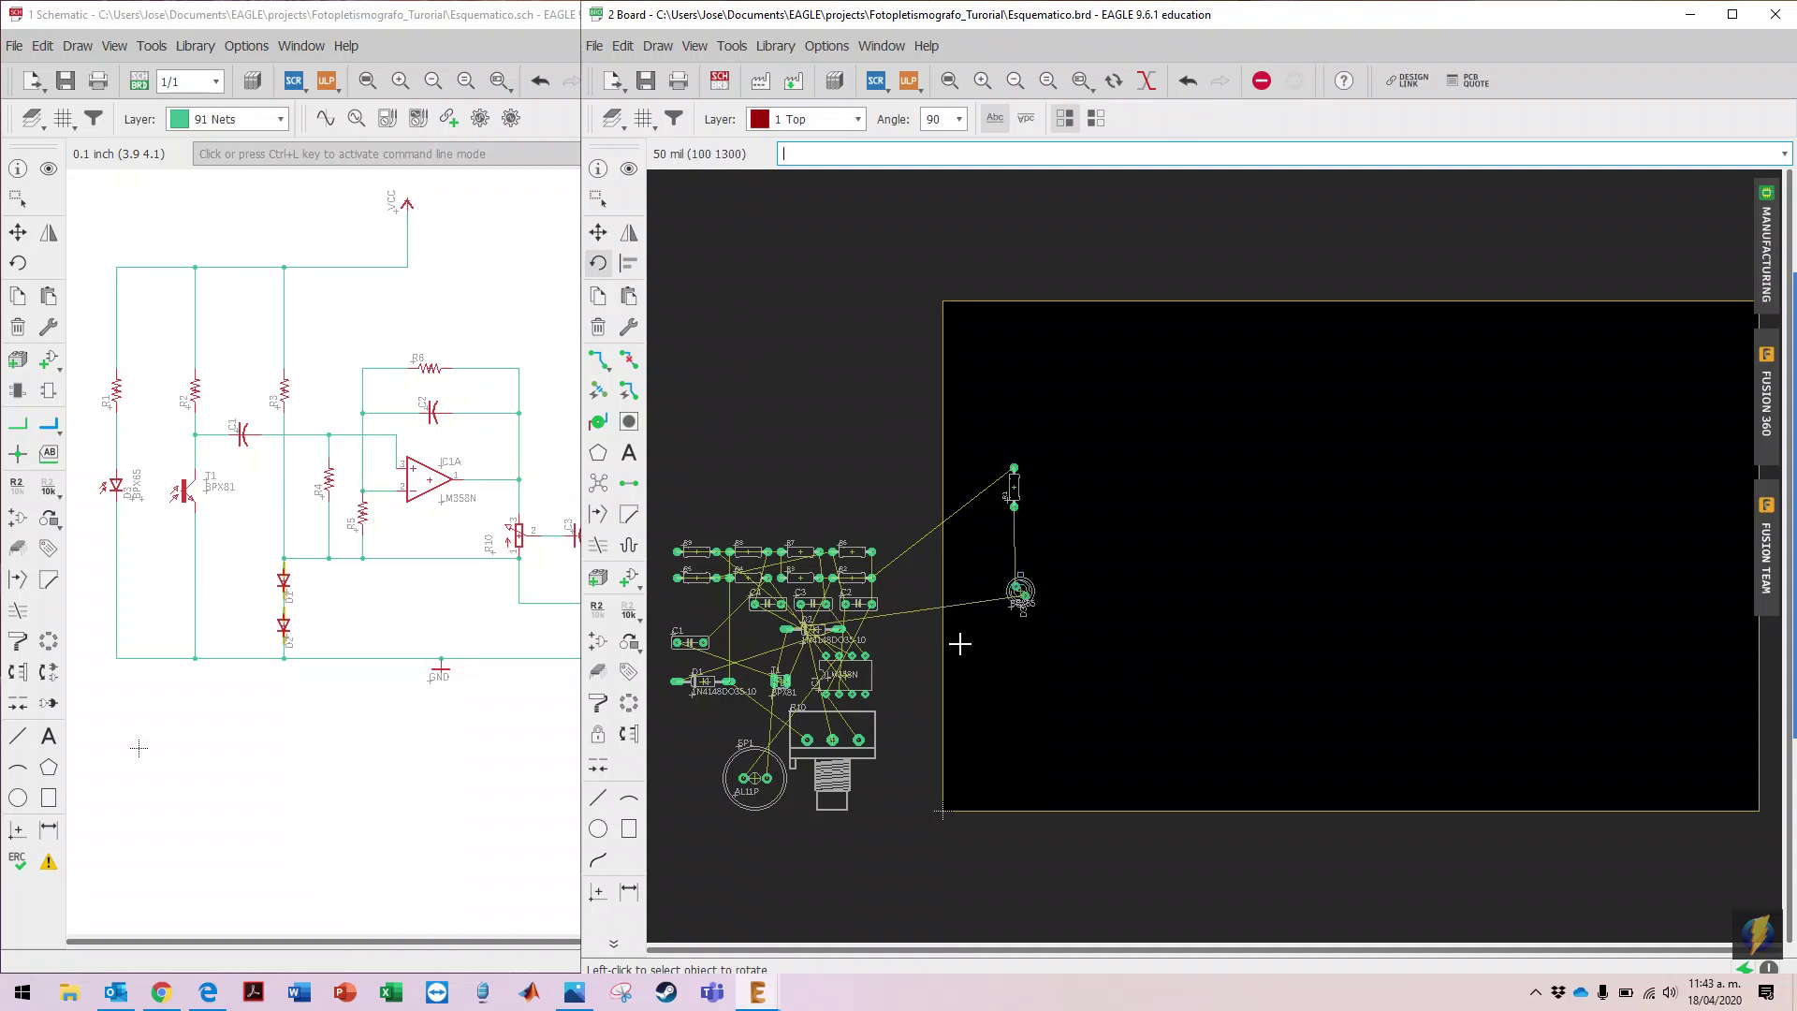
left_click(597, 198)
left_click(598, 232)
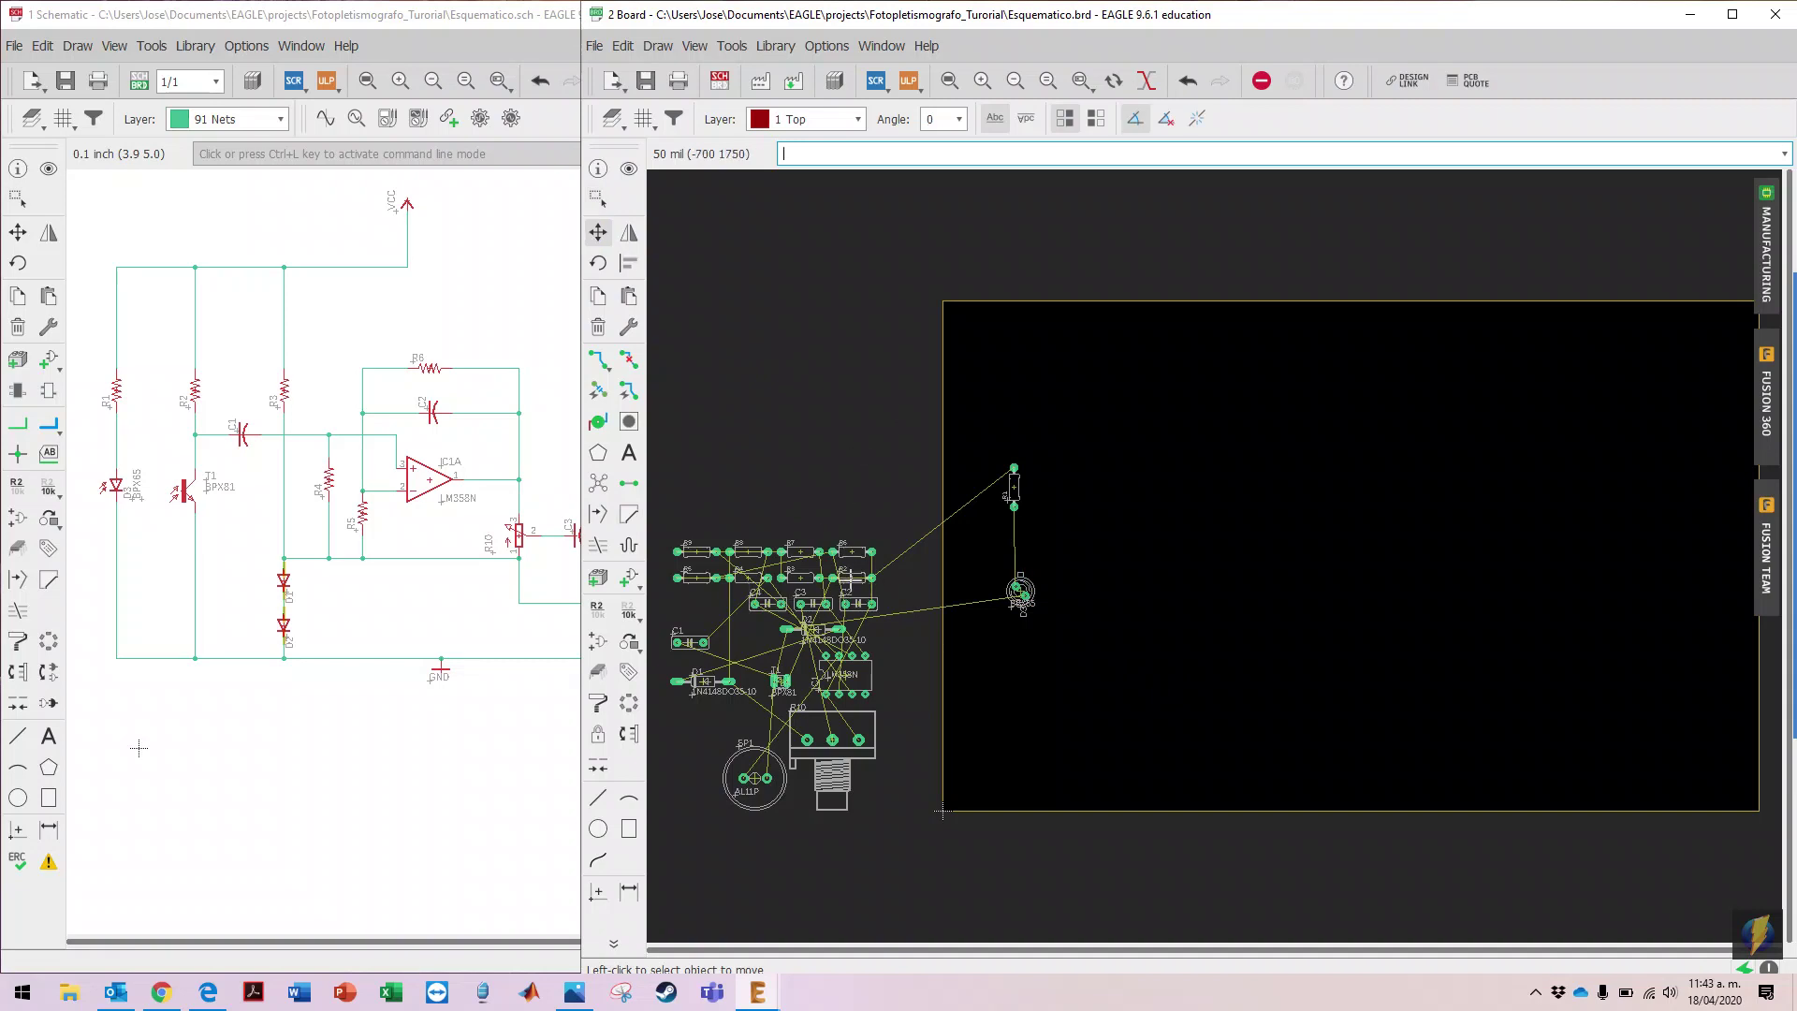
Step: Place resistor R2 to the right of R1 with phototransistor T1 below it, and rotate both parts by 90 degrees
left_click(852, 577)
left_click(1116, 484)
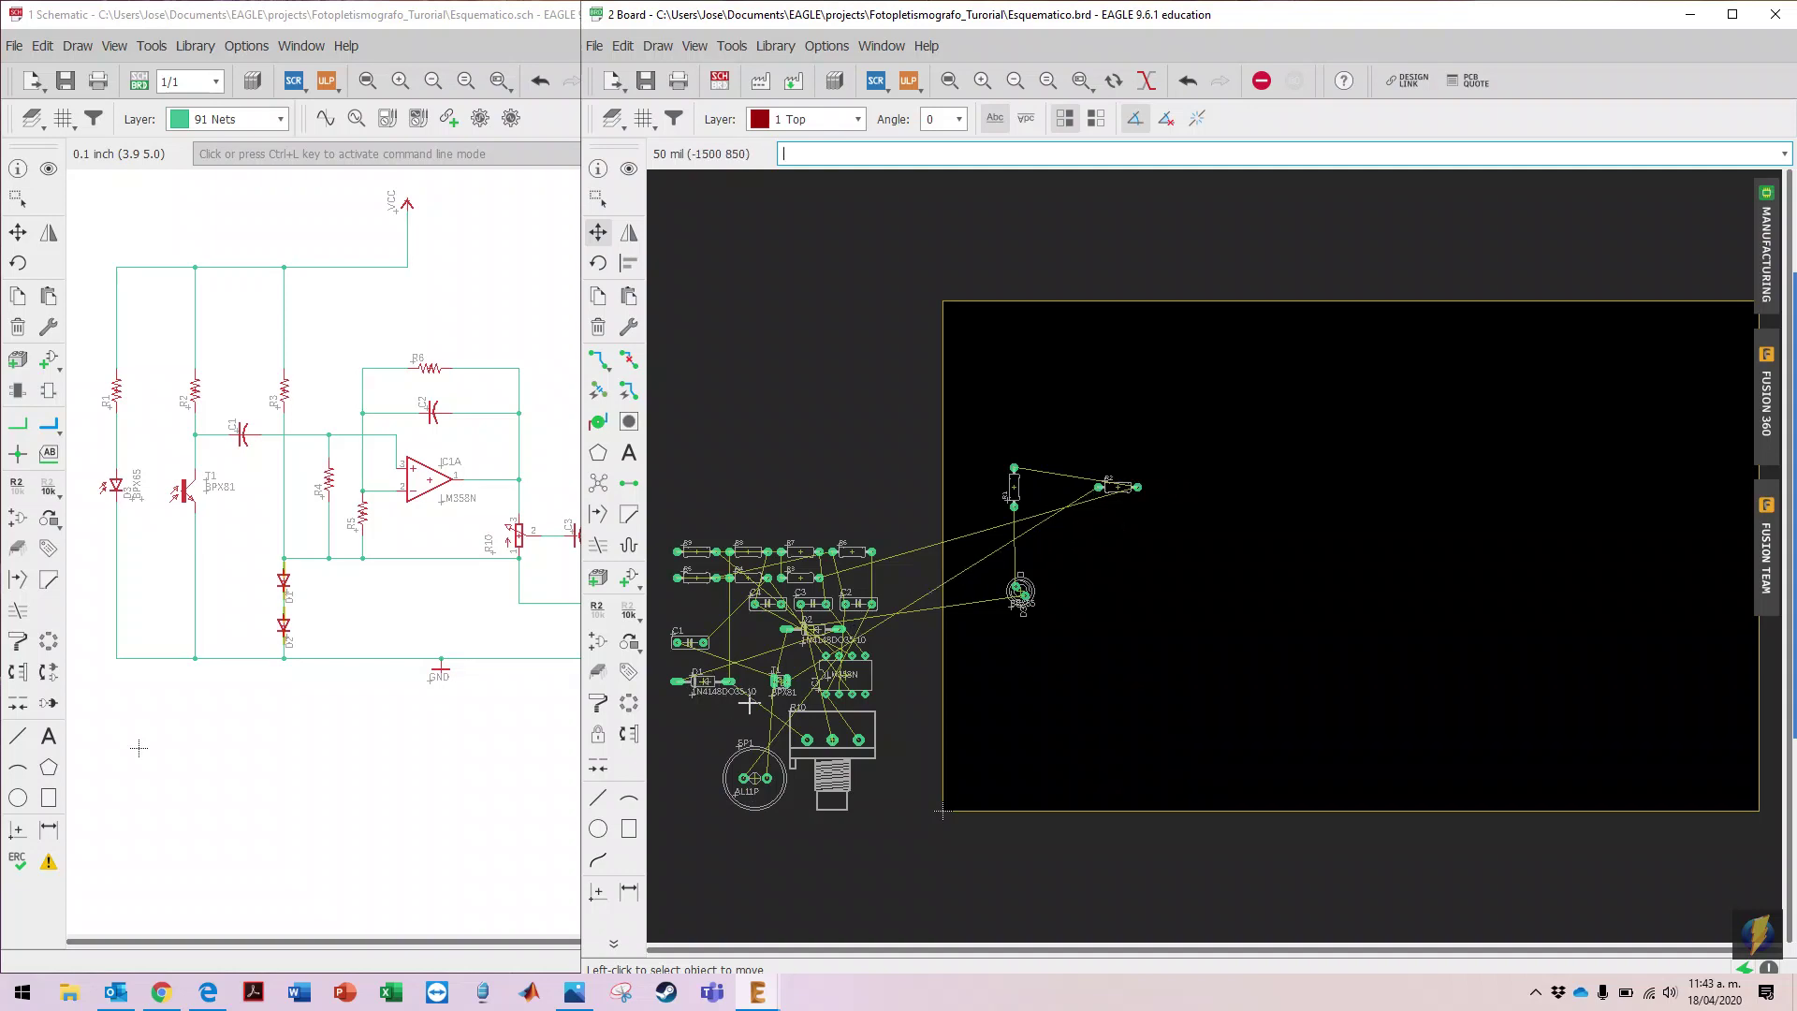
left_click(779, 681)
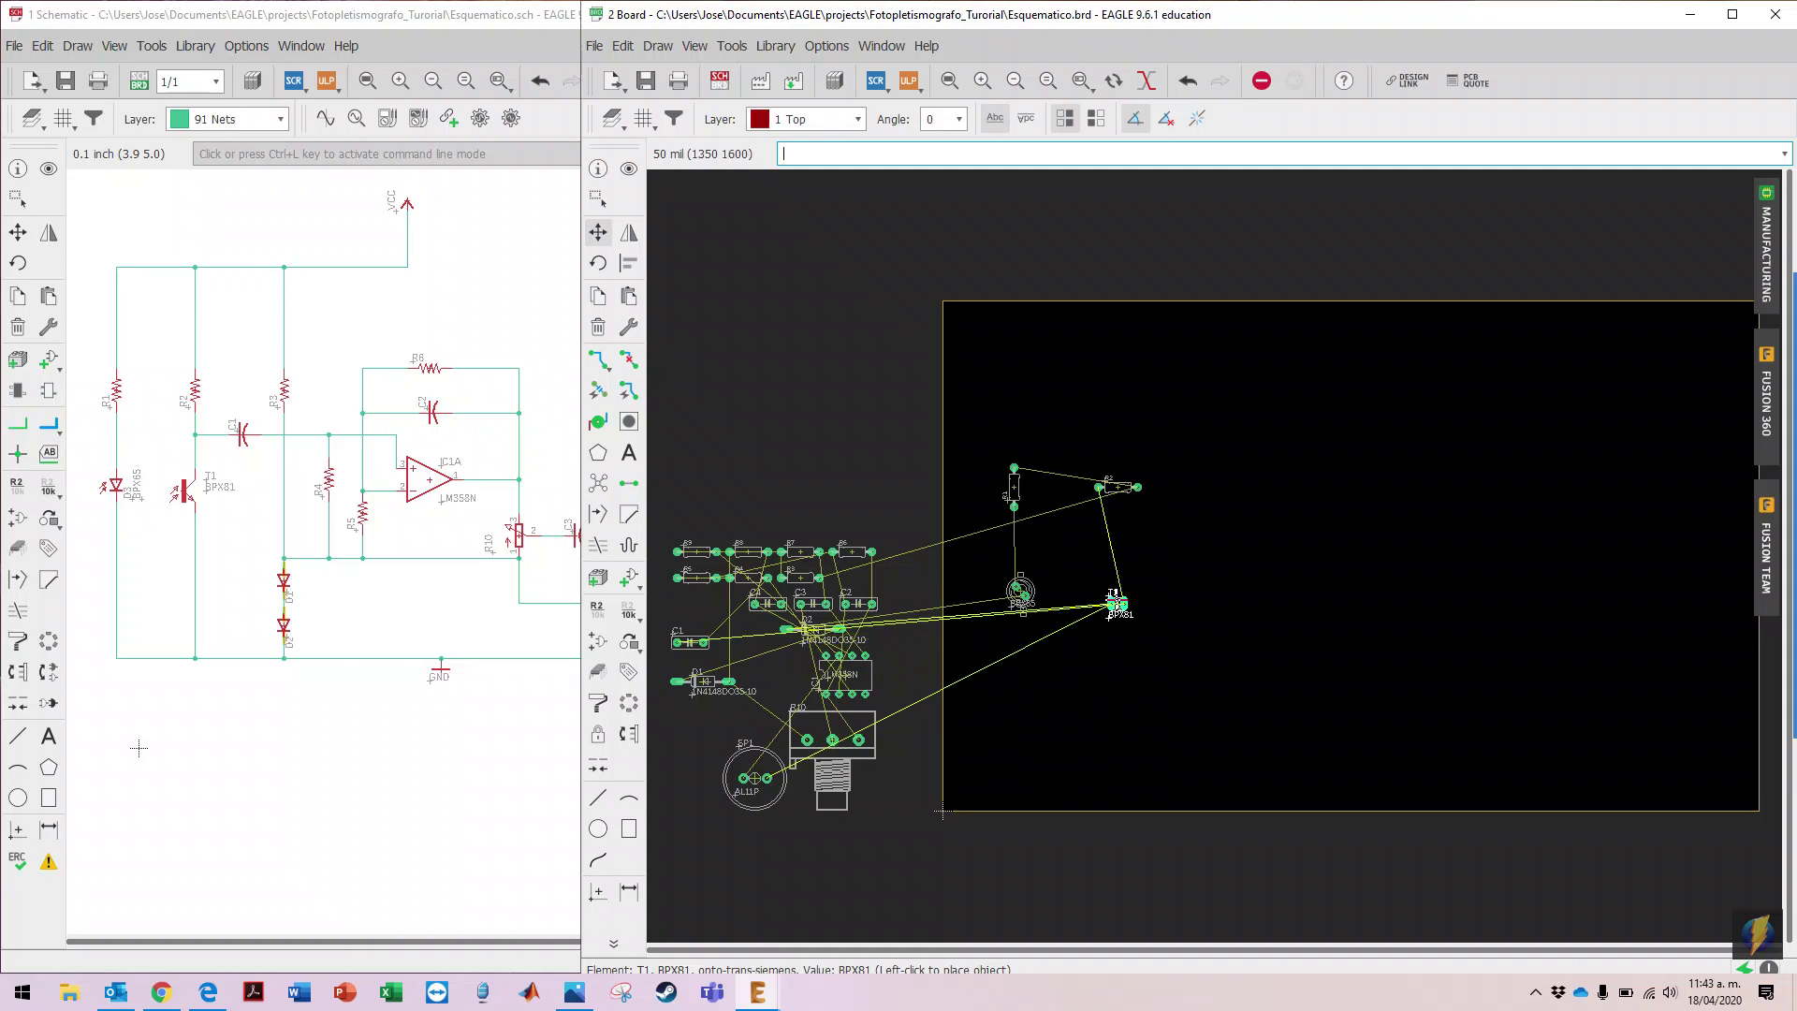
left_click(1109, 590)
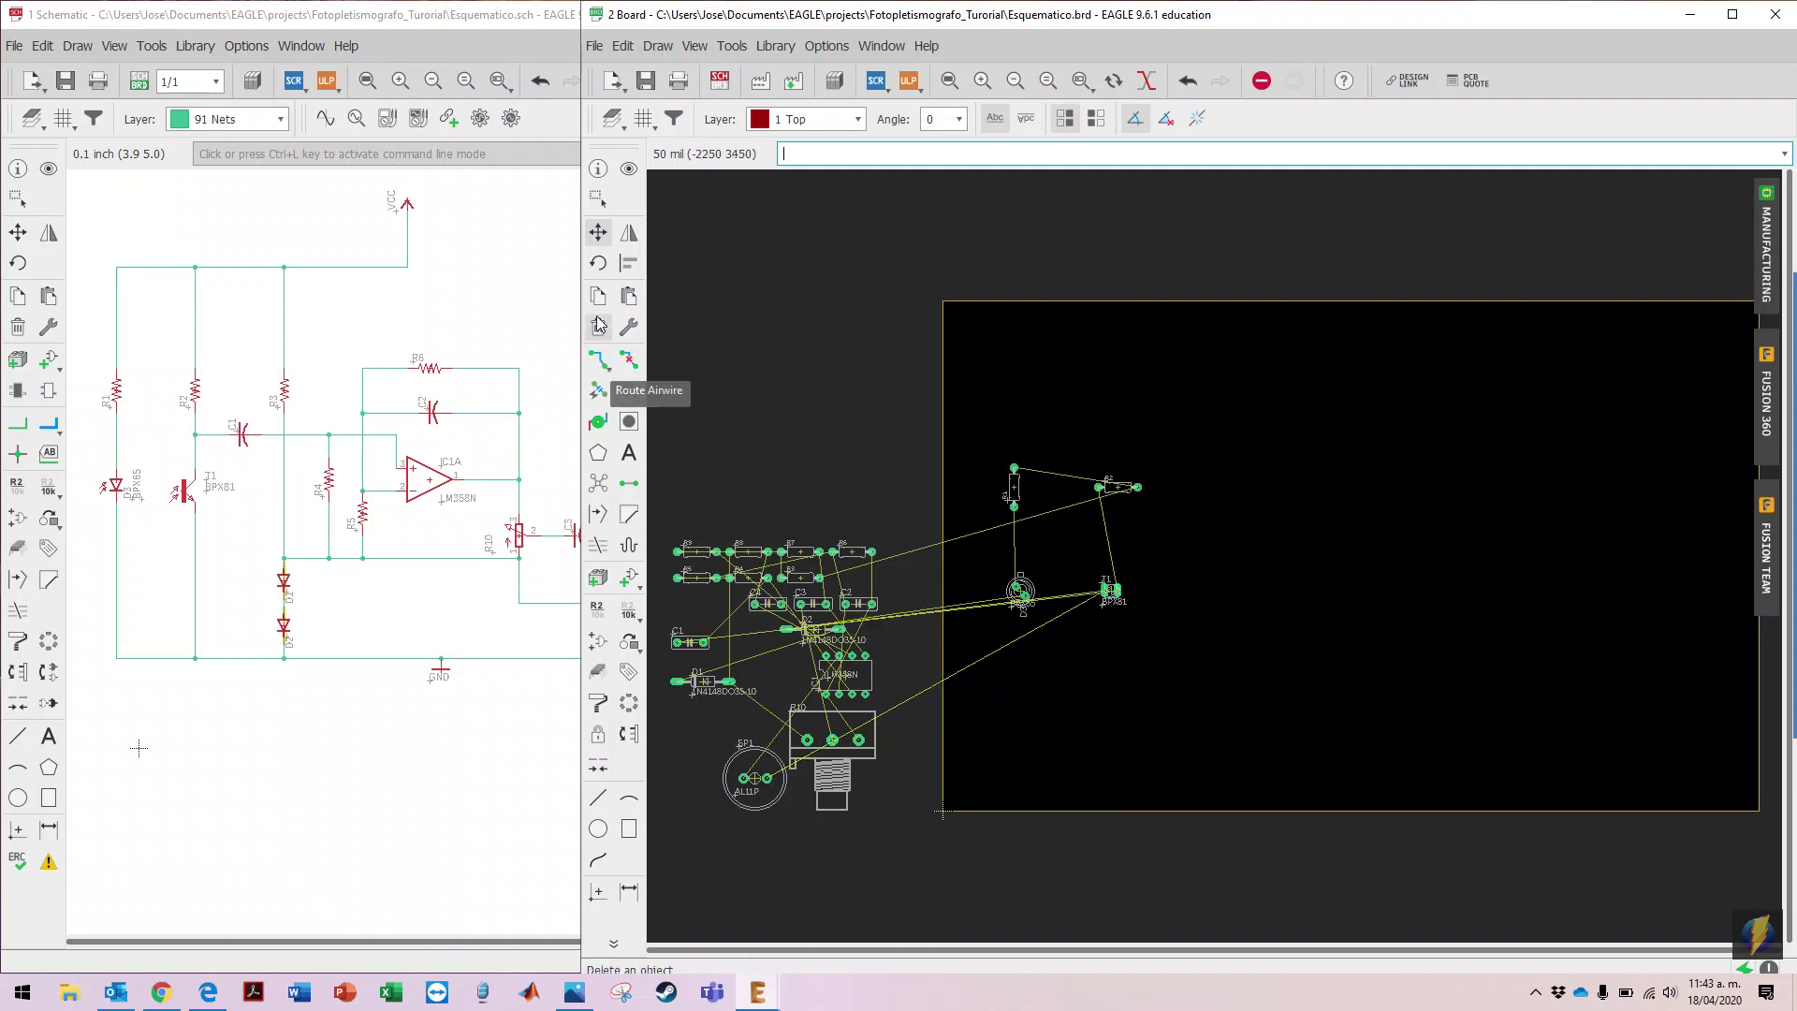
left_click(598, 263)
left_click(1120, 484)
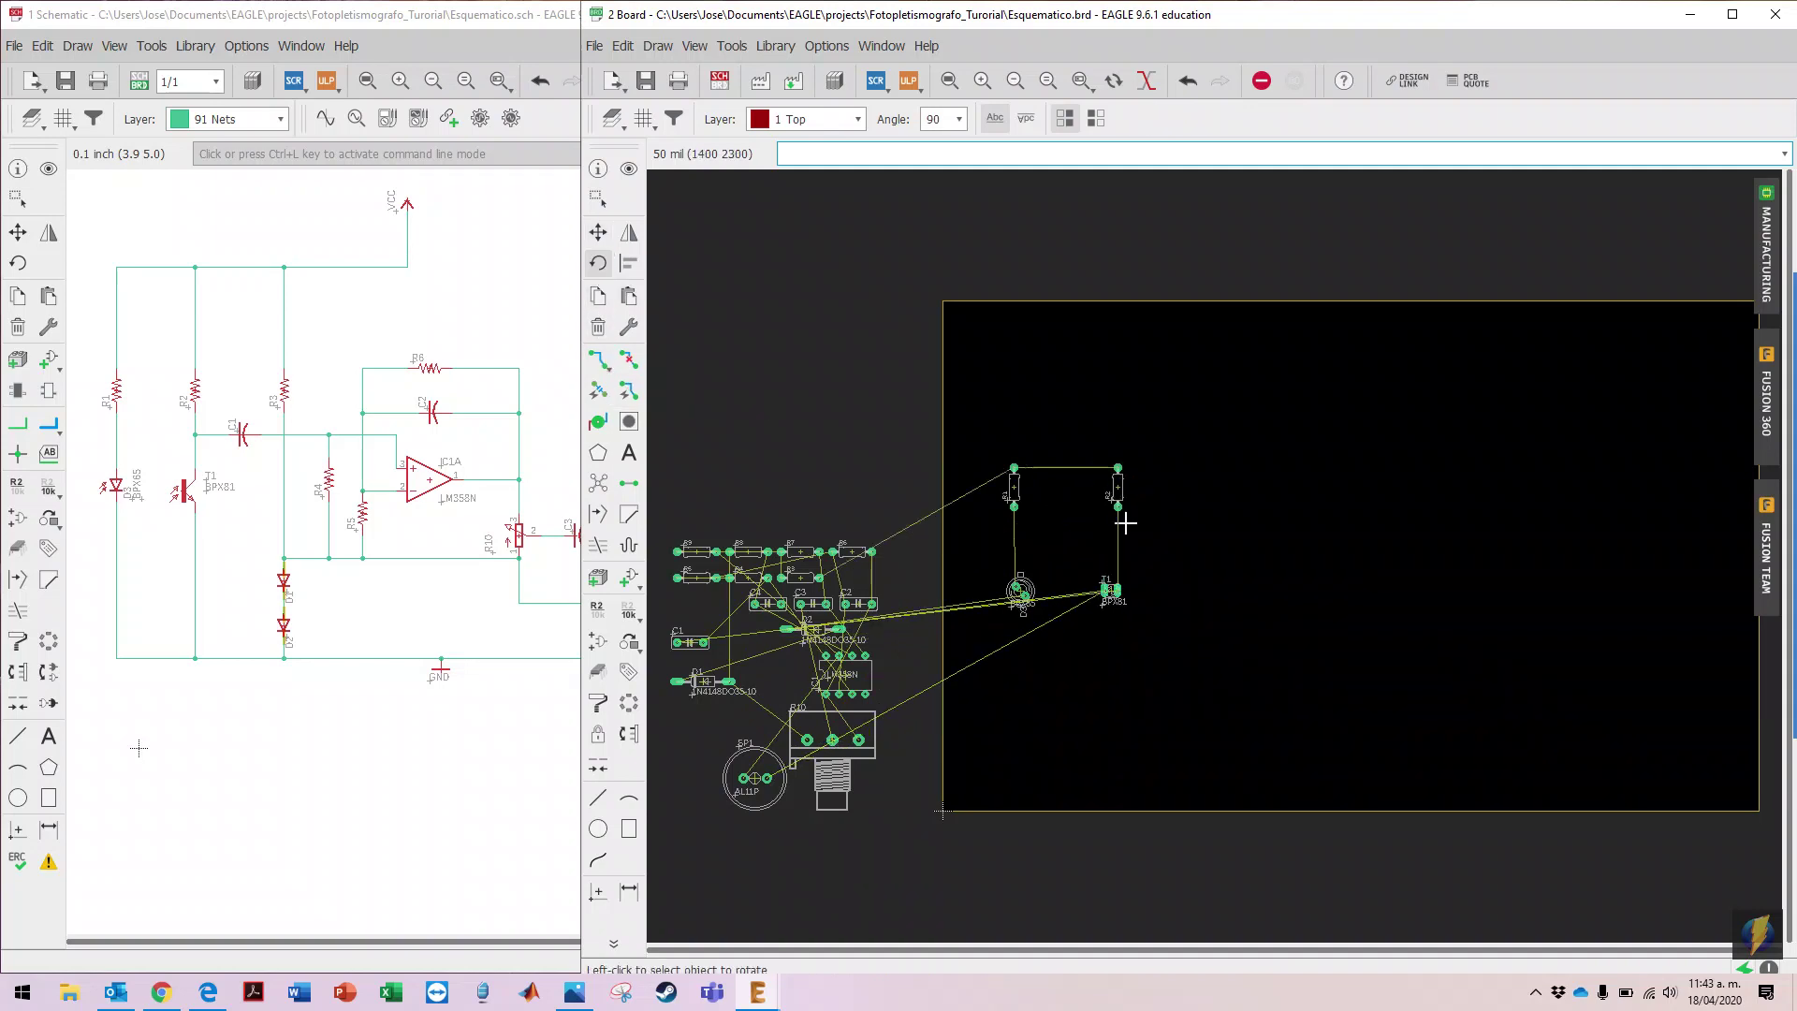
left_click(1113, 590)
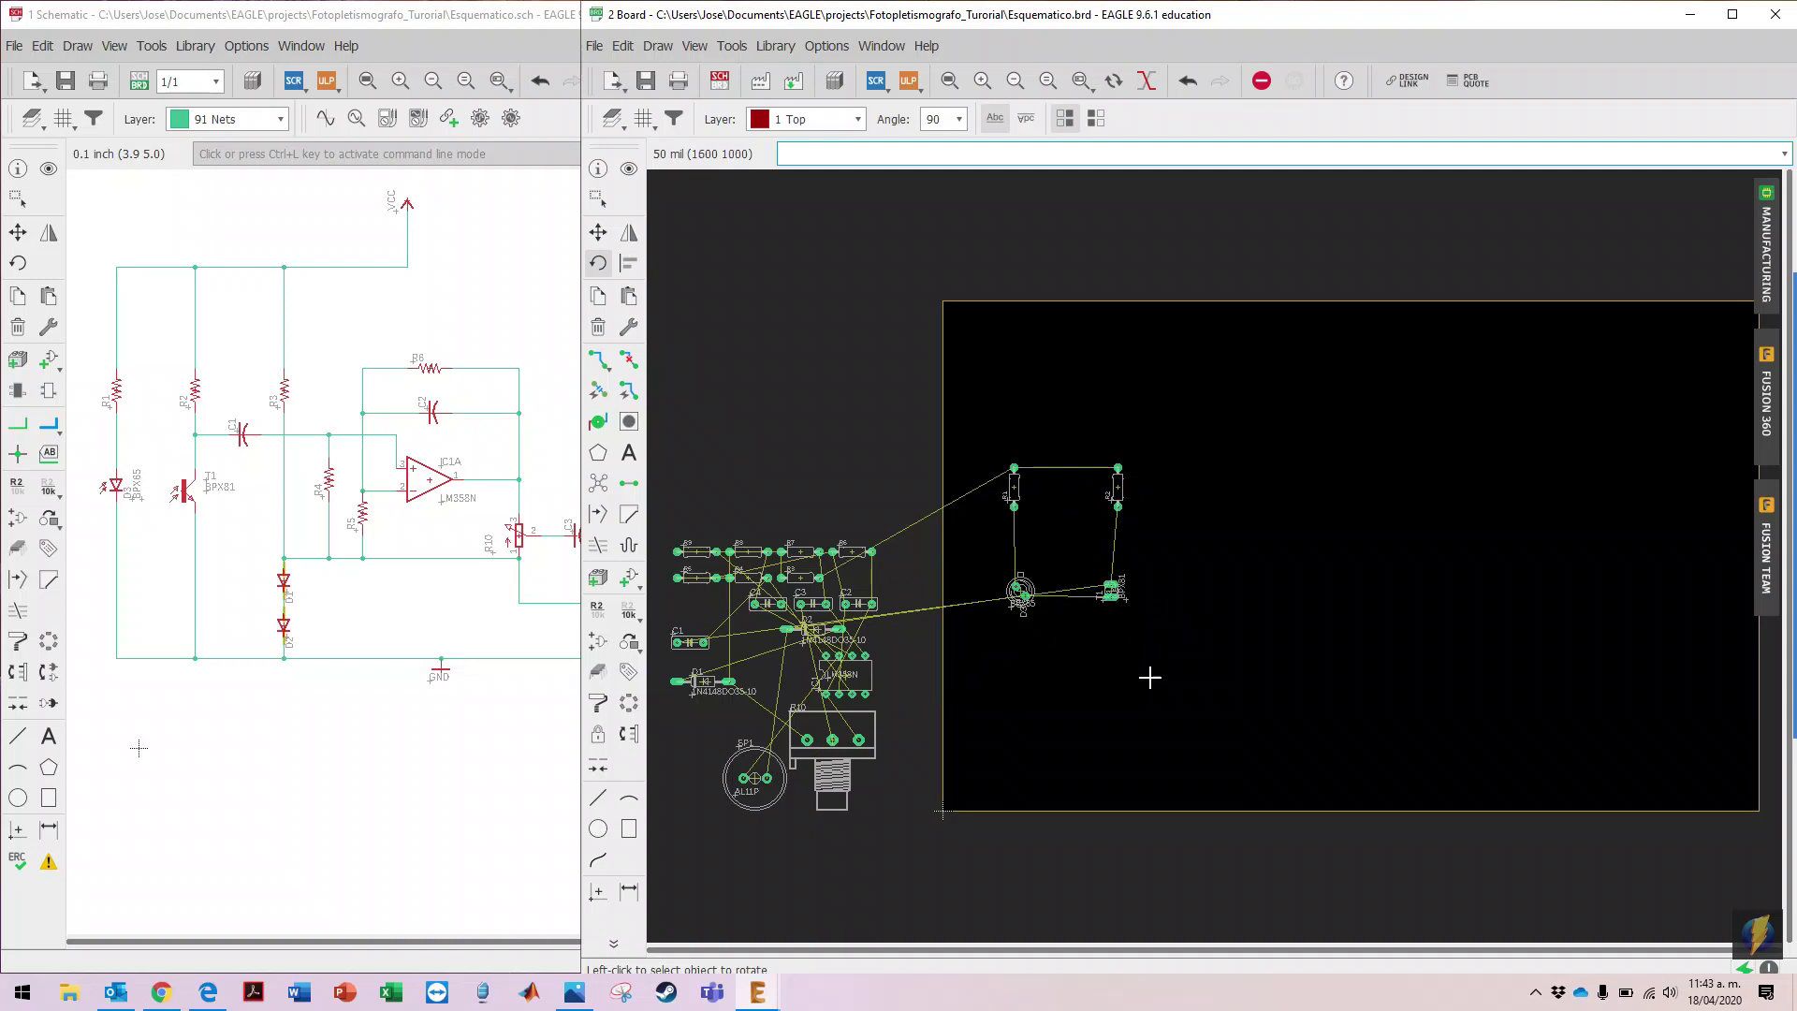
Step: Move resistor R2 closer to R1 and align phototransistor T1 directly below R2
left_click(598, 232)
left_click(1102, 472)
left_click(1078, 487)
left_click(1111, 593)
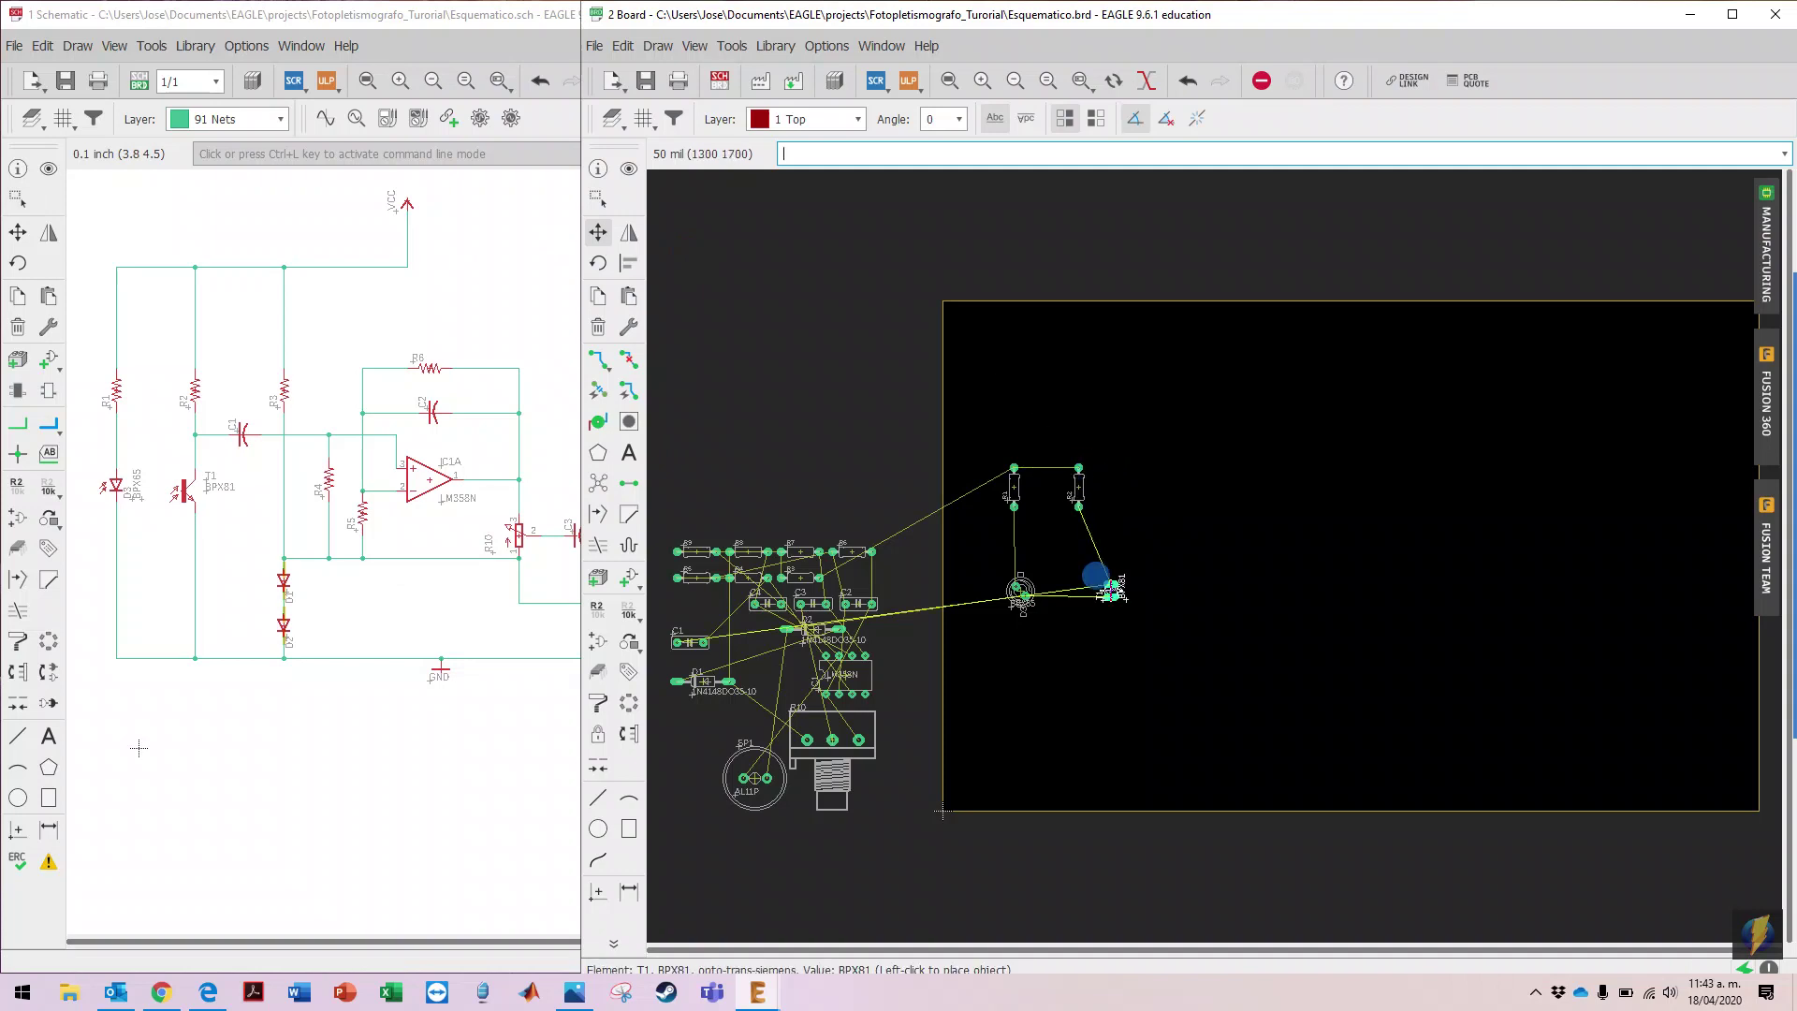
left_click(1067, 577)
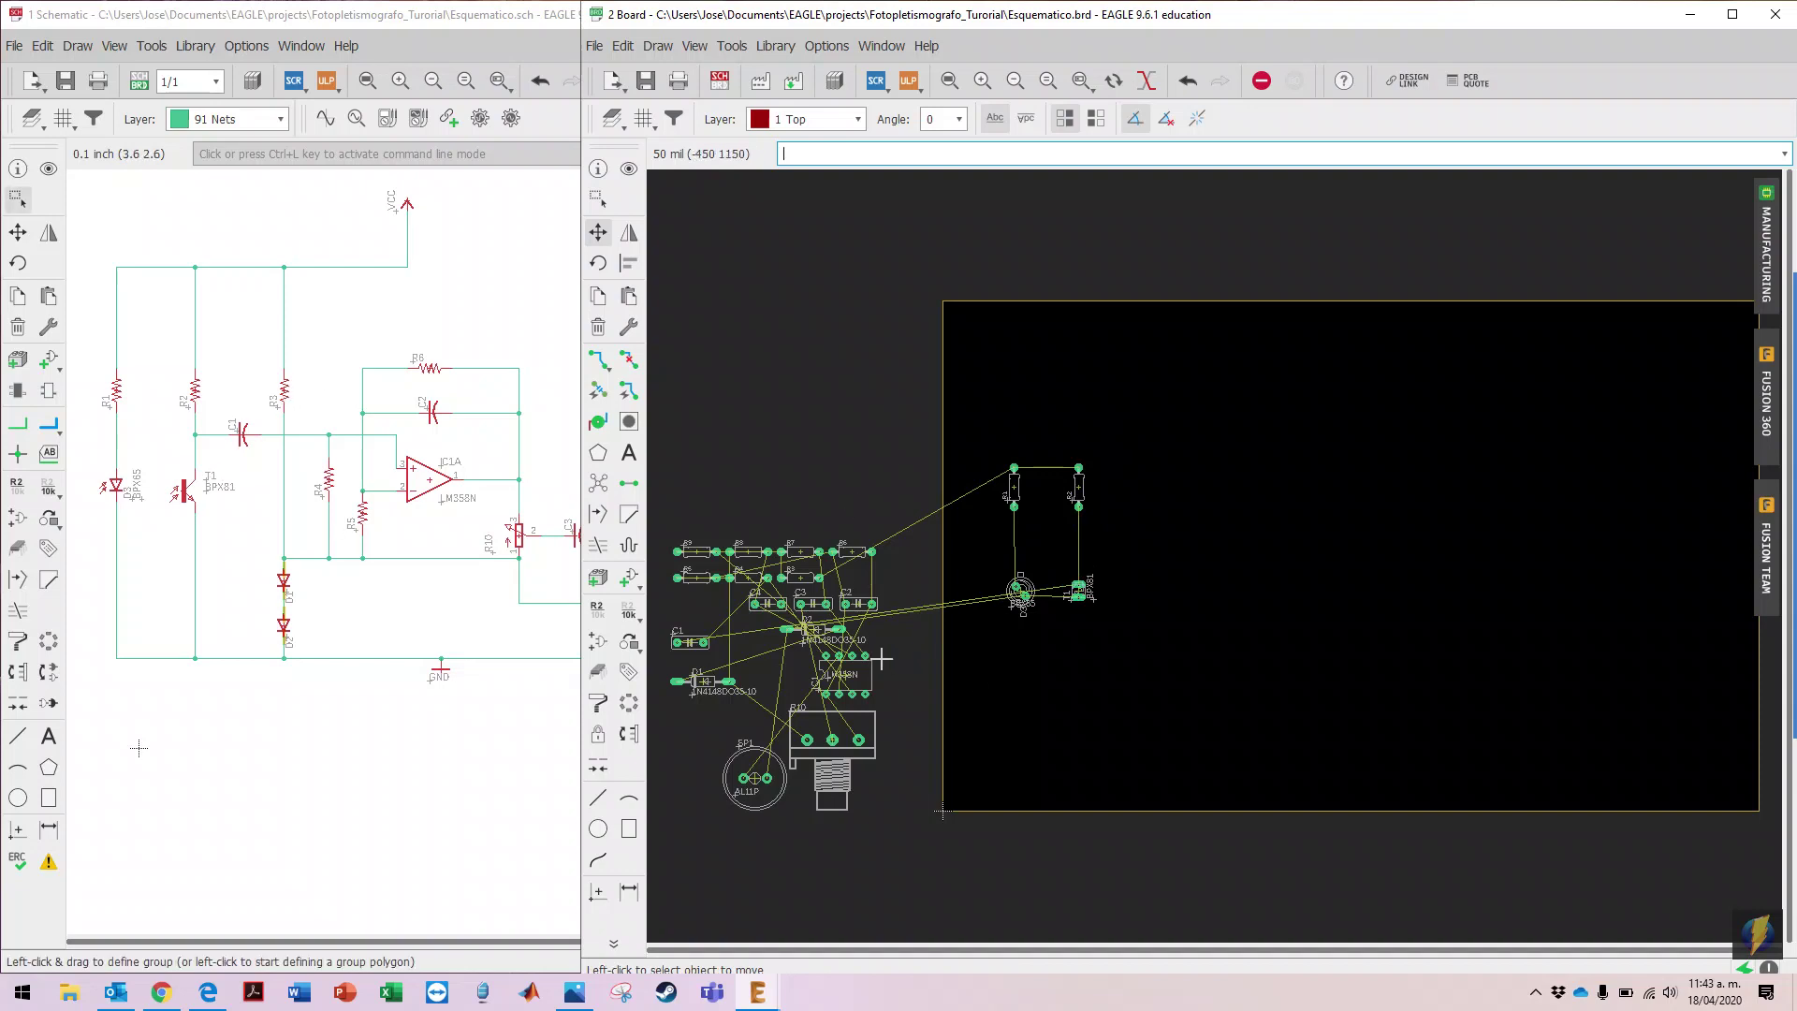
Step: Place resistor R3 to the right of R2 at the same height and rotate it to vertical
left_click(795, 576)
left_click(1174, 487)
key("ctrl+r")
left_click(1184, 486)
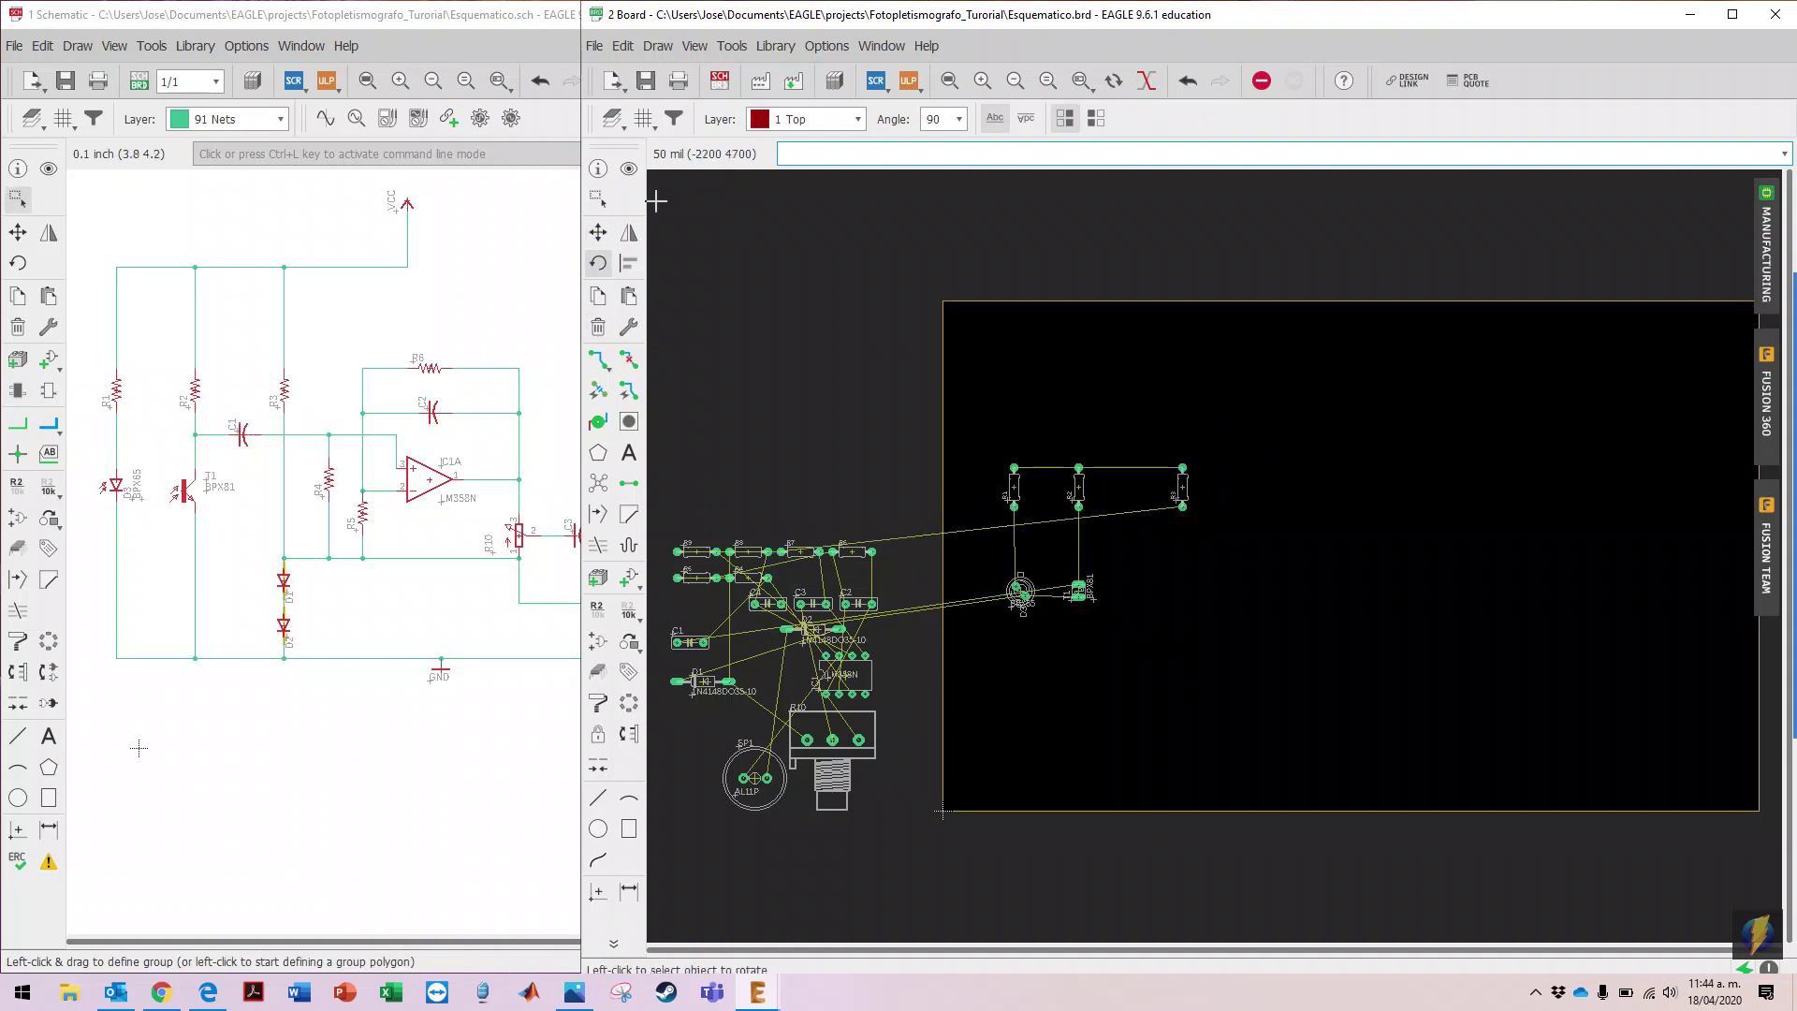
Step: Place capacitor C1 horizontally between the R2 and R3 columns, slightly above phototransistor T1
left_click(598, 232)
left_click(690, 641)
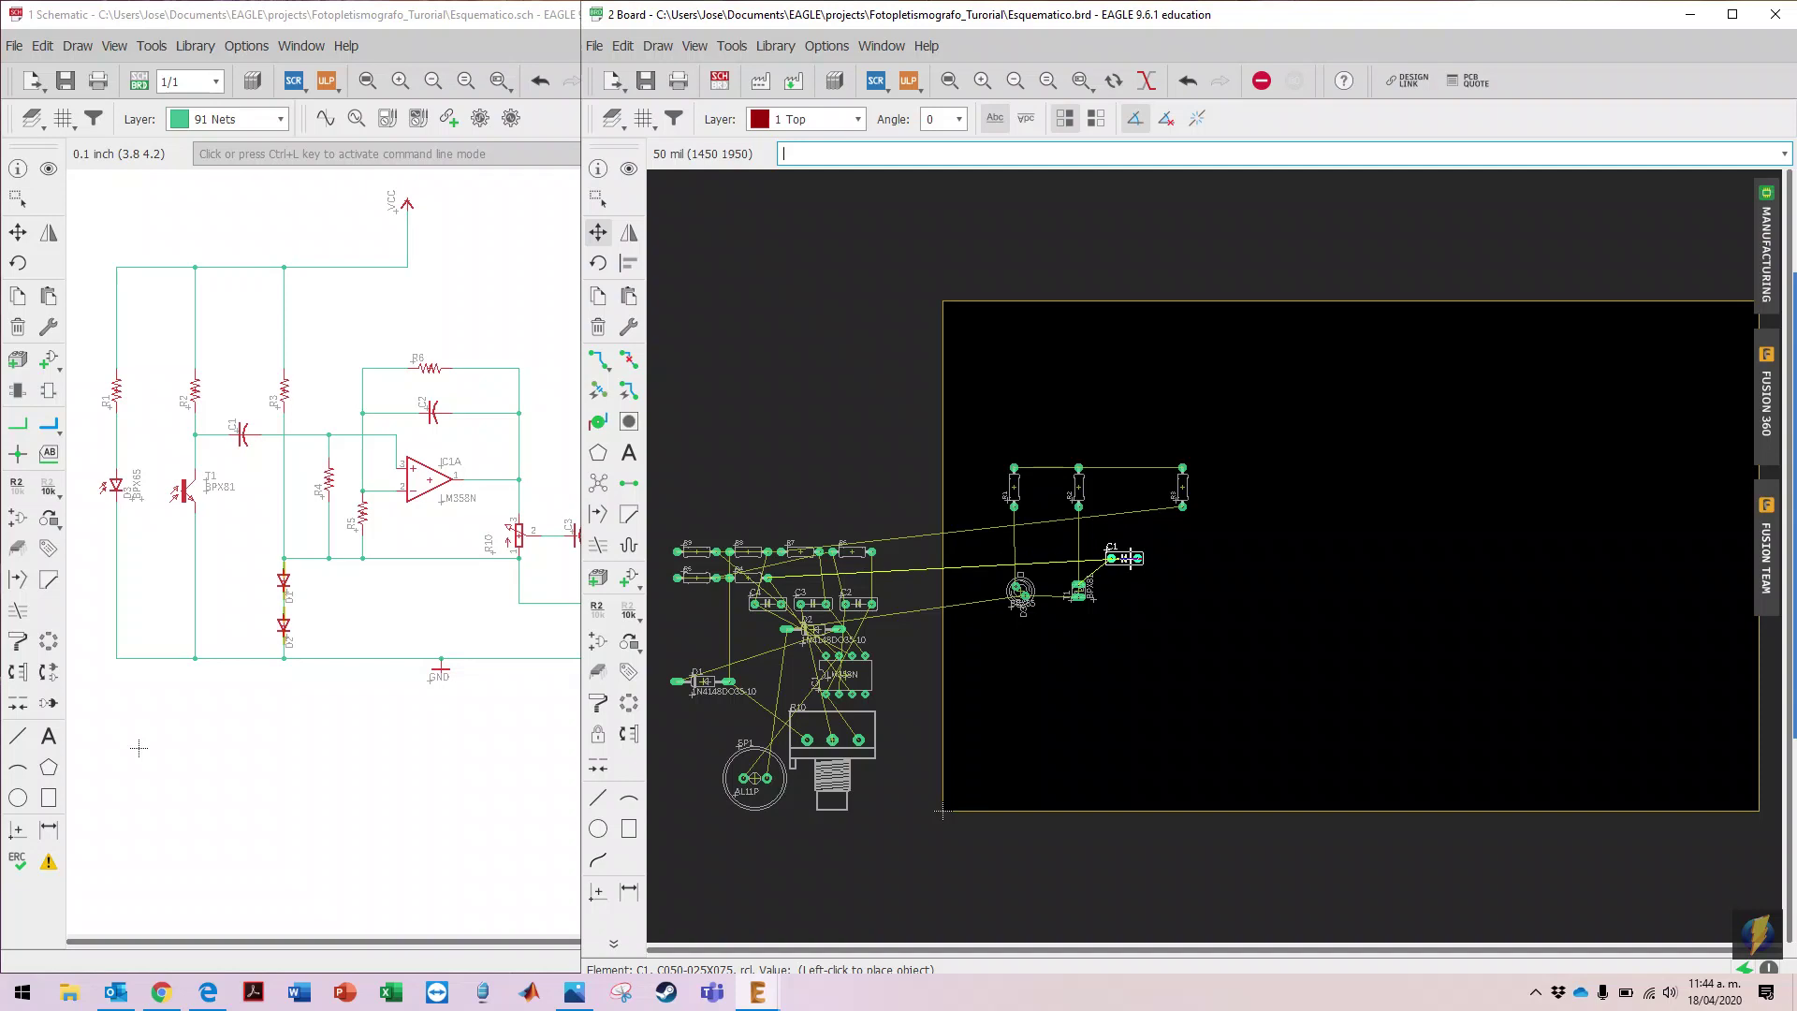
left_click(1131, 551)
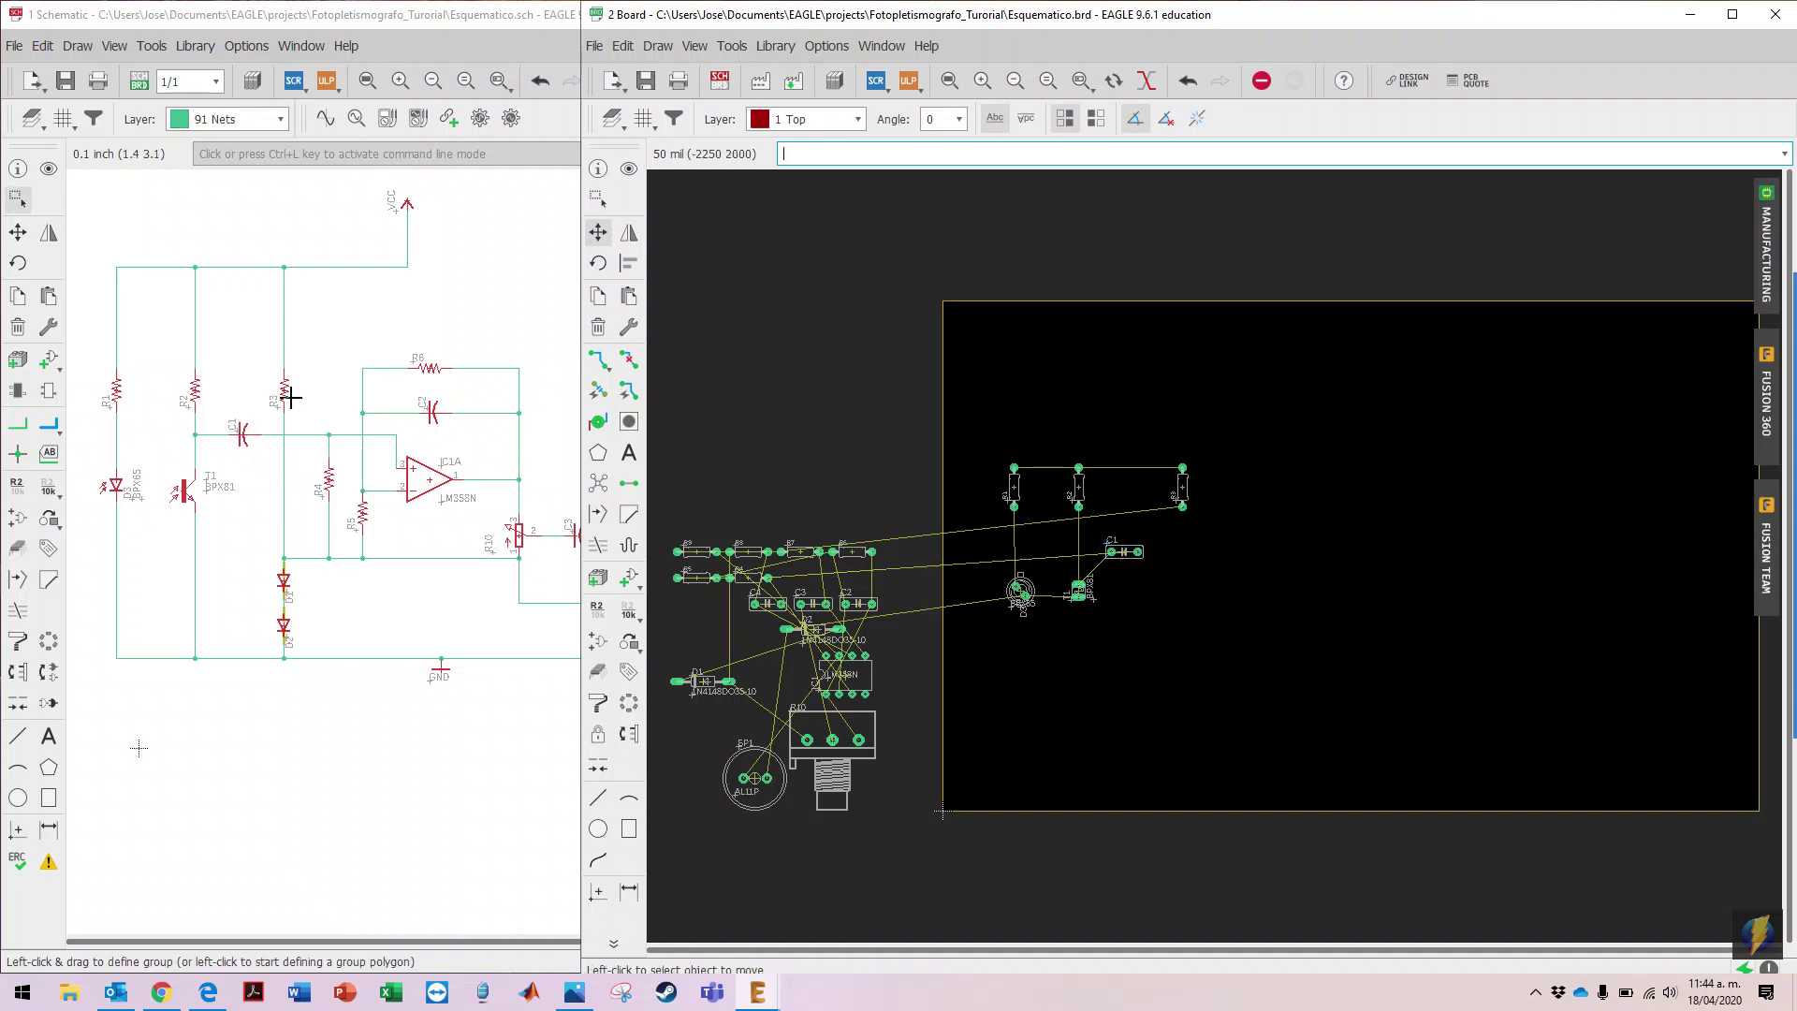
Step: Place diodes D1 and D2 below resistor R3, with D2 under D1, and rotate both to vertical
left_click(287, 596)
left_click(1175, 604)
left_click(808, 629)
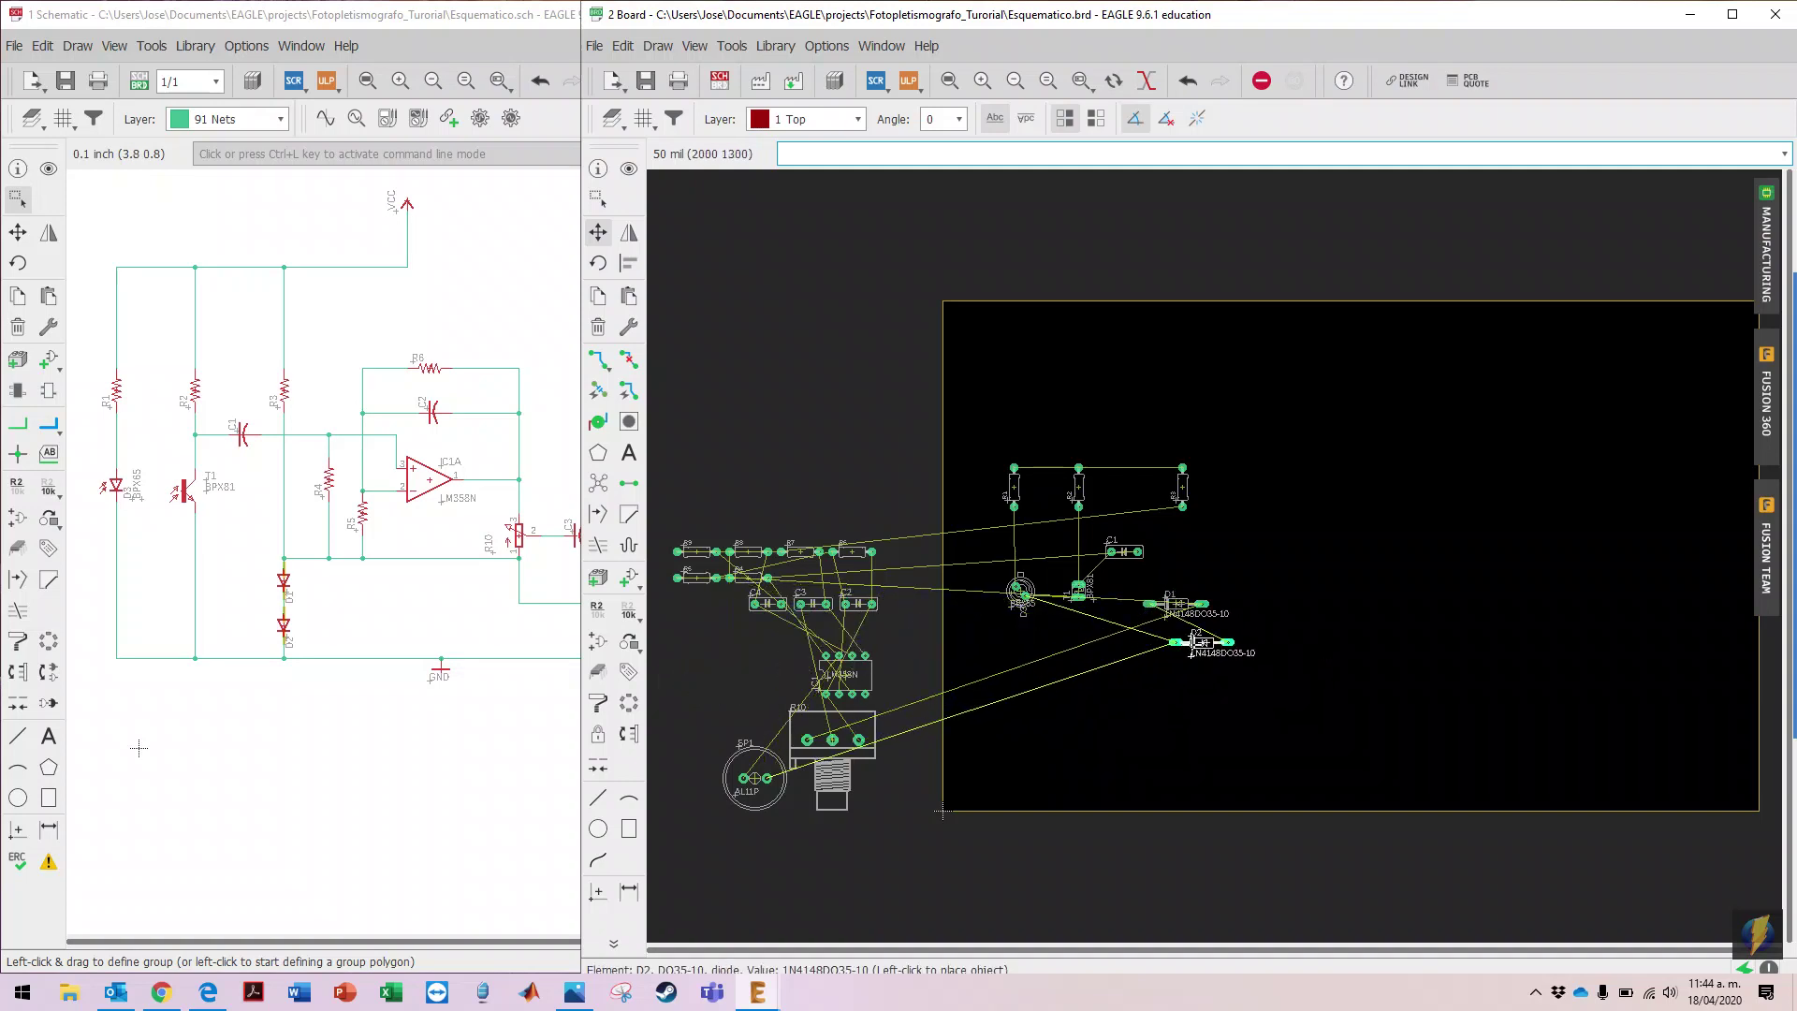
left_click(1177, 662)
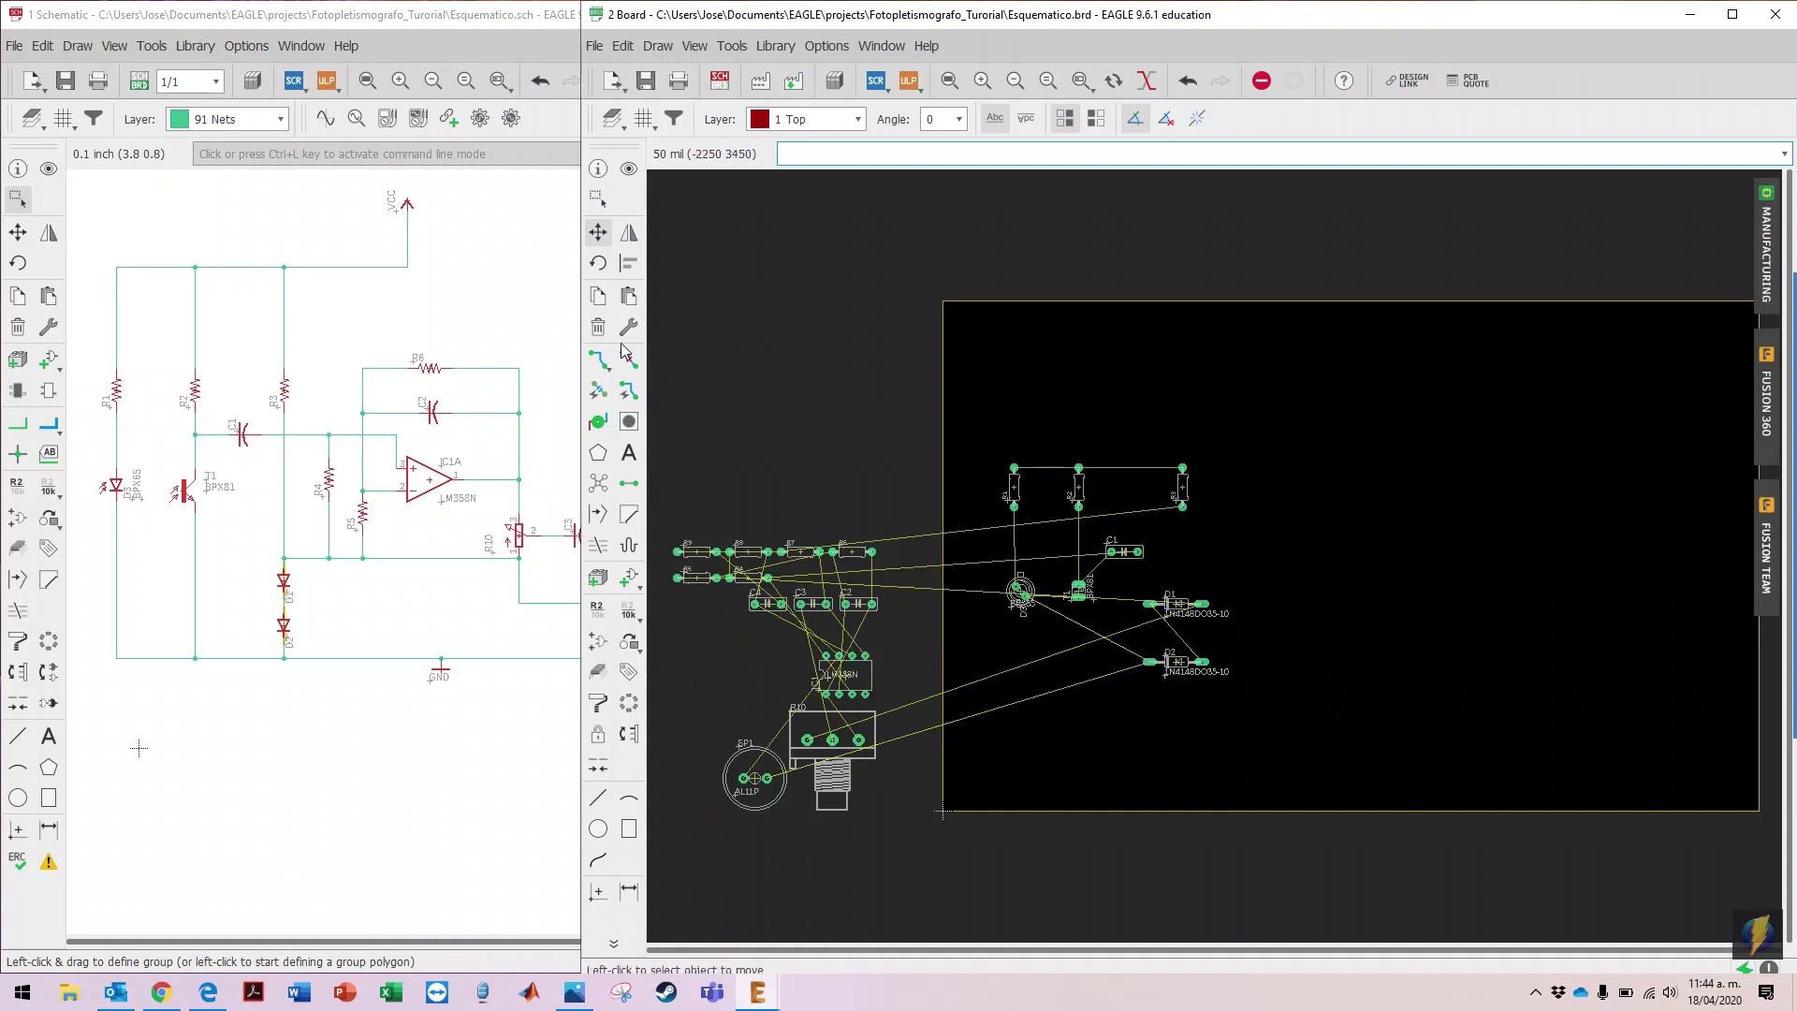
left_click(598, 263)
left_click(1173, 604)
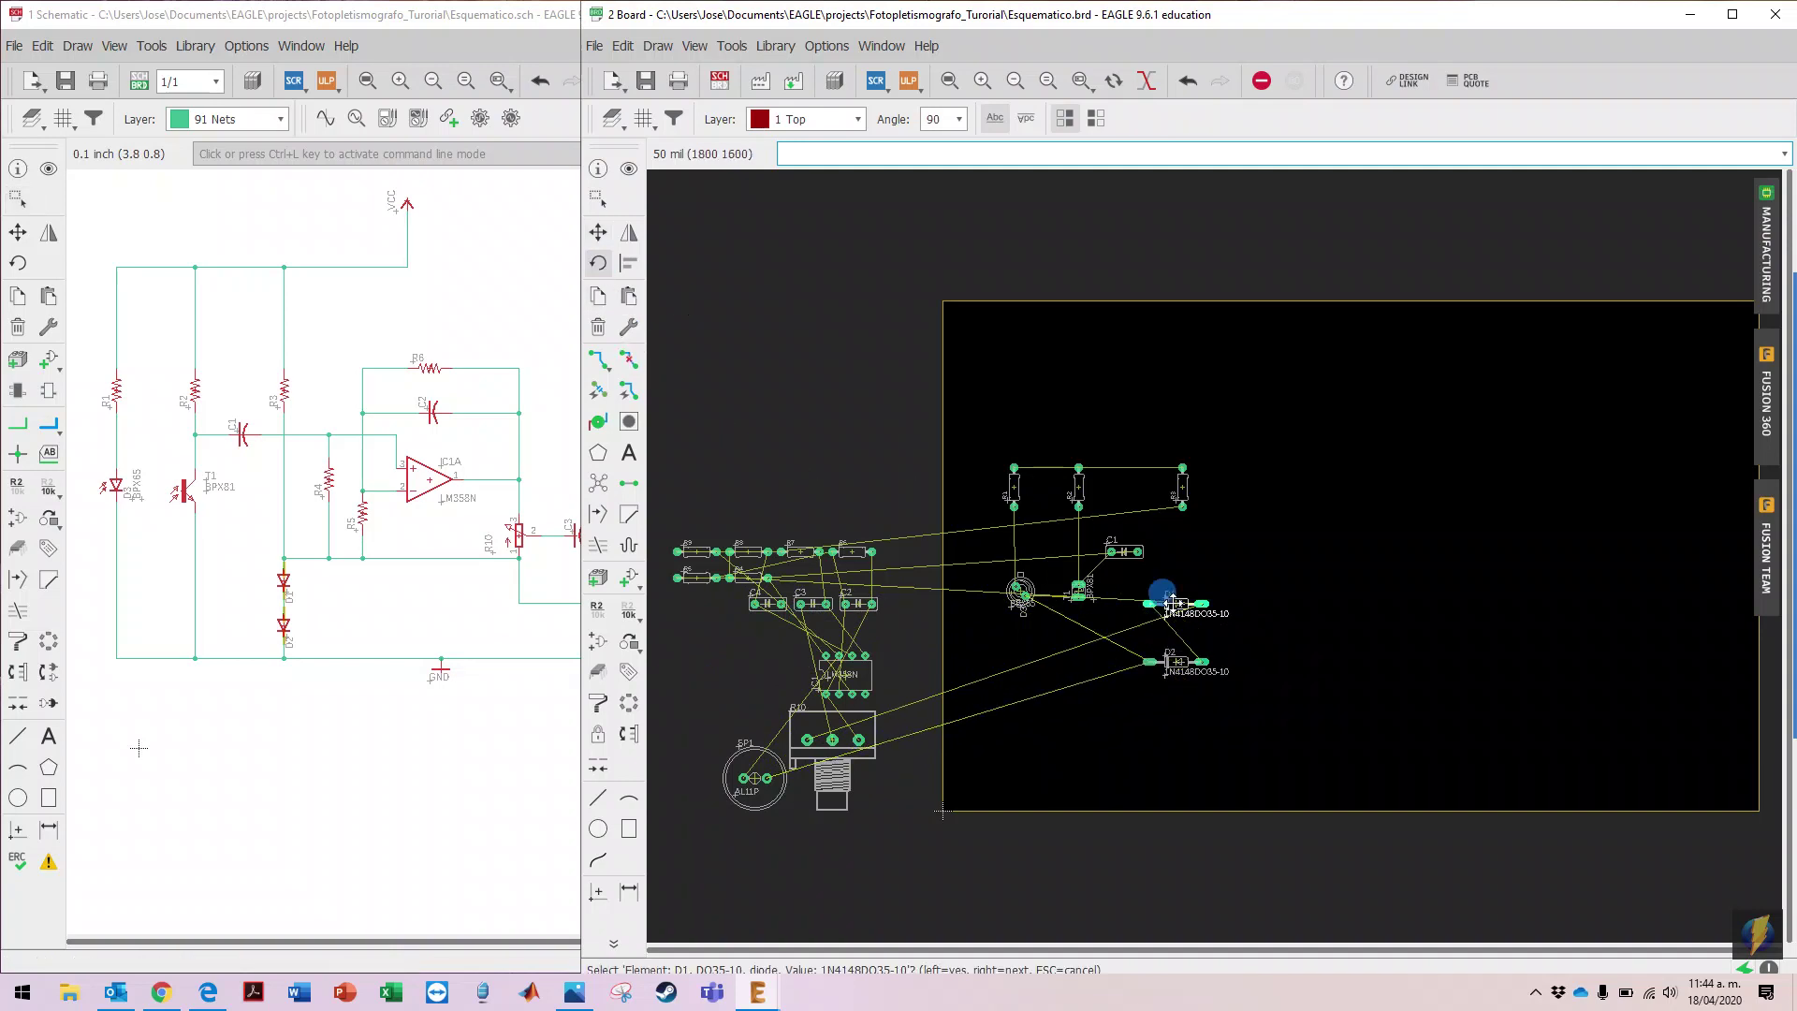
left_click(1176, 662)
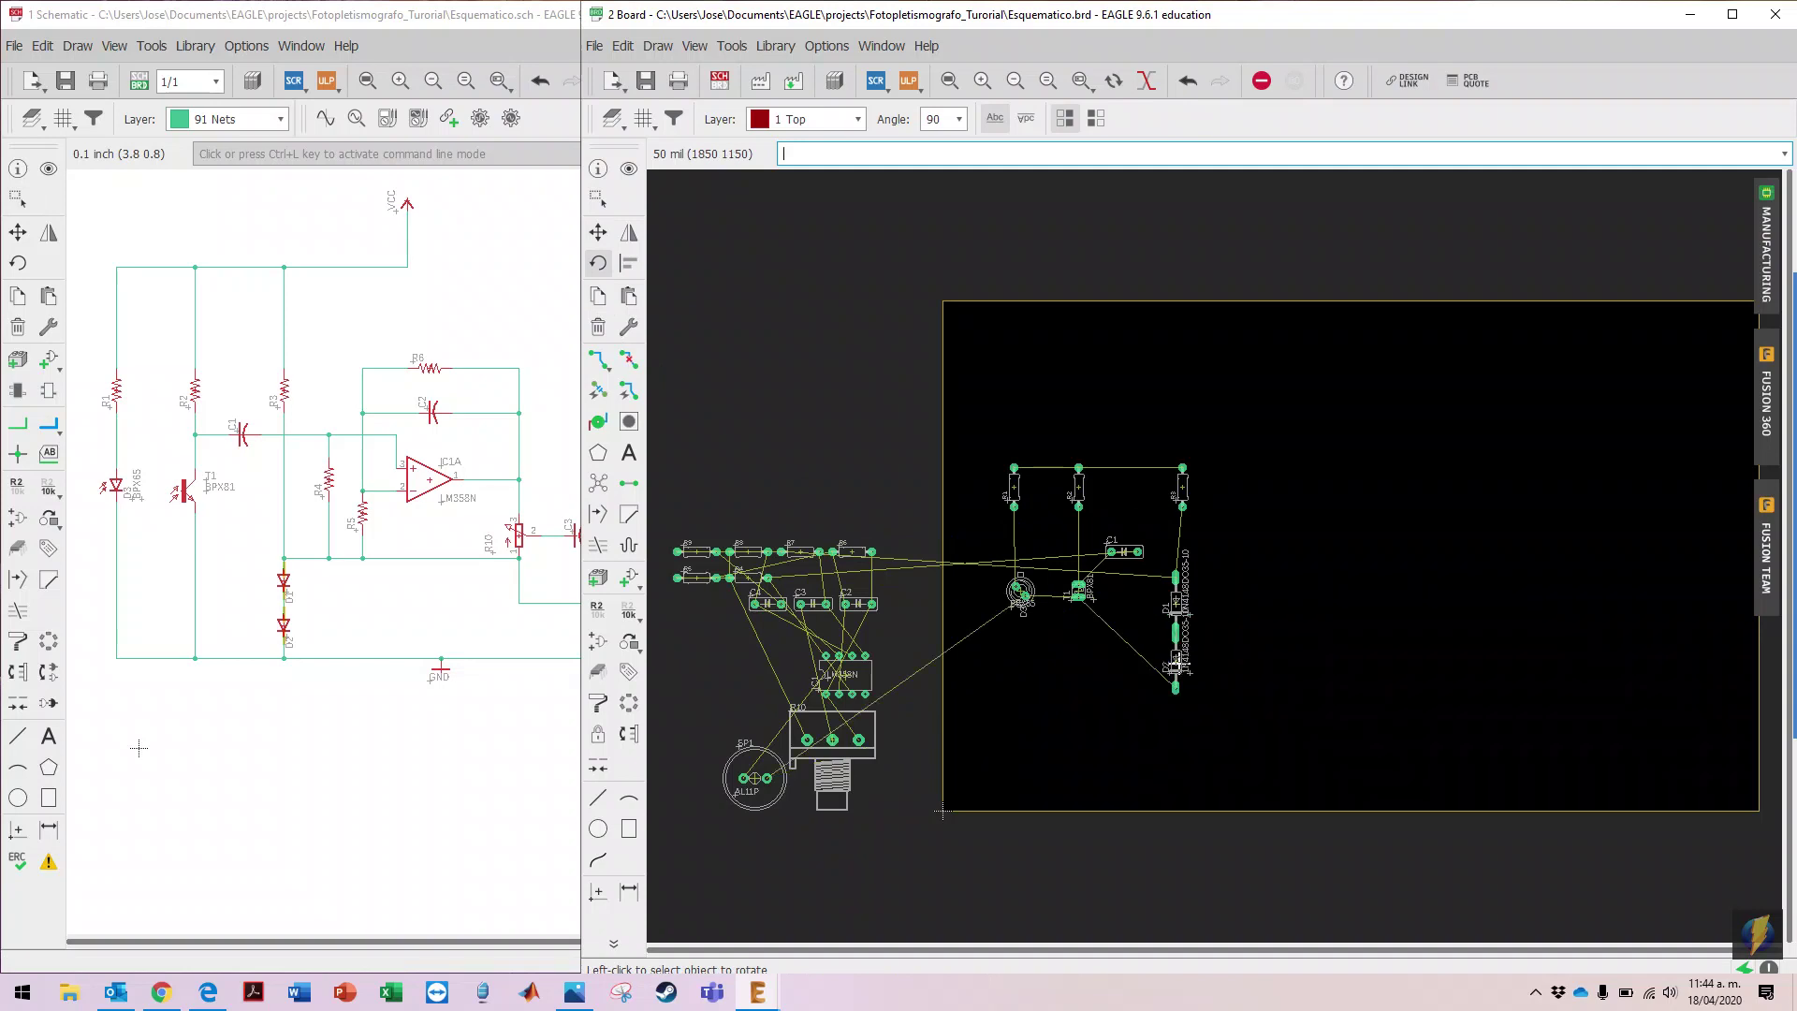
Step: Align diodes D1 and D2 in one column directly beneath resistor R3, leaving a gap between them
left_click(599, 232)
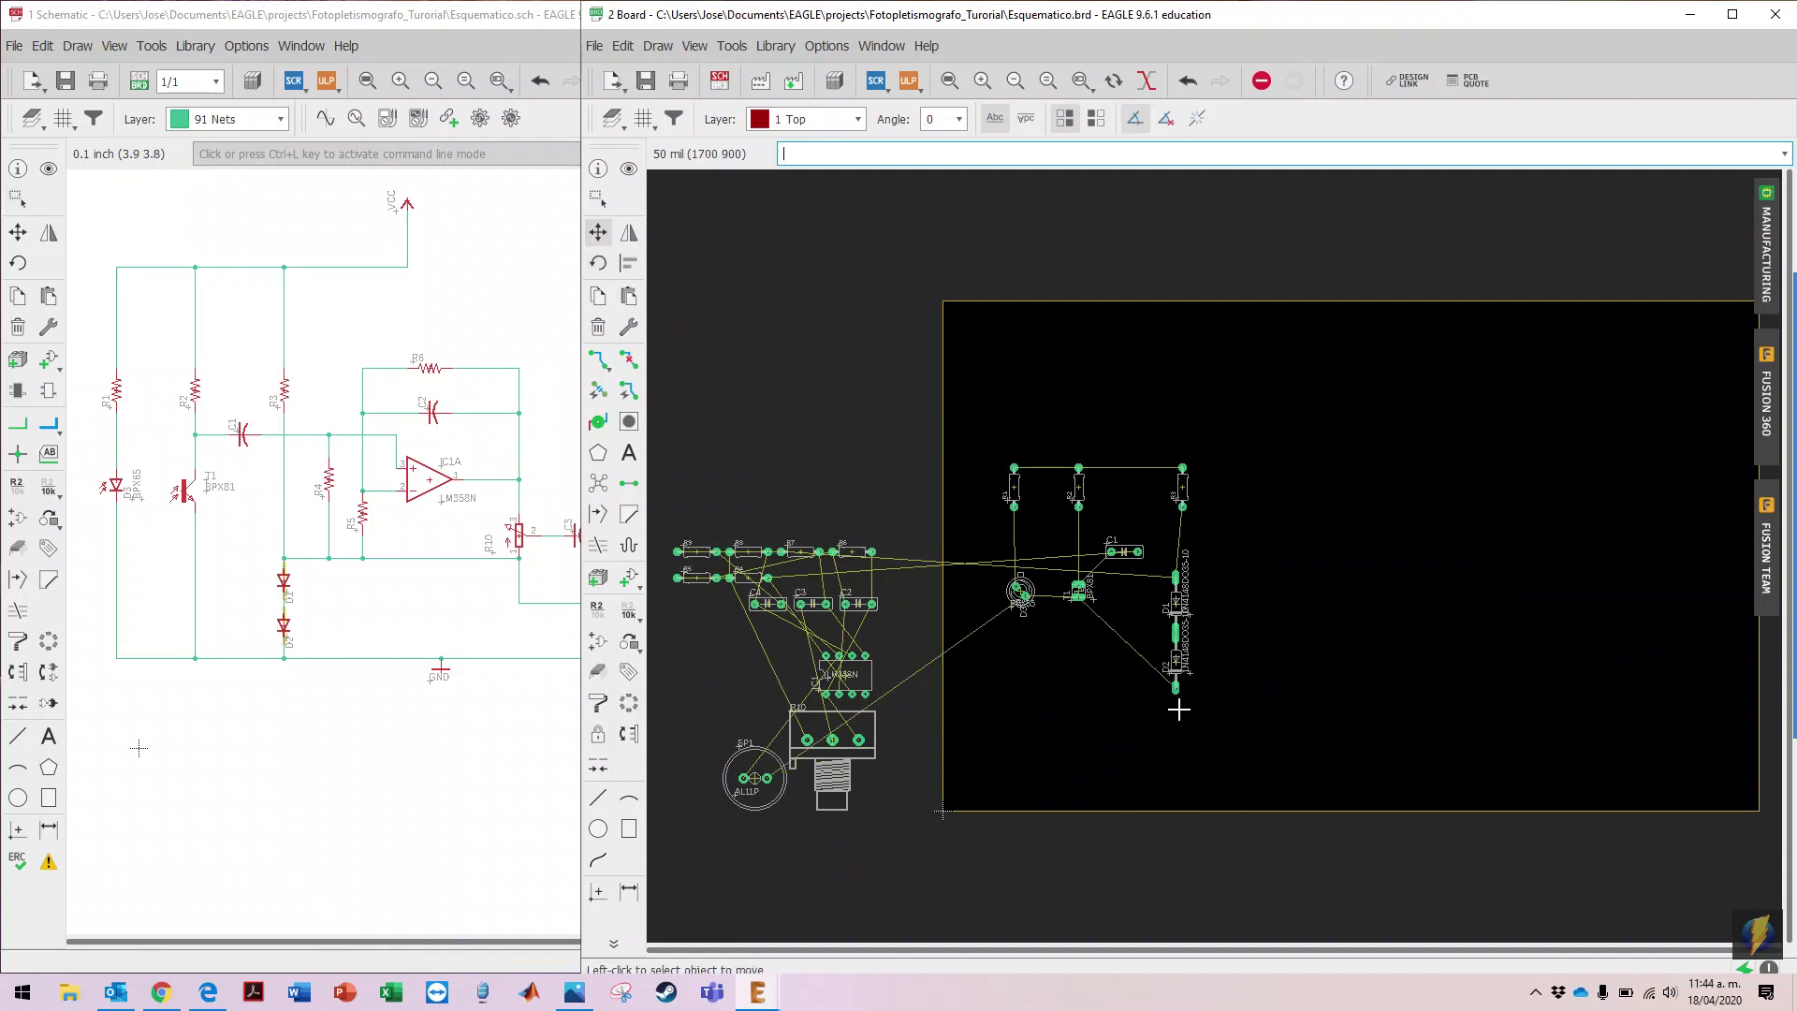
left_click(1175, 665)
left_click(1181, 686)
left_click(1176, 601)
left_click(1182, 604)
left_click(1181, 681)
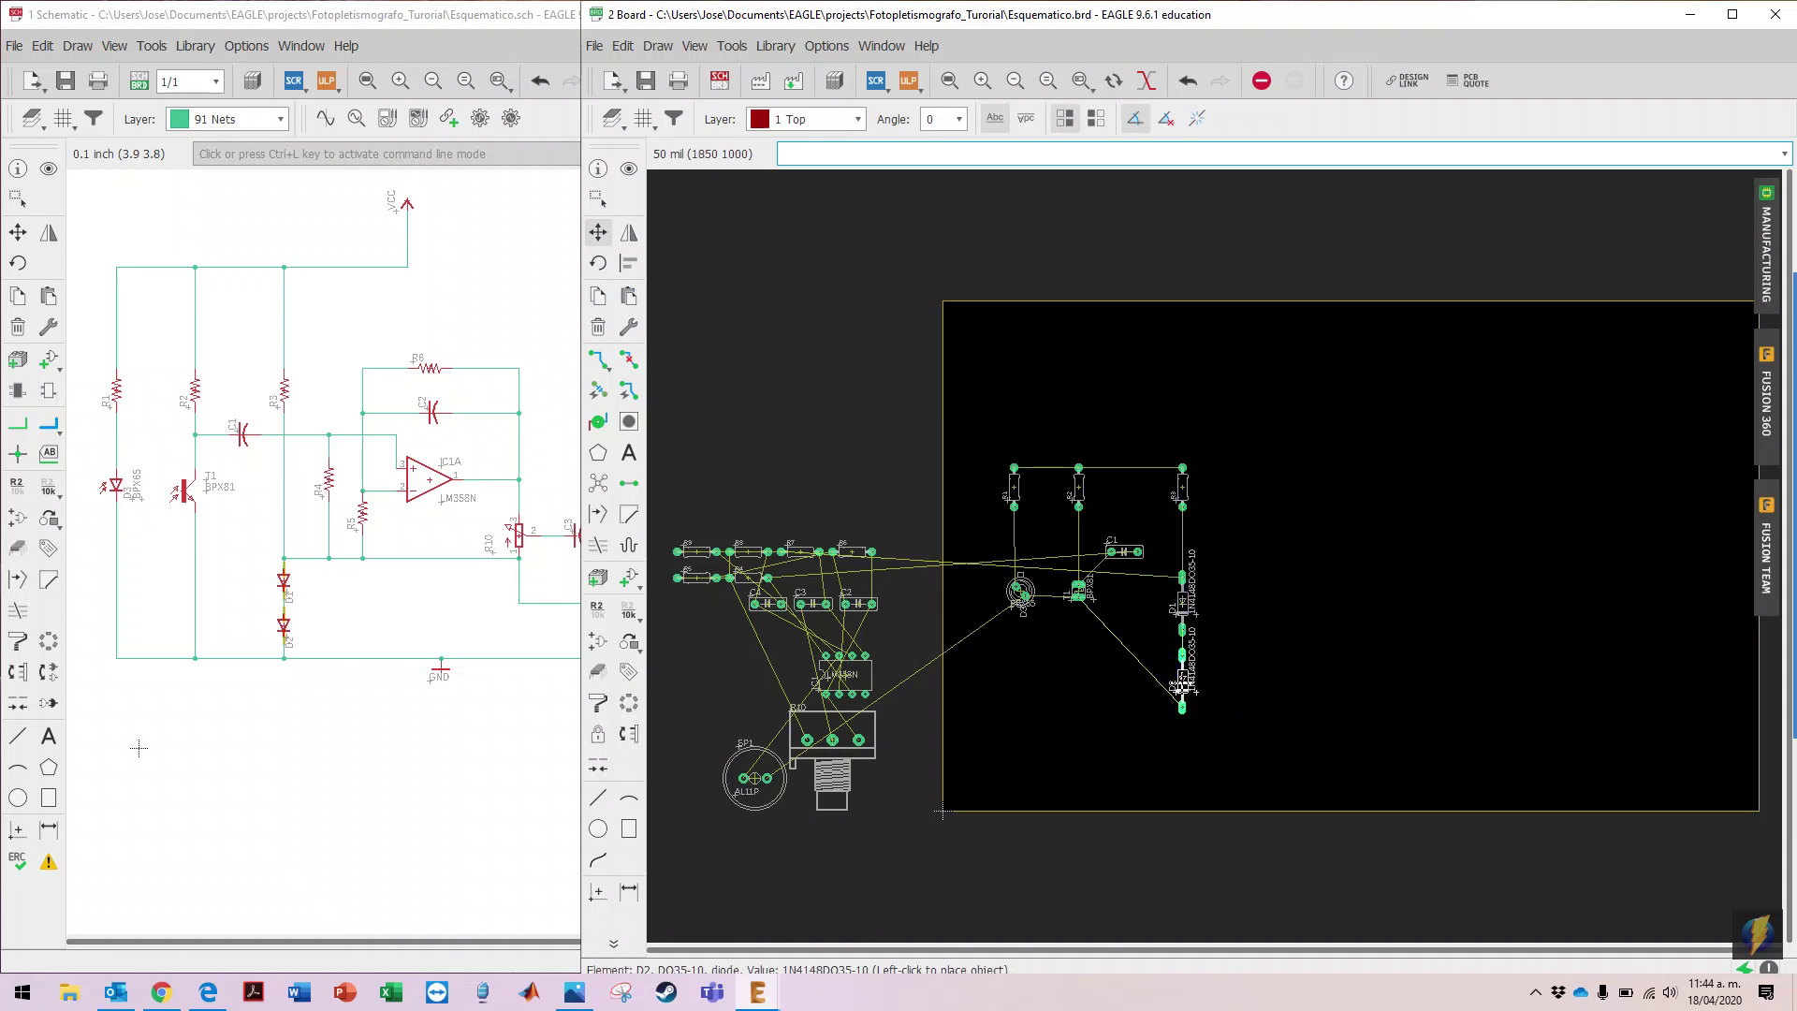
left_click(1181, 689)
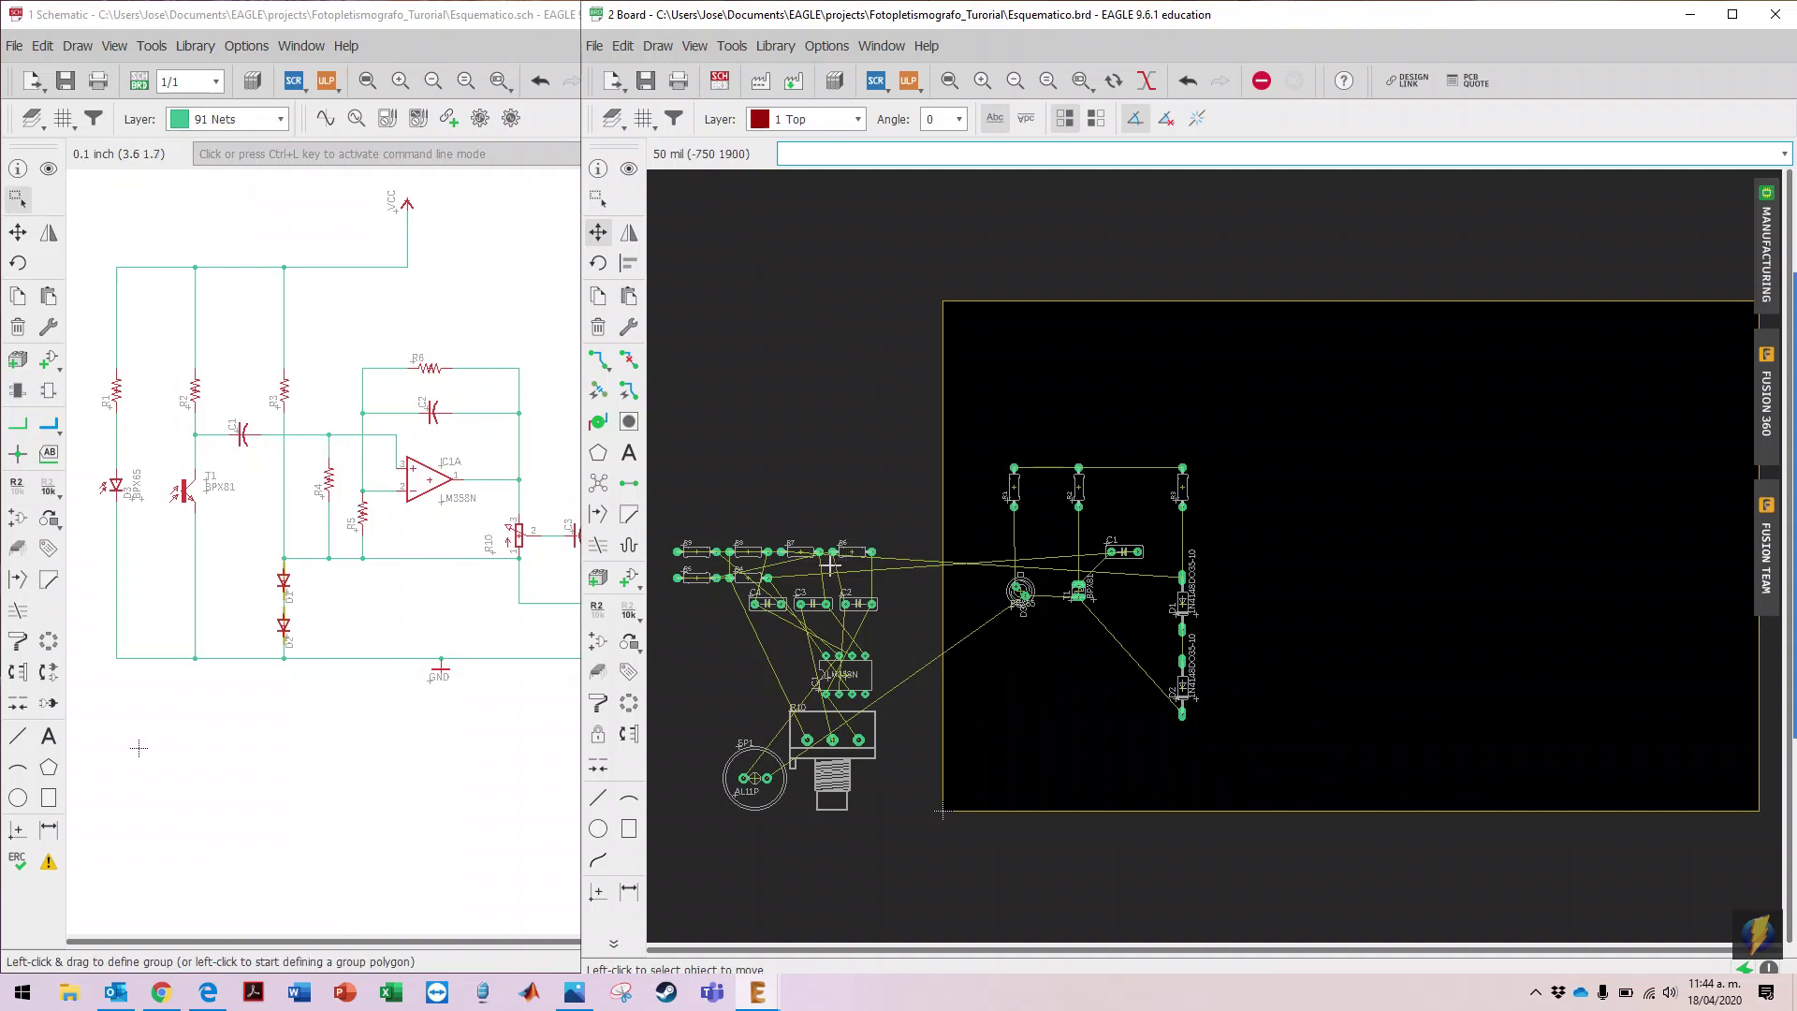
Step: Place resistors R4 and R5 to the right of the diode column and rotate both to vertical
left_click(744, 577)
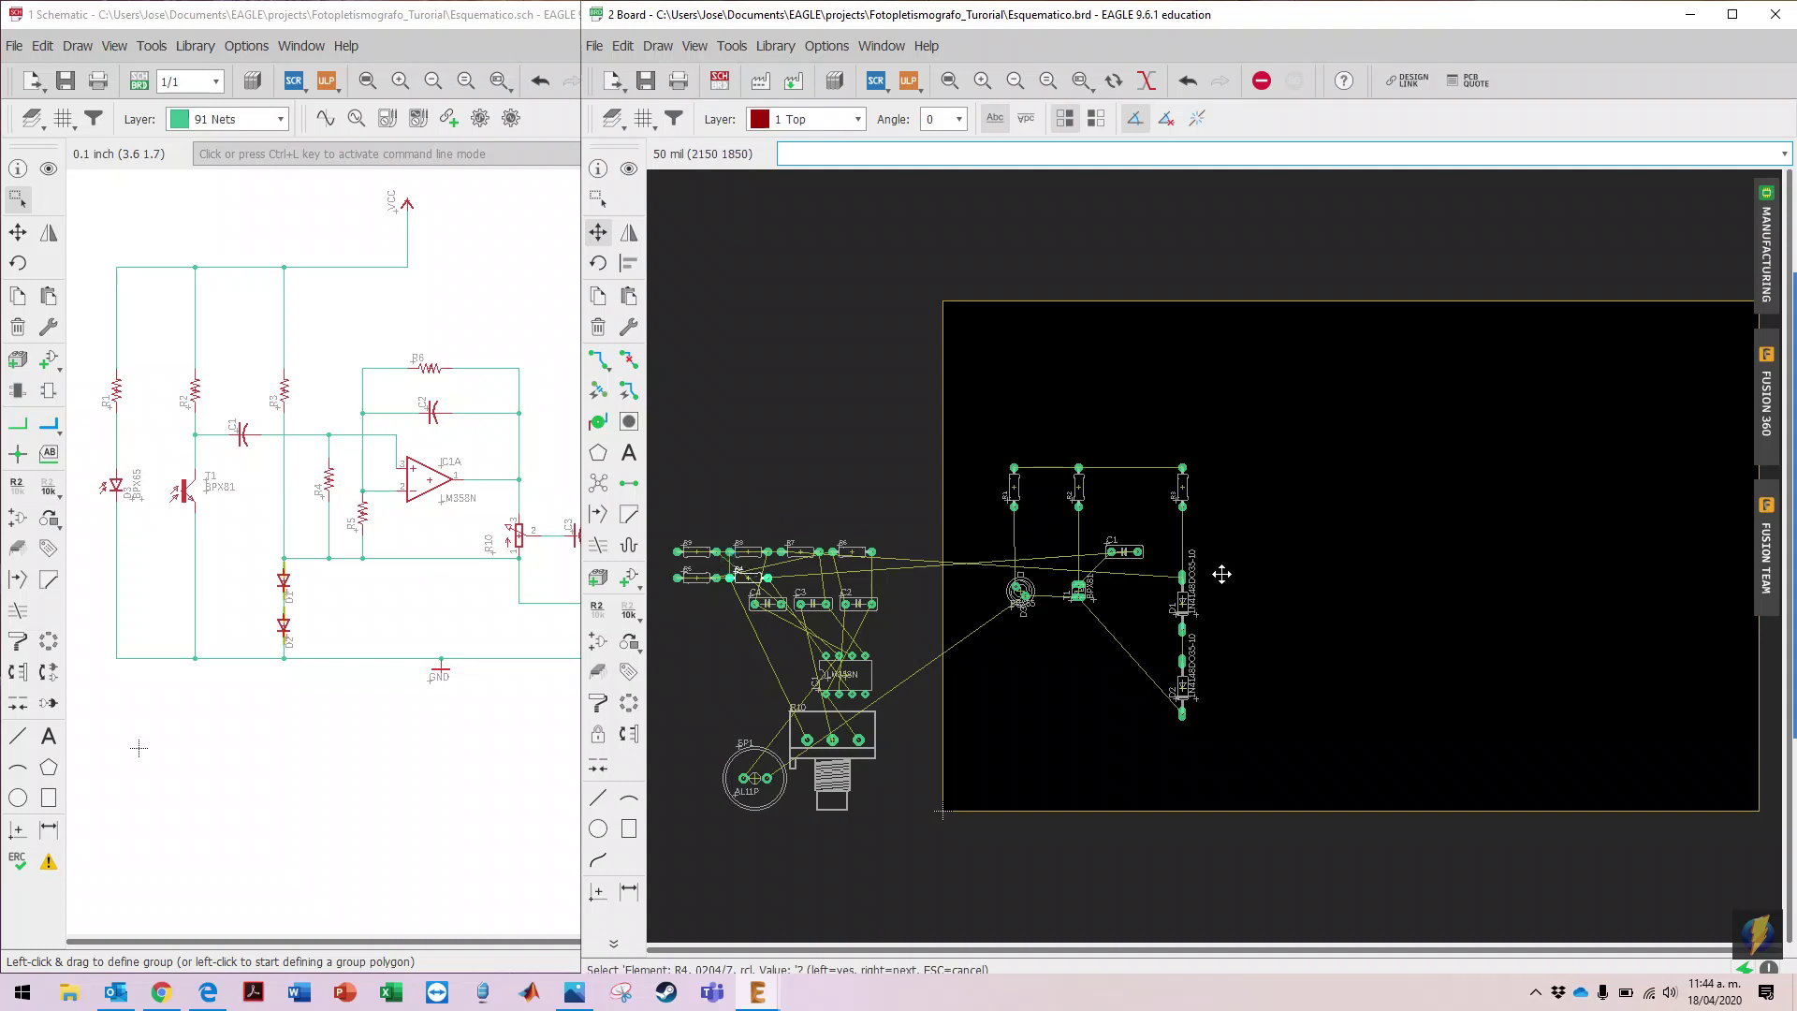
left_click(748, 576)
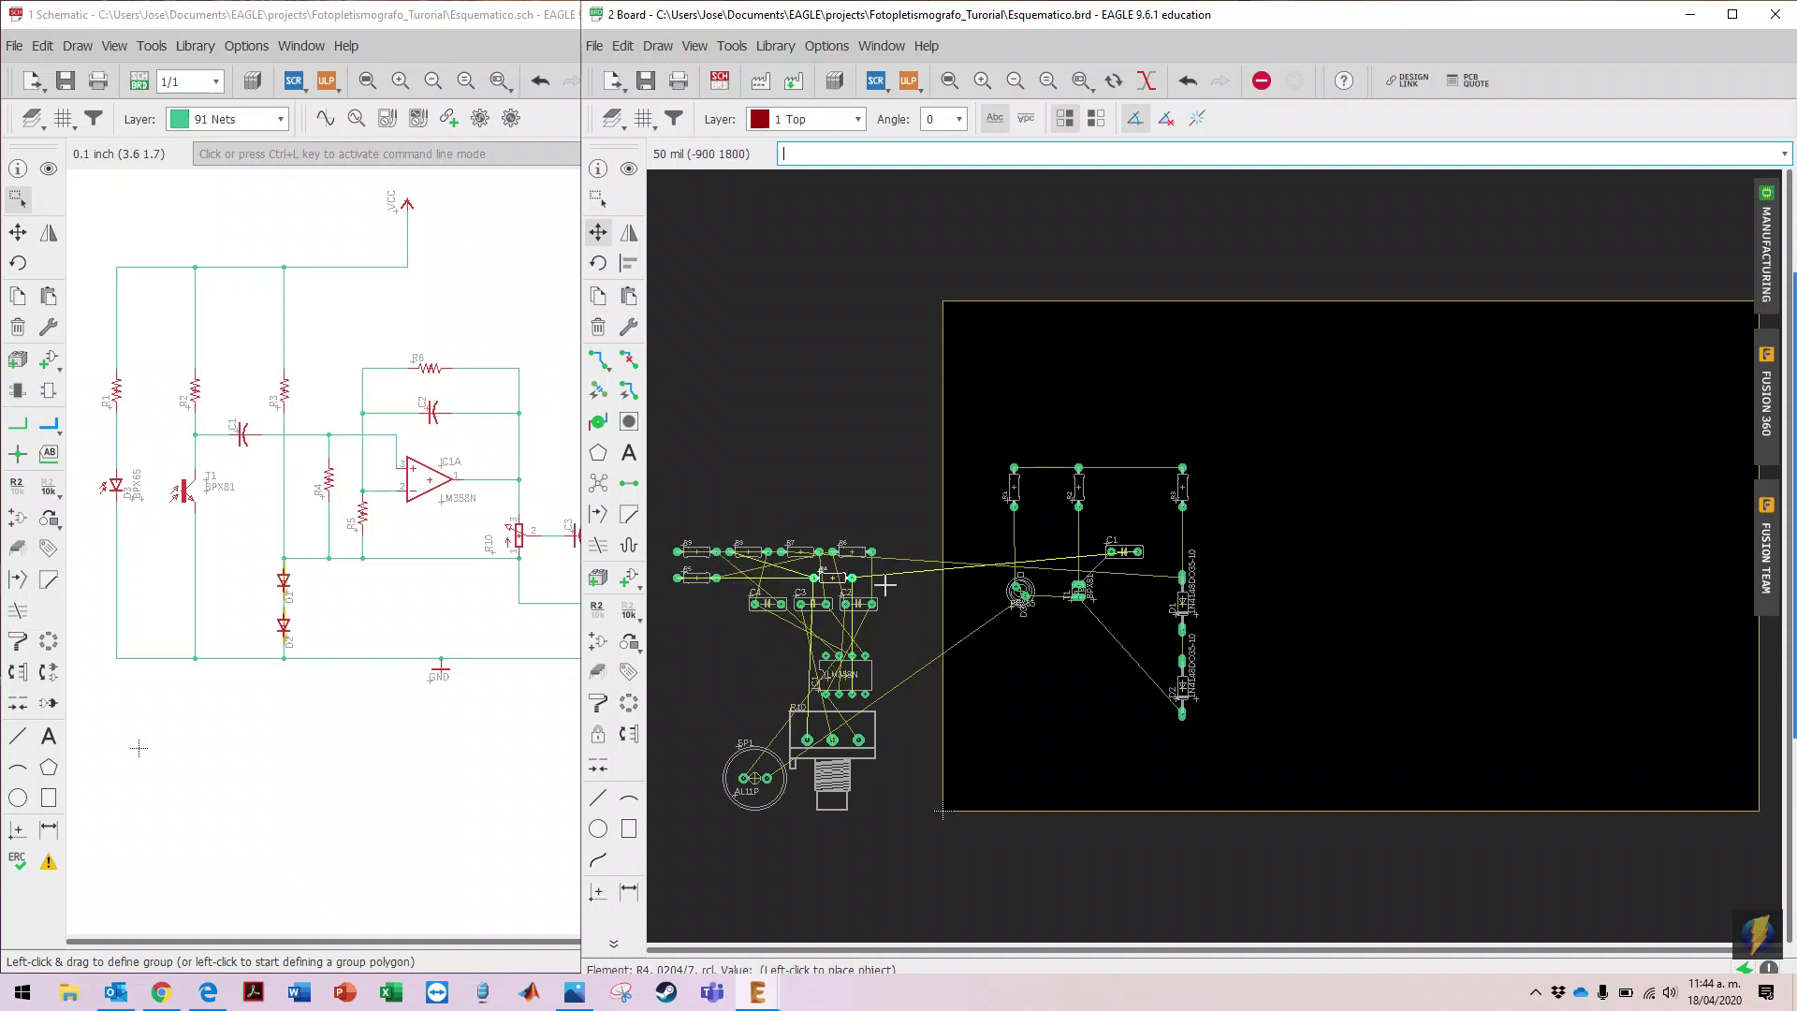
left_click(1270, 604)
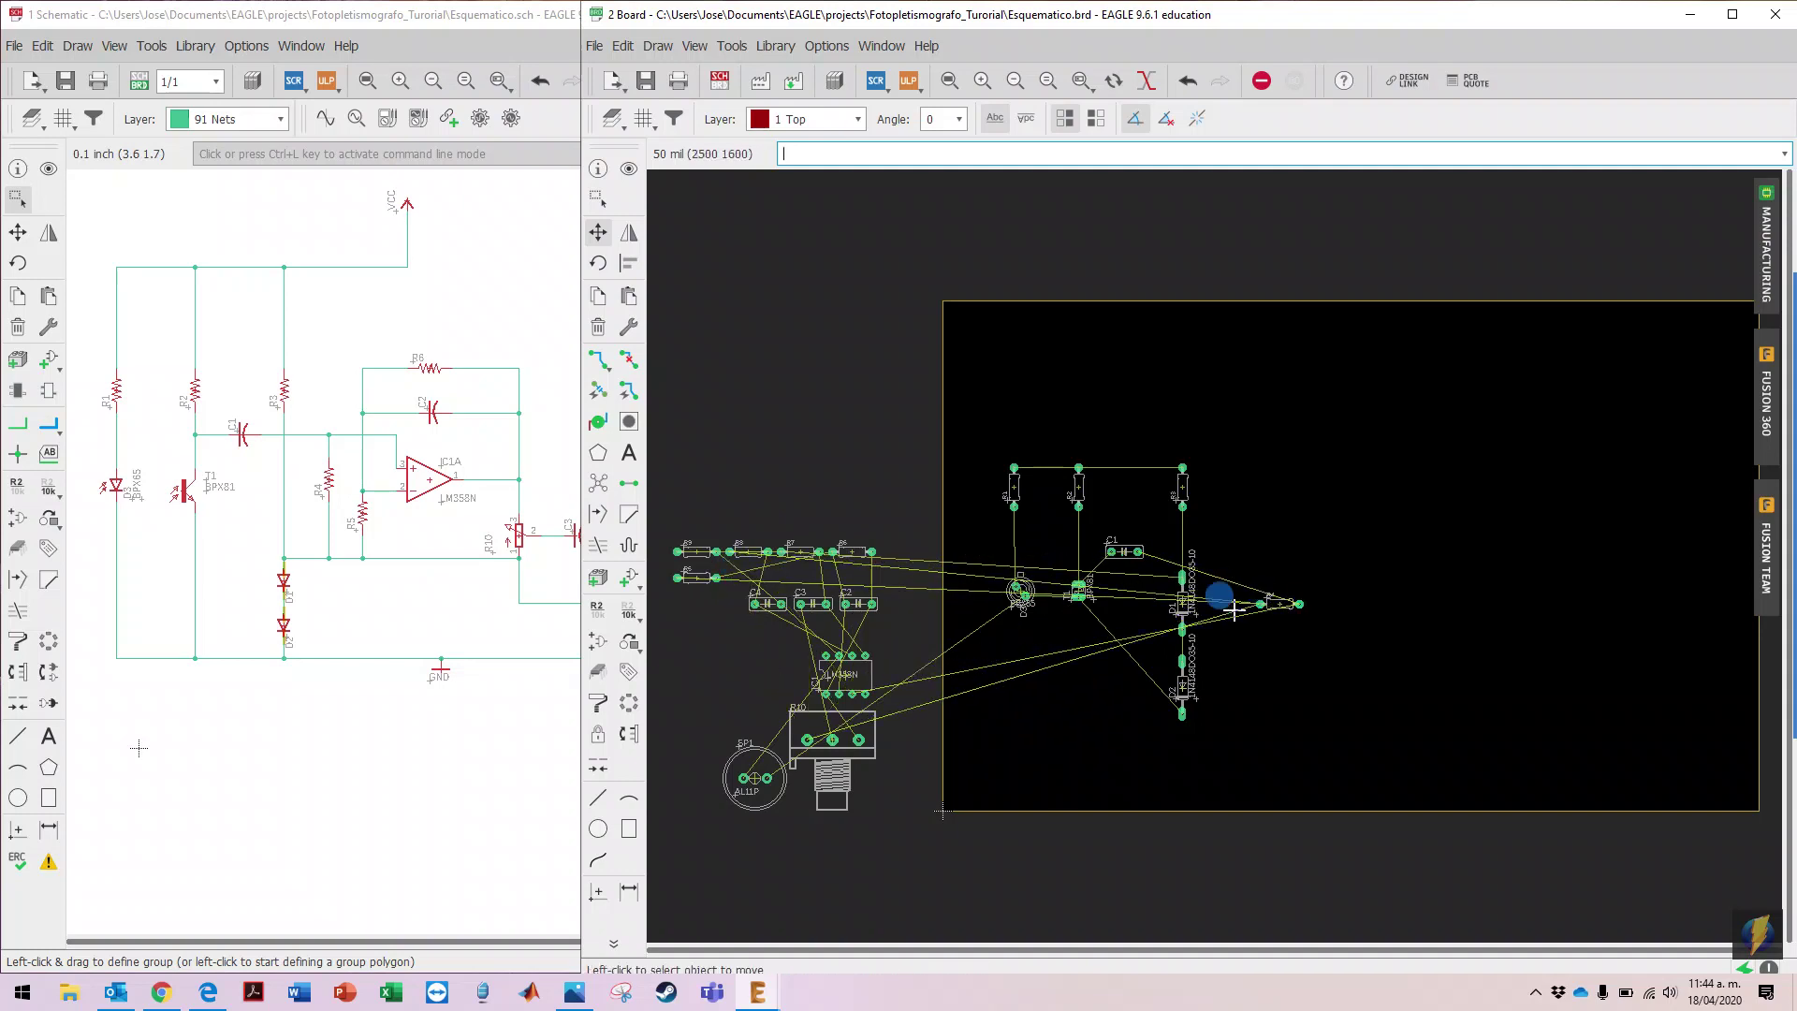
left_click(692, 576)
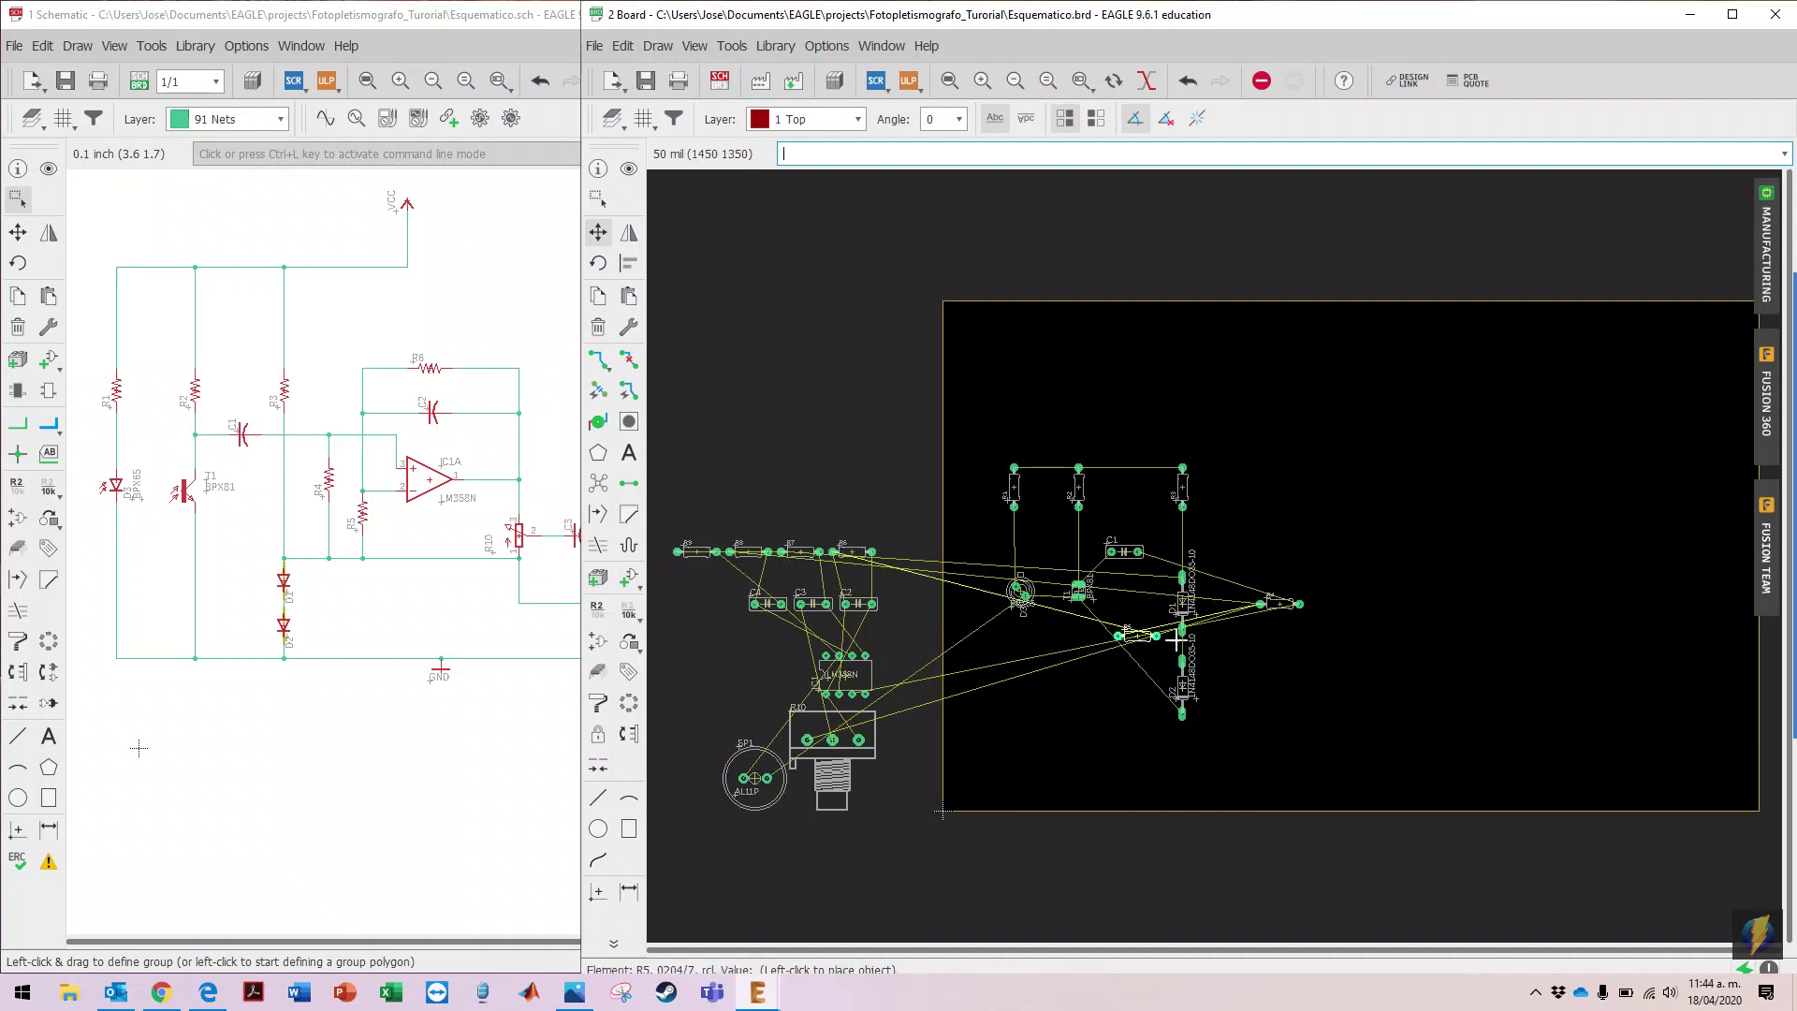
left_click(1346, 642)
left_click(598, 263)
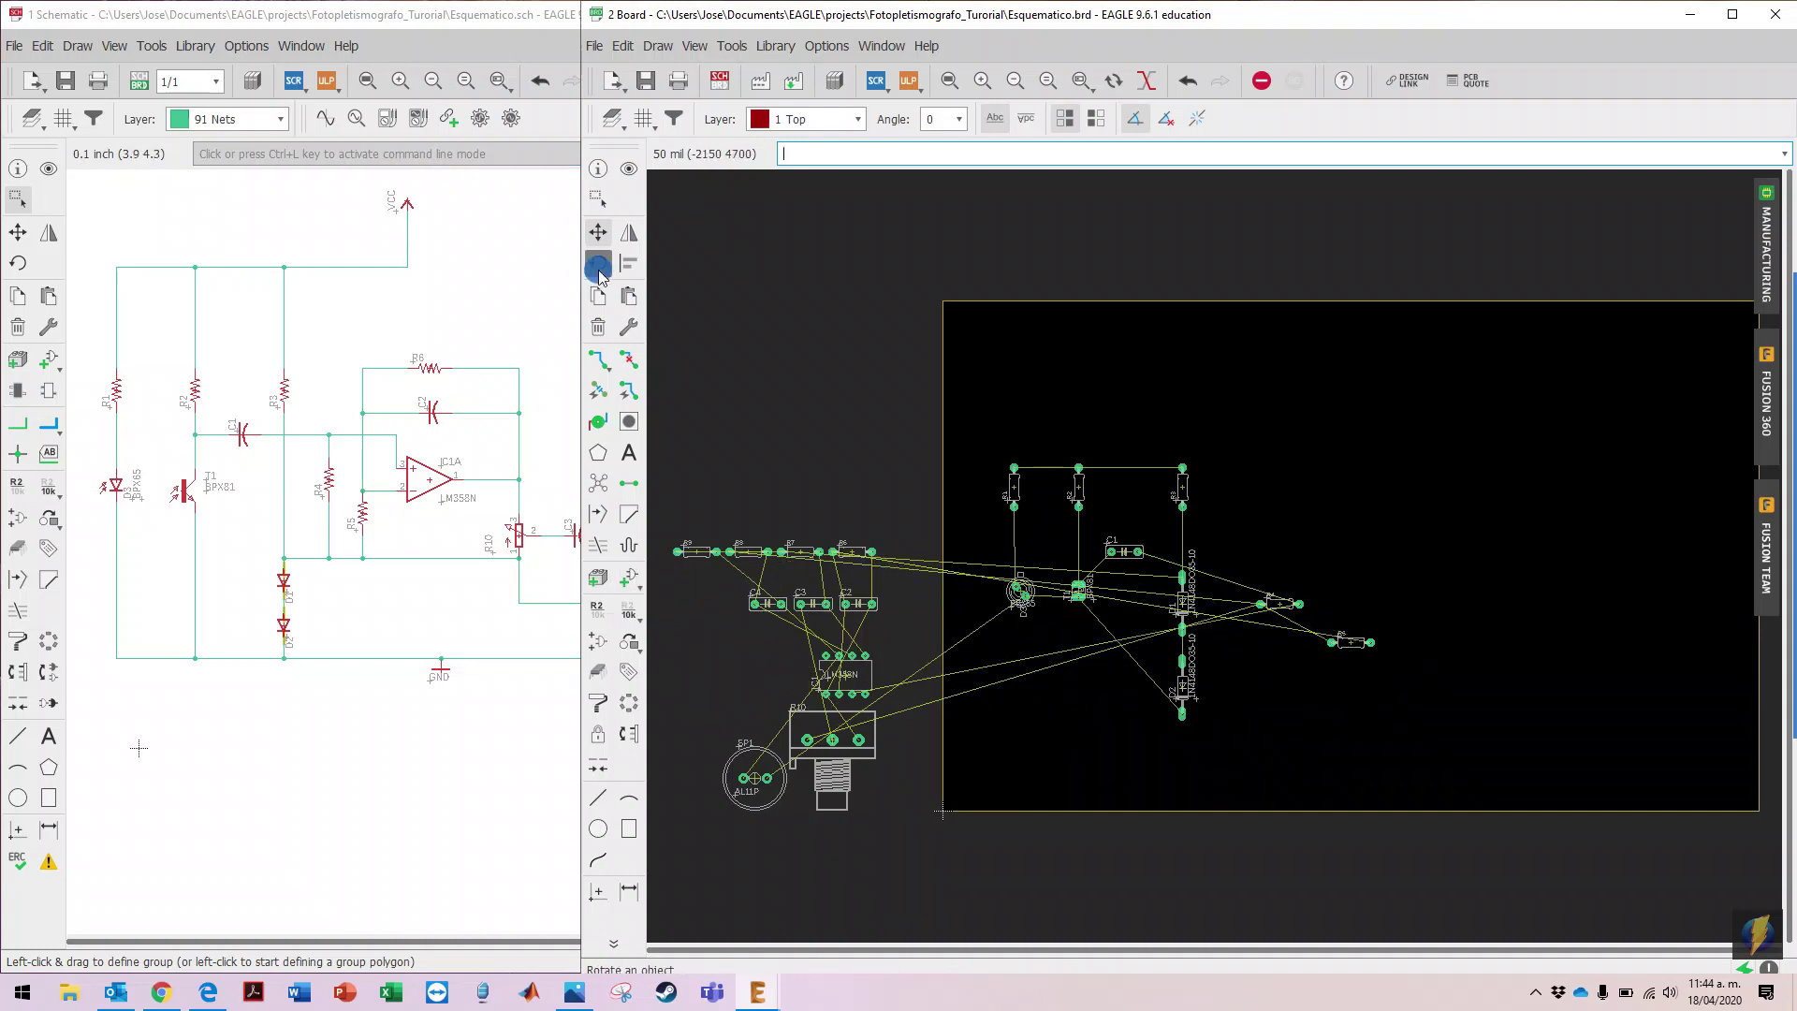
left_click(1279, 604)
left_click(1350, 642)
Step: Move resistor R4 closer to the diode column and align R5 beside it at the same height
left_click(597, 236)
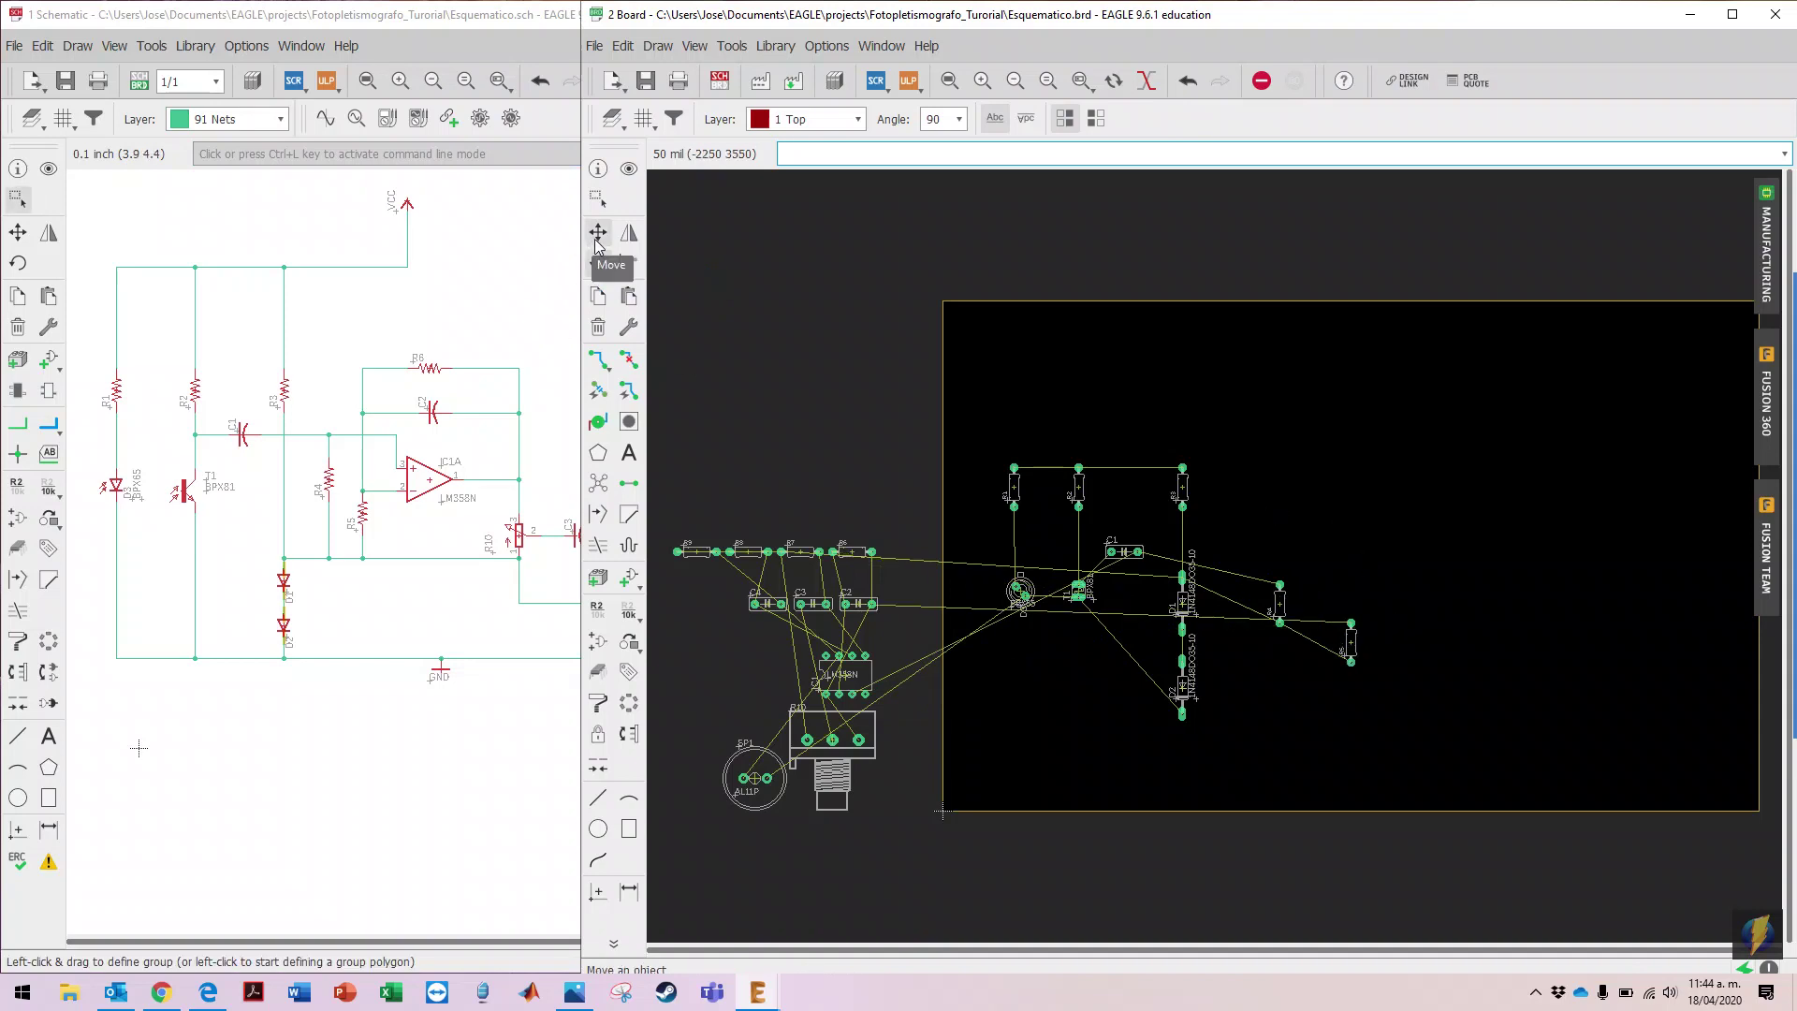
left_click(597, 238)
left_click(1281, 604)
left_click(1255, 597)
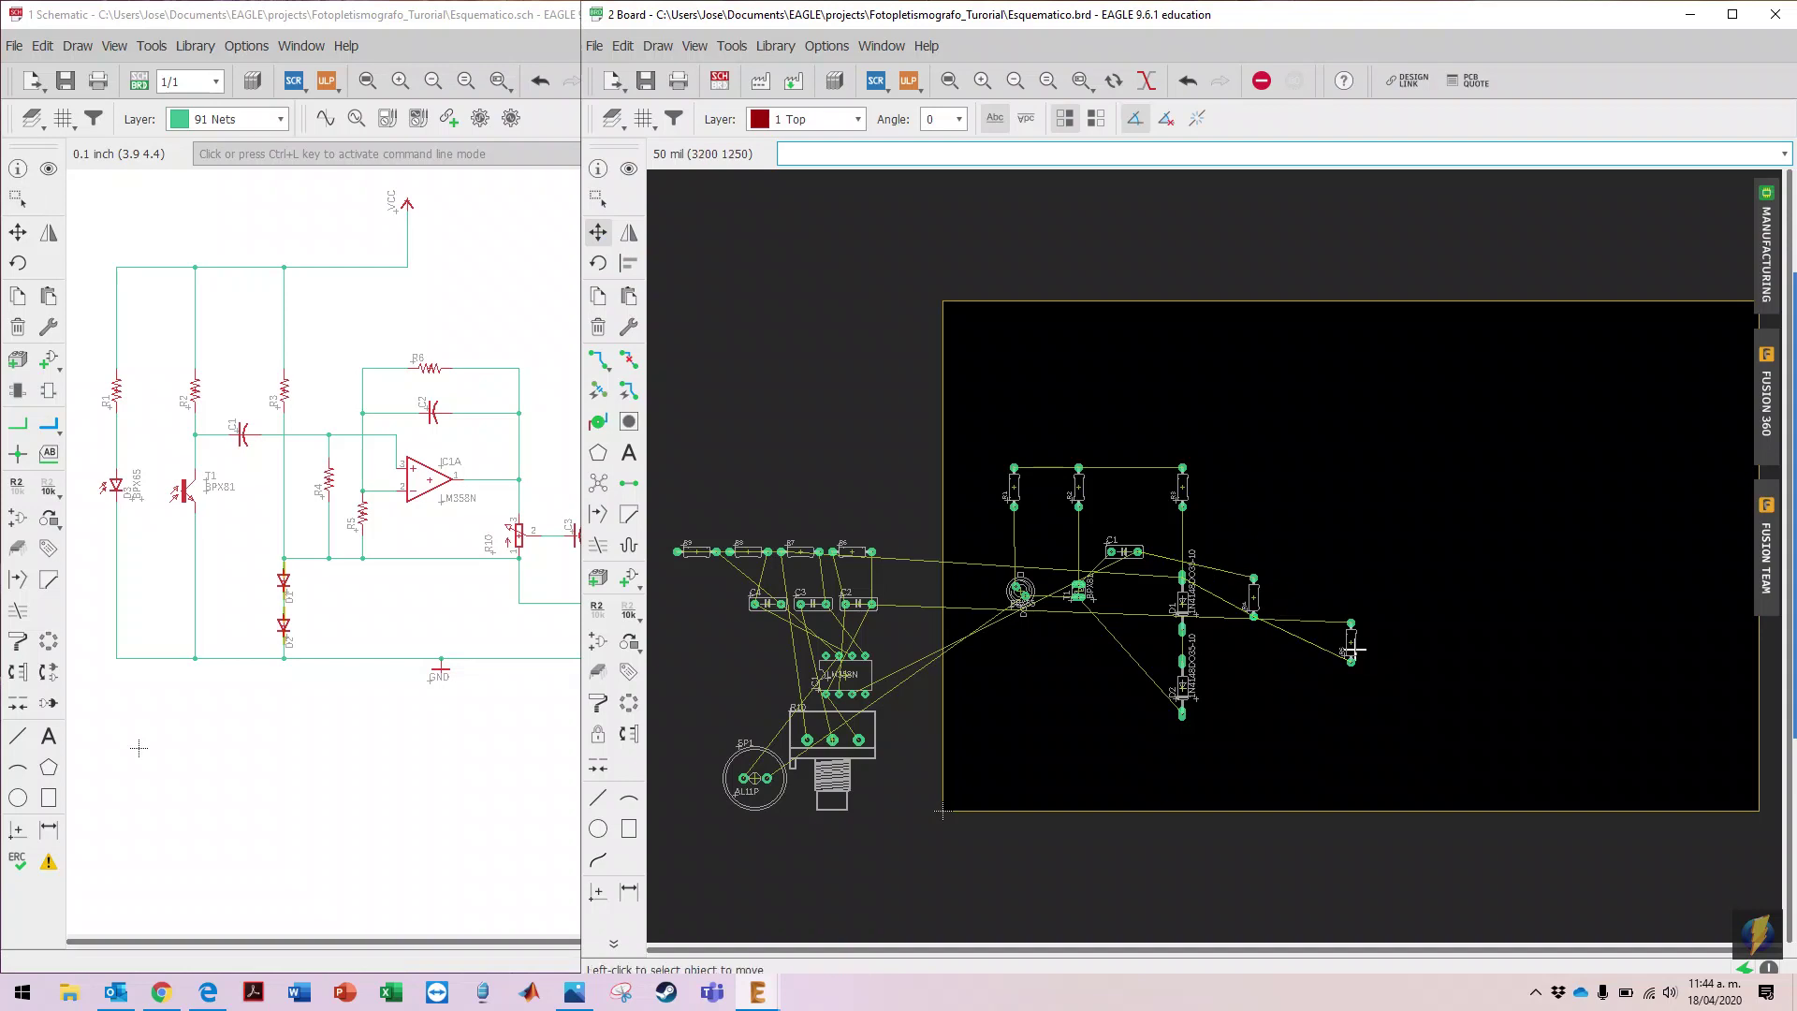
left_click(1350, 644)
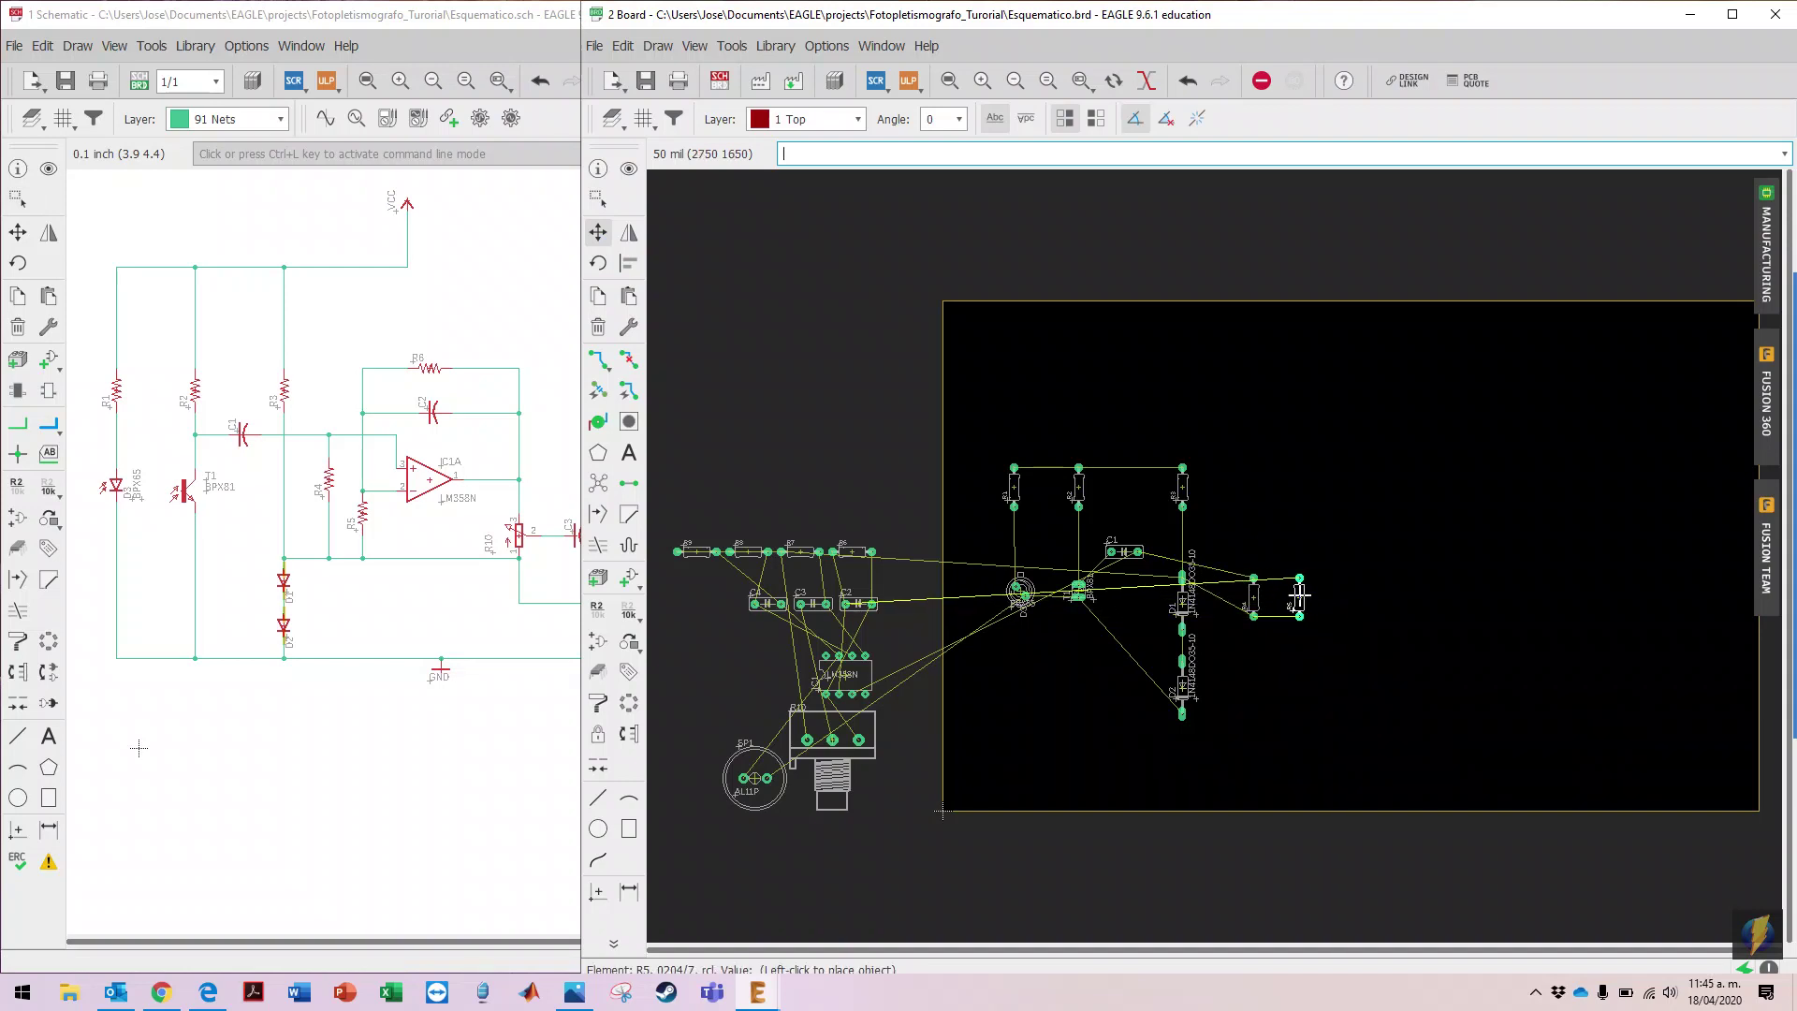
left_click(1299, 595)
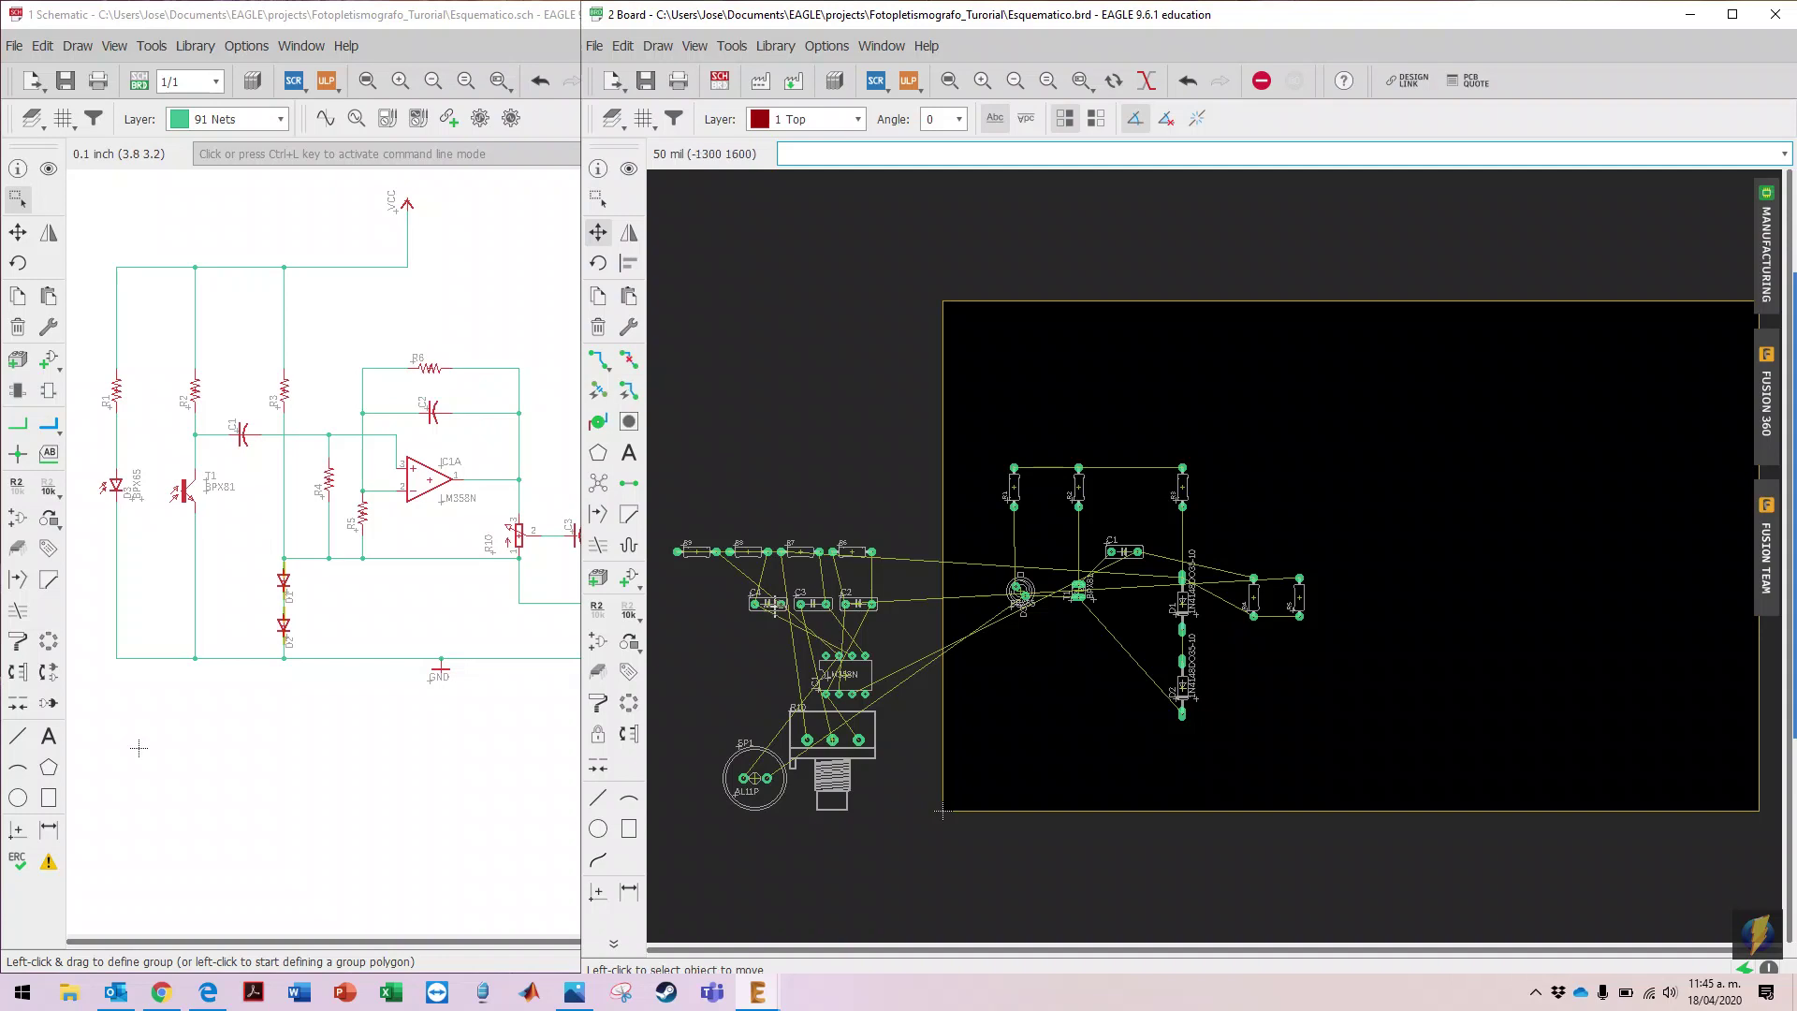
Step: Place capacitor C2 above resistor R5, and resistor R6 directly above C2
left_click(845, 588)
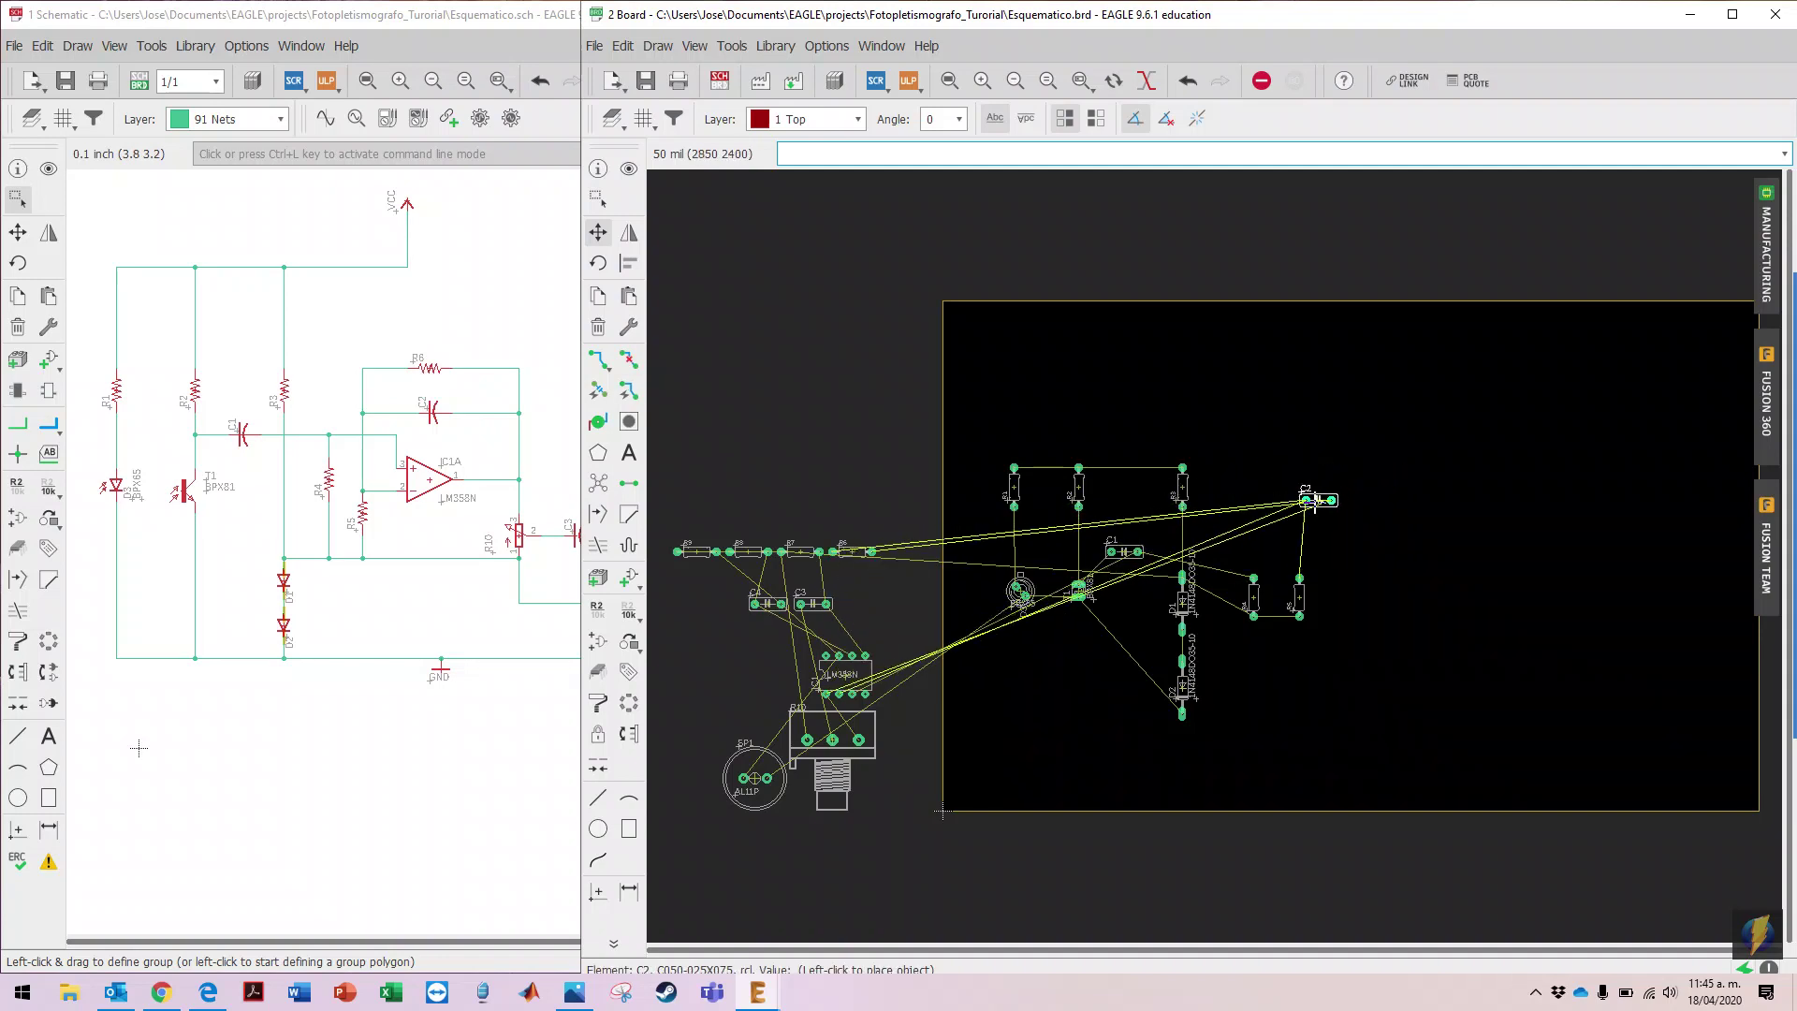
left_click(1314, 499)
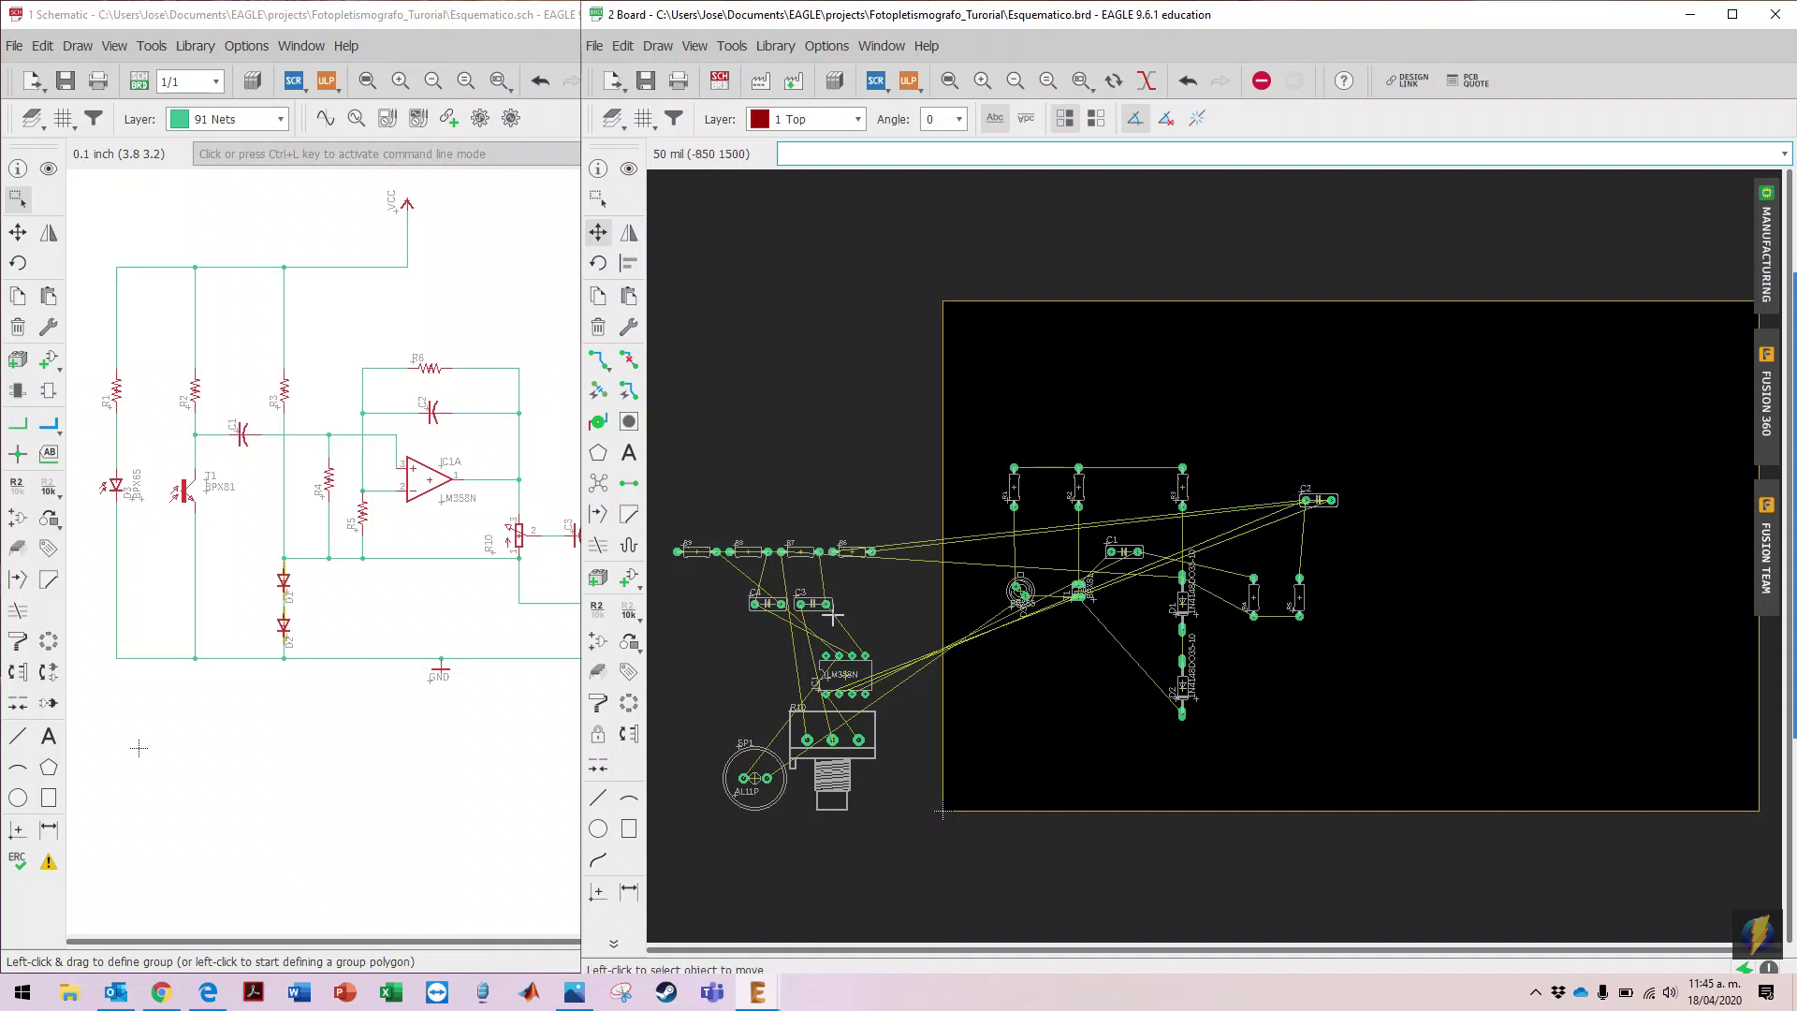
left_click(852, 550)
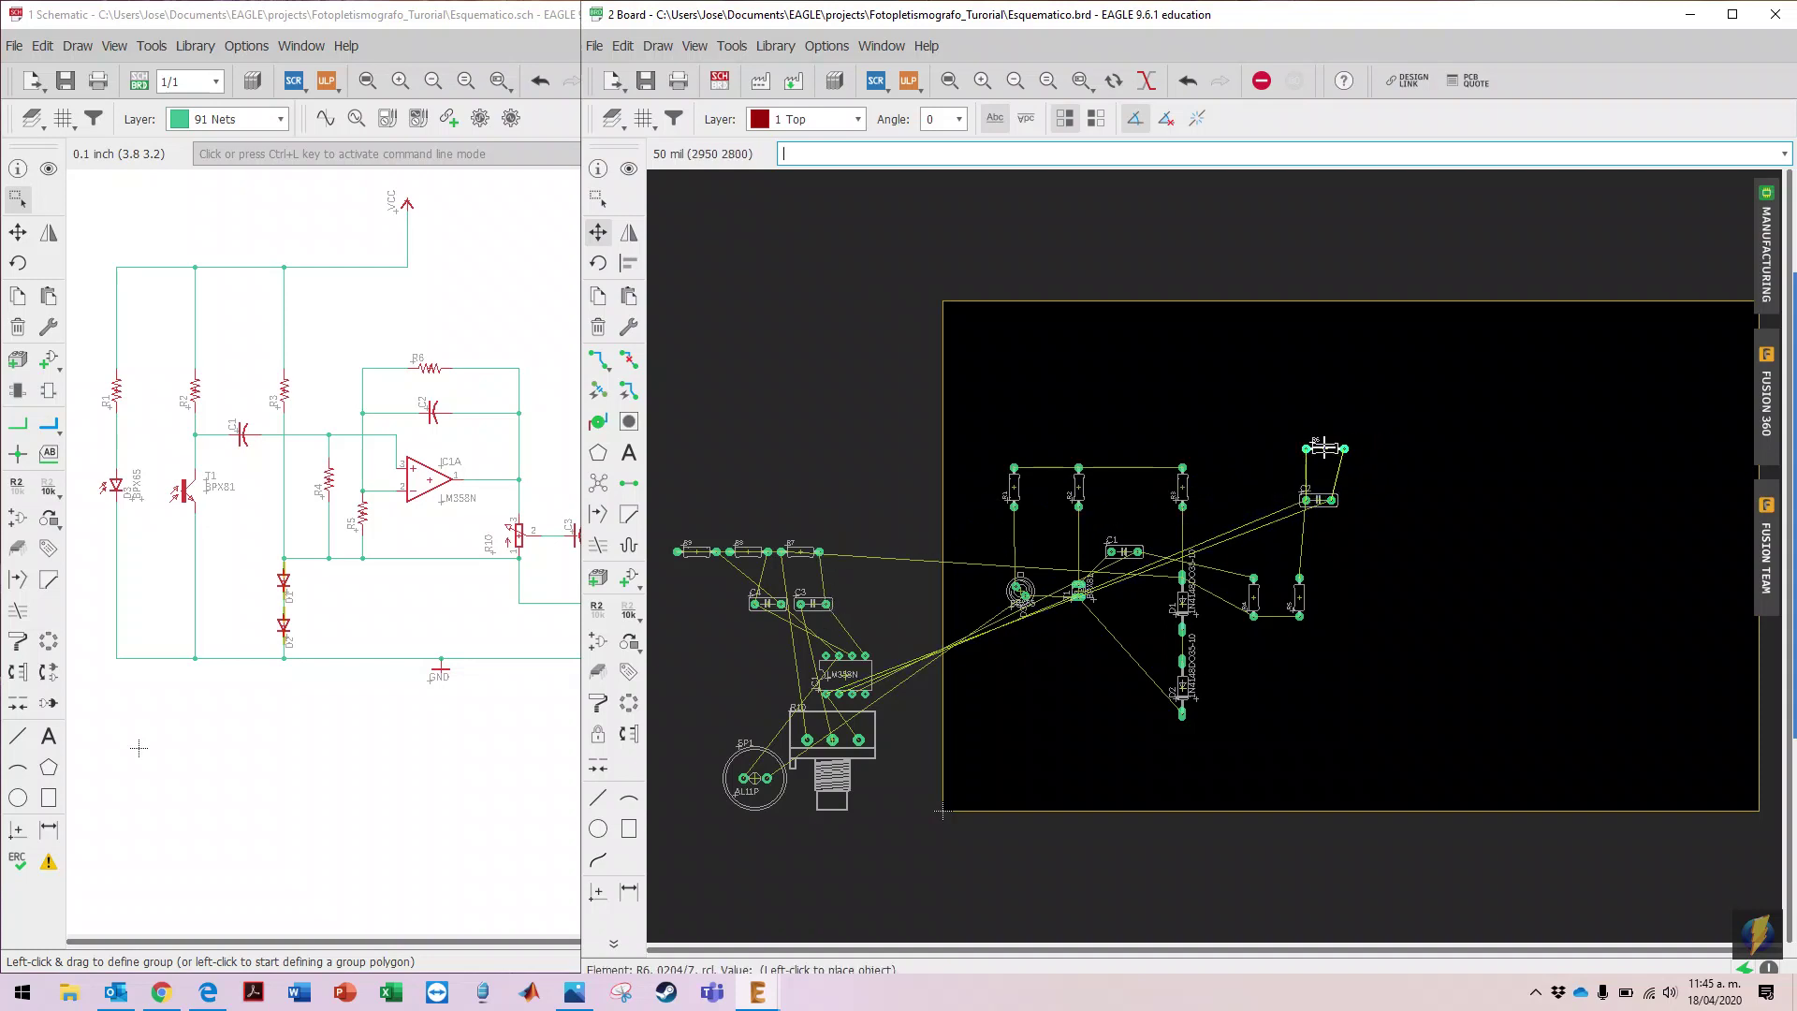
left_click(1324, 448)
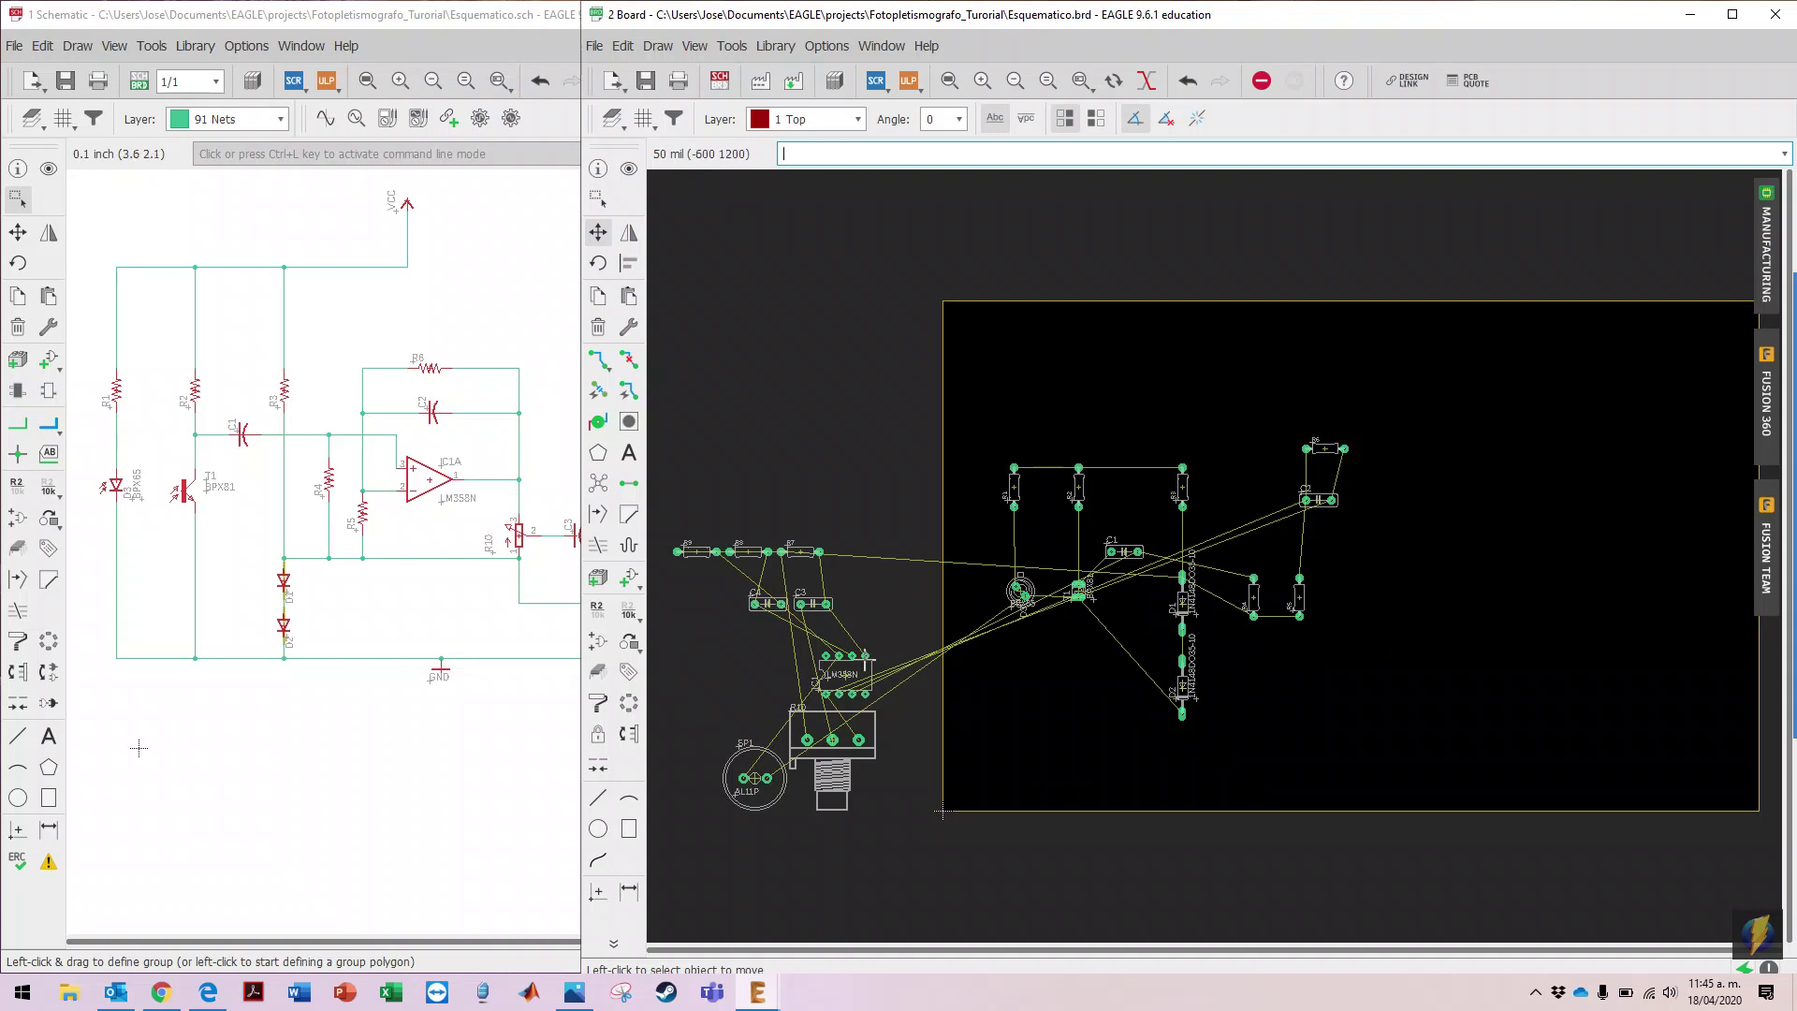
Step: Place the LM358N op-amp to the right of R5, and potentiometer R10 to its lower right, rotated by 90 degrees
left_click(842, 670)
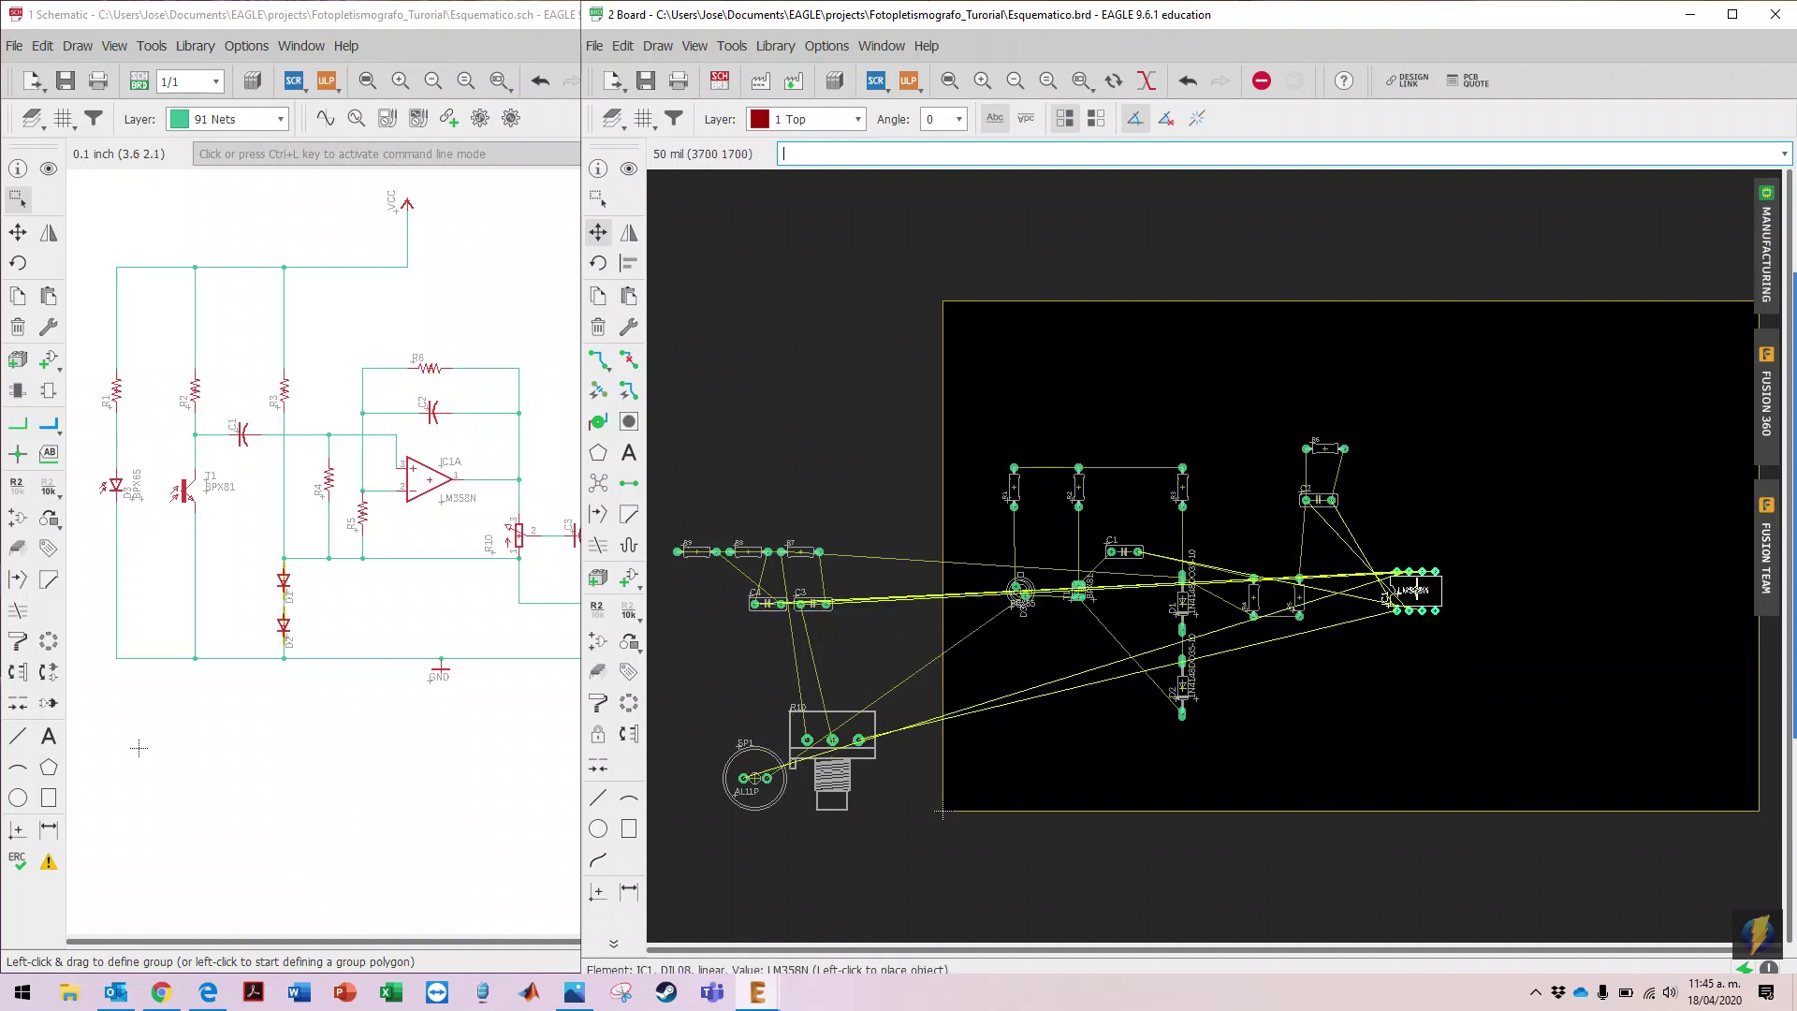
left_click(1385, 591)
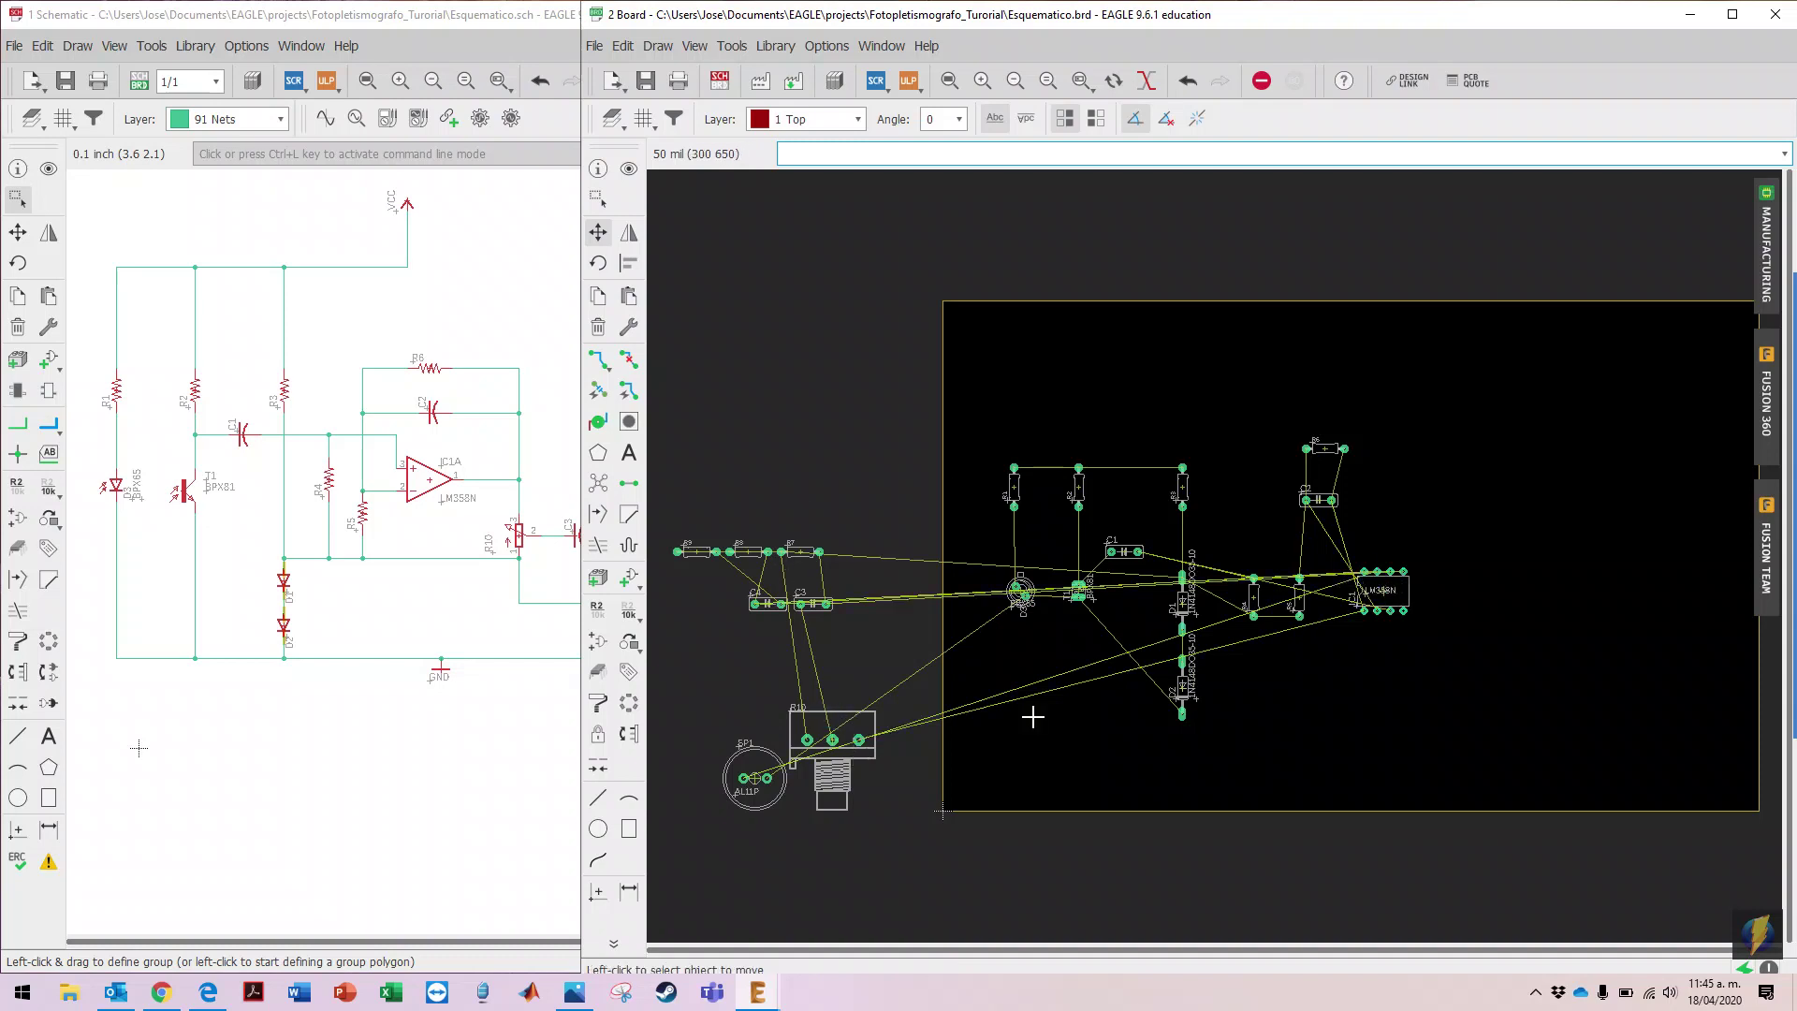
left_click(831, 754)
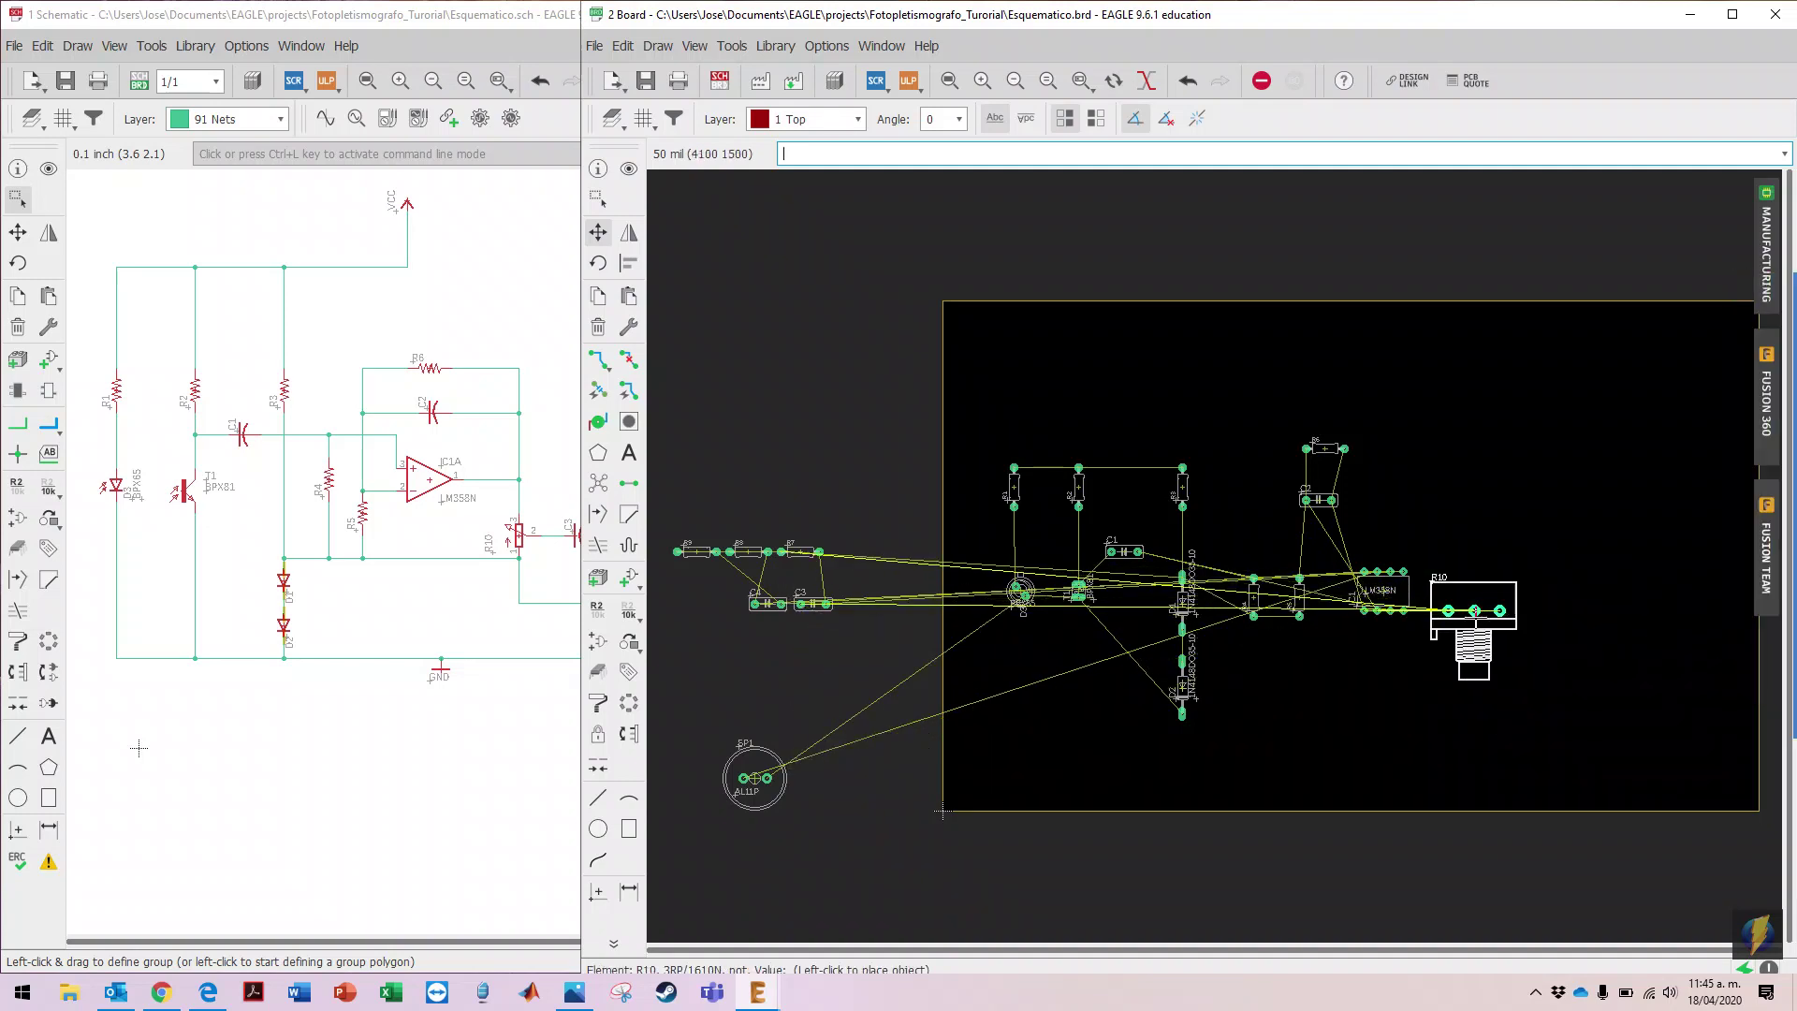
left_click(1474, 648)
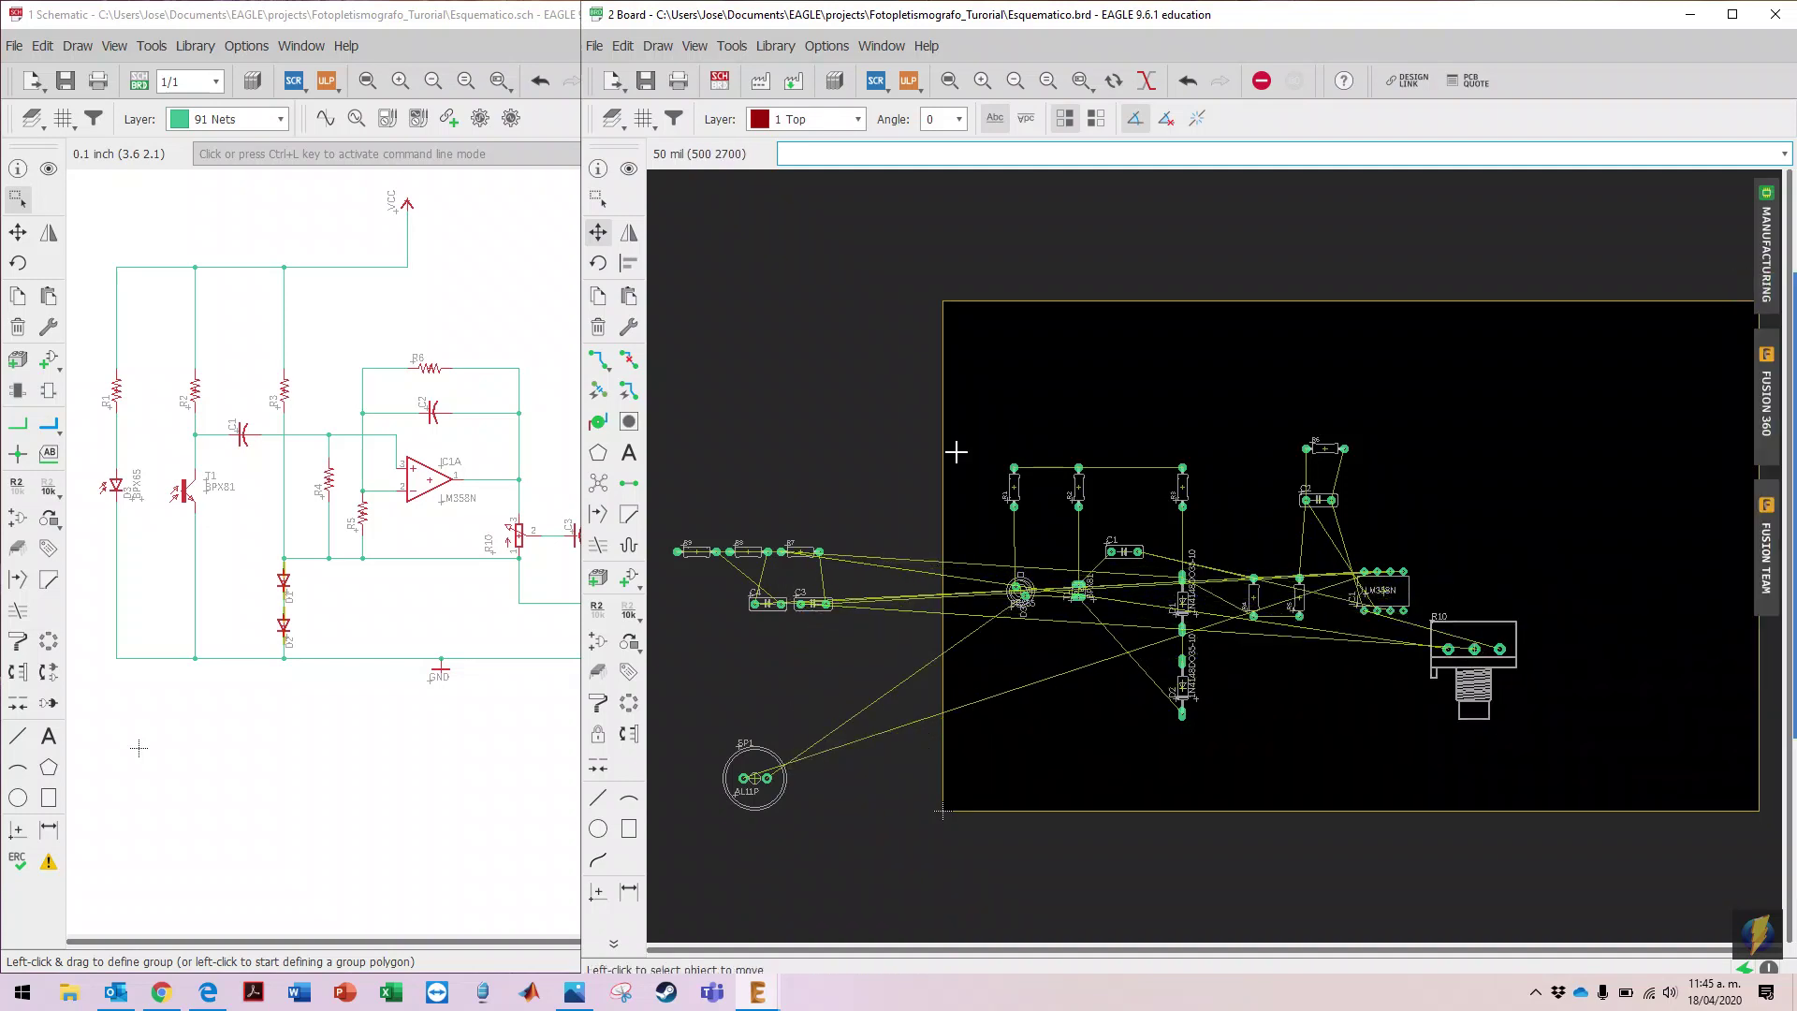
left_click(598, 263)
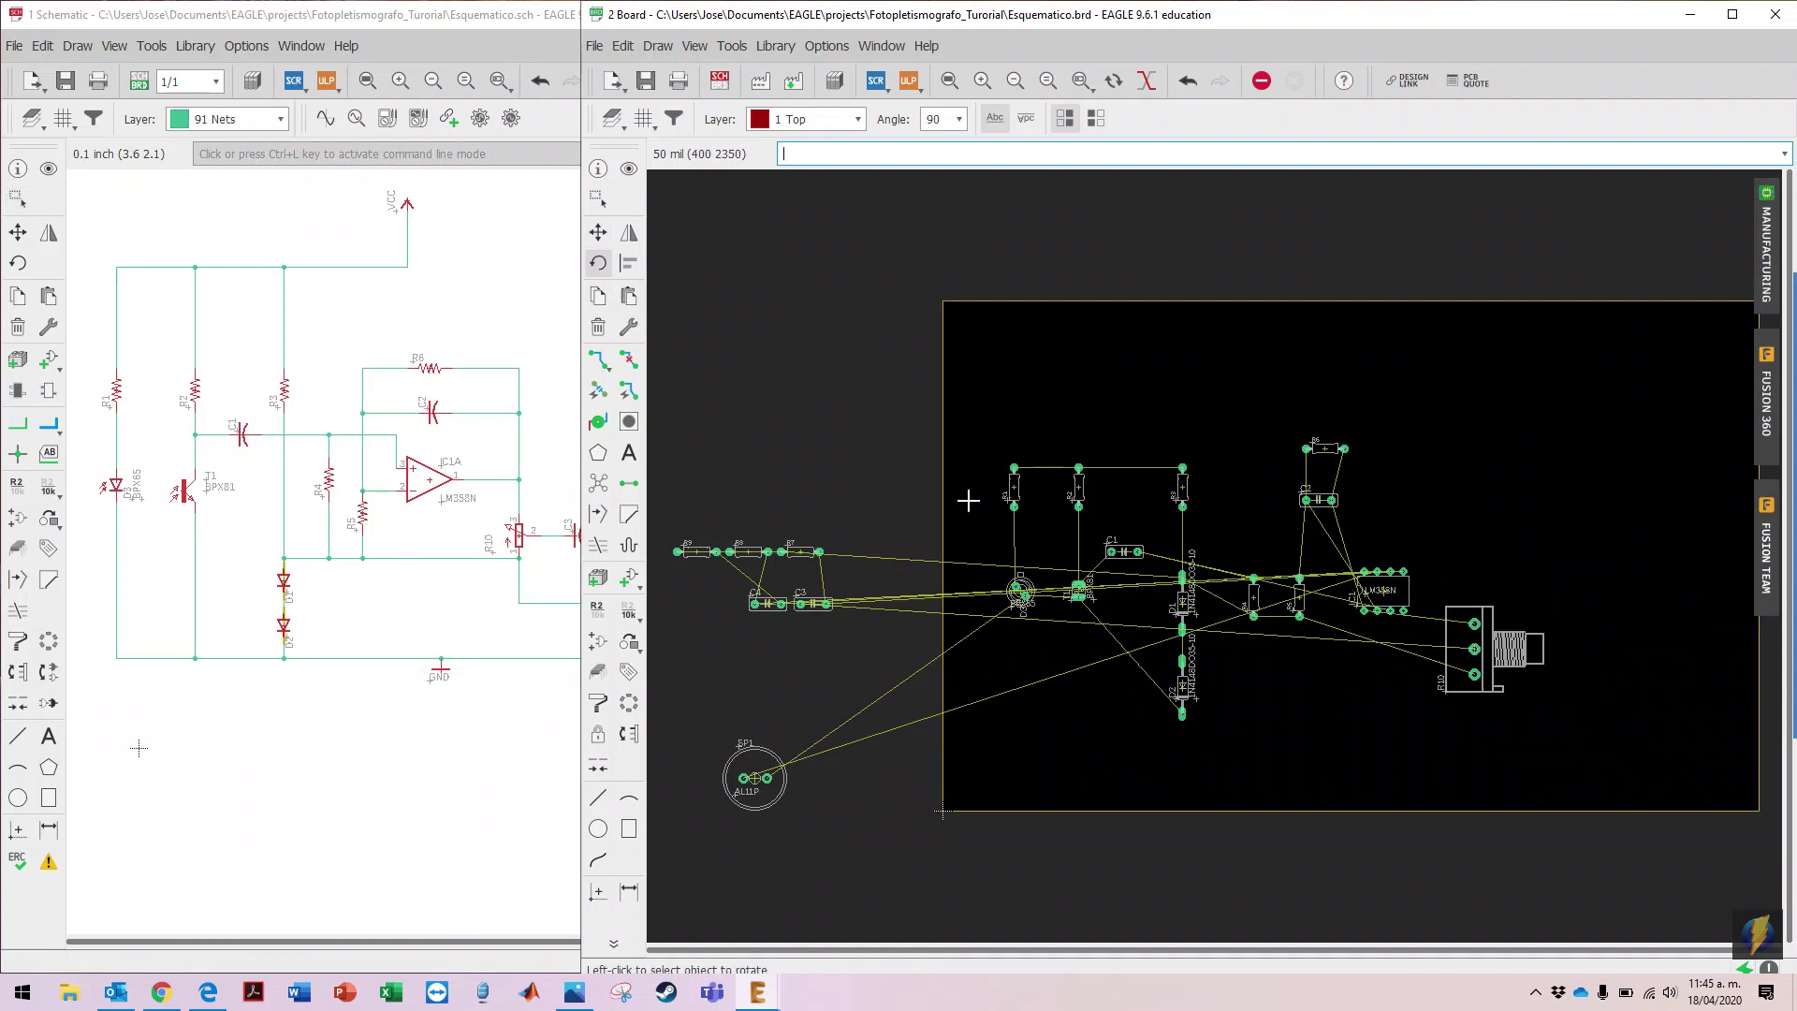
Step: Narrow the schematic window beside the board and bring the second op-amp stage, from R10 to the speaker, into view
left_click(370, 14)
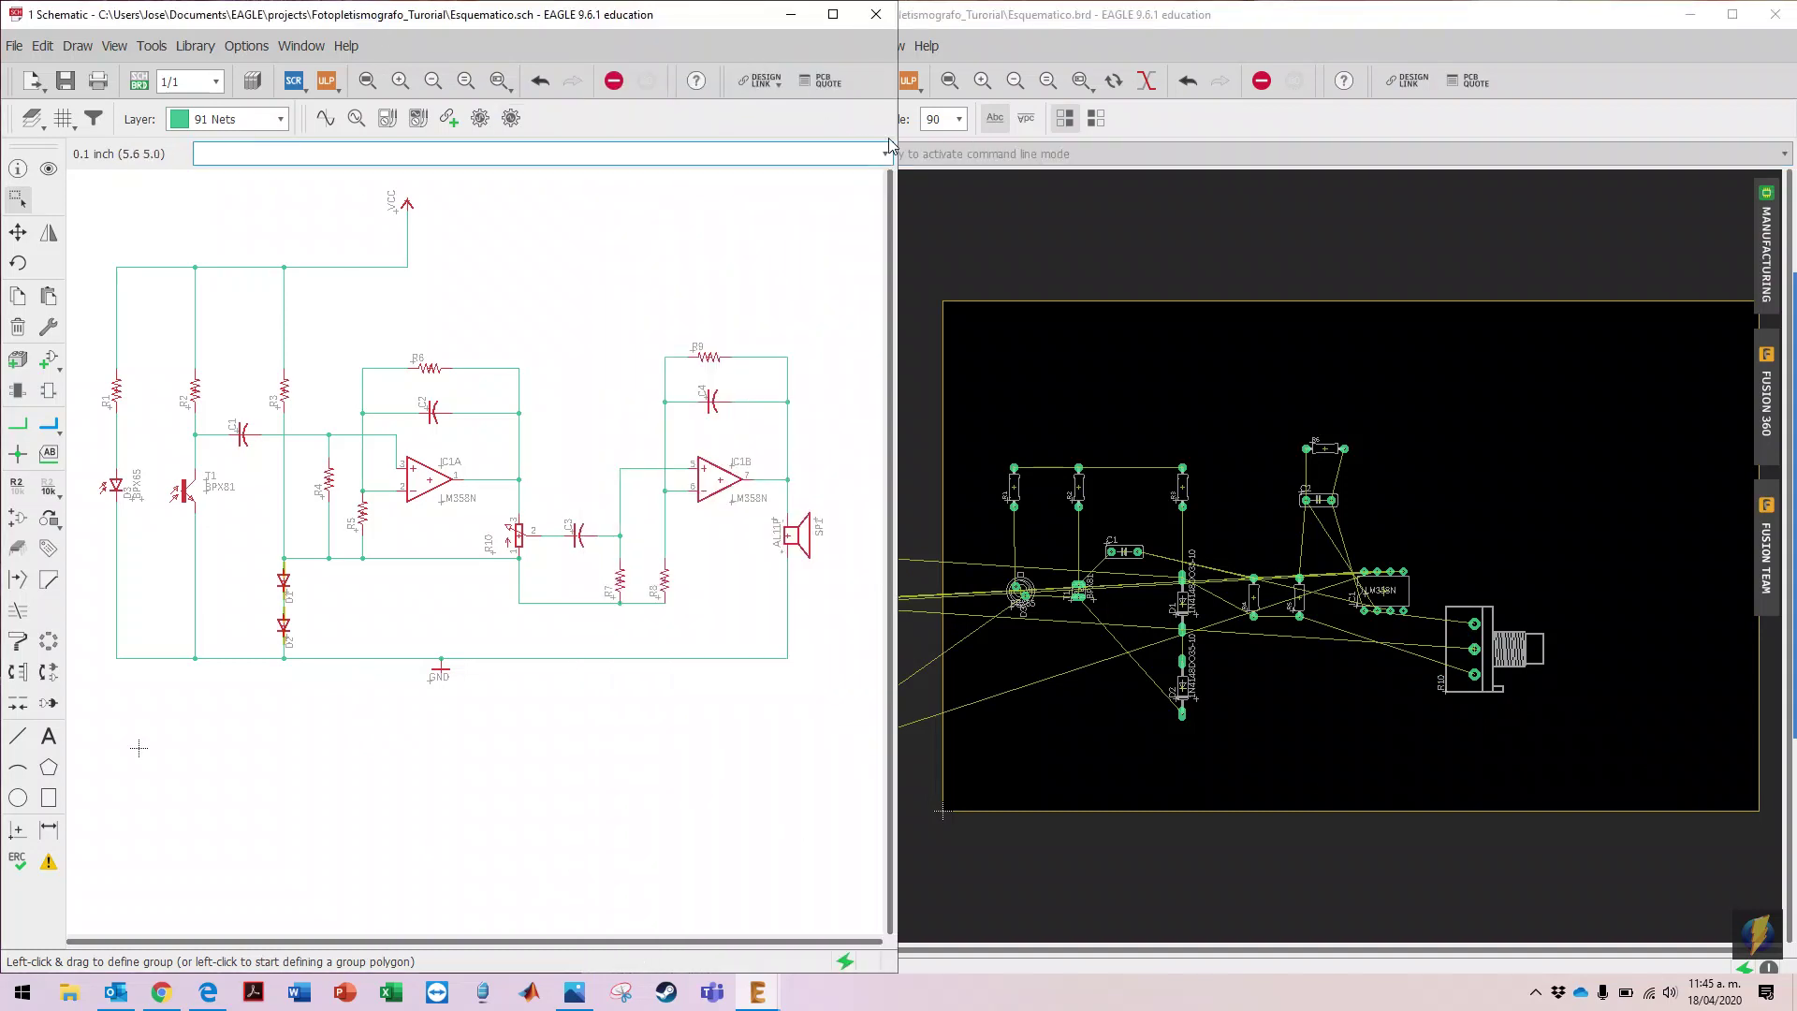
left_click_drag(899, 142, 534, 117)
left_click(367, 81)
left_click_drag(315, 442, 384, 23)
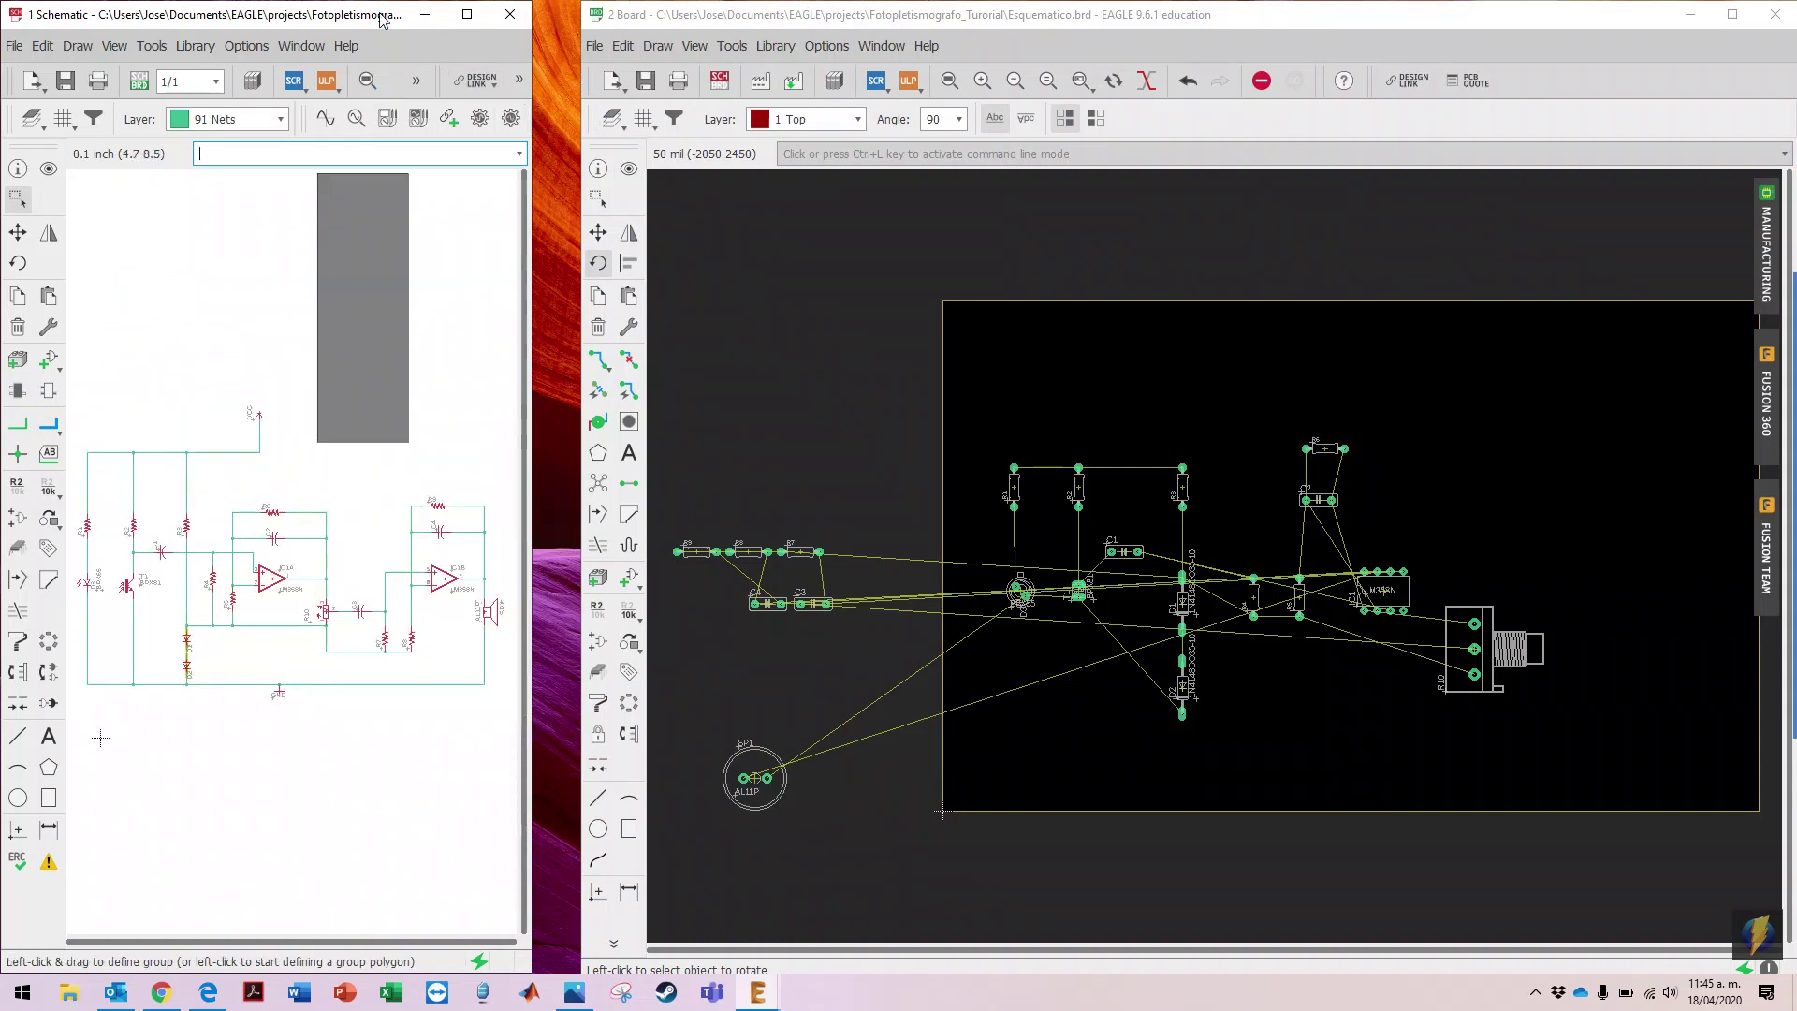
left_click_drag(408, 173, 509, 735)
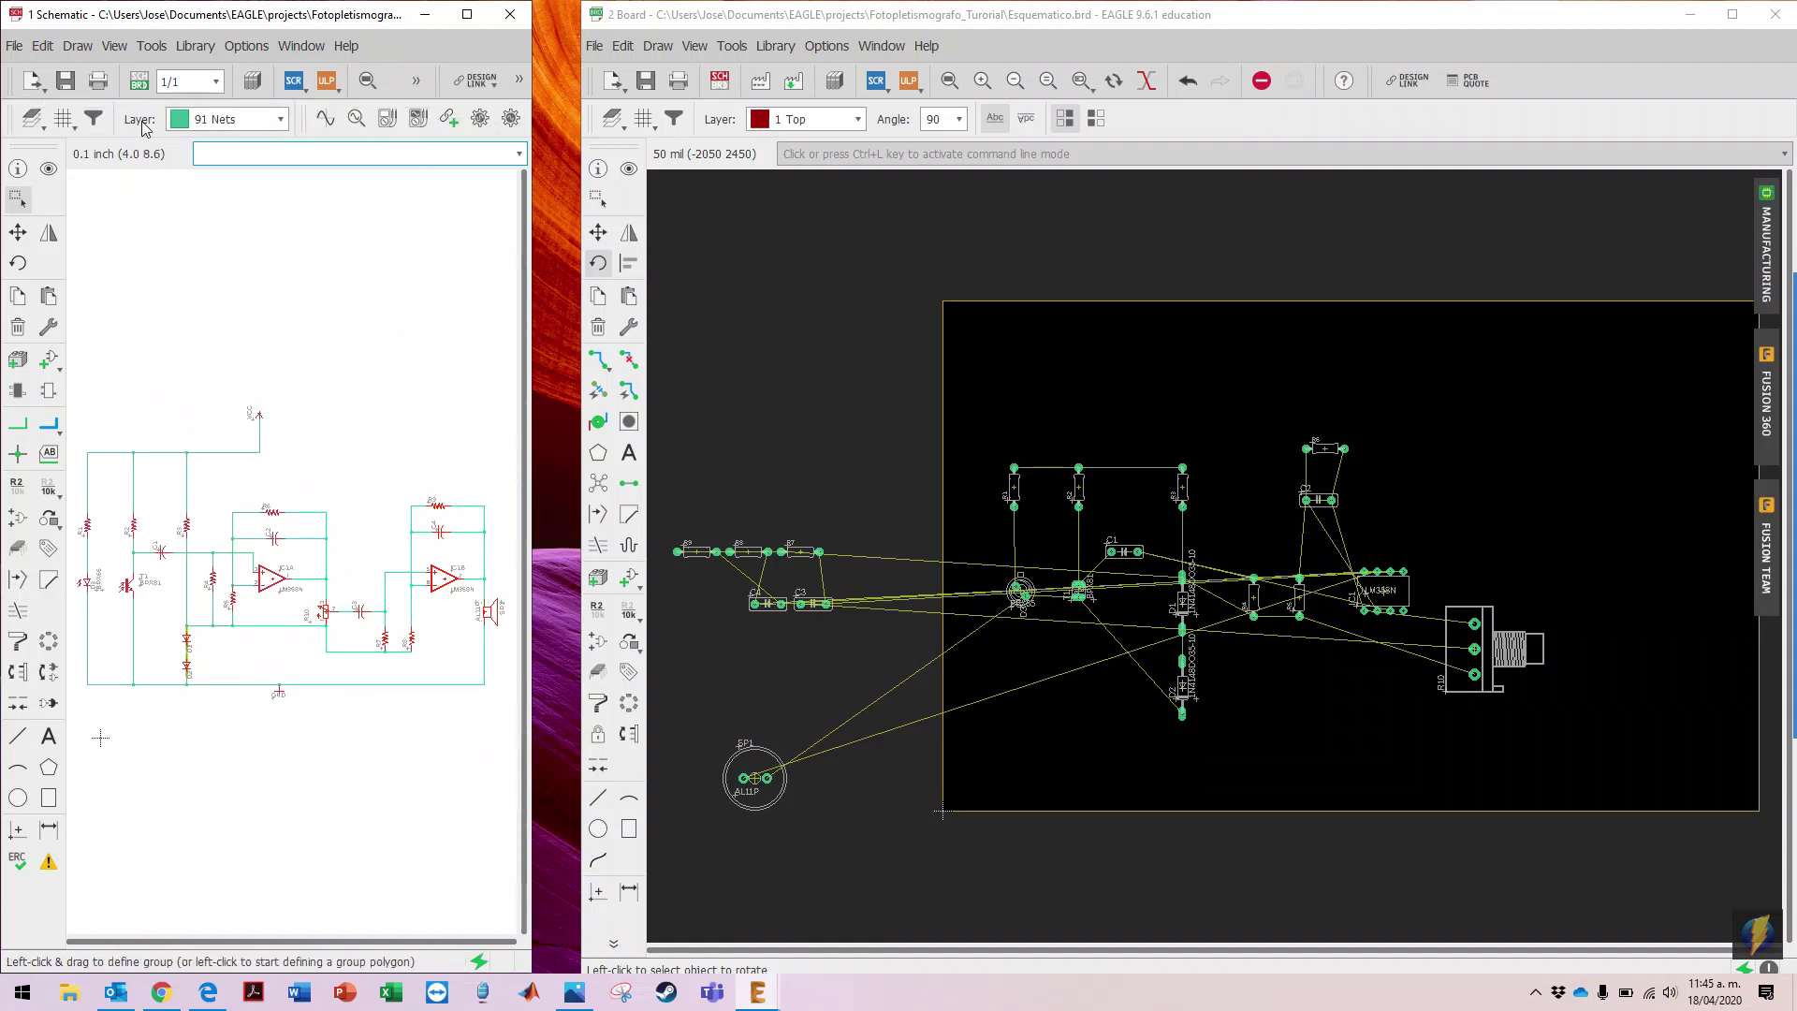
left_click(416, 81)
left_click(129, 113)
left_click_drag(301, 470, 504, 700)
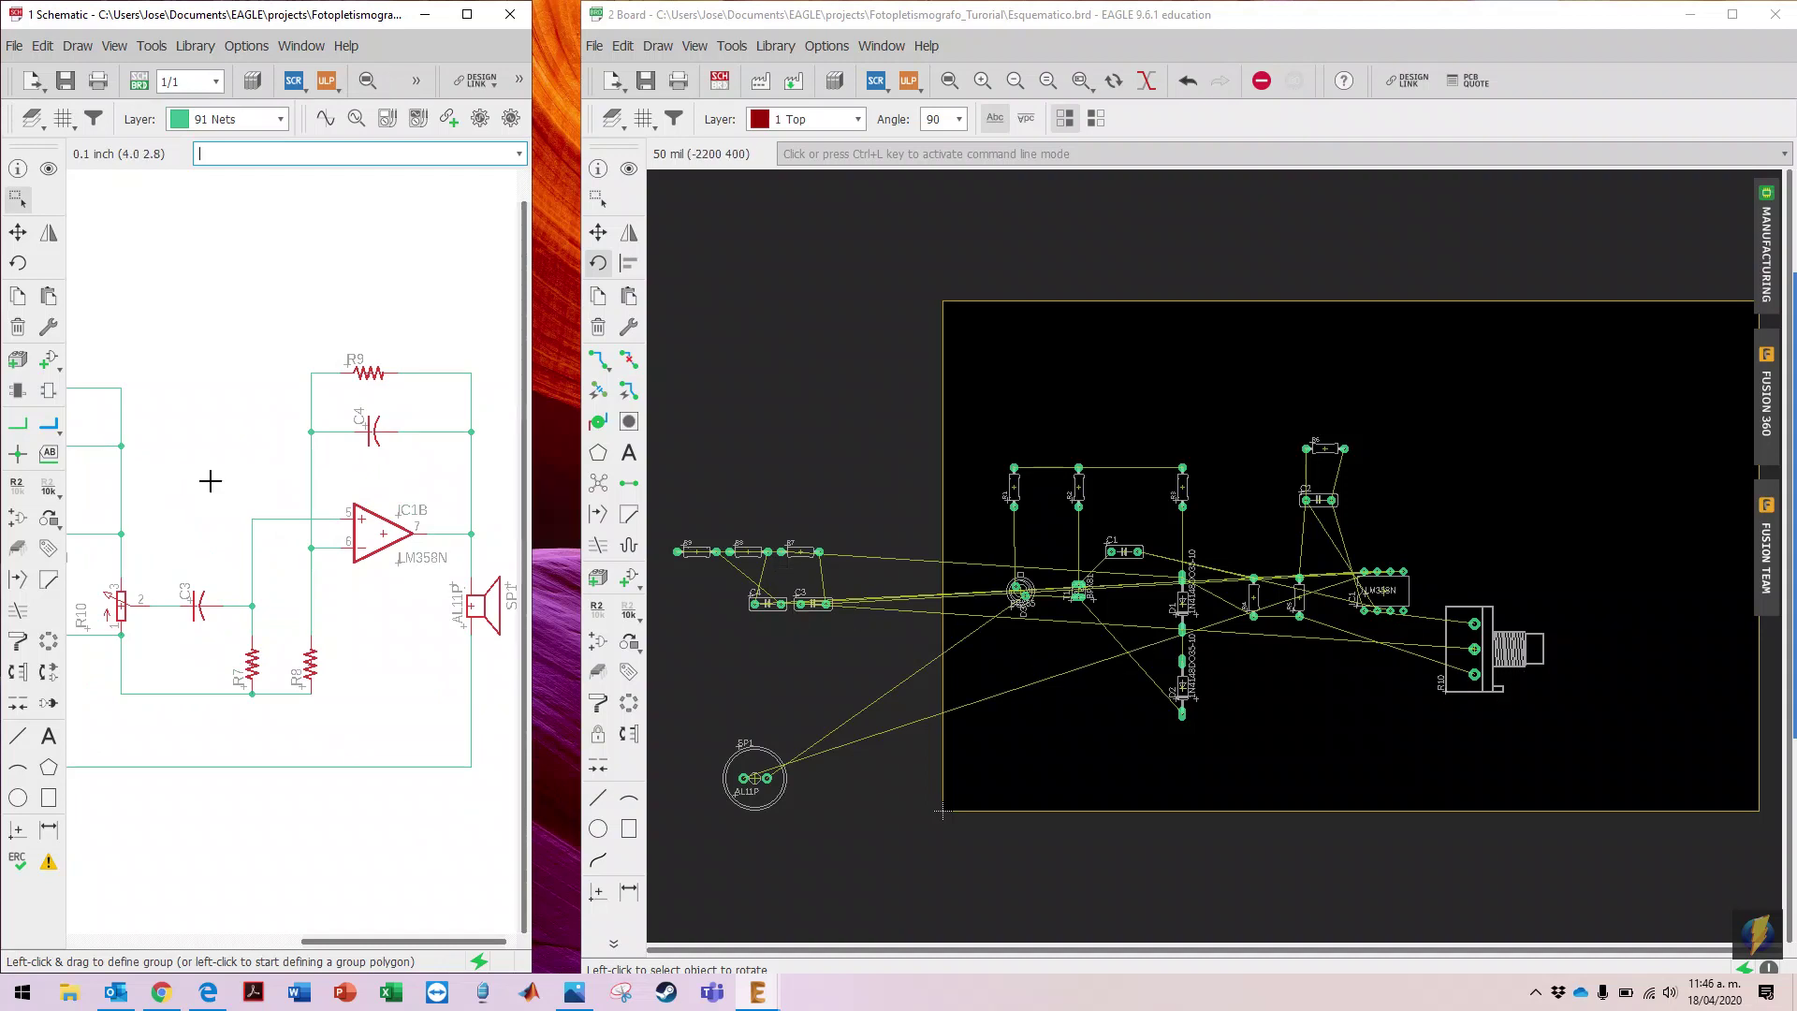
Step: Place capacitor C3 inside the board outline, just above and to the right of potentiometer R10
left_click(598, 232)
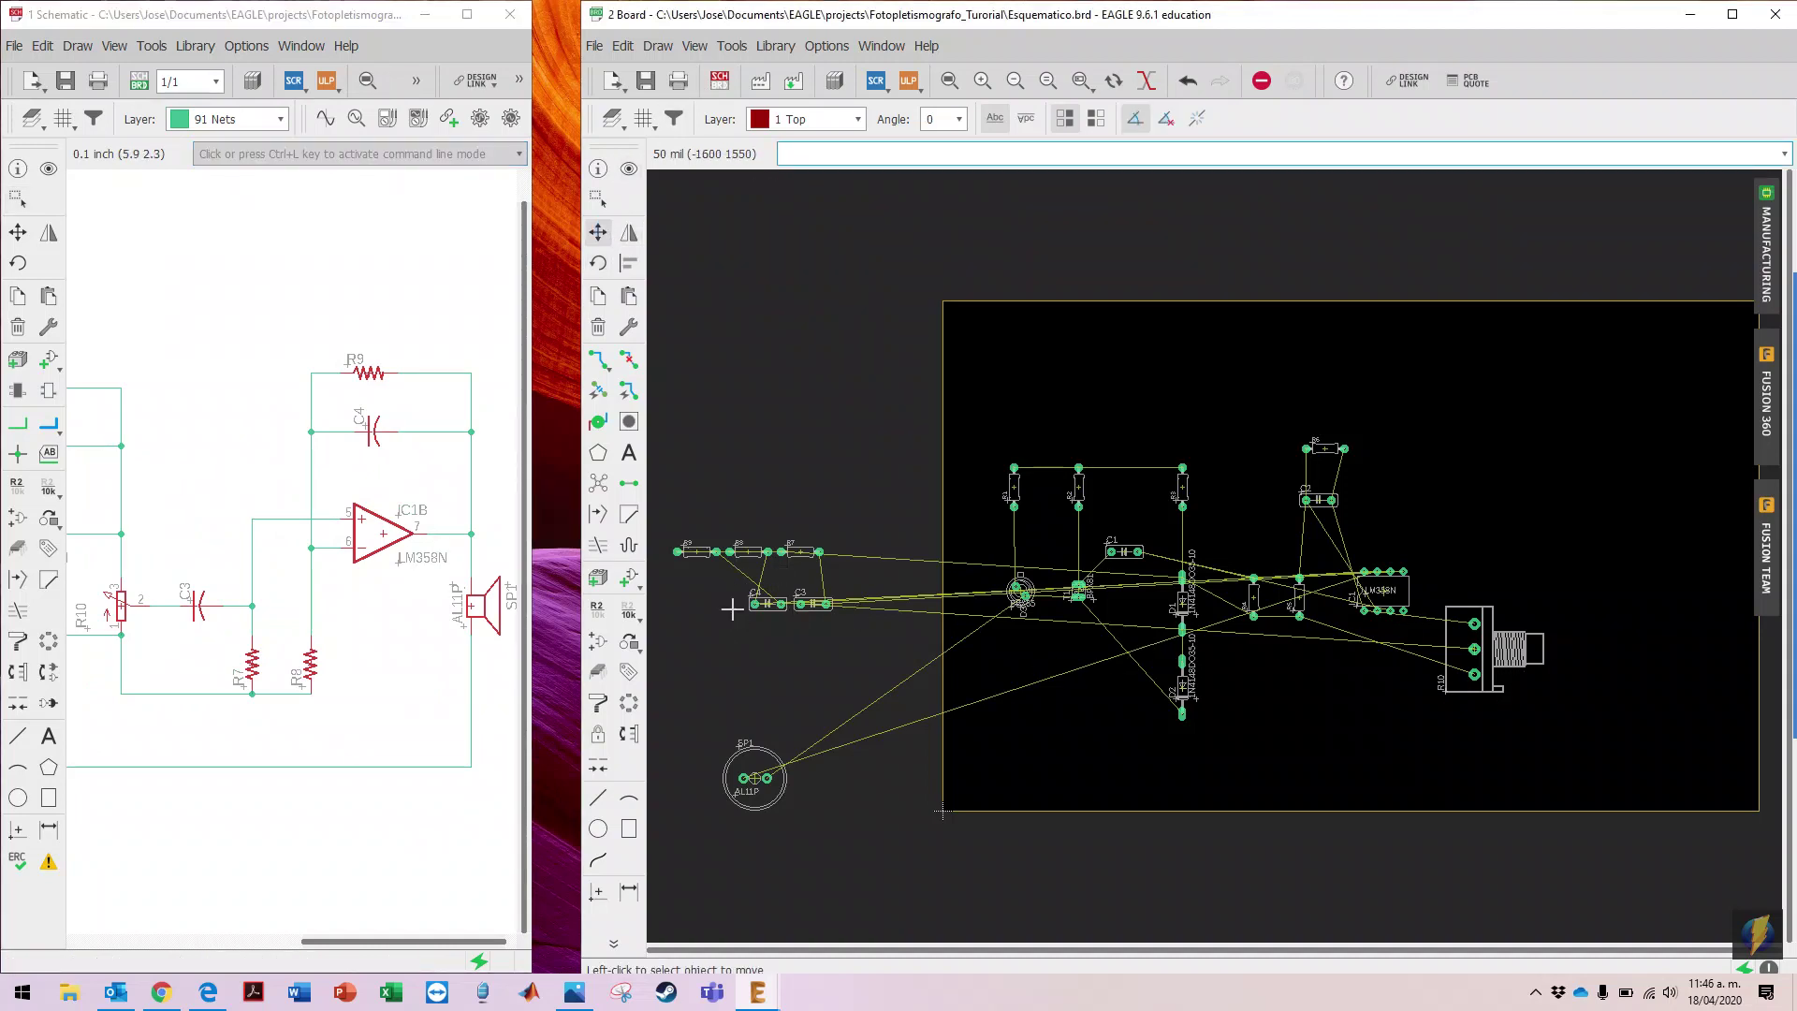
left_click(810, 606)
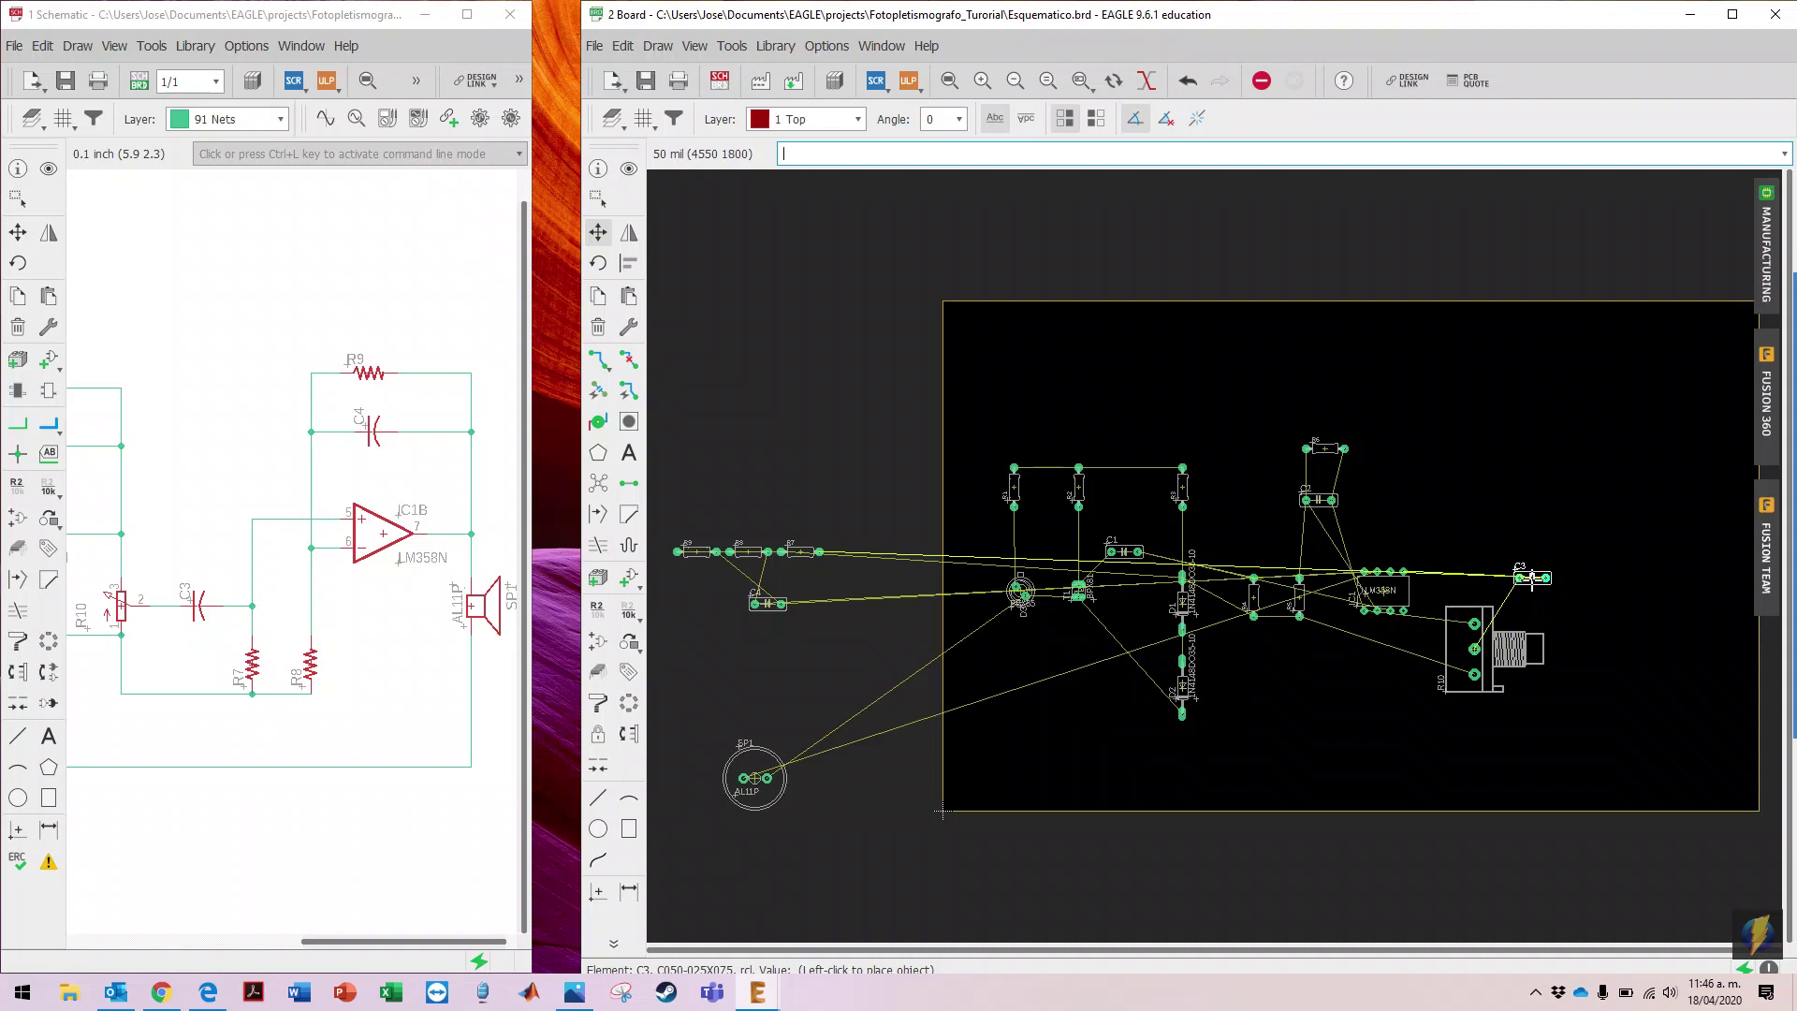
left_click(1531, 580)
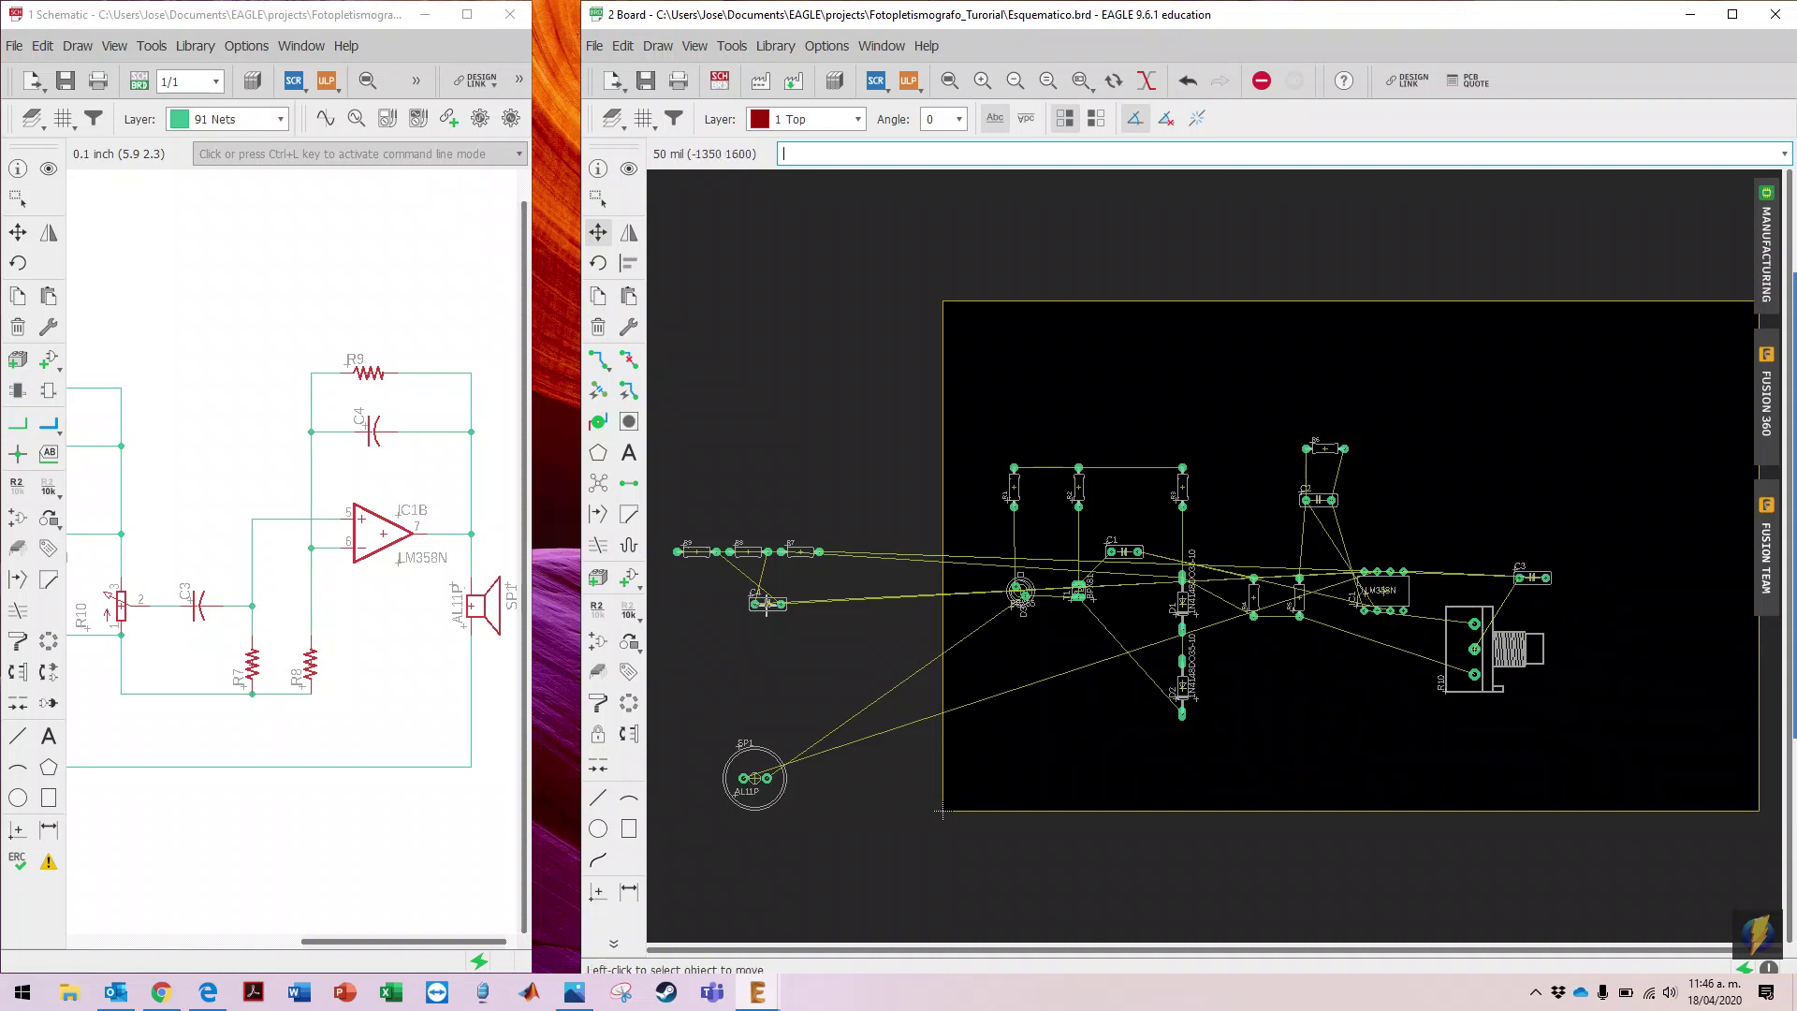
Step: Place resistors R7 and R8 side by side to the right of potentiometer R10 and rotate both to vertical
left_click(800, 553)
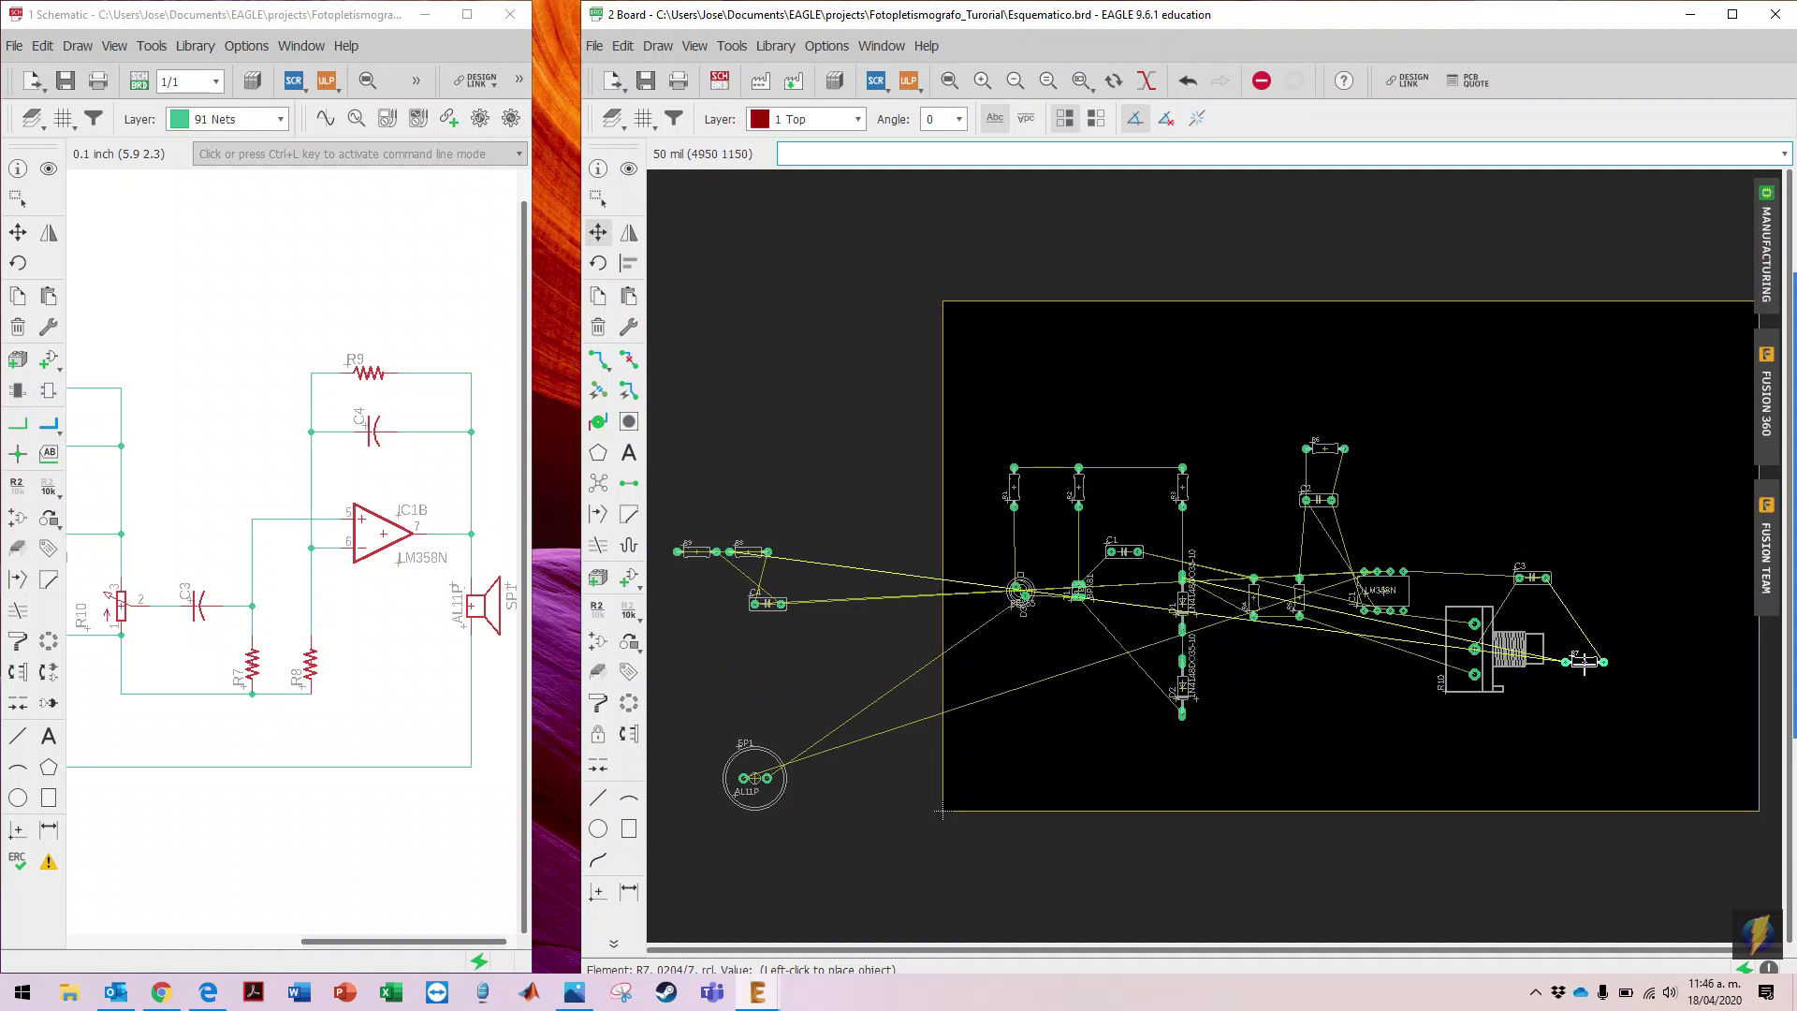
left_click(1584, 648)
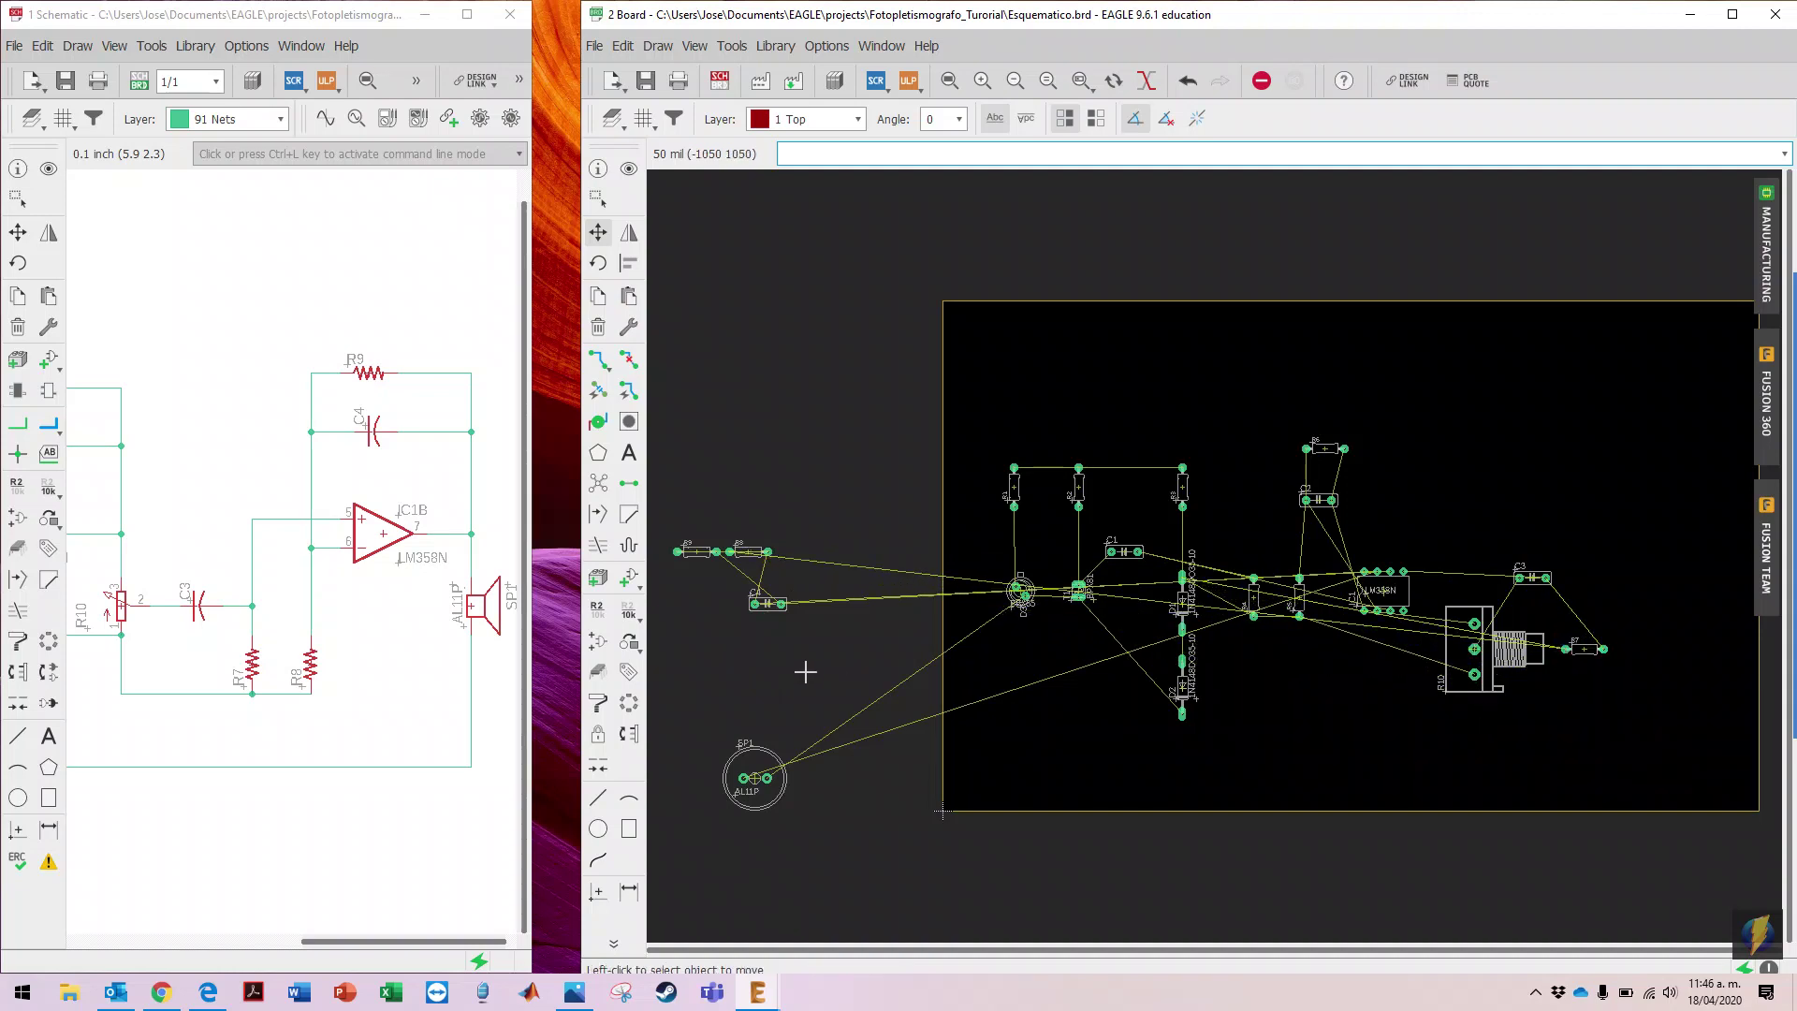
left_click(749, 552)
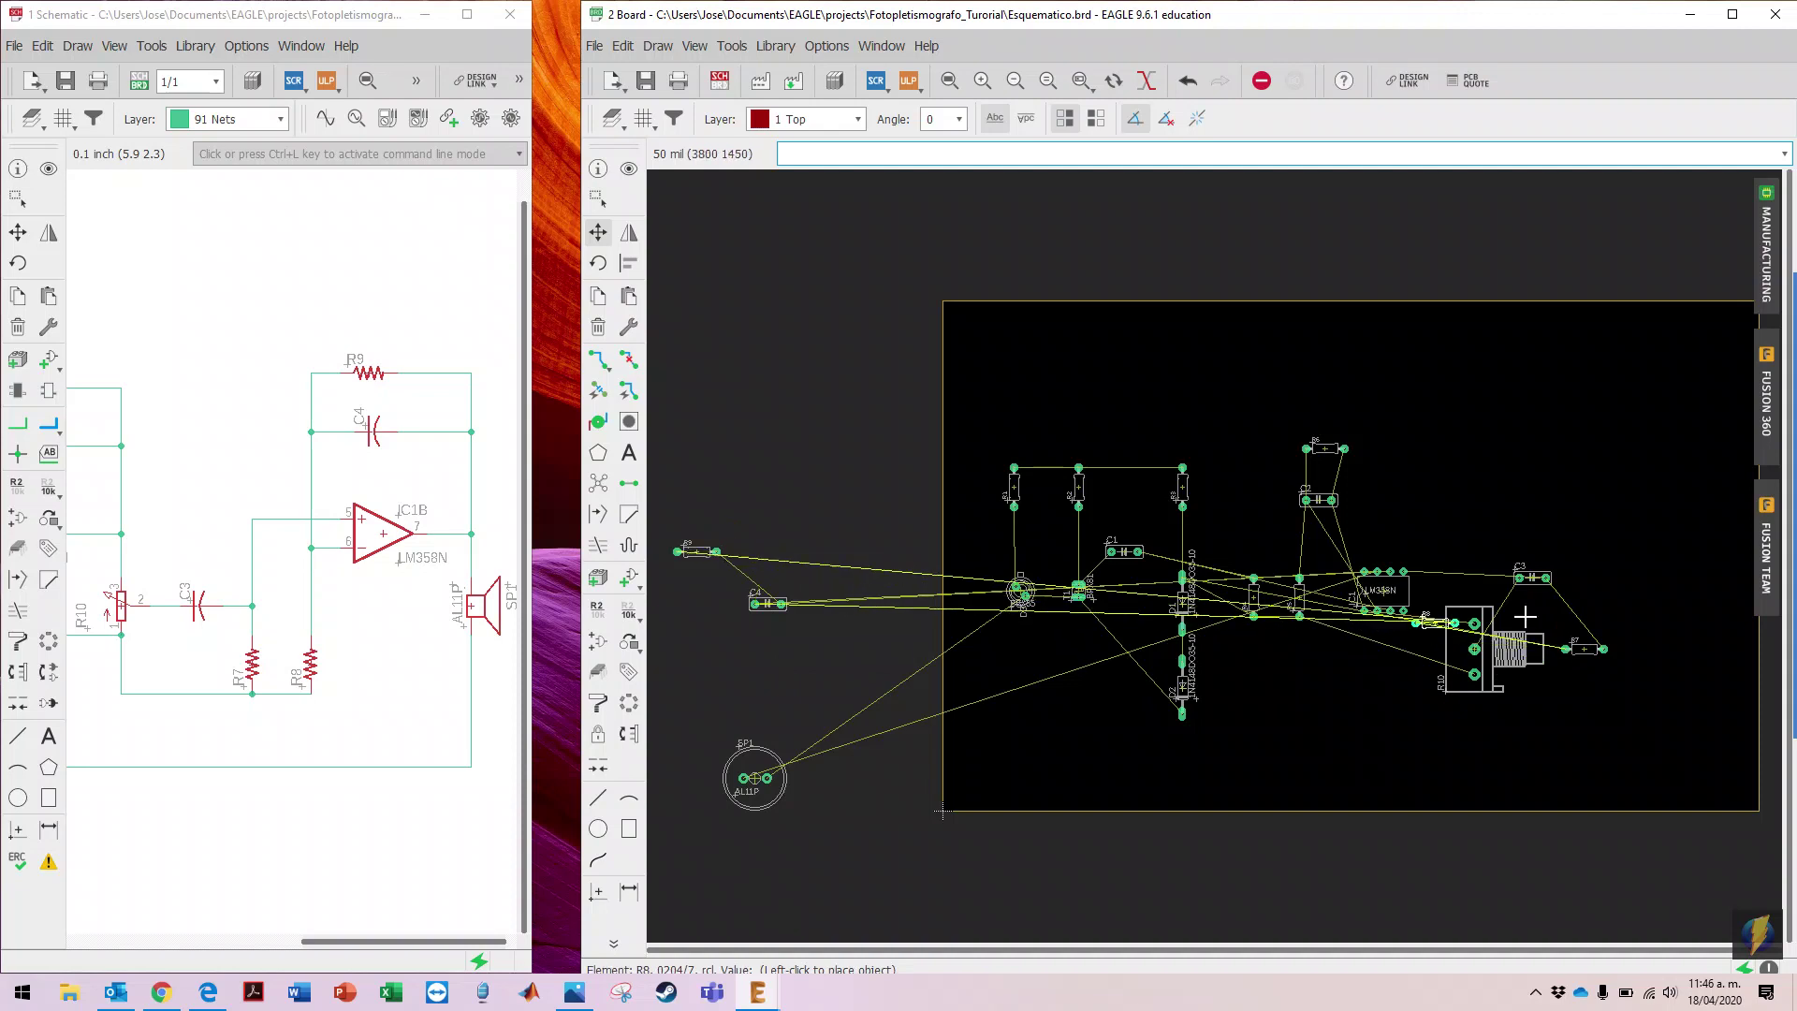
left_click(1675, 648)
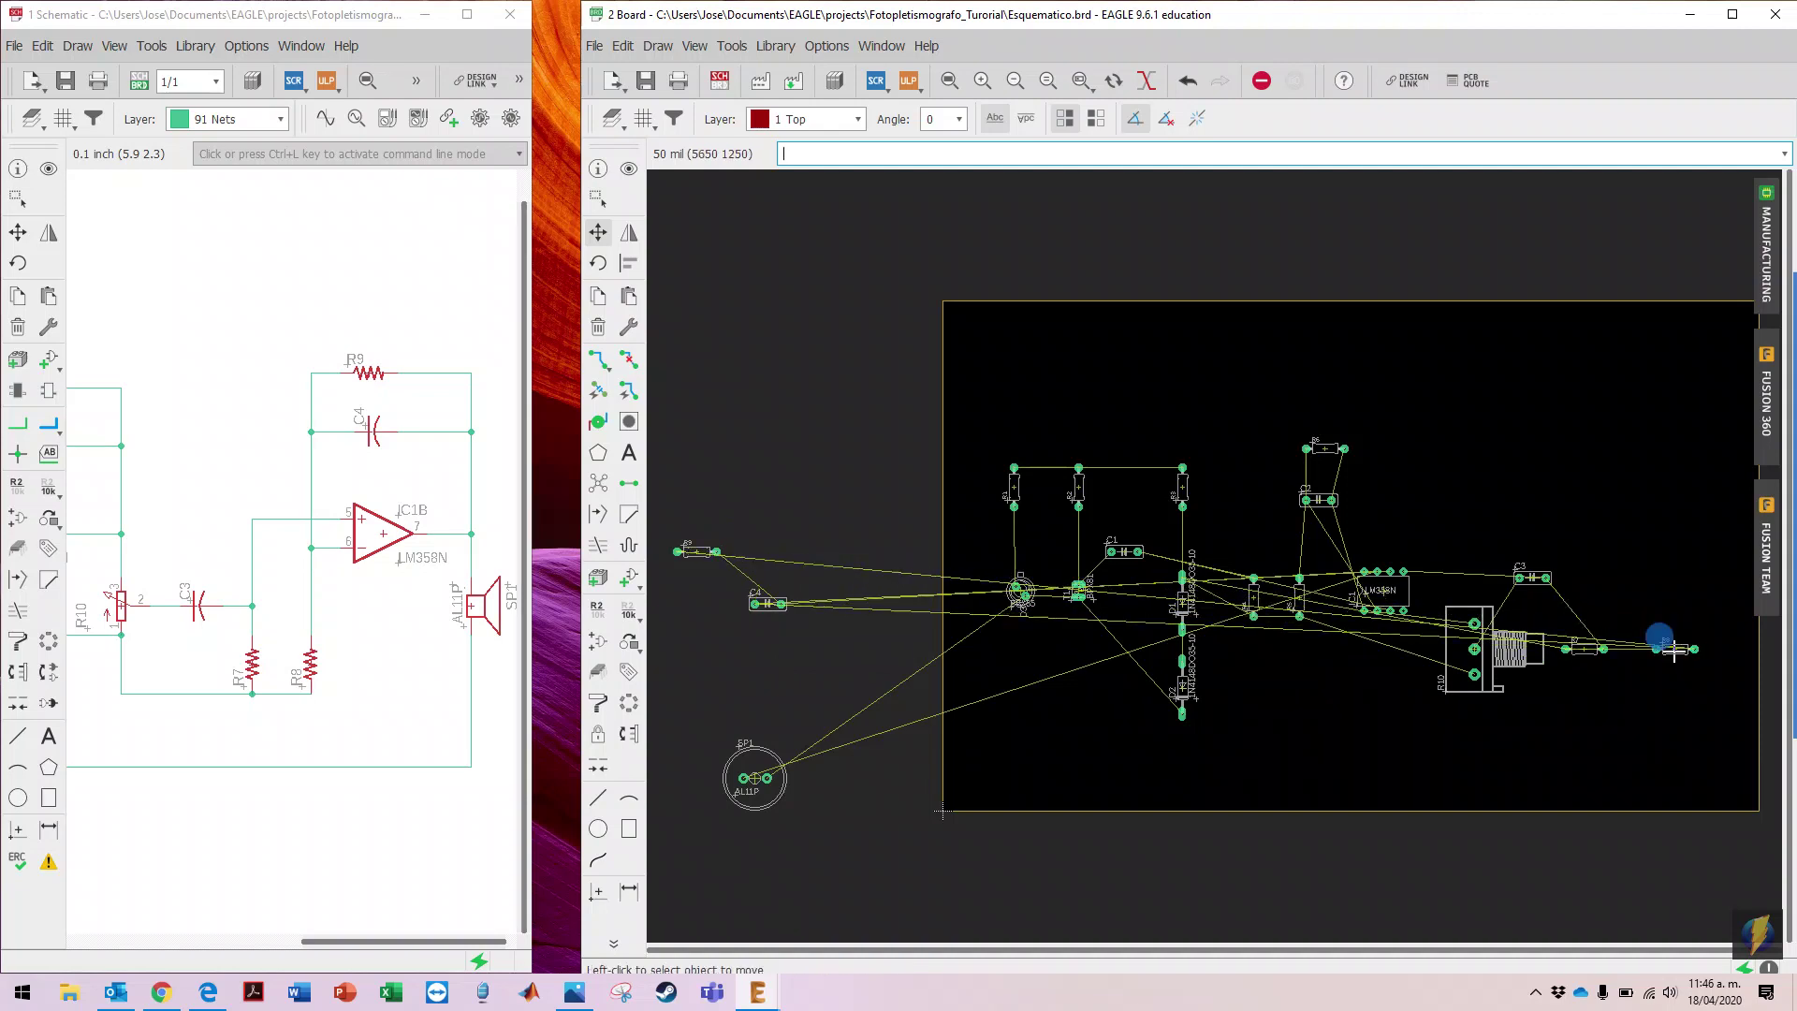
left_click(598, 263)
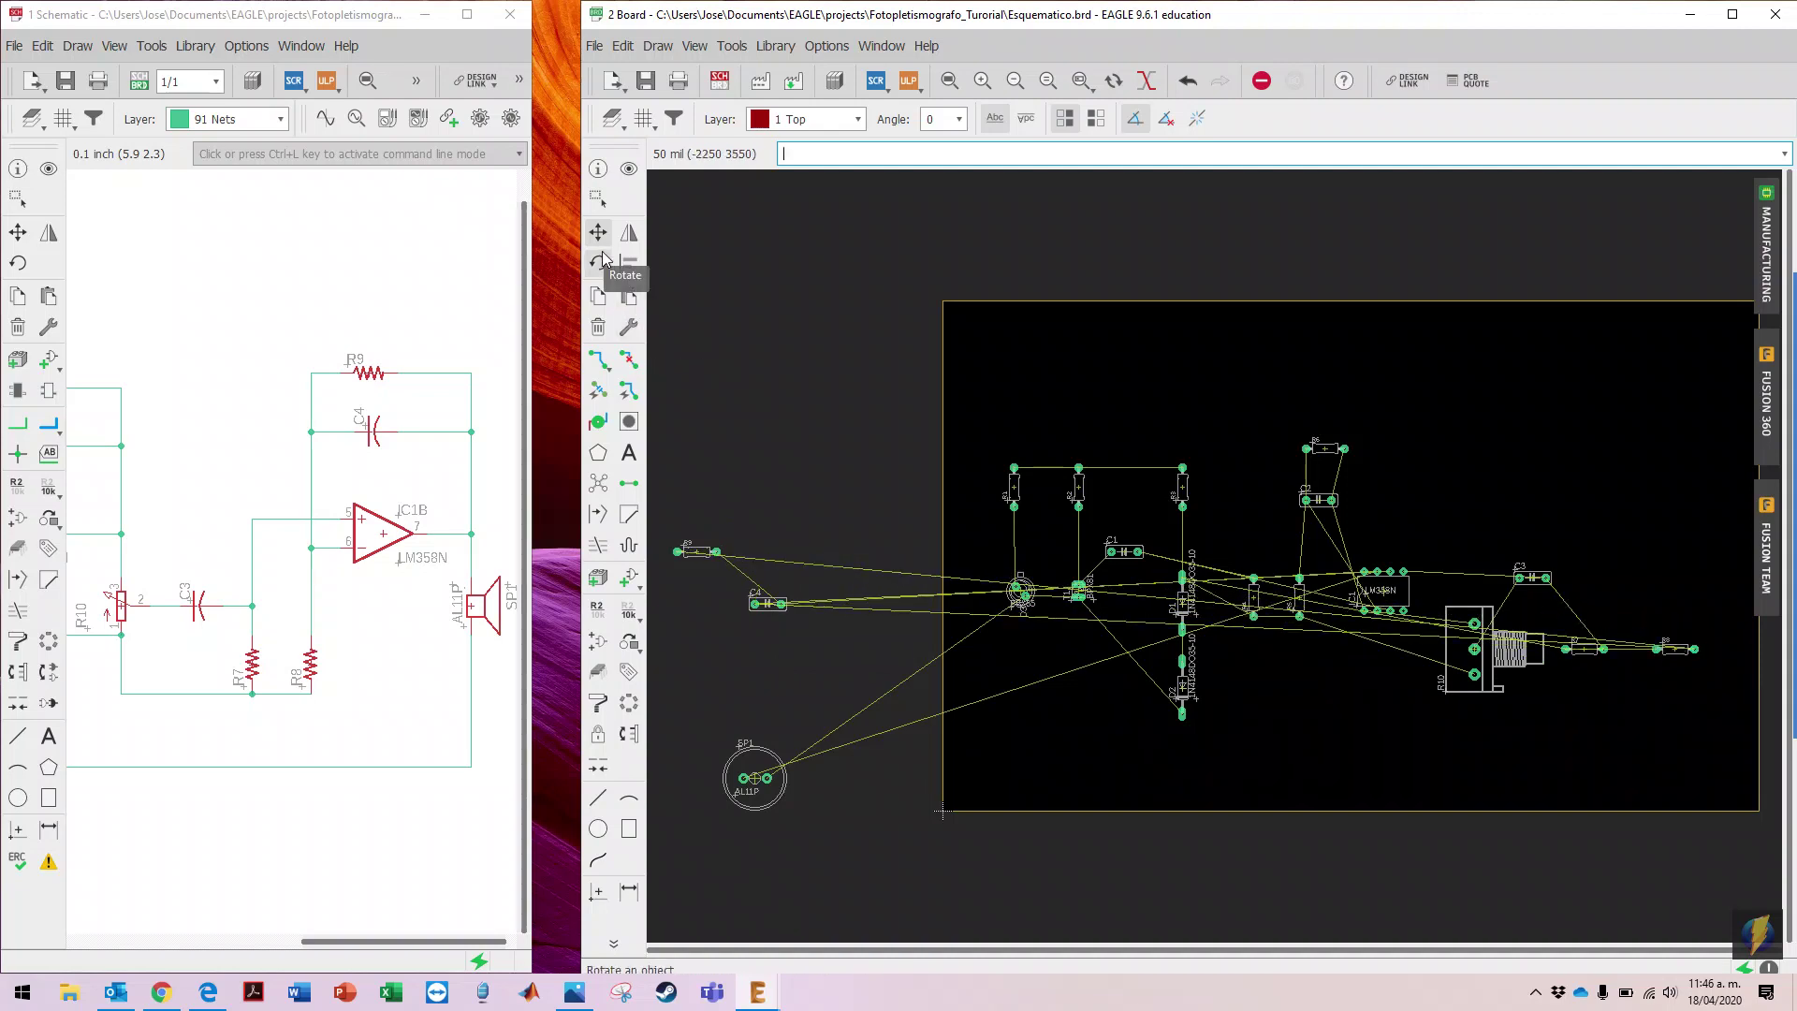
left_click(1582, 648)
left_click(1673, 648)
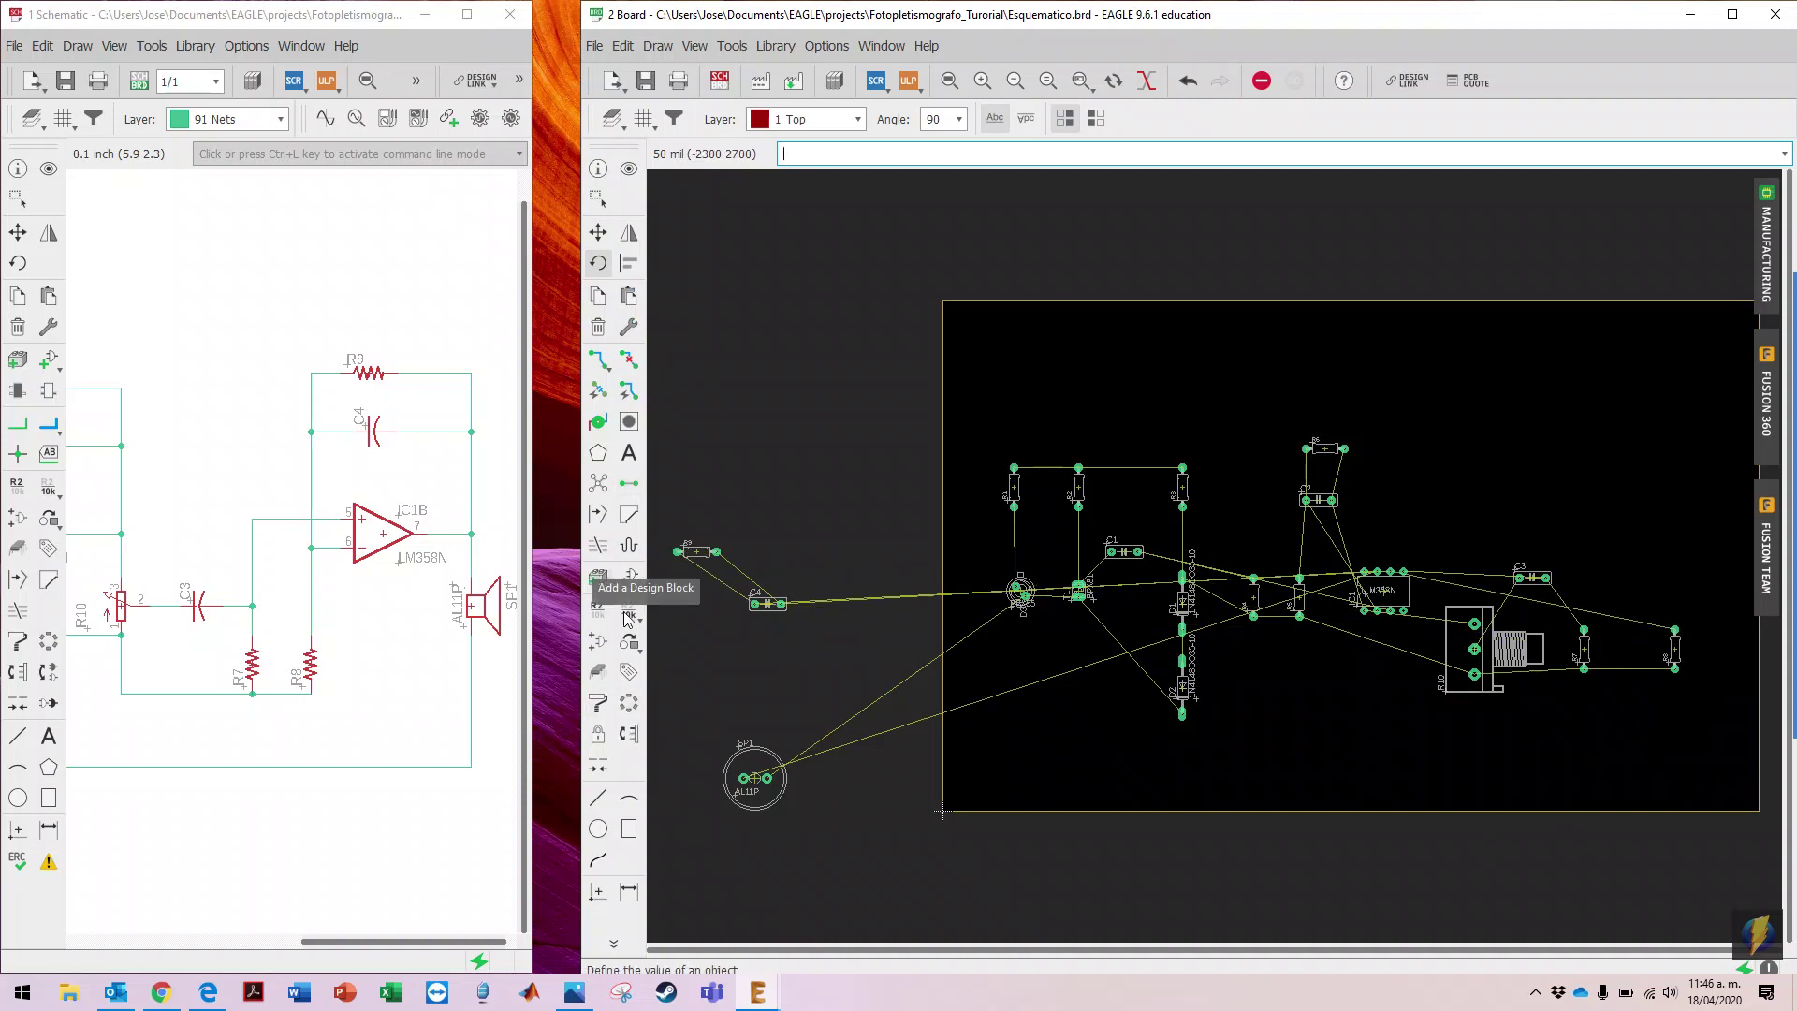
Step: Place resistor R9 near the upper right of the board outline, with capacitor C4 directly below it
left_click(598, 231)
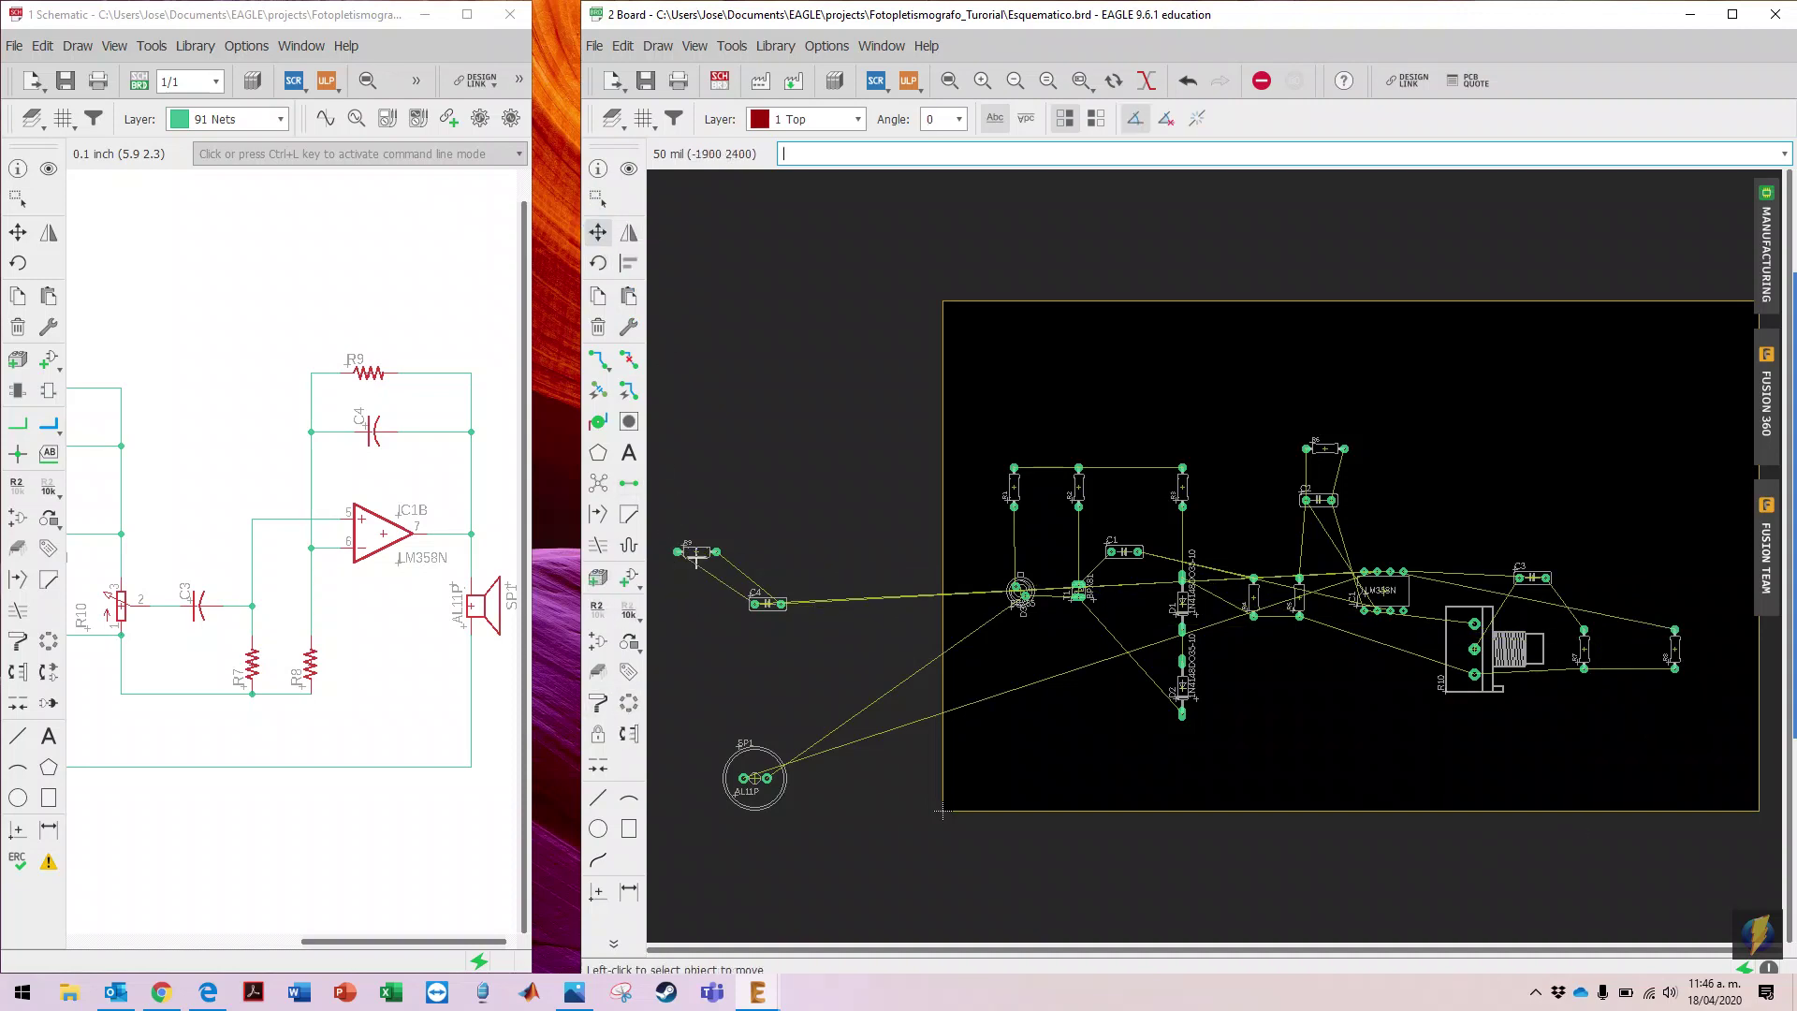
left_click(696, 551)
left_click(1598, 438)
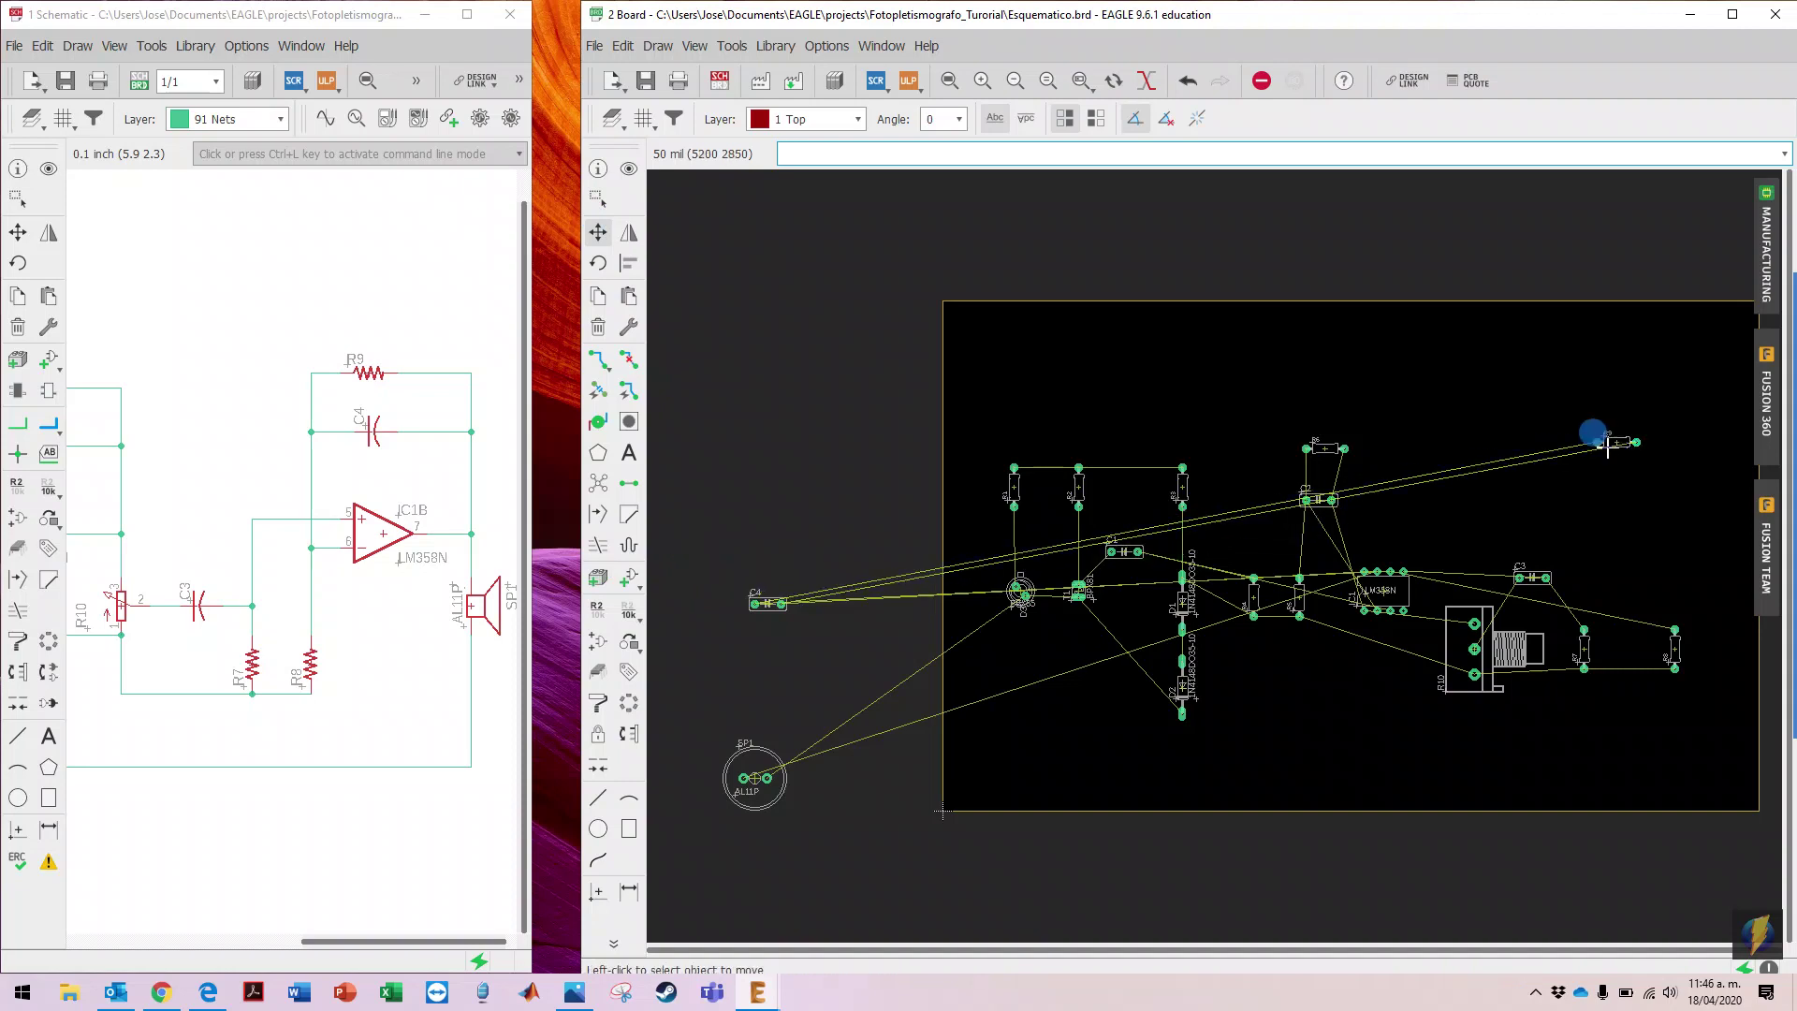
left_click(766, 604)
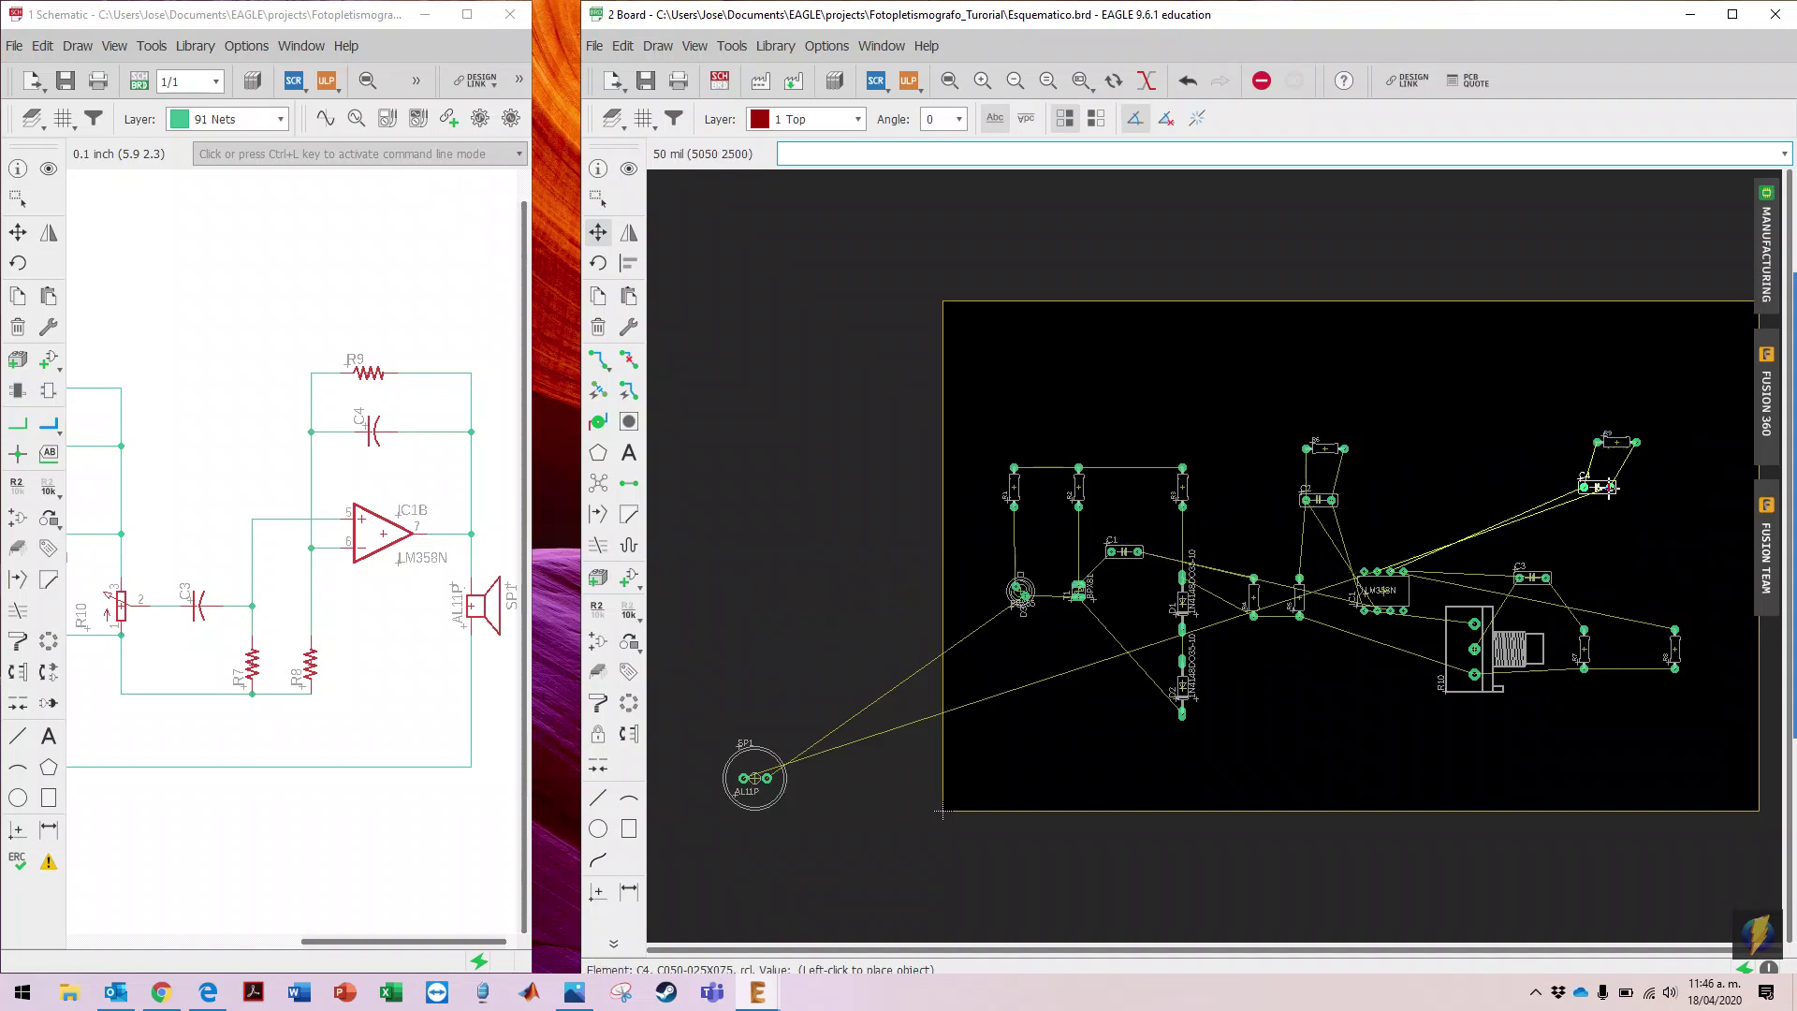
left_click(1615, 496)
Step: Place the SP1 buzzer in the lower right of the board outline and rotate it so its pads stack vertically
left_click(755, 778)
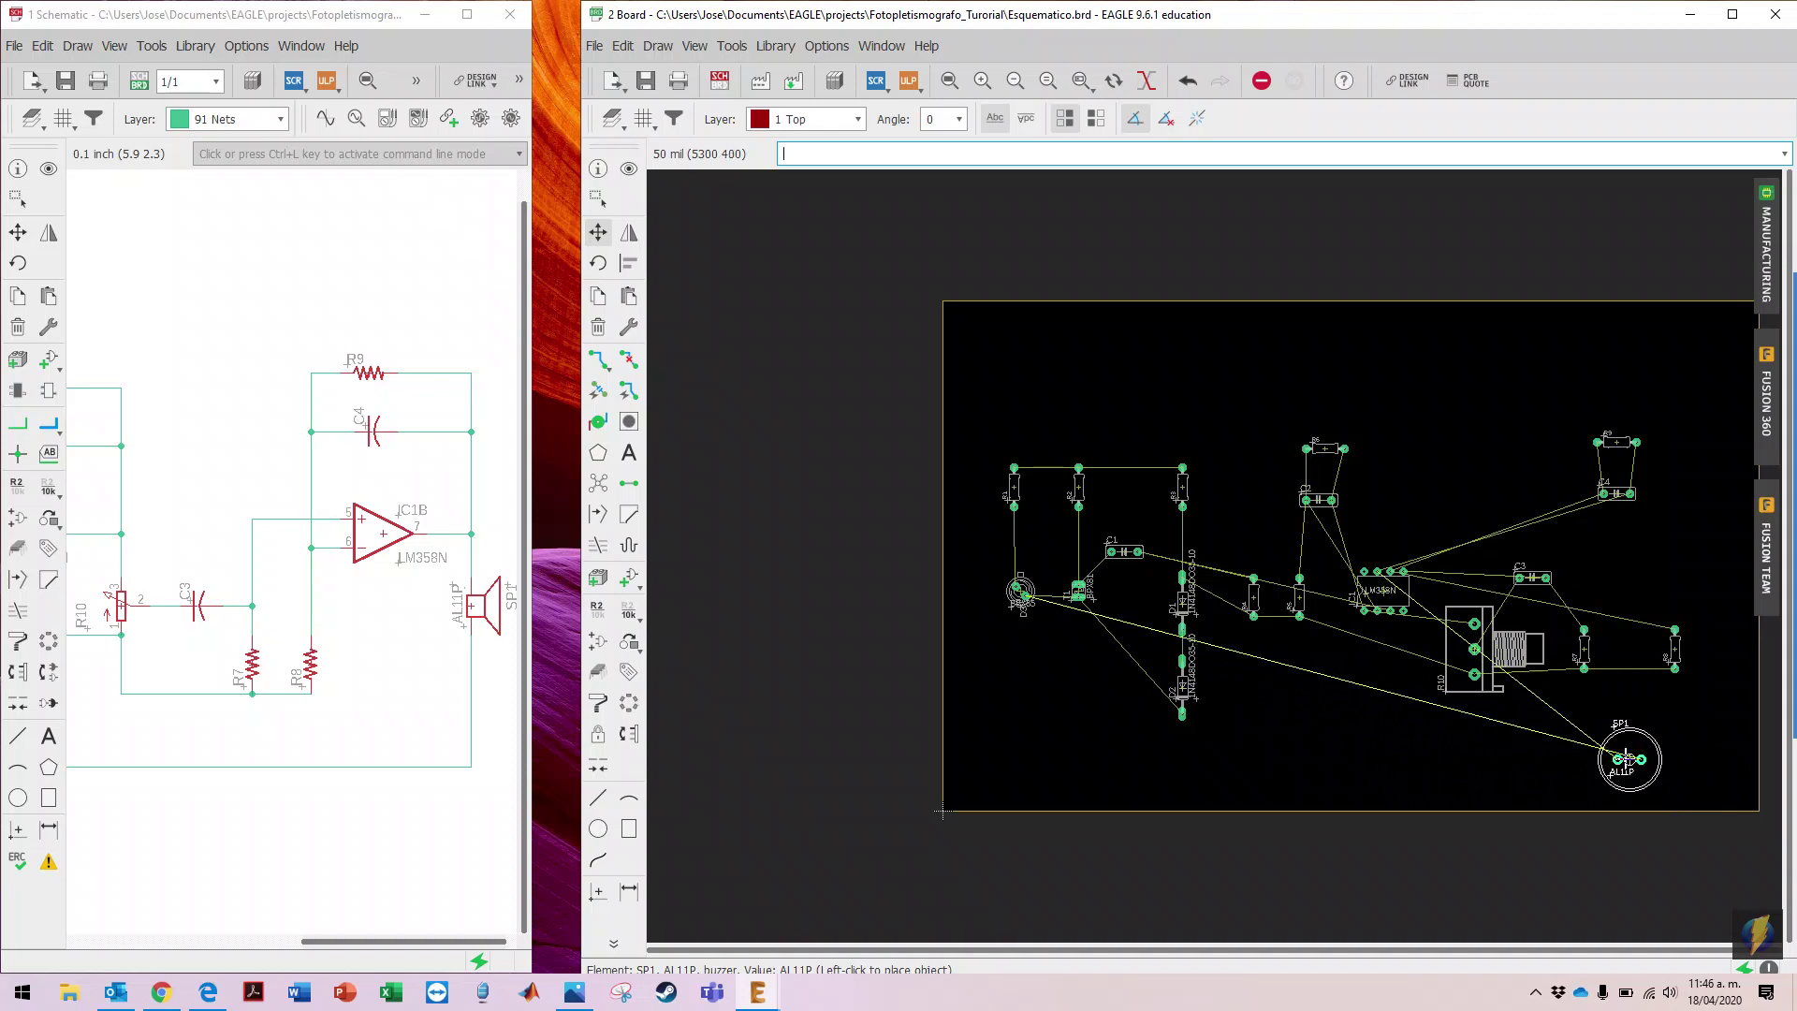
left_click(1622, 759)
left_click(598, 263)
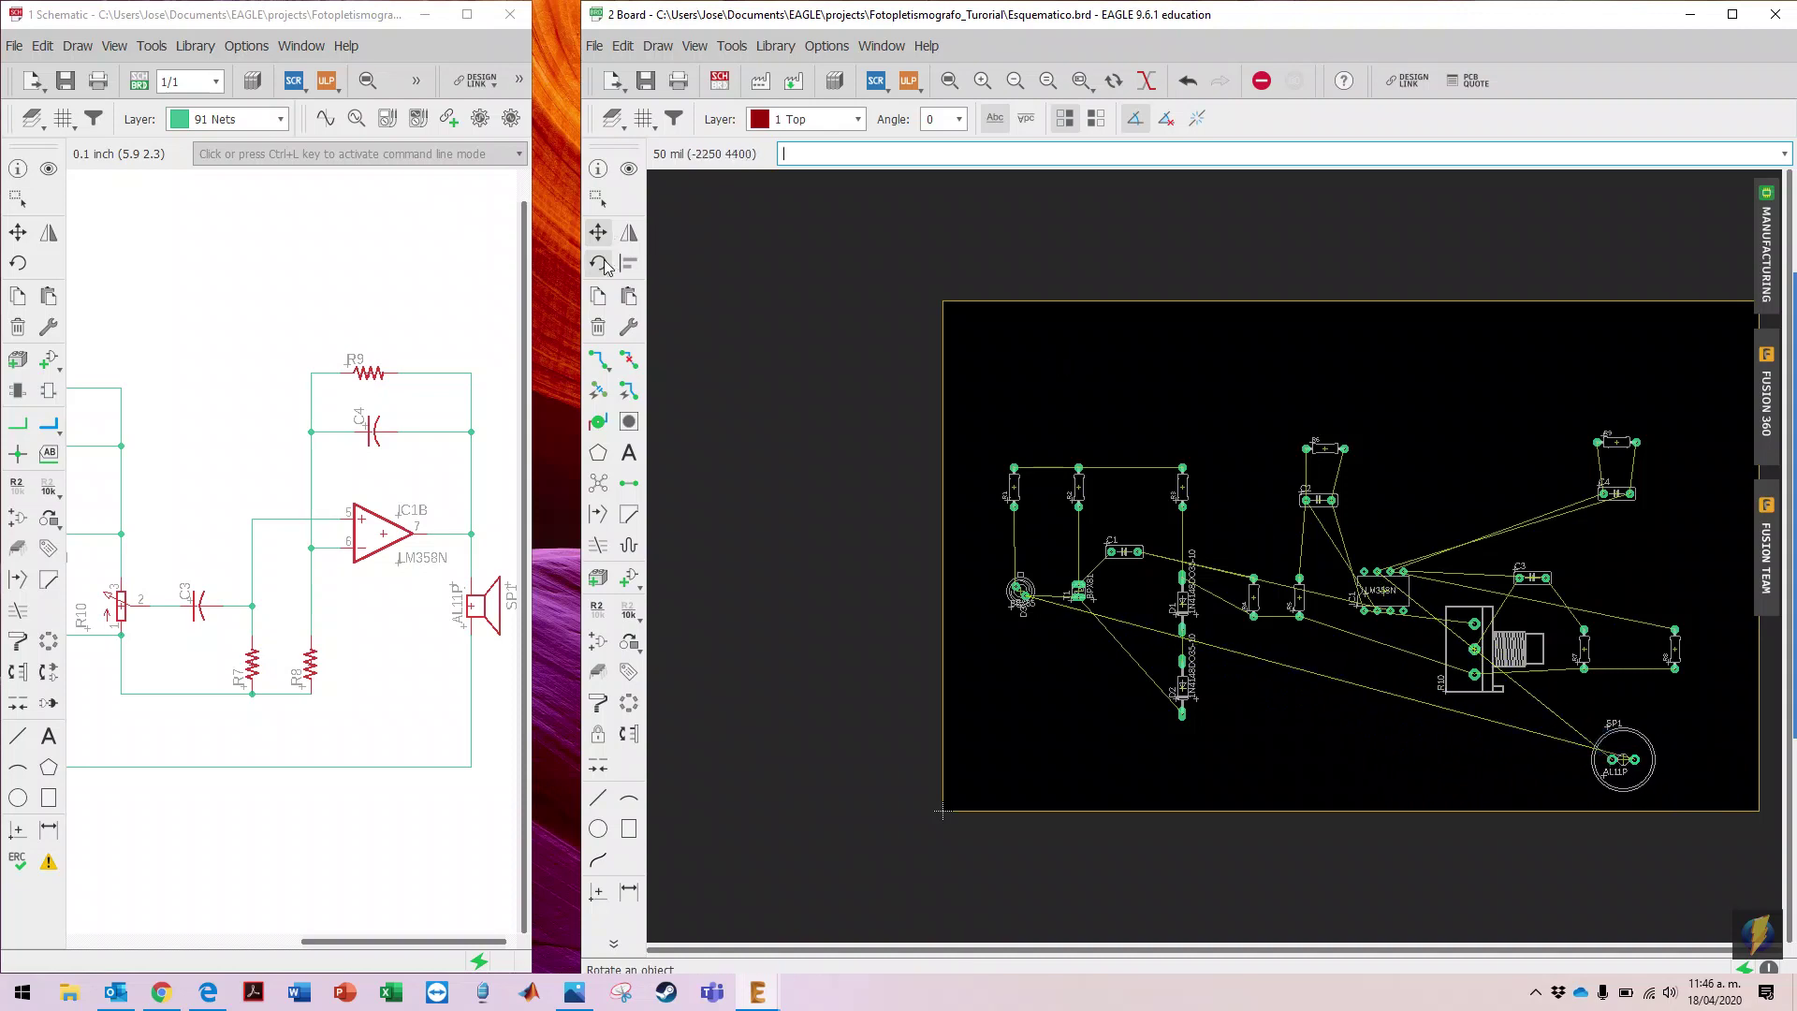
left_click(1625, 760)
left_click(1621, 751)
left_click(1622, 749)
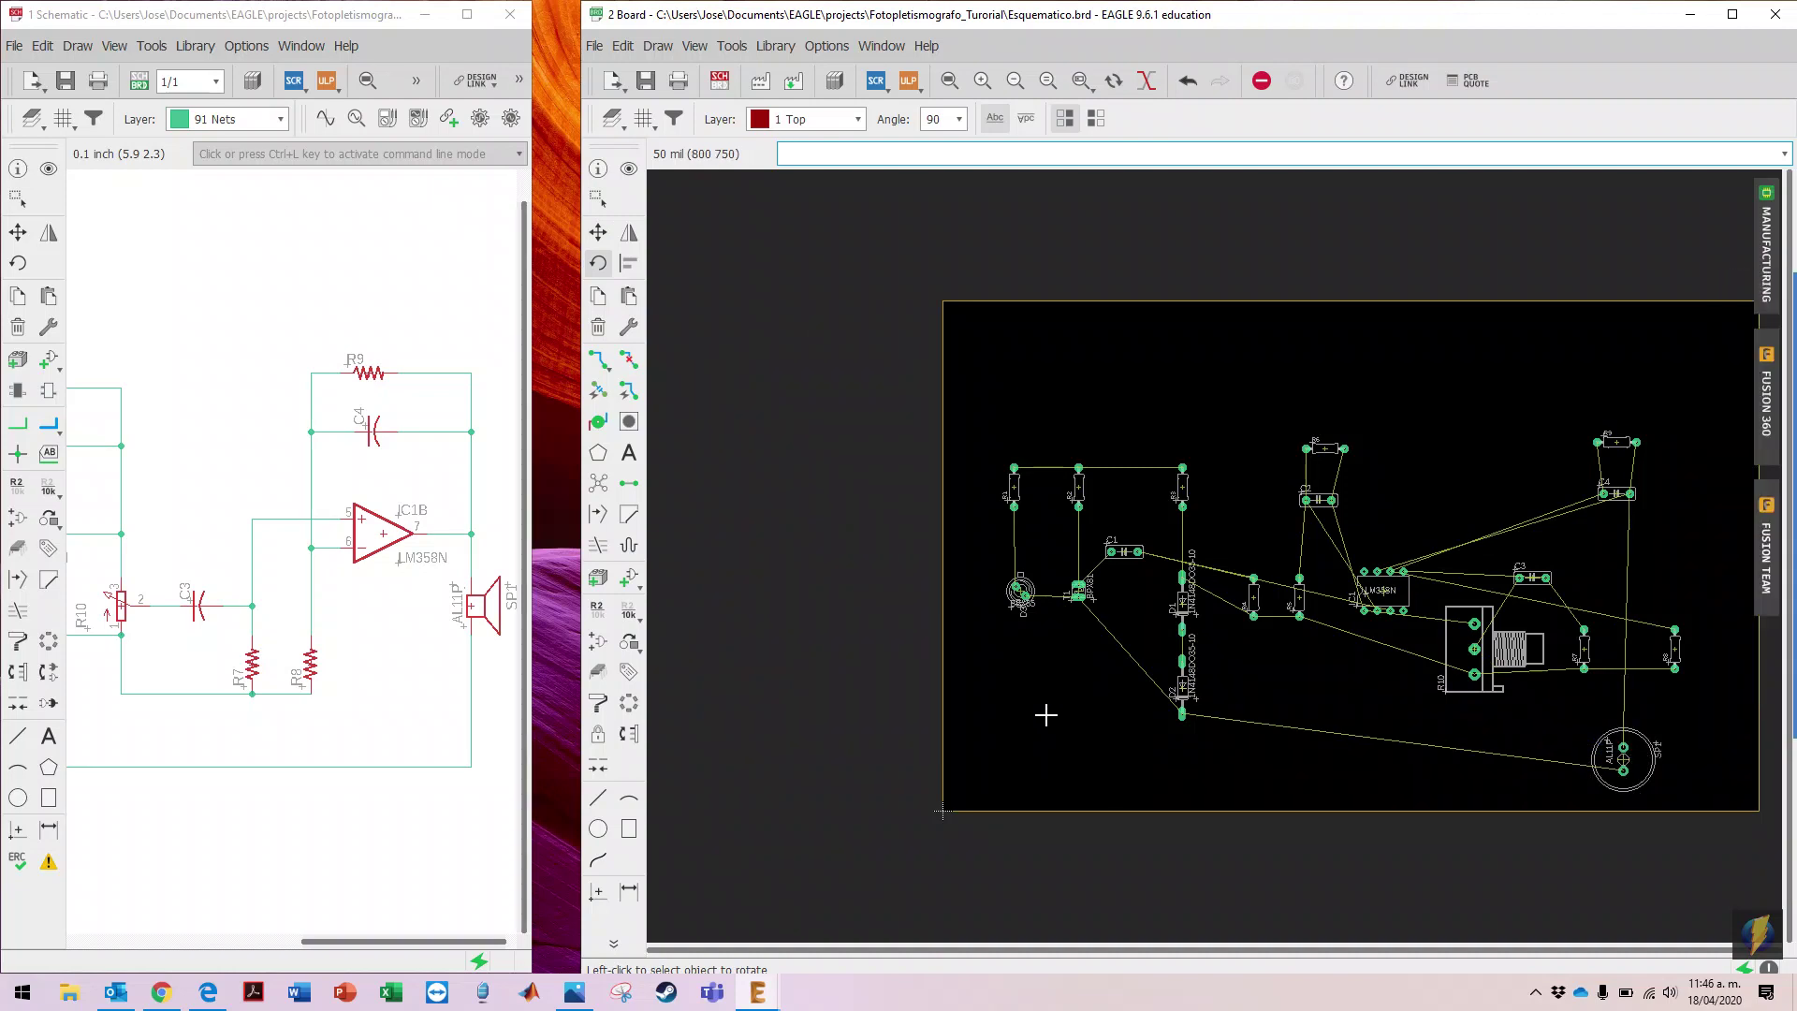
Step: Rotate the LM358N op-amp three quarter-turns into a vertical orientation
left_click(1391, 590)
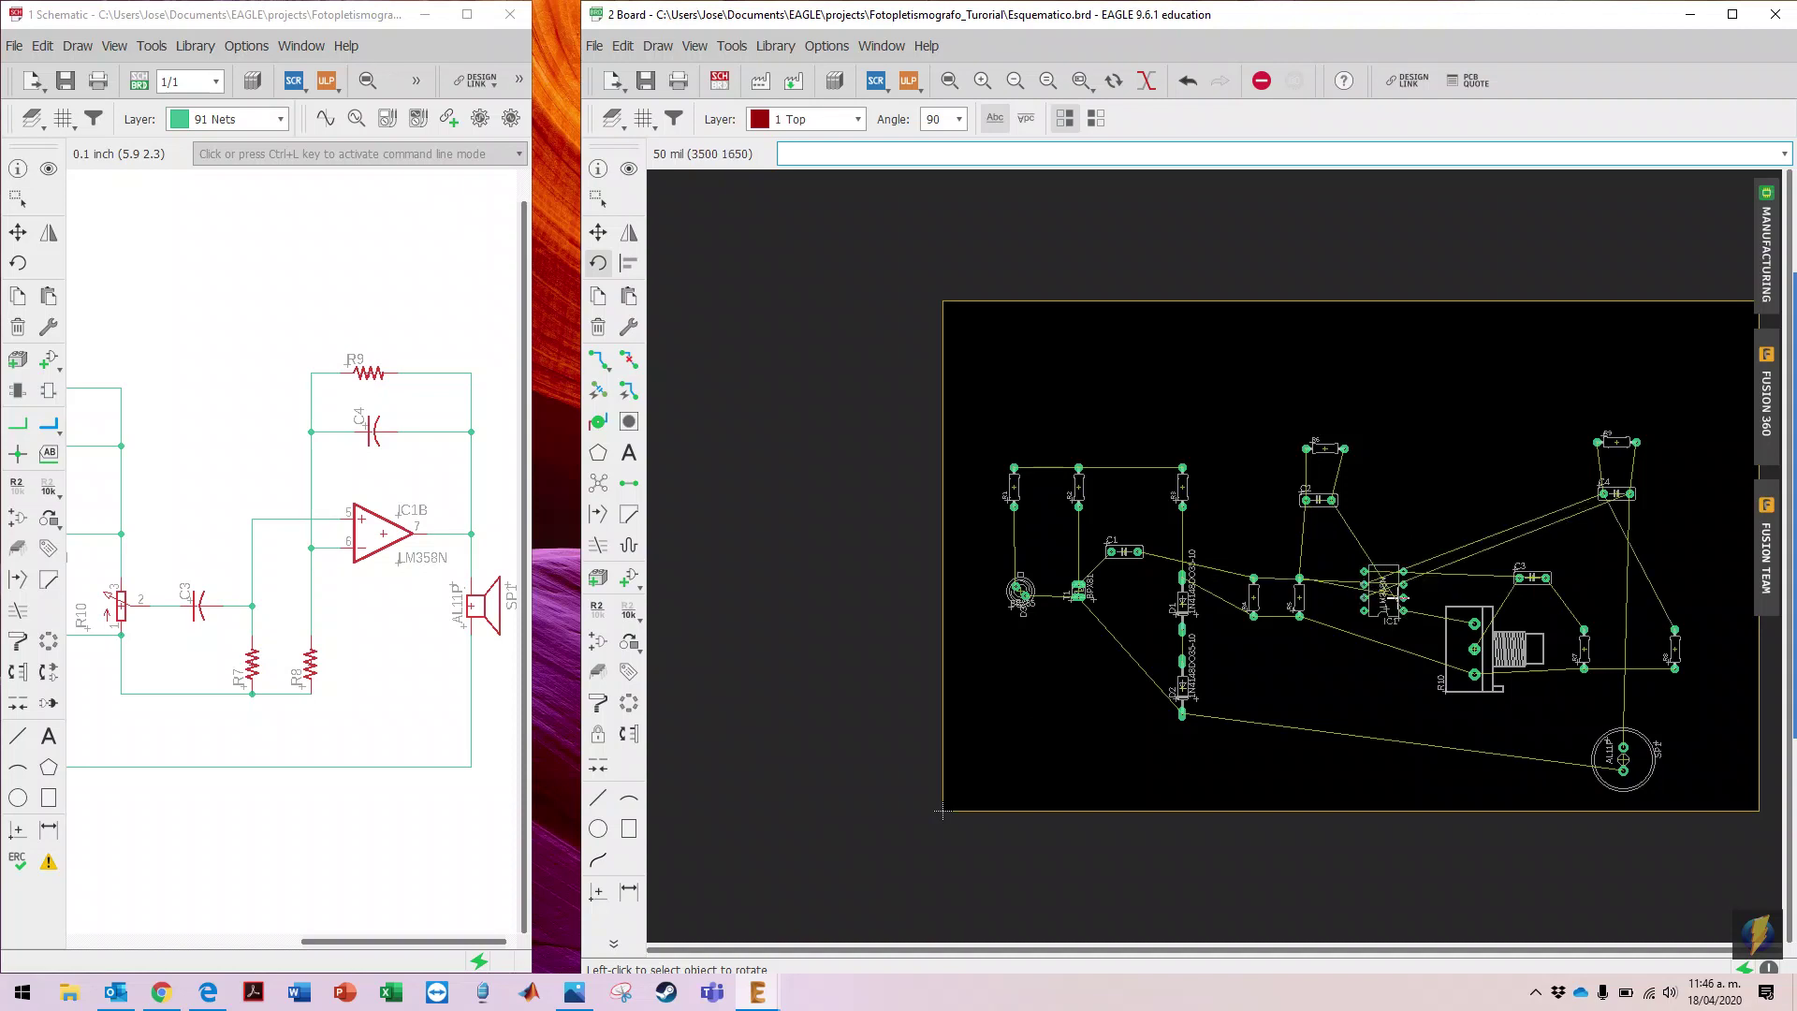
left_click(1383, 587)
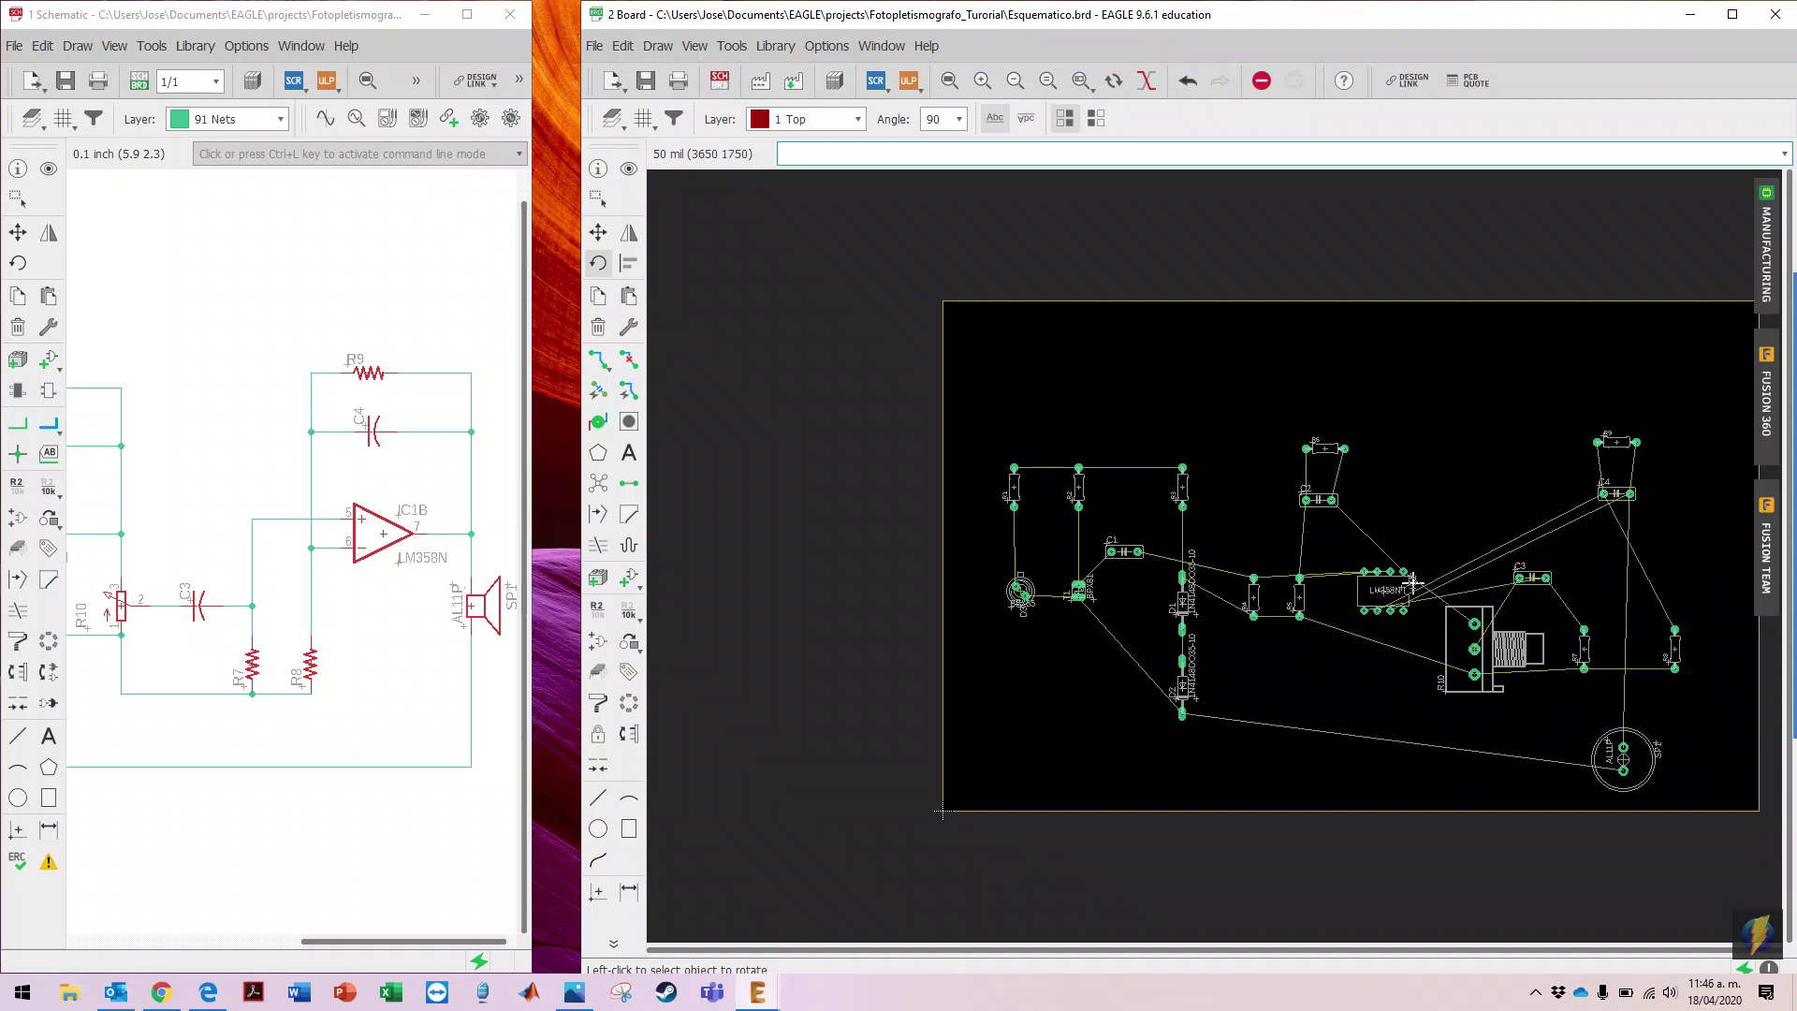
left_click(1385, 588)
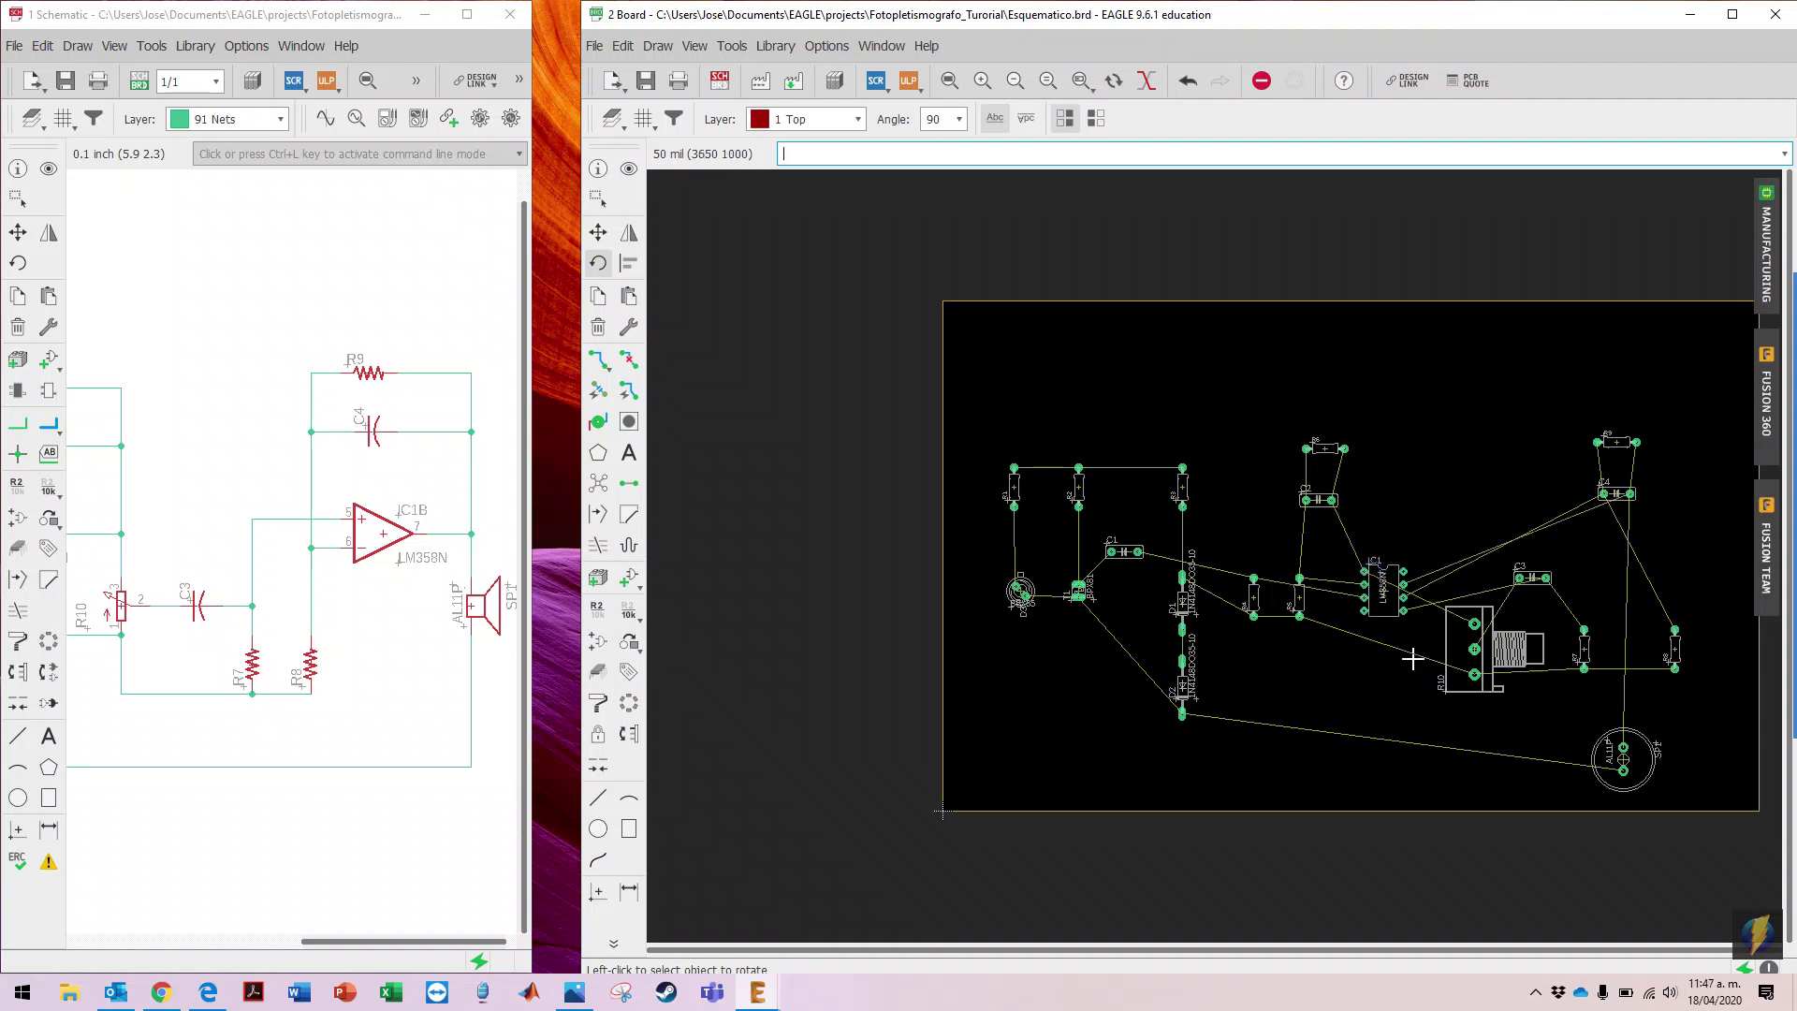
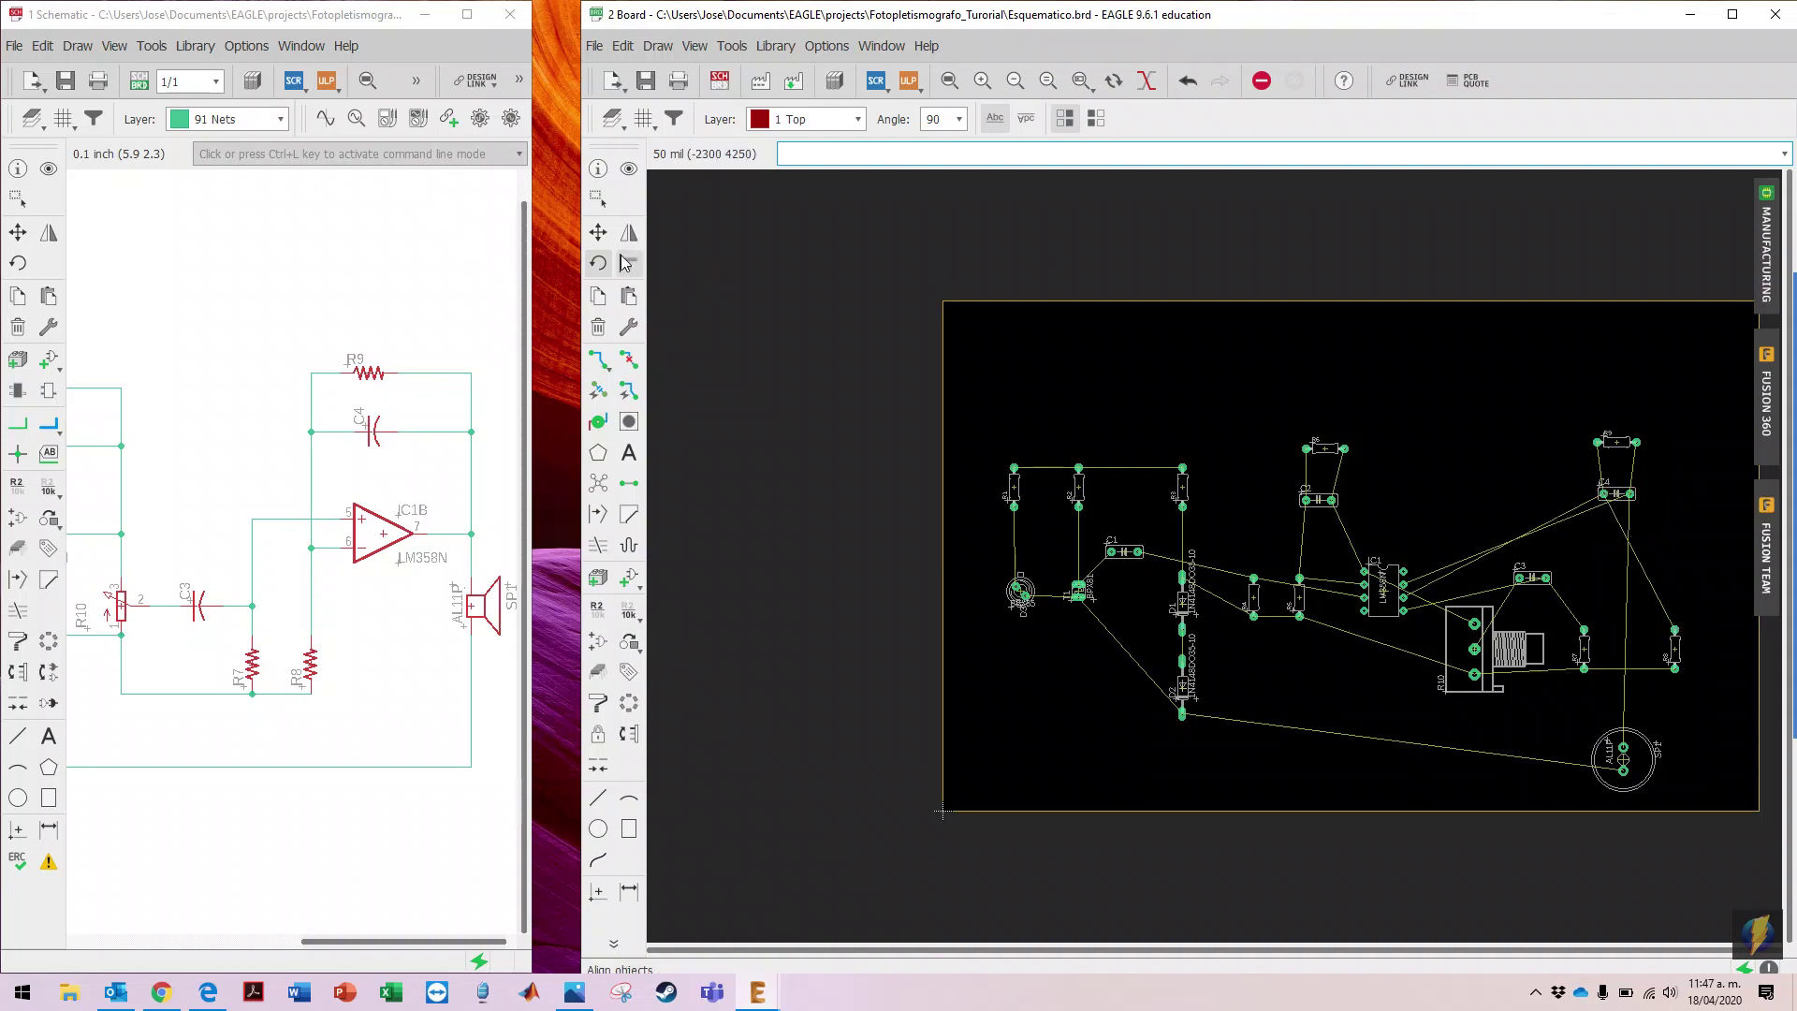
Step: Rotate capacitor C4 and resistor R9 to vertical
left_click(1616, 494)
left_click(1618, 432)
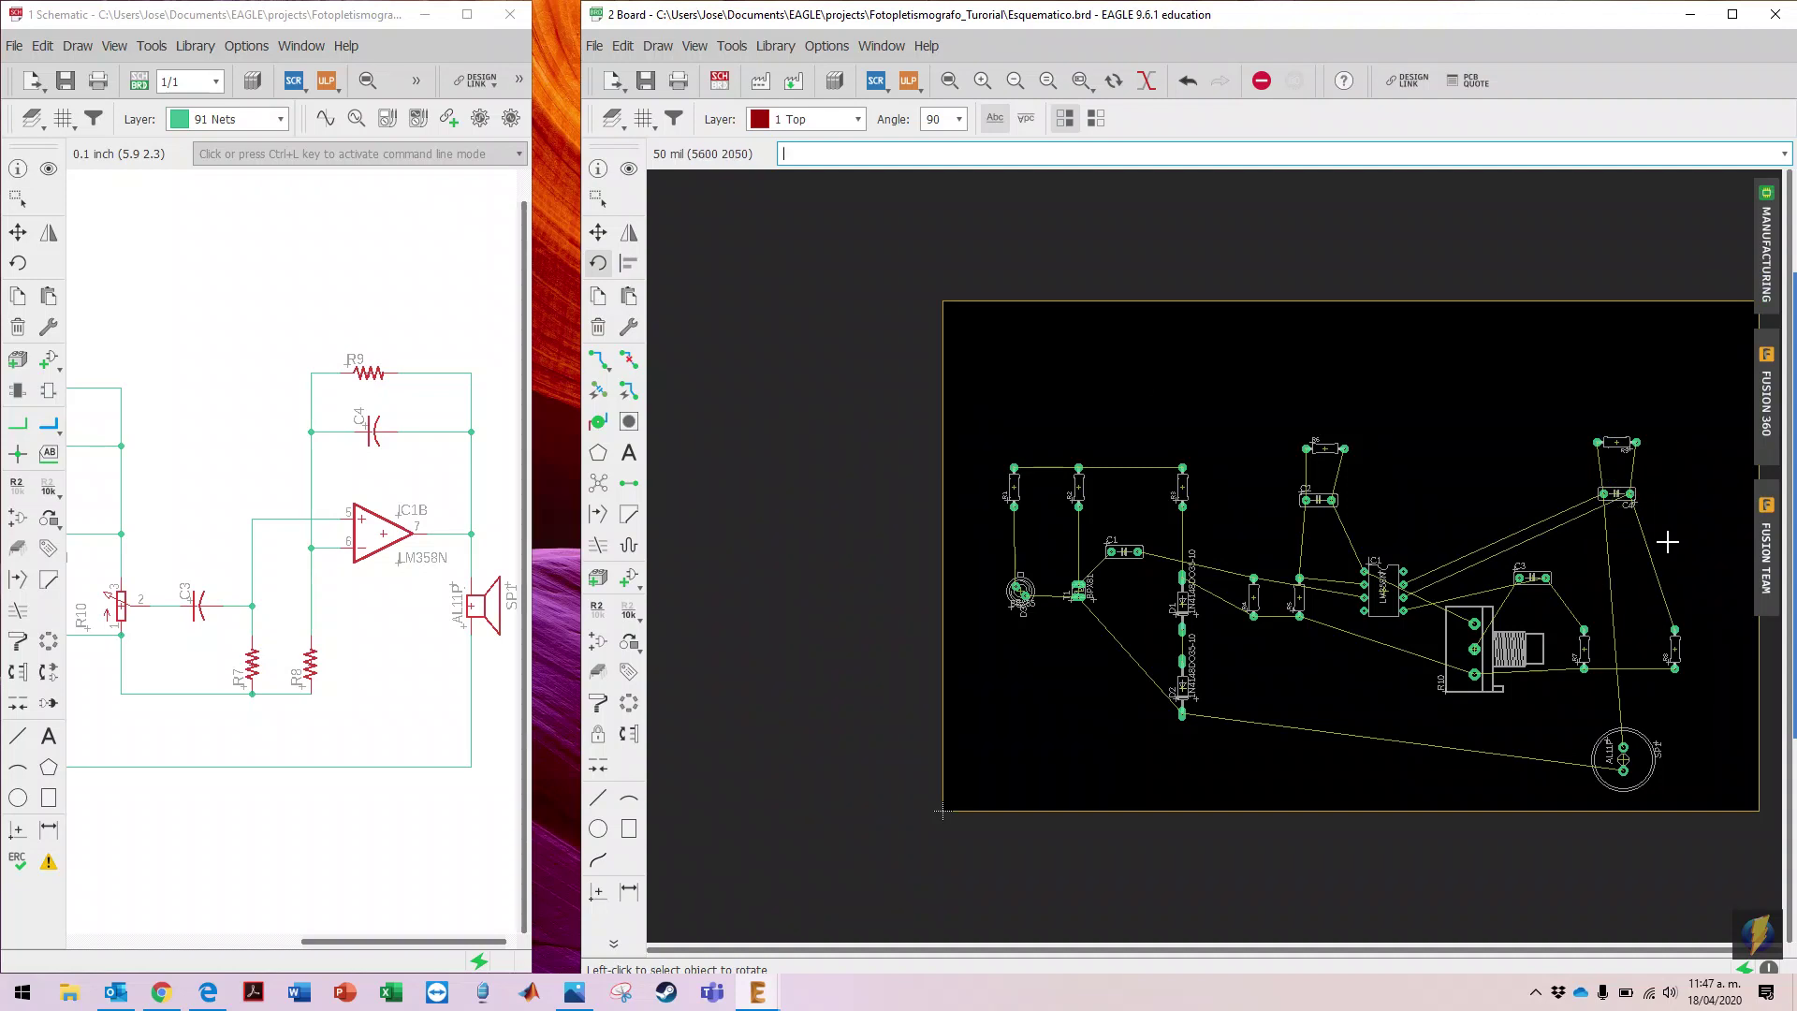
left_click(1614, 493)
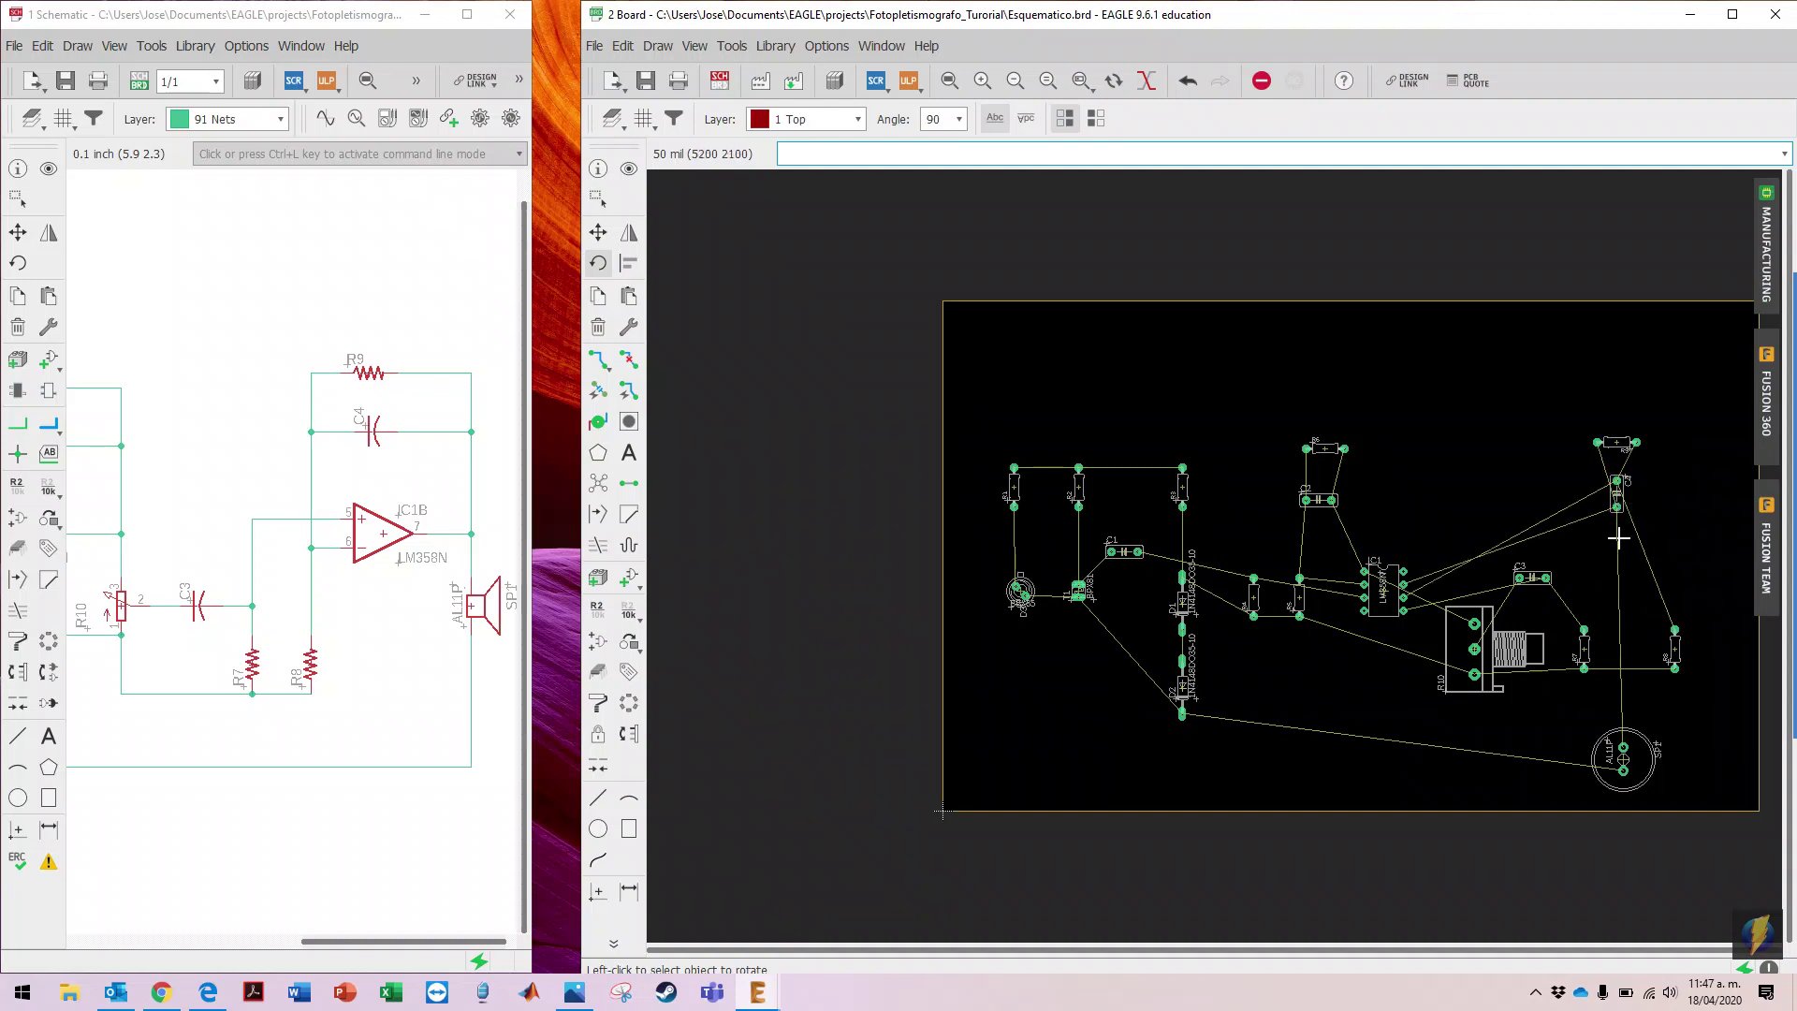
left_click(1616, 494)
left_click(1614, 493)
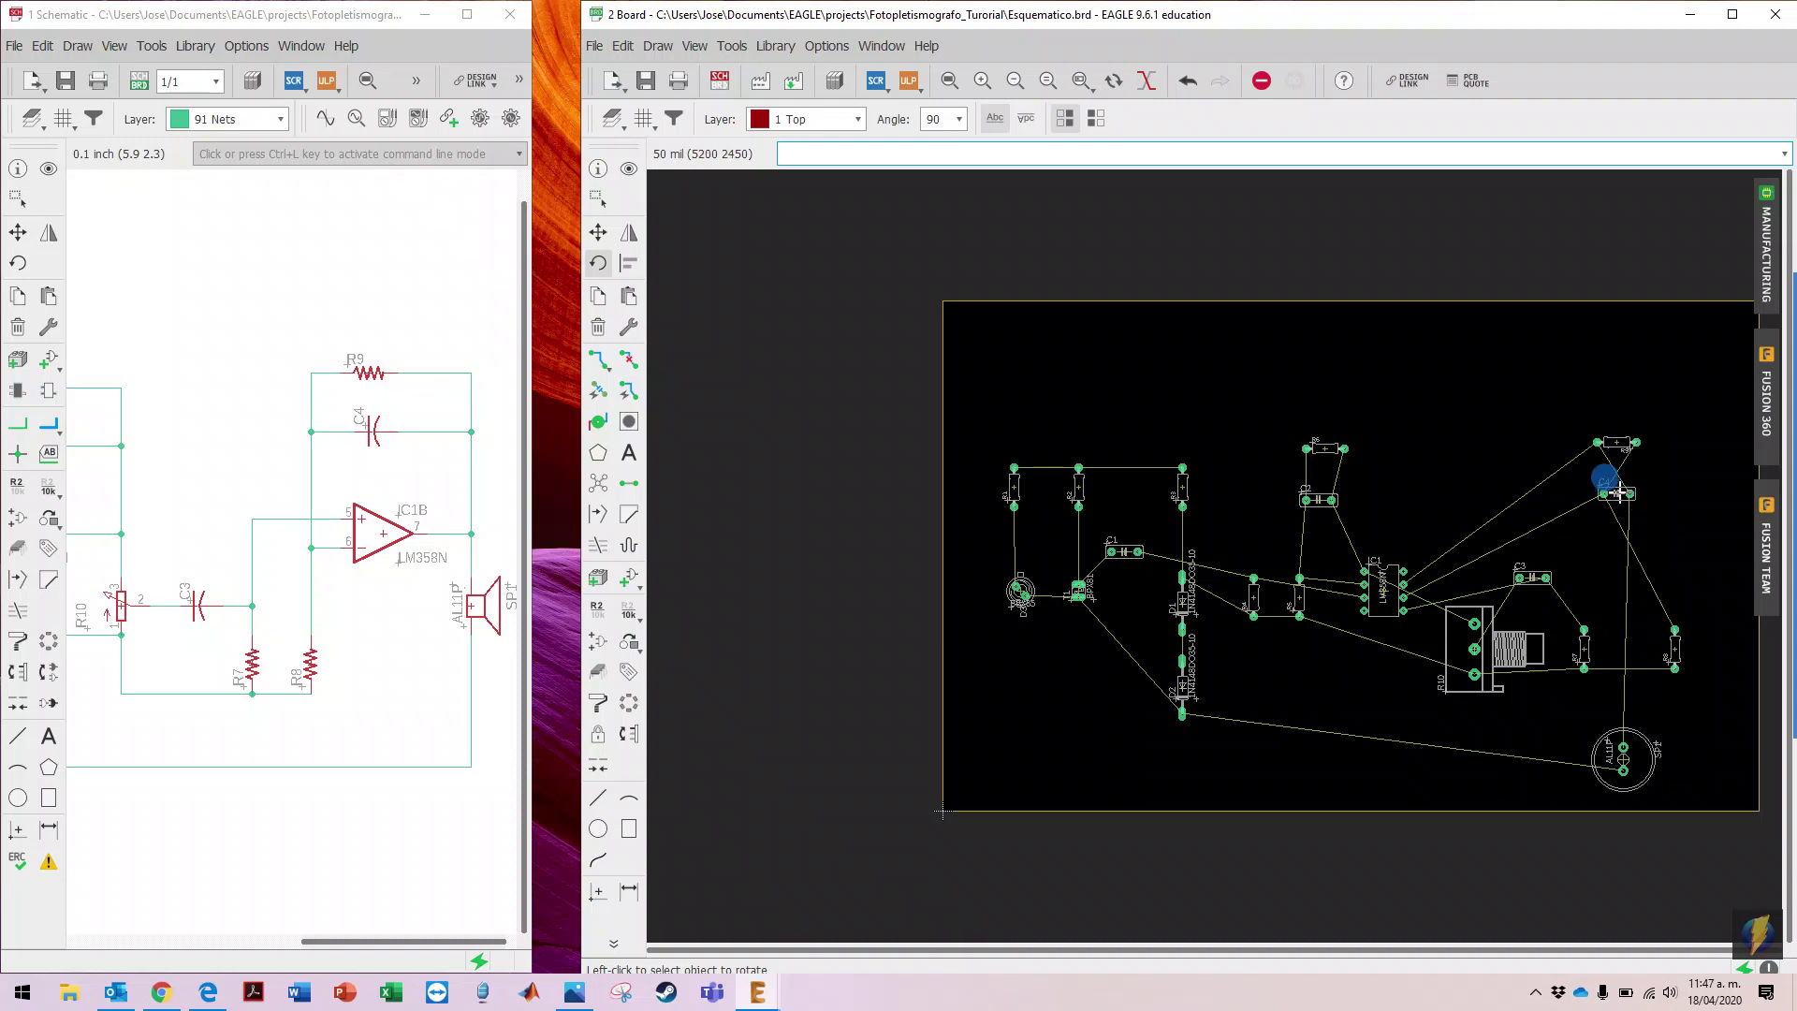
left_click(1610, 442)
left_click(1610, 441)
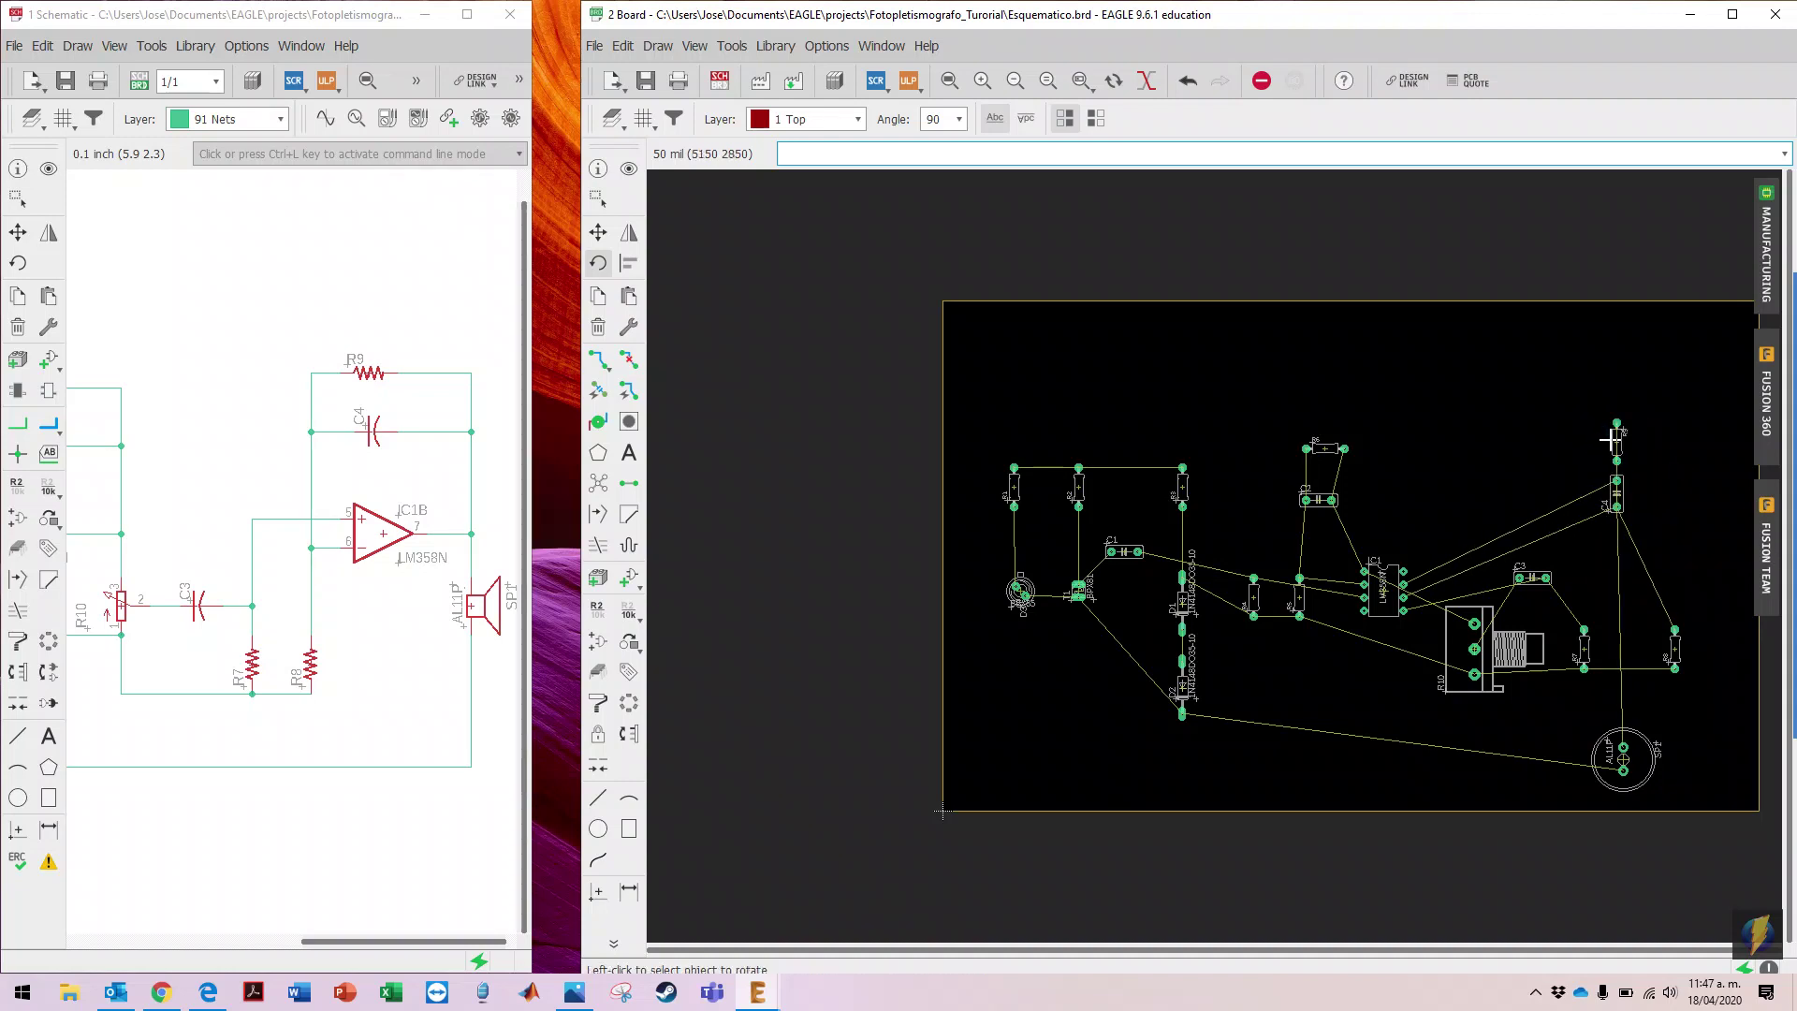
Step: Move resistor R9 to the right of capacitor C4 and rotate it until their connections no longer cross
left_click(598, 232)
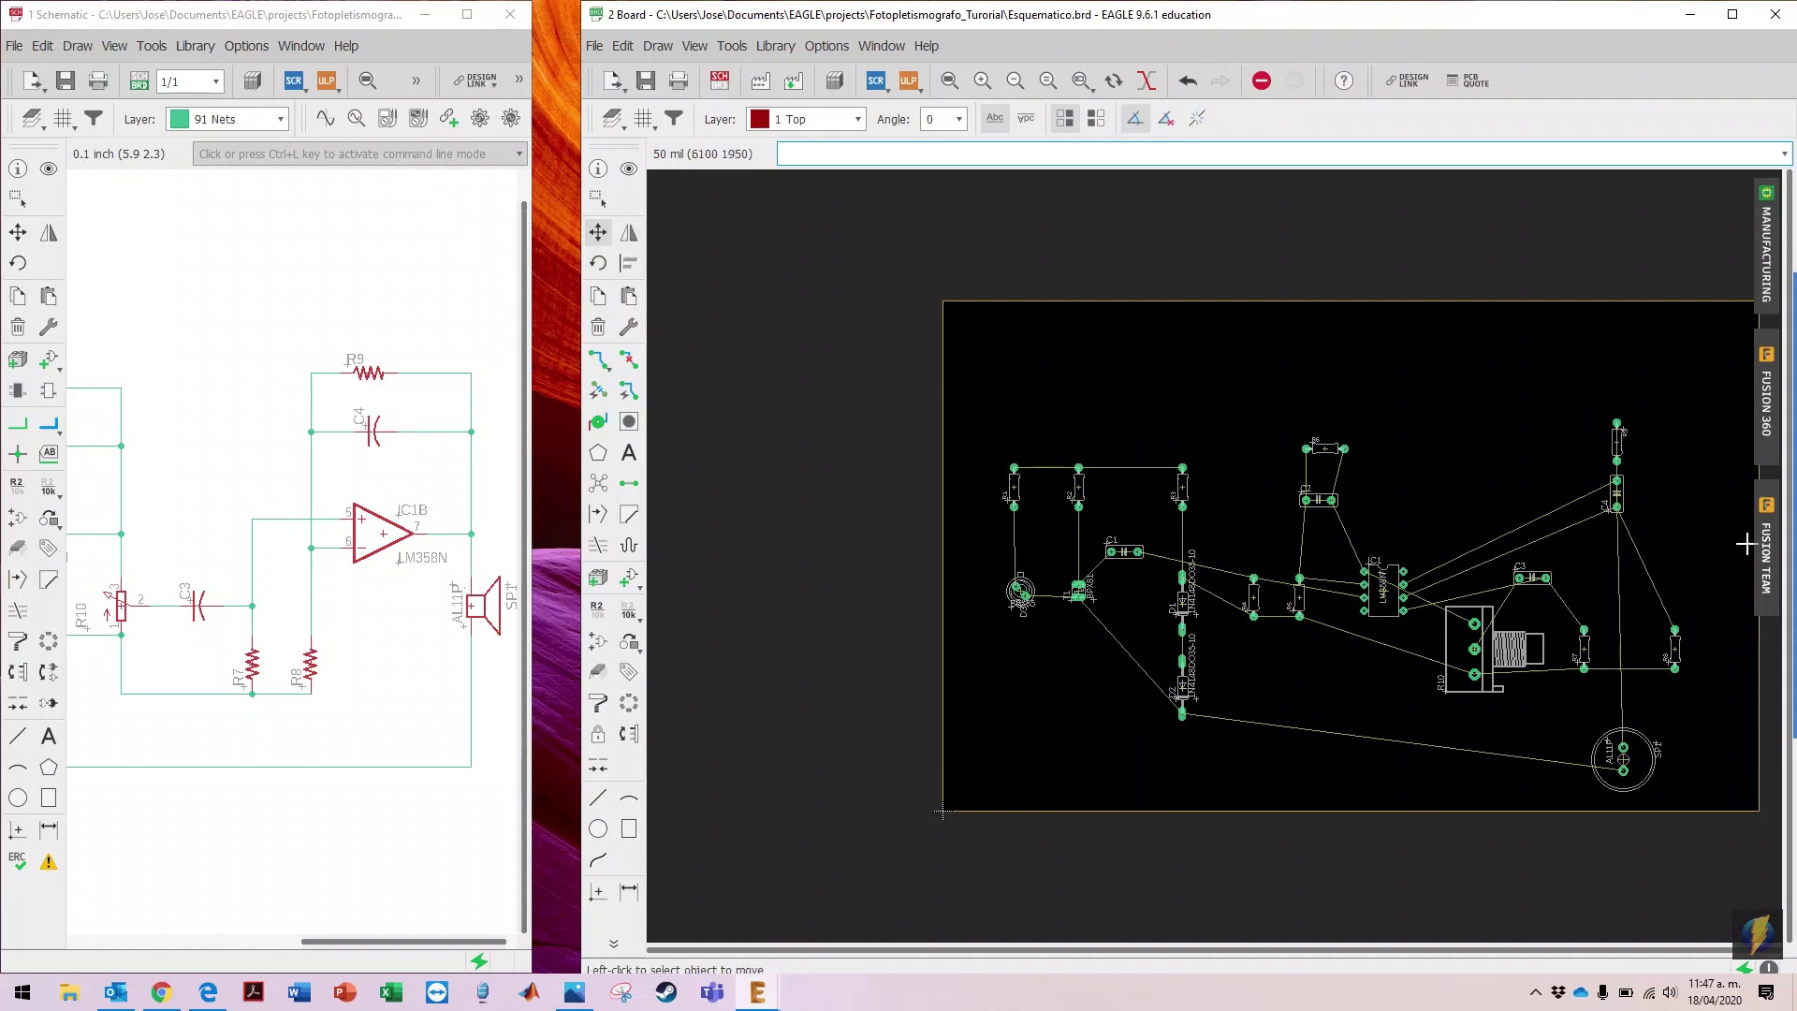
left_click(1618, 443)
left_click(1679, 500)
left_click(598, 263)
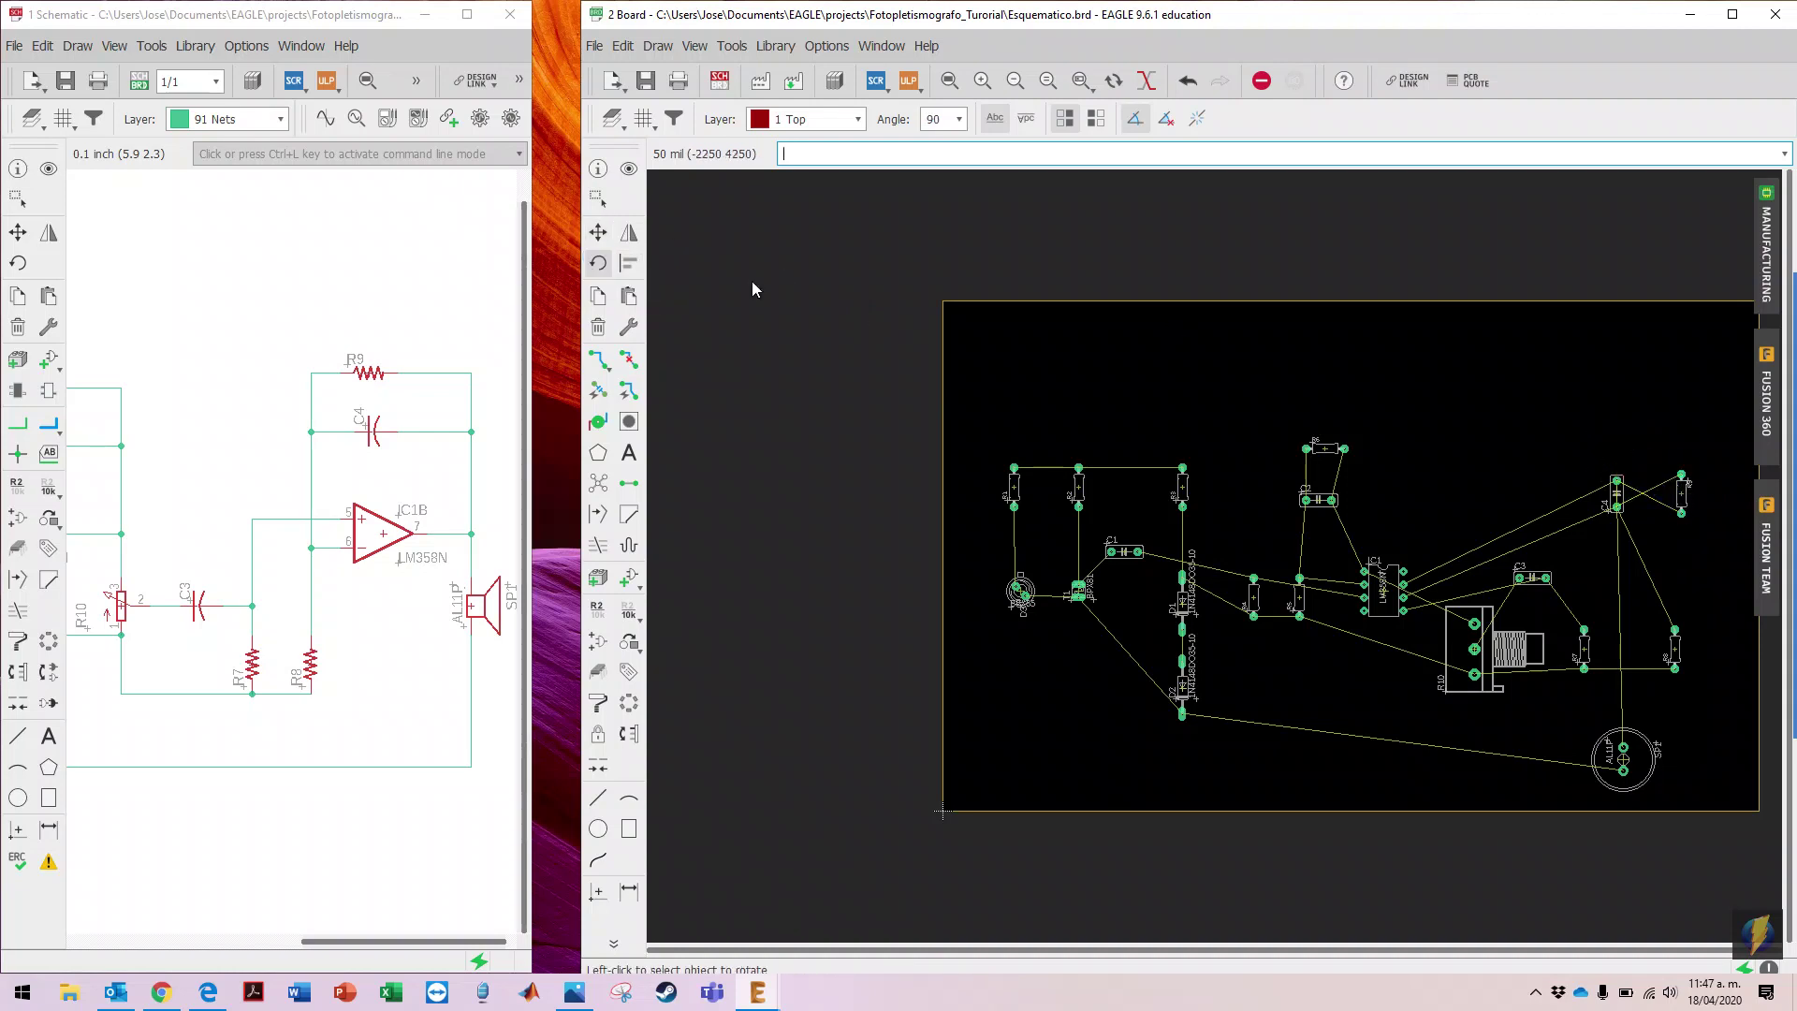
left_click(1684, 496)
left_click(1684, 496)
left_click(1684, 496)
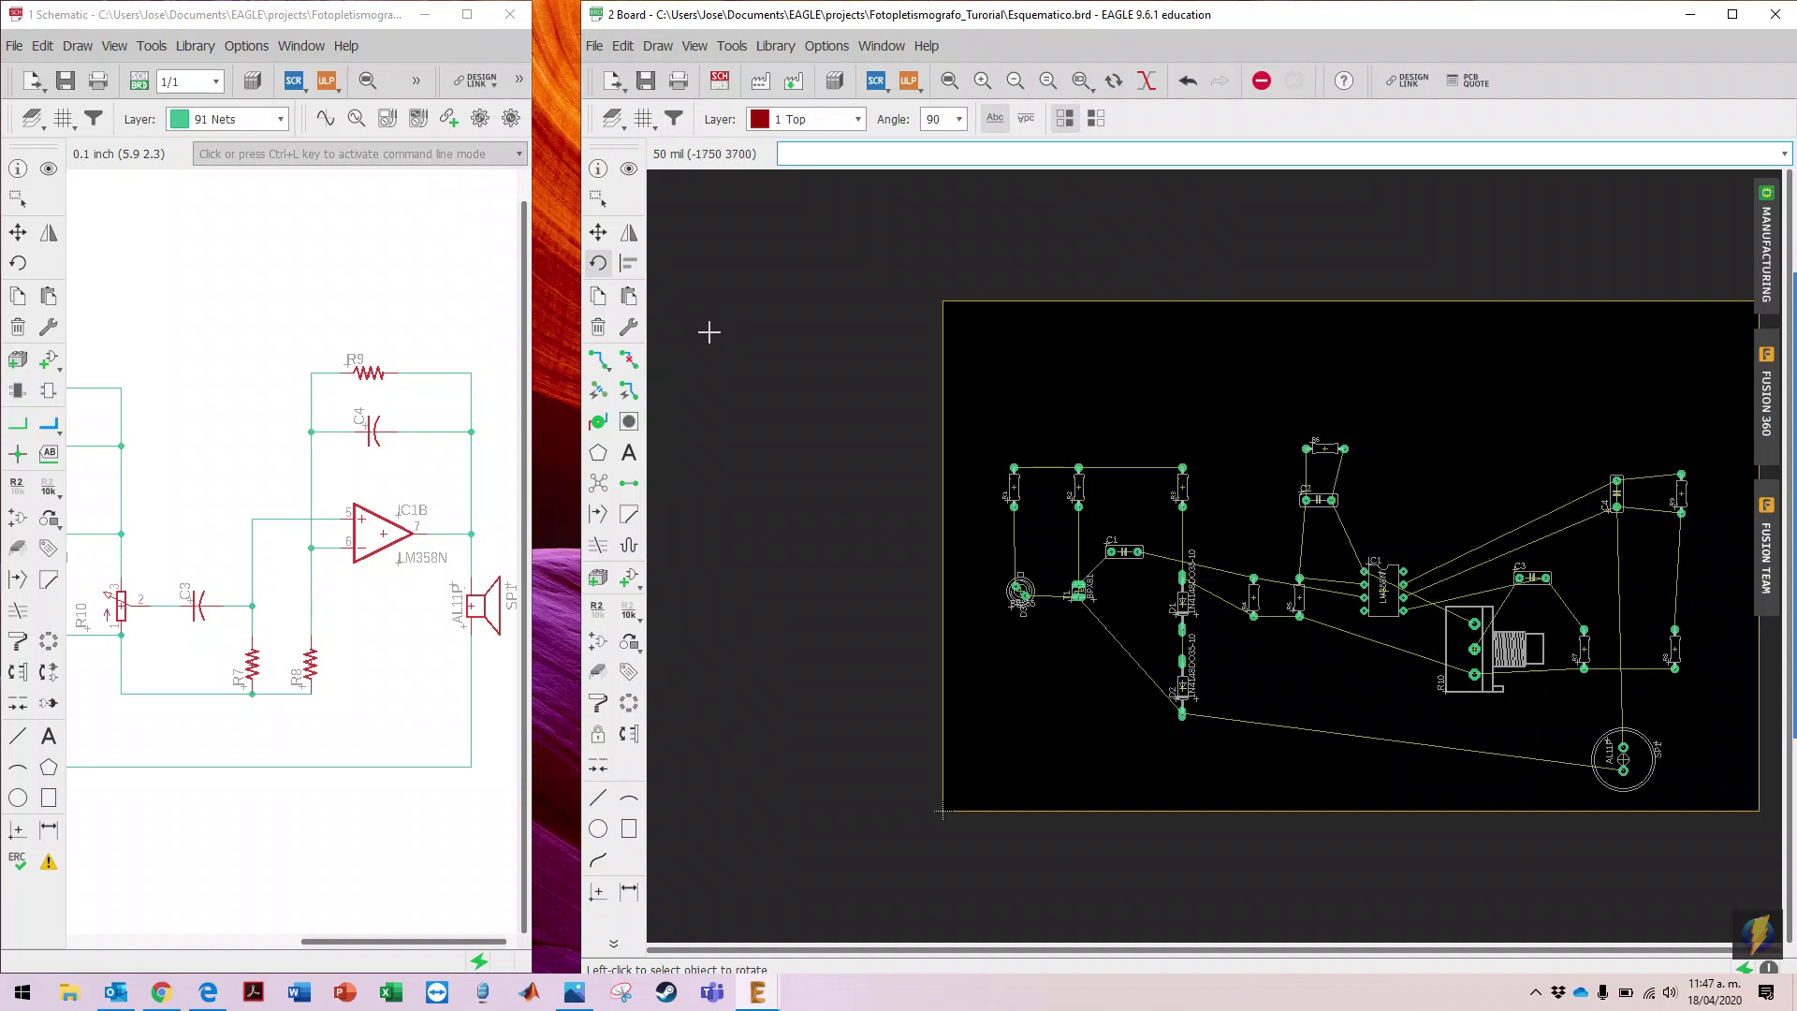
Step: Align resistor R9 vertically above R8, and center the SP1 buzzer below capacitor C4
left_click(595, 234)
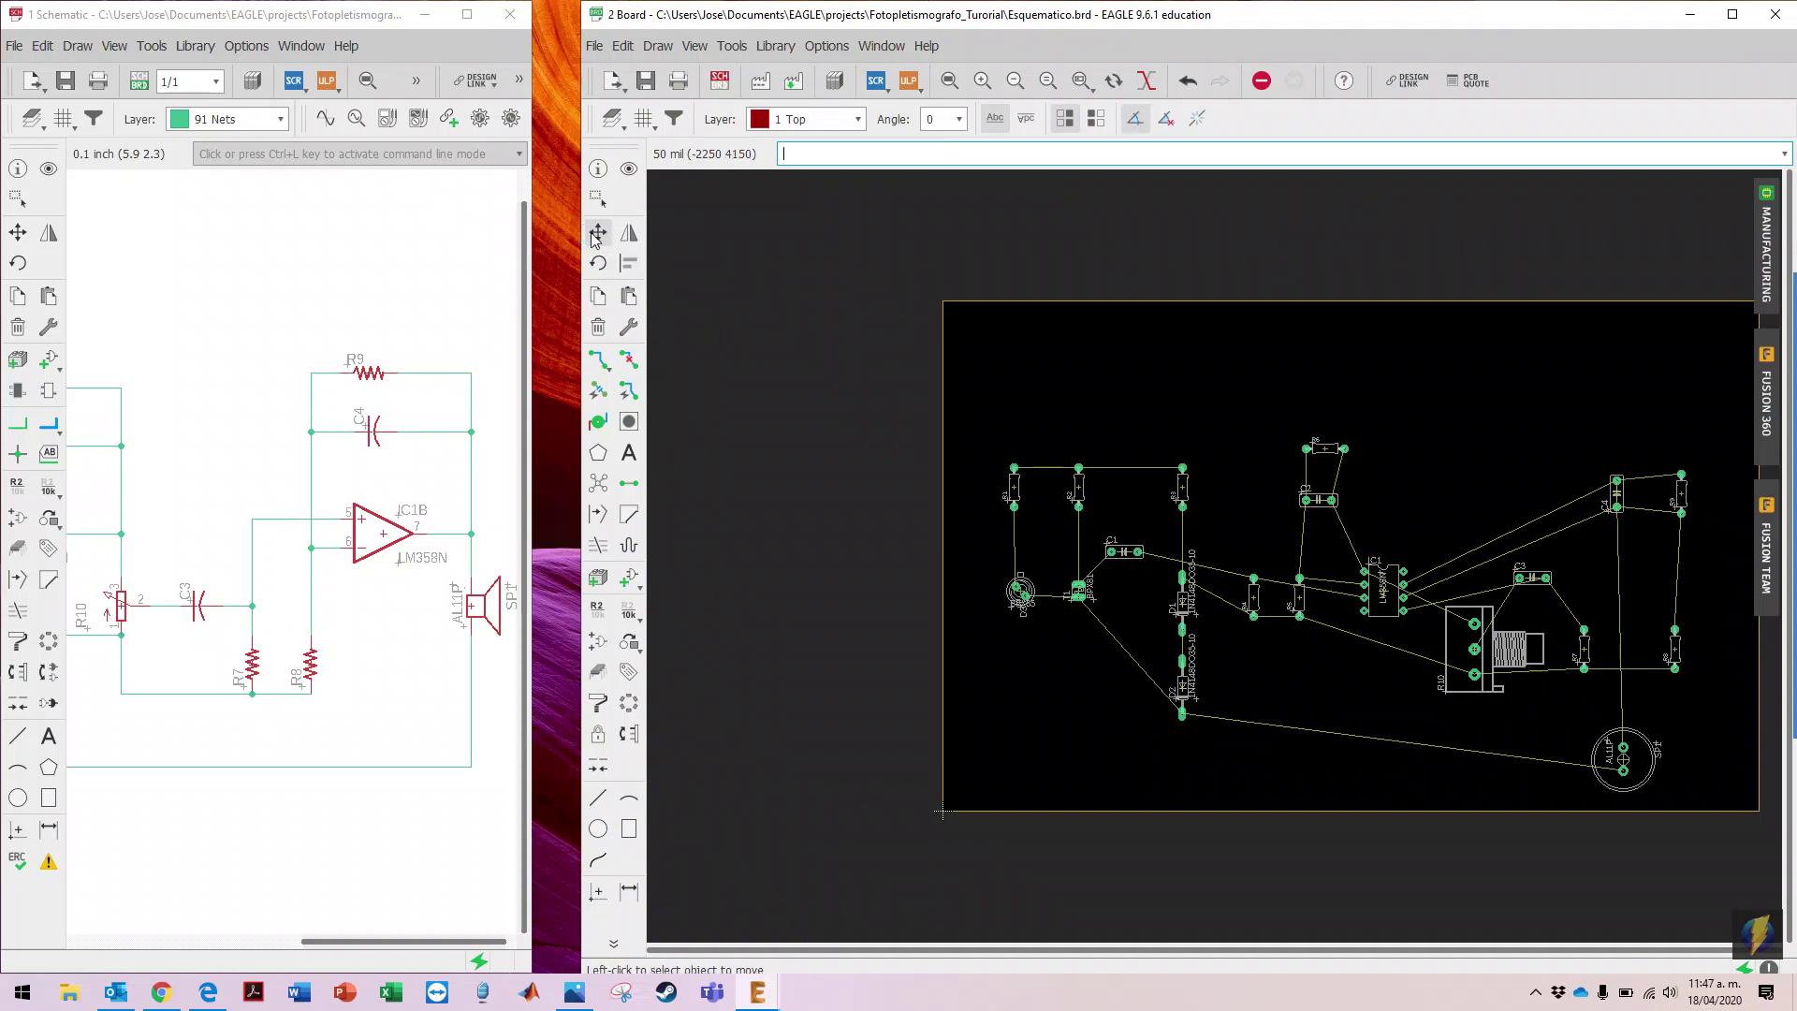
left_click(1681, 494)
left_click(1673, 493)
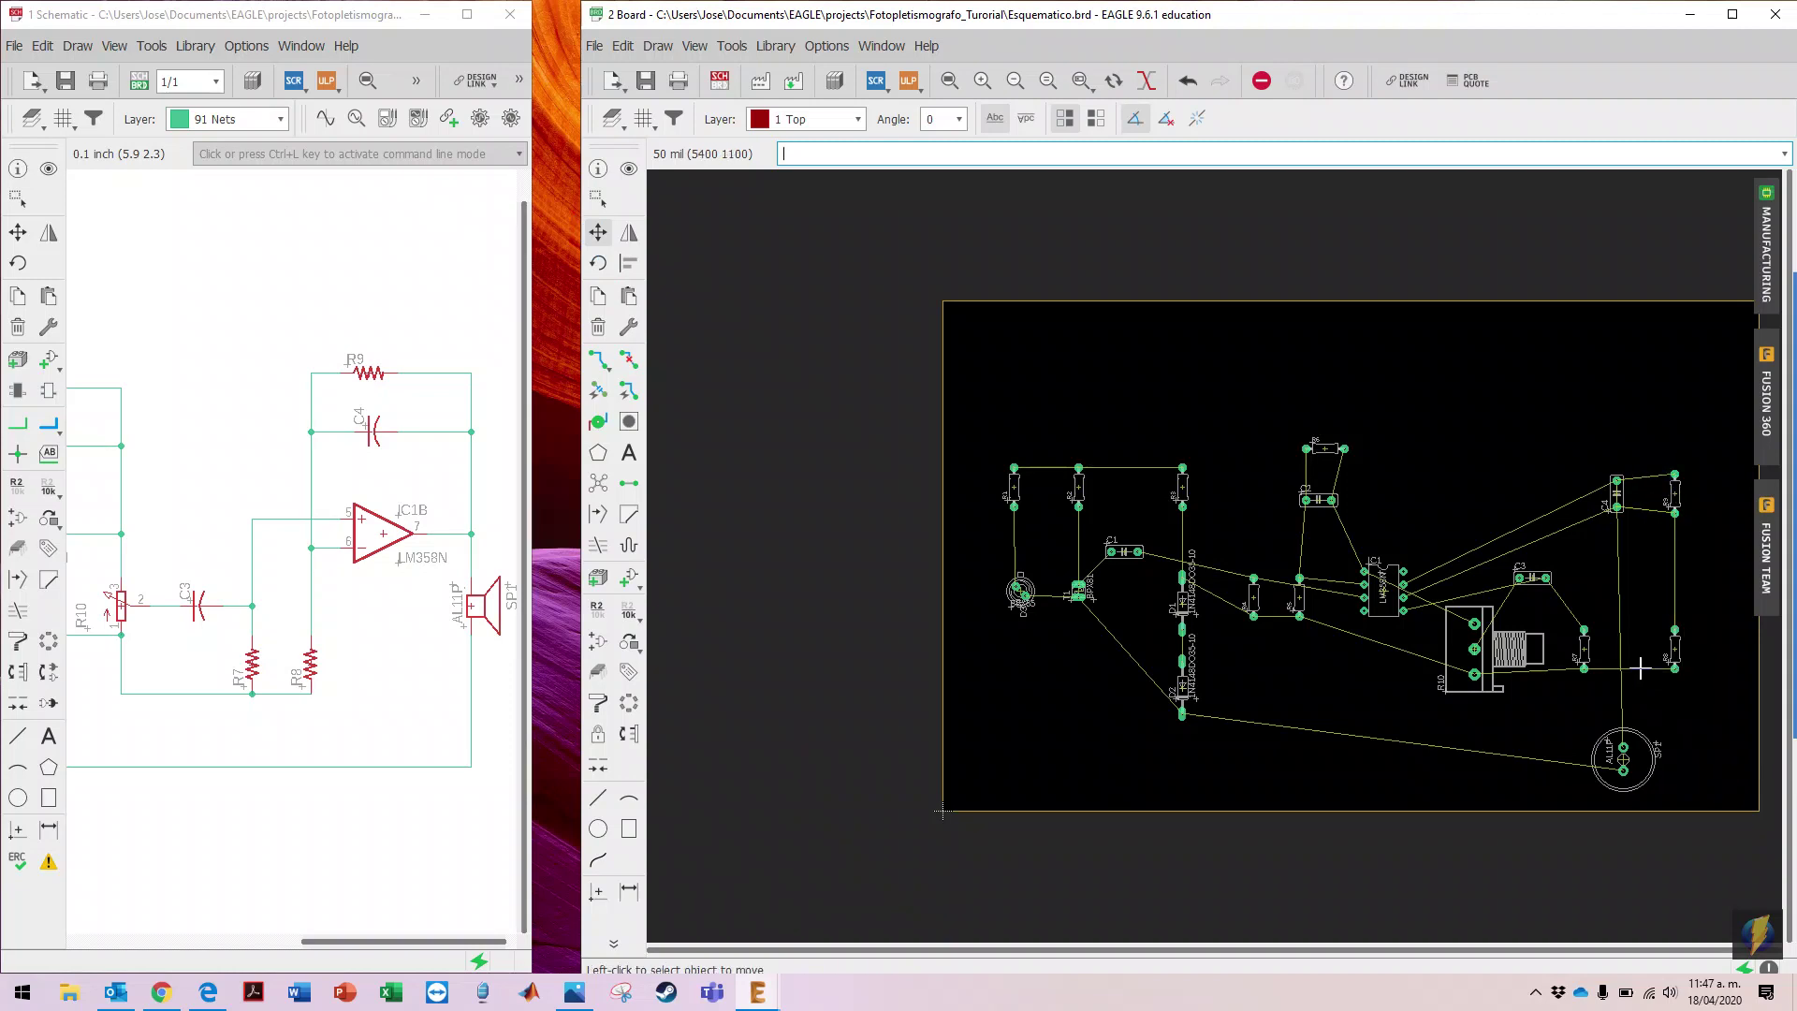
left_click(1626, 756)
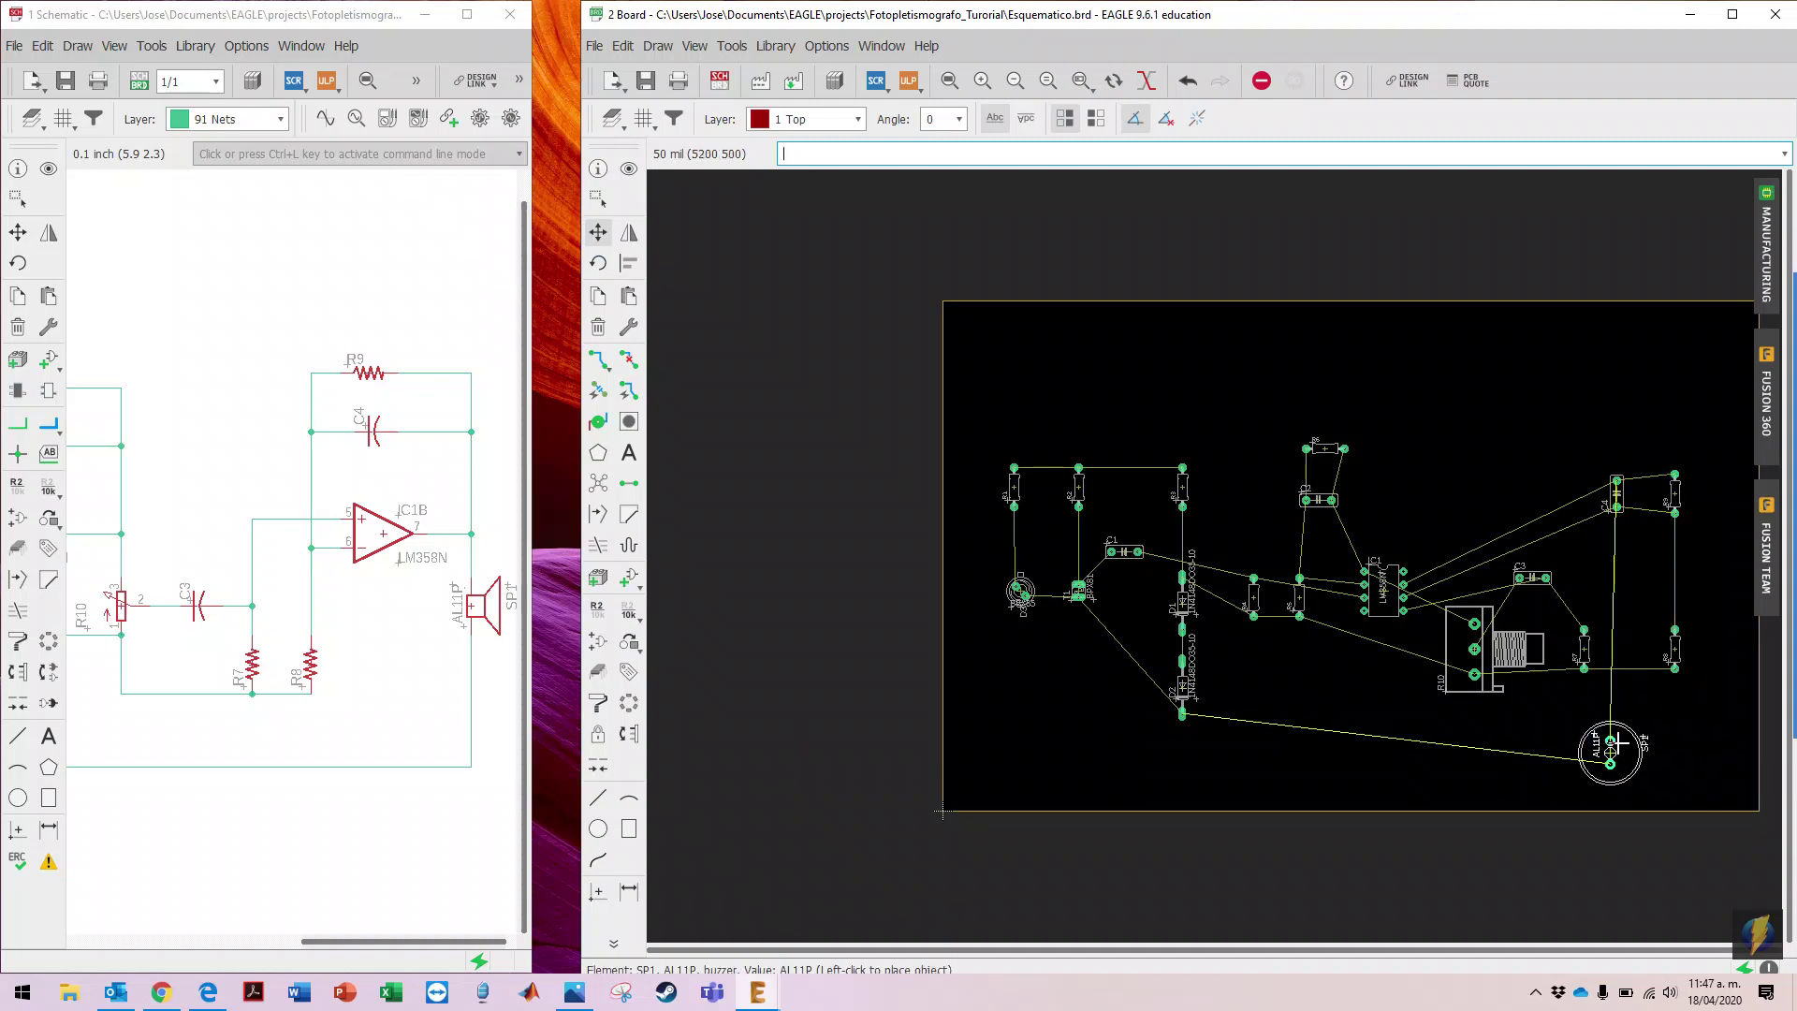
left_click(1619, 739)
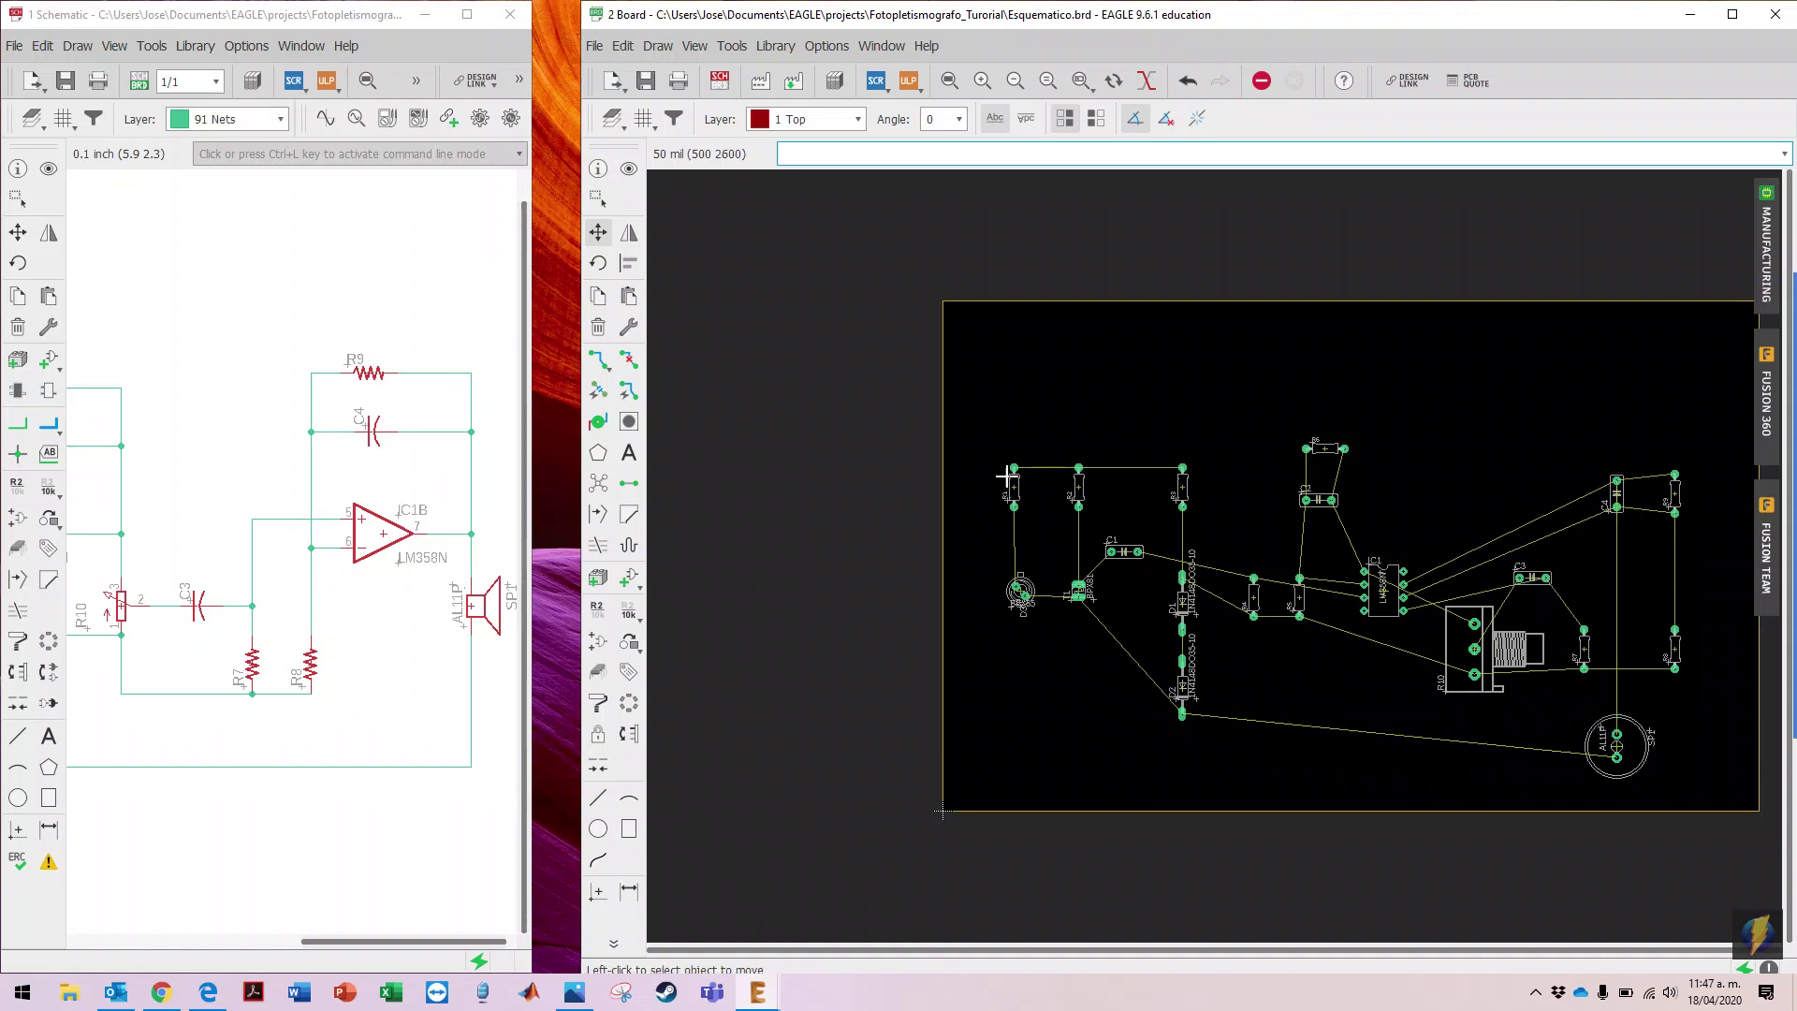
Step: Rotate capacitor C3 to vertical, fit the whole board in view, and maximize the board window
left_click(598, 263)
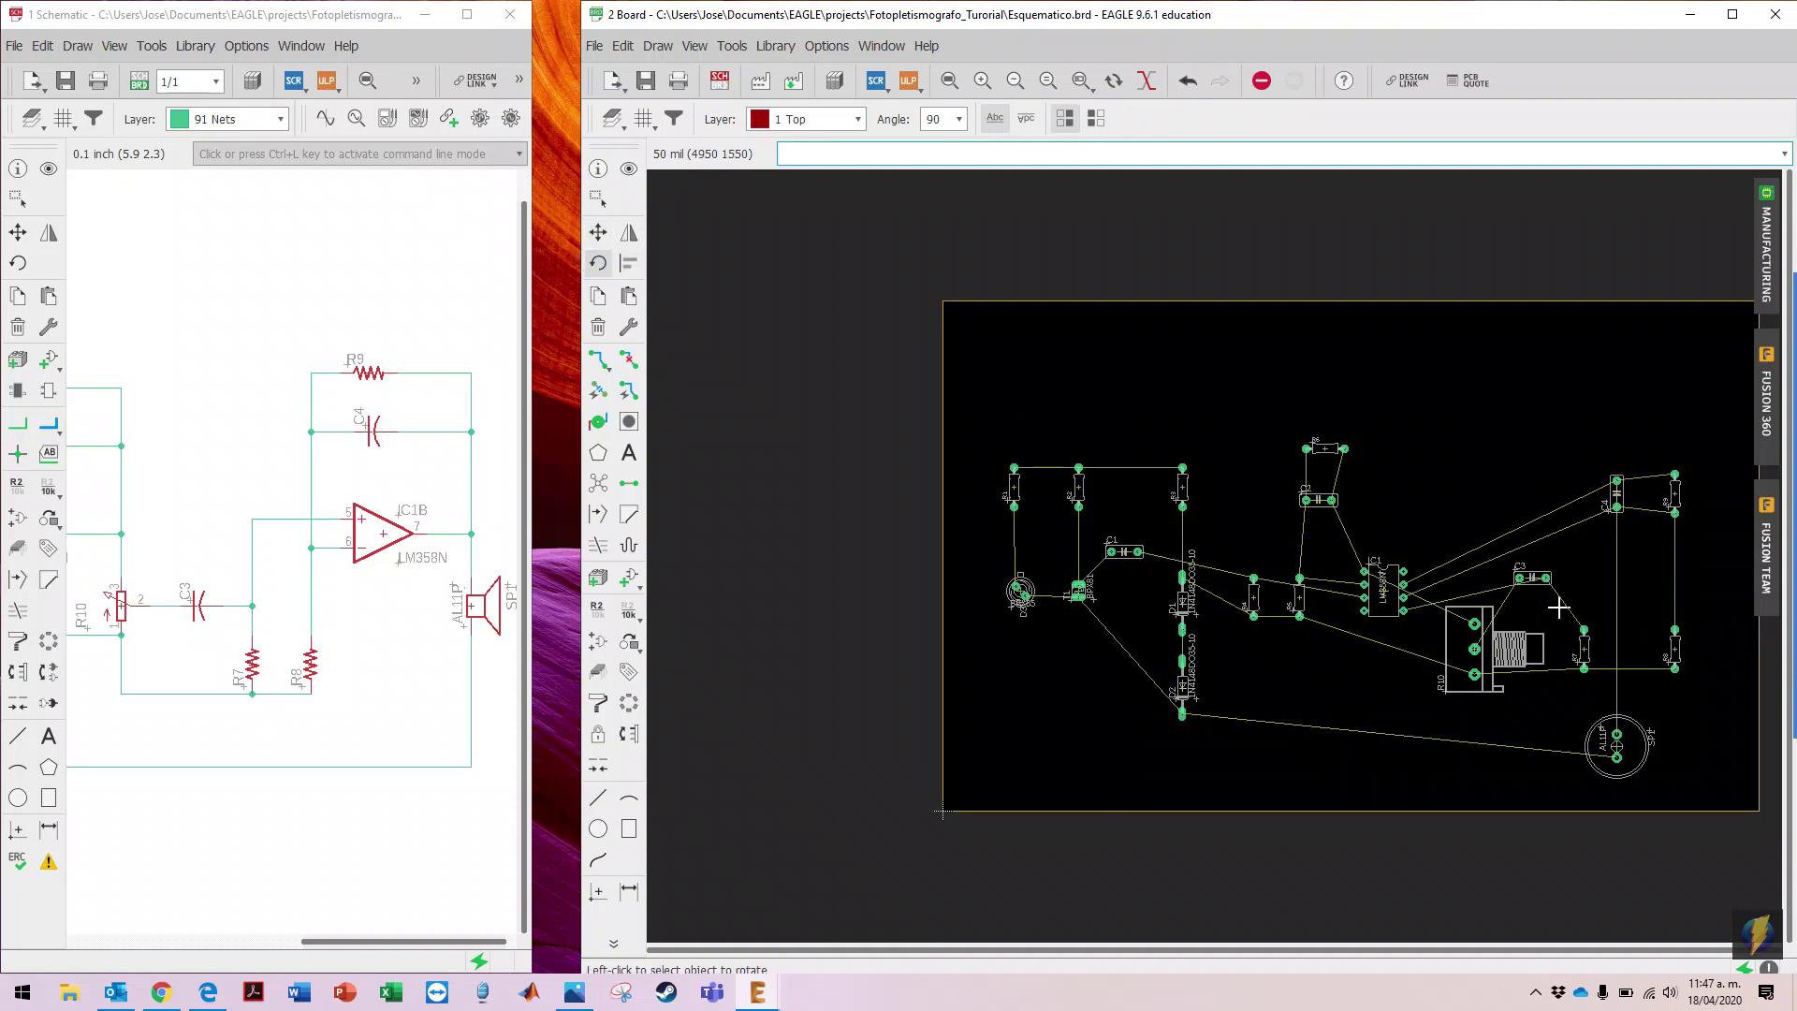
left_click(1531, 578)
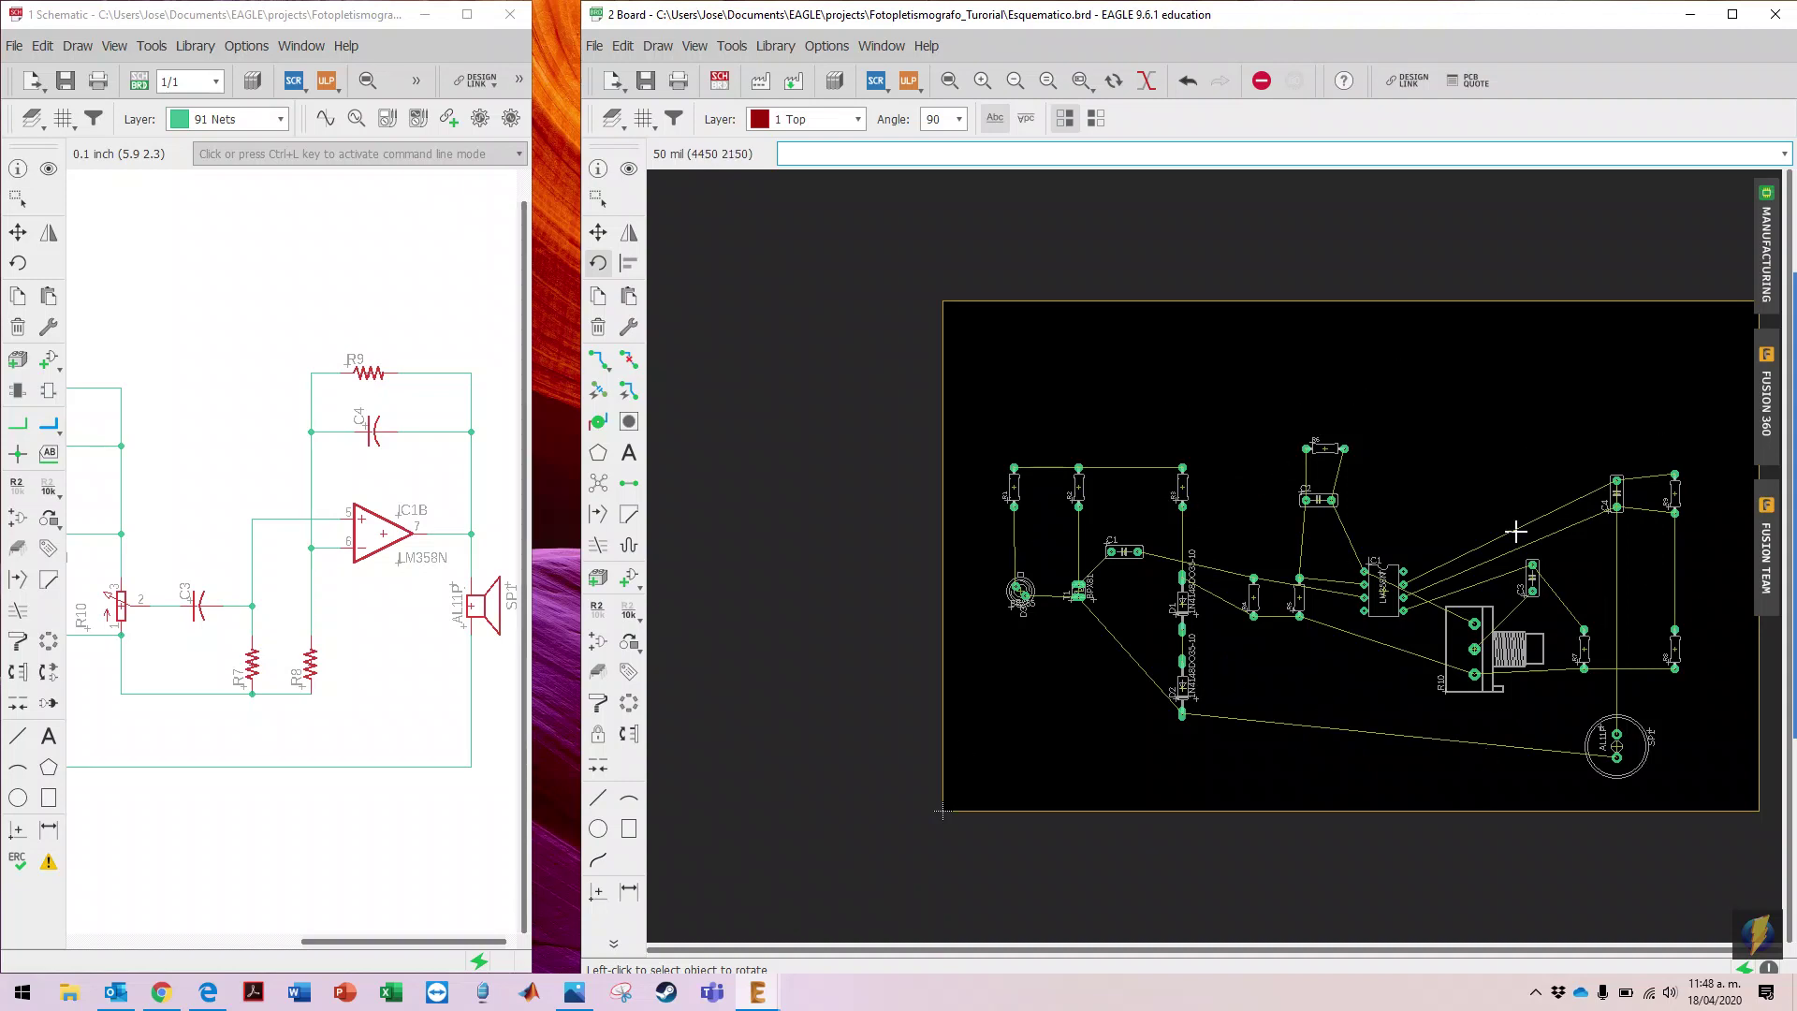
left_click(949, 81)
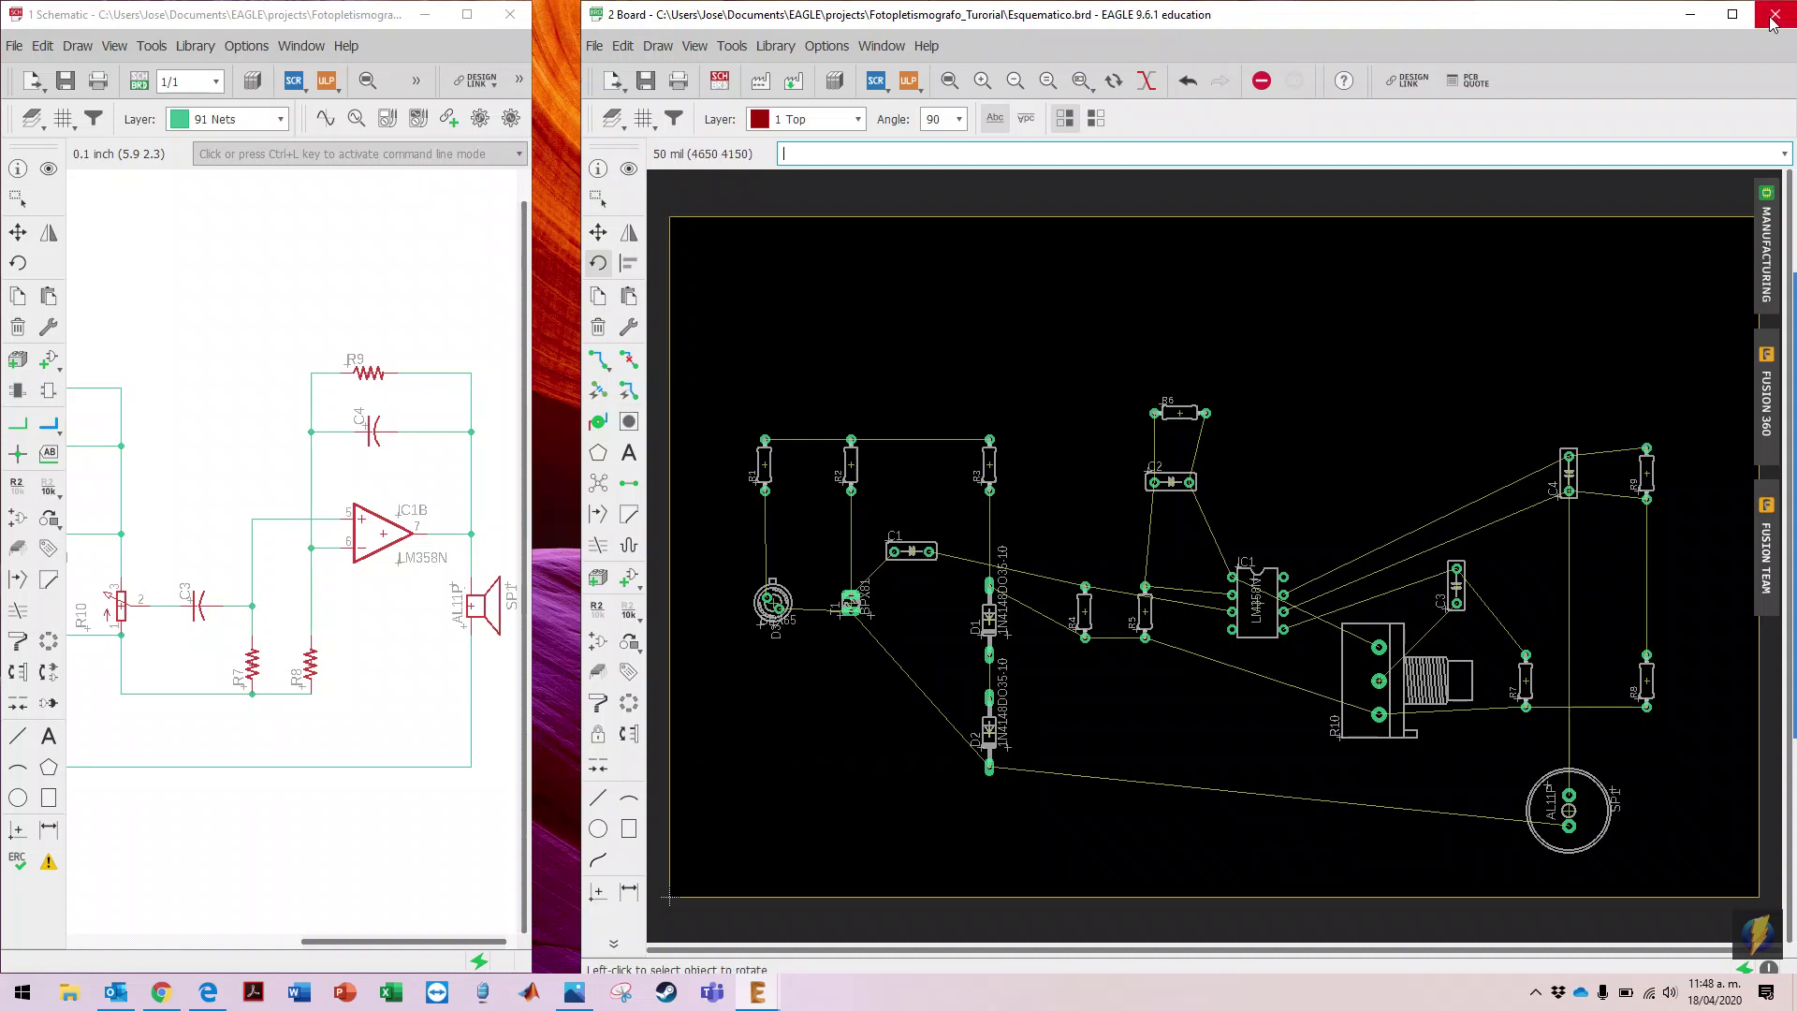
left_click(1732, 14)
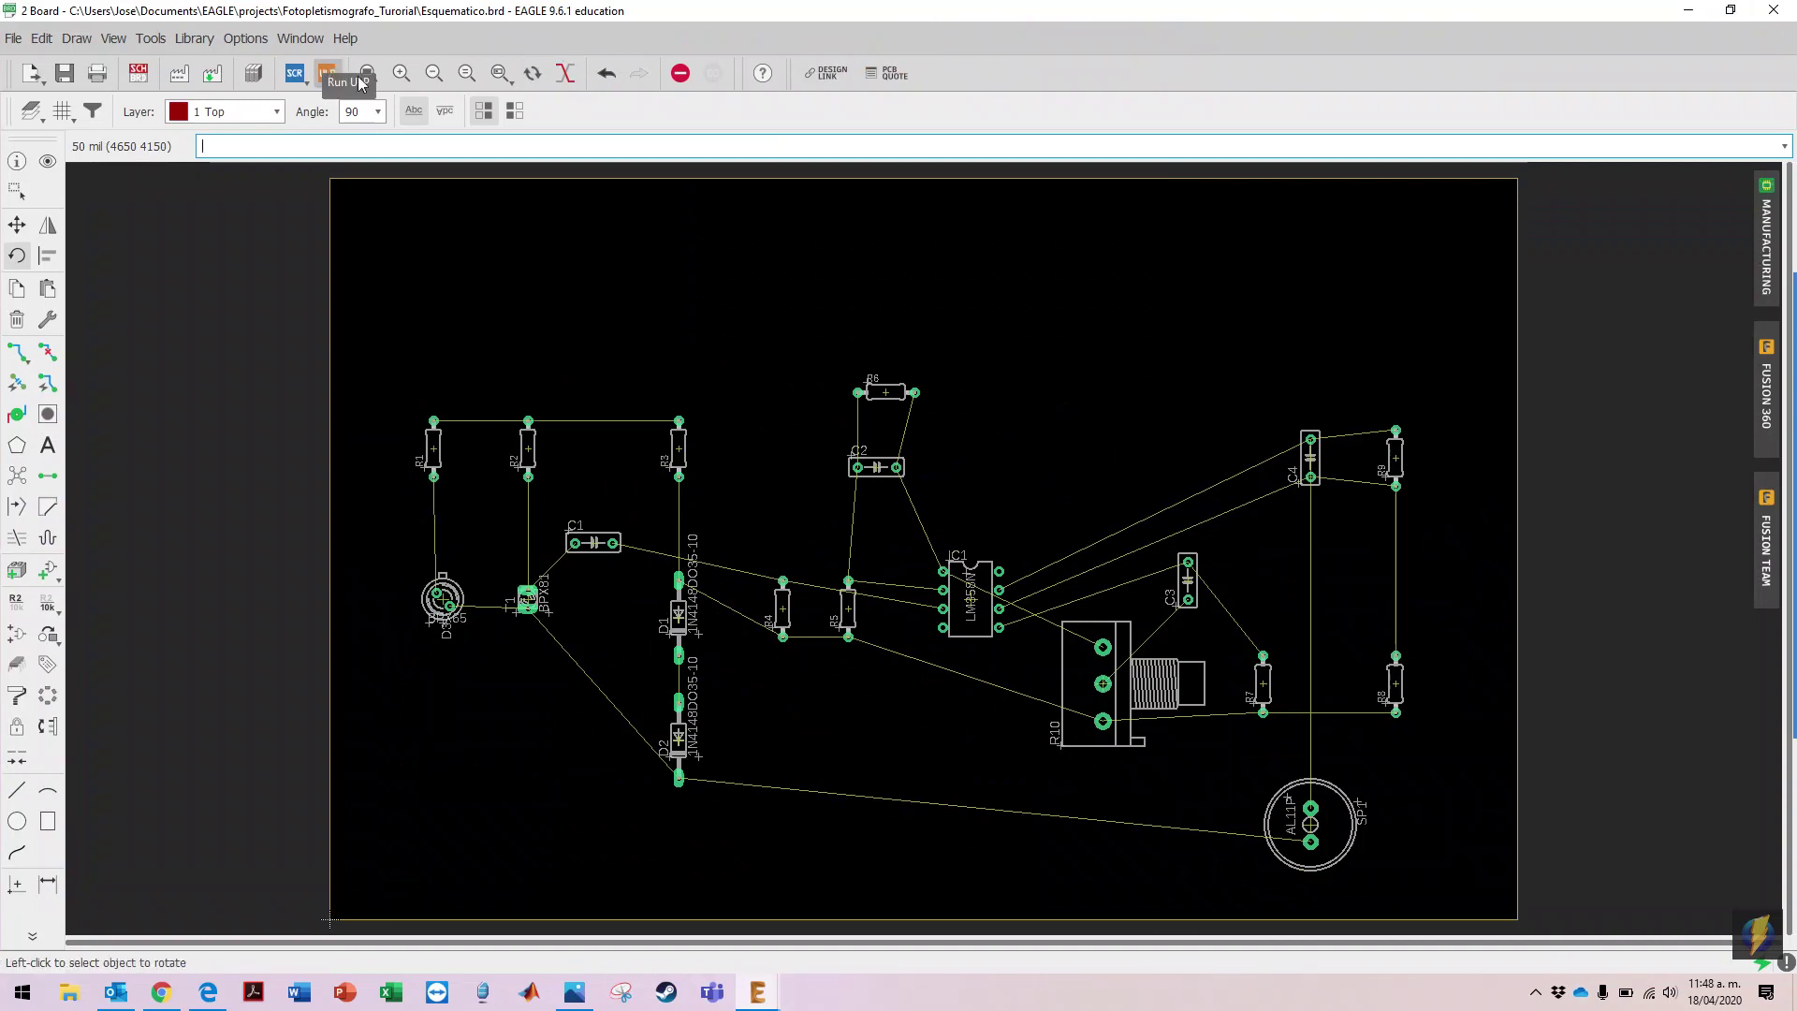
Step: Set up the autorouter with the Top layer's preferred direction as N/A and Bottom on Auto, and continue to the routing variants
left_click(54, 381)
left_click_drag(314, 18, 523, 208)
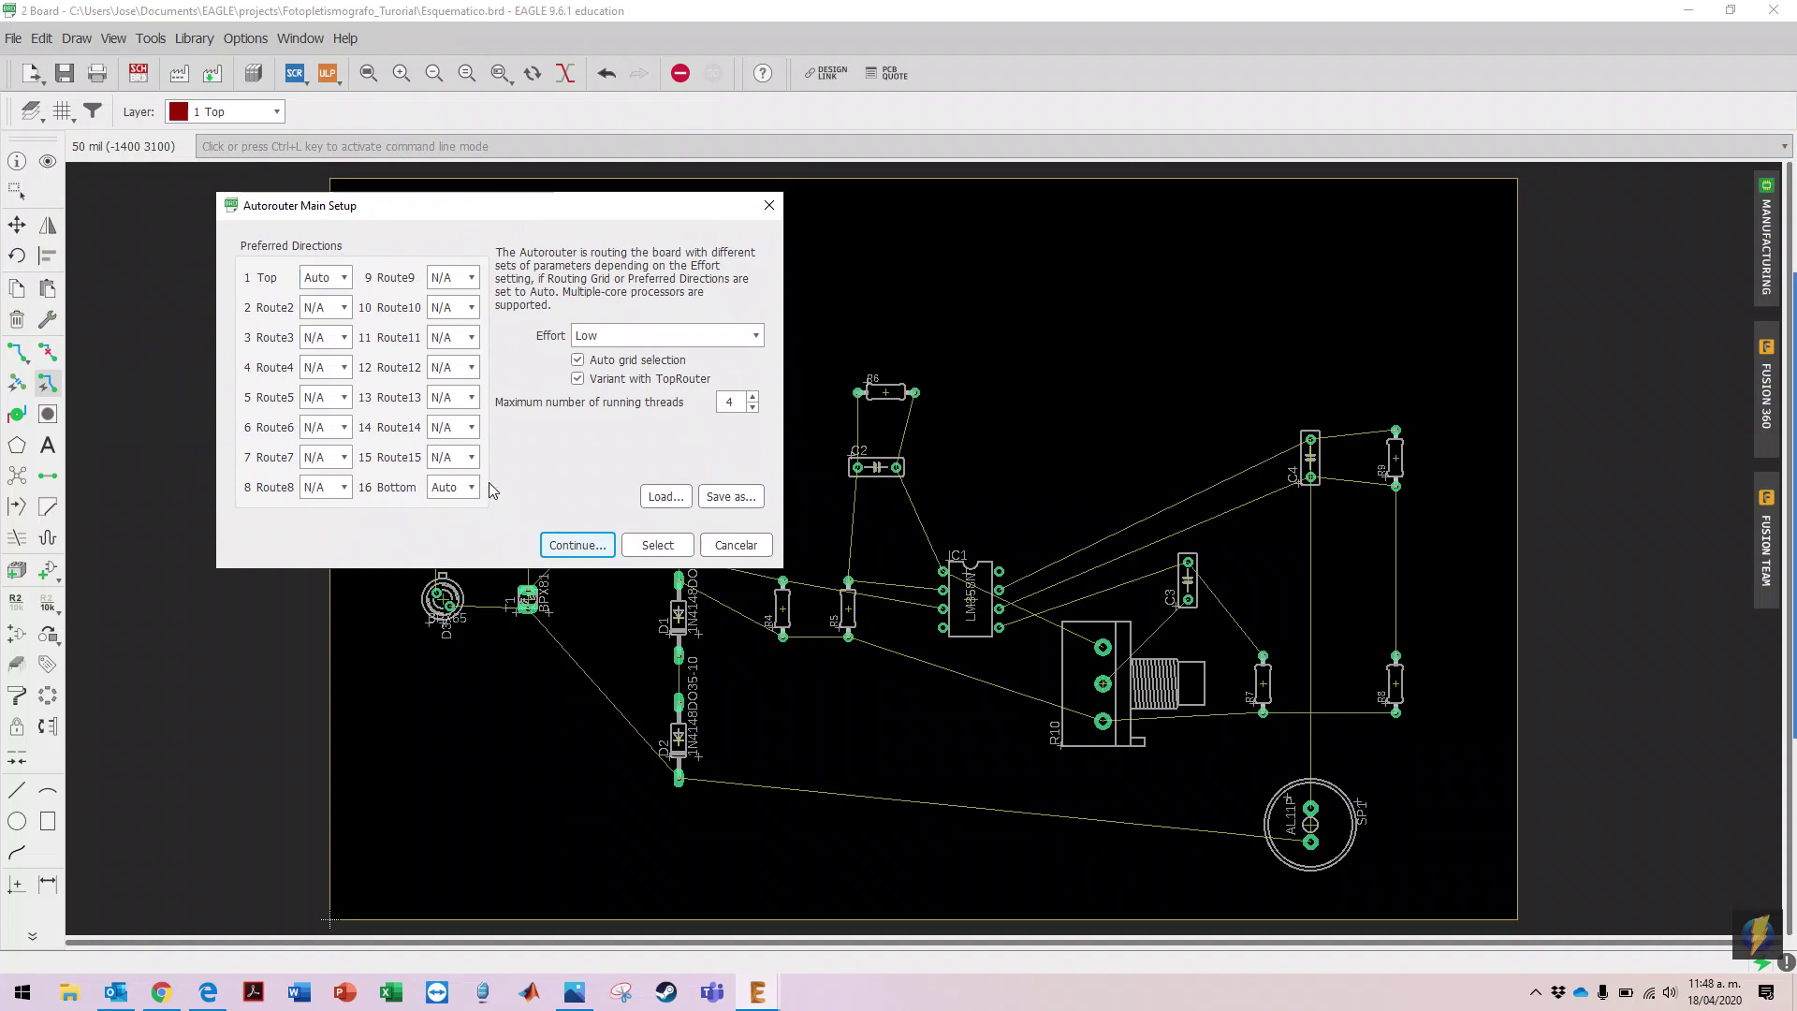
left_click(330, 278)
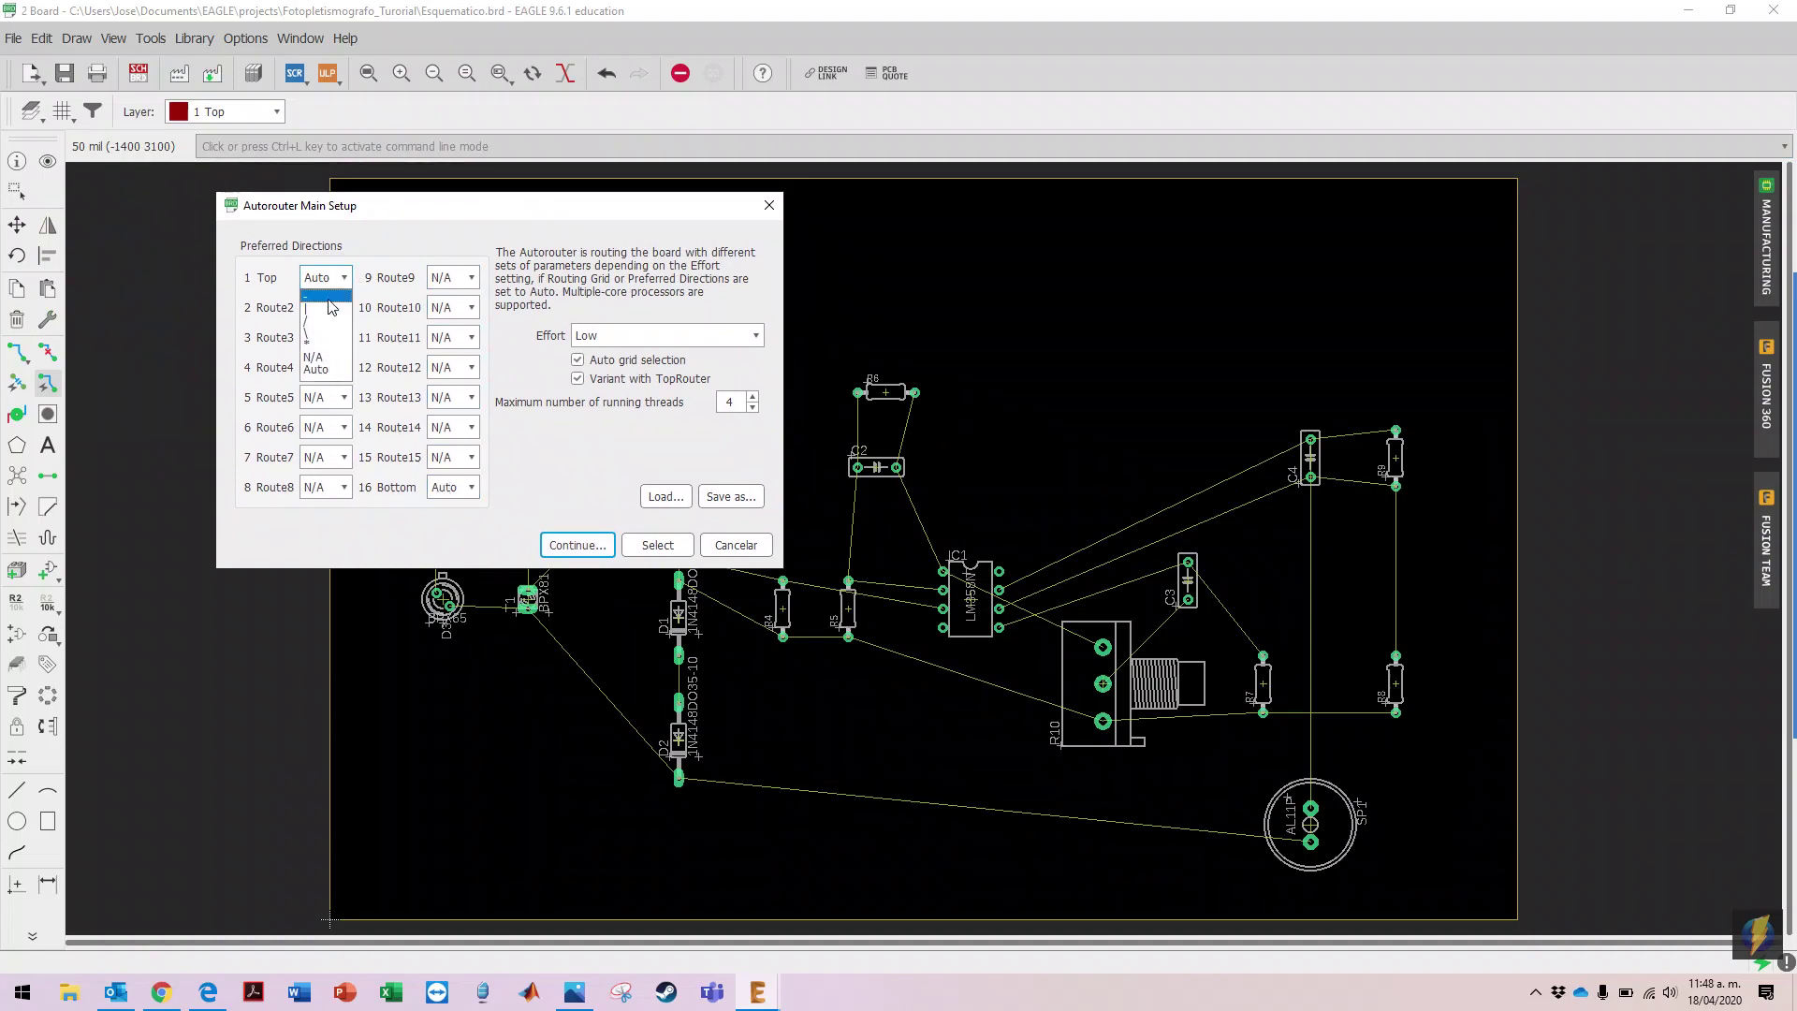
left_click(314, 357)
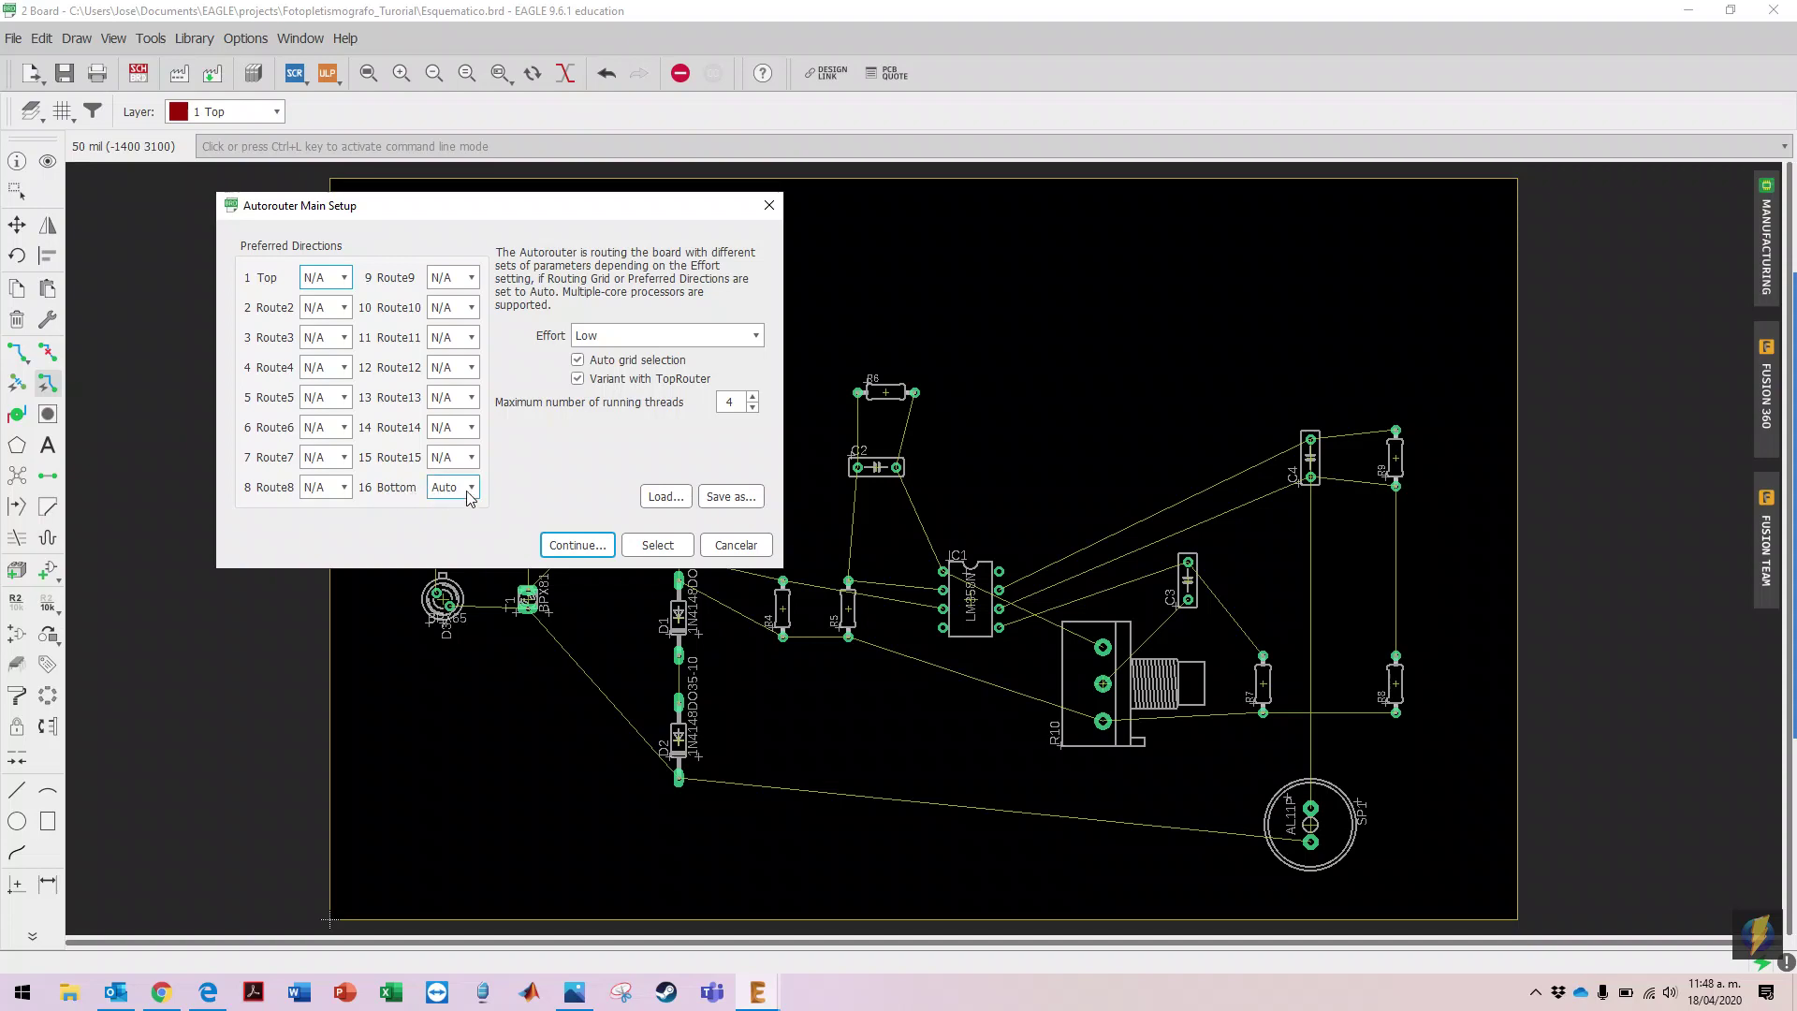
left_click(582, 545)
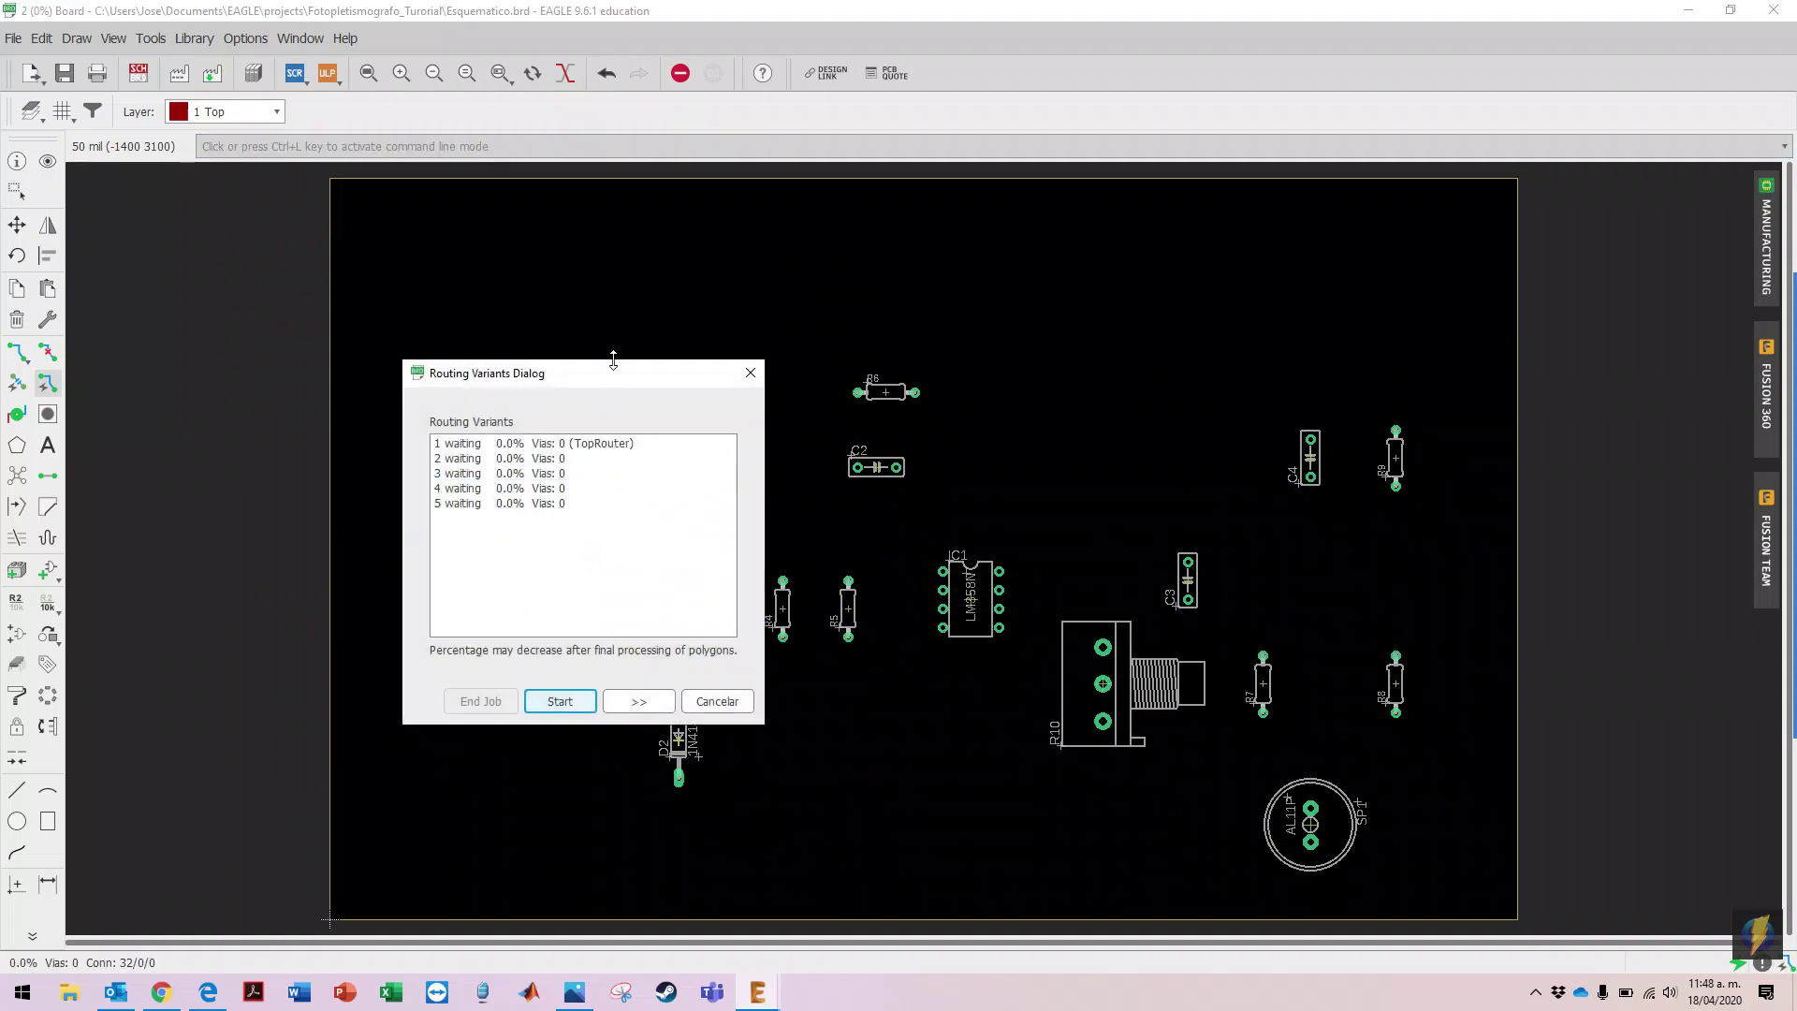
Step: Run the autorouter with Round via shape and end the job with the TopRouter variant selected
left_click(638, 701)
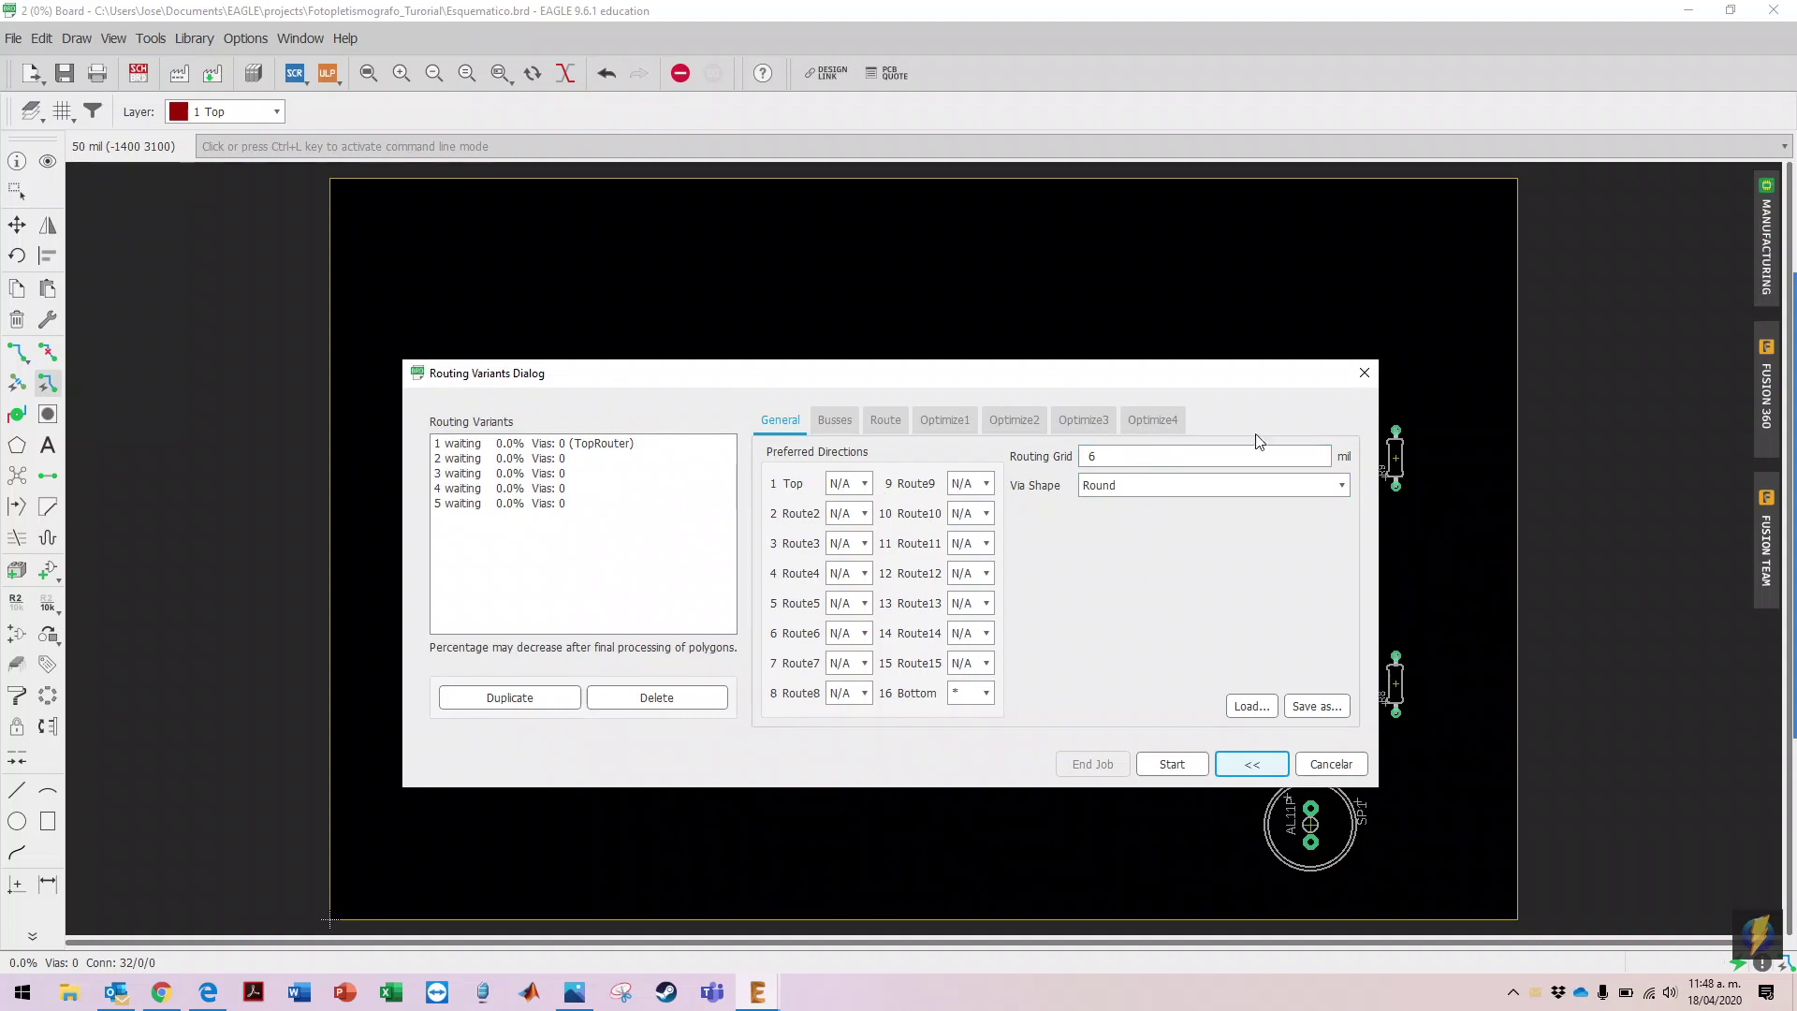
left_click(1132, 484)
left_click(1213, 482)
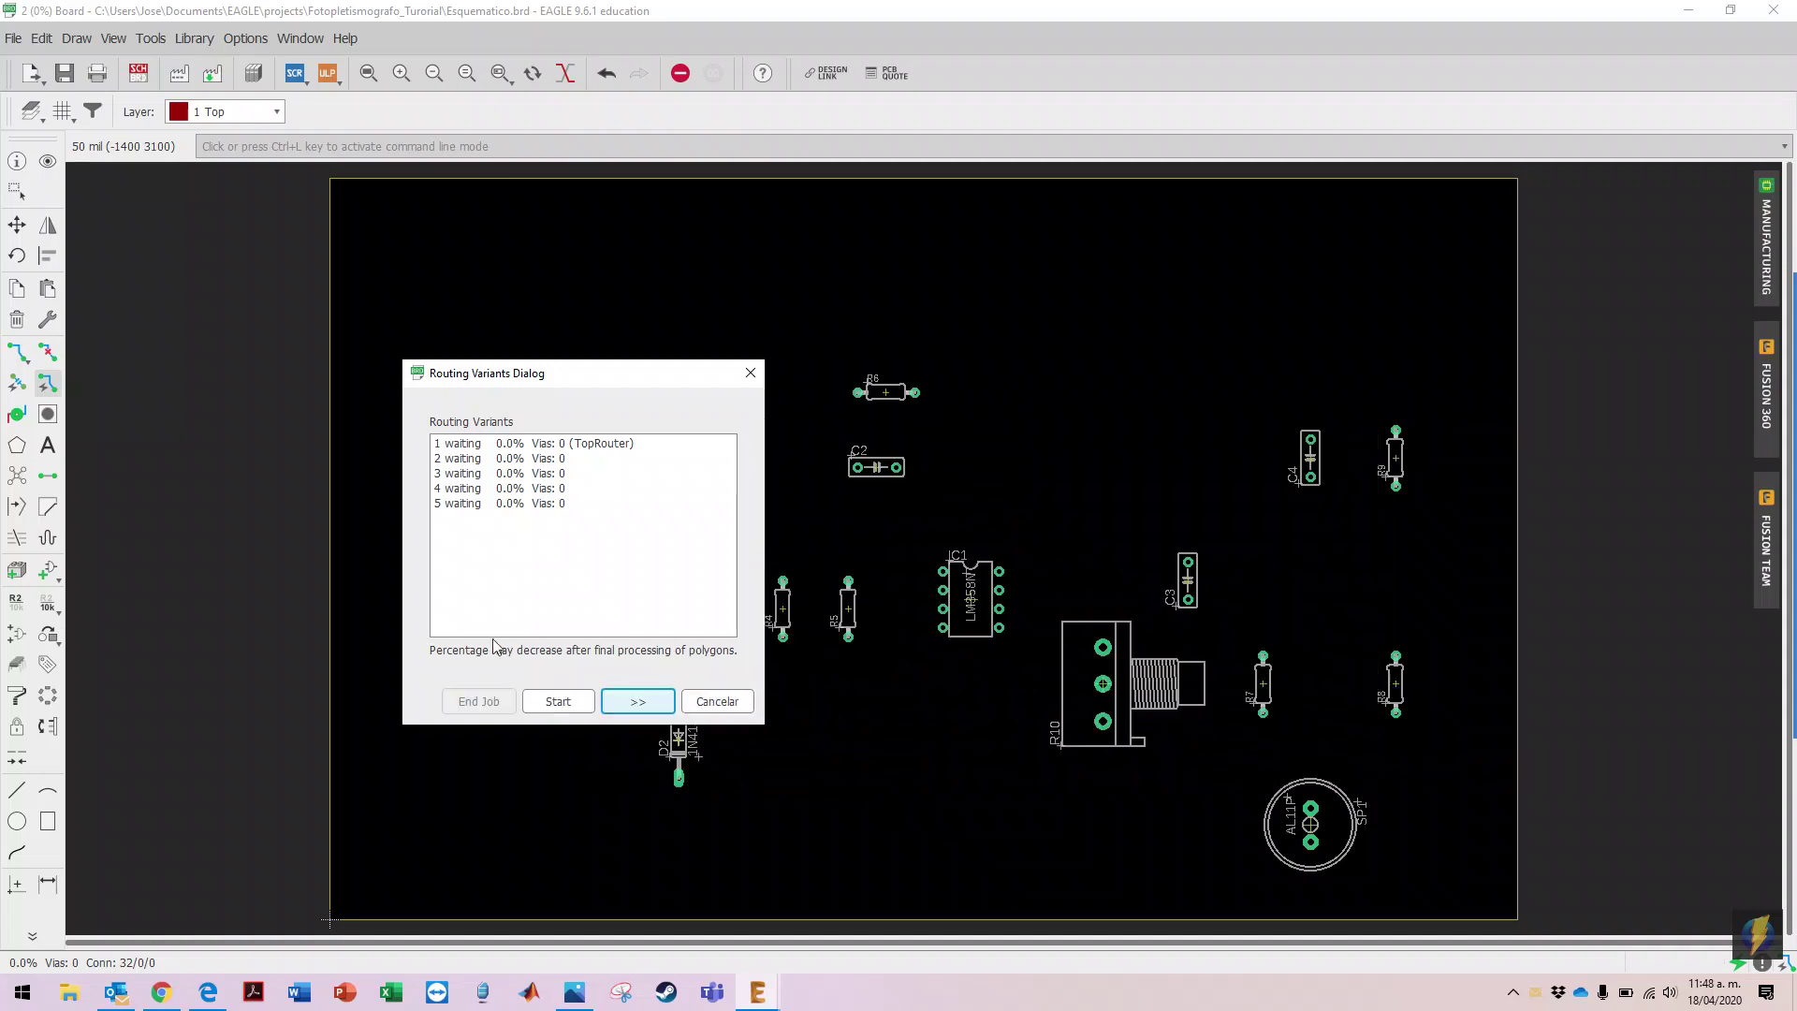
left_click(560, 702)
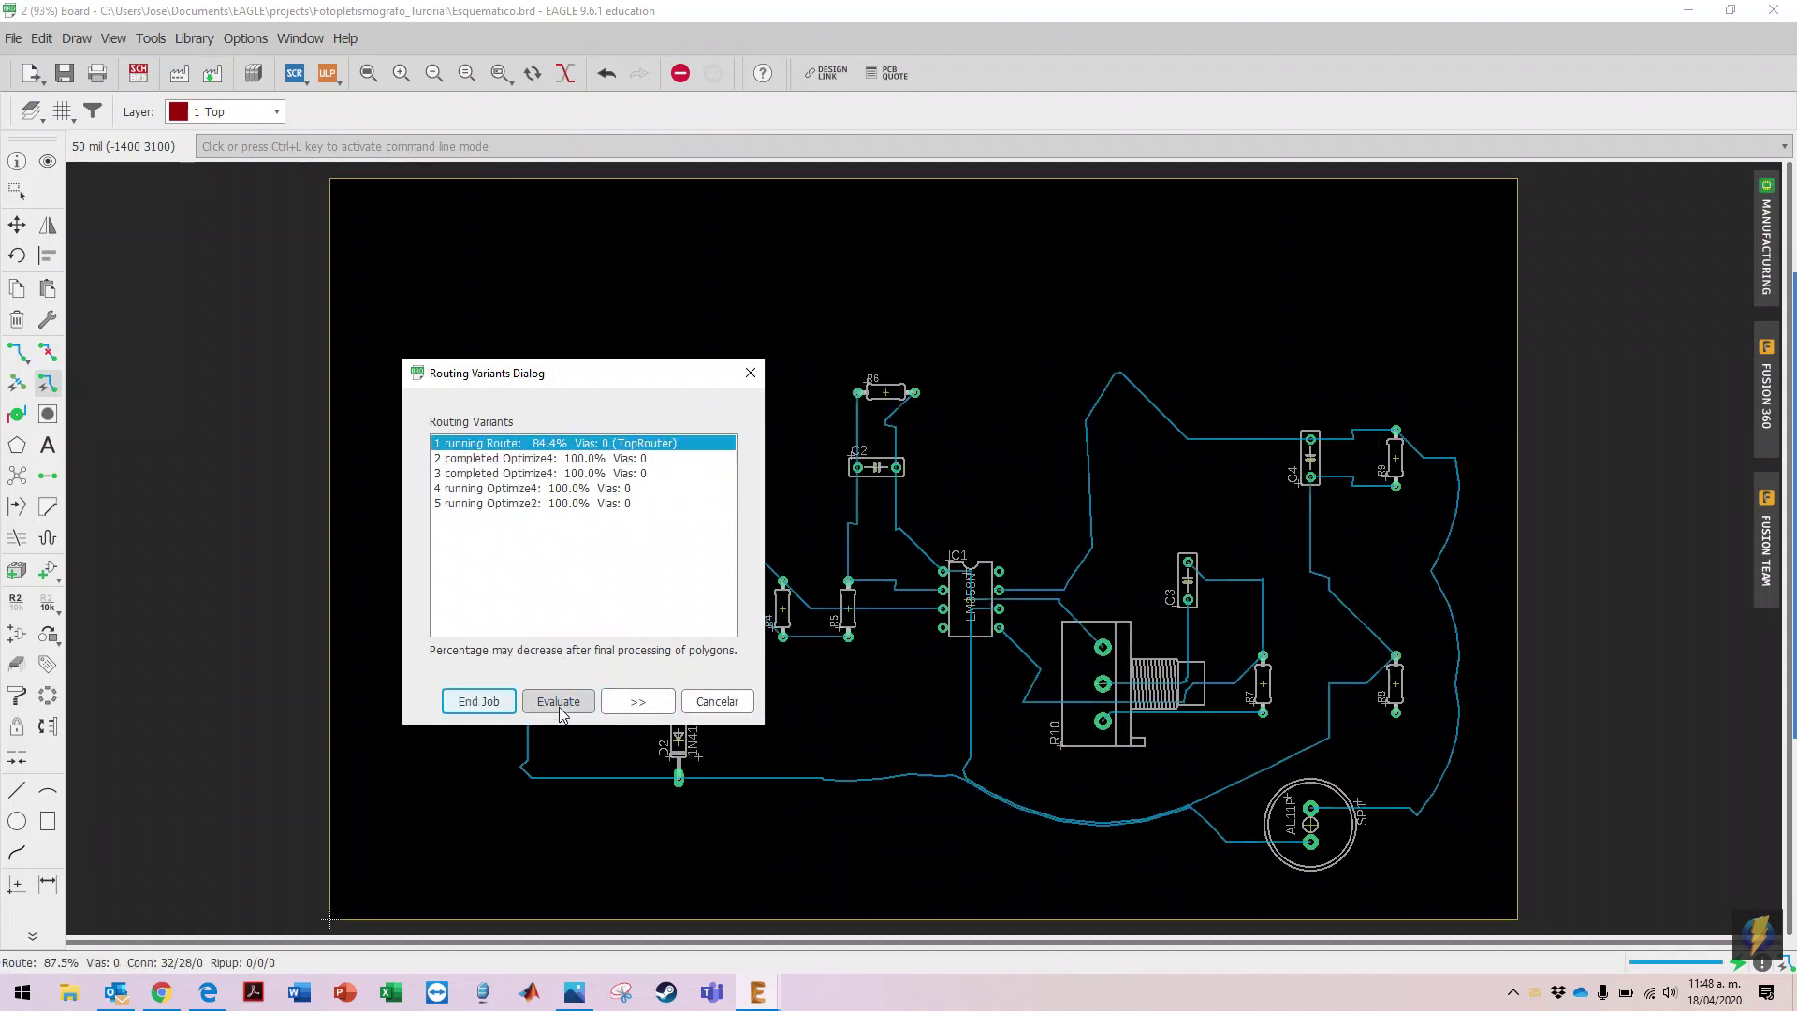
left_click_drag(624, 384, 267, 313)
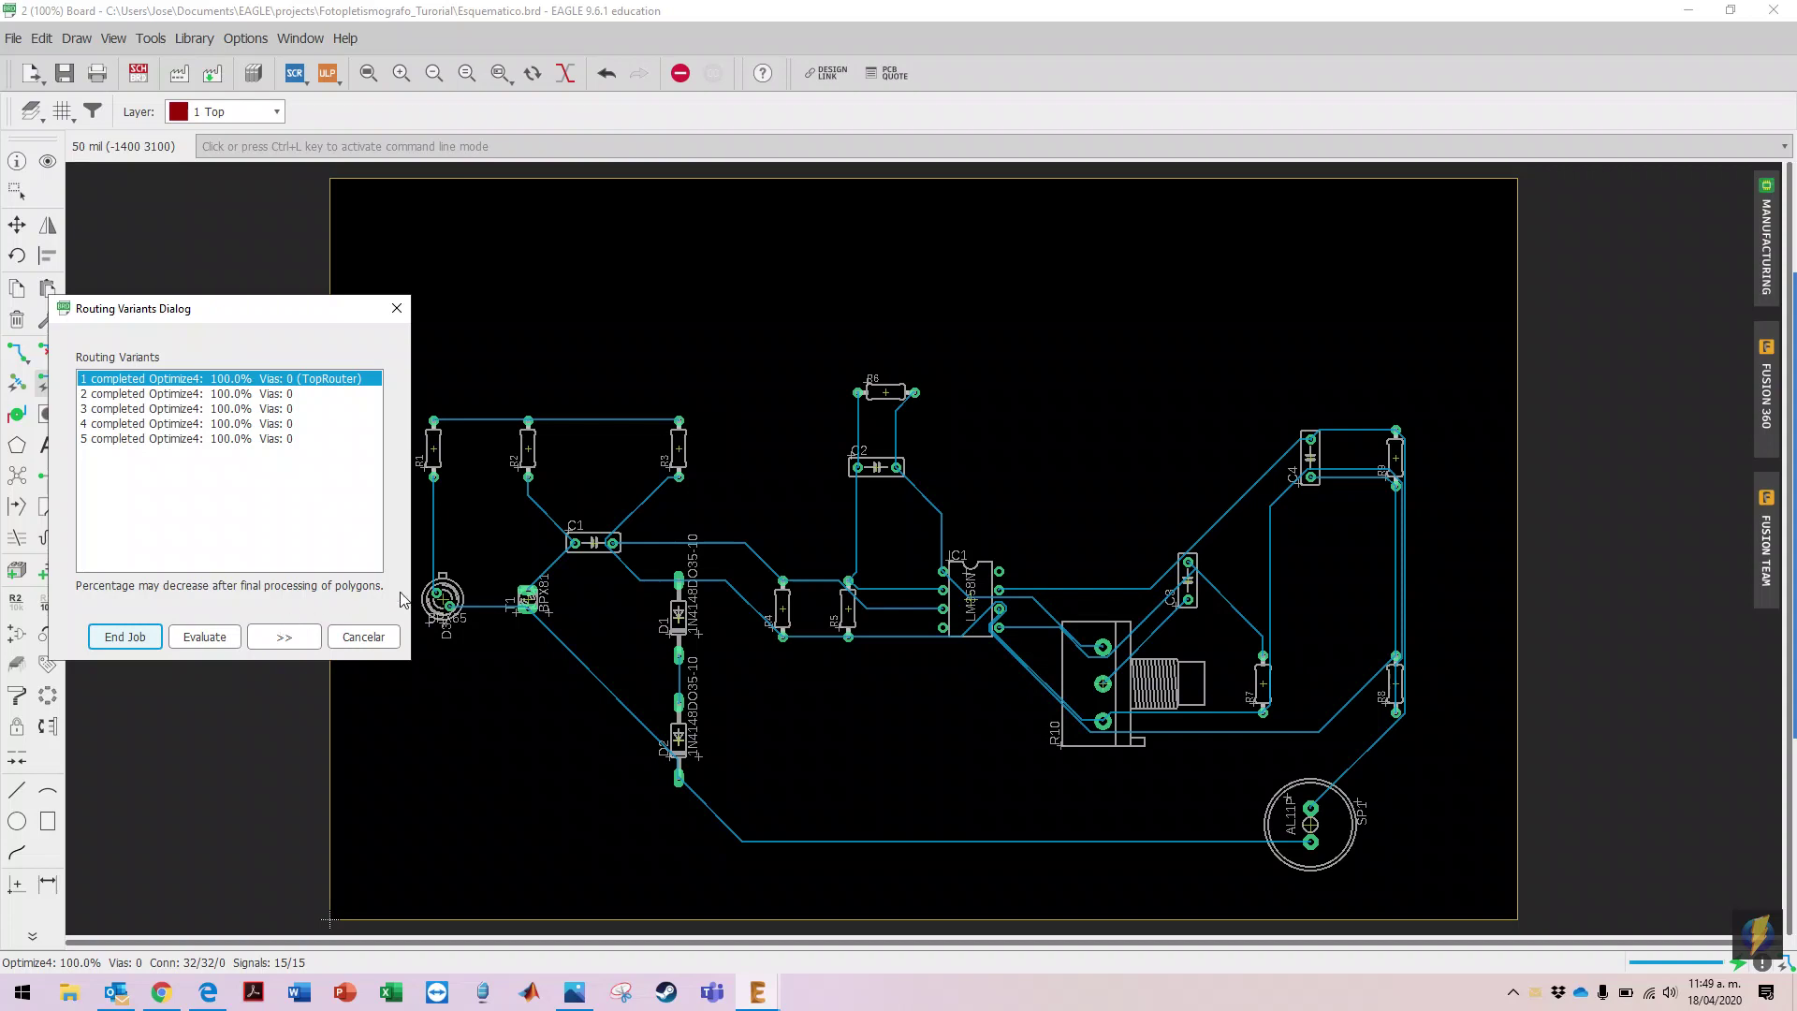
left_click(139, 636)
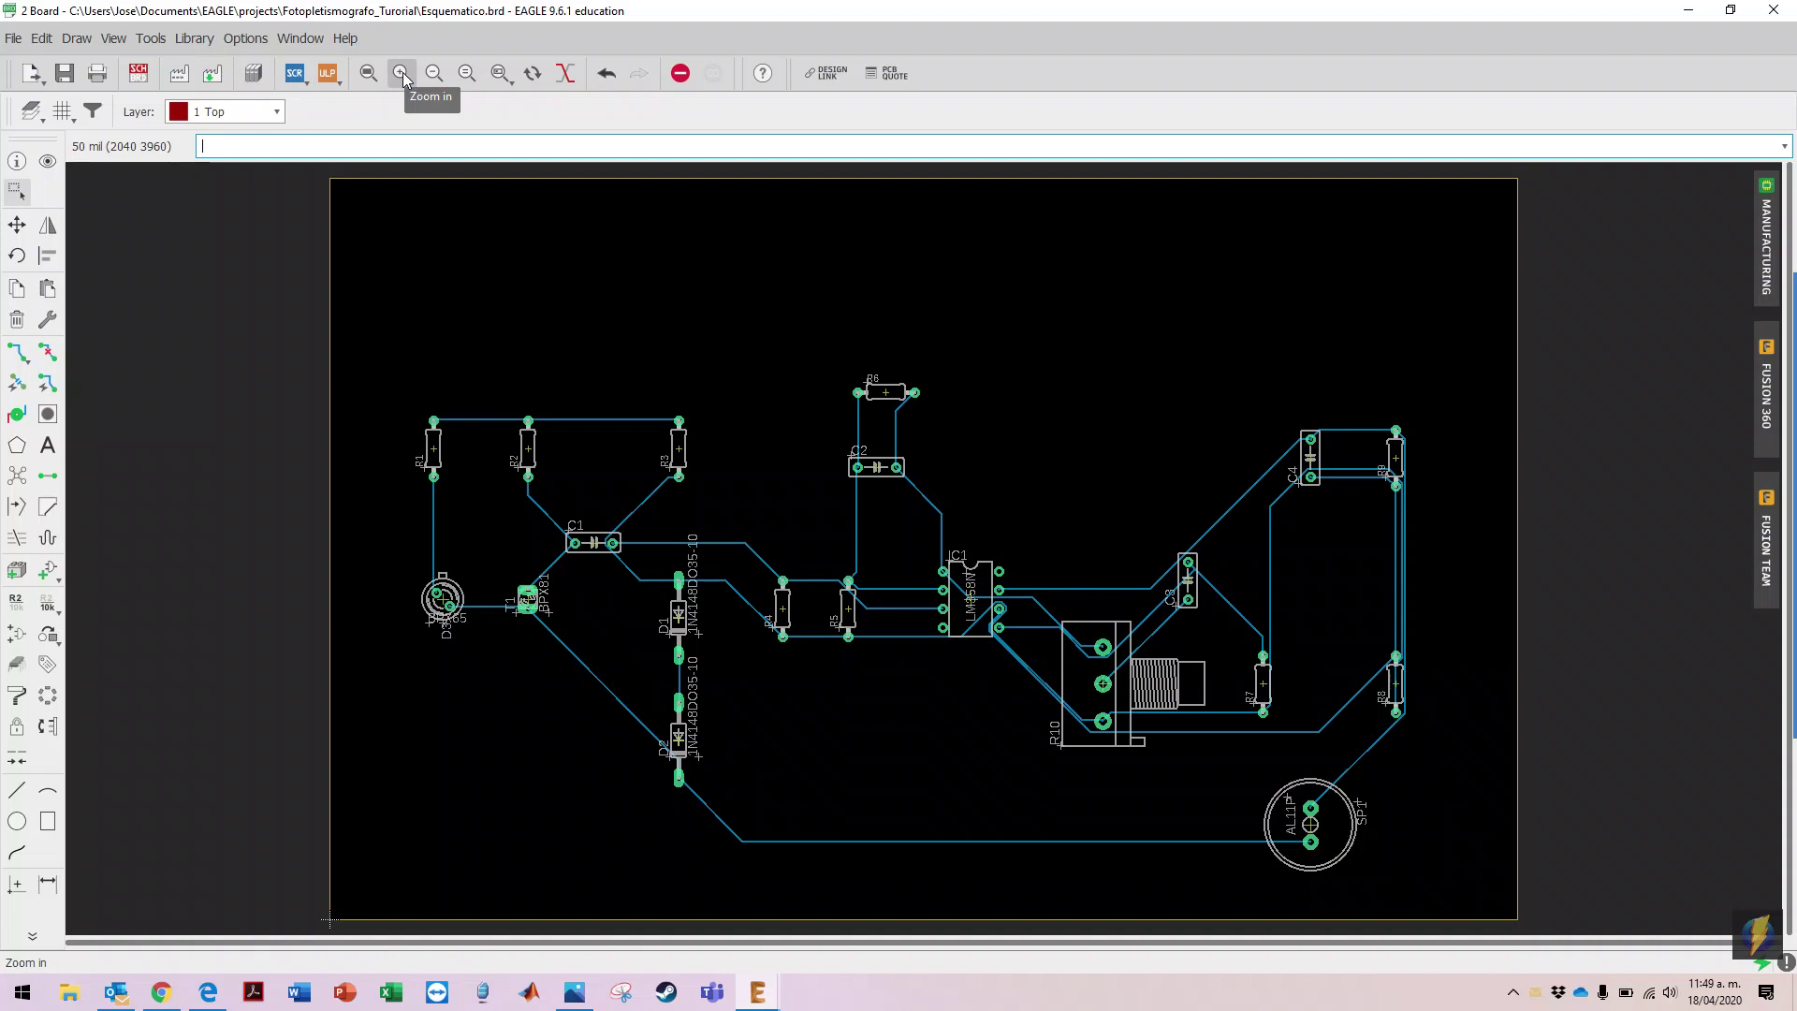
Step: Move the two crowded vertical traces beside R9 and R8 outward so they are clearly spaced from the resistors and each other
left_click(500, 73)
left_click_drag(1449, 385, 1319, 747)
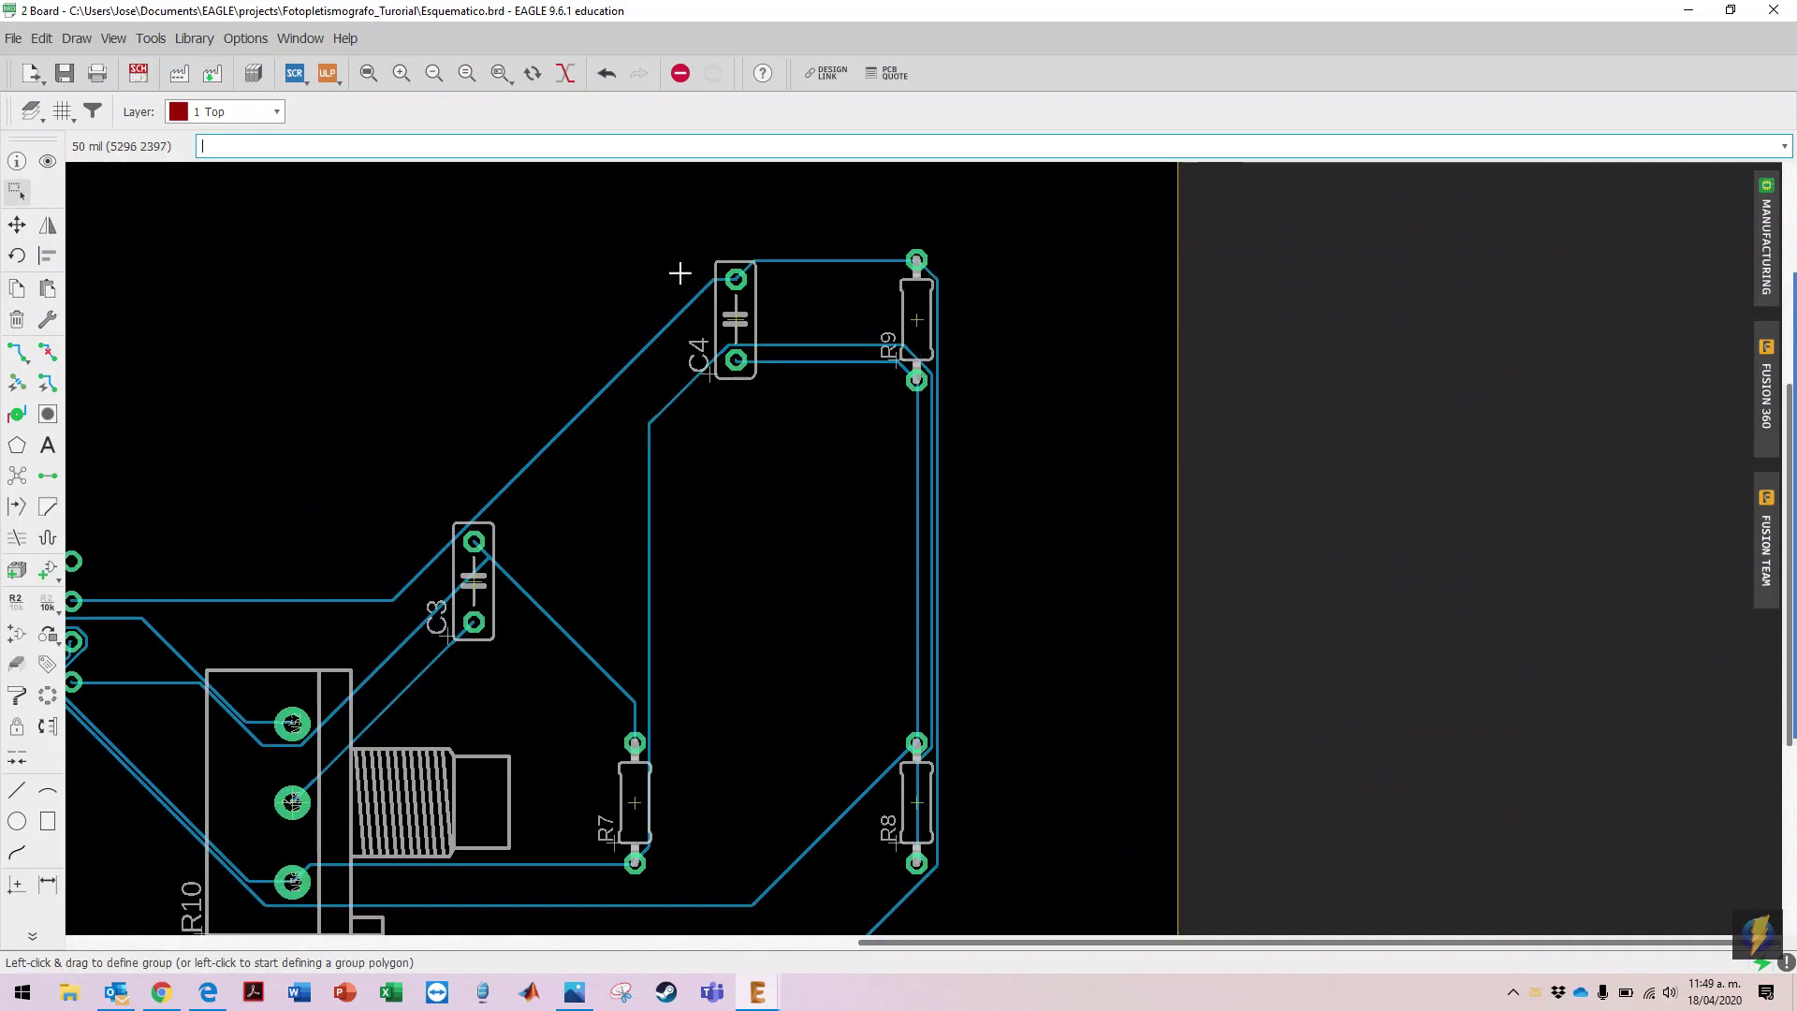
left_click(17, 225)
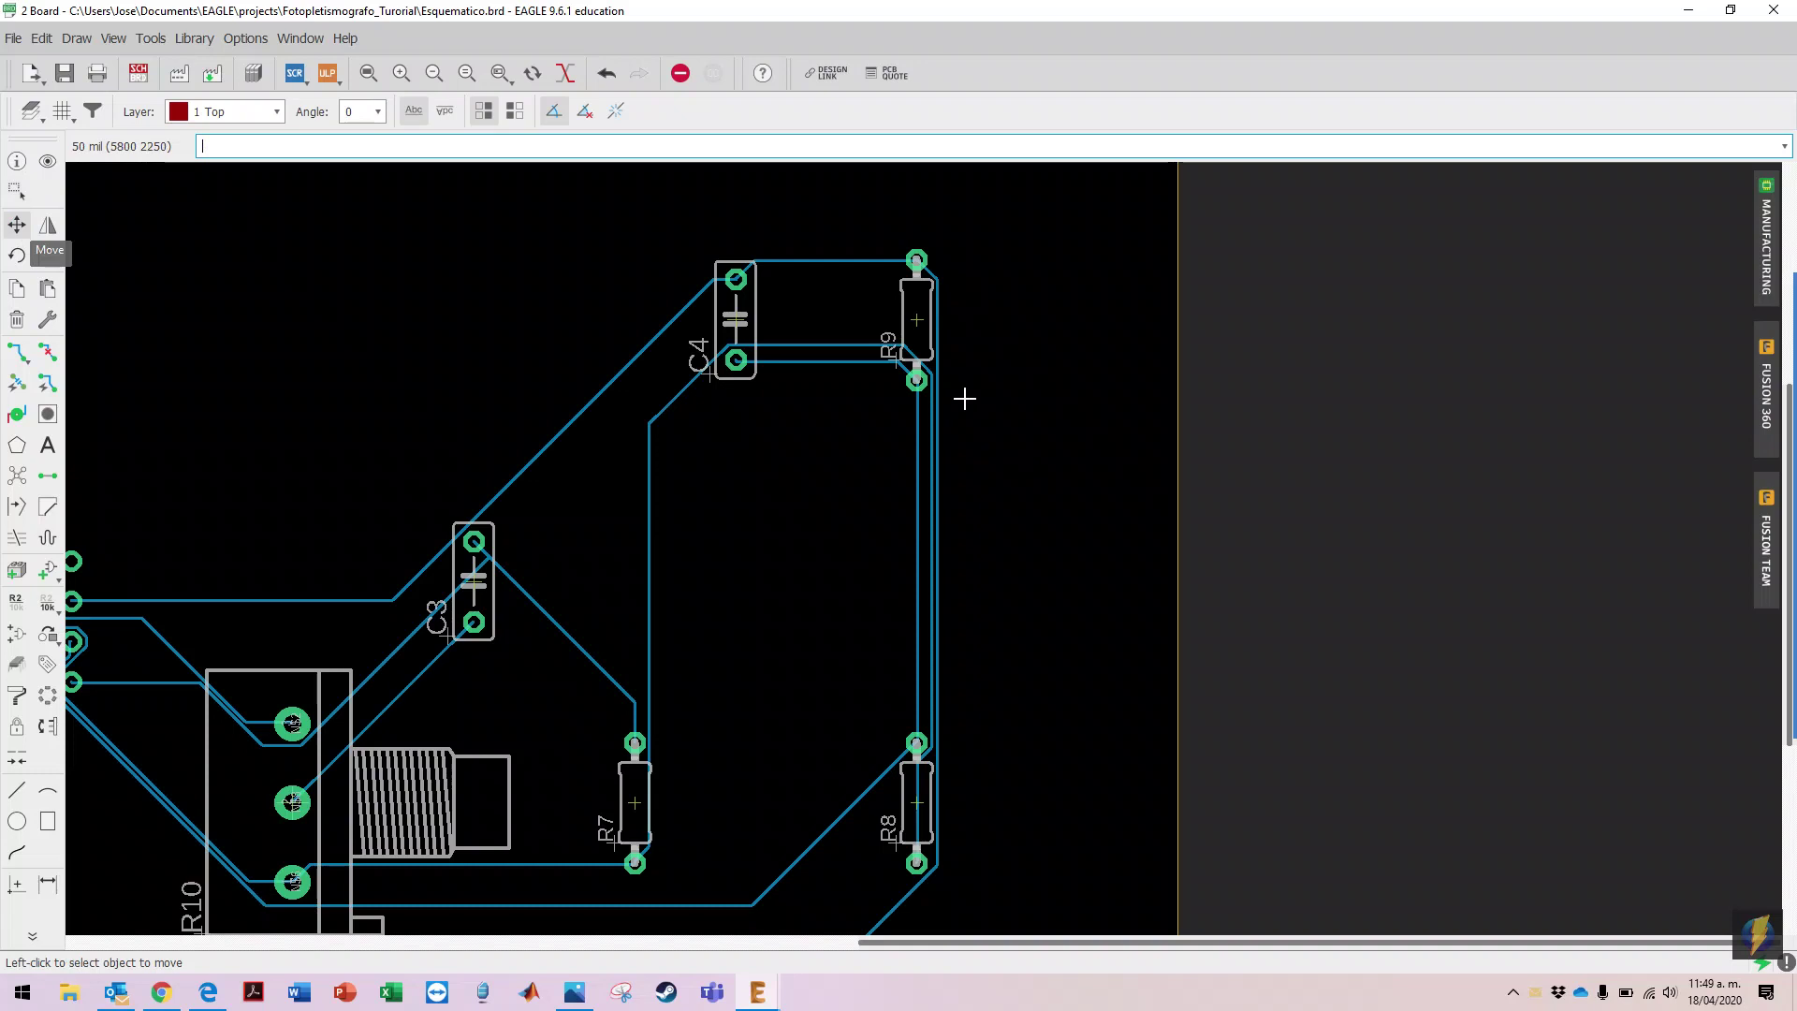
left_click(936, 337)
left_click(1013, 350)
left_click(931, 412)
left_click(978, 426)
left_click(932, 742)
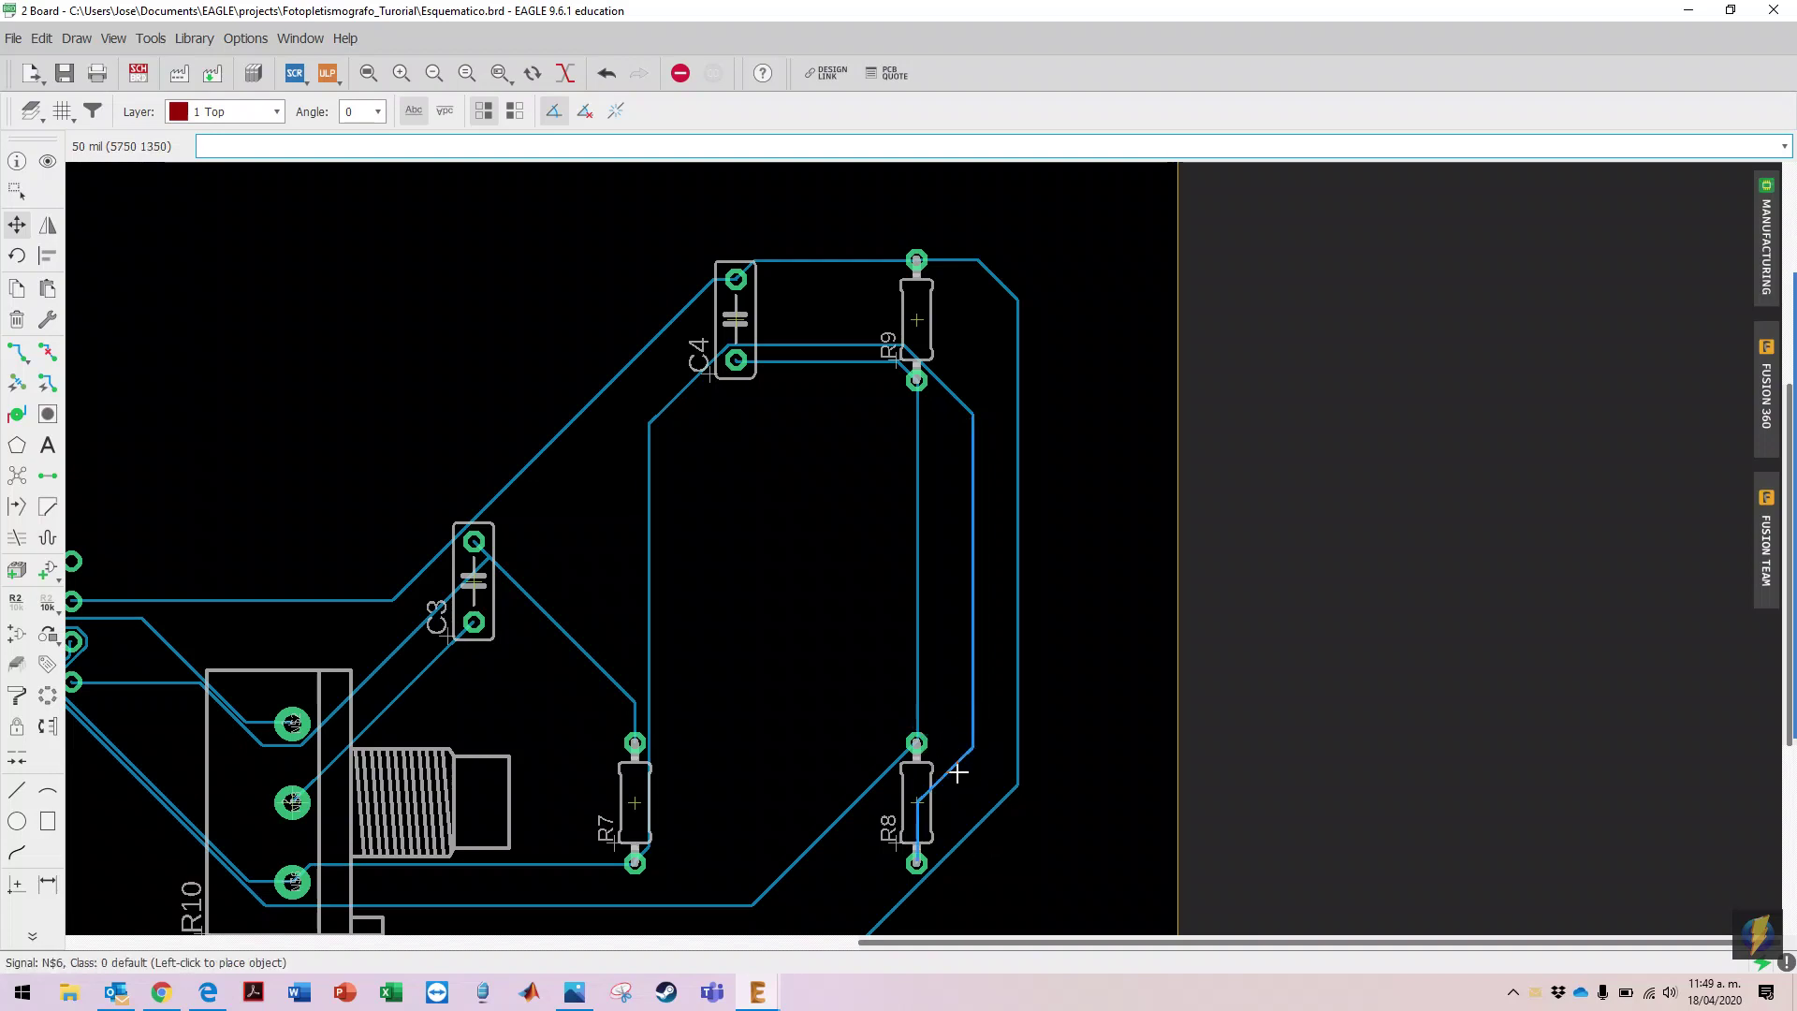
left_click(957, 765)
Step: Raise the trace running between C4's pads and through R9, including its corners, away from the lower C4–R9 trace
left_click(939, 360)
left_click(936, 343)
left_click(850, 334)
left_click(830, 314)
left_click(686, 384)
left_click(672, 370)
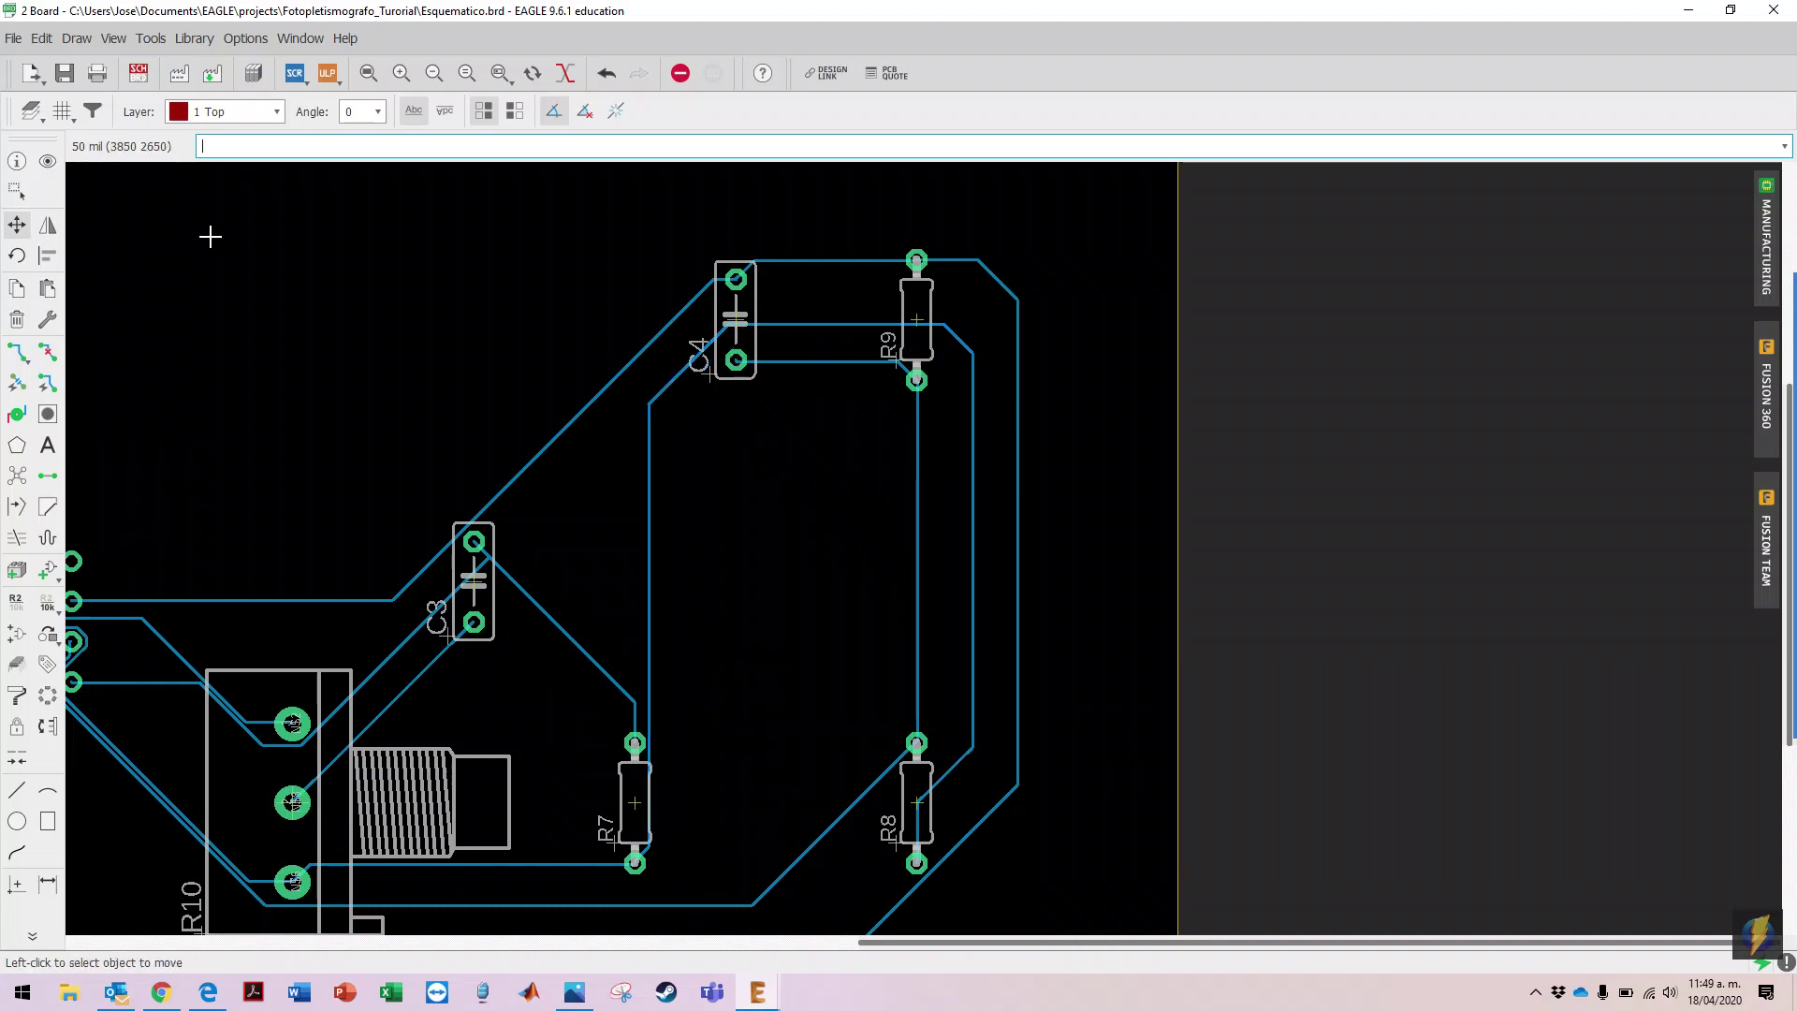
Step: Move the trace from the LM358N toward R8 down and outward so it passes below potentiometer R10, apart from the parallel trace
left_click(368, 73)
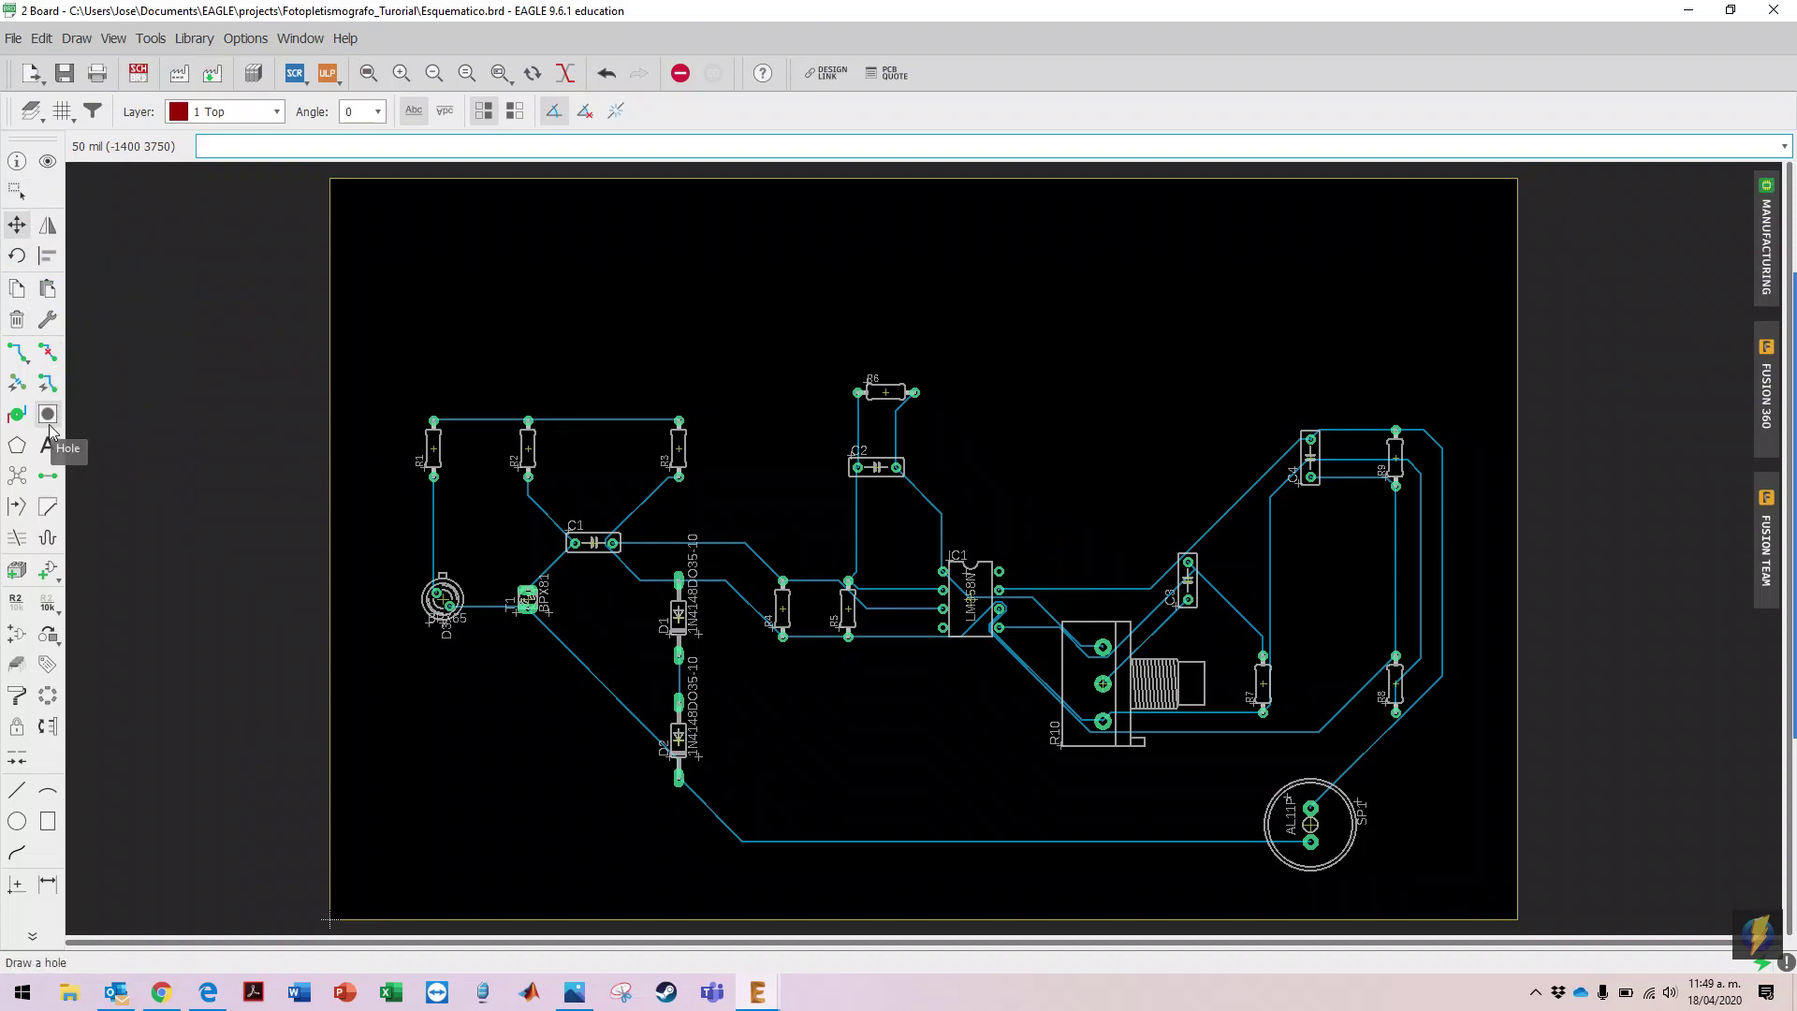
left_click(500, 73)
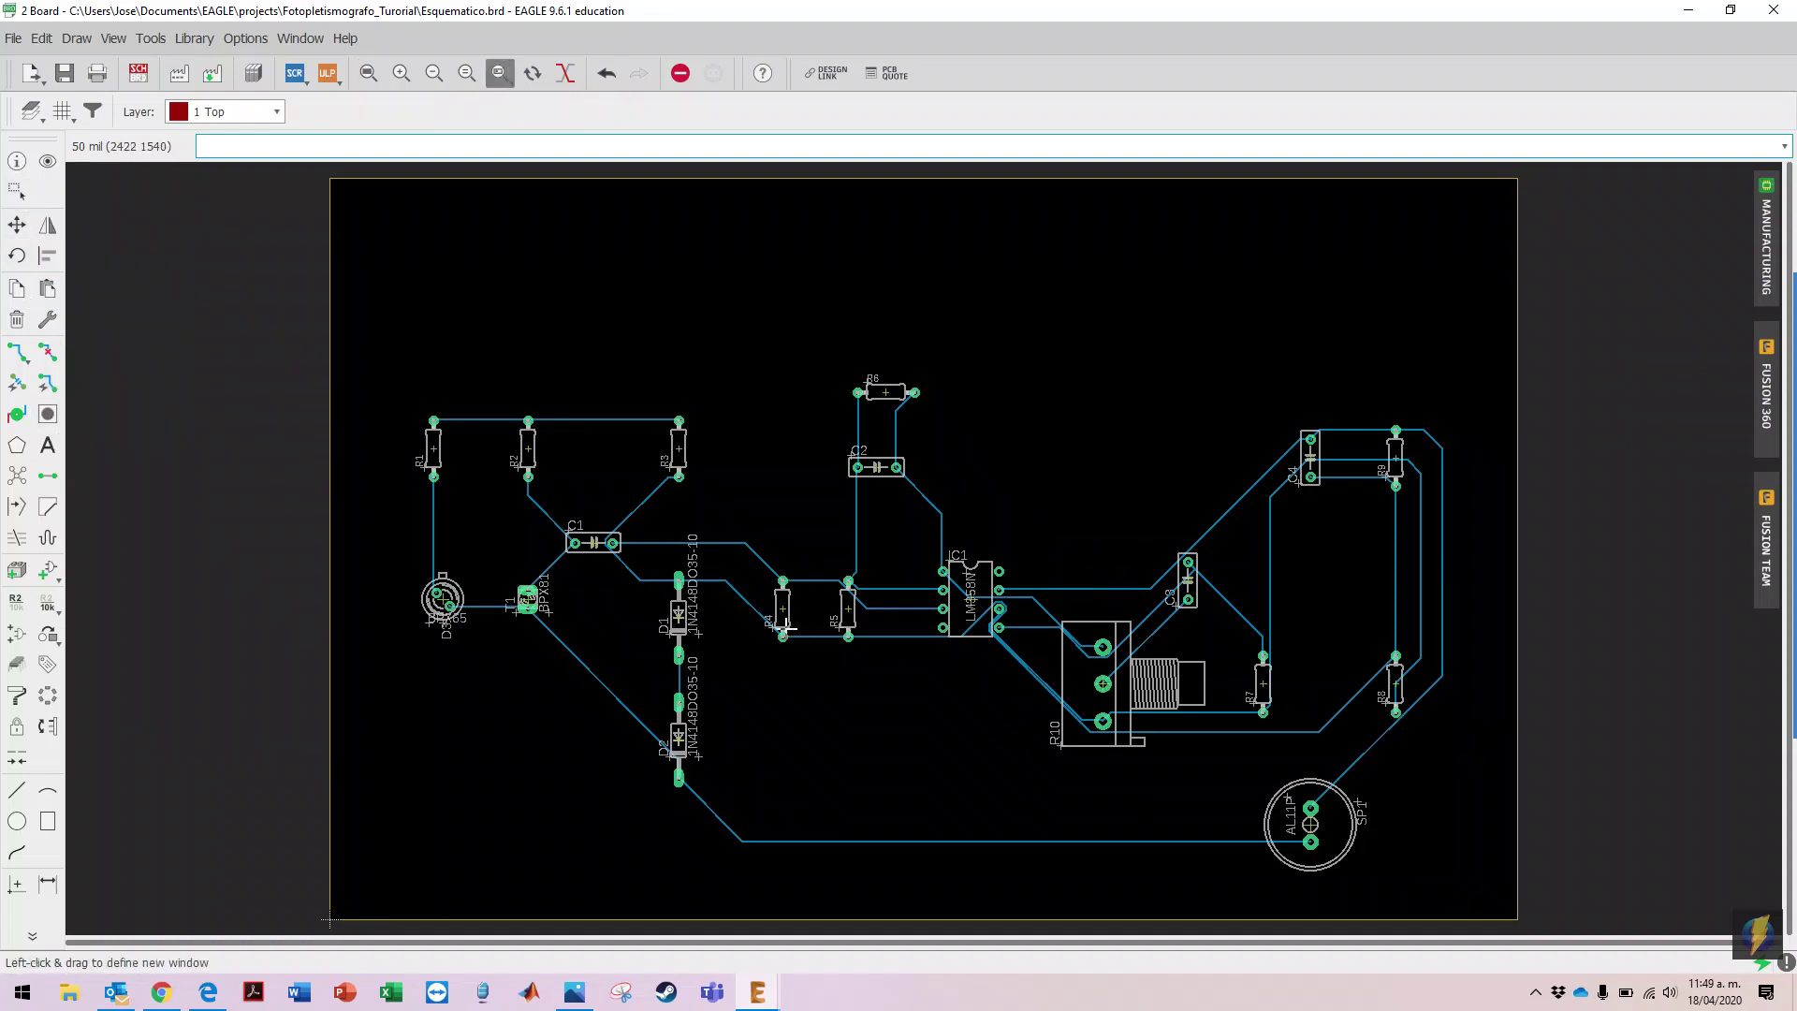
left_click_drag(930, 574, 1161, 784)
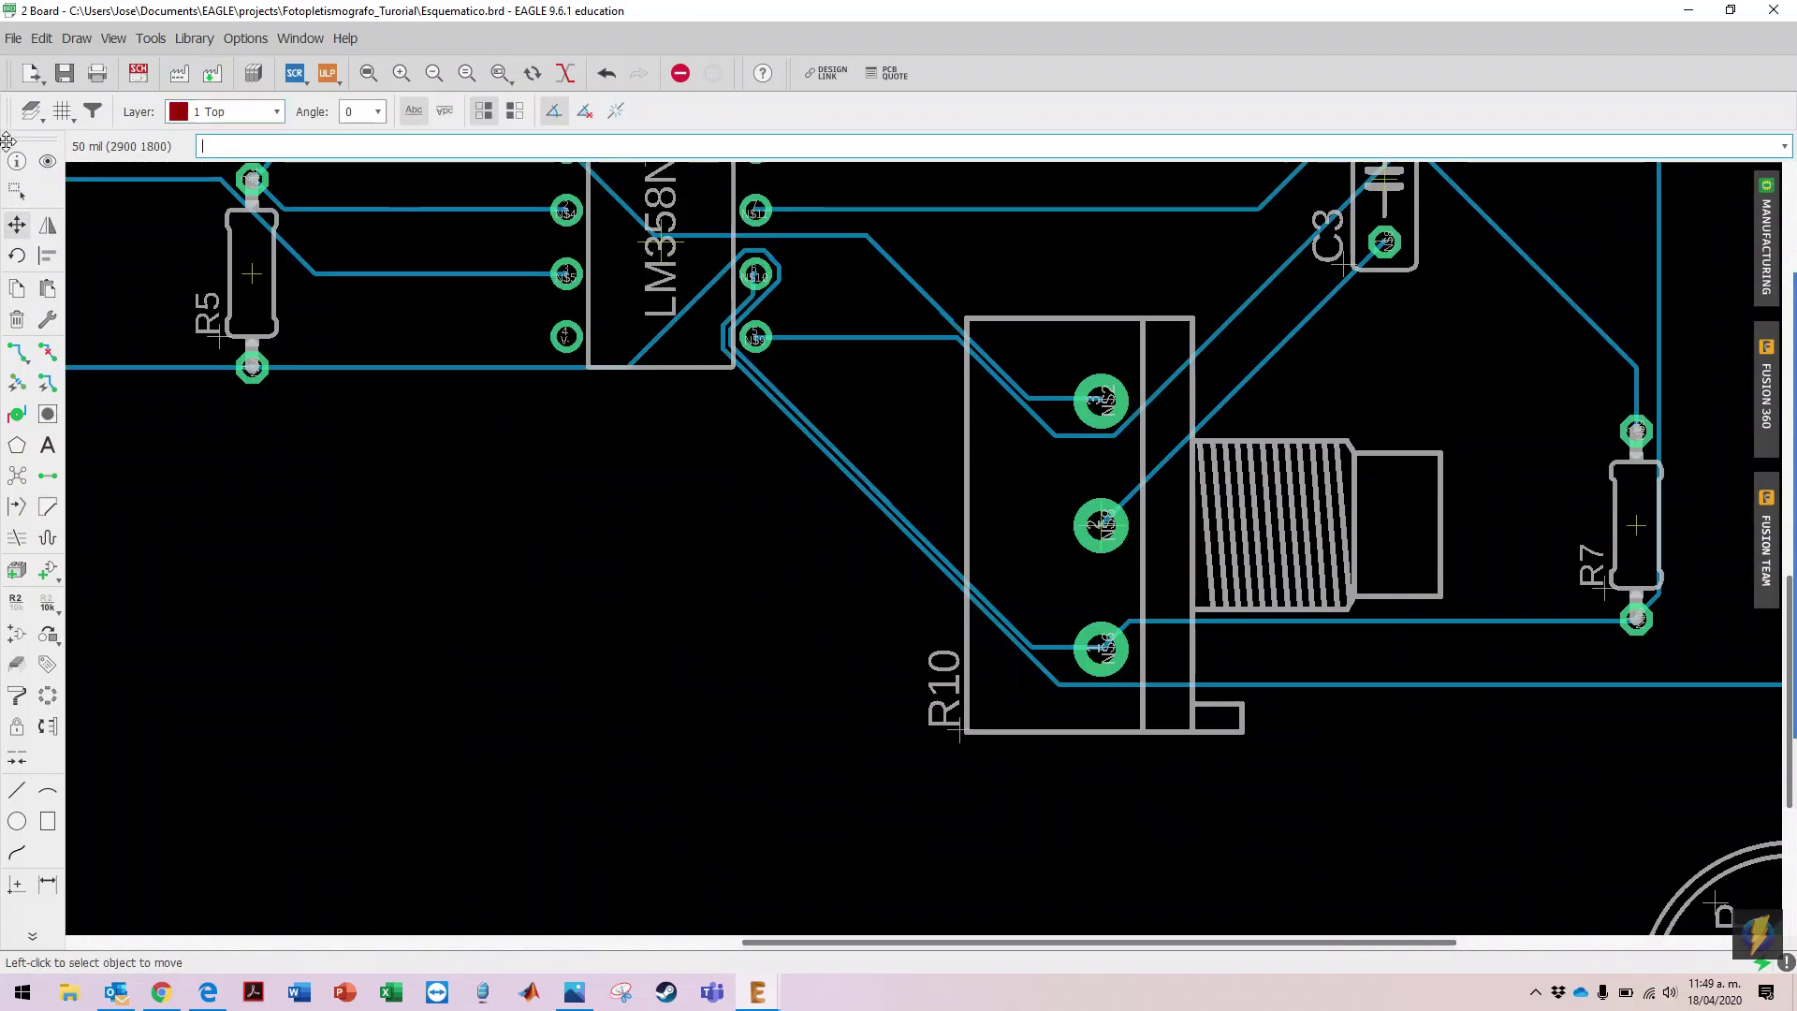
left_click(1027, 654)
left_click(946, 705)
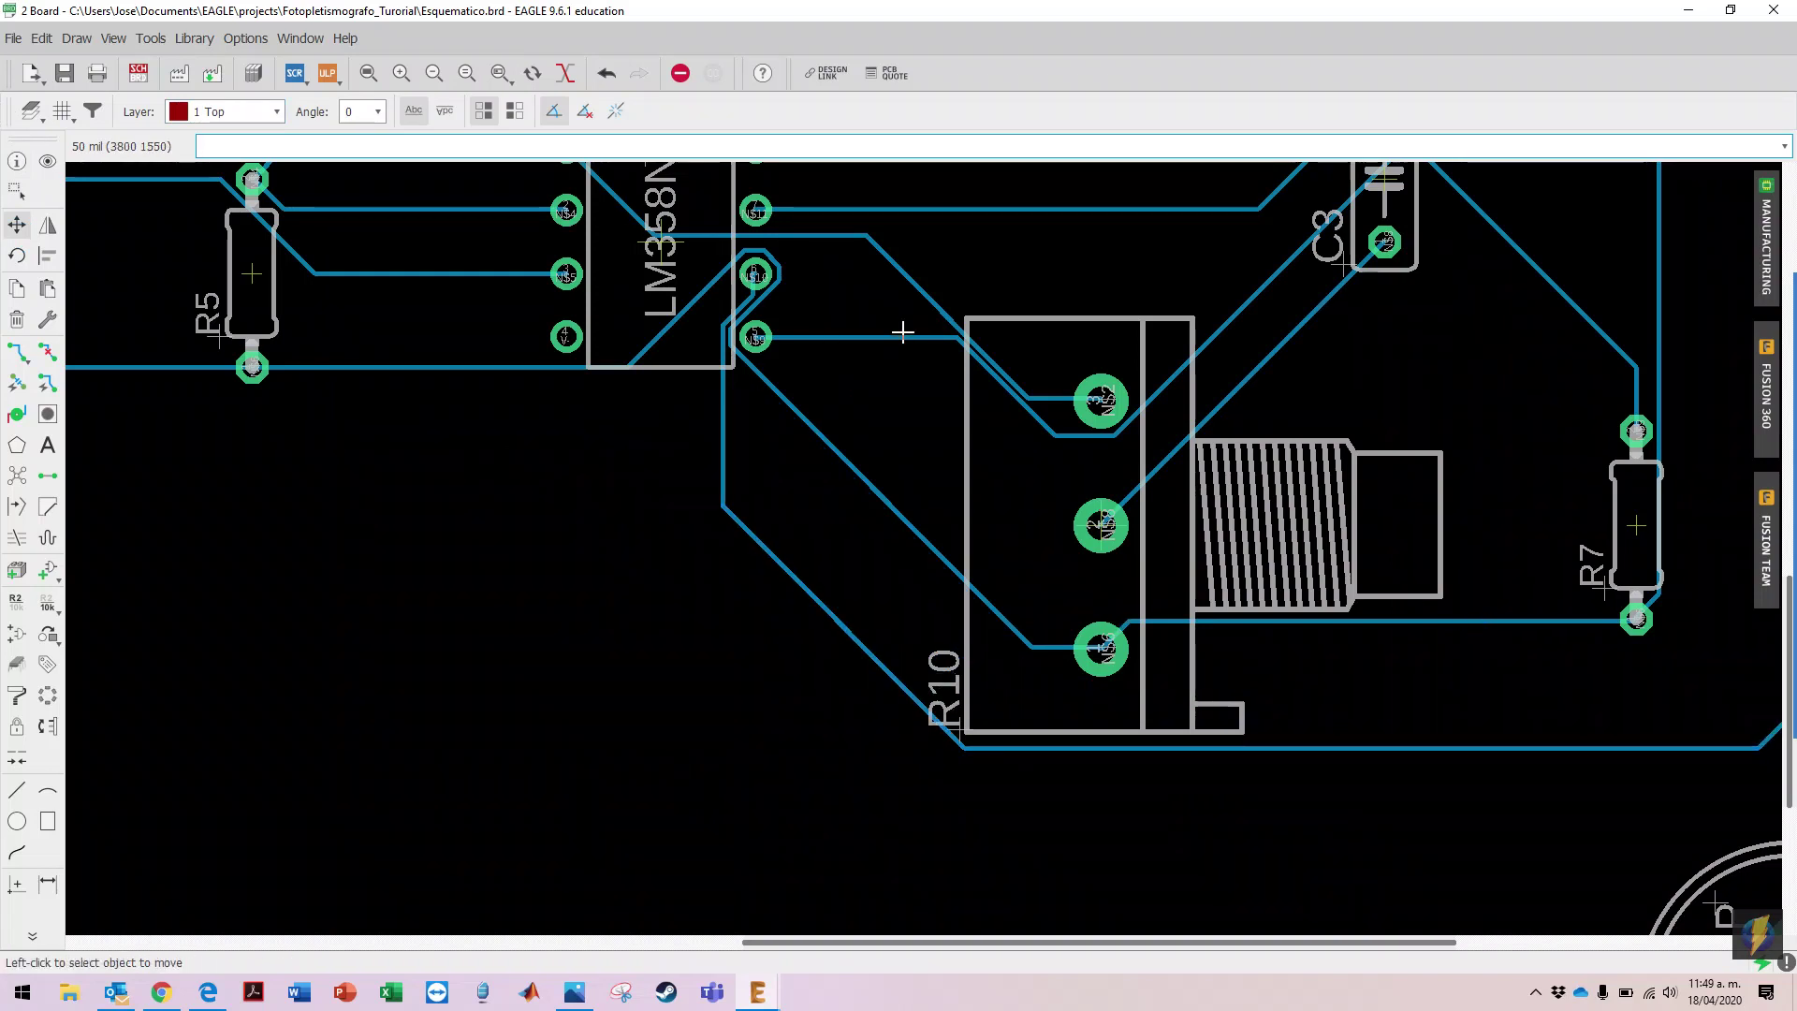
Step: Move the LM358N–C3 trace away from R10's uppermost pad so it passes between the potentiometer's upper and middle pads
left_click(1018, 399)
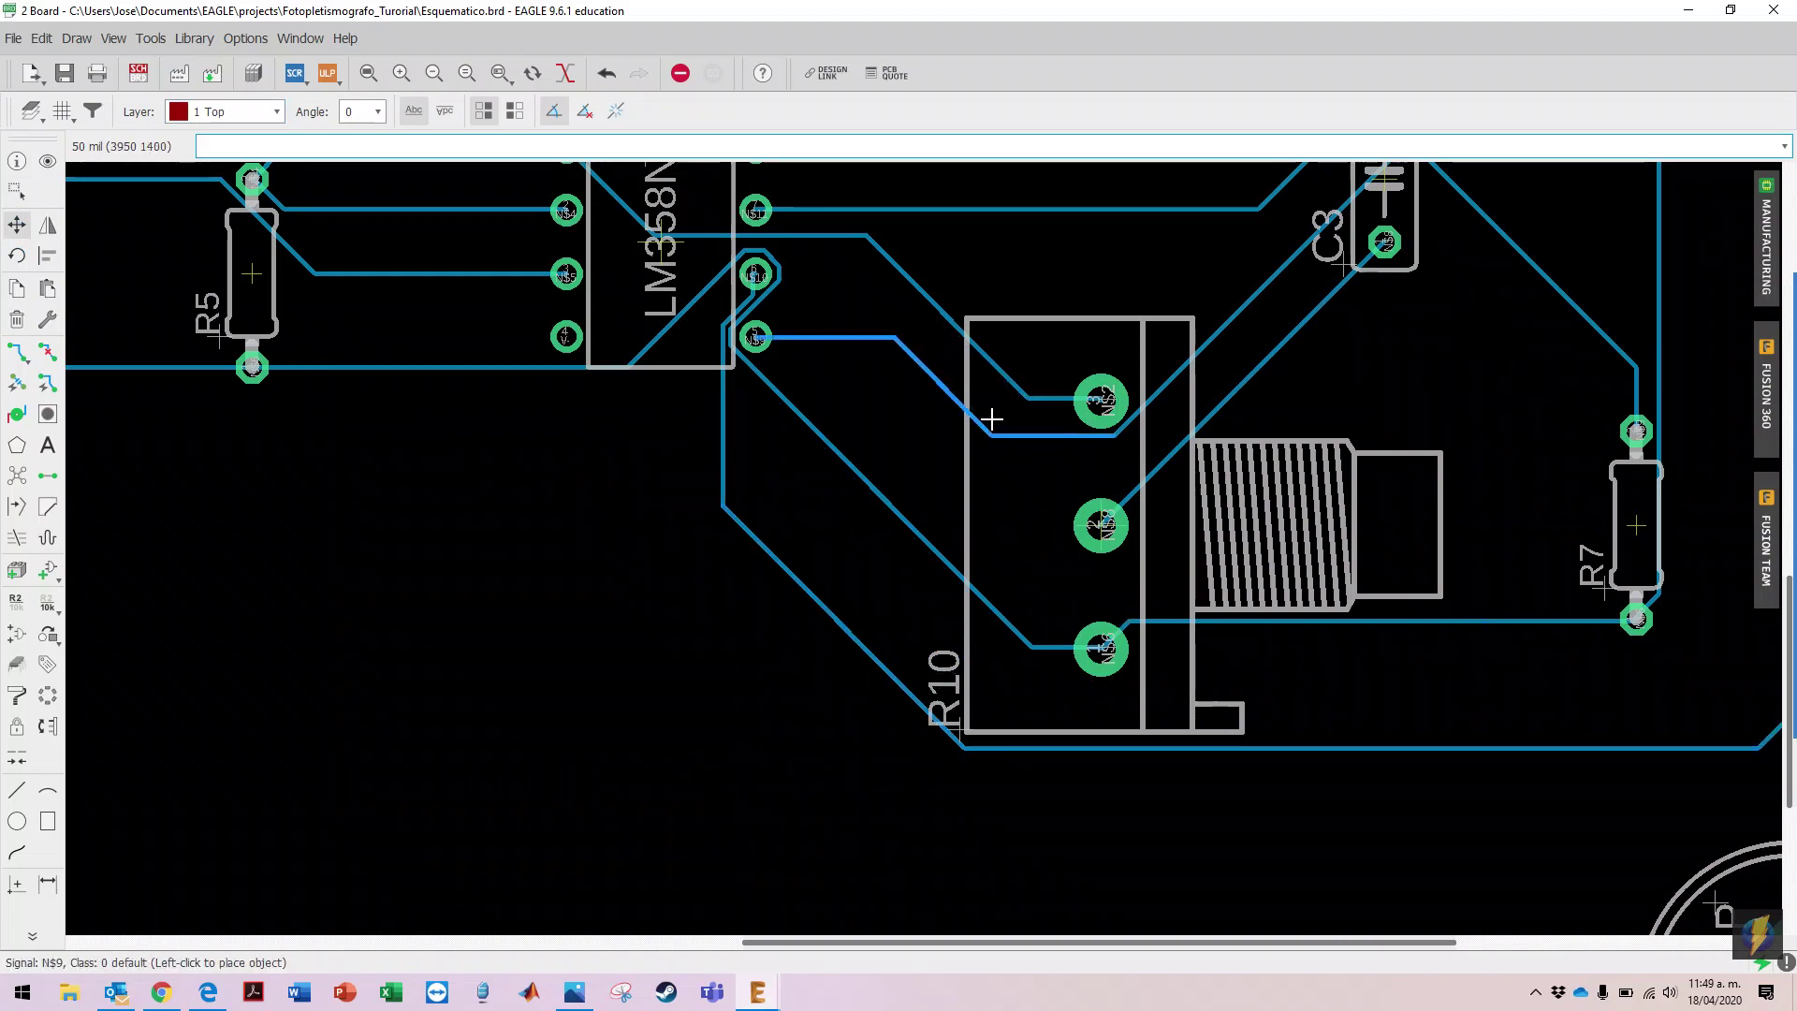
left_click(954, 407)
left_click(1076, 447)
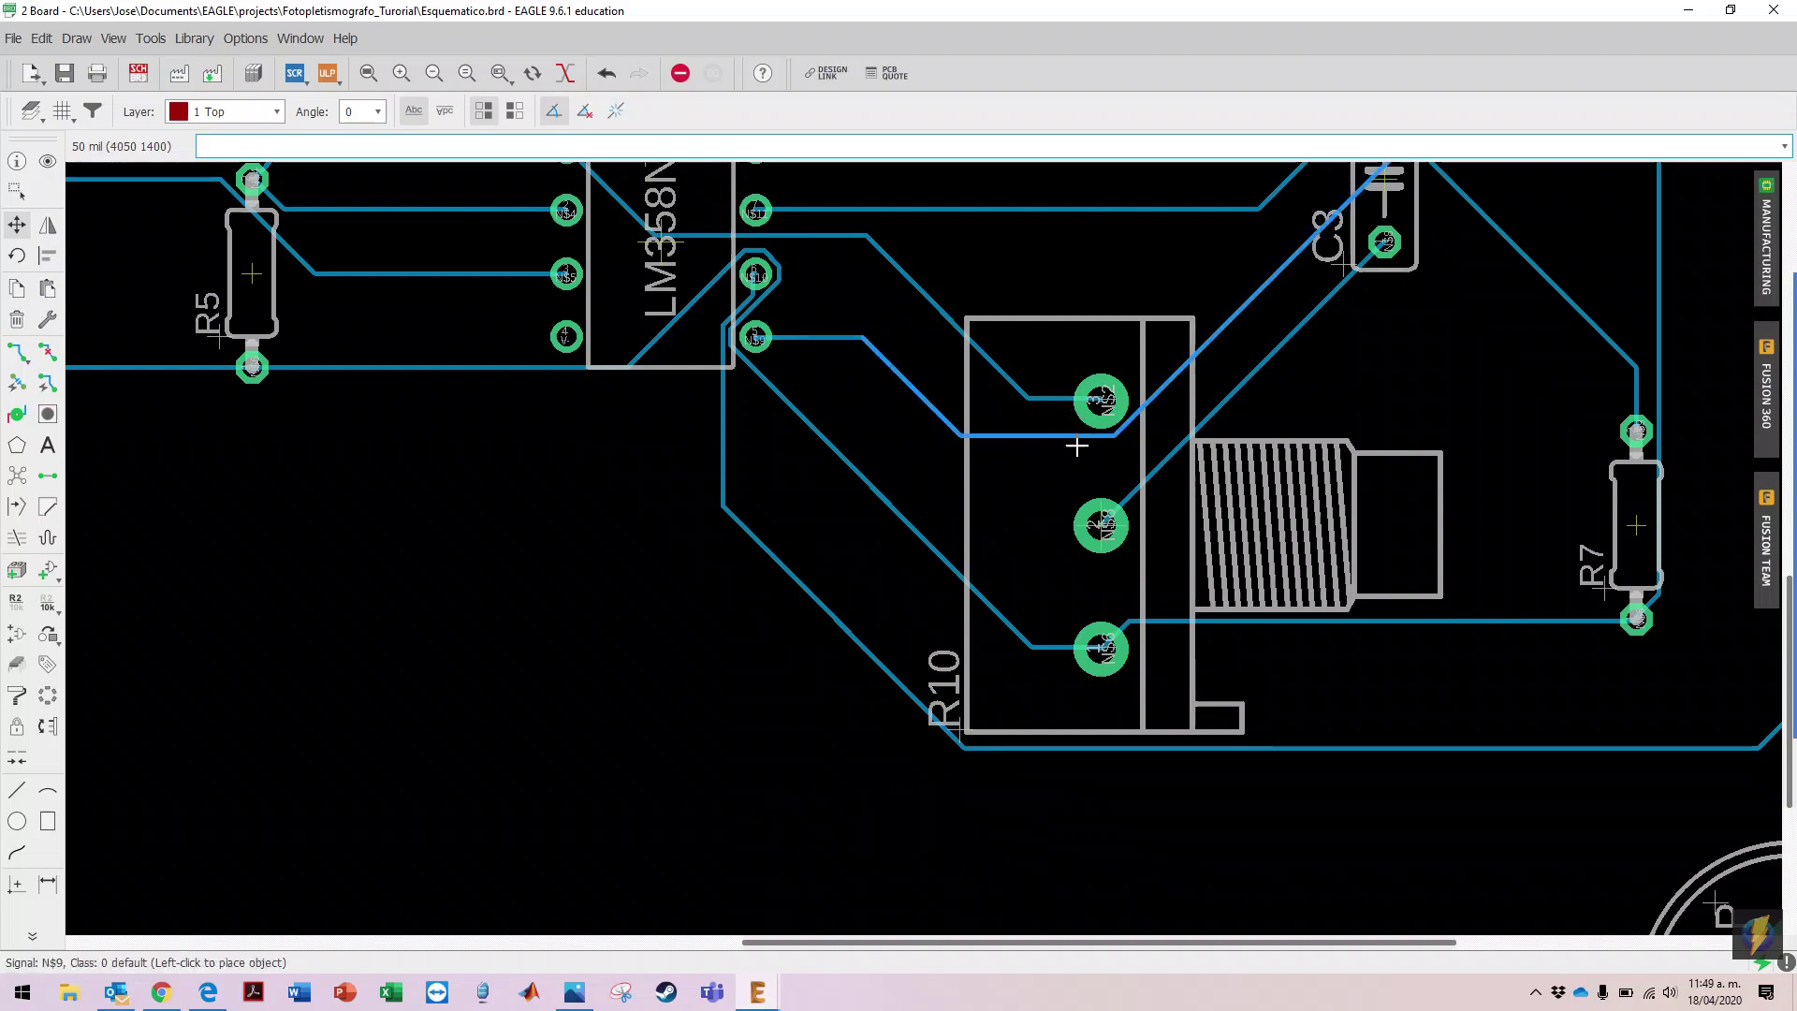
left_click(1076, 453)
left_click(1157, 382)
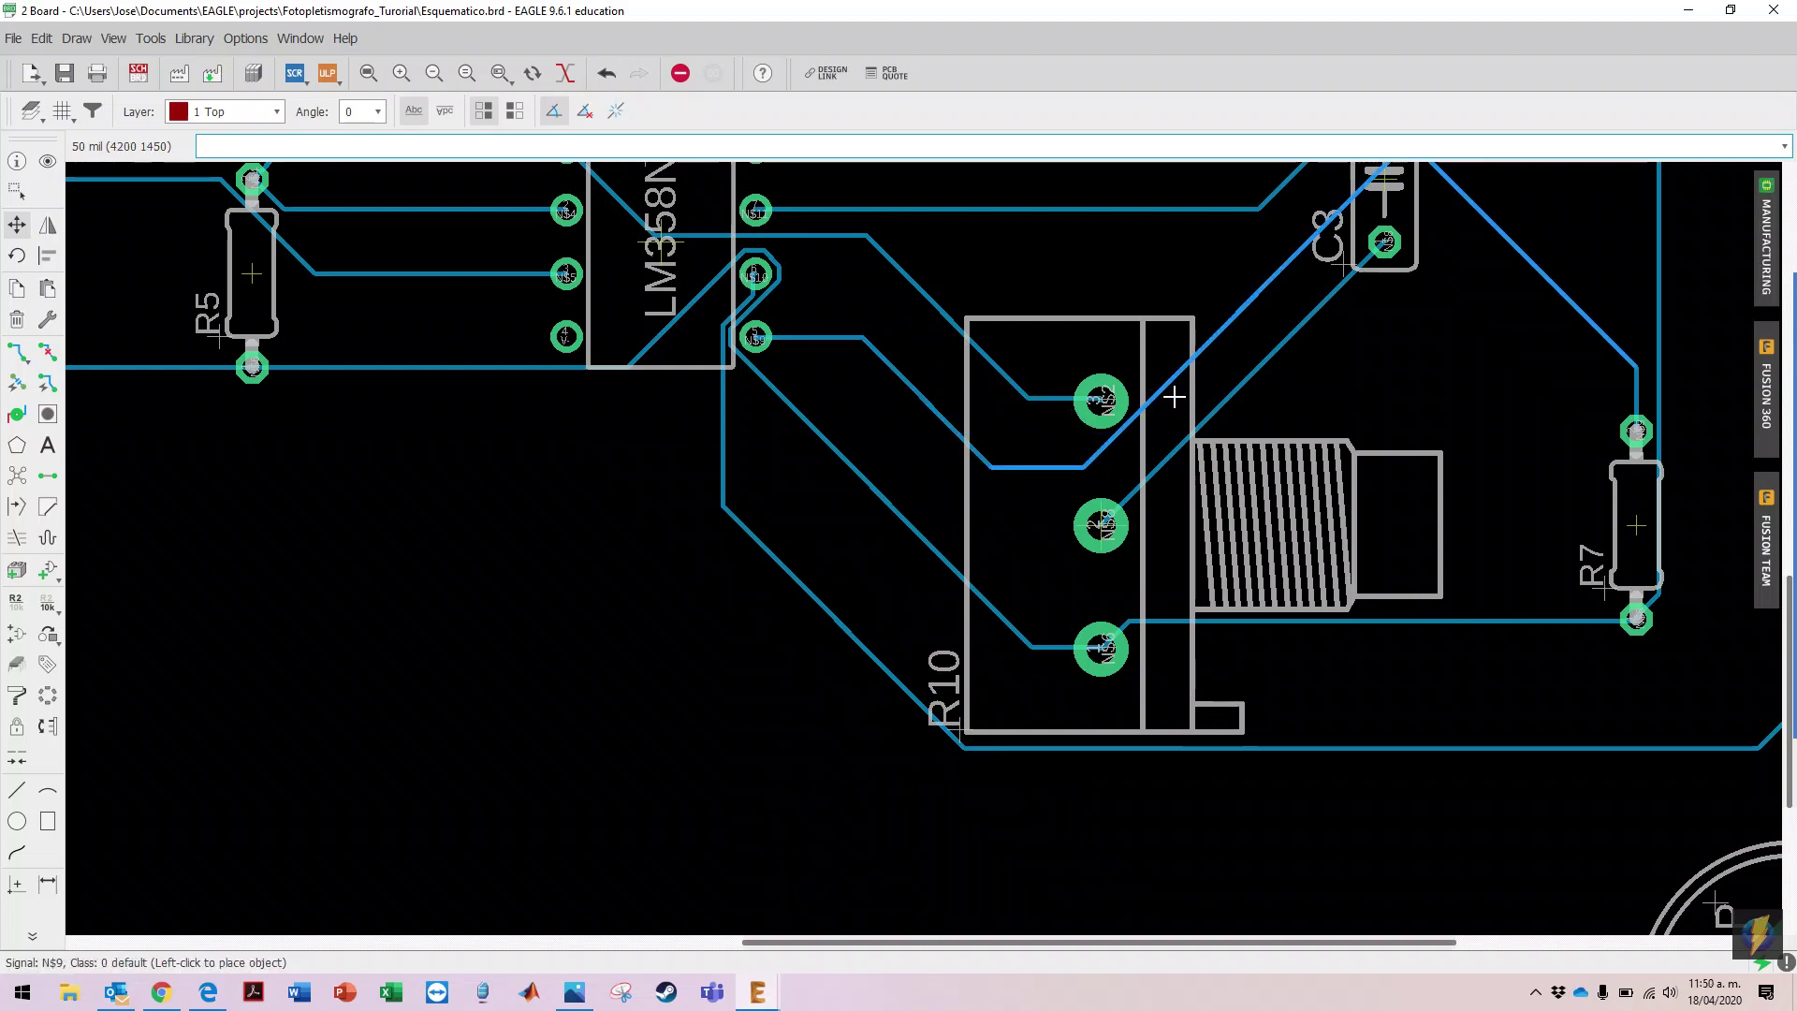
left_click(1177, 401)
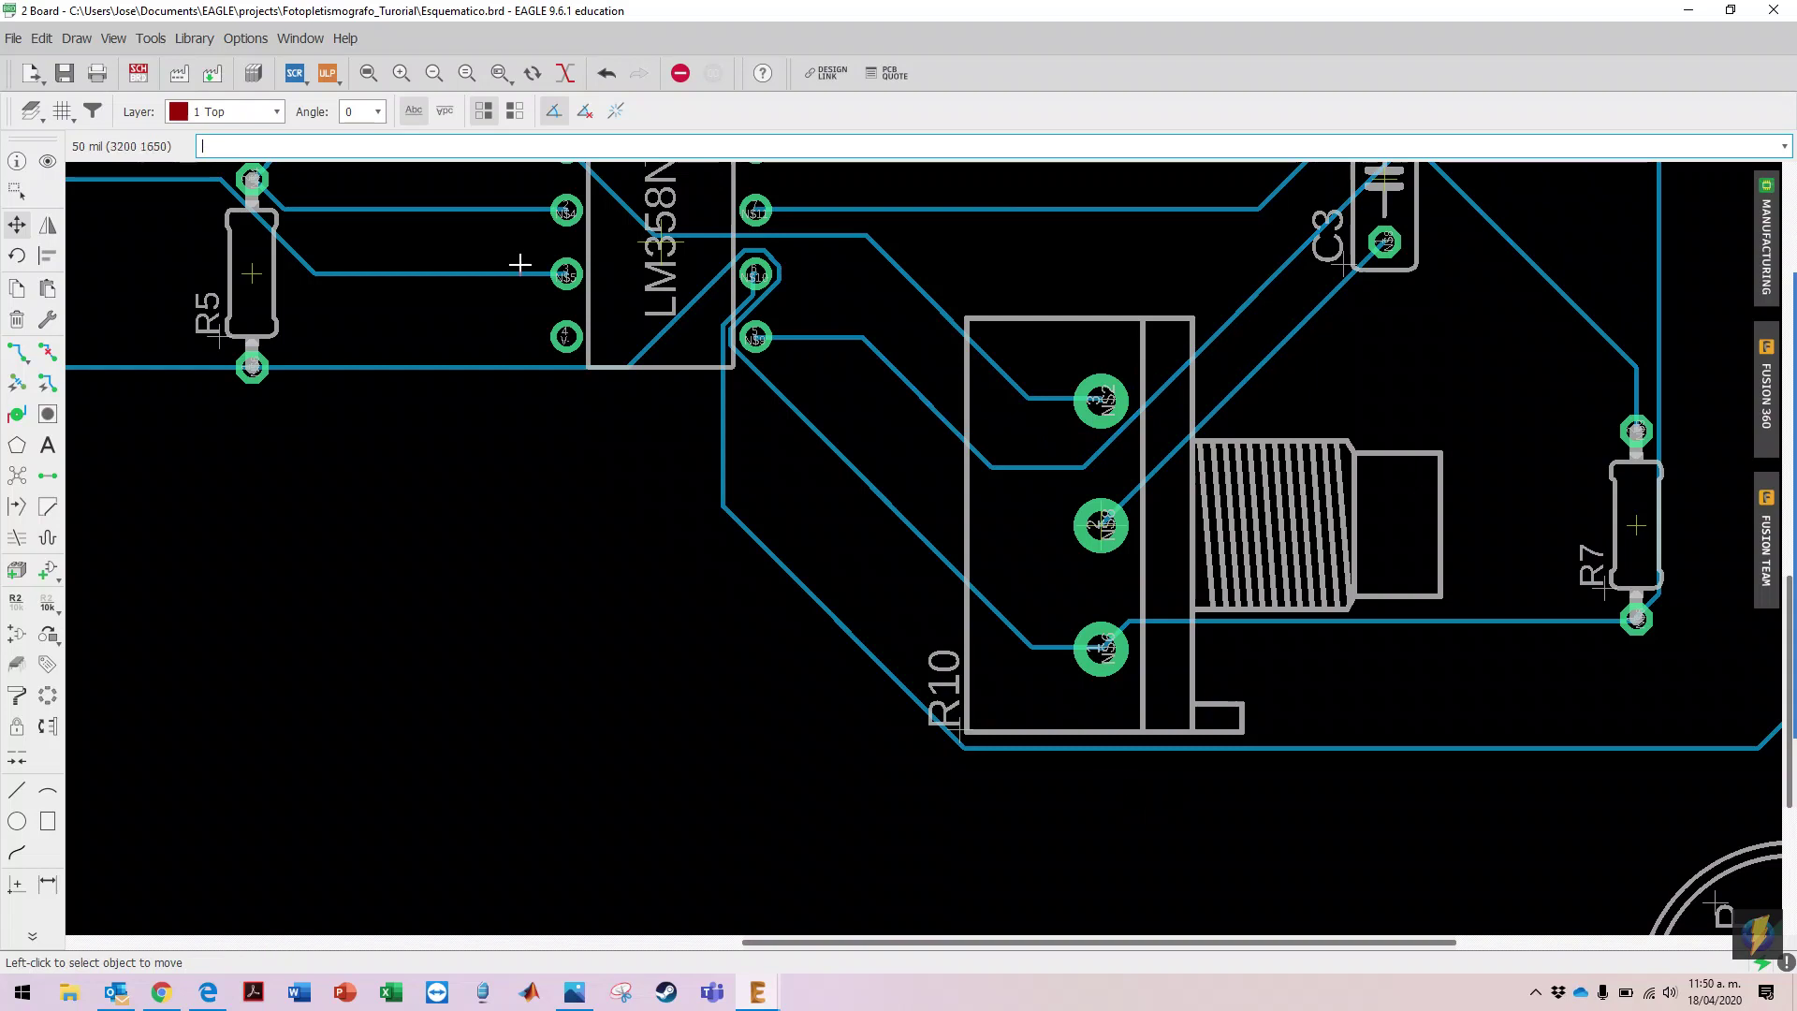
Step: Save the board and arrange the schematic and board windows side by side with the whole schematic in view
left_click(370, 71)
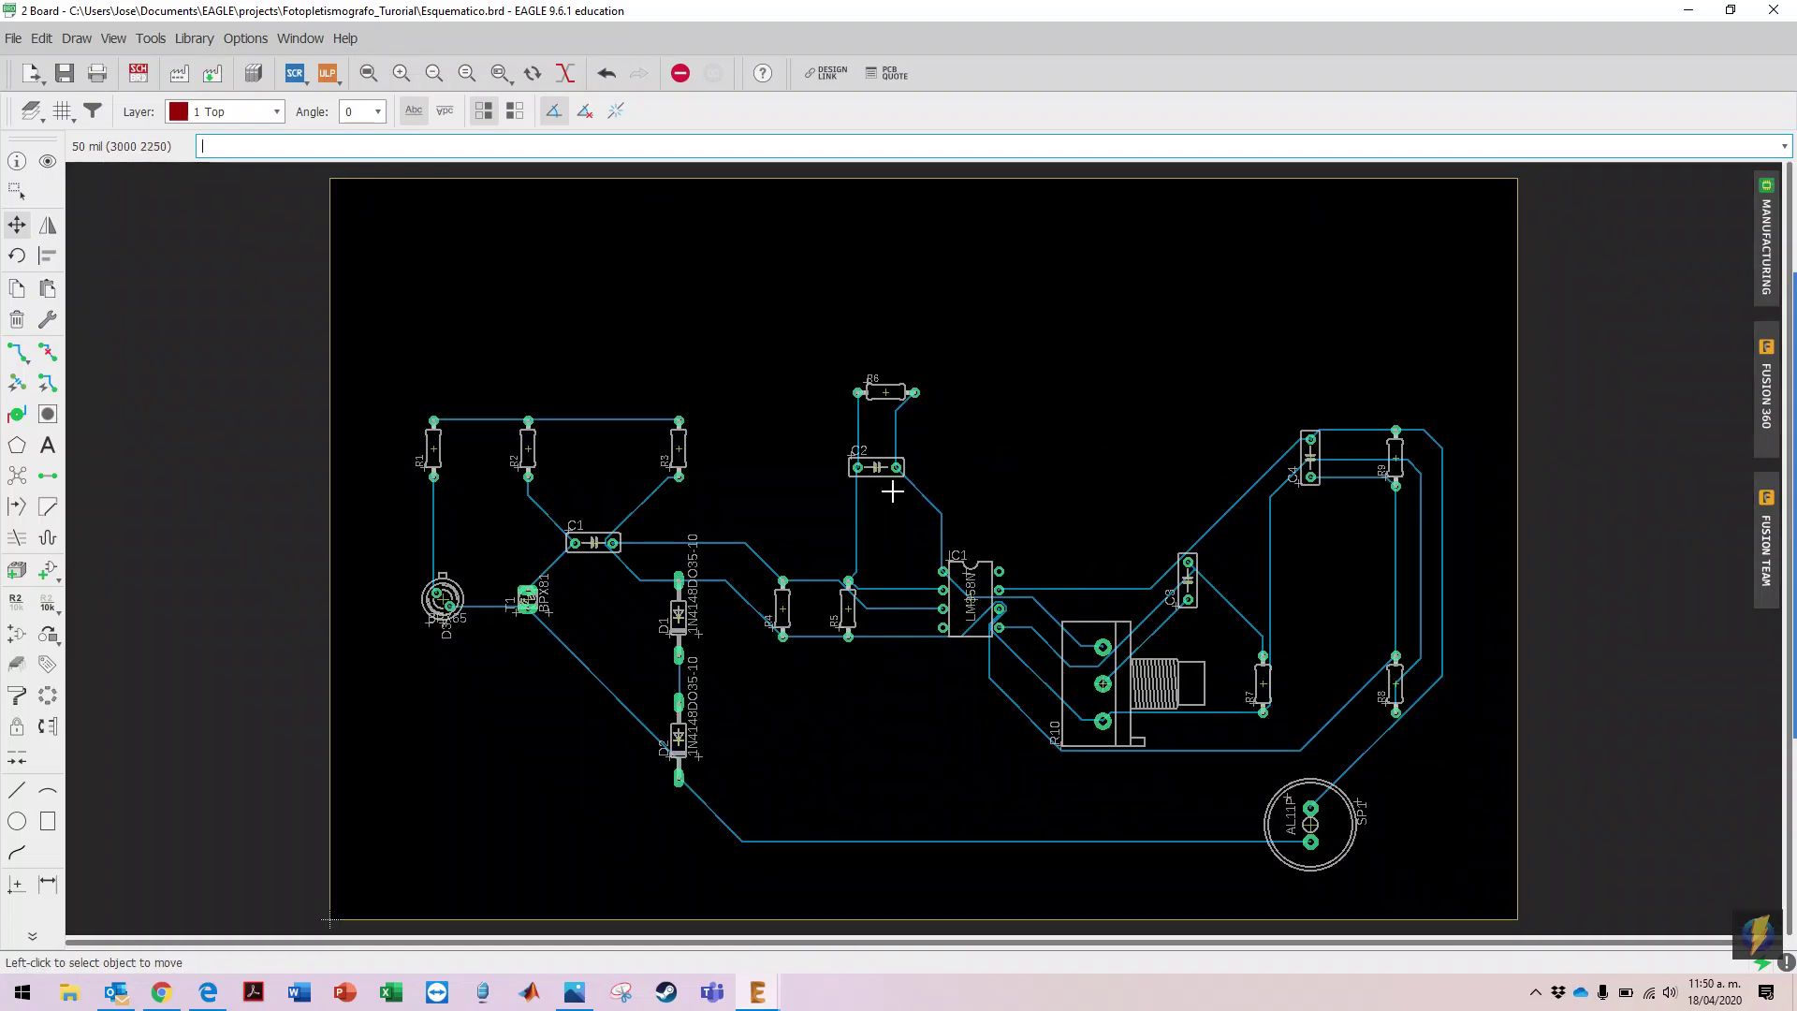
left_click(63, 73)
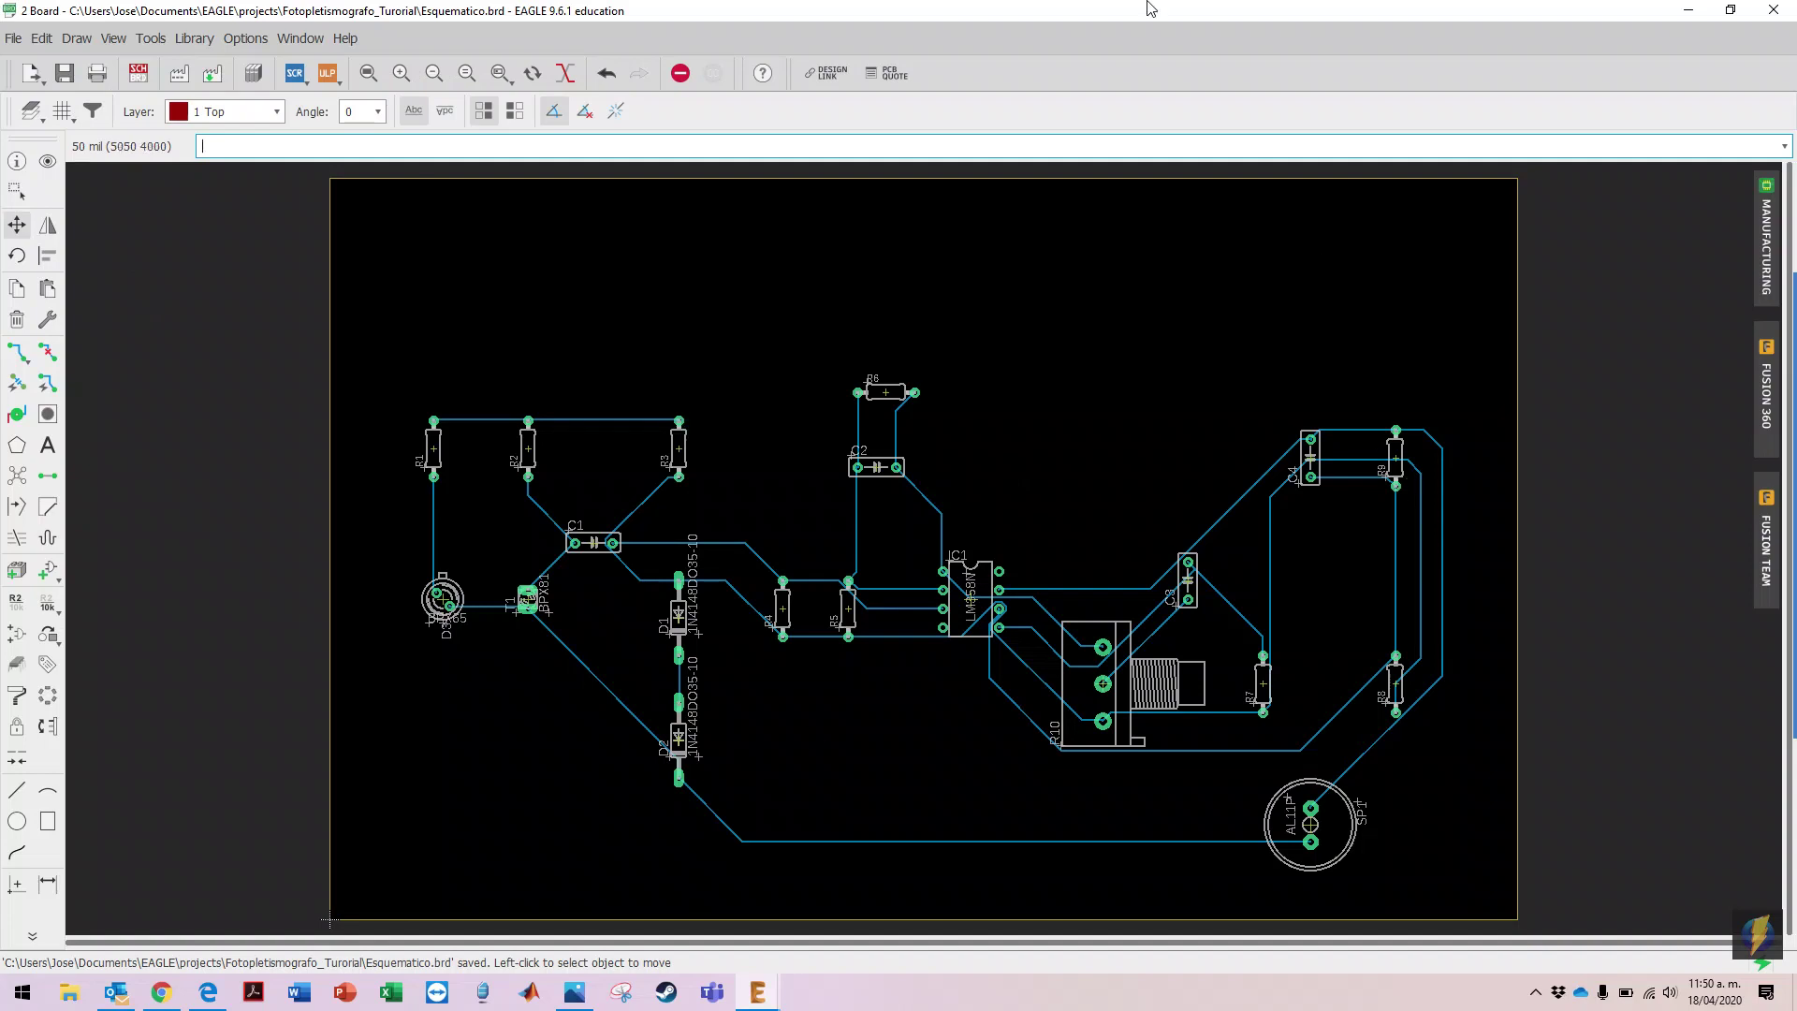
double_click(1059, 18)
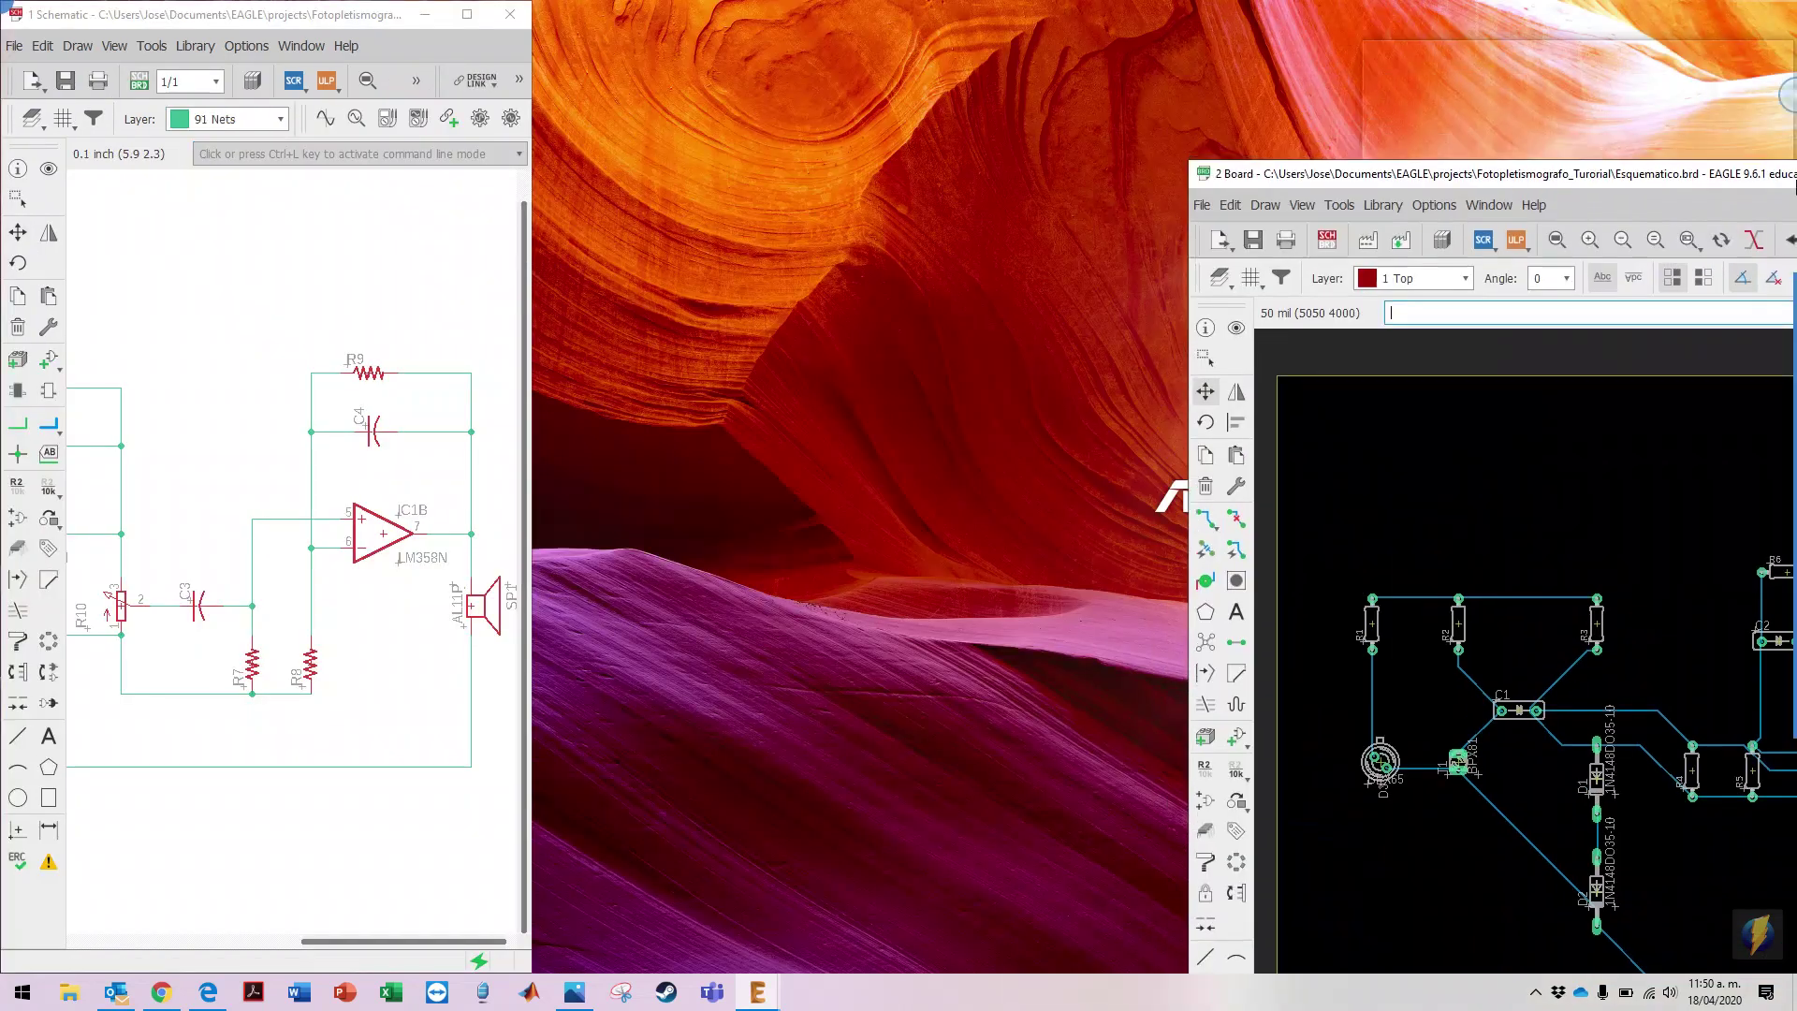
left_click_drag(76, 15, 0, 19)
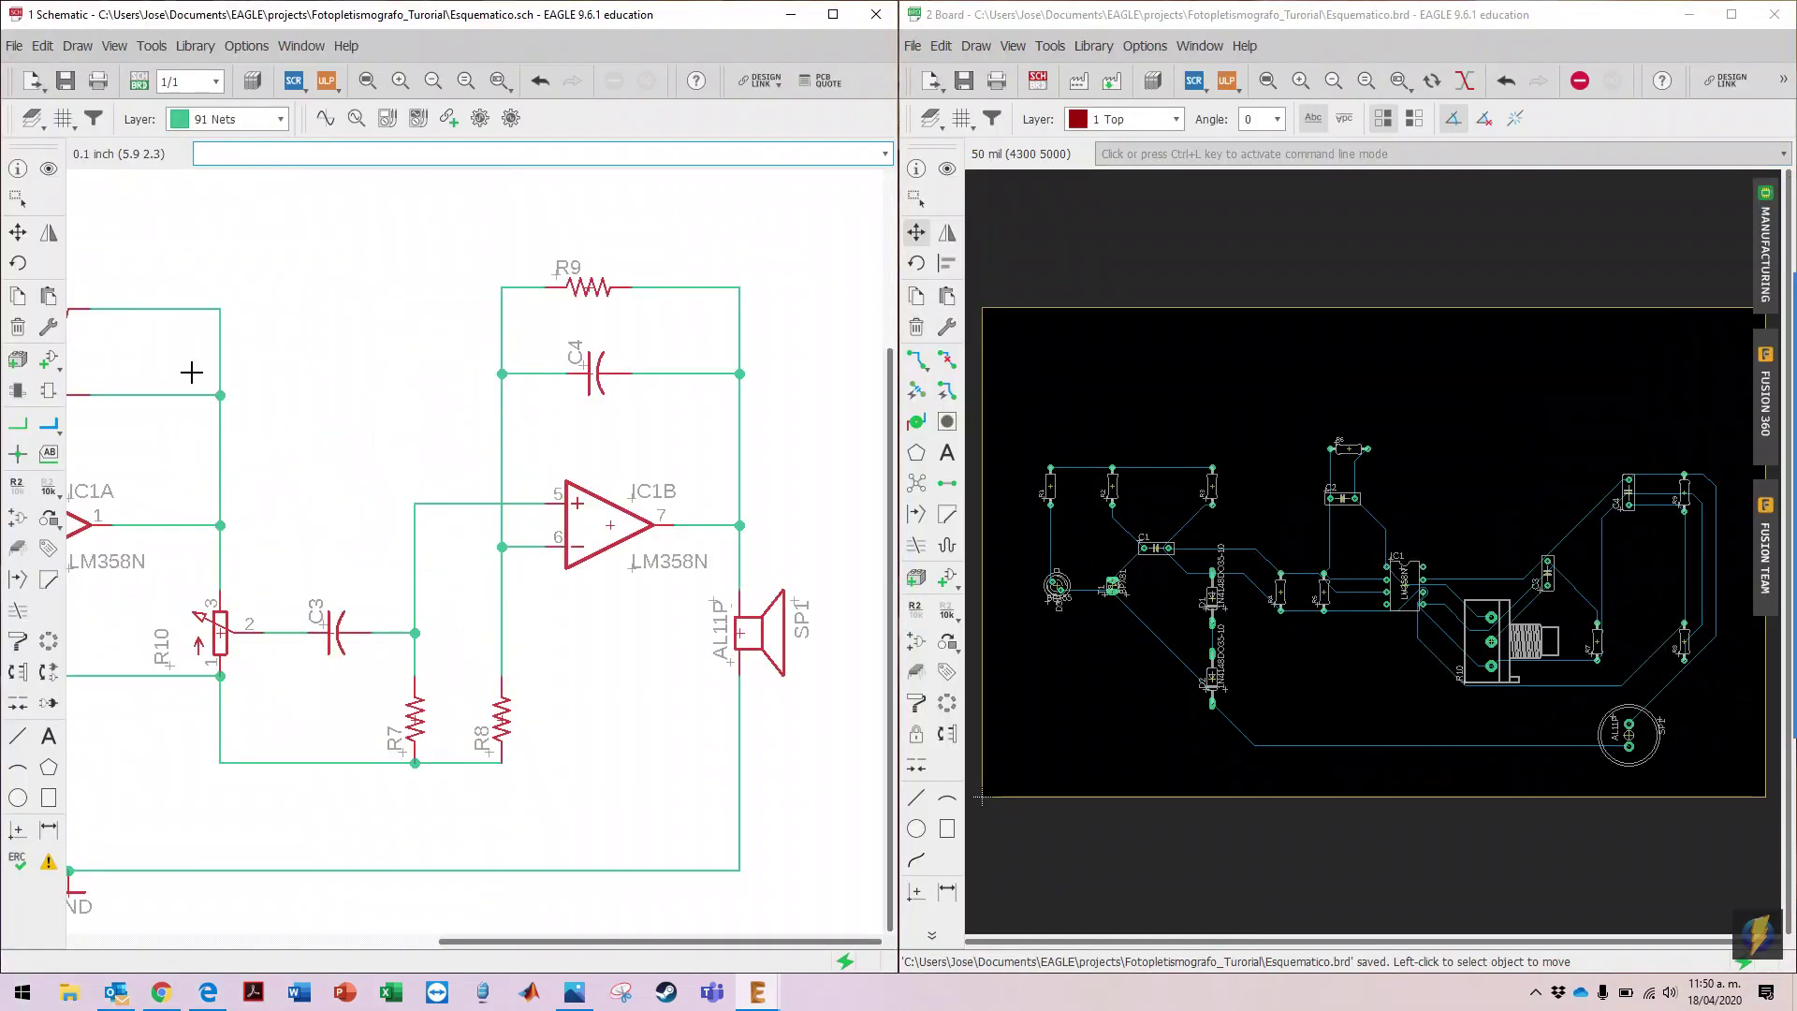
left_click(367, 81)
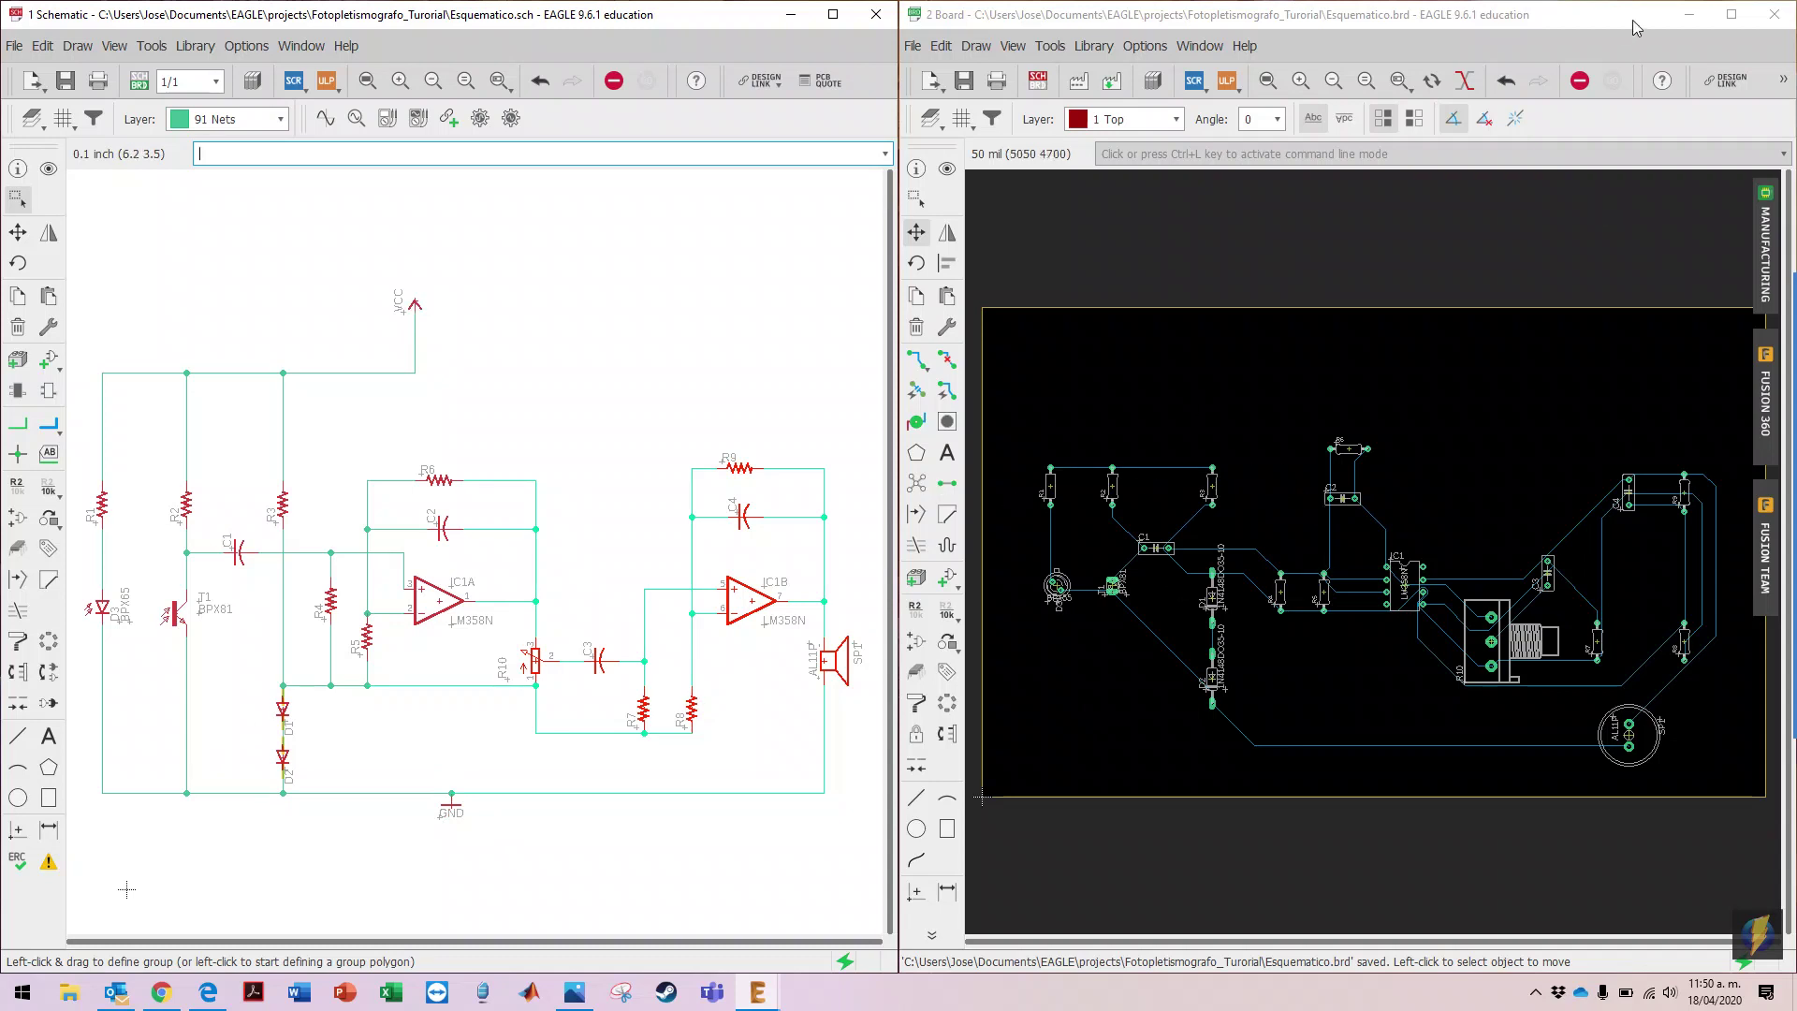
Step: Place two vias of diameter 51.1811 in the maximized board, one near the lower-left corner and one above R1
left_click(920, 426)
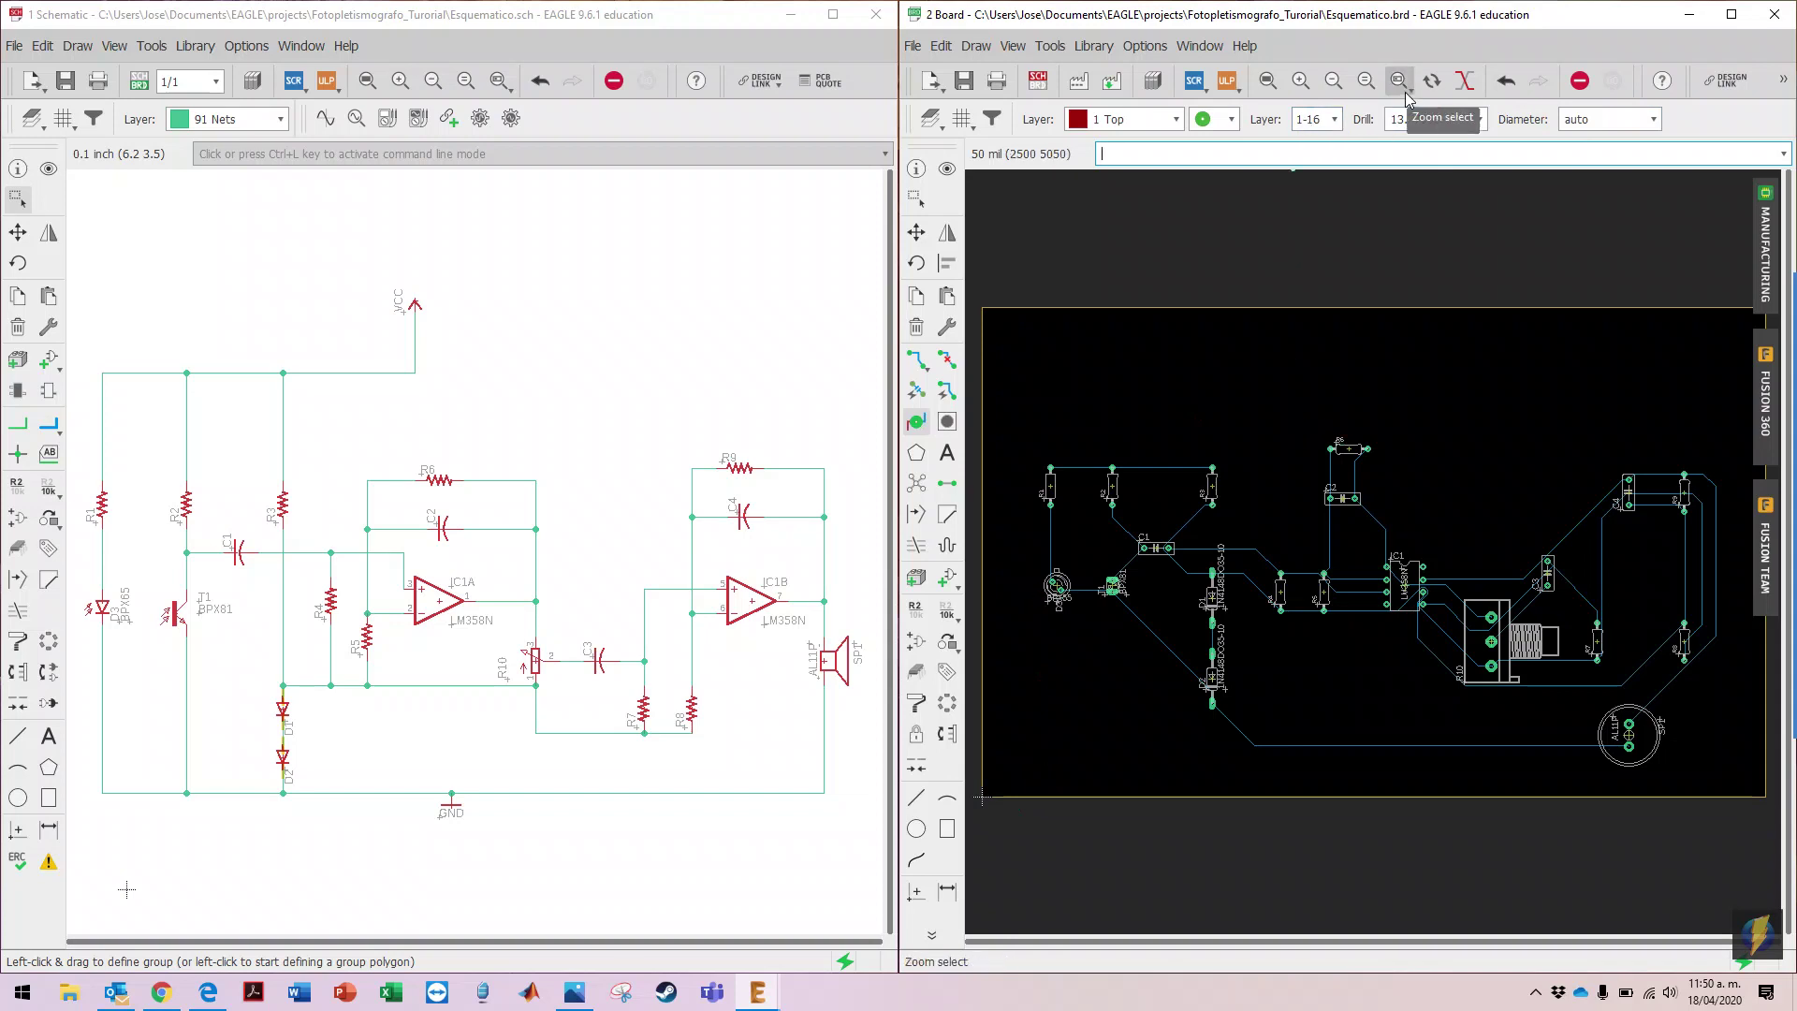
left_click(1730, 13)
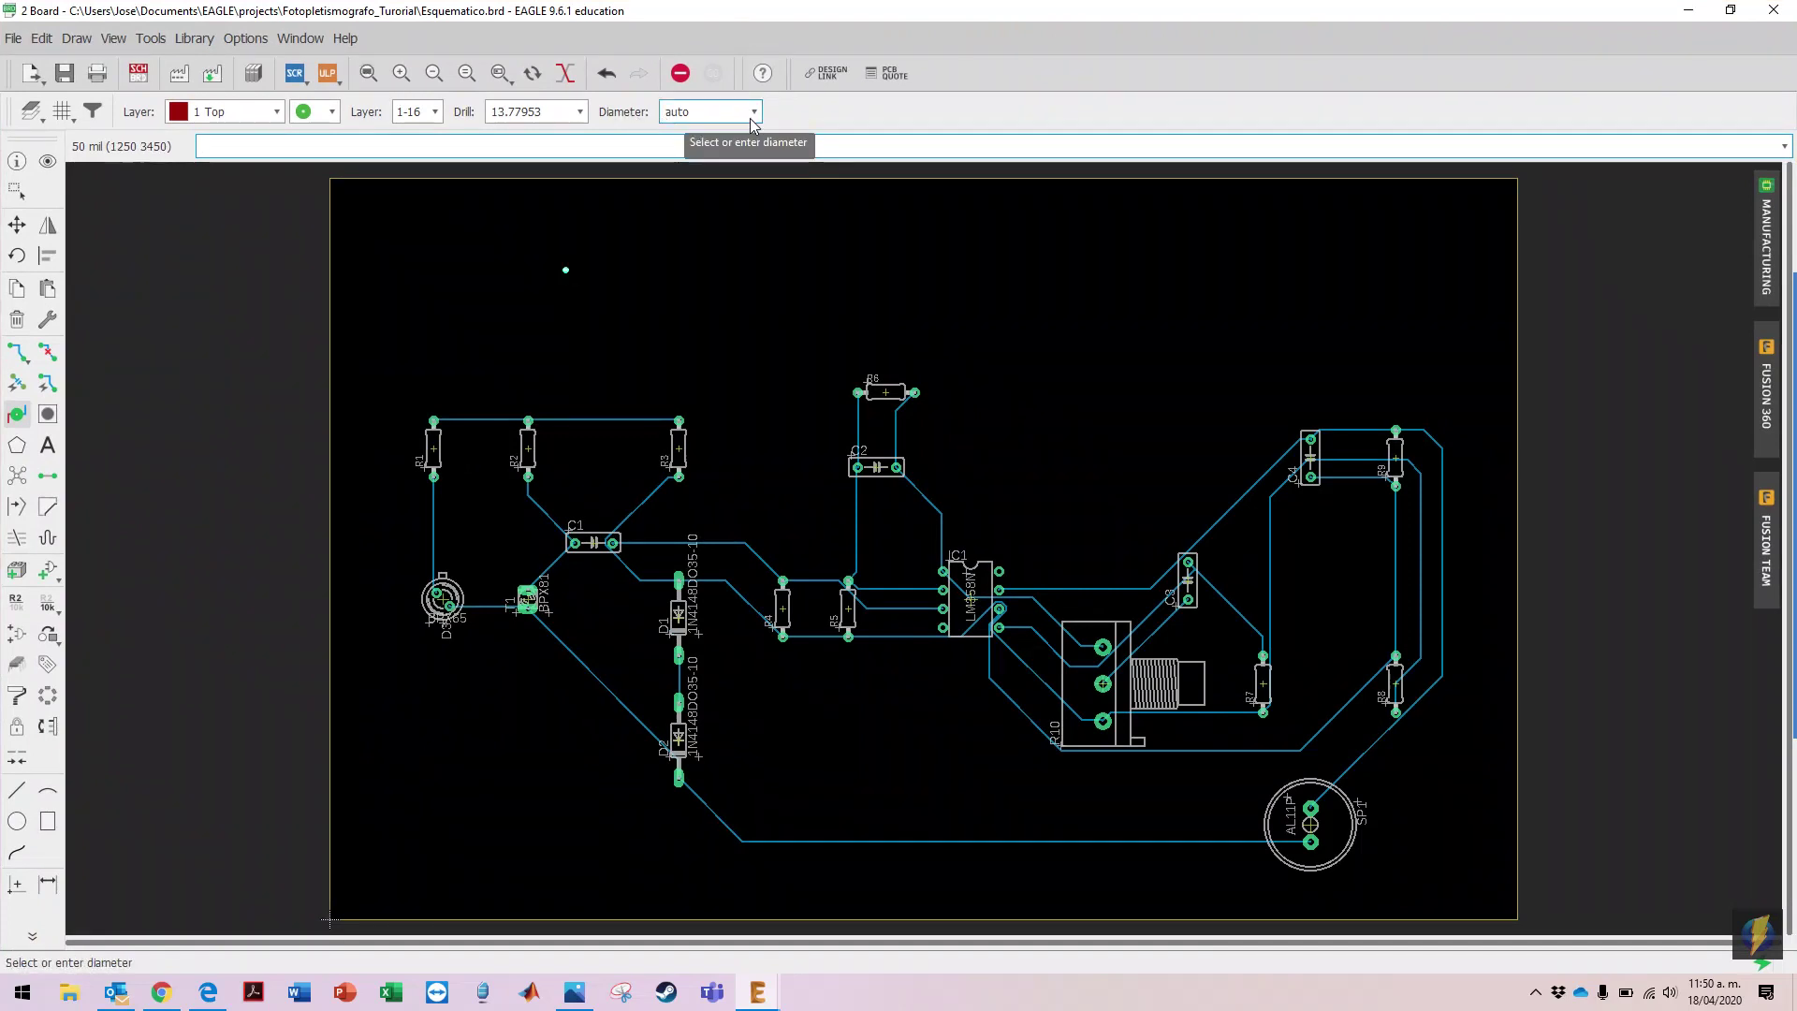
left_click(701, 112)
left_click(693, 319)
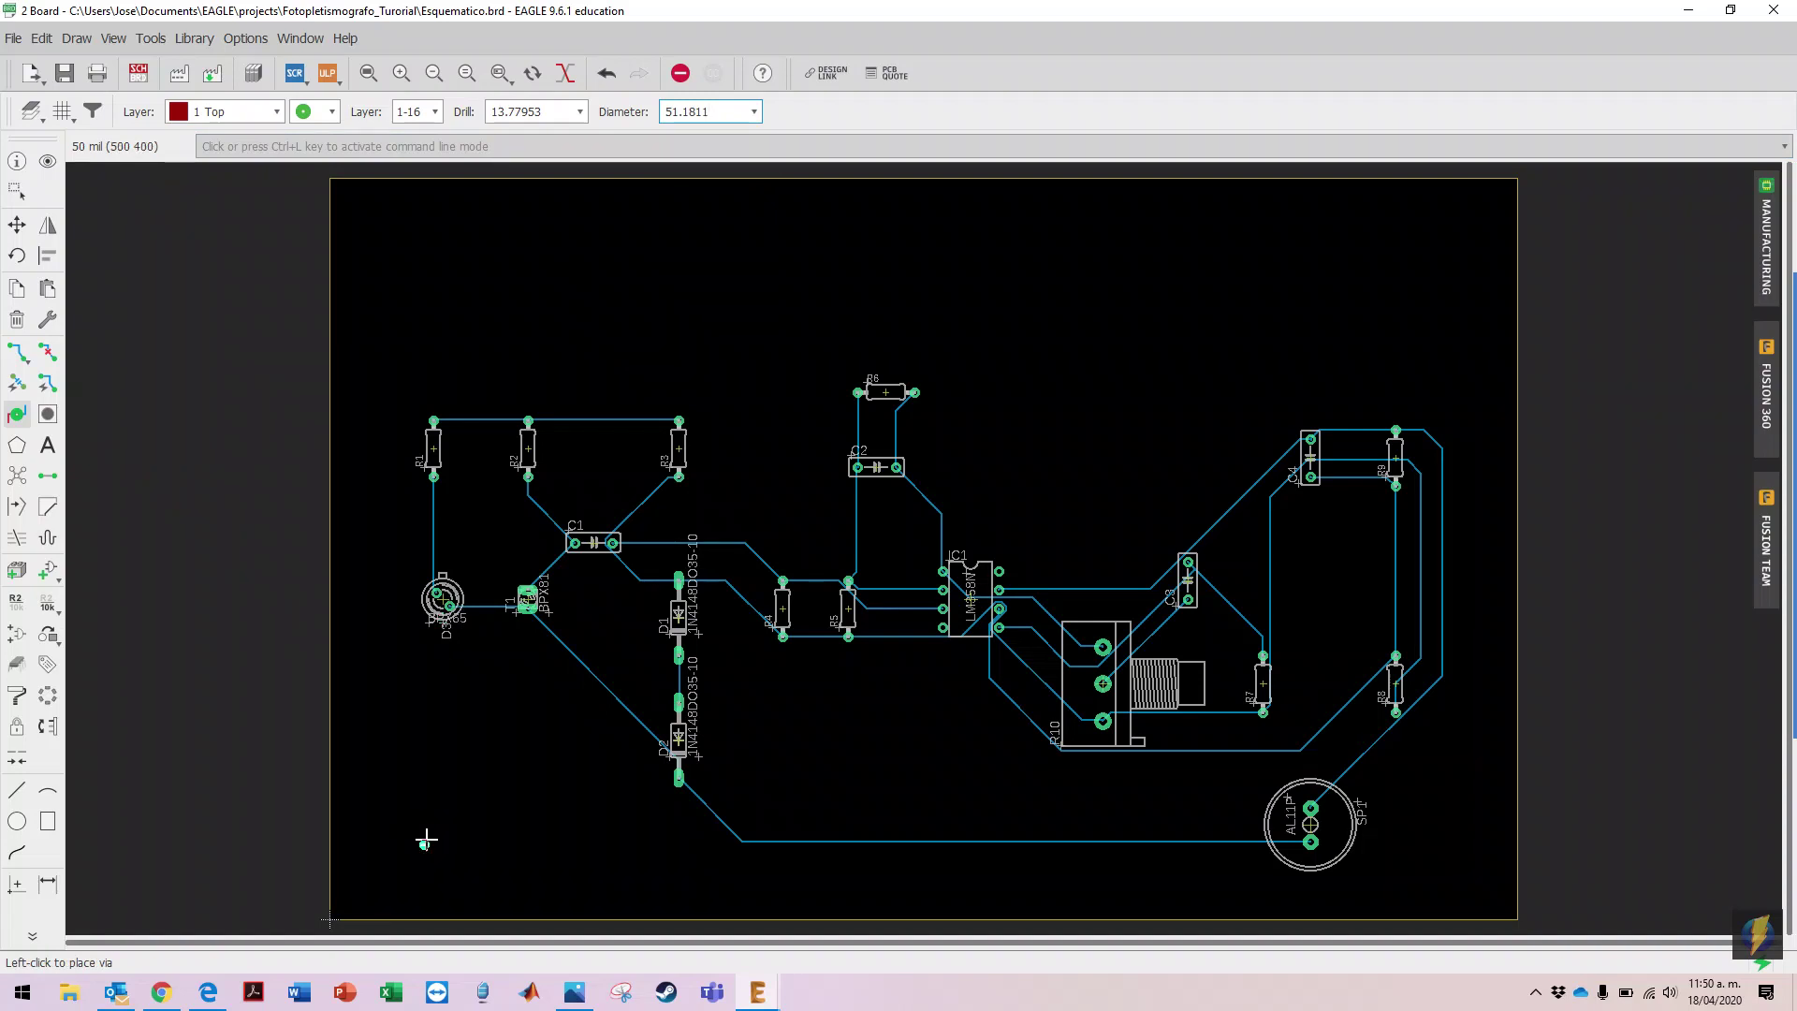
left_click(443, 842)
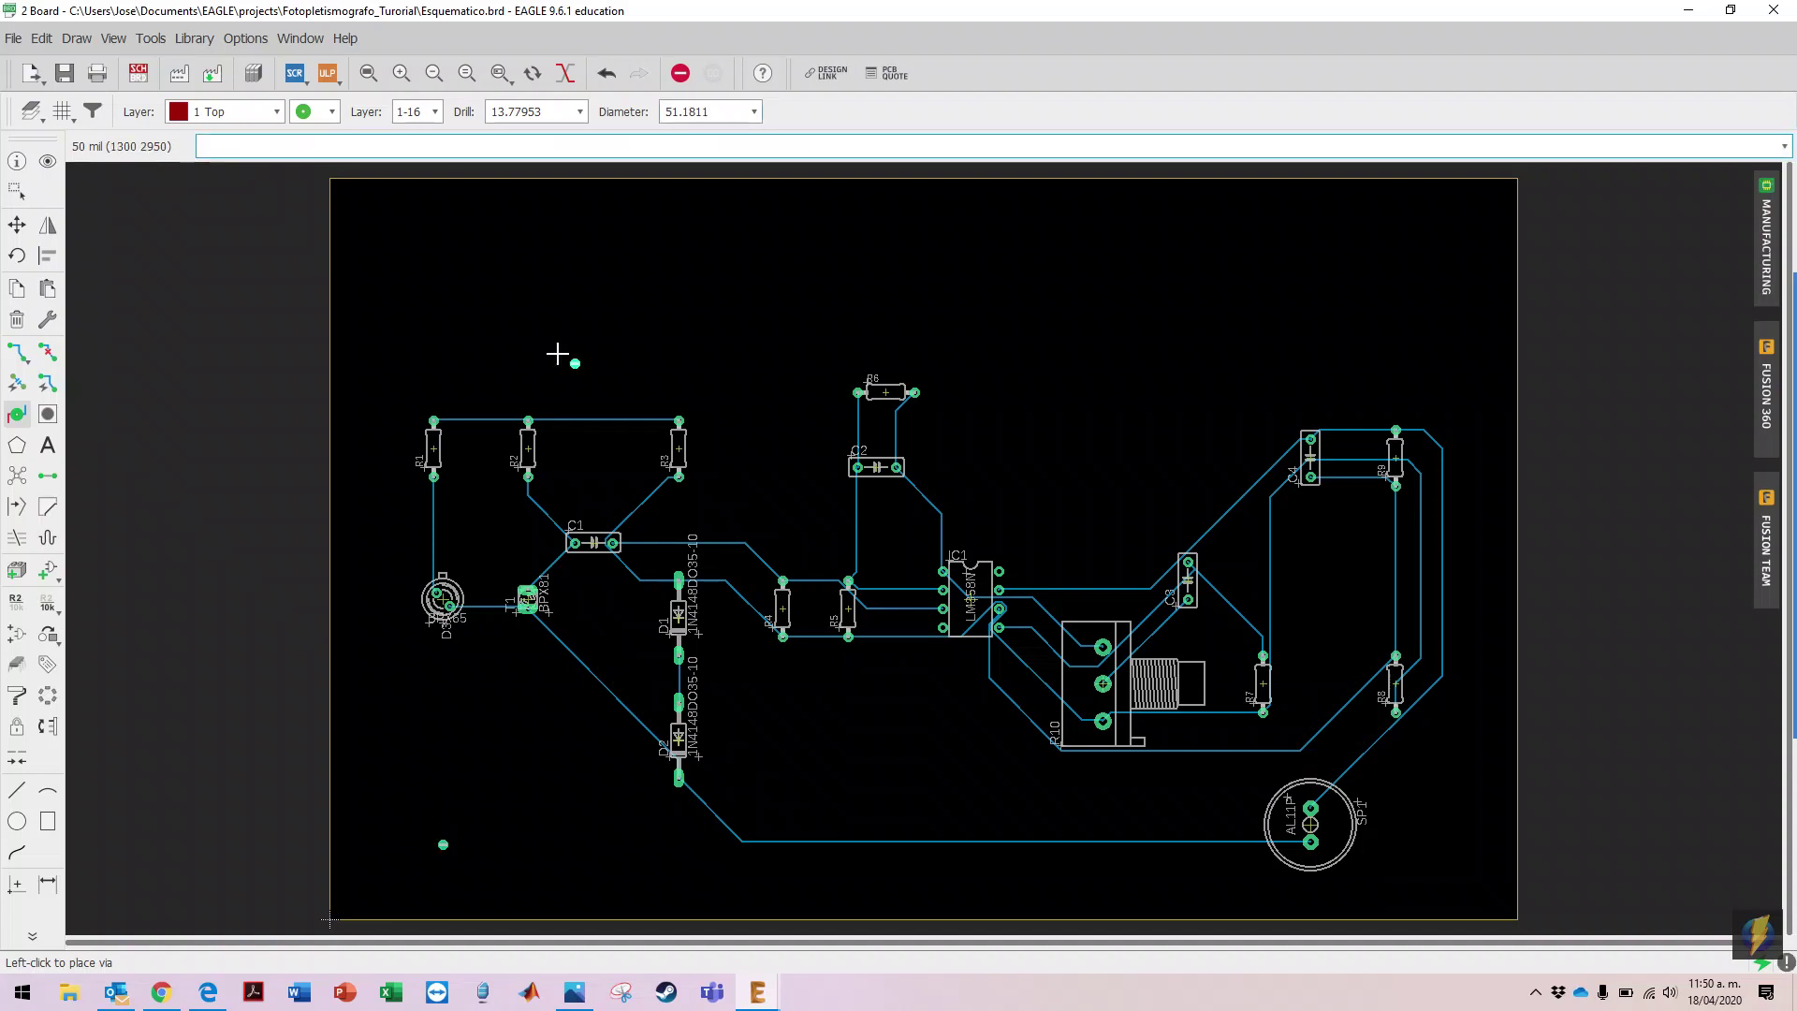
left_click(434, 326)
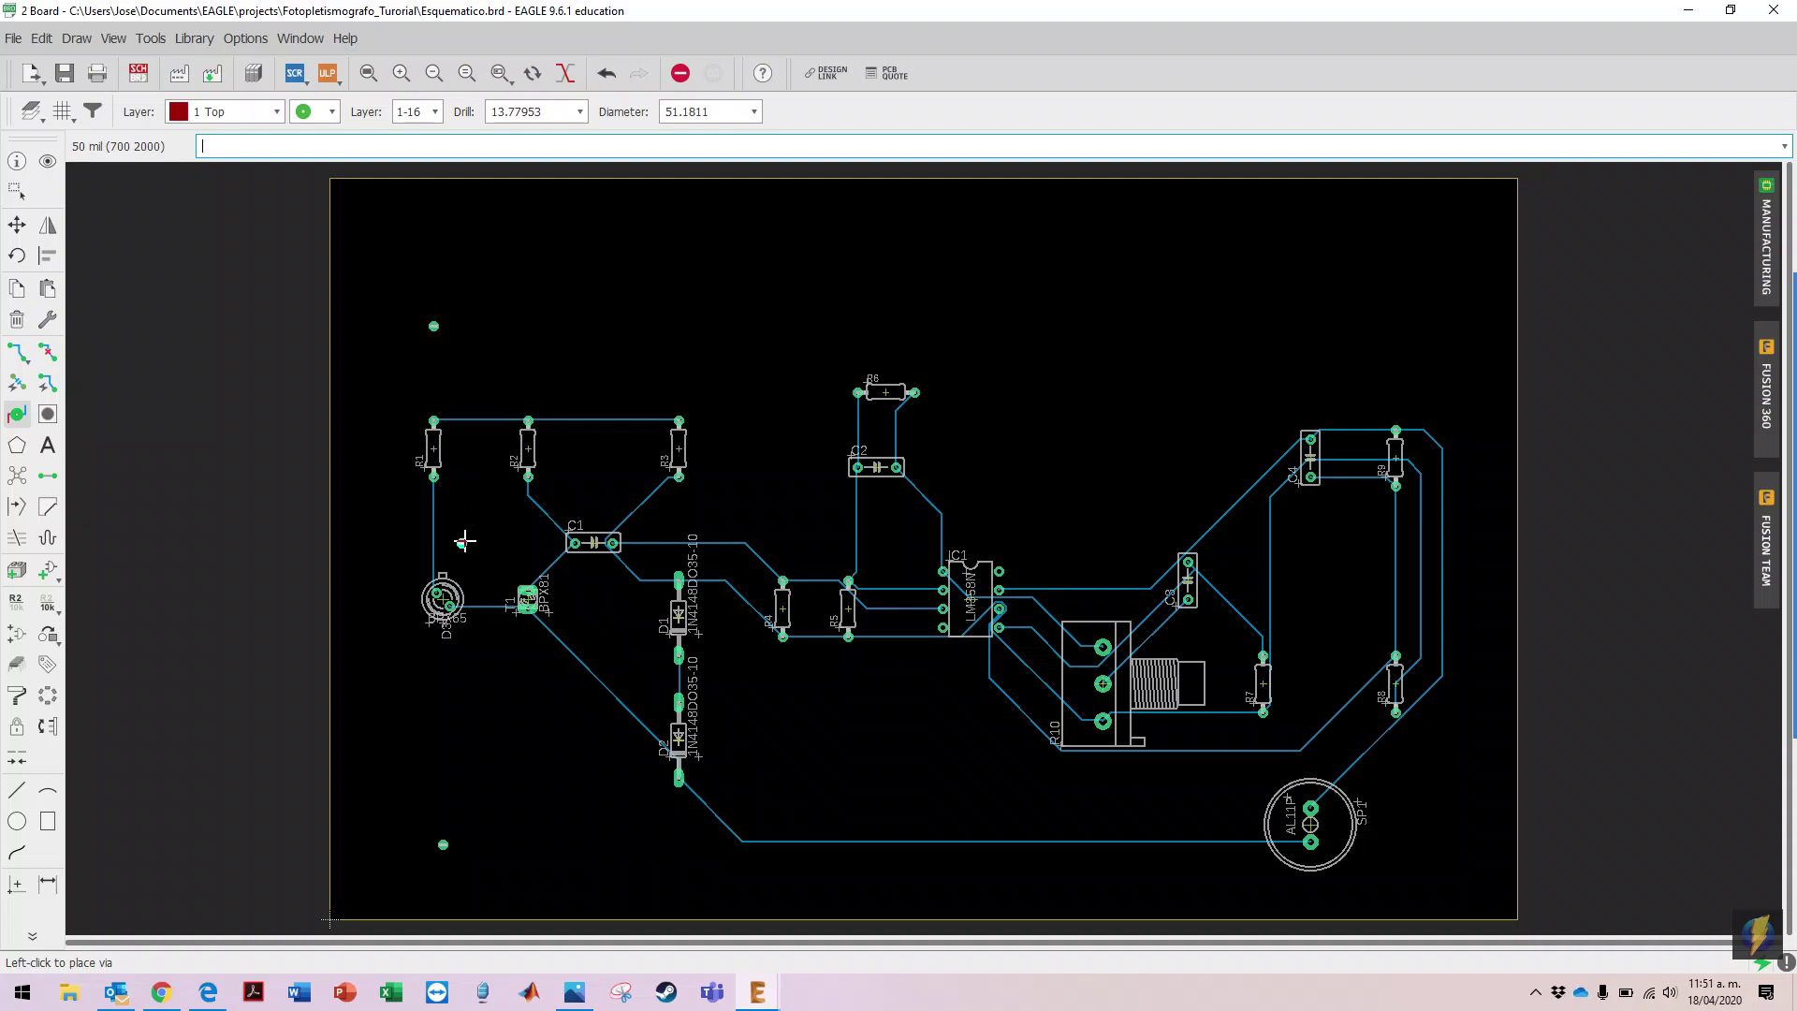
Step: Move the lower power via slightly so it lines up vertically with the via above R1
left_click(17, 225)
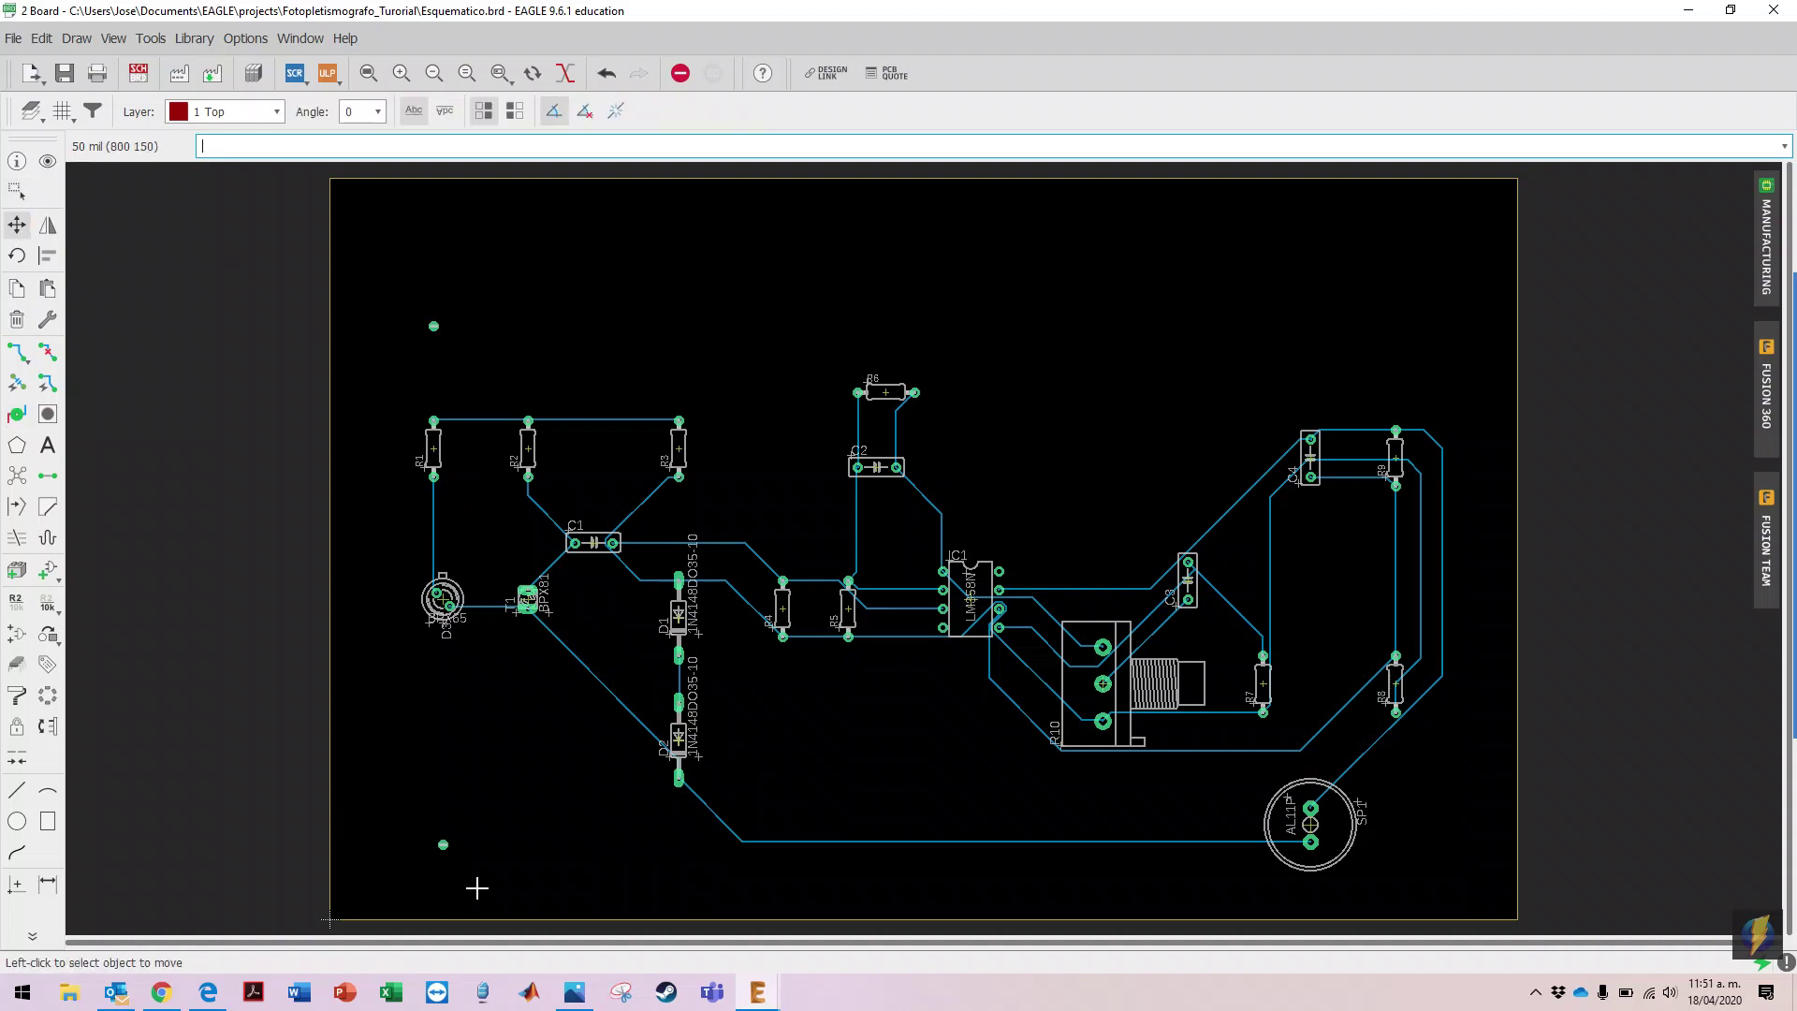
left_click(443, 846)
left_click(435, 845)
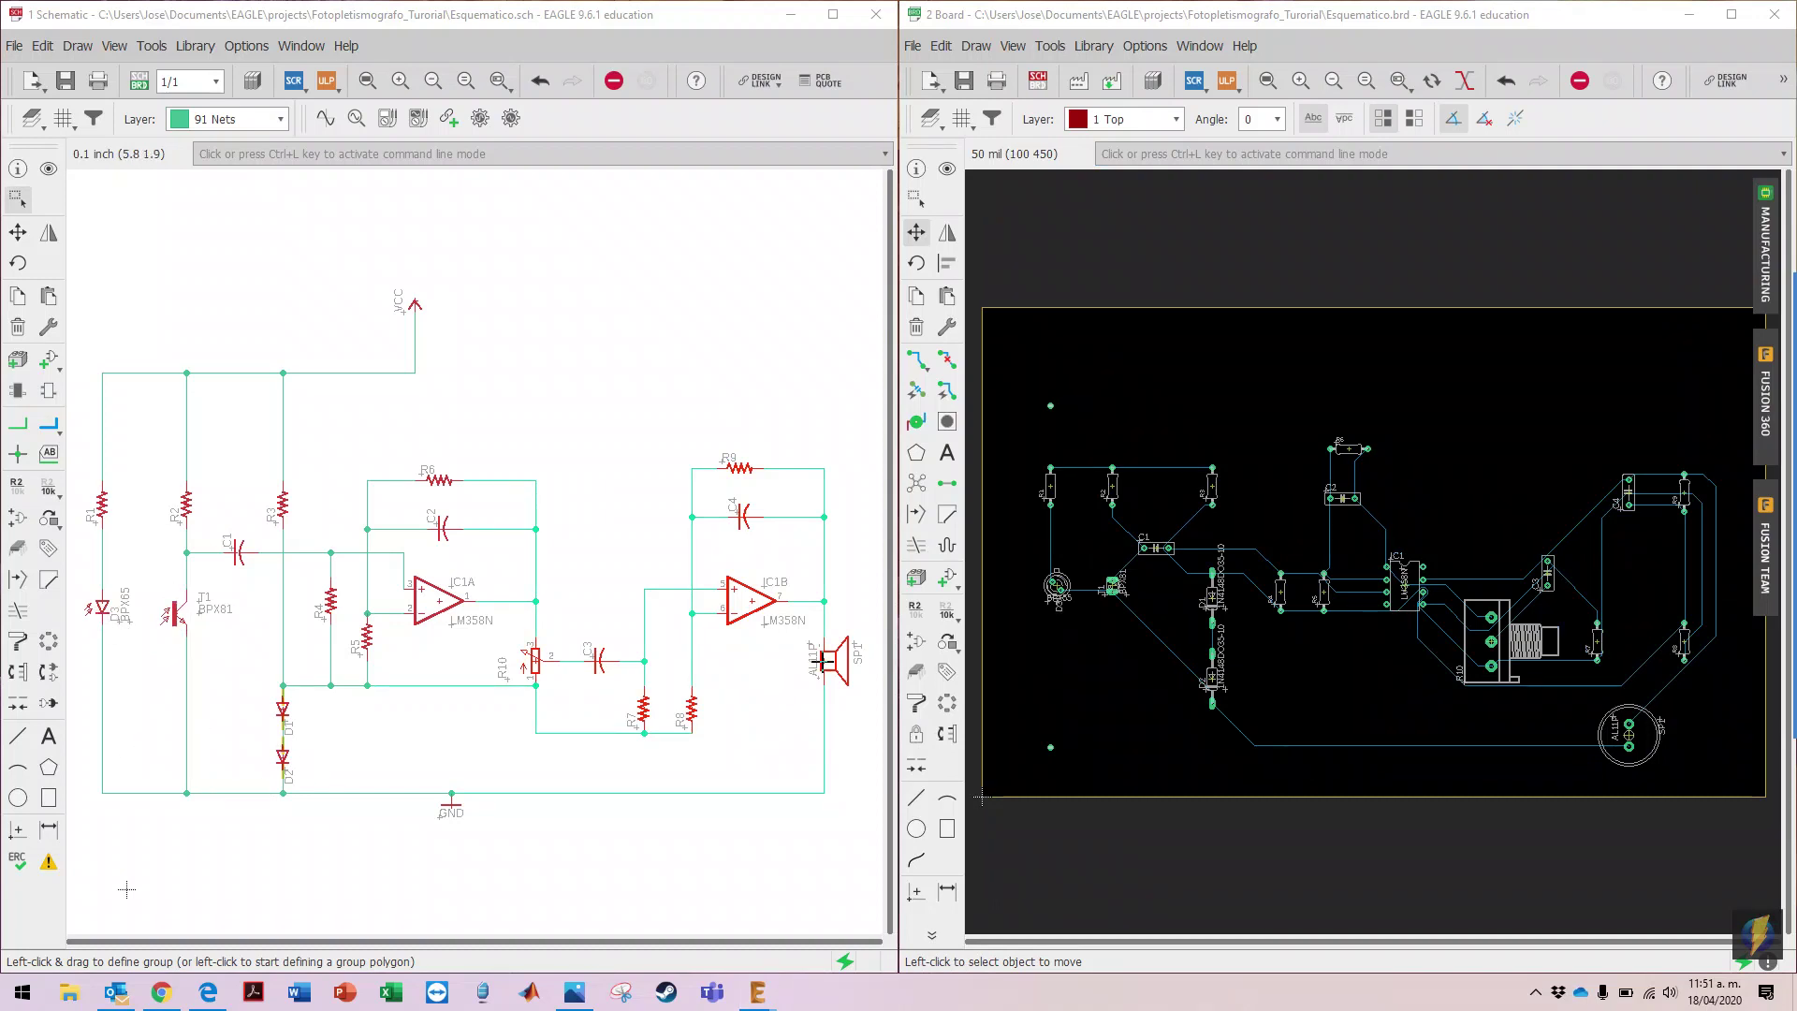
left_click(916, 370)
left_click(1050, 747)
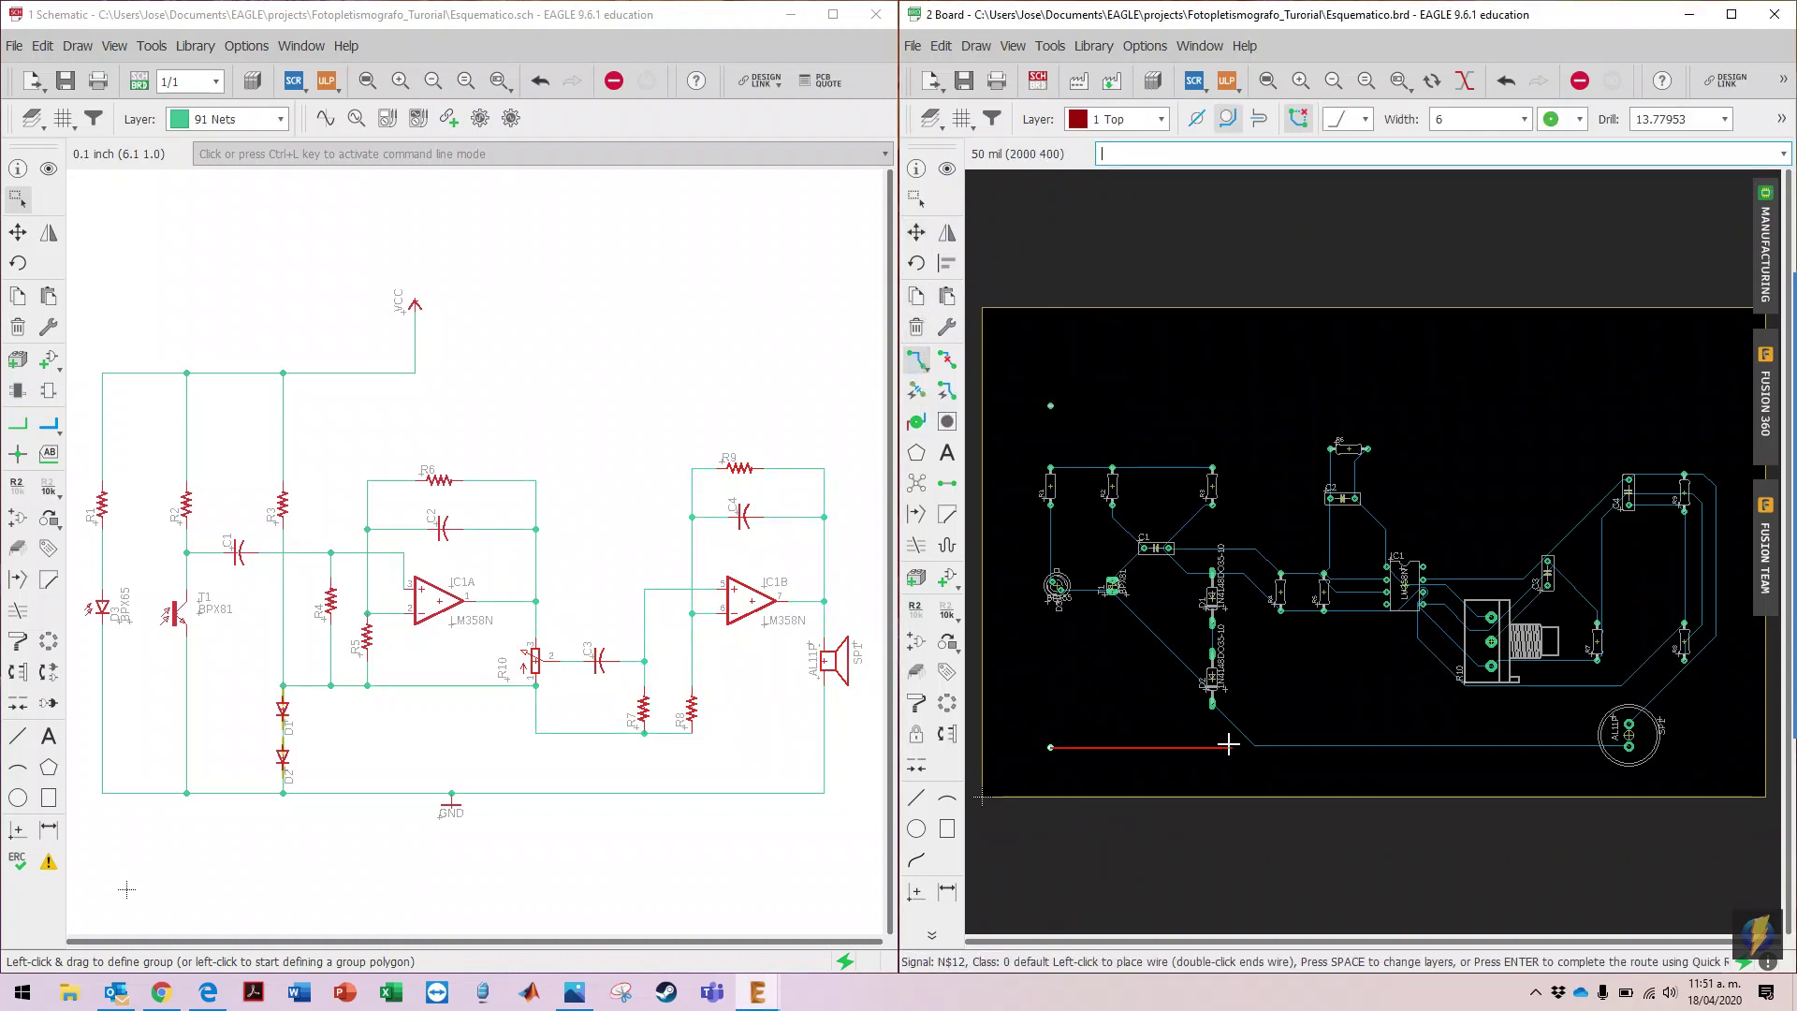
key("Escape")
Step: Route a trace on layer 16 Bottom from the lower power via to the bend of the D2–SP1 trace
left_click(1161, 119)
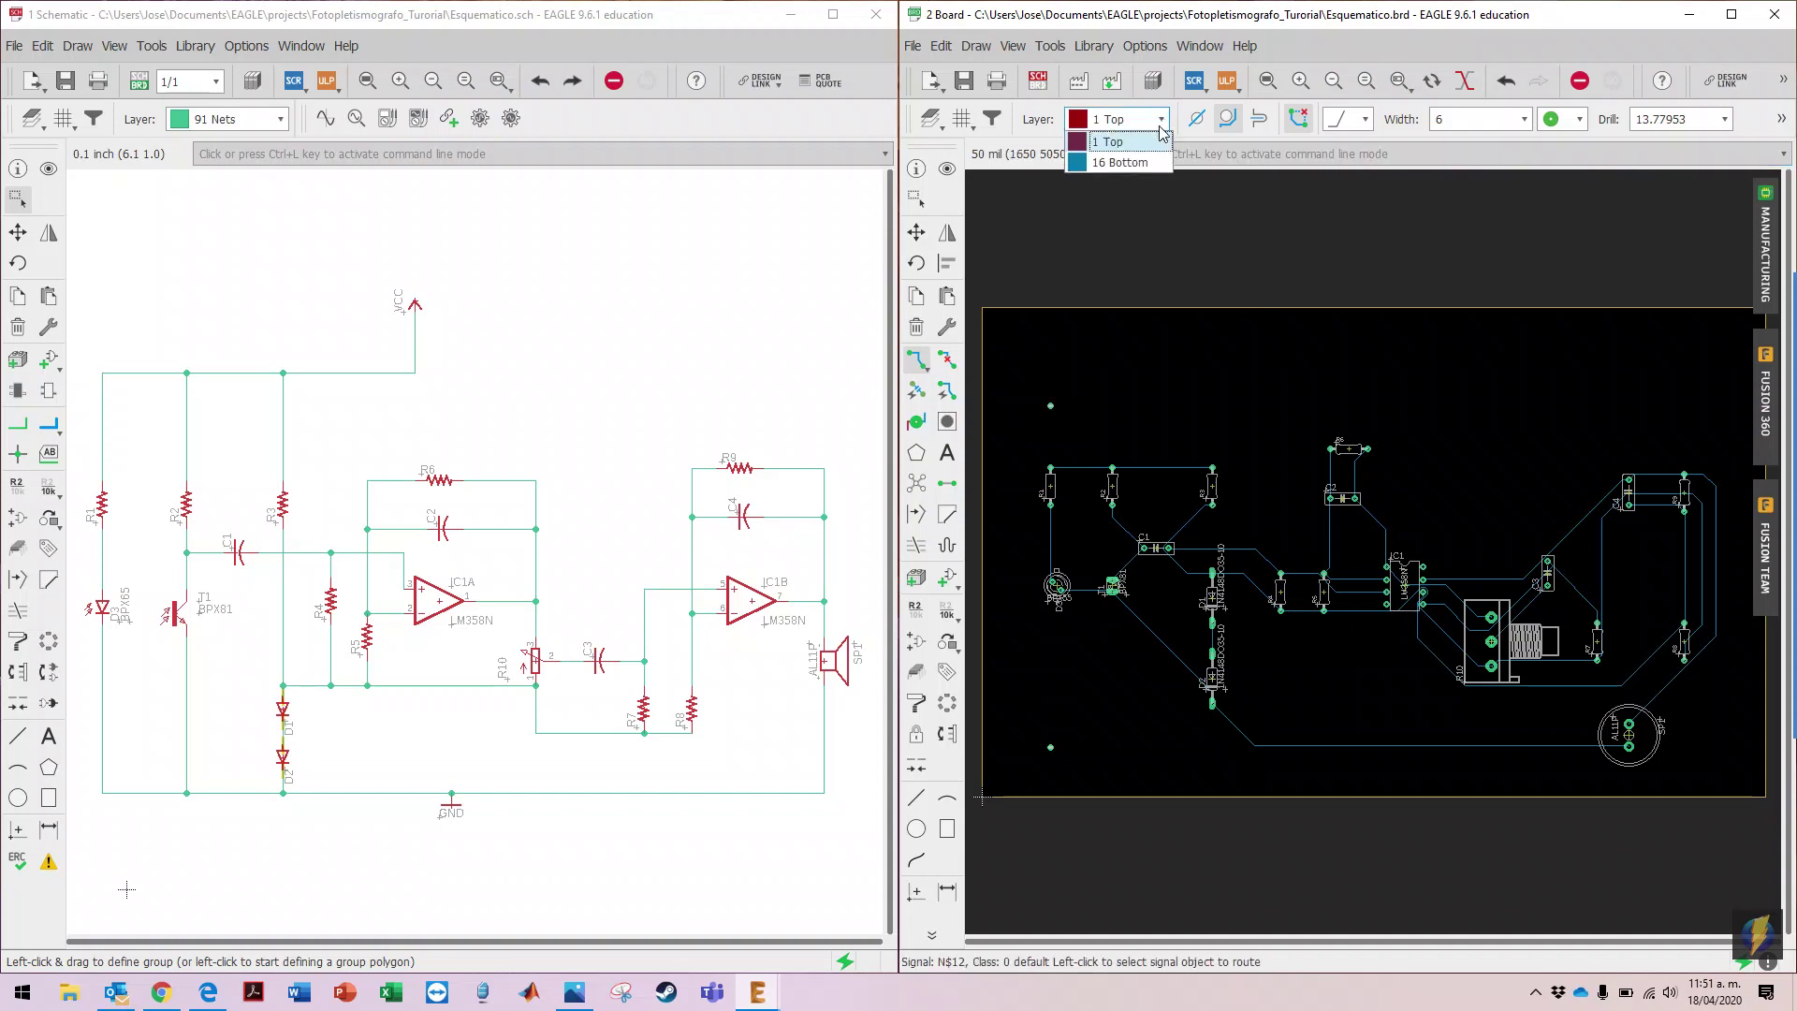
left_click(1136, 162)
left_click(1050, 748)
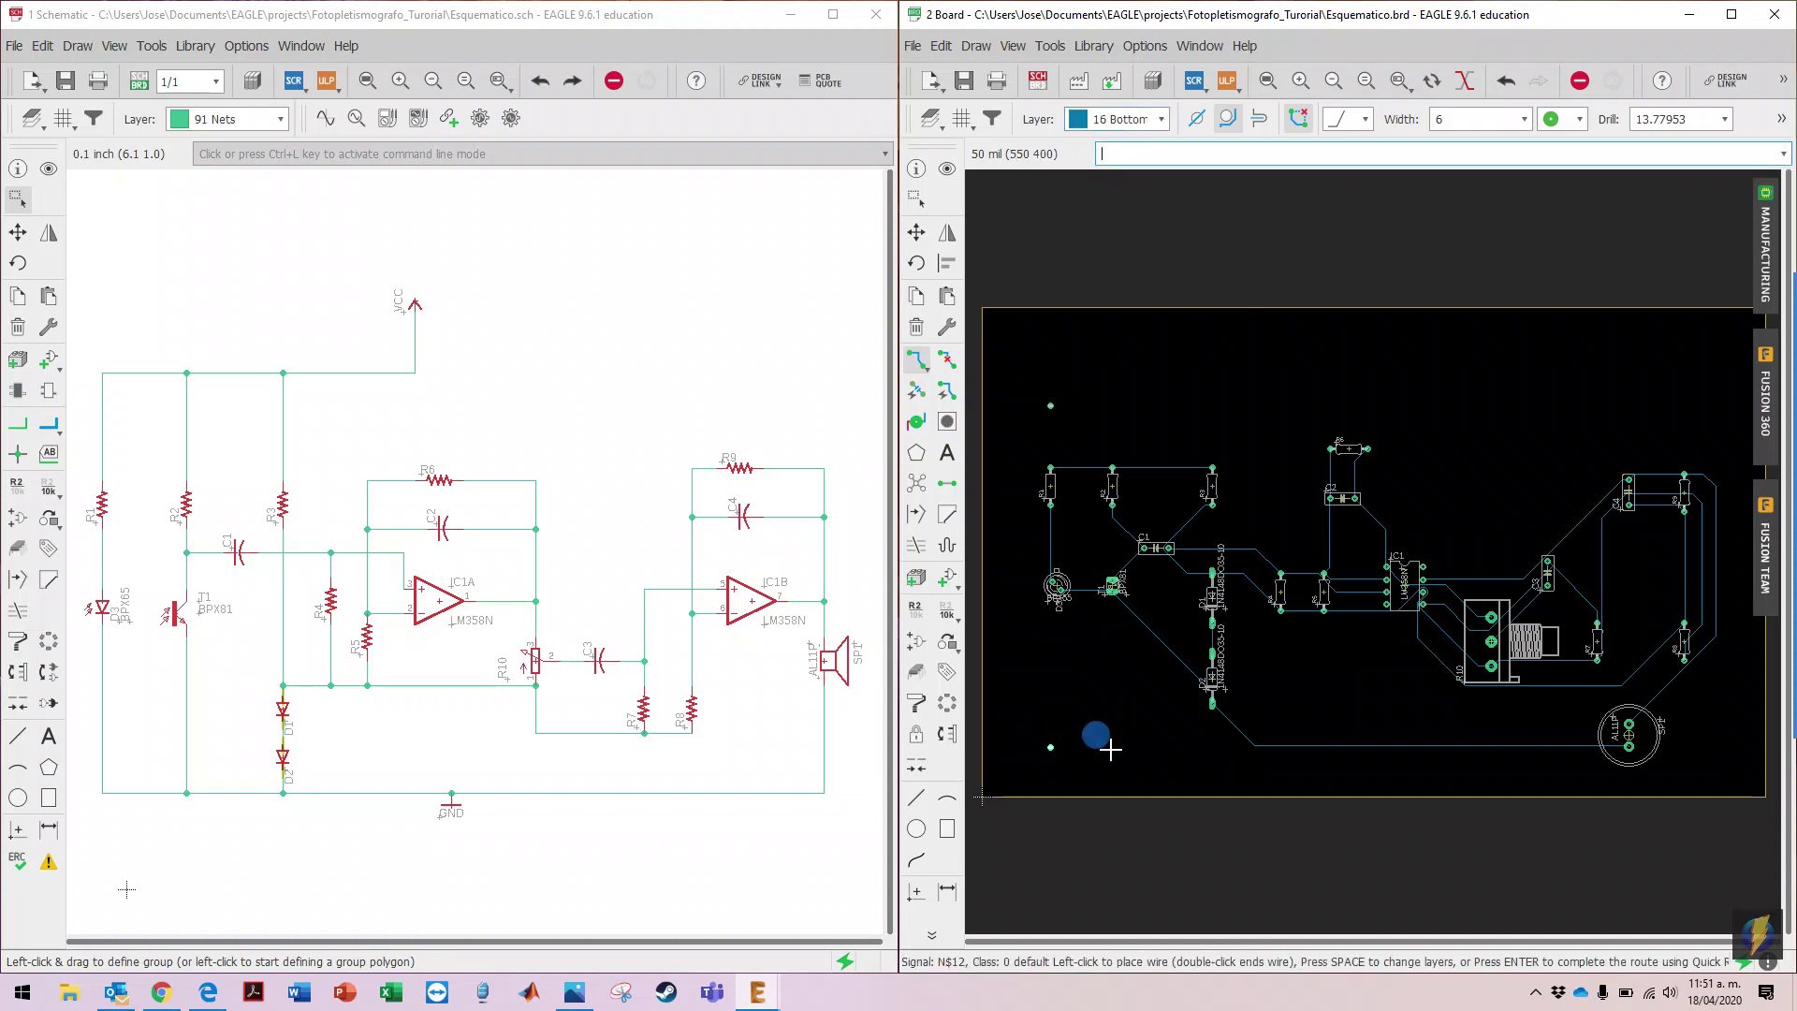
left_click(1250, 745)
key("Escape")
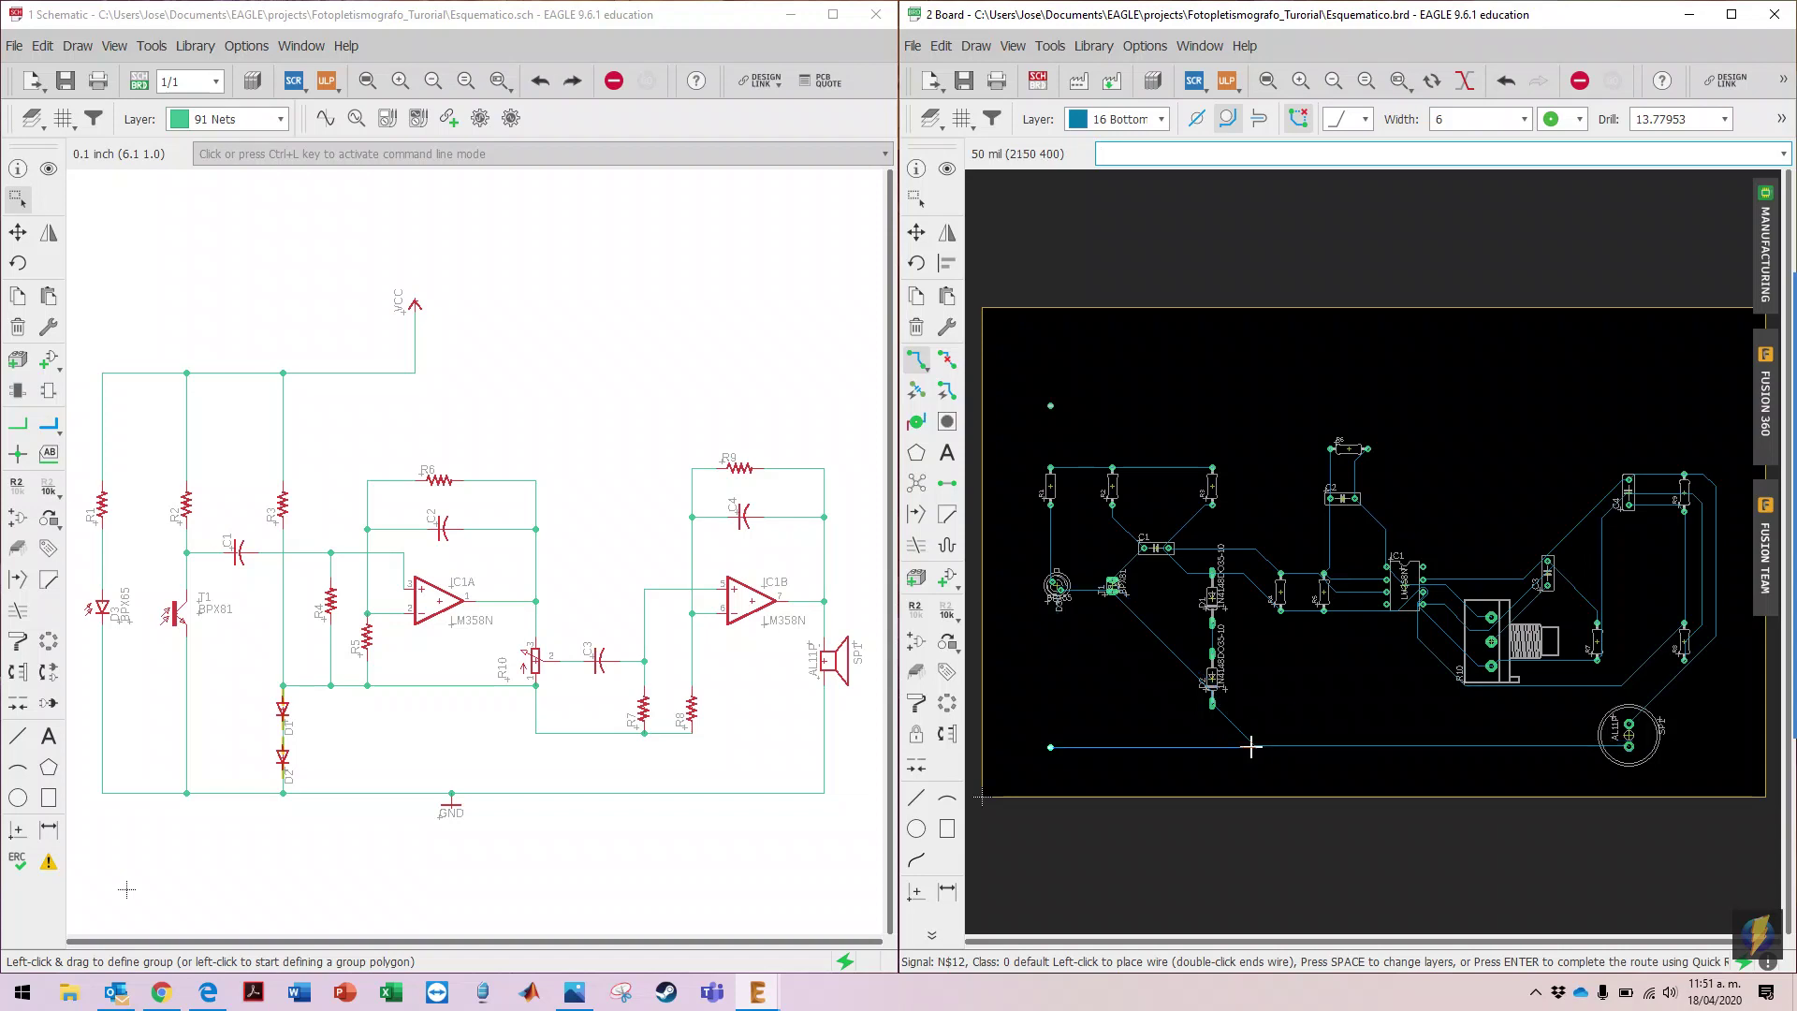
left_click(1252, 746)
left_click(1255, 745)
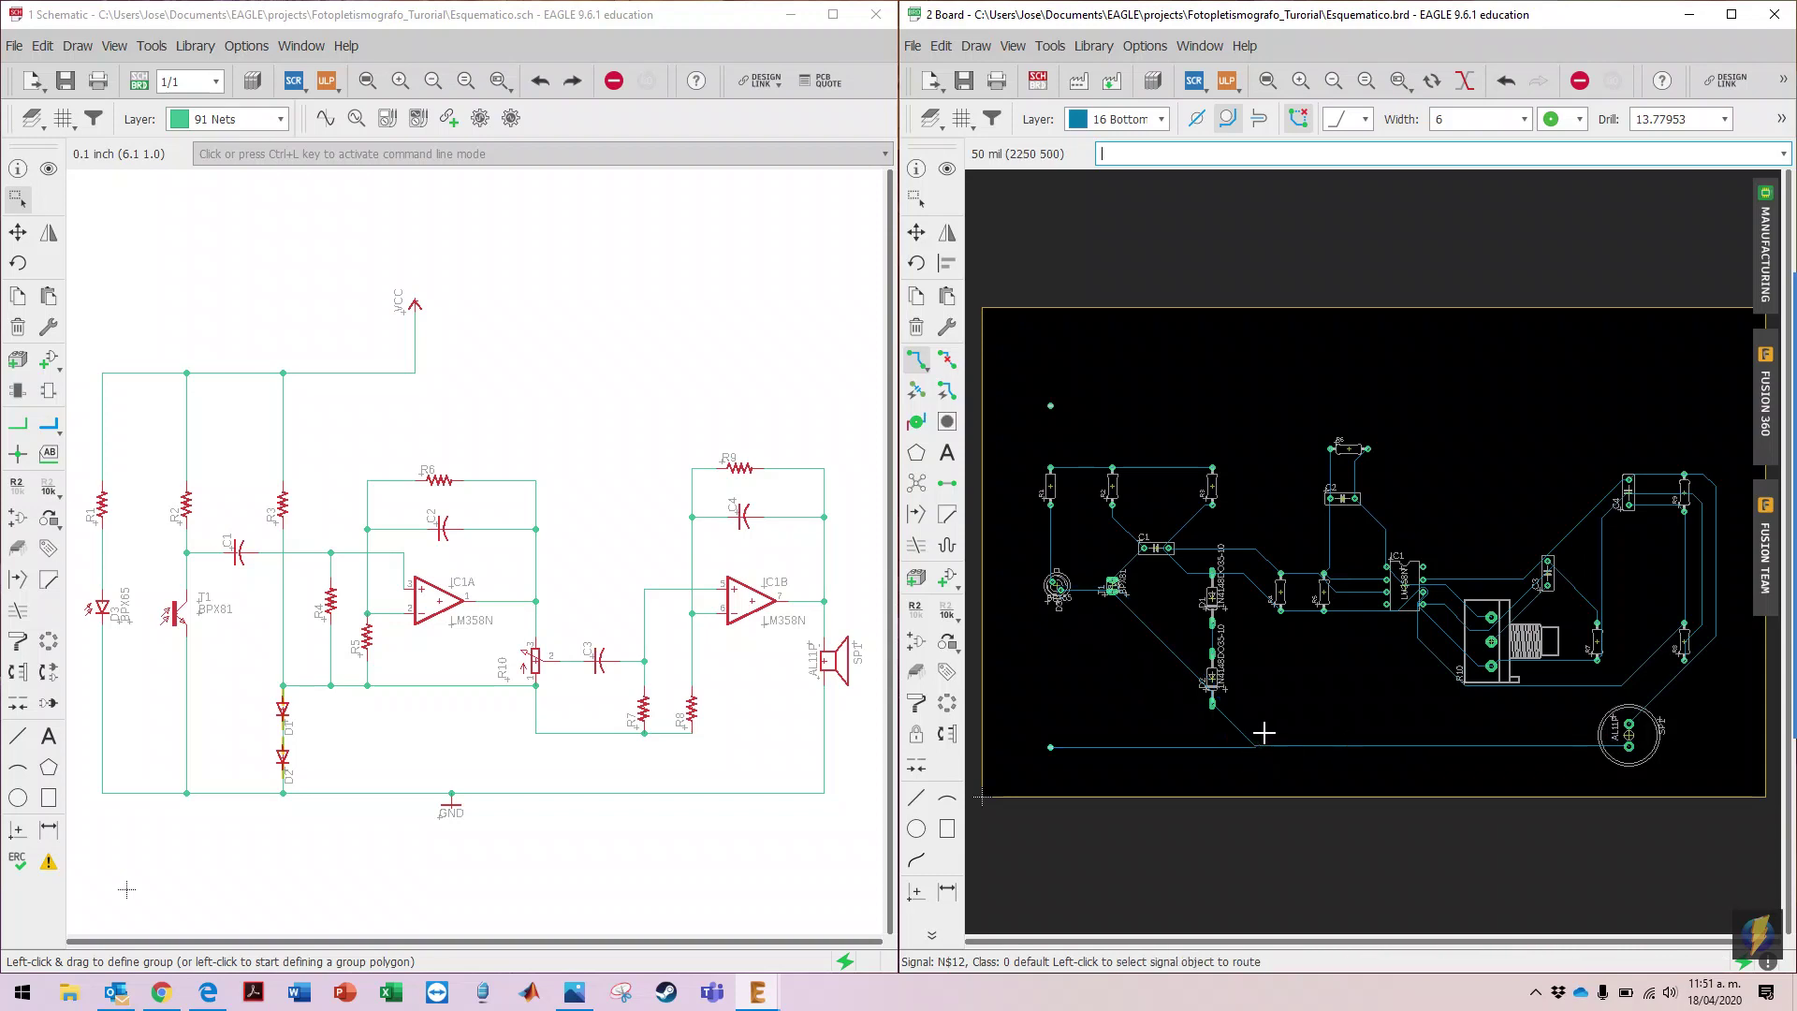
Step: Route a bottom-layer trace from the upper power via down to R1's upper pad
left_click(1050, 405)
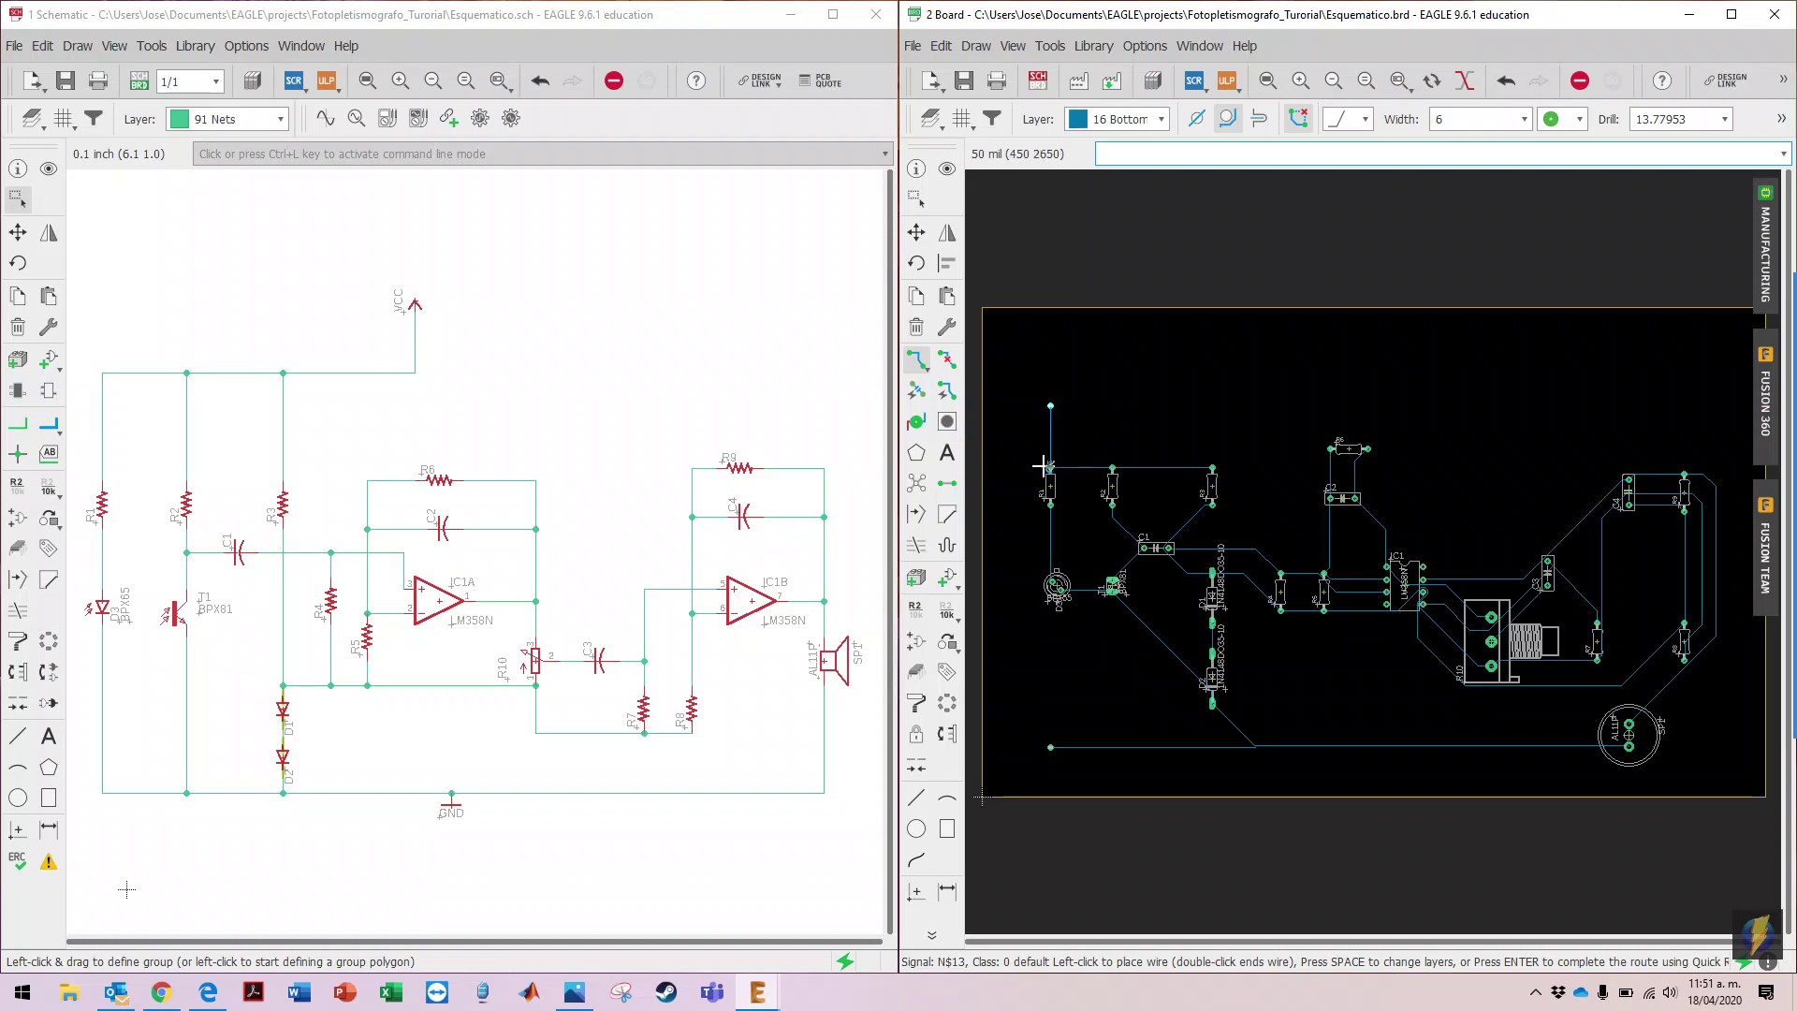
left_click(1050, 465)
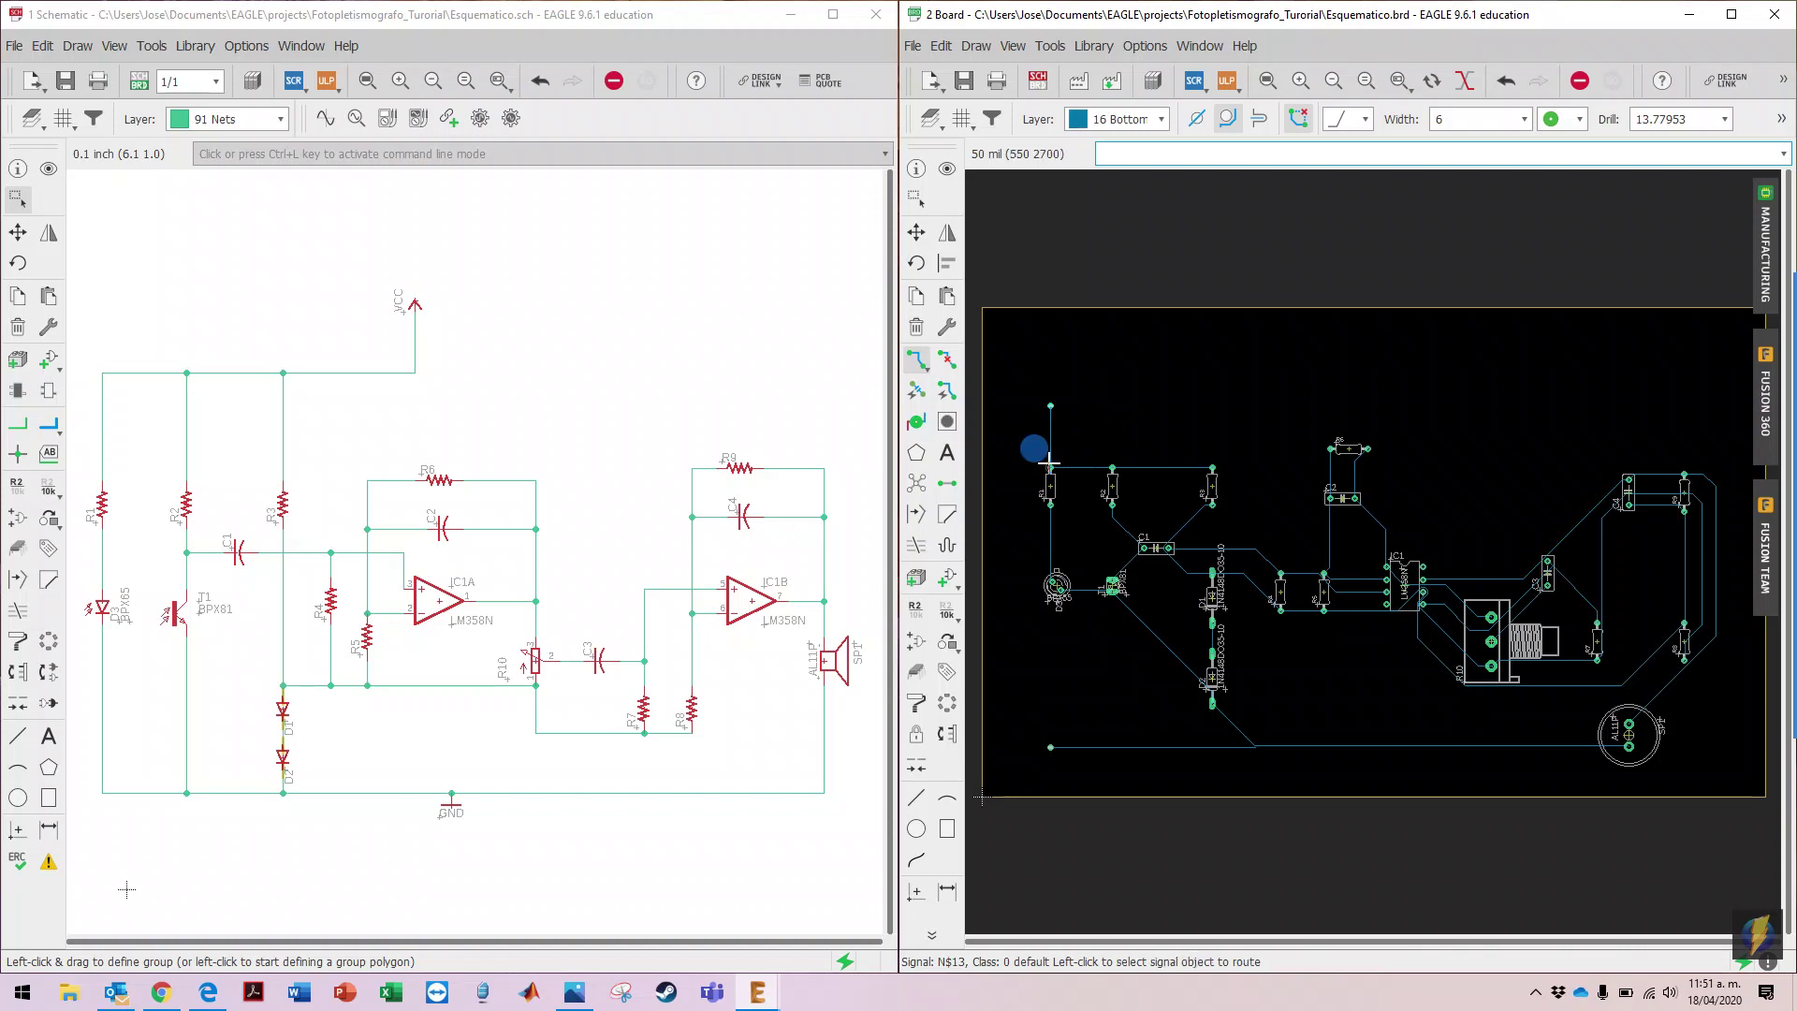
key("Escape")
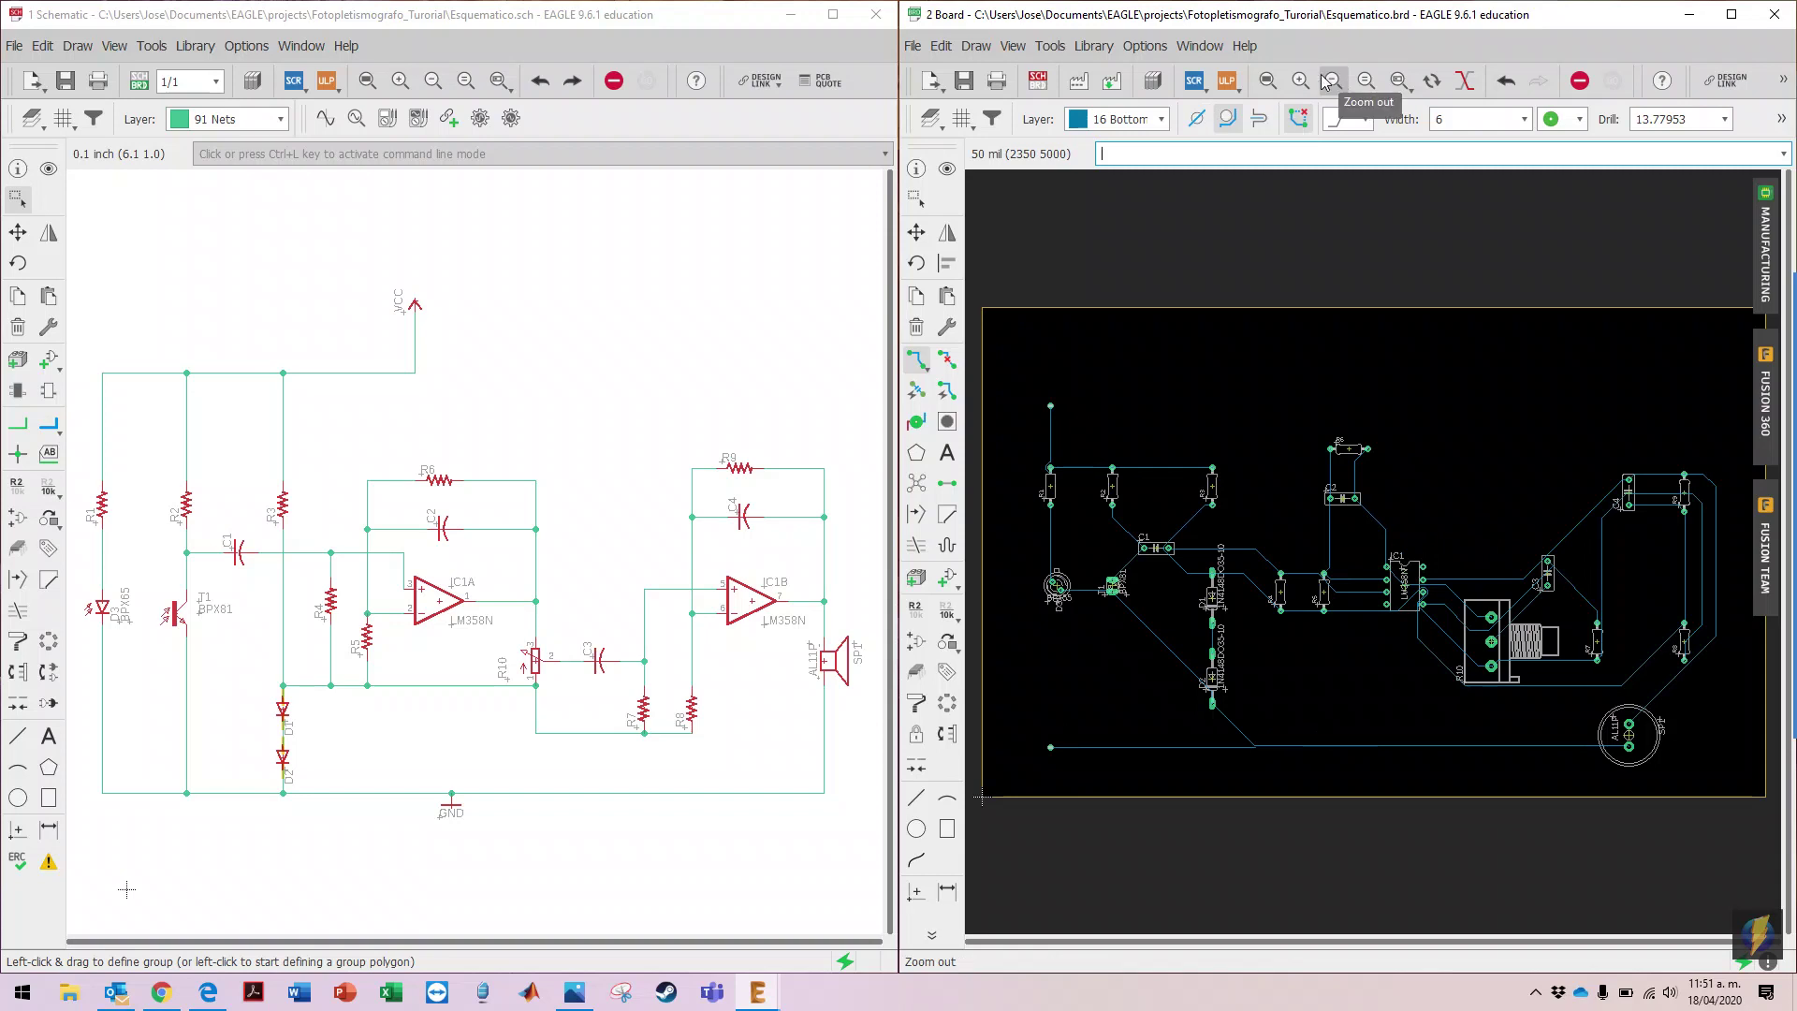
Step: In the maximized board, route the LM358N's V+ pin up and across to the upper power via on the bottom layer
left_click(1399, 80)
left_click_drag(1348, 524, 1441, 660)
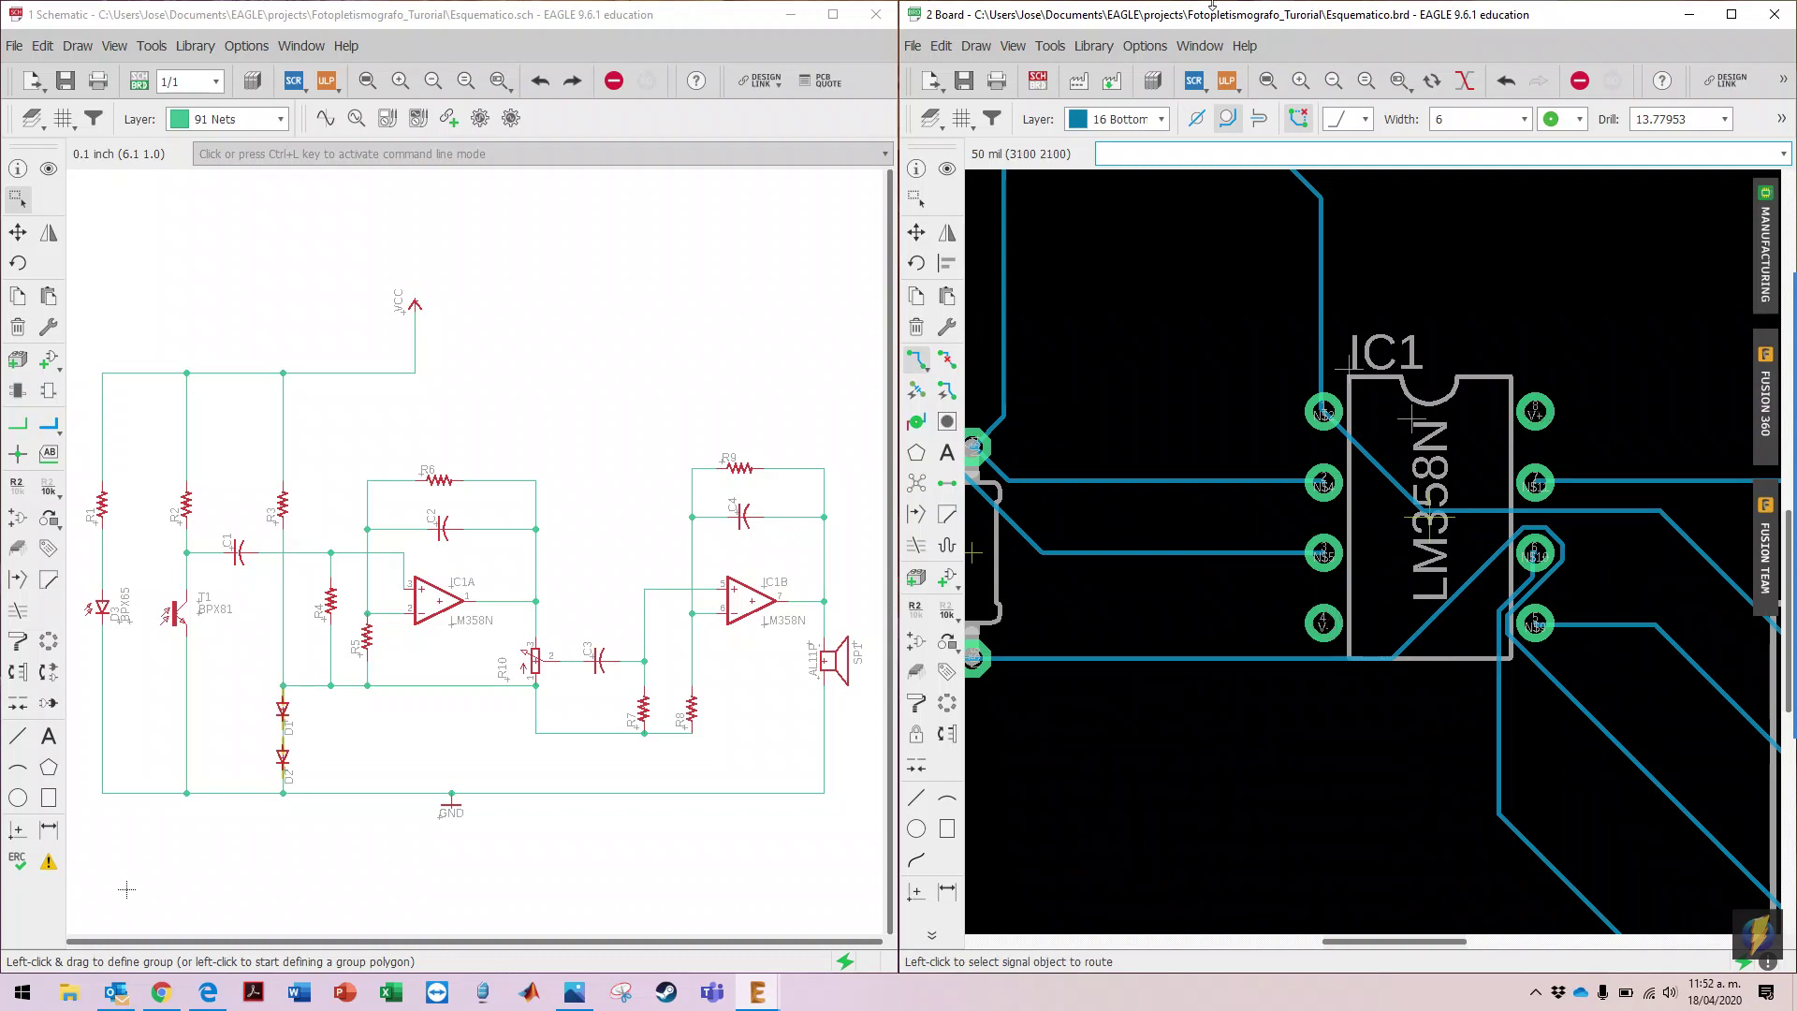
left_click(1268, 80)
left_click(1731, 14)
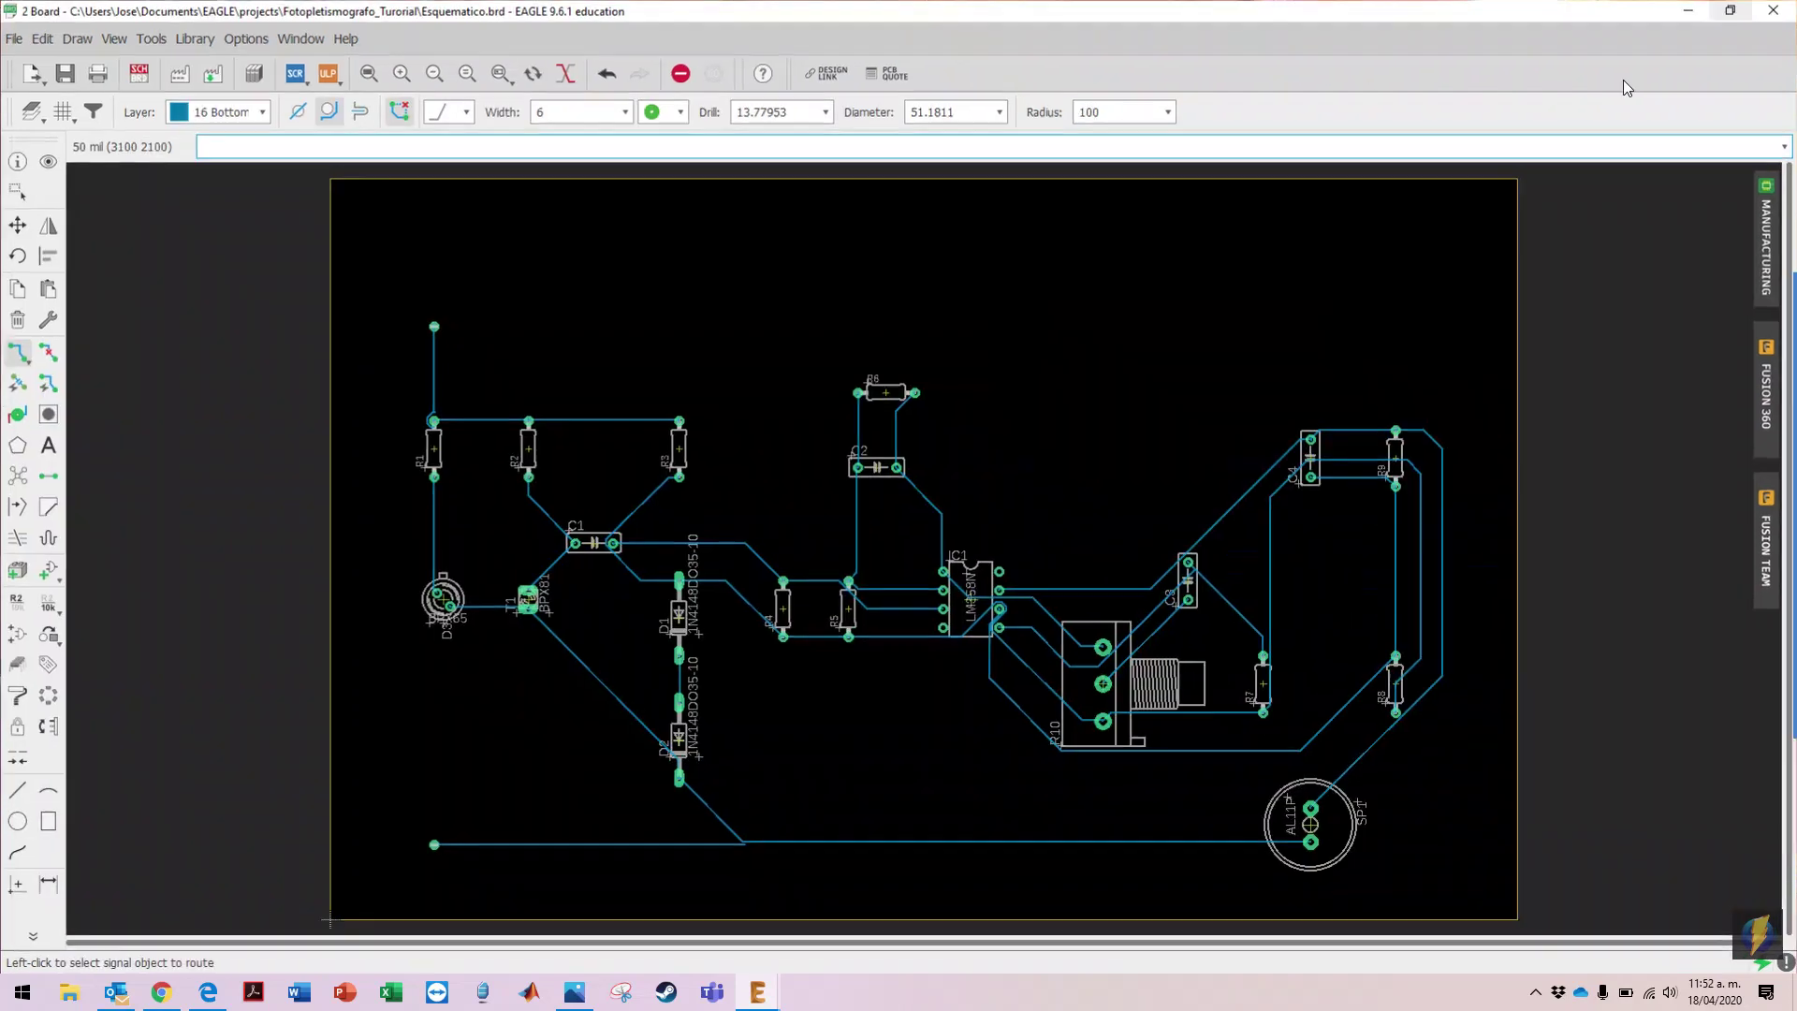
left_click(15, 351)
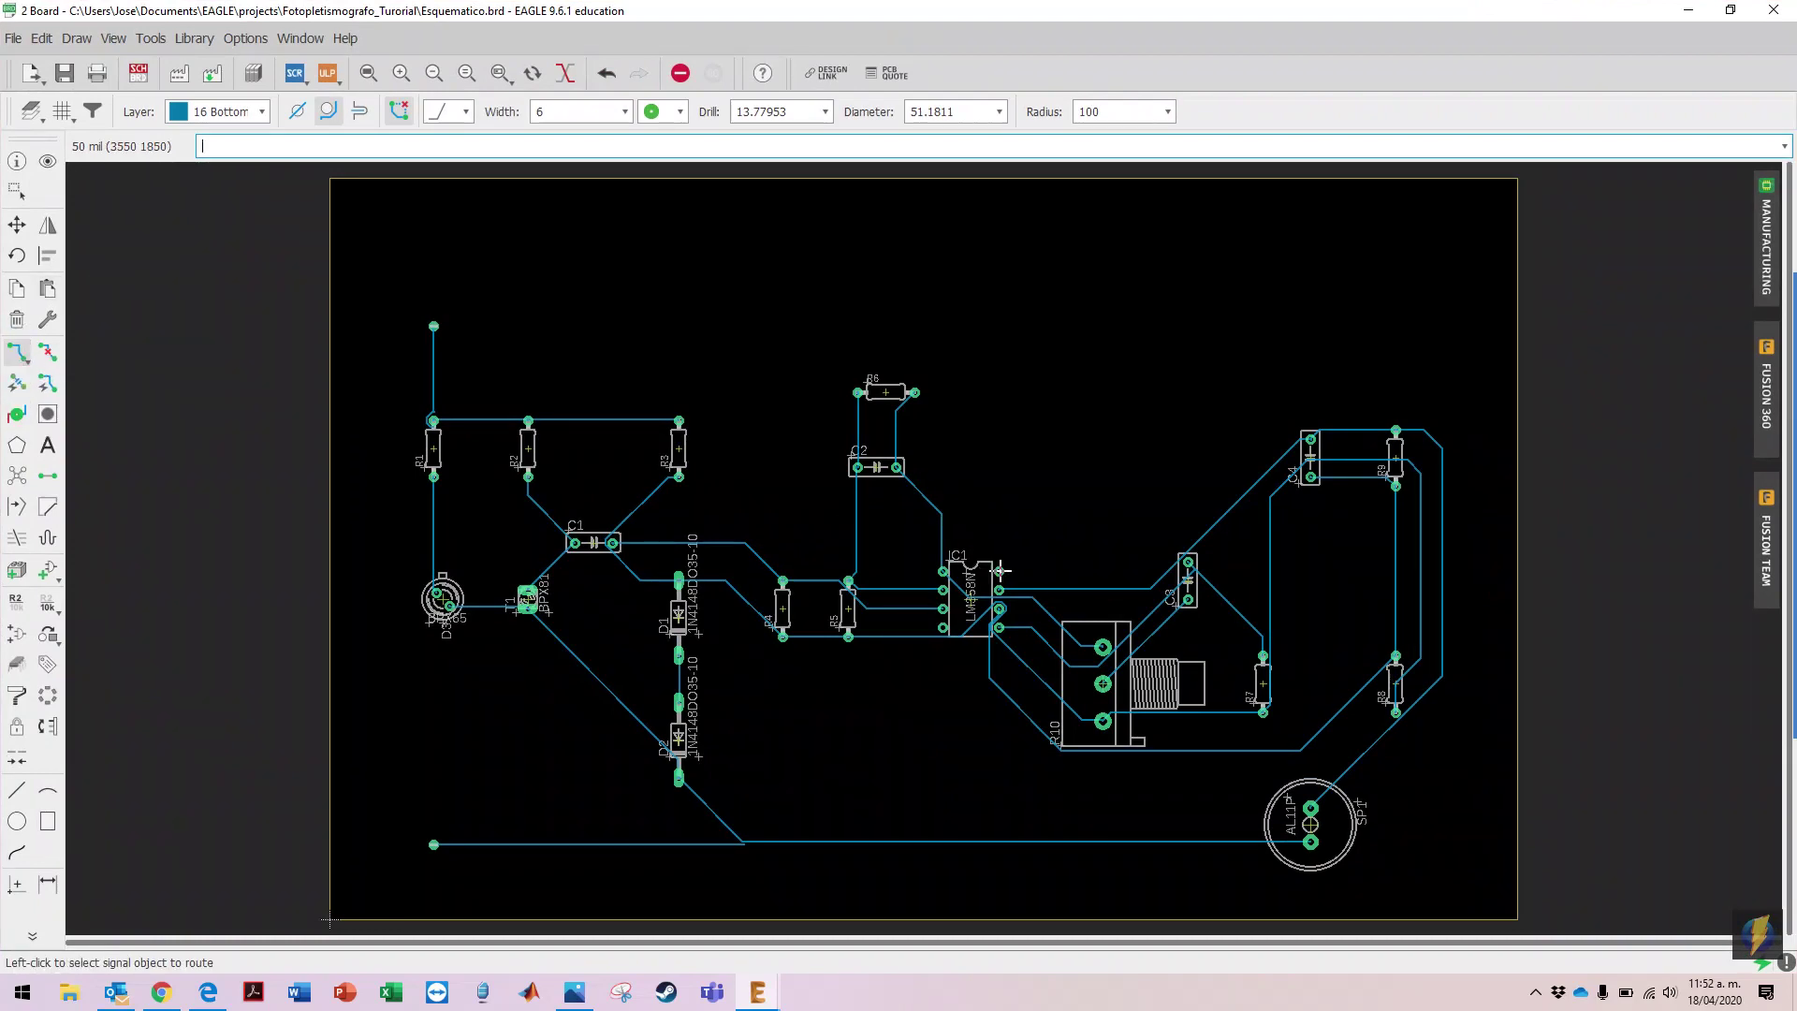
left_click(990, 571)
left_click(978, 345)
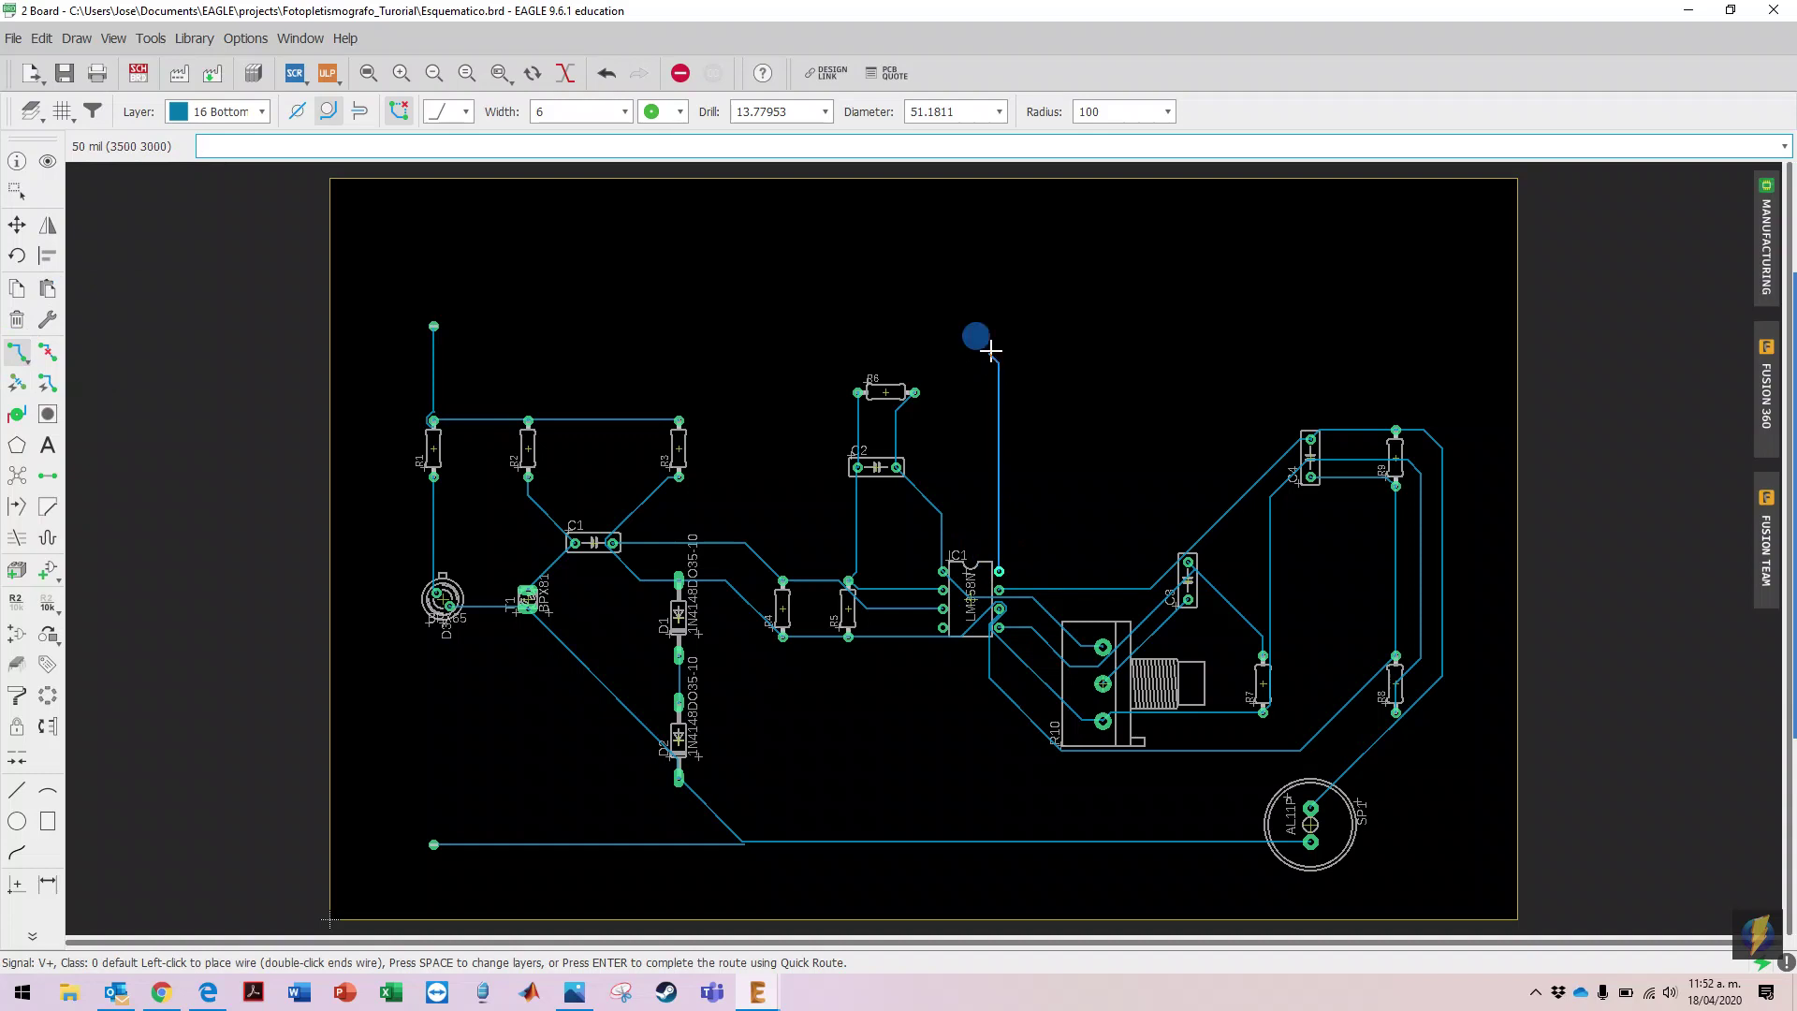
left_click(434, 327)
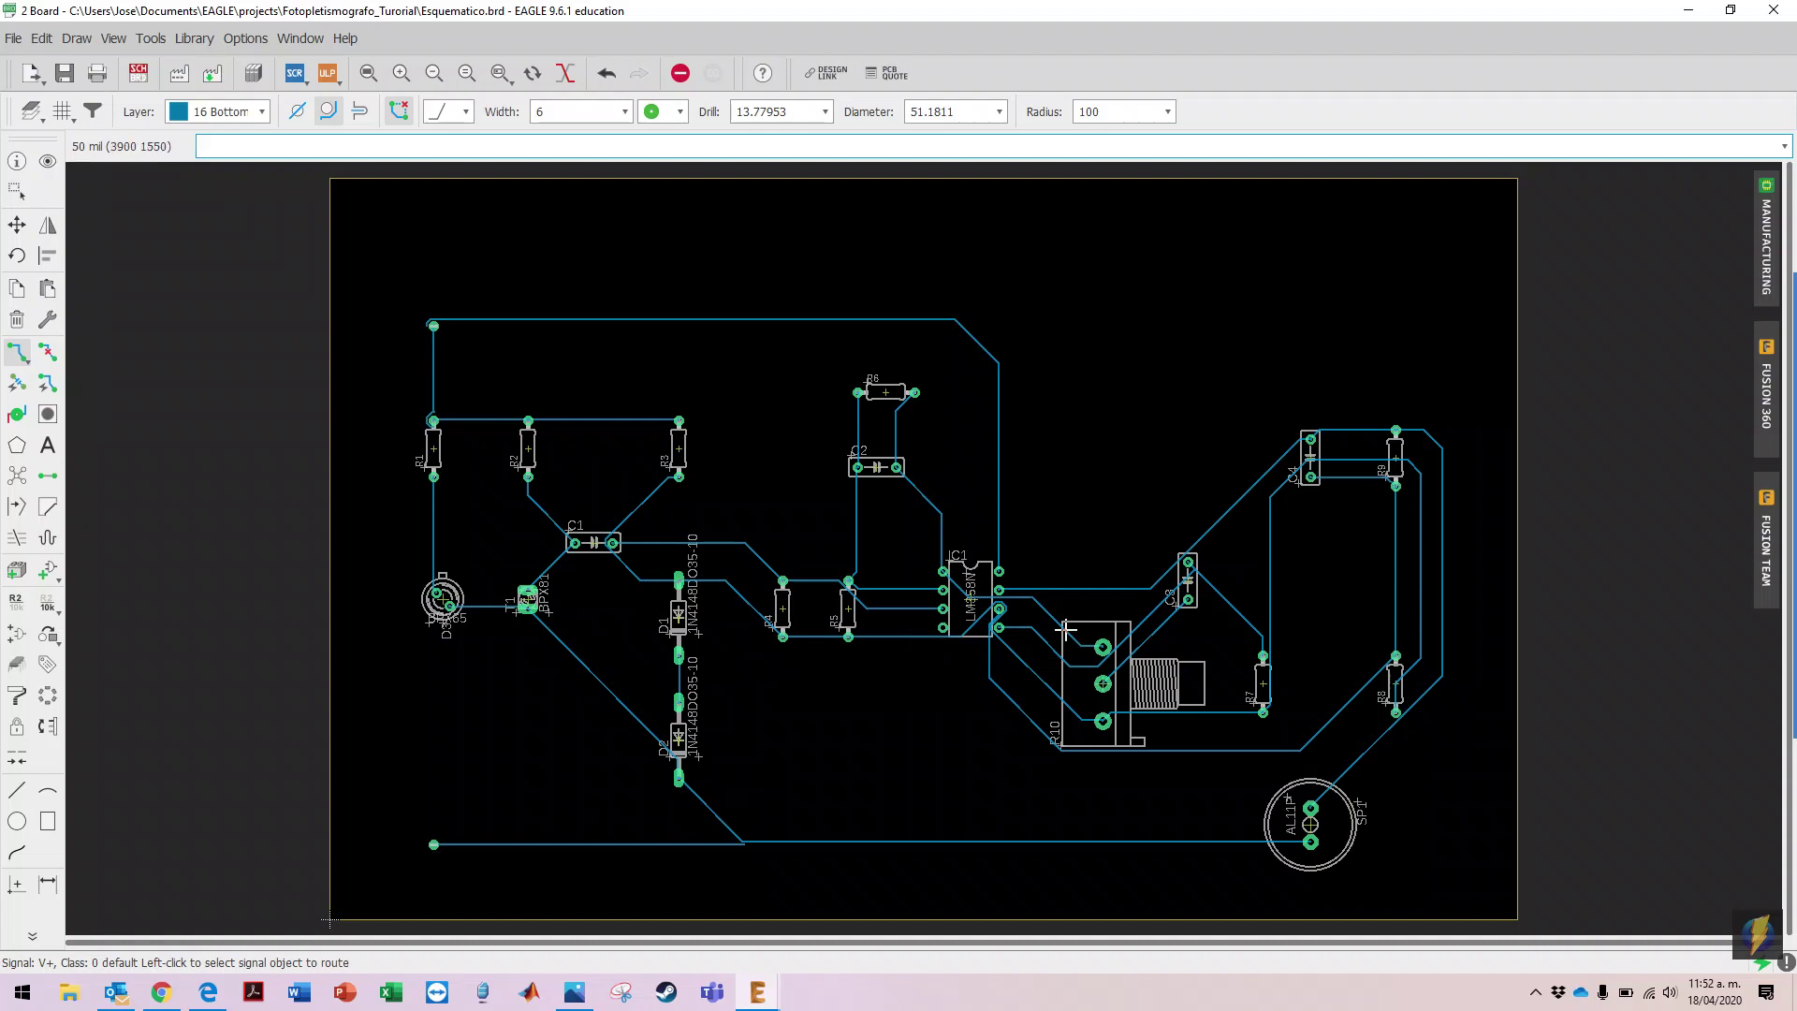
Step: Route the LM358N's unconnected lower-left pin to a free point between R4 and R5, and place a via at the trace end
left_click(942, 608)
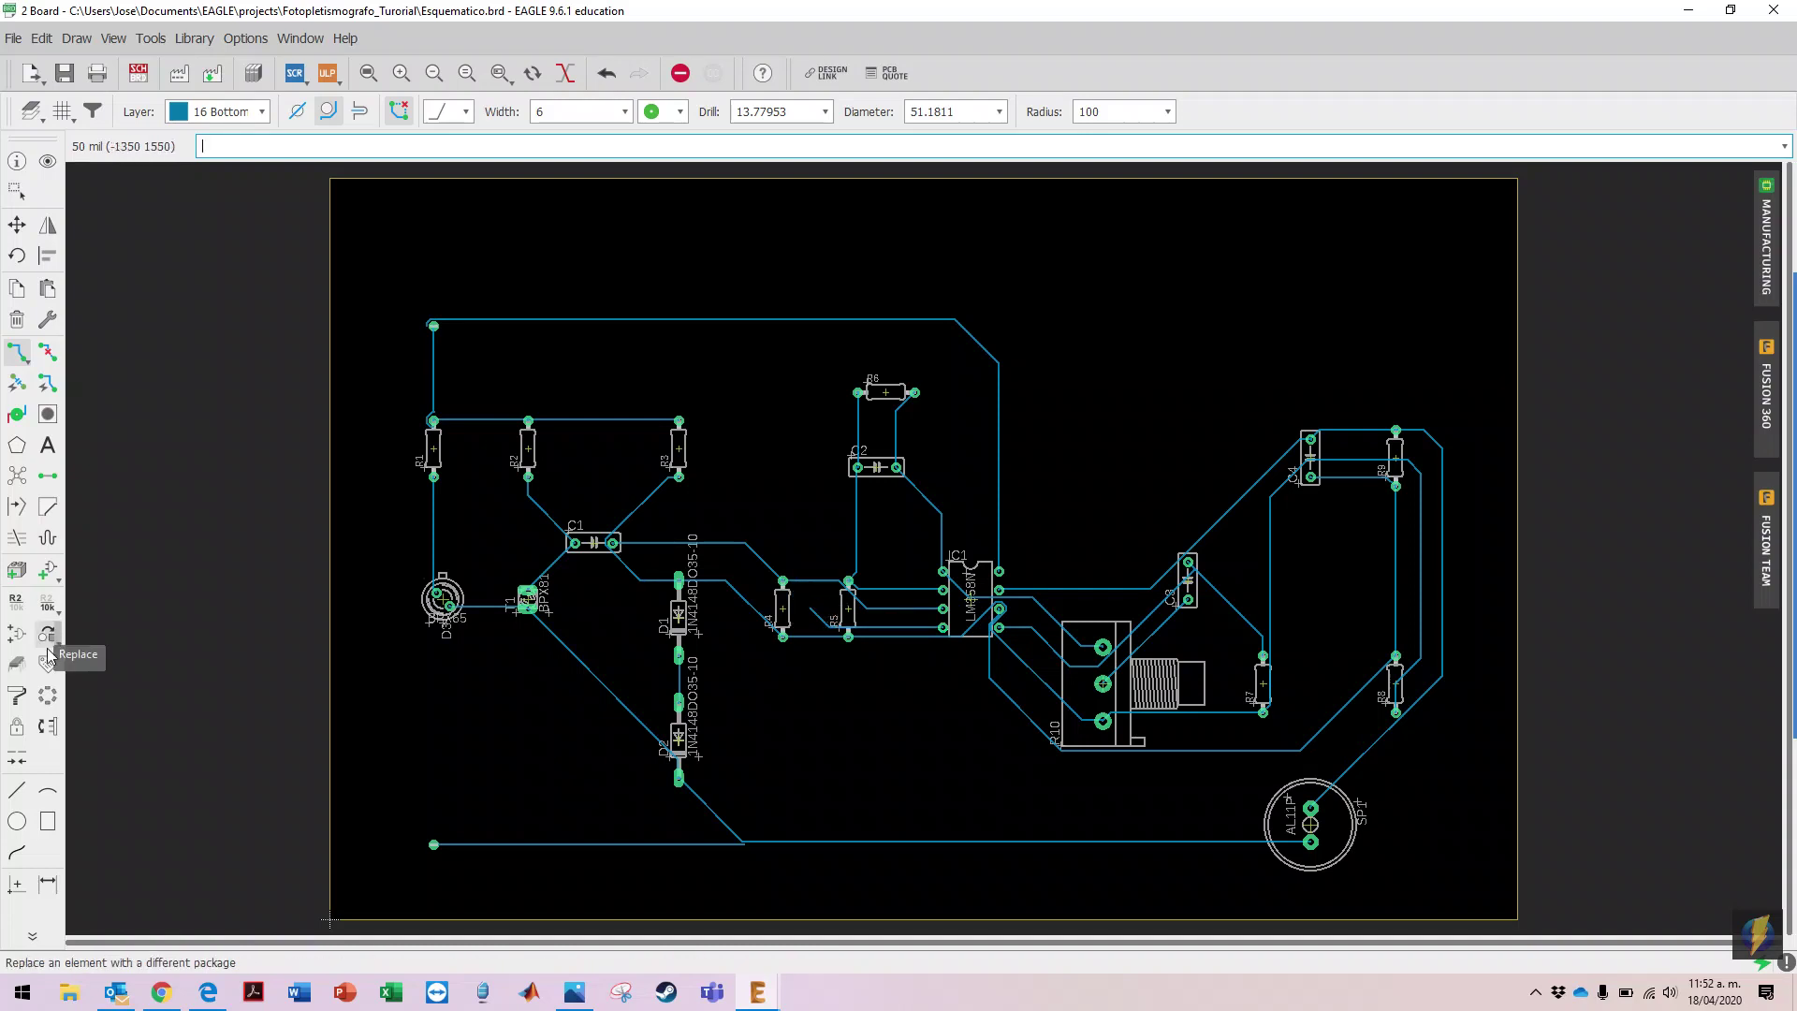
left_click(16, 417)
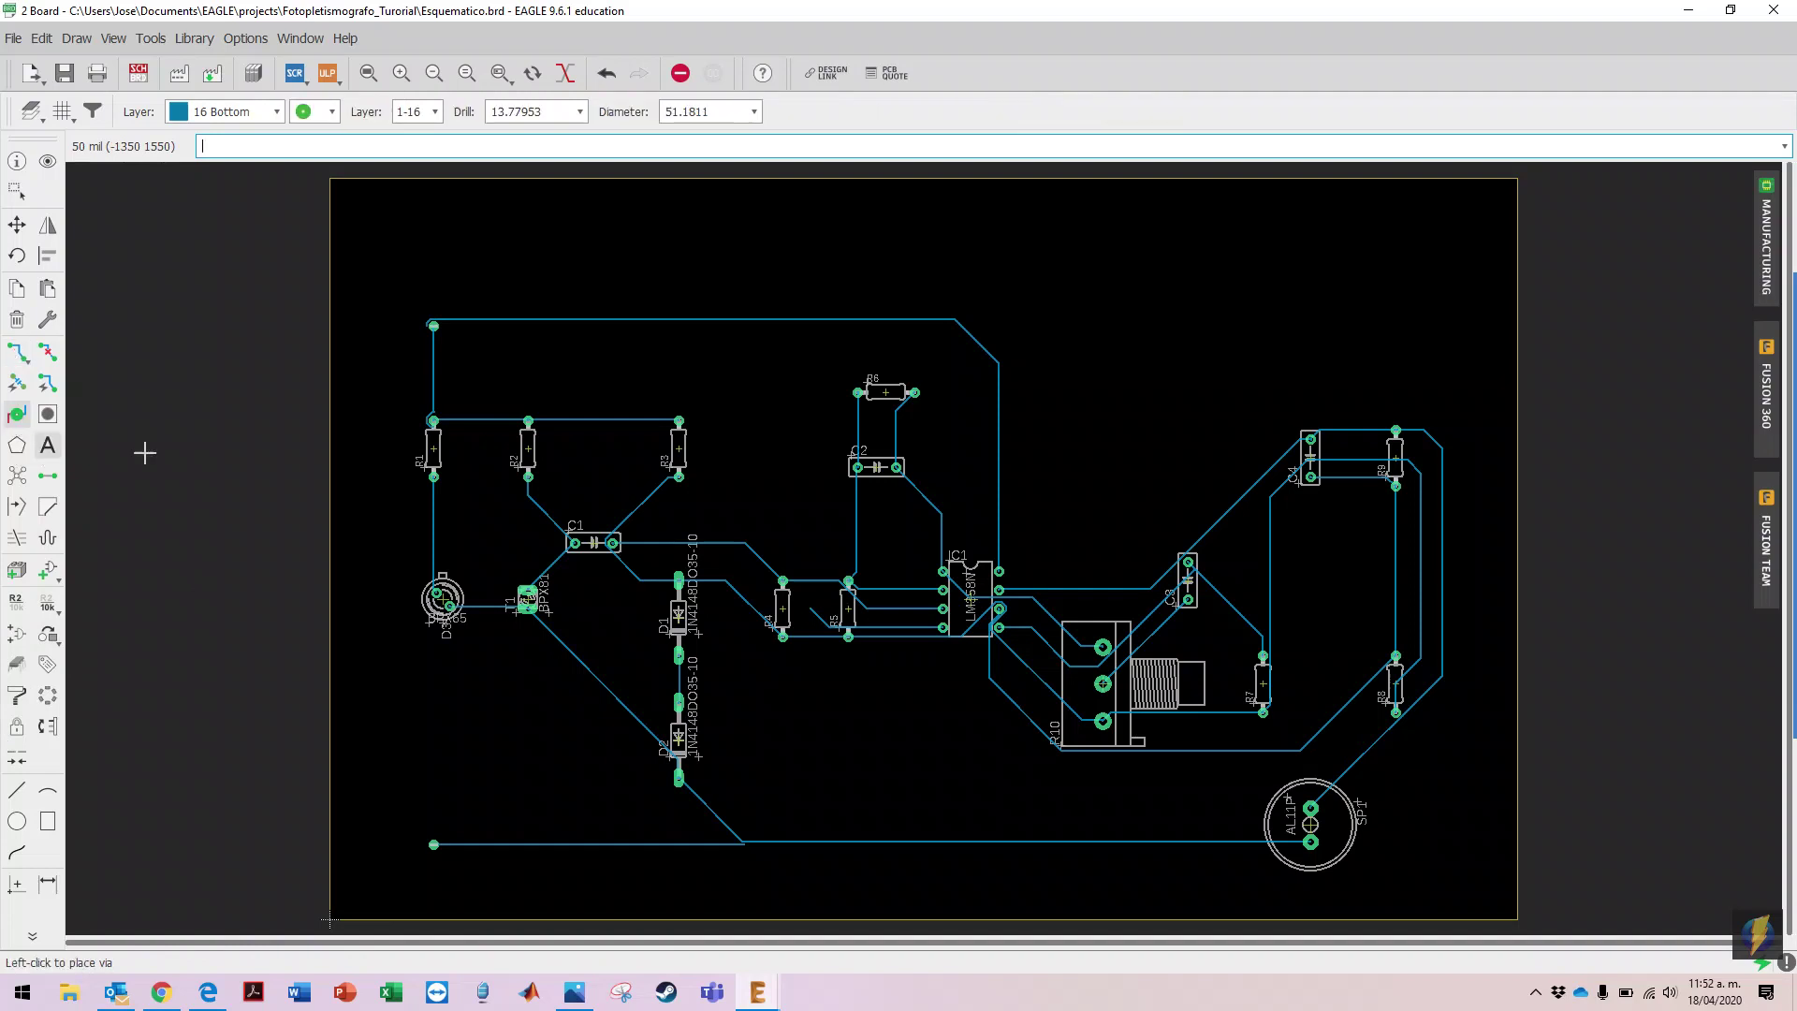
left_click(811, 608)
key("Escape")
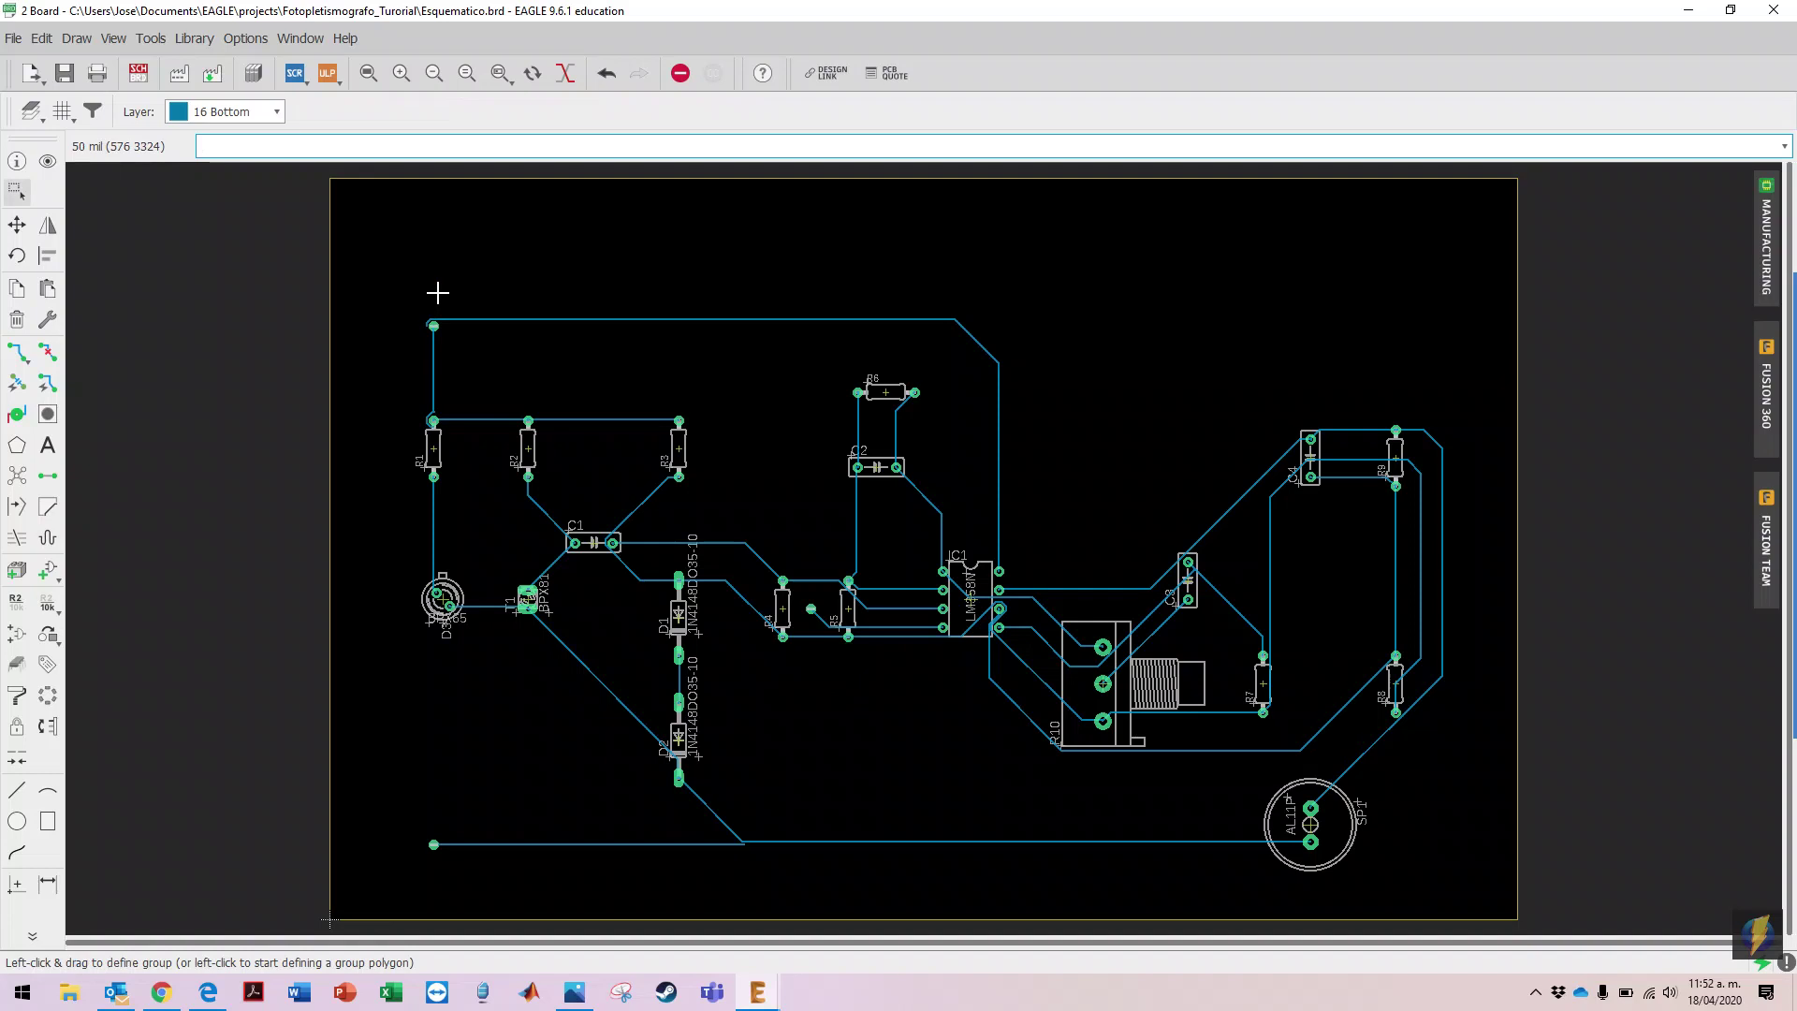
Step: Delete the via above R1 along with the trace pieces that link it to R1's upper pad
left_click(16, 320)
left_click(437, 320)
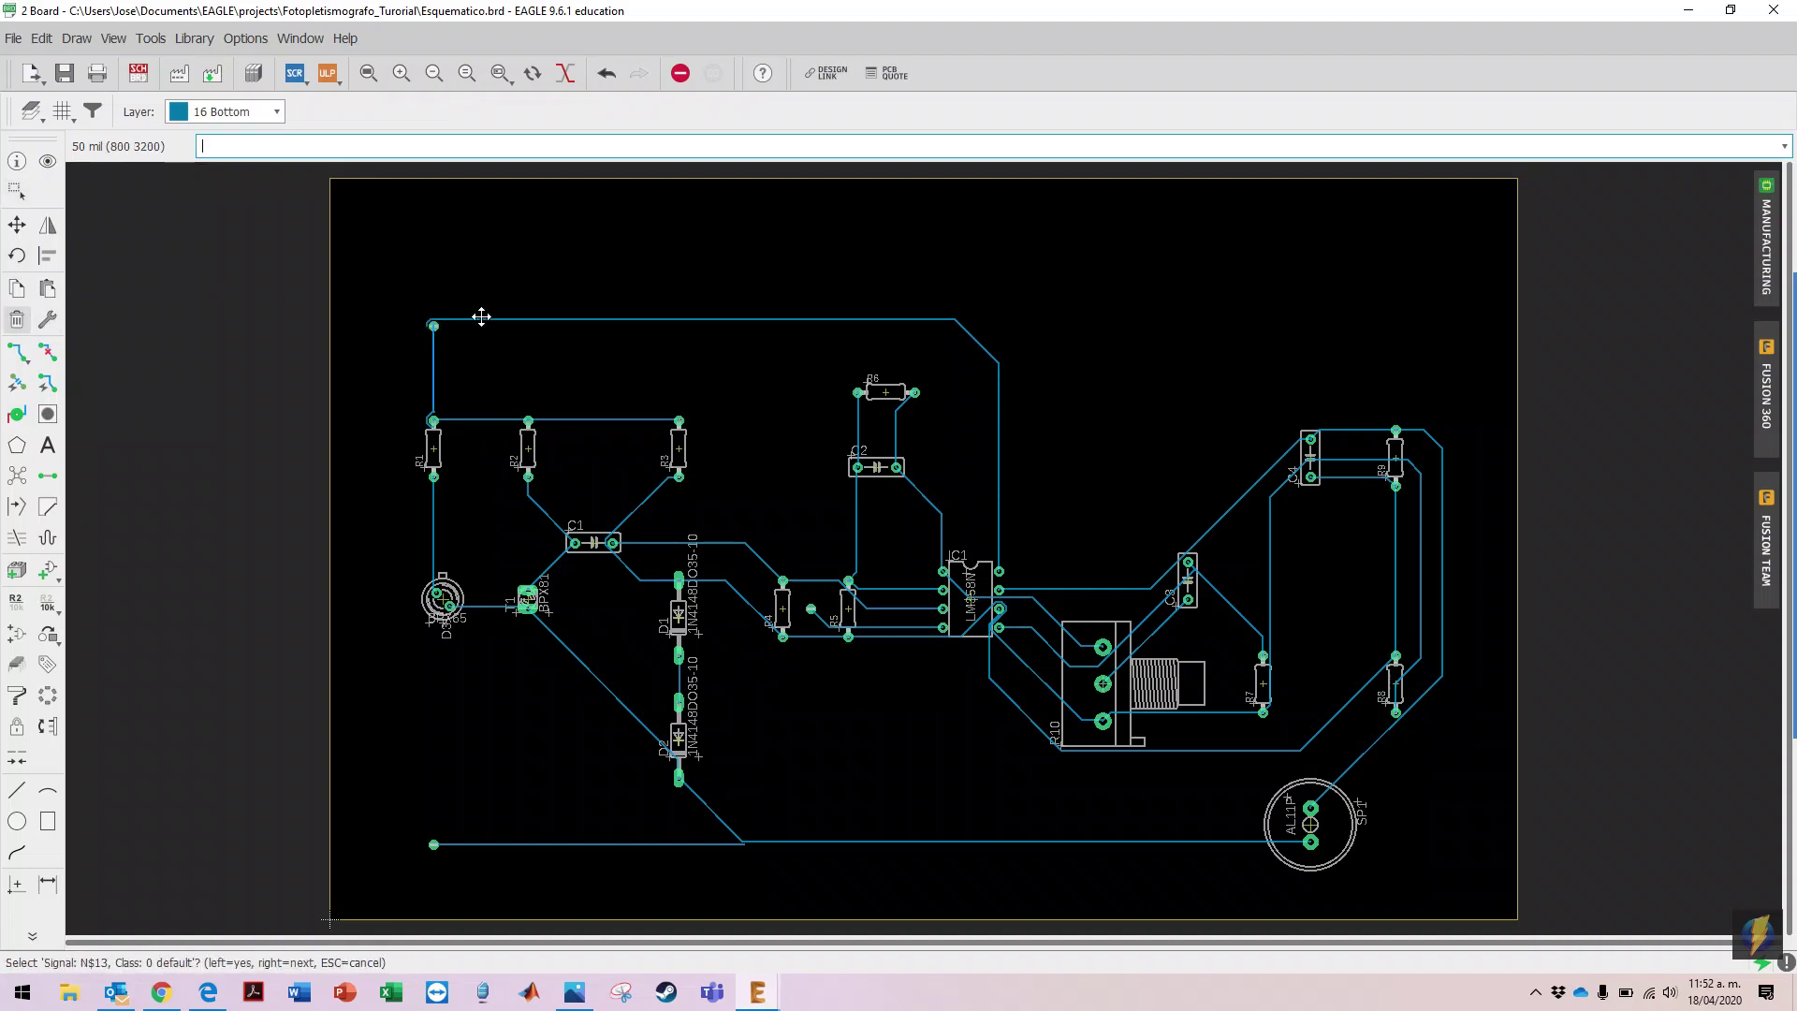
key("Escape")
left_click(429, 333)
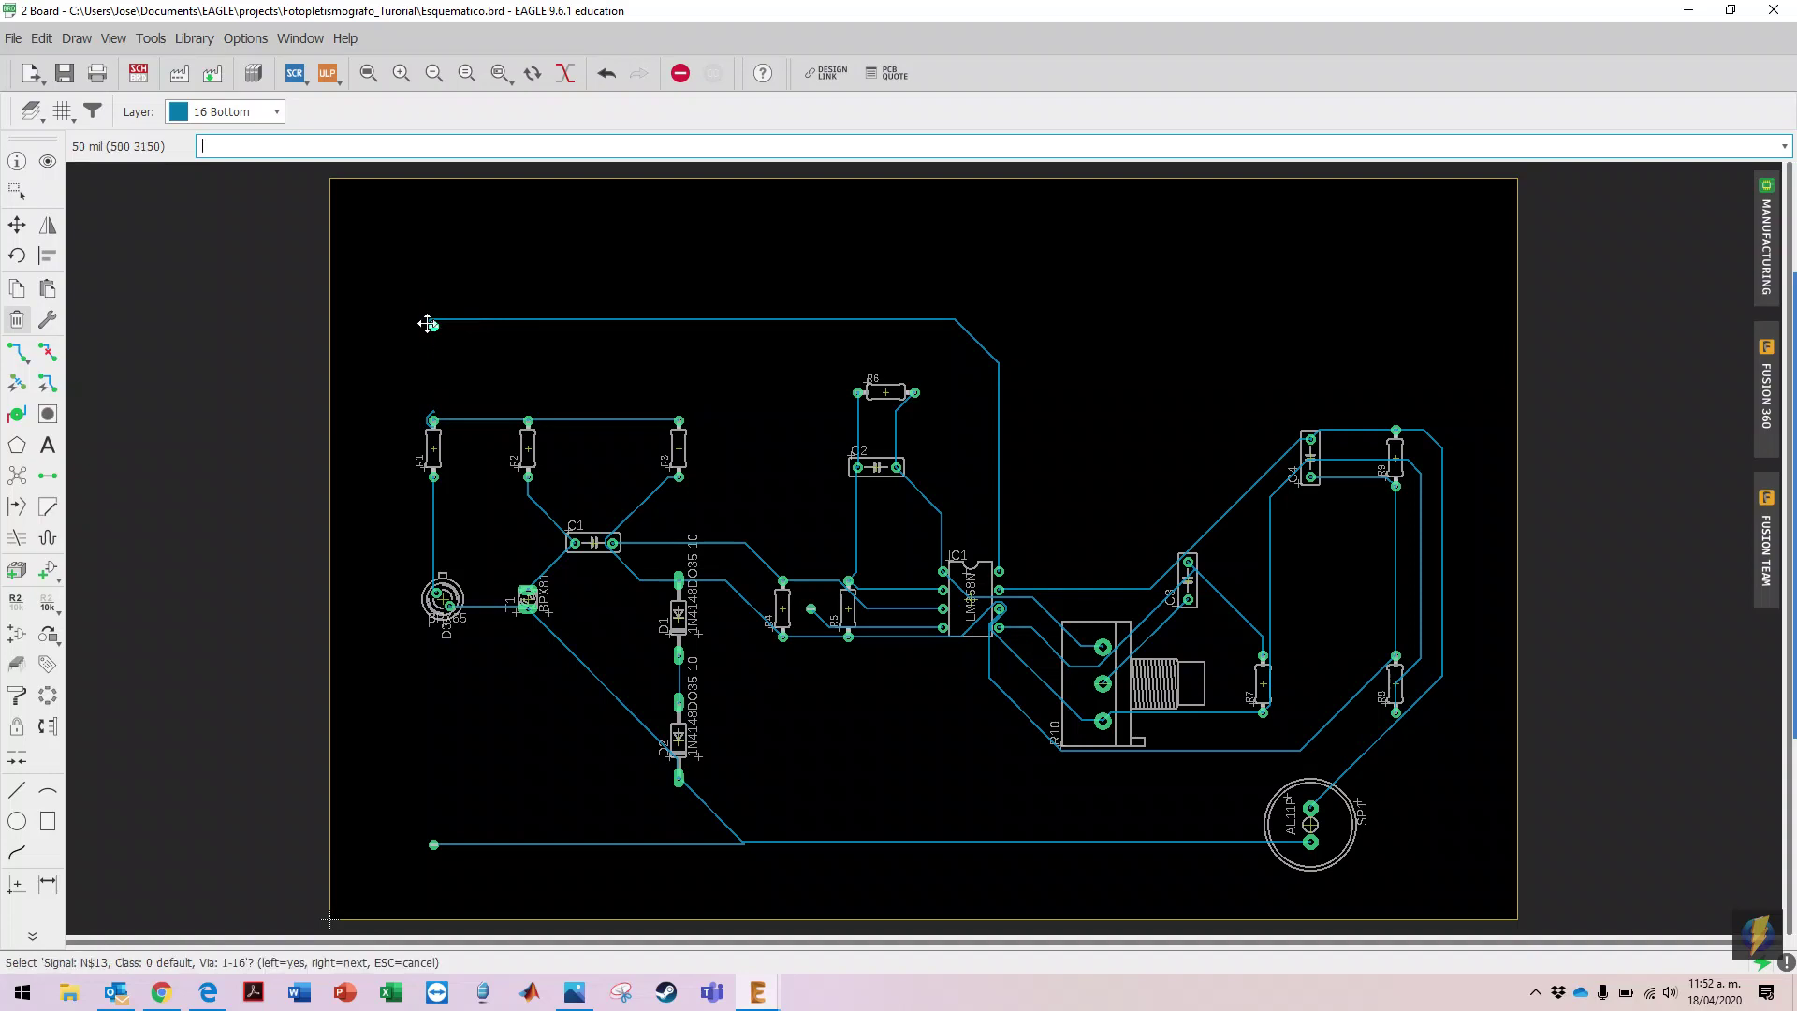
left_click(440, 331)
left_click(426, 414)
key("Escape")
left_click(428, 416)
key("Escape")
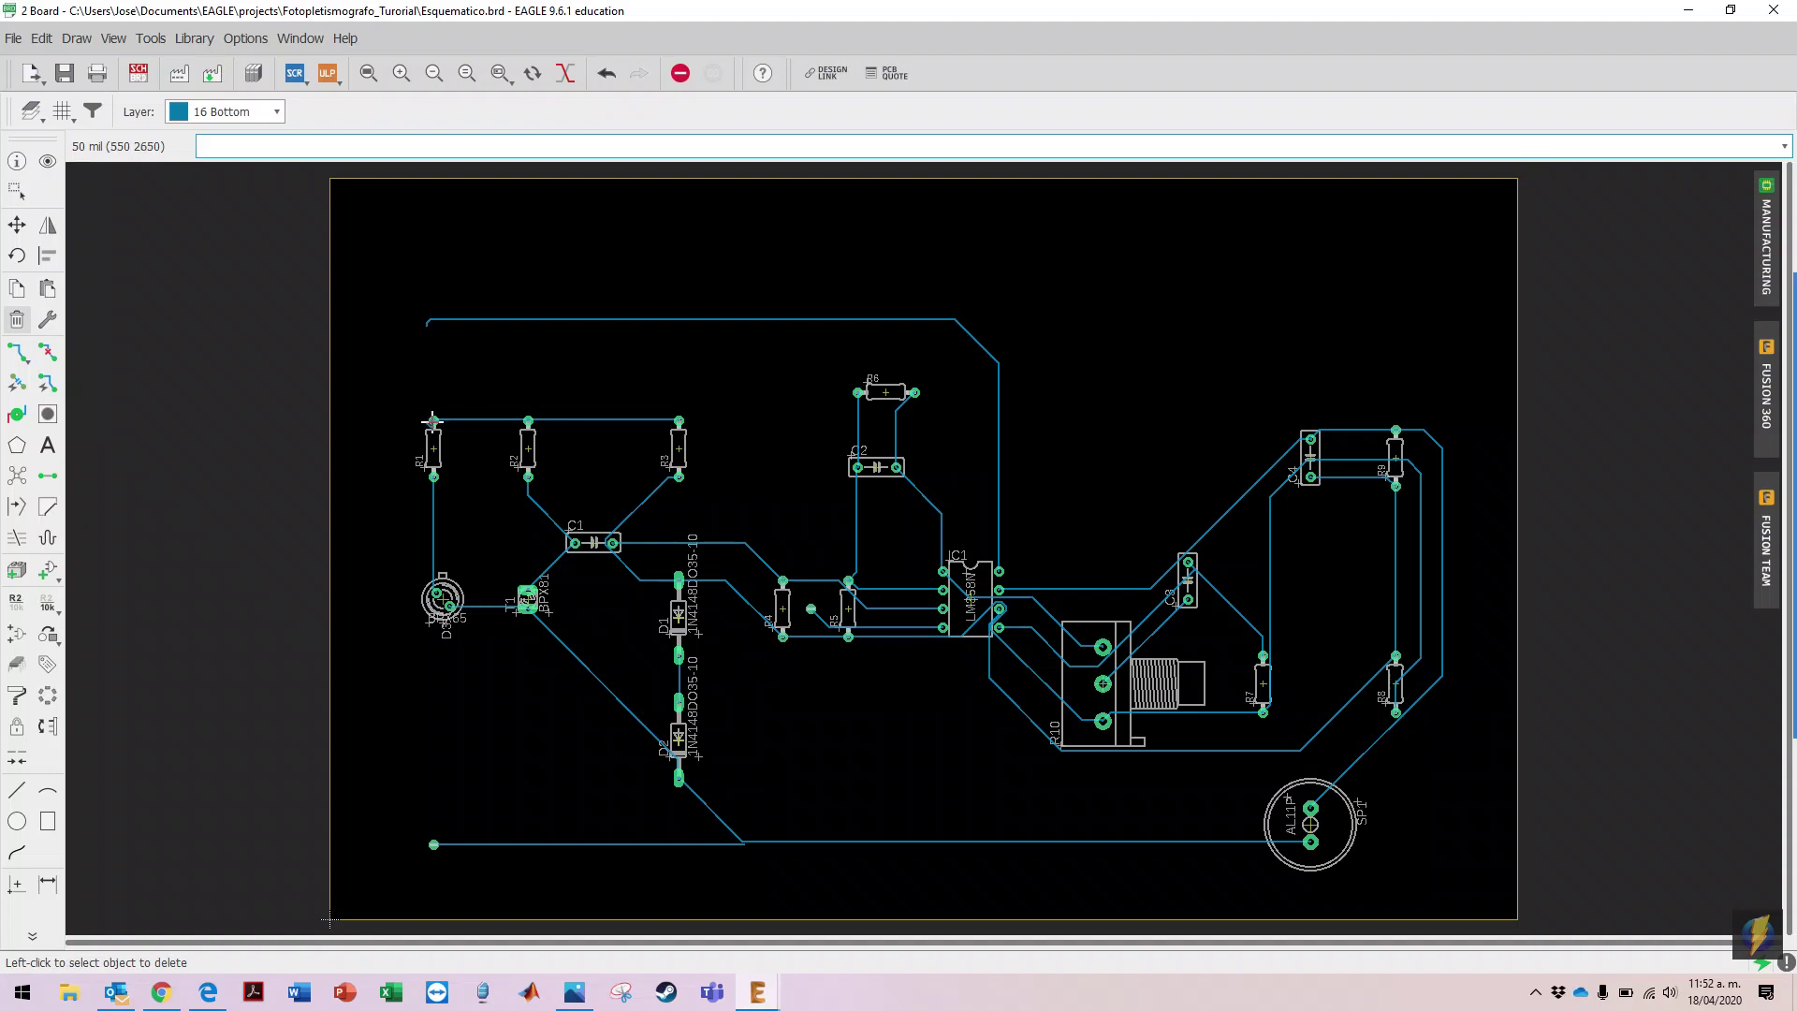
left_click(431, 420)
key("Escape")
Step: Route a VCC trace on the bottom layer from R1's upper pad straight up to just below the V+ trace's end
left_click(17, 352)
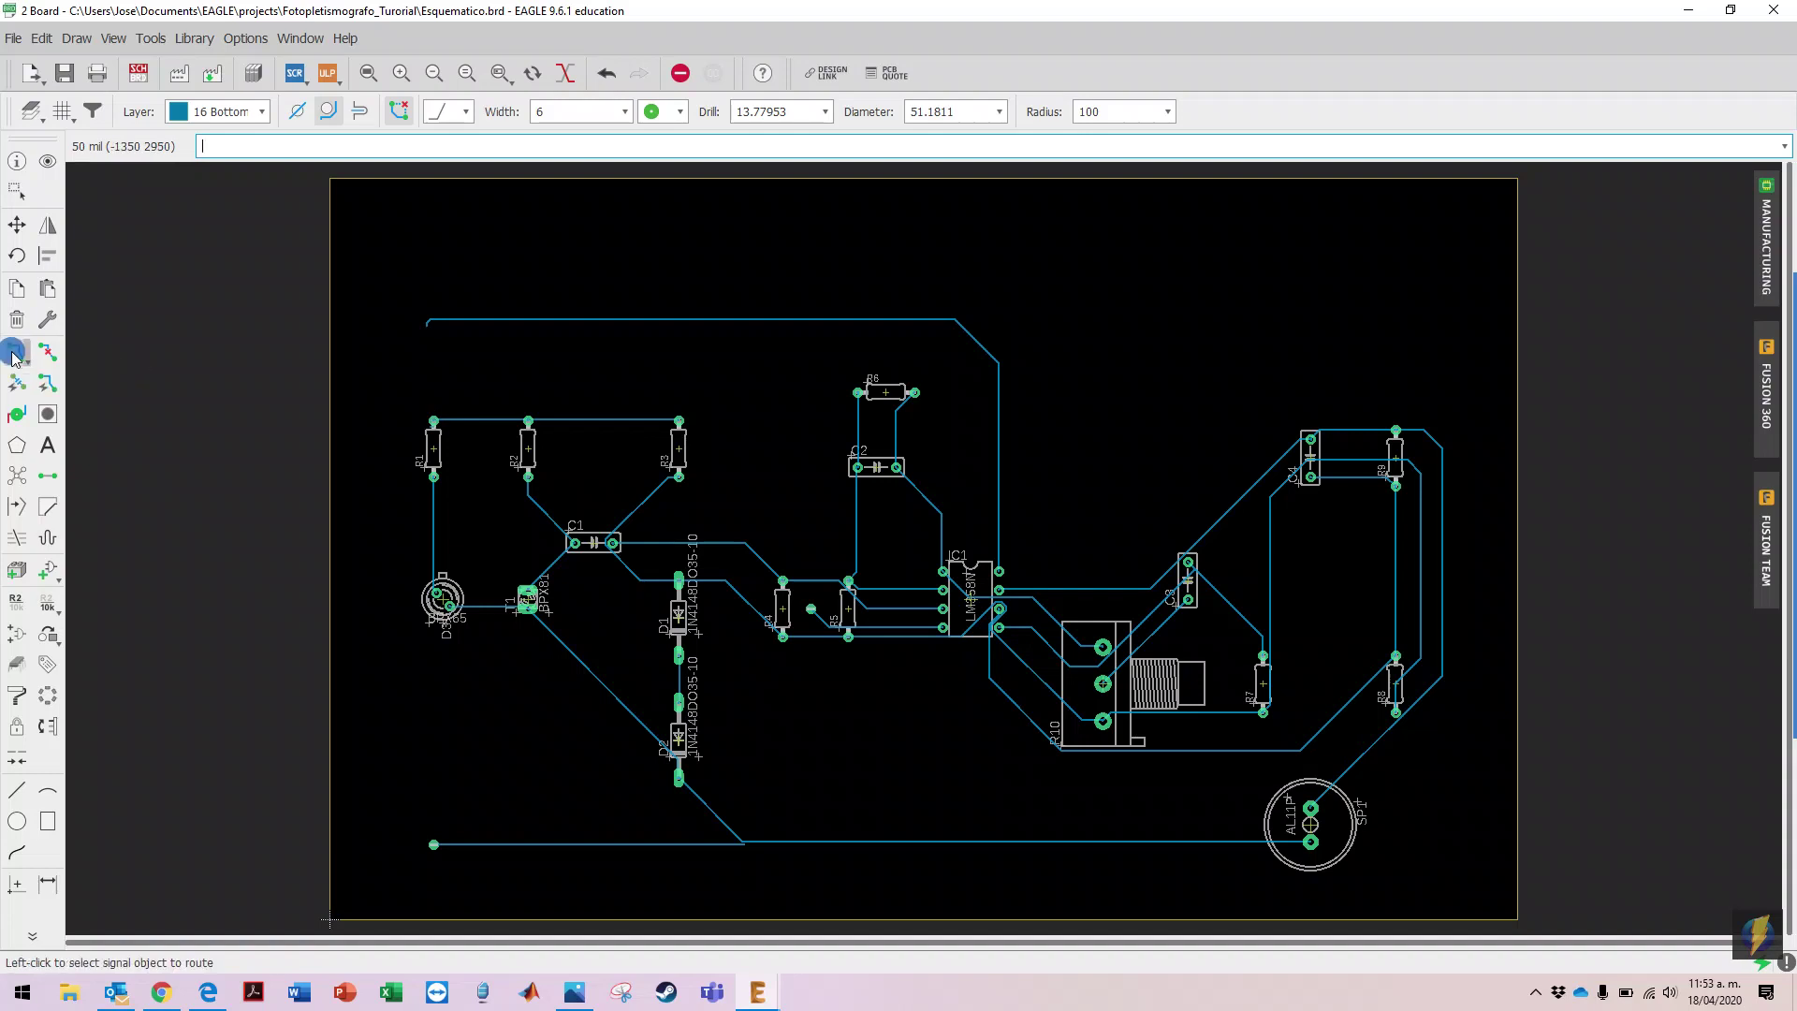
left_click(433, 419)
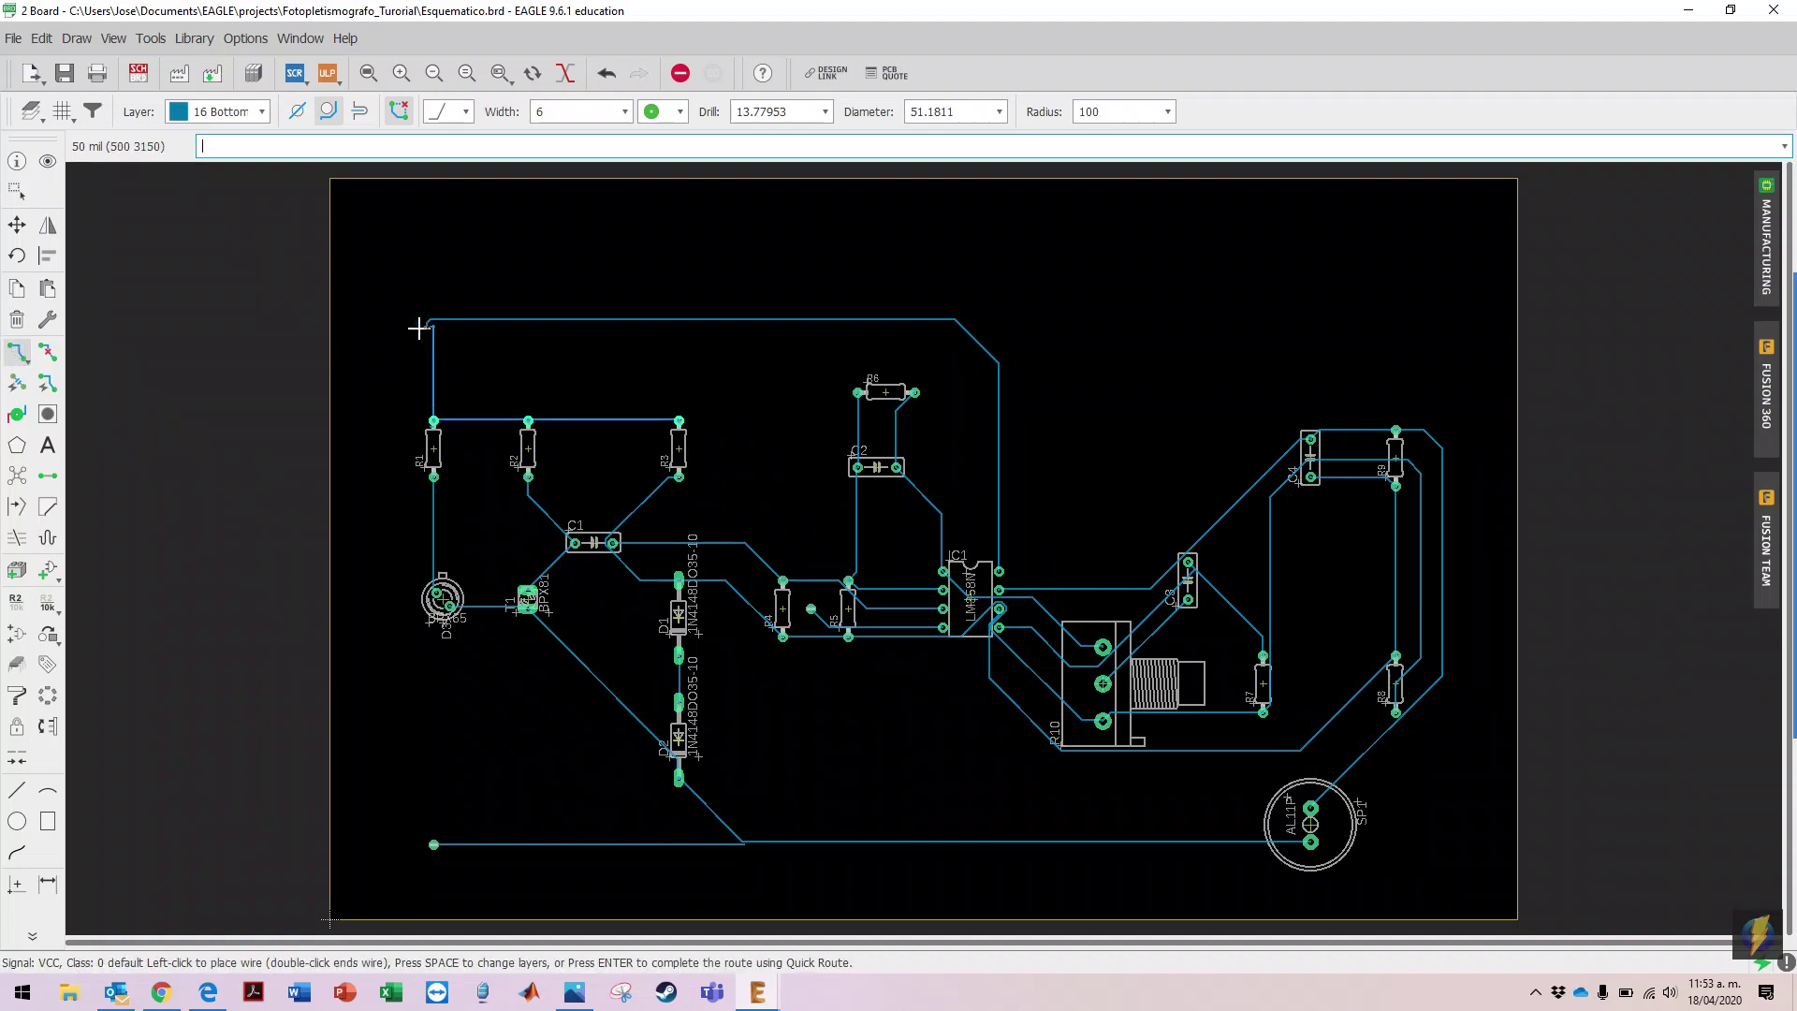
left_click(431, 322)
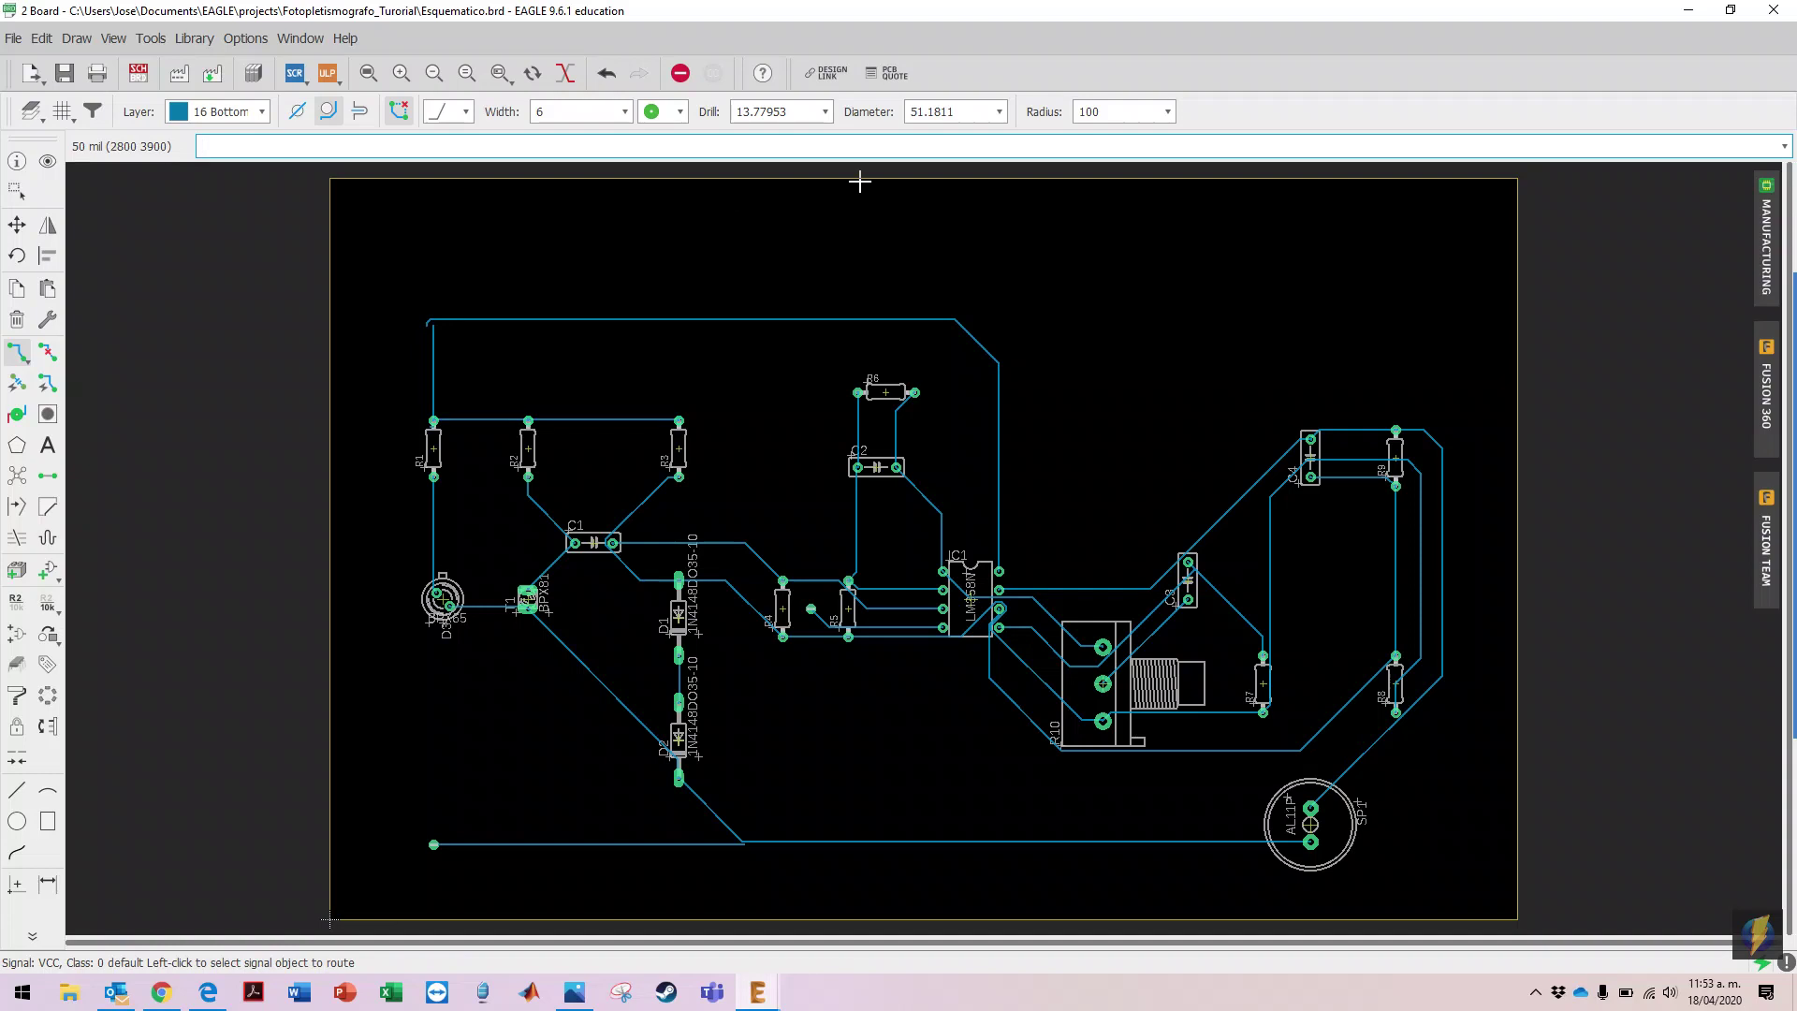
Step: Move the short end segment of the V+ trace next to the upper end of R1's VCC trace
left_click(501, 73)
left_click_drag(382, 273, 524, 373)
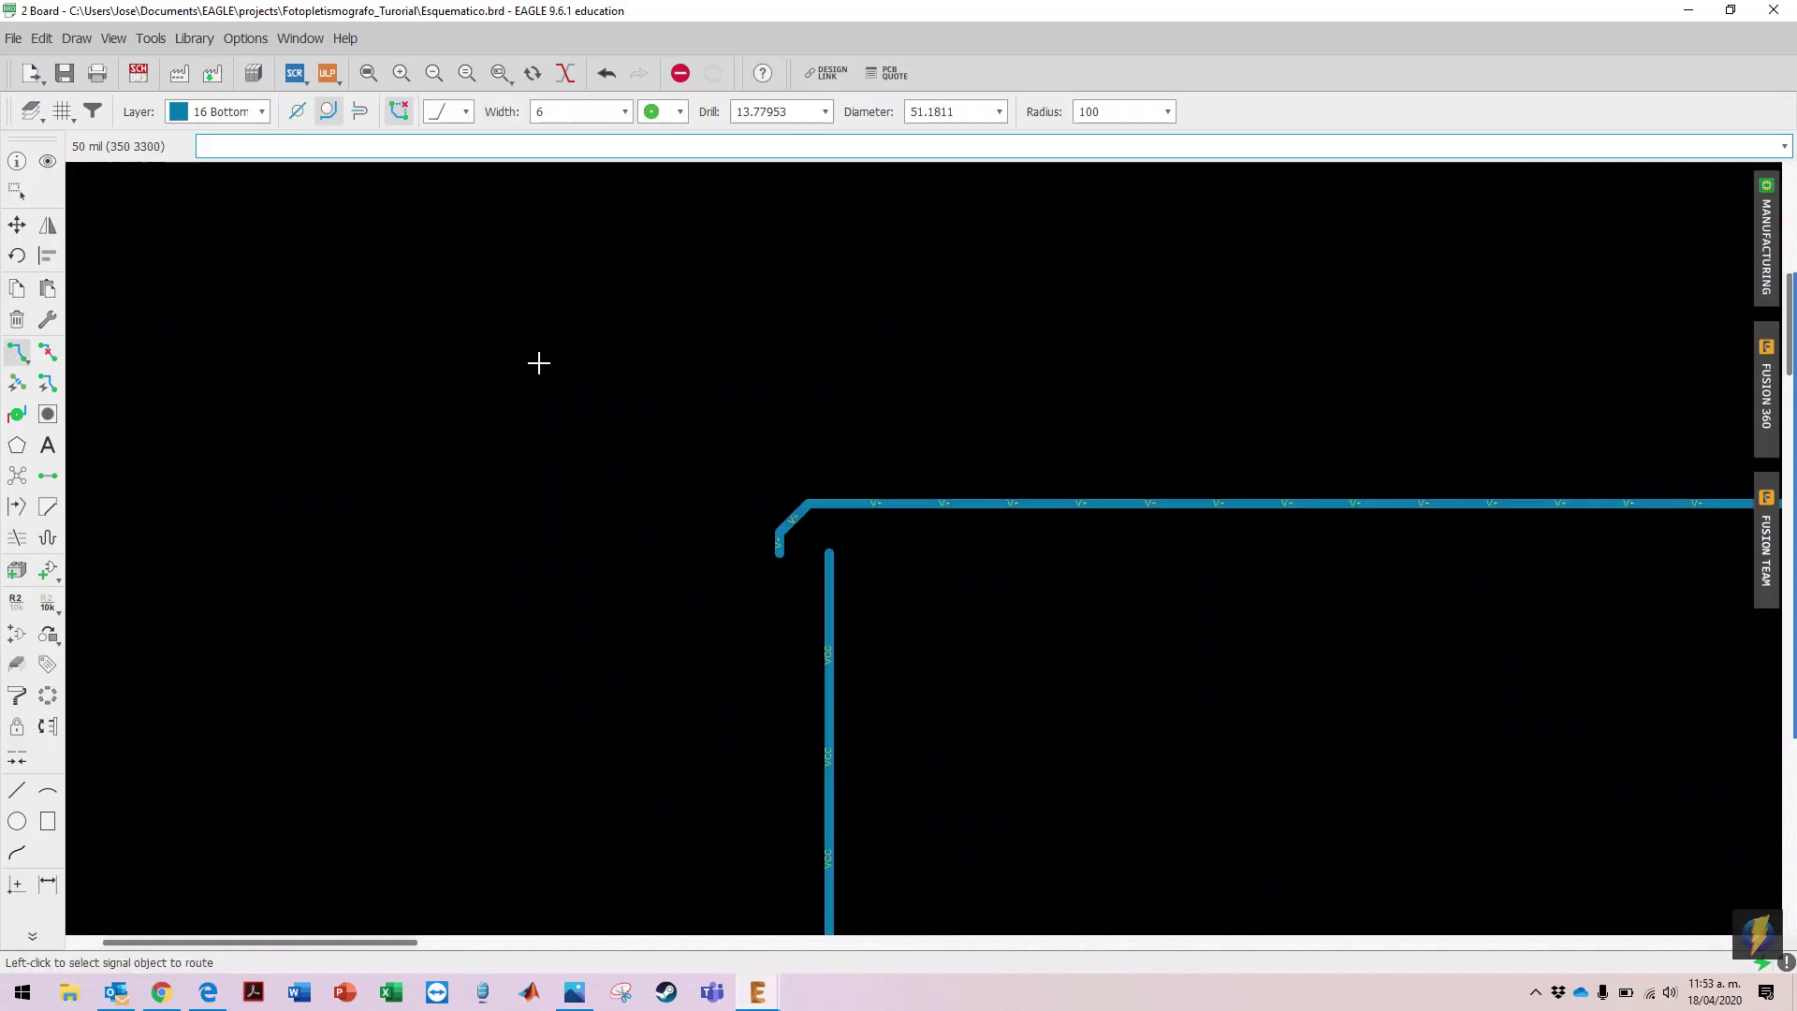
left_click(17, 224)
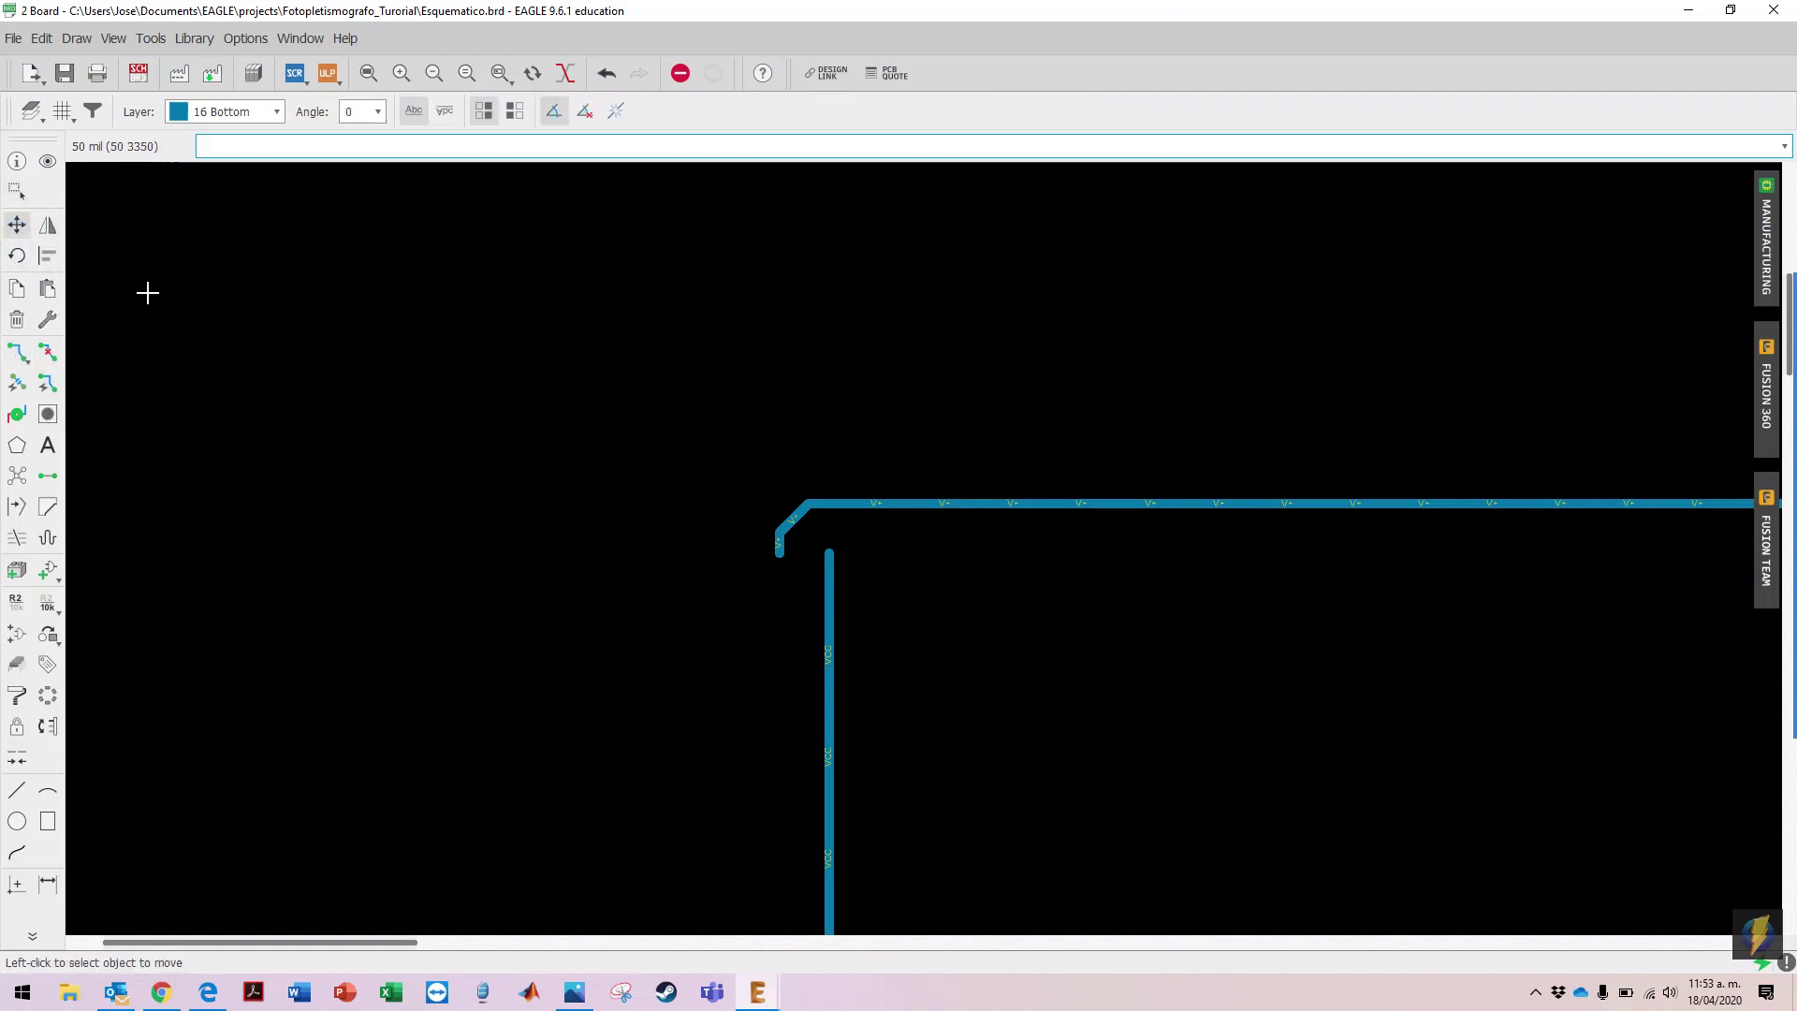
left_click(773, 544)
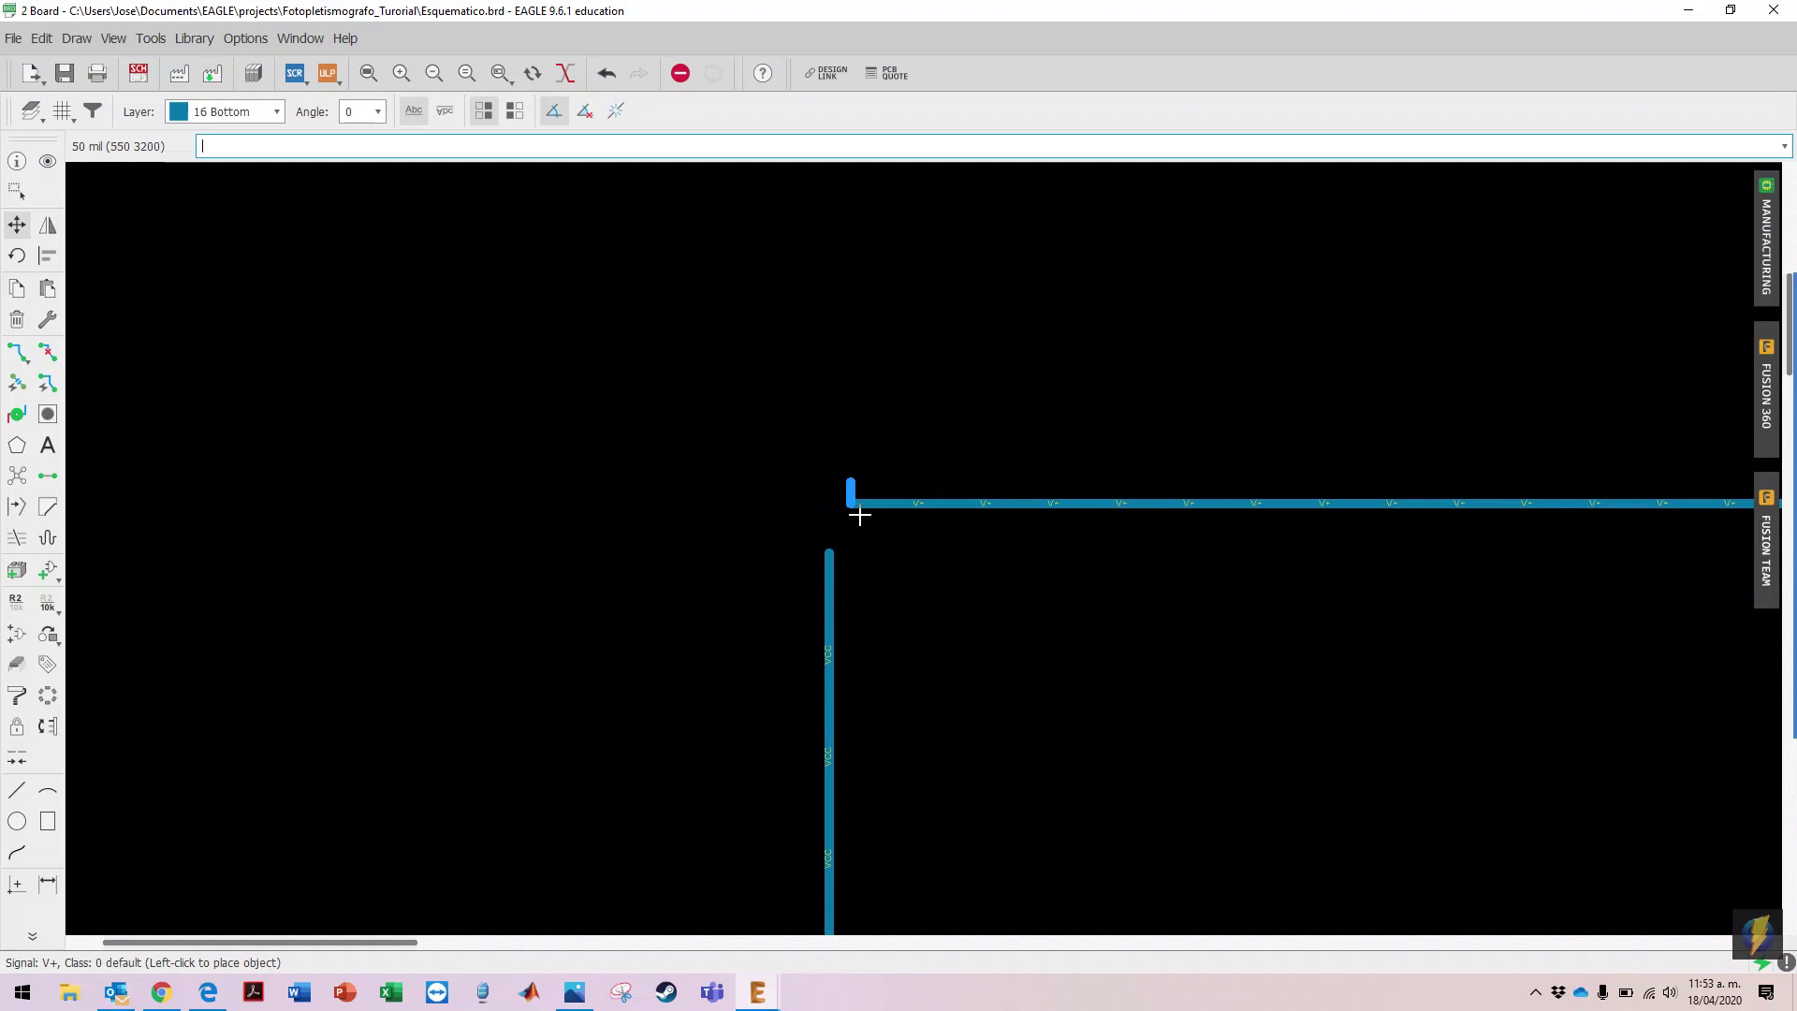
left_click(802, 522)
Step: Place a via of diameter 51.1811 where the V+ and VCC trace ends meet above R1
left_click(17, 414)
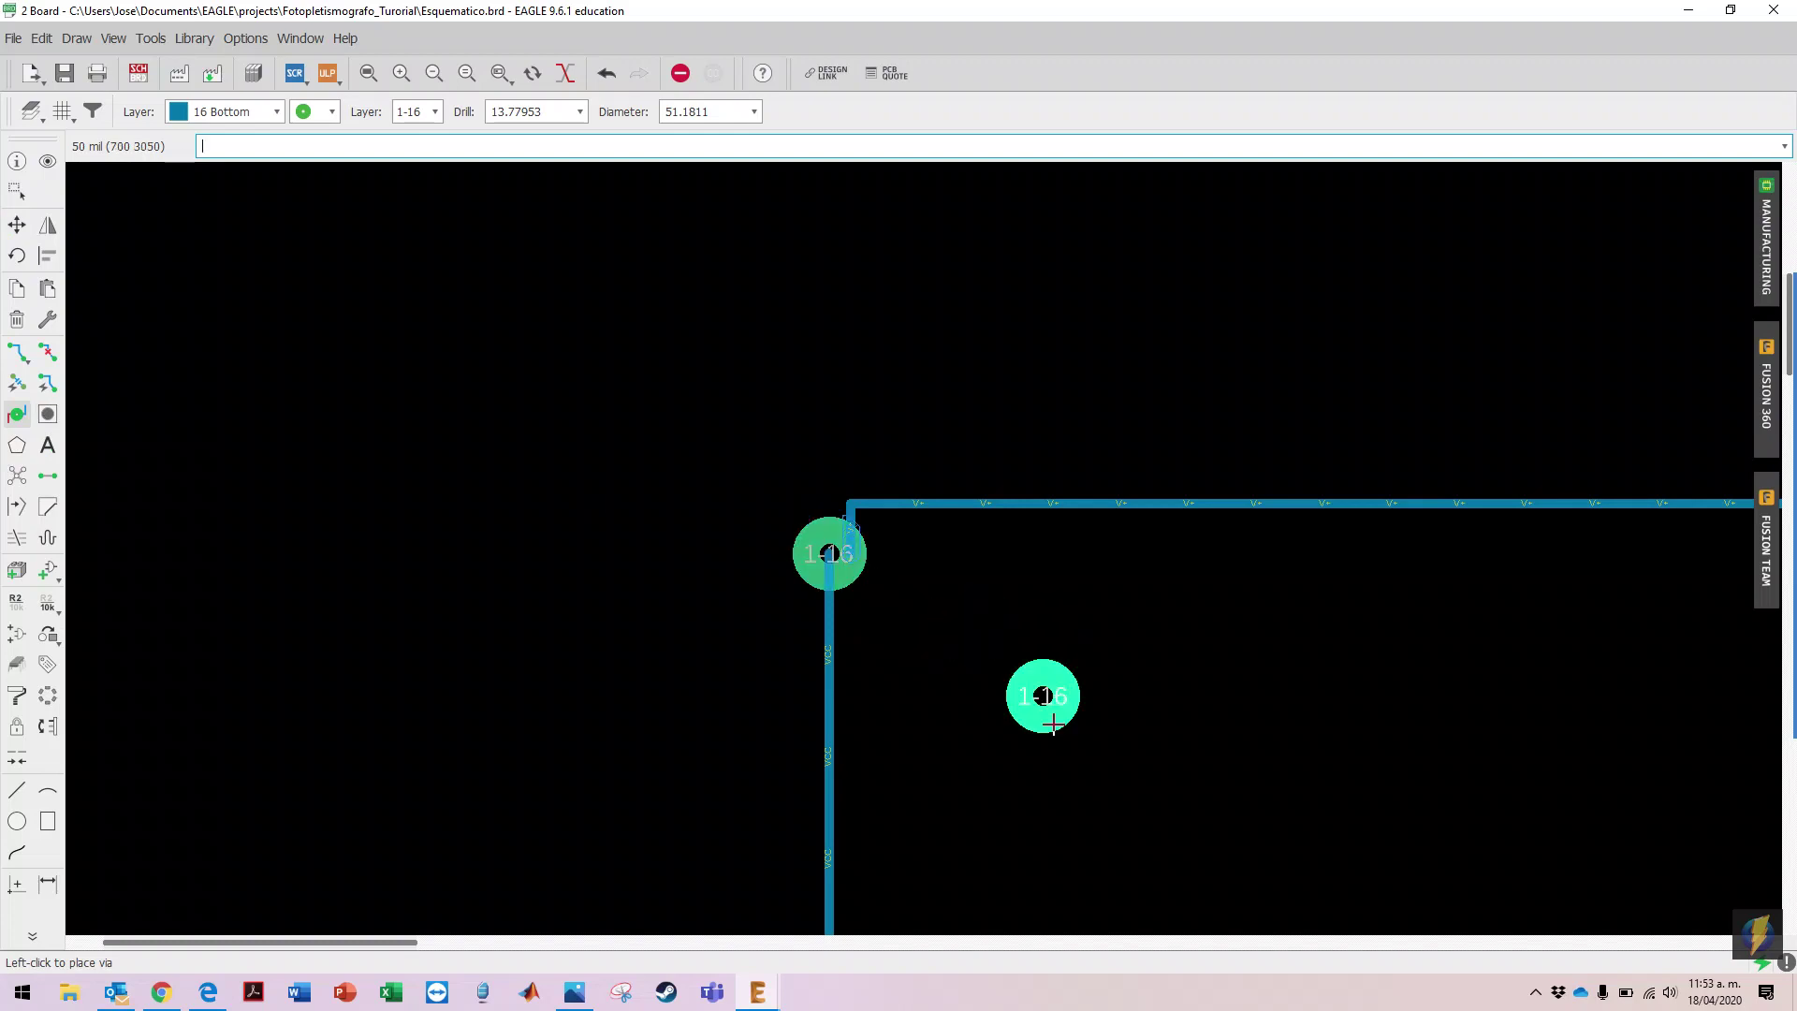
key("Escape")
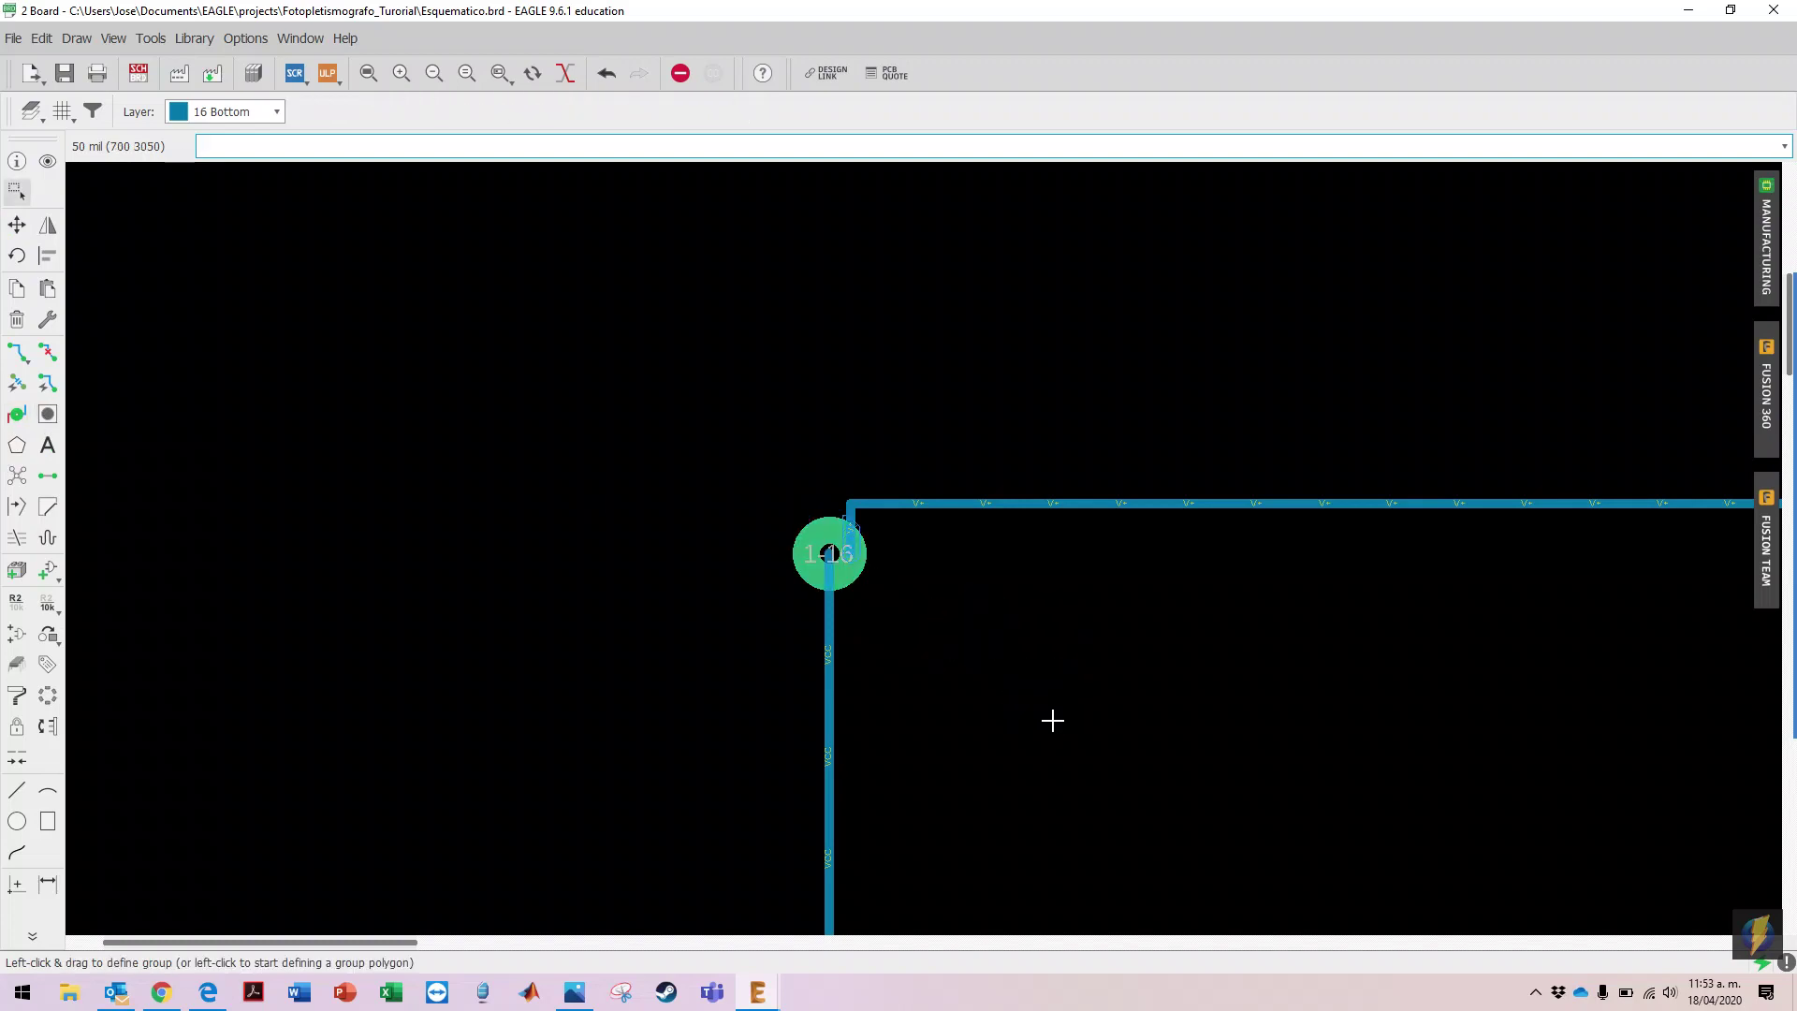
left_click(366, 71)
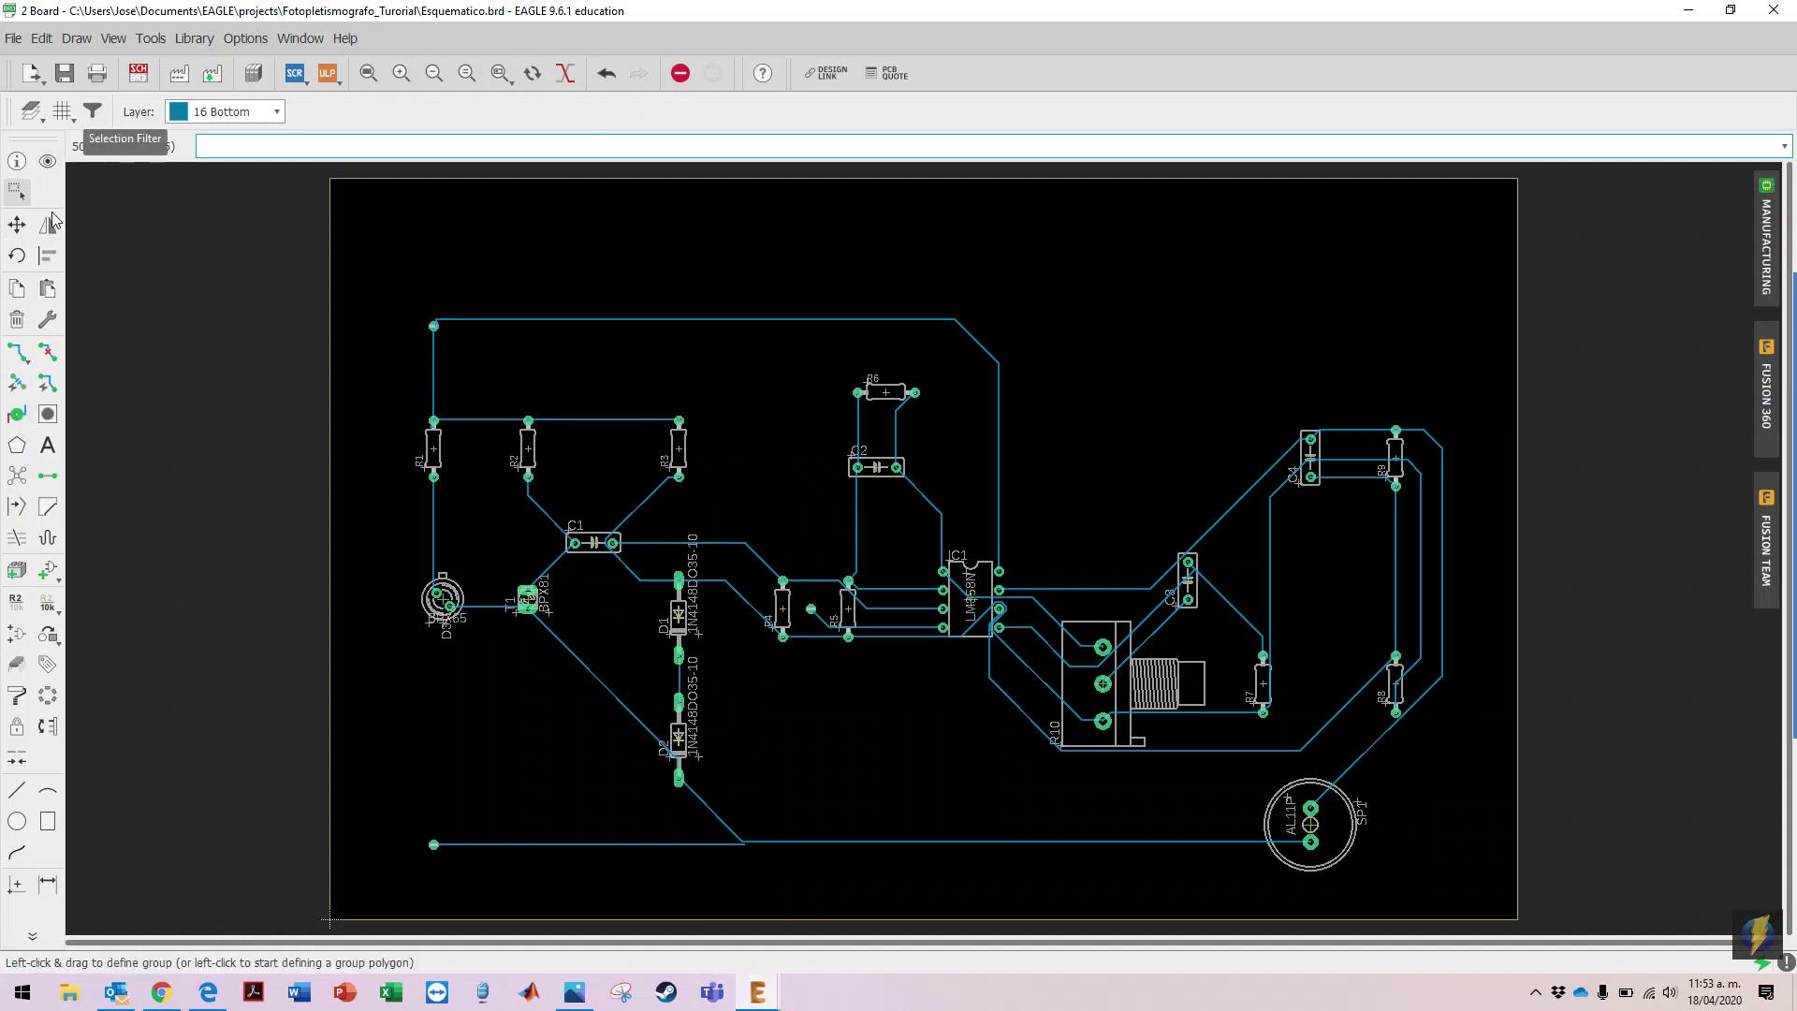
Step: Delete the lower power via with its trace, and place a via at the bend of the D2–SP1 trace instead
left_click(16, 319)
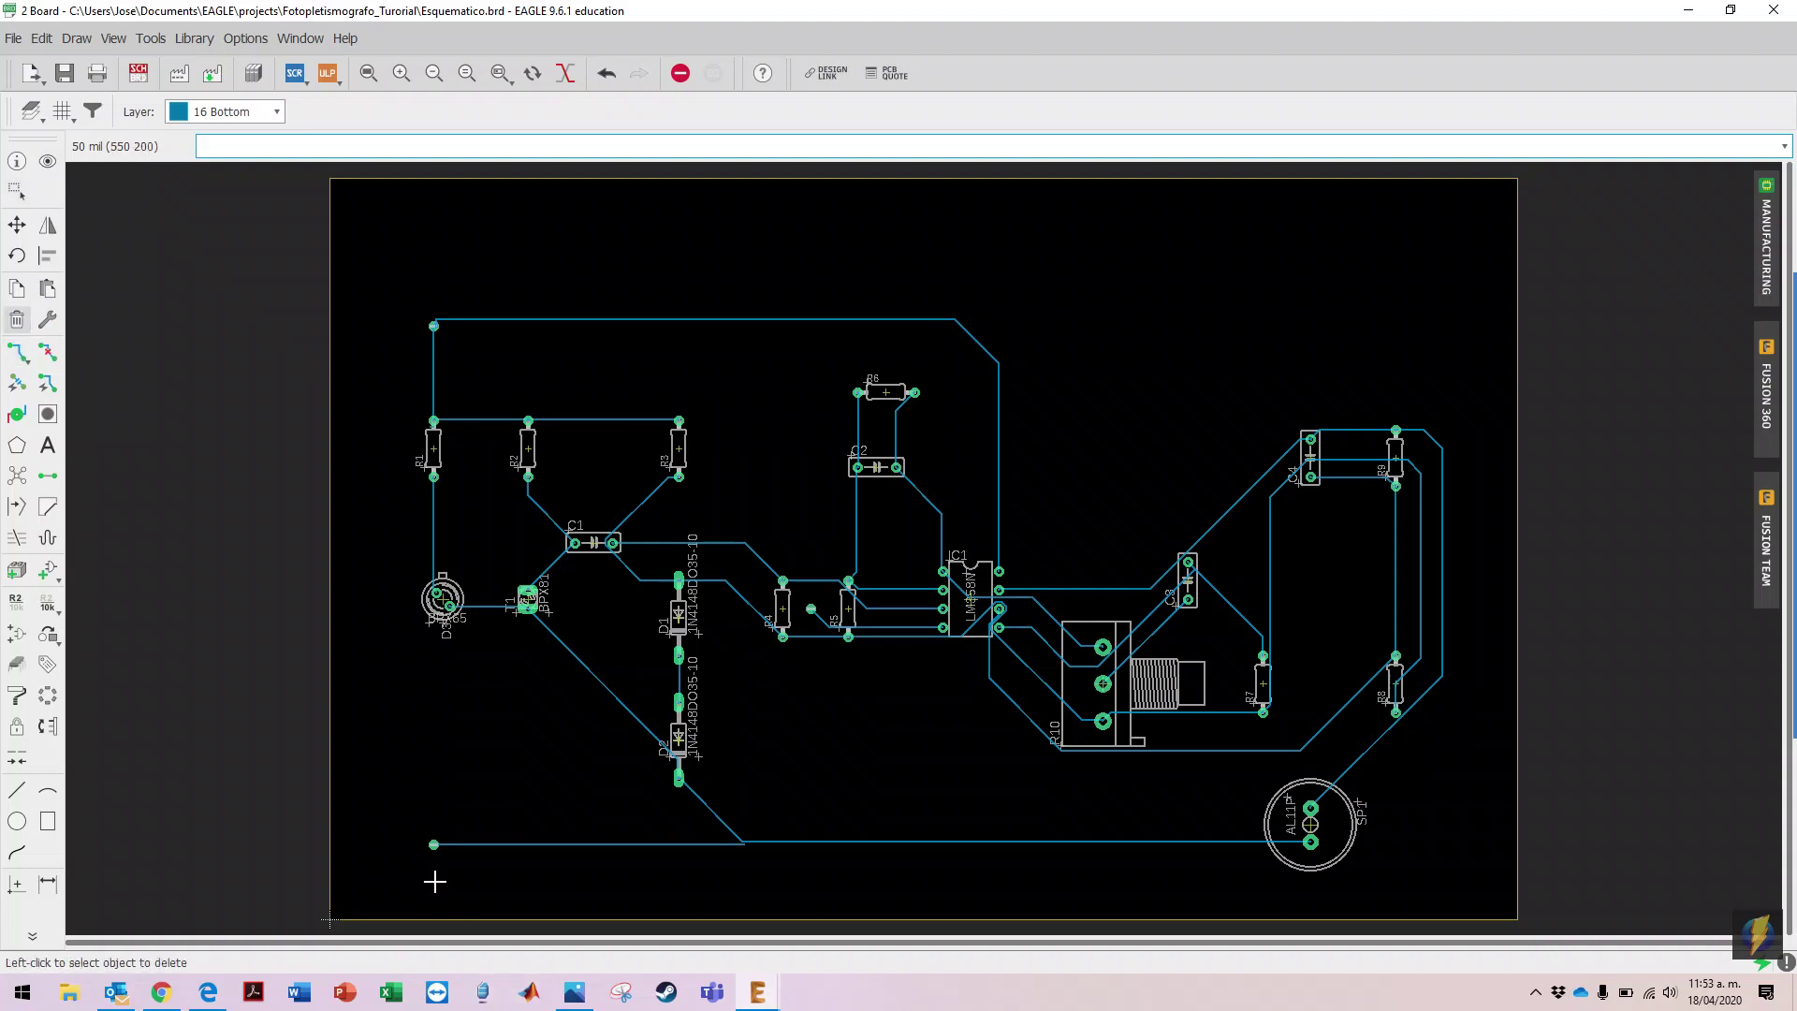
left_click(418, 835)
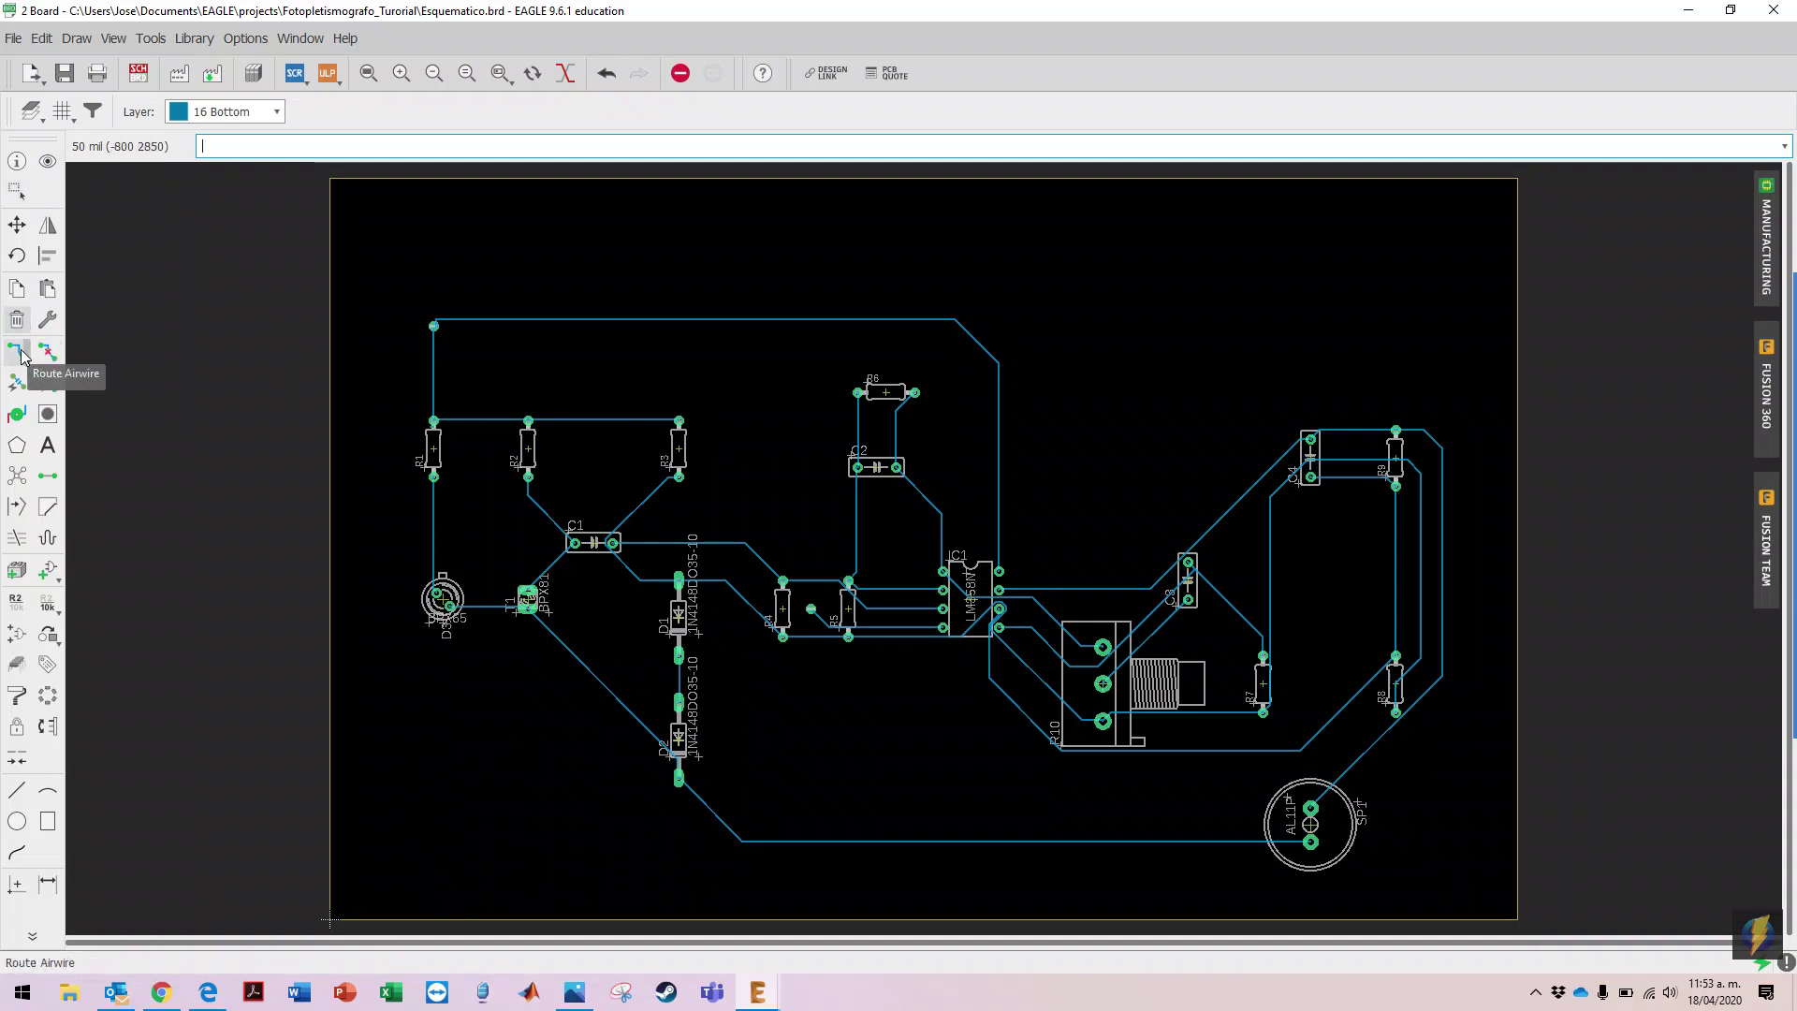
left_click(17, 414)
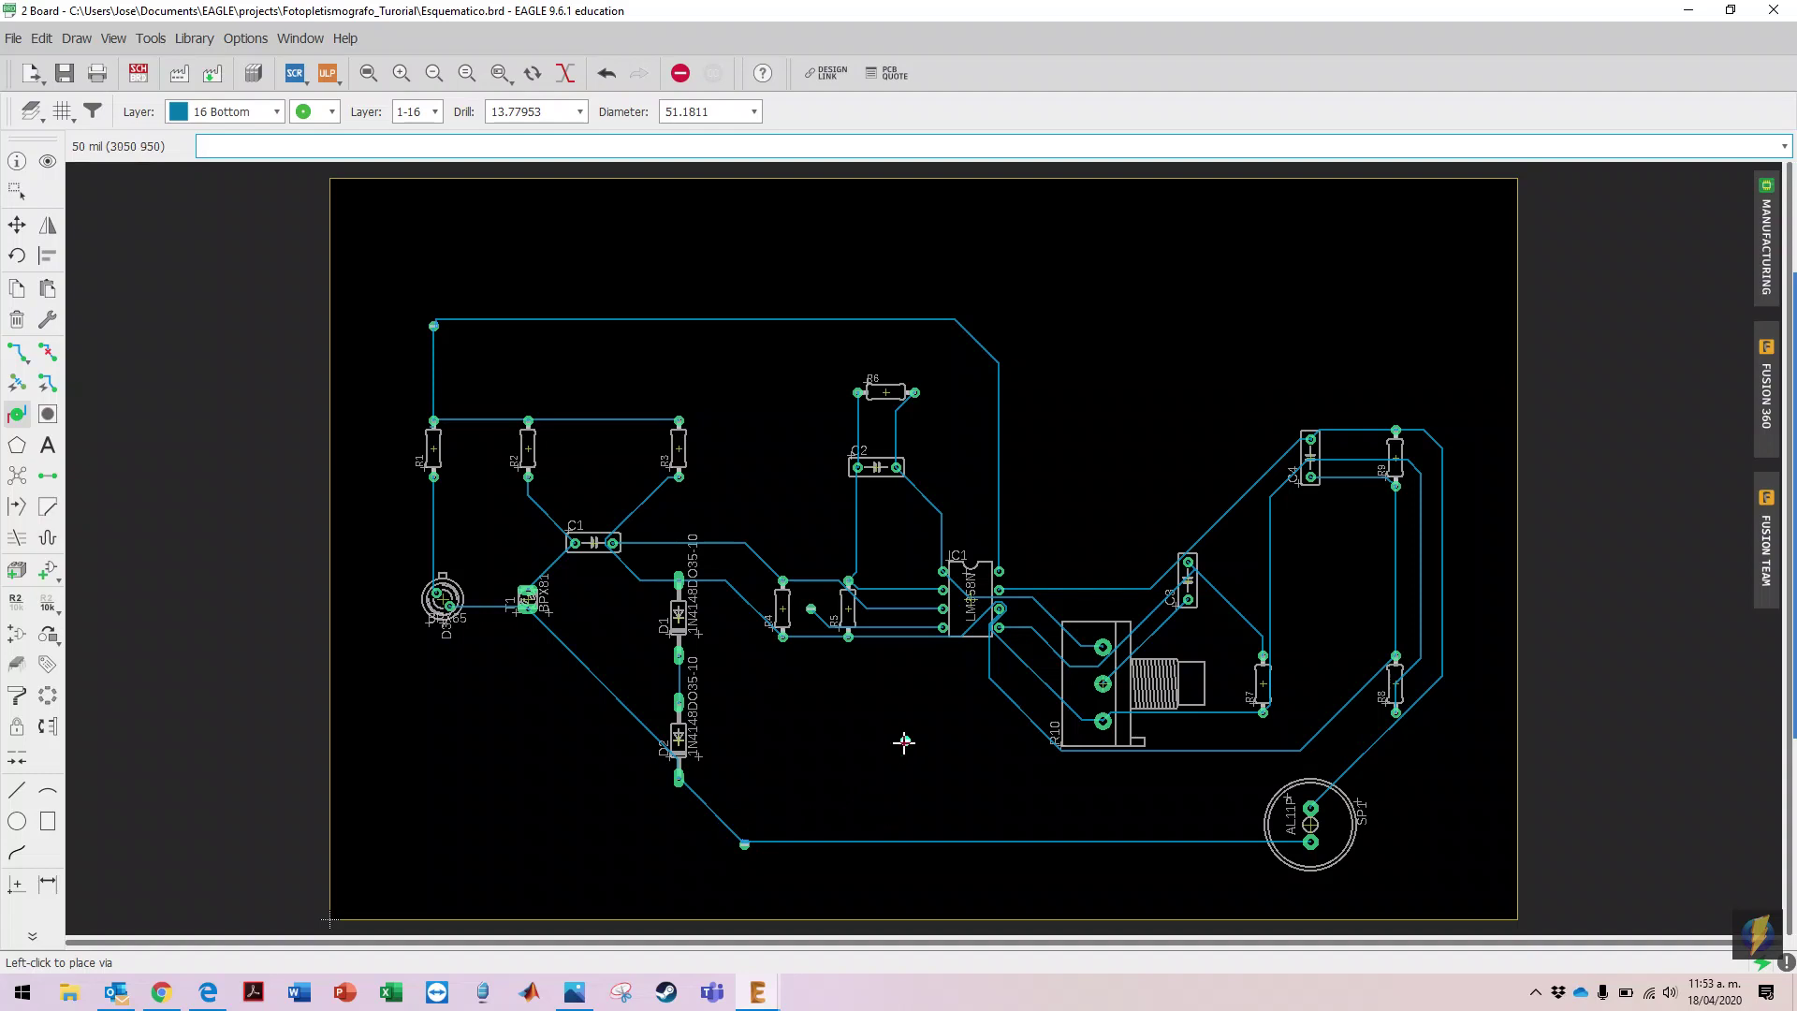
key("Escape")
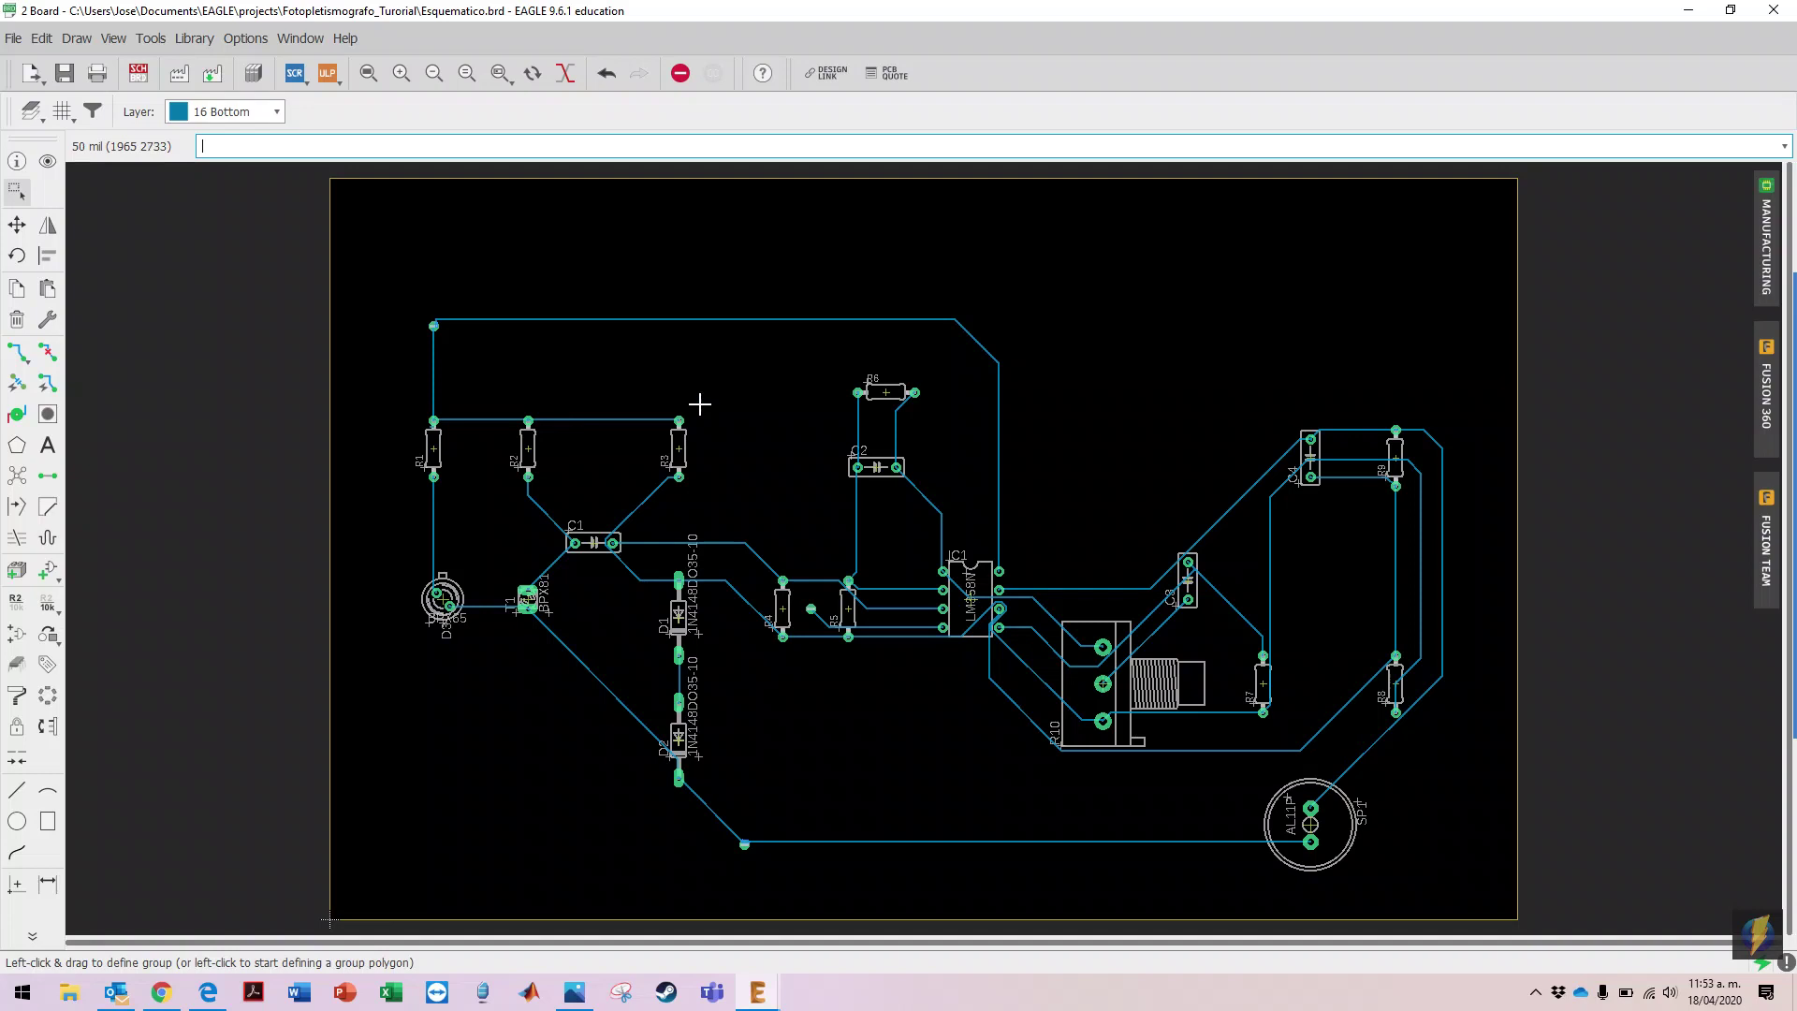
Step: Restore the board window beside the schematic and save the board
left_click(1730, 10)
left_click(964, 81)
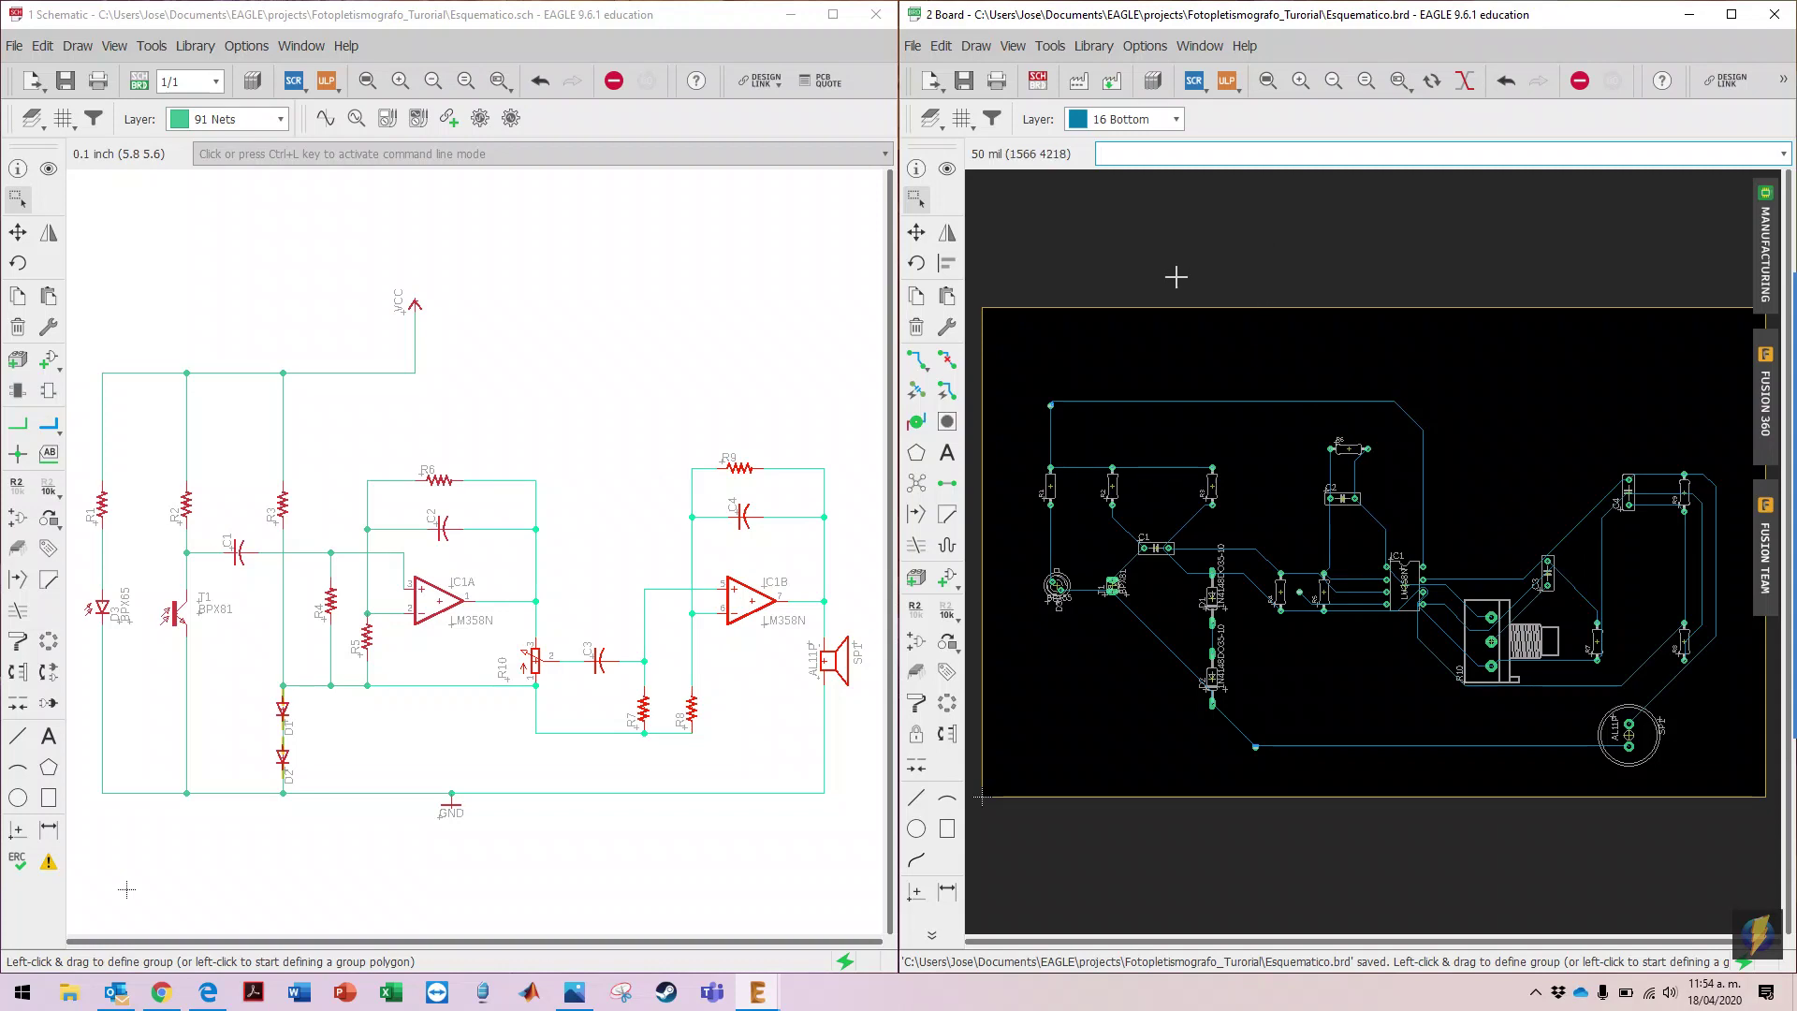
mouse_move(1789, 382)
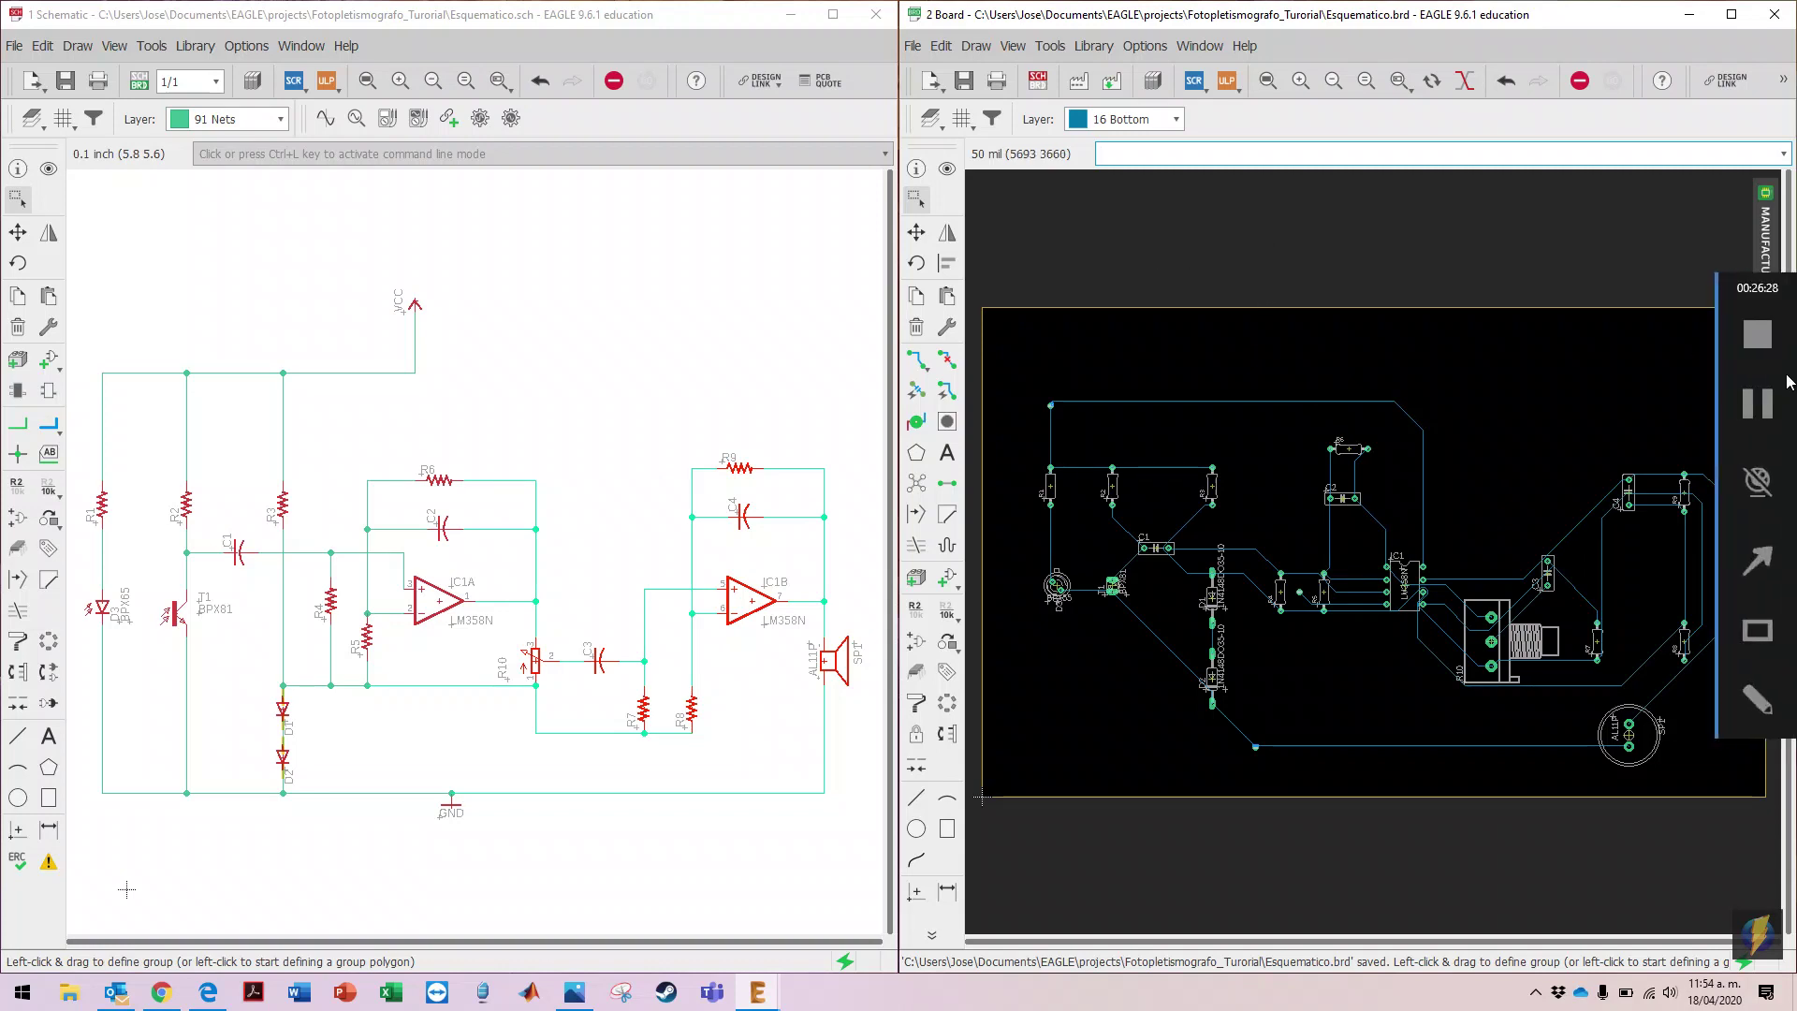